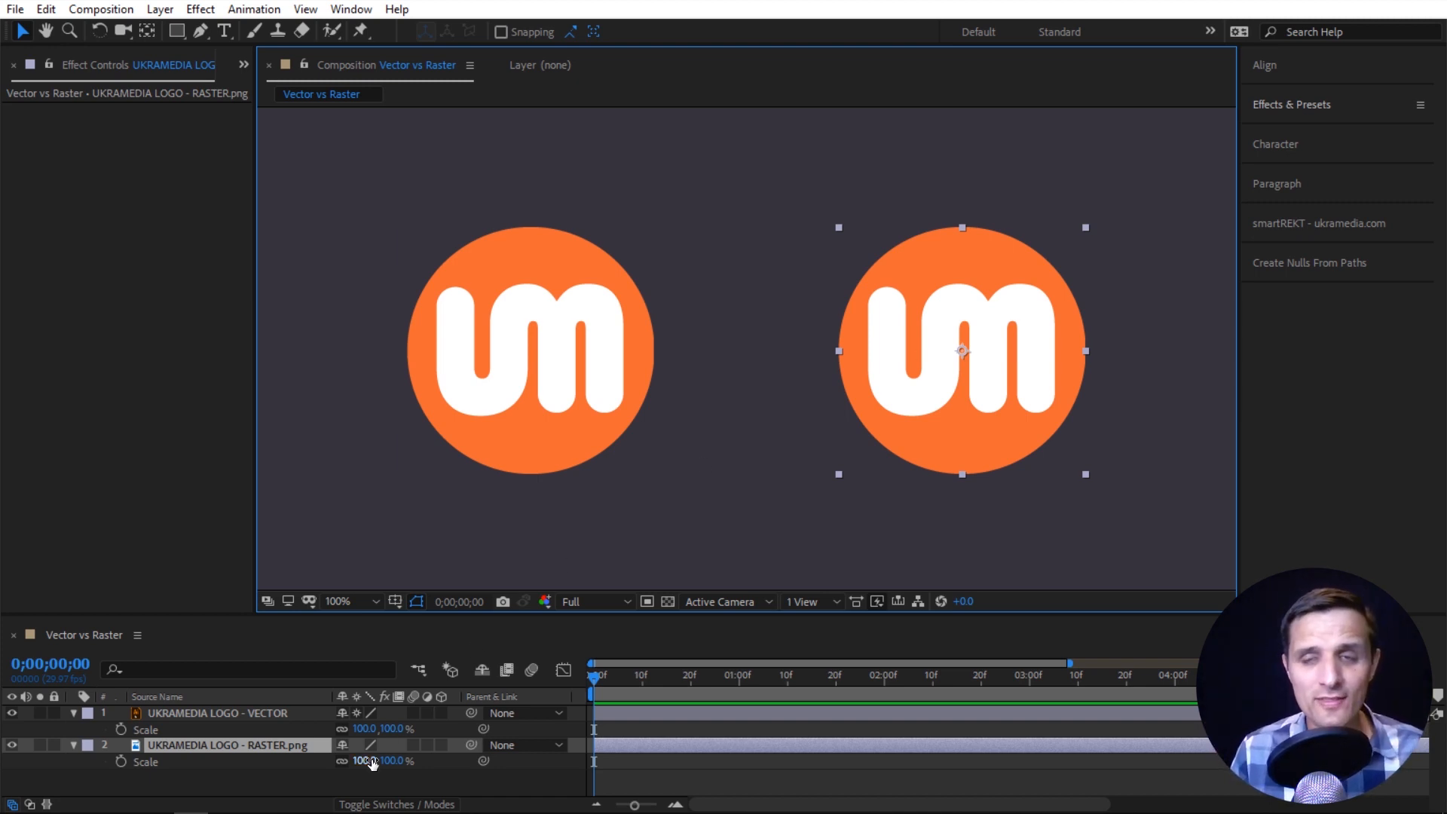
# Try enlarging the raster logo layer to 715% scale, undo it, and try enlarging the vector logo layer.
pyautogui.moveTo(371, 763); pyautogui.dragTo(910, 563)
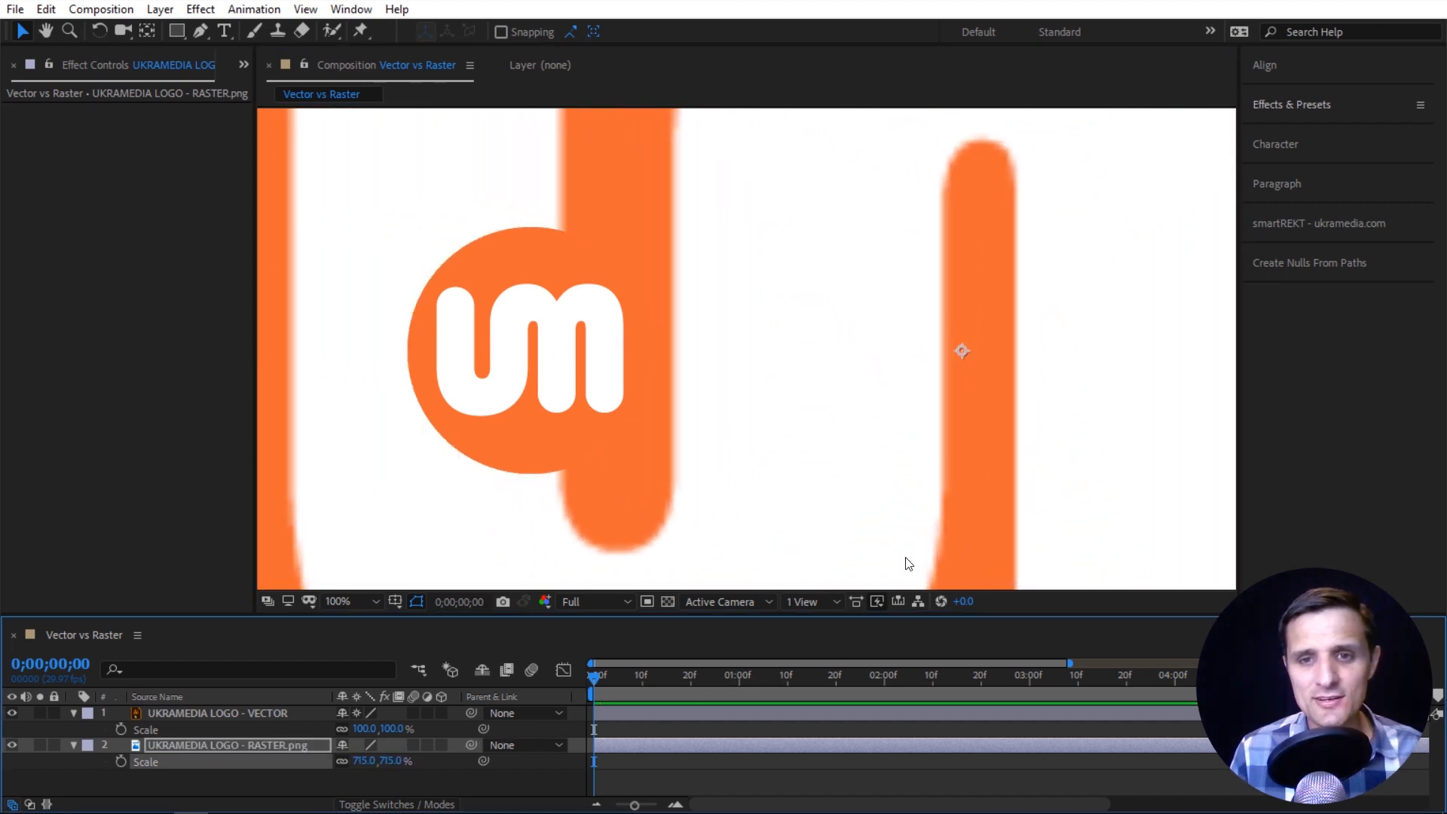
pyautogui.hotkey('ctrl', 'z')
pyautogui.click(289, 713)
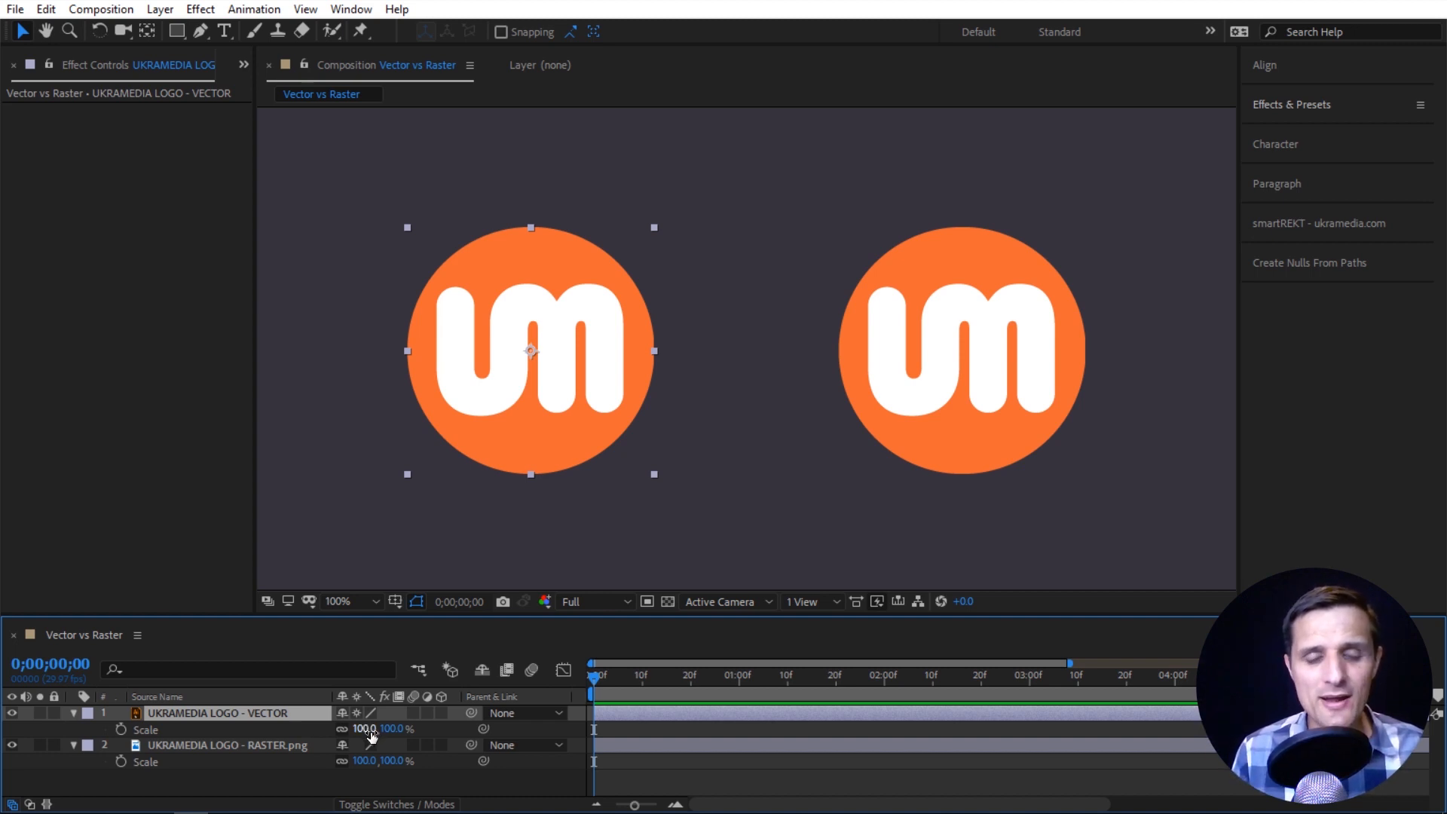
pyautogui.moveTo(370, 735); pyautogui.dragTo(1106, 662)
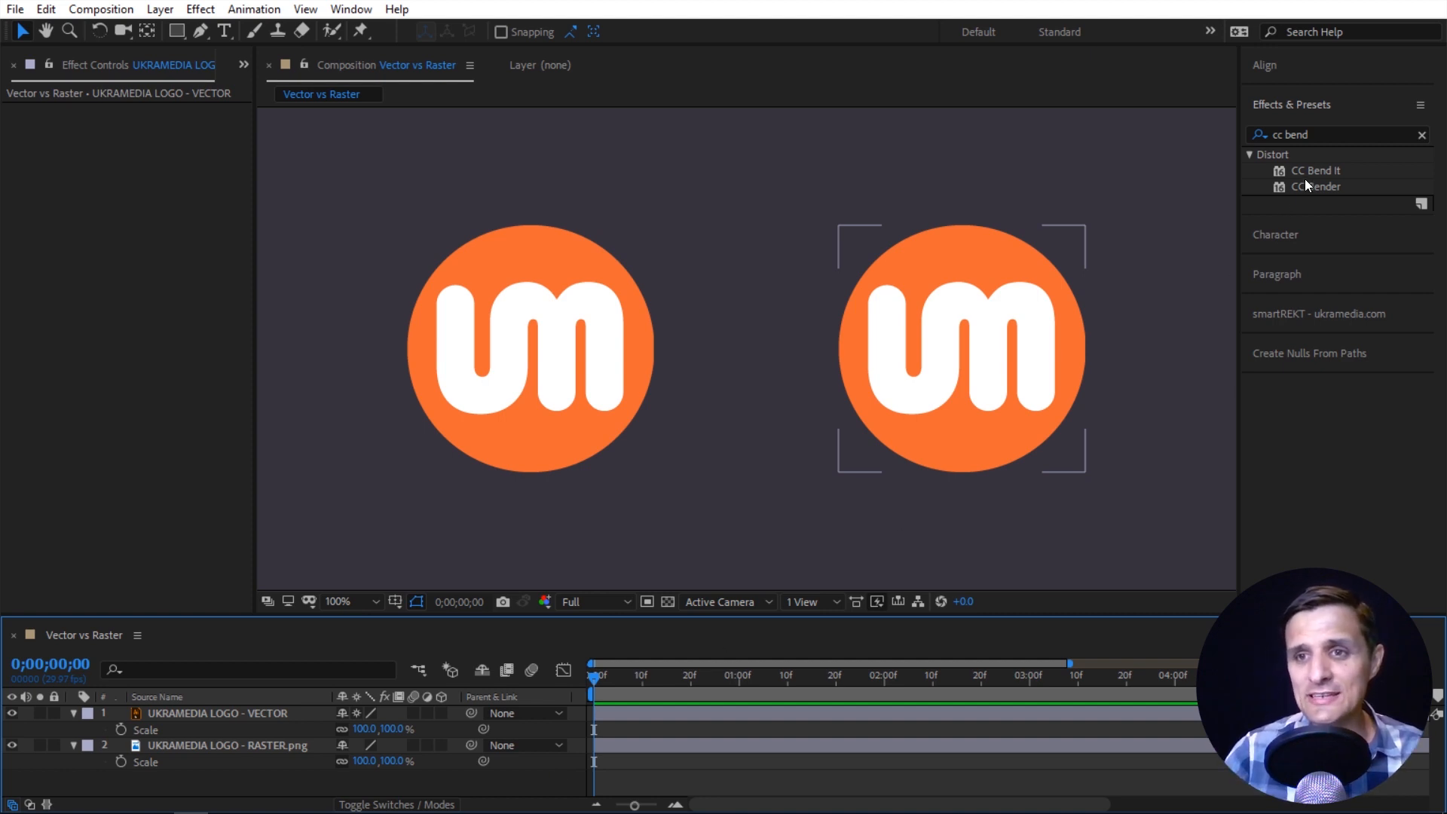
# Apply CC Bend It to the raster logo with Start and End near its lower and upper edges, and set Bend to 59.
pyautogui.moveTo(1307, 171); pyautogui.dragTo(970, 364)
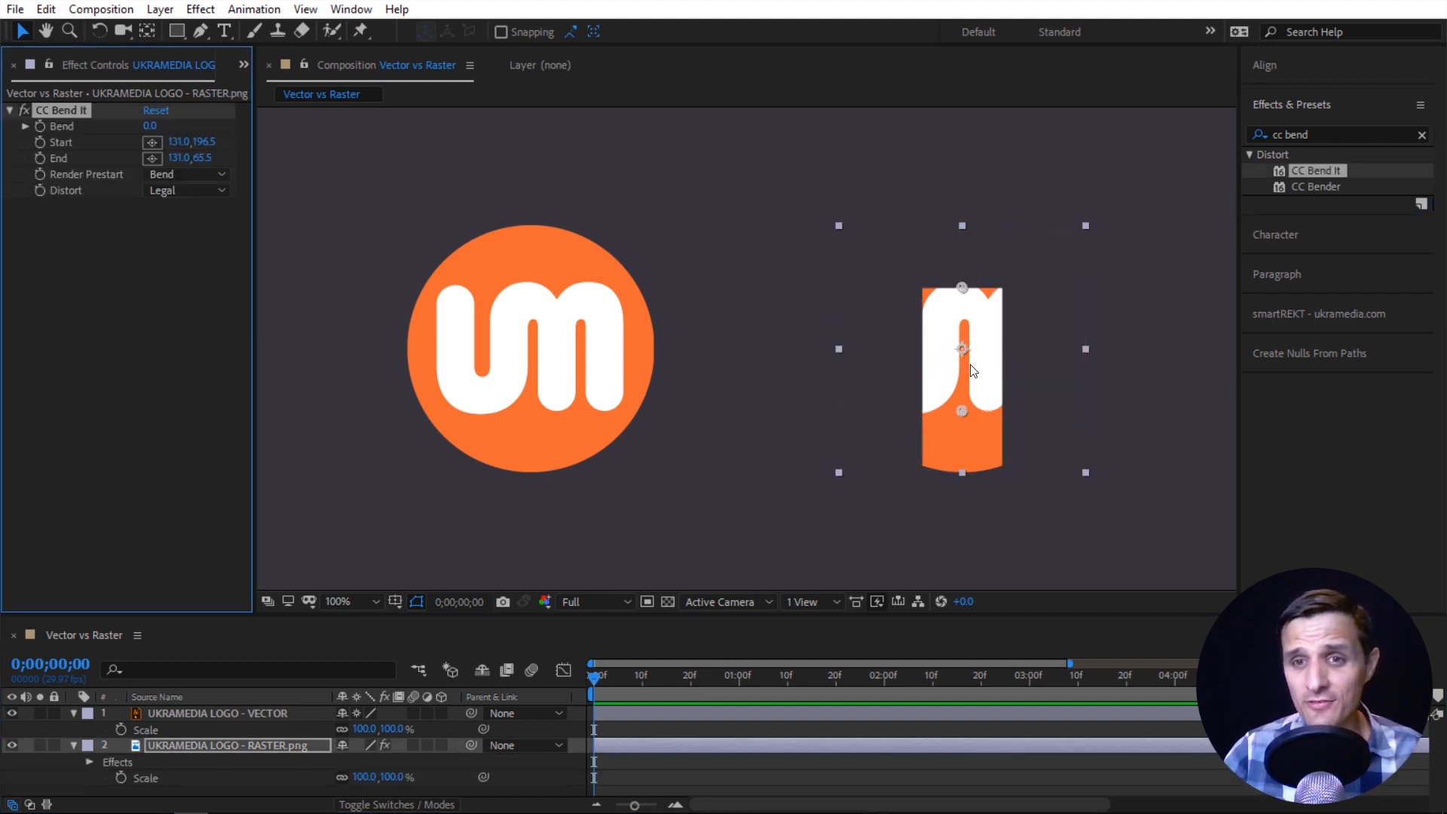
pyautogui.moveTo(962, 288); pyautogui.dragTo(965, 228)
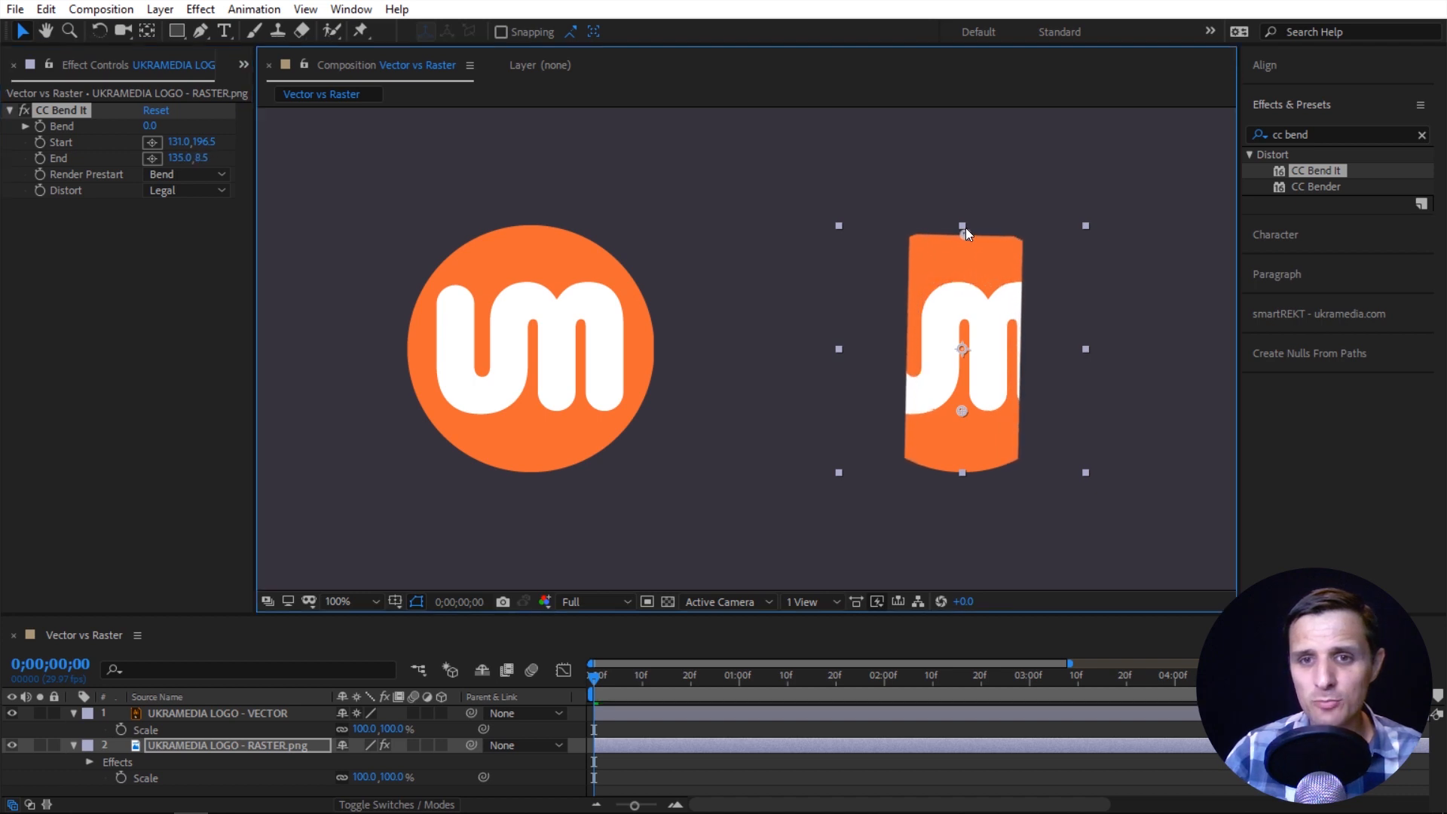
pyautogui.moveTo(961, 411); pyautogui.dragTo(962, 464)
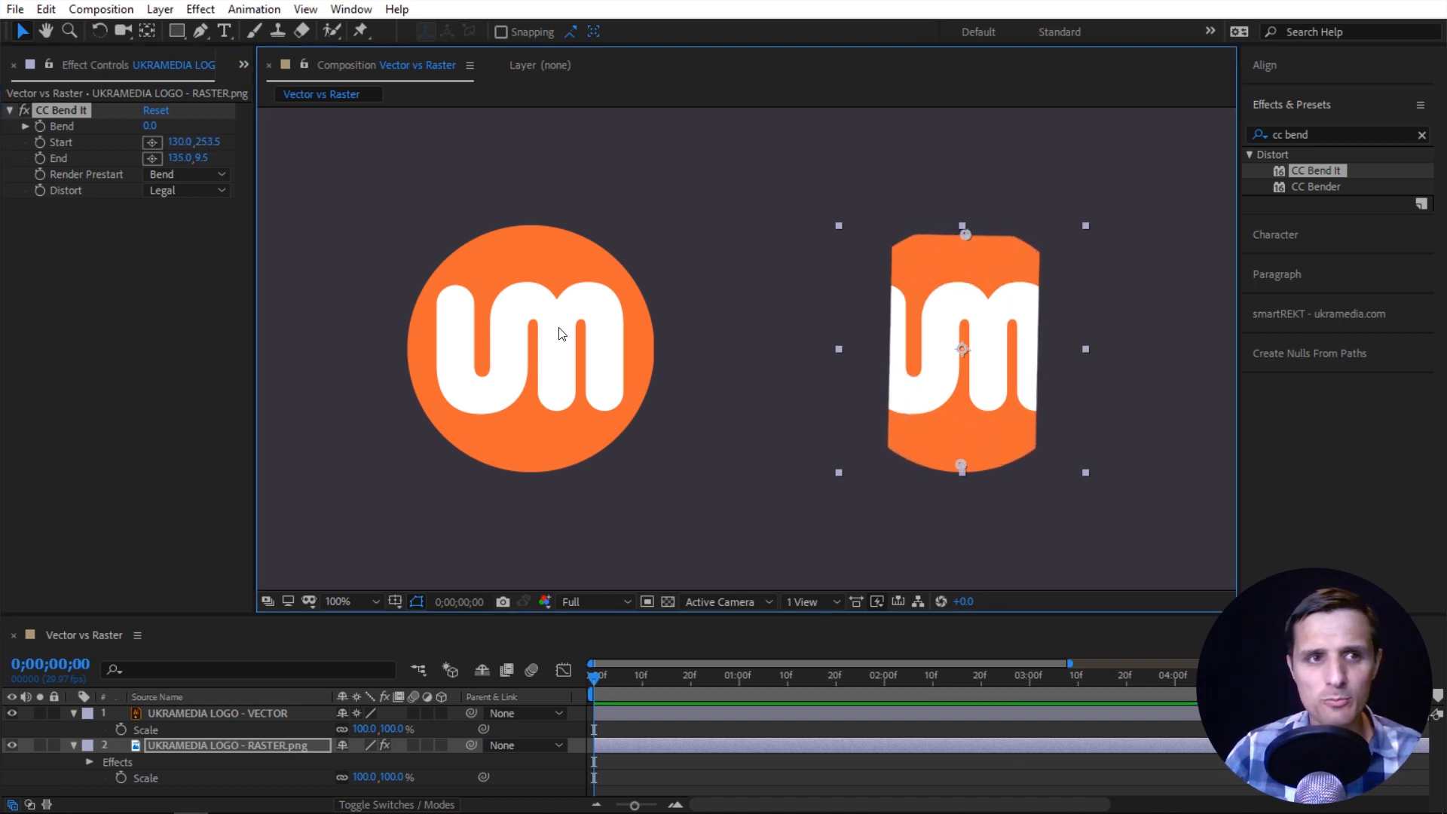
pyautogui.moveTo(153, 126); pyautogui.dragTo(211, 128)
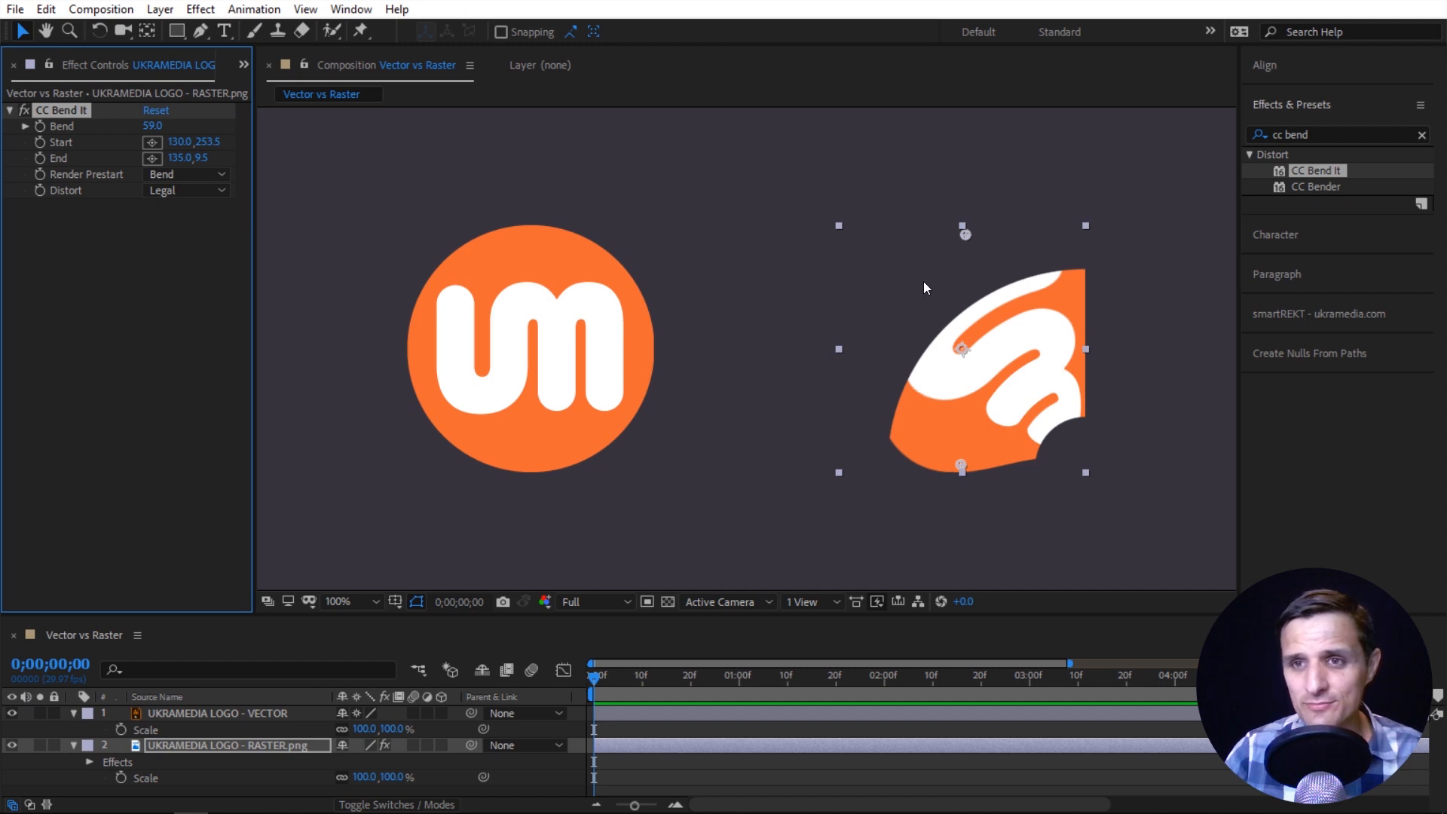
# Add the Grow Bounds effect above CC Bend It on the raster logo and set Pixels to 83.
pyautogui.click(1324, 135)
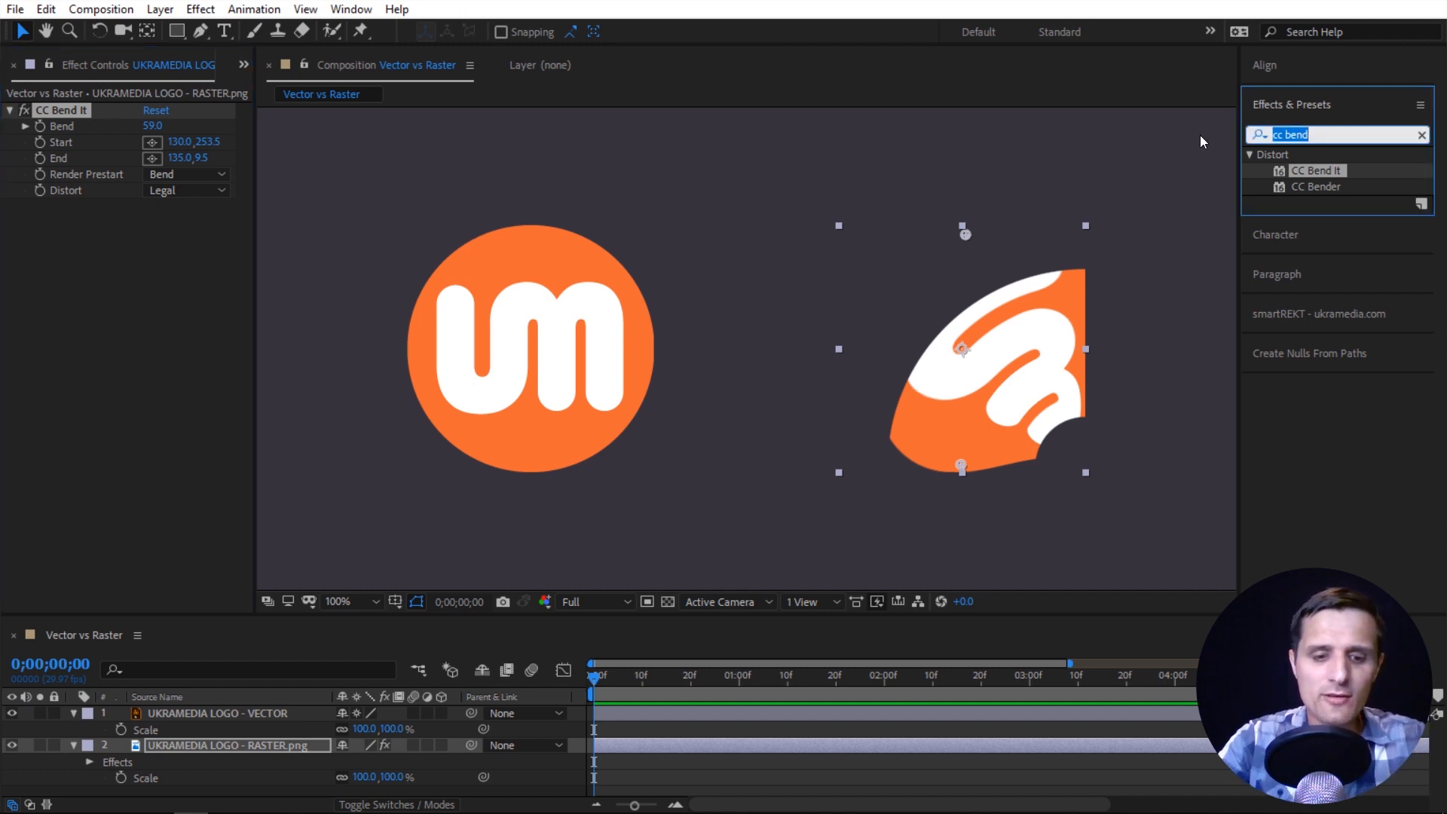
pyautogui.write('grow bou')
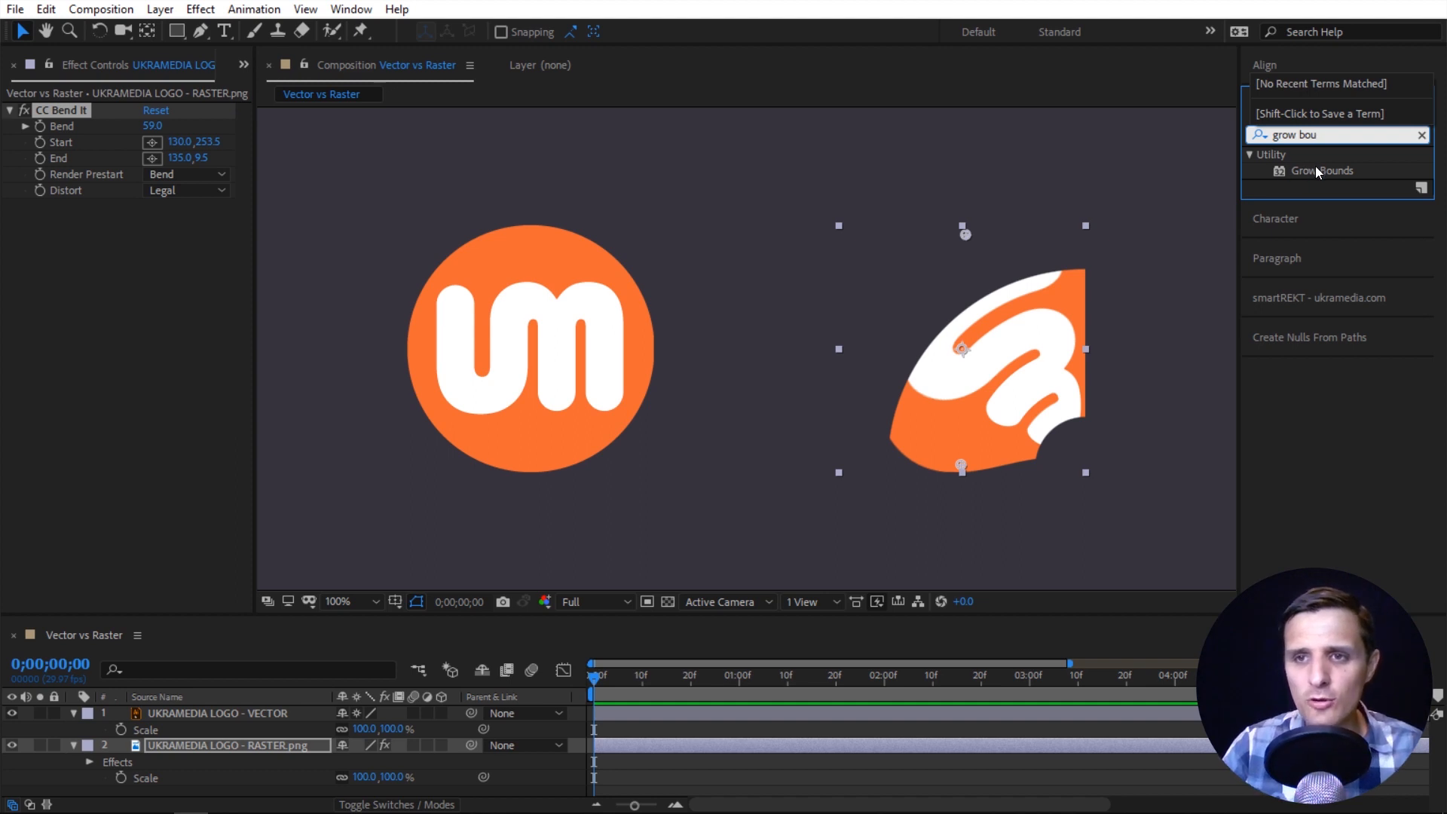
pyautogui.moveTo(1320, 170); pyautogui.dragTo(104, 113)
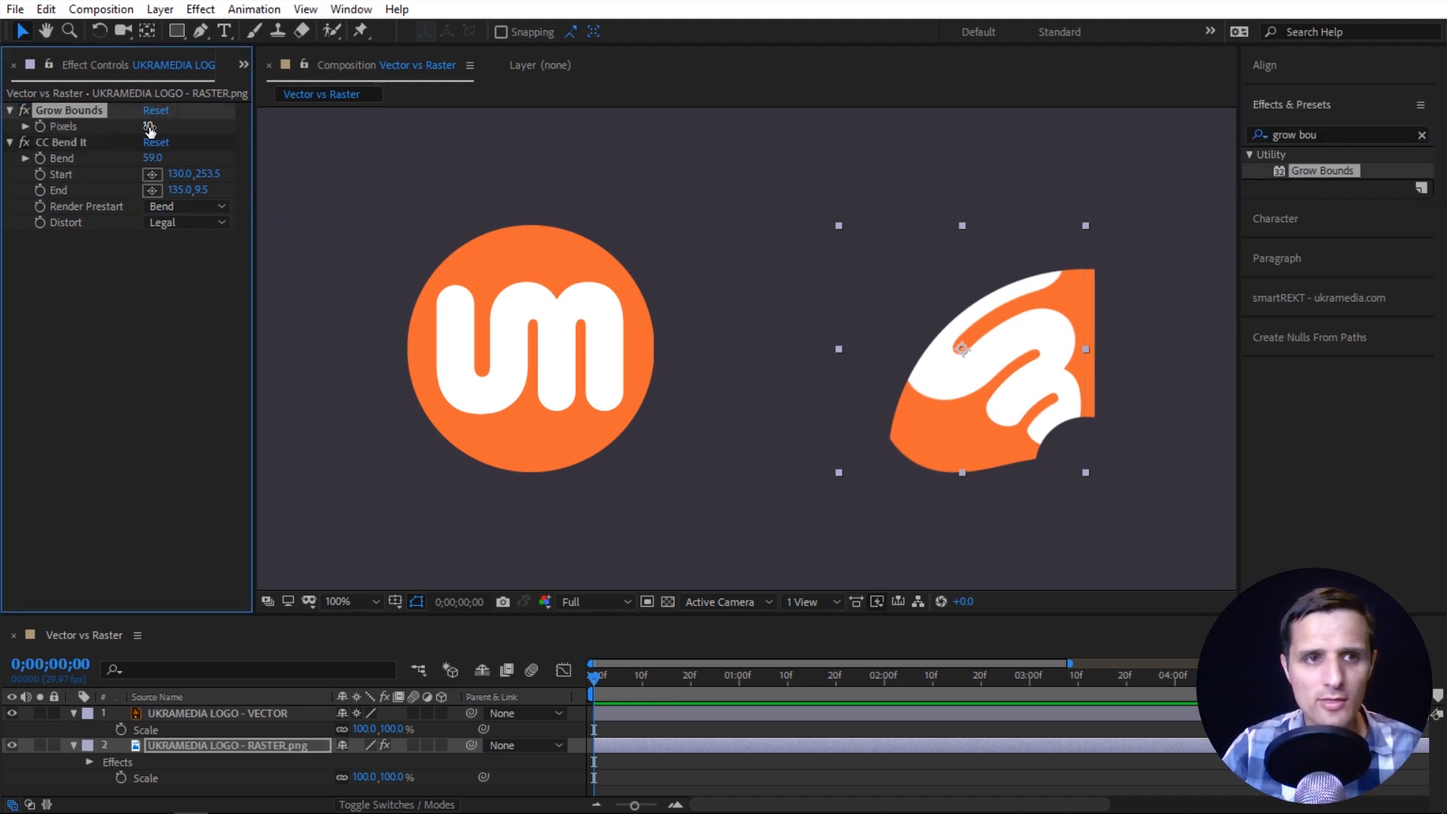
pyautogui.moveTo(148, 126); pyautogui.dragTo(219, 141)
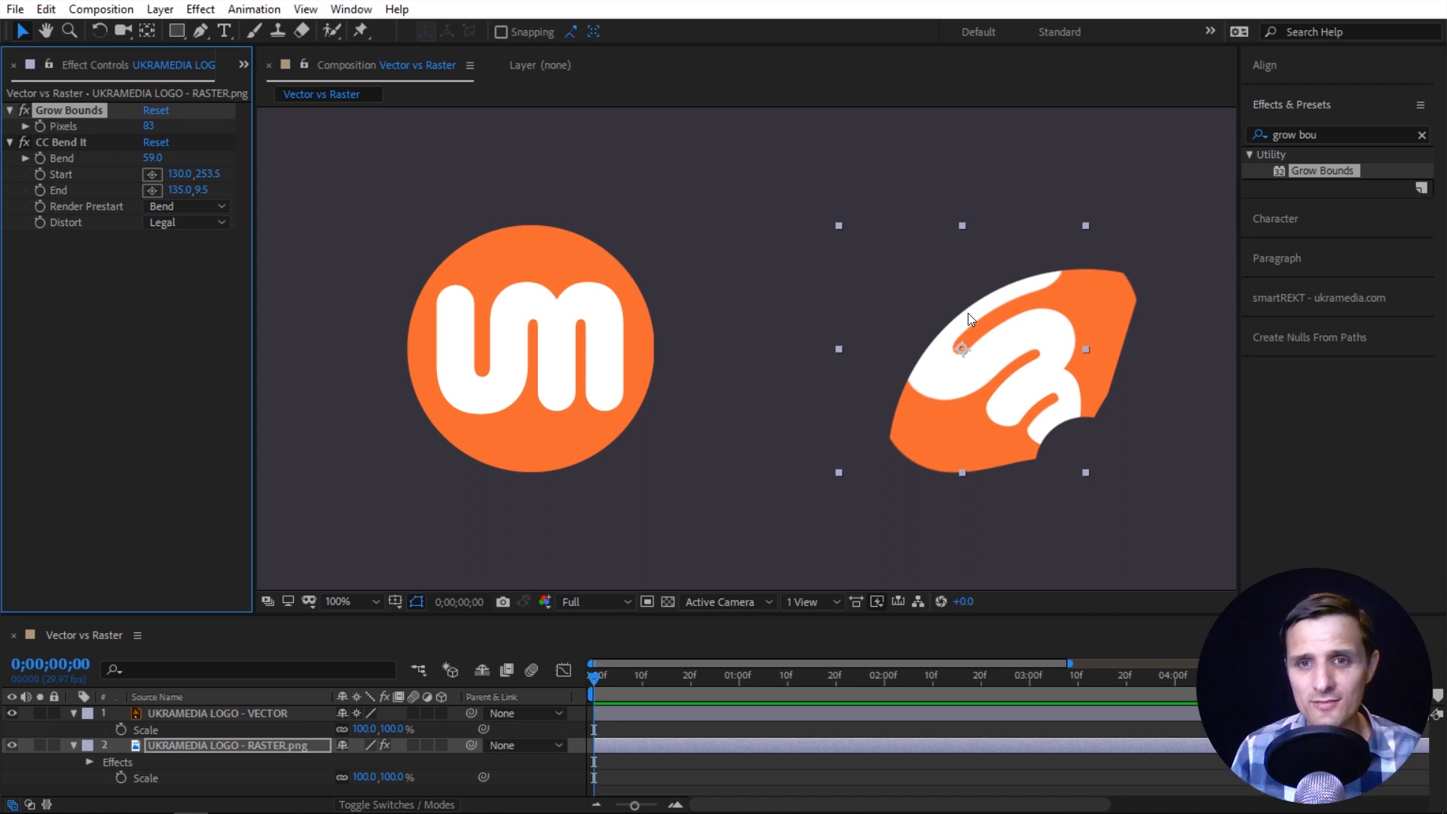
# Apply CC Bend It to the vector logo and place its Start at 732, 658 and End at 732, 418.
pyautogui.click(618, 372)
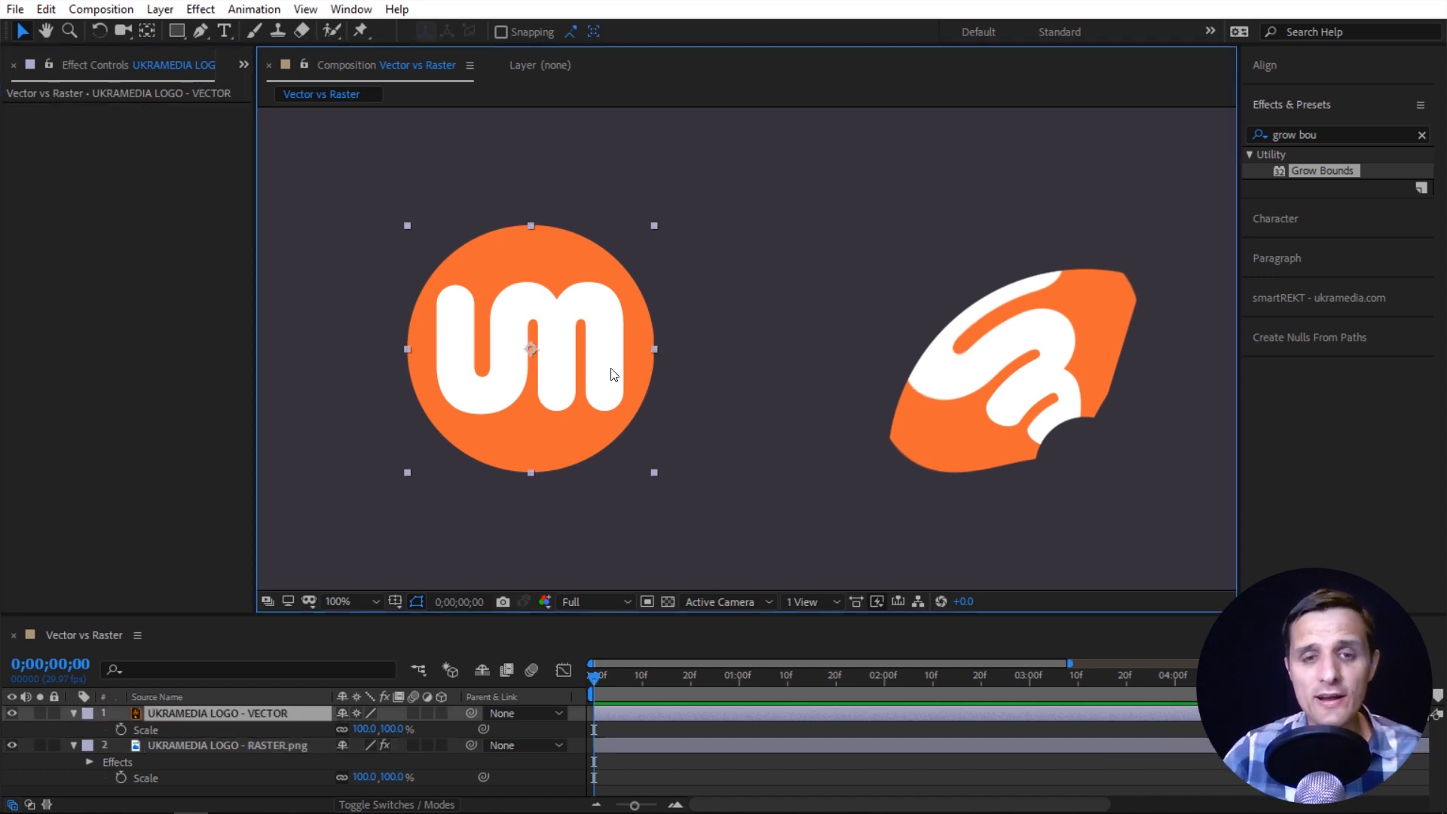
pyautogui.click(1351, 136)
pyautogui.write('cc bend')
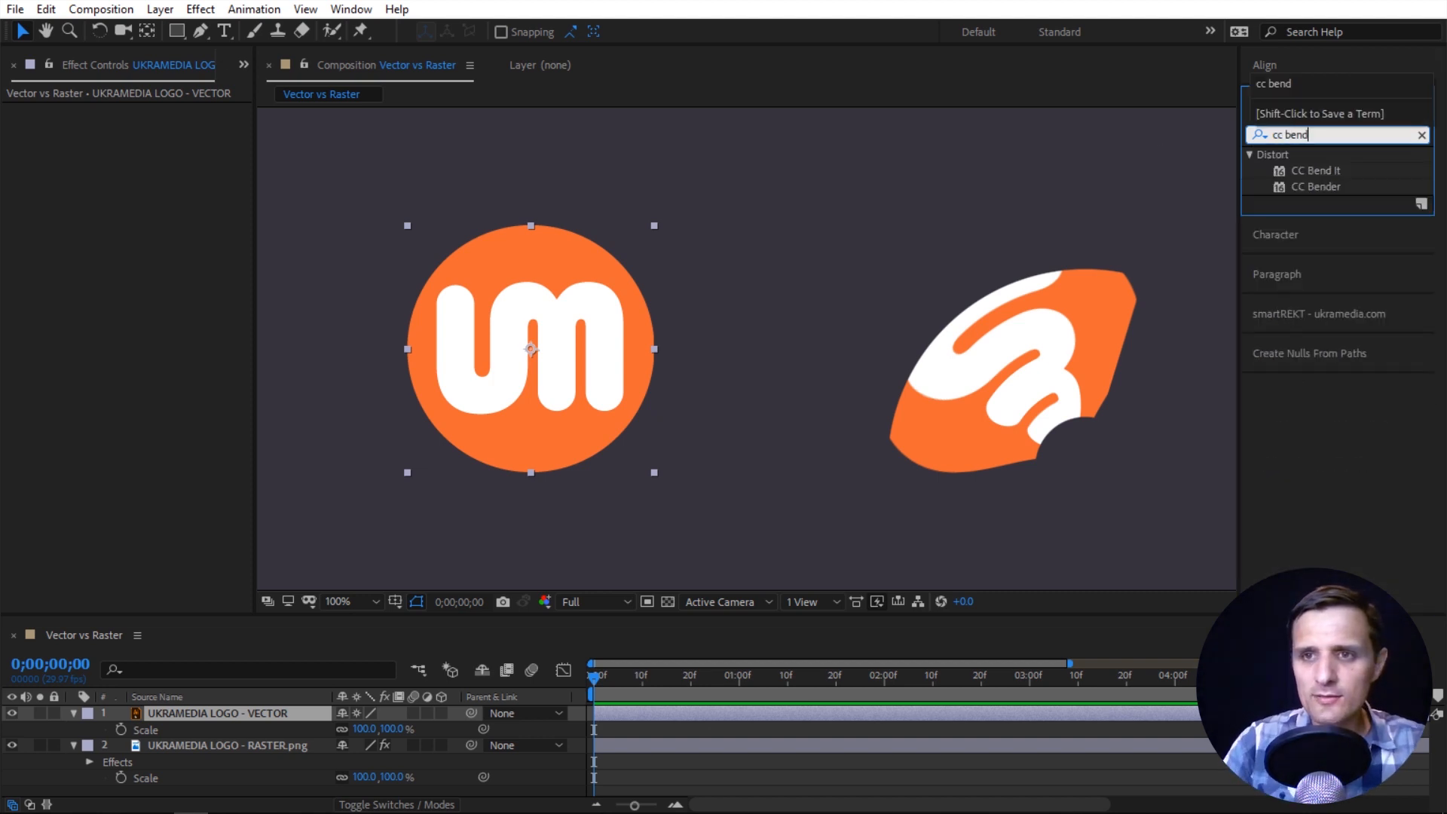
pyautogui.moveTo(1317, 174); pyautogui.dragTo(576, 350)
pyautogui.press(',')
pyautogui.moveTo(746, 221); pyautogui.dragTo(637, 290)
pyautogui.moveTo(745, 477); pyautogui.dragTo(642, 404)
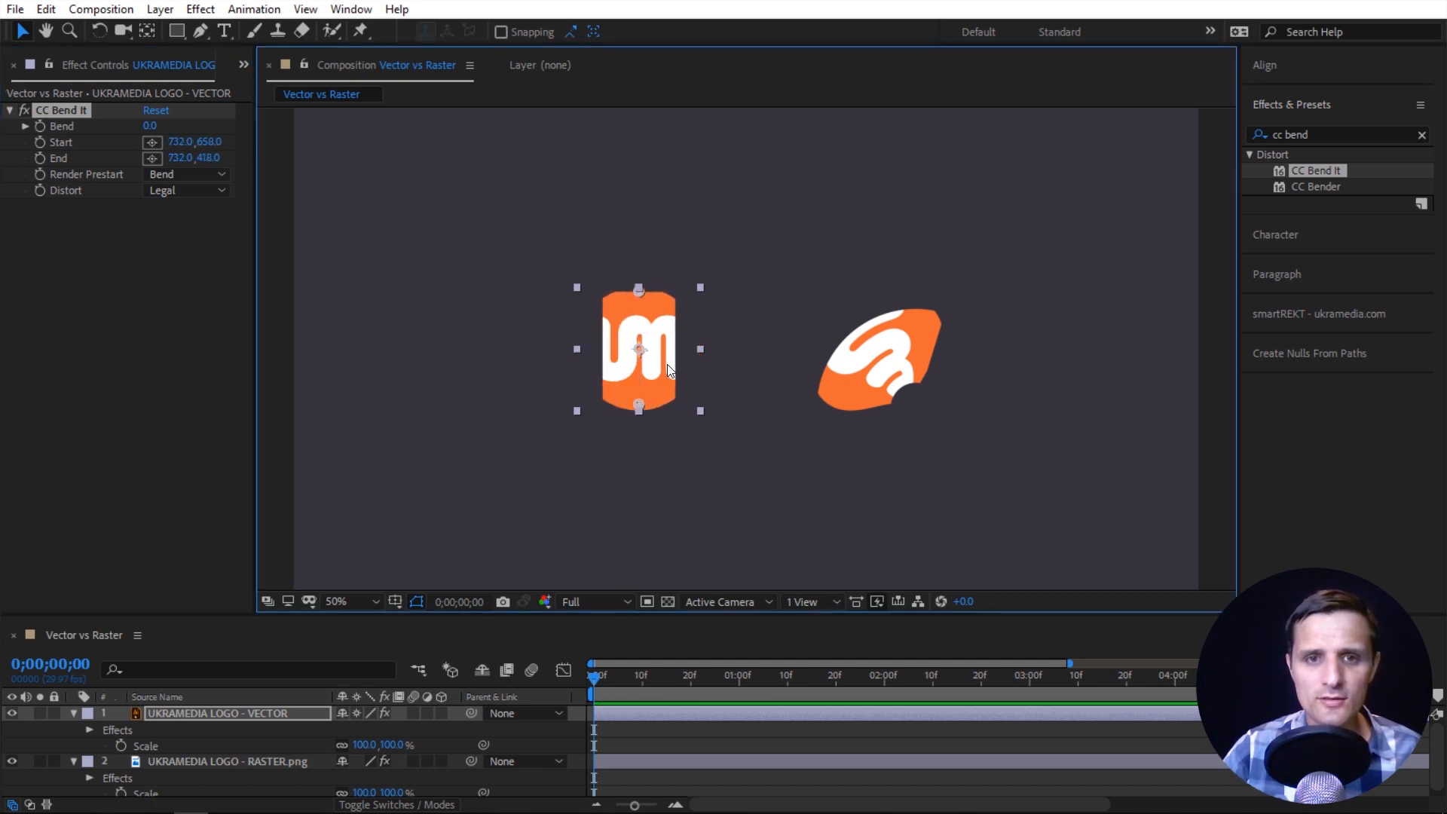
# Set the vector logo's CC Bend It Bend value to -52 and compare both bent logos.
pyautogui.press('.')
pyautogui.moveTo(151, 126); pyautogui.dragTo(110, 141)
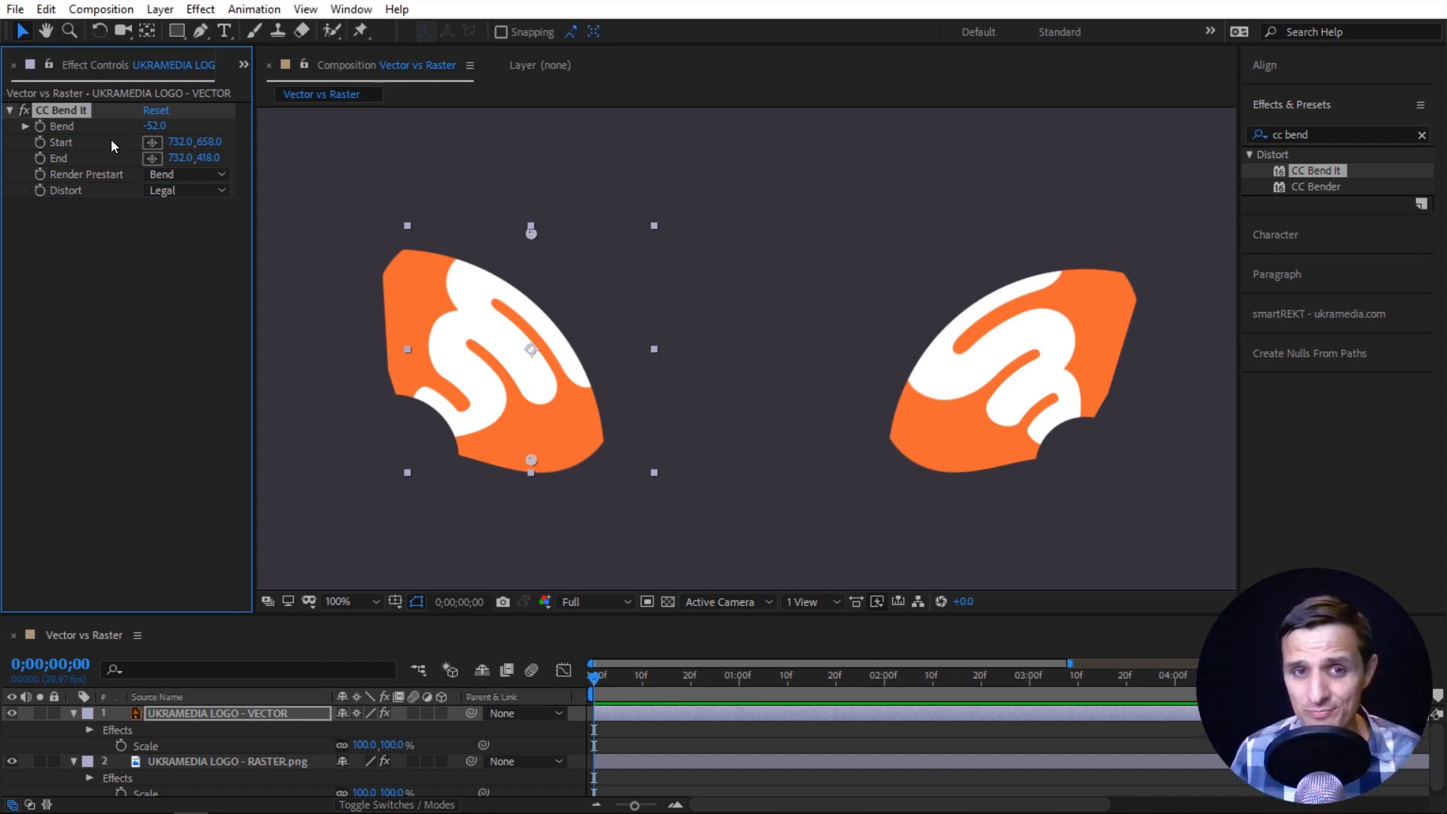
pyautogui.scroll(-1, 332, 128)
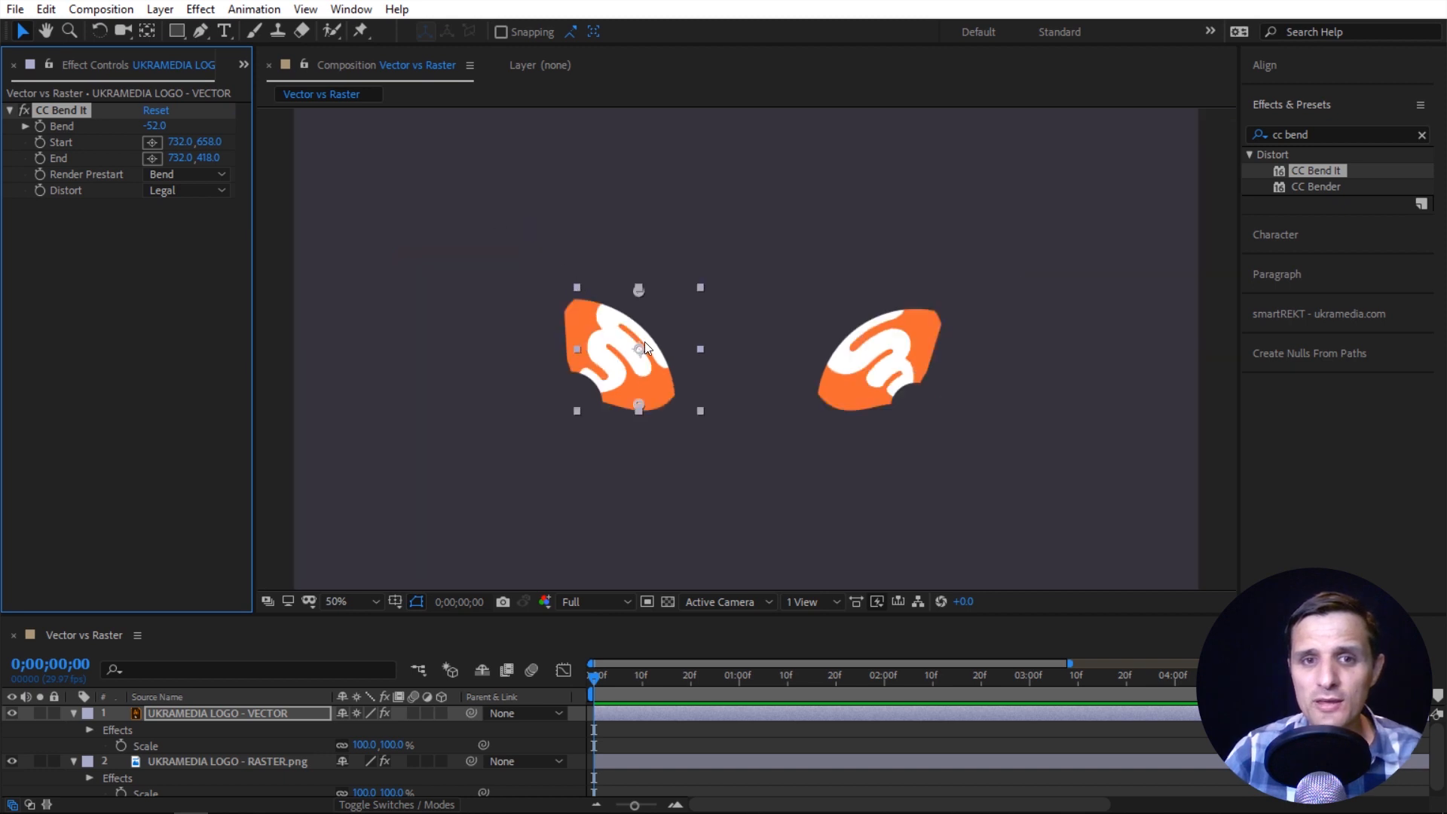
pyautogui.scroll(1, 644, 341)
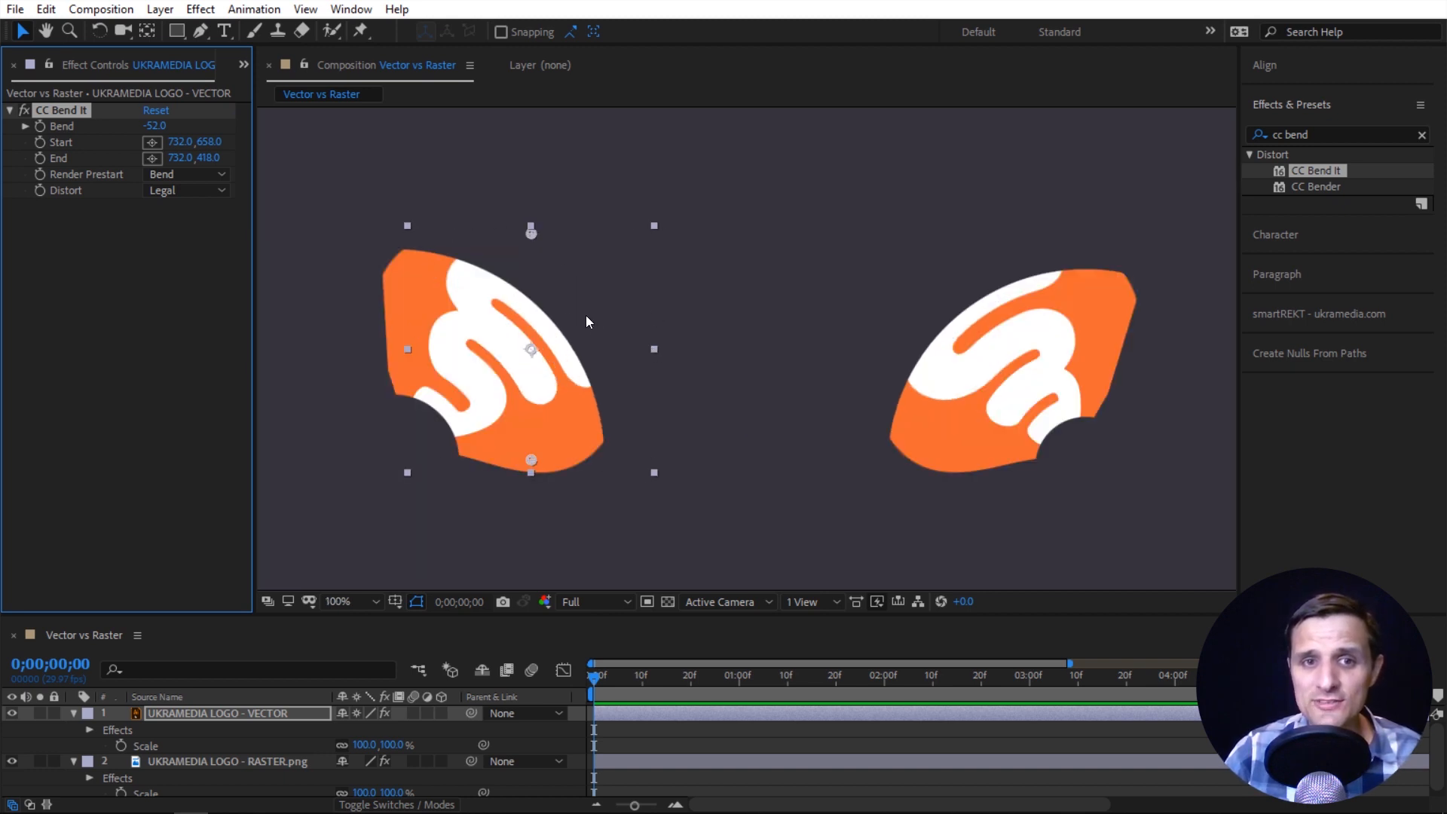
pyautogui.scroll(-2, 585, 315)
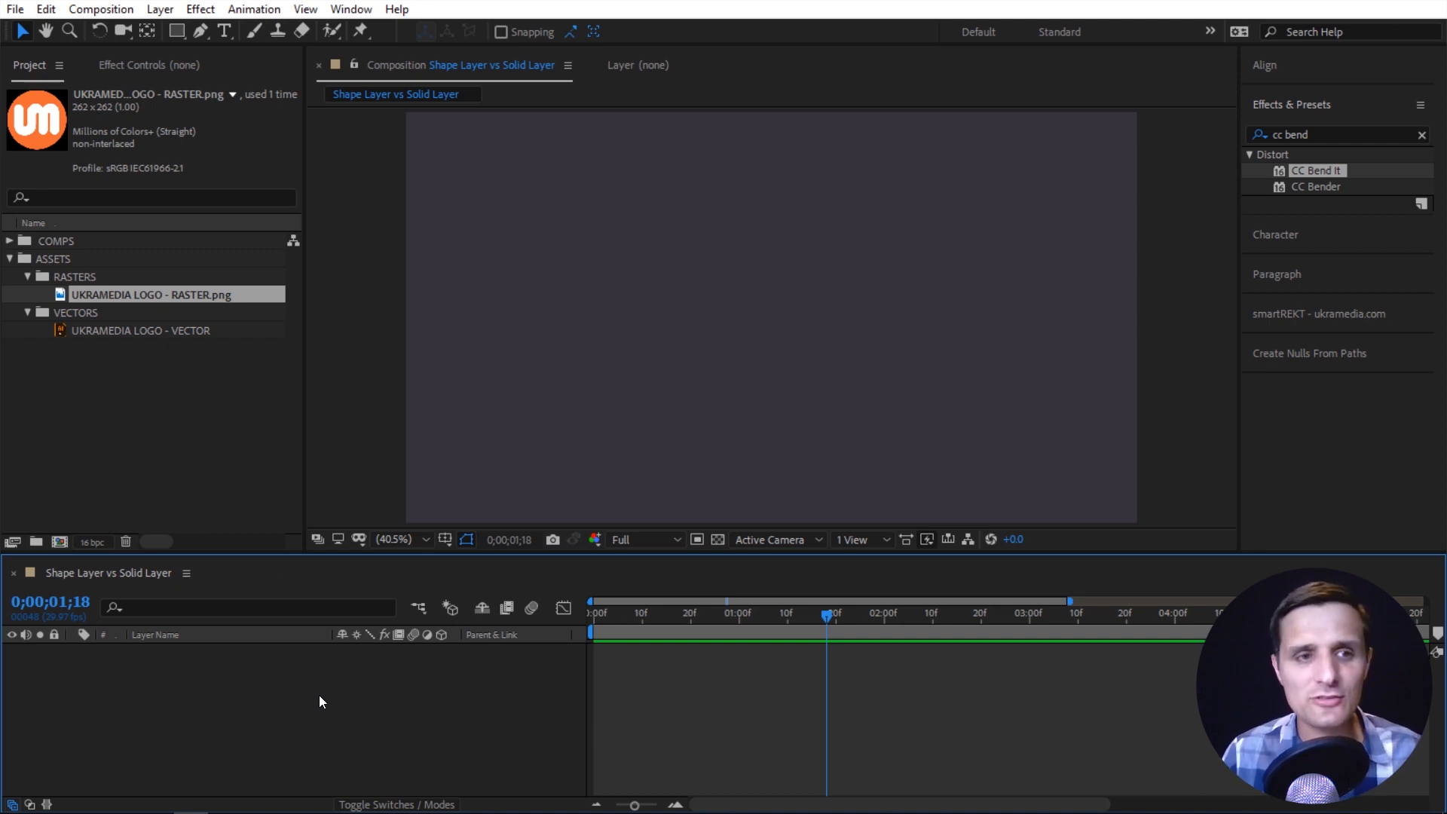
# Try placing UKRAMEDIA LOGO - RASTER.png in the Shape Layer vs Solid Layer composition and delete the layer.
pyautogui.click(159, 471)
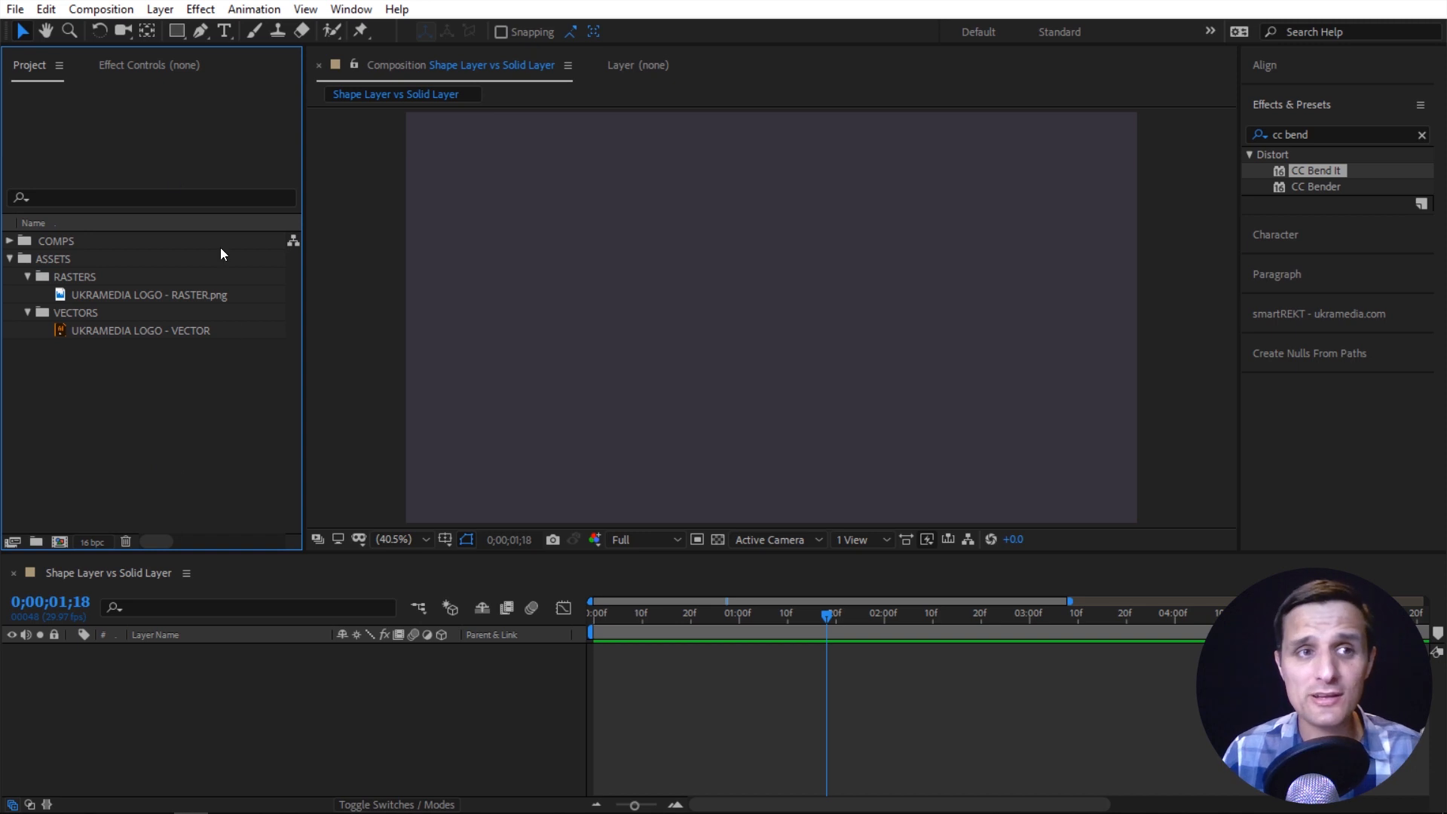
pyautogui.moveTo(149, 288); pyautogui.dragTo(703, 320)
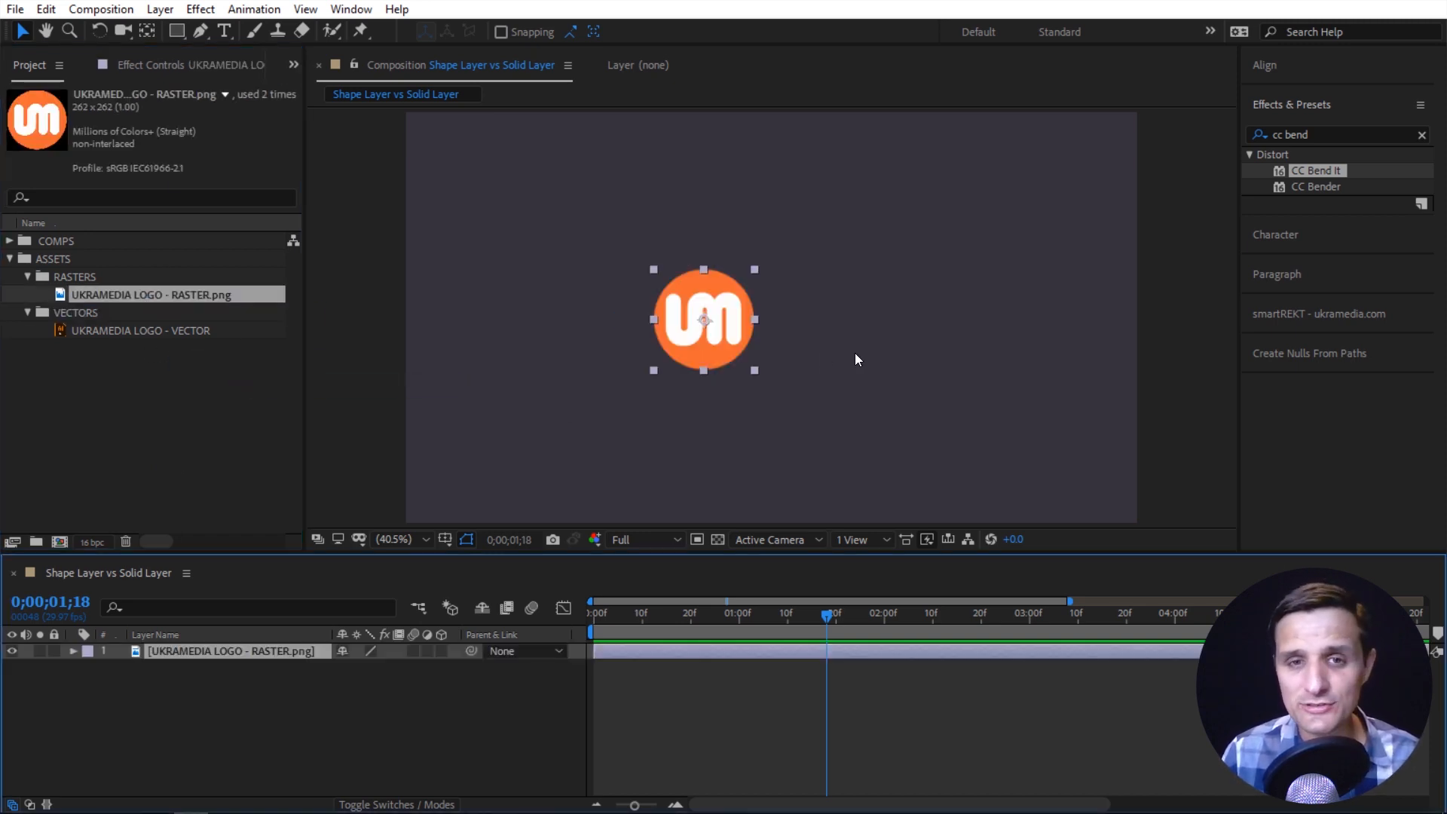
pyautogui.press('Delete')
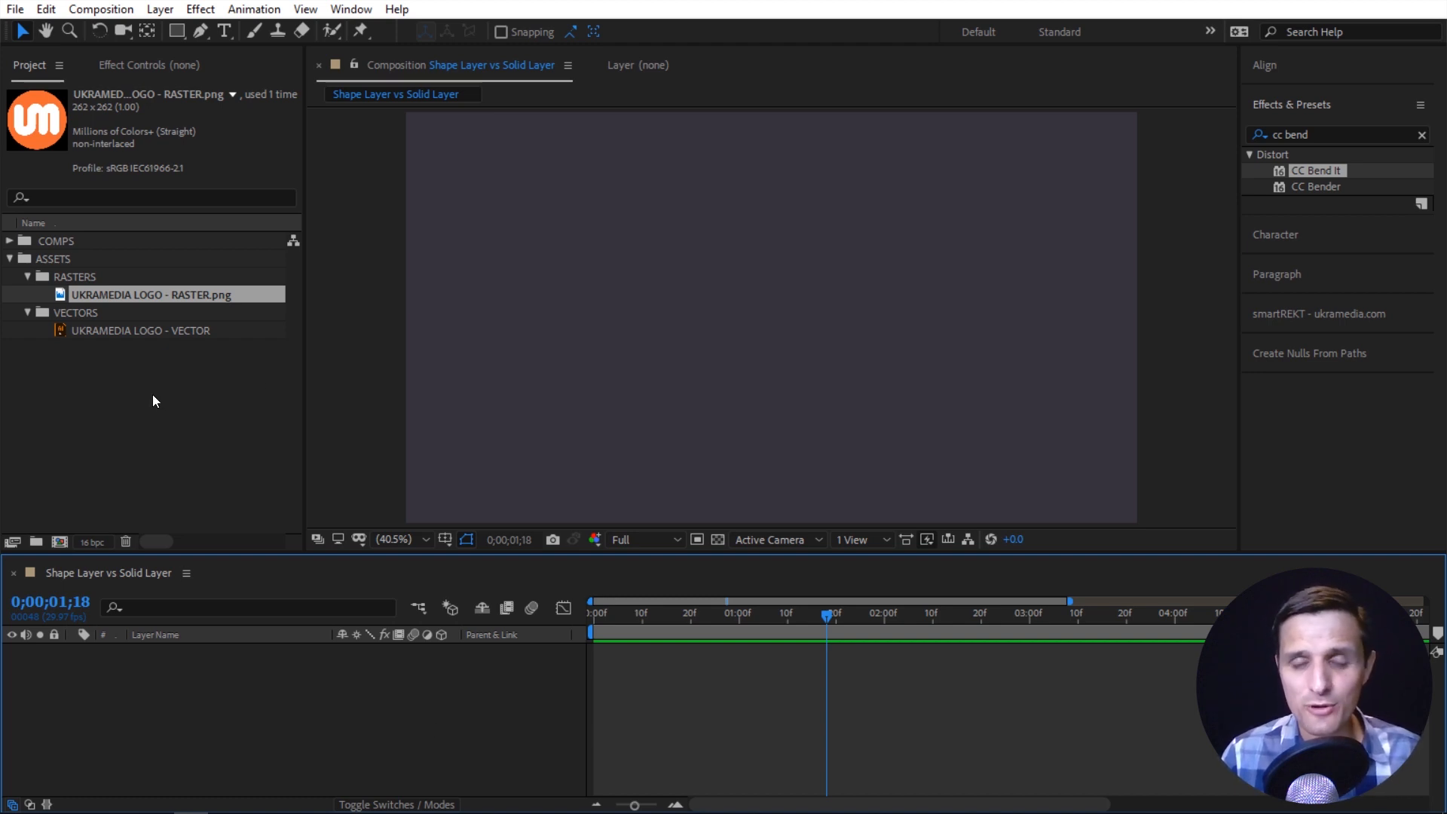
pyautogui.rightClick(503, 698)
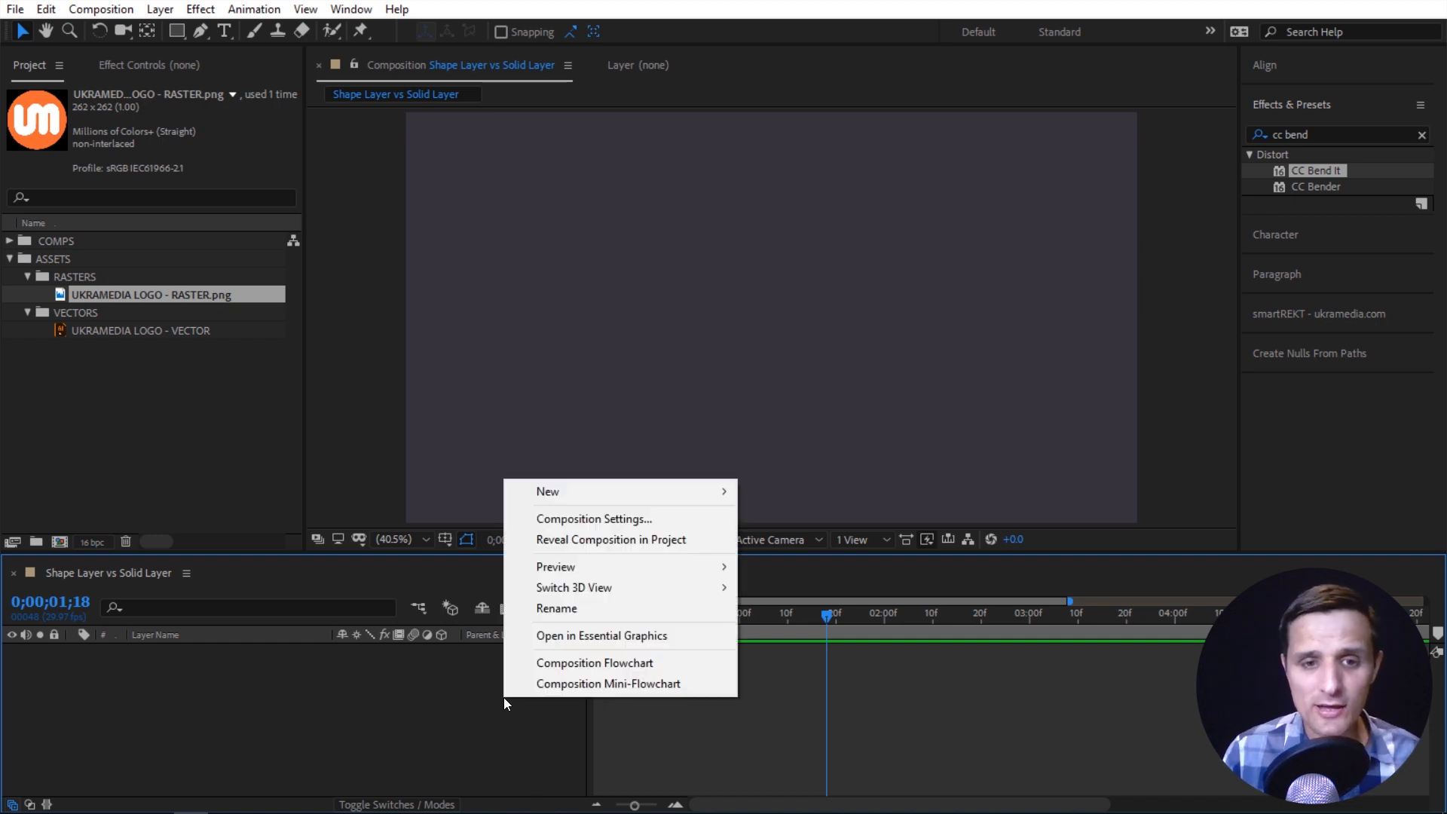
pyautogui.moveTo(544, 495)
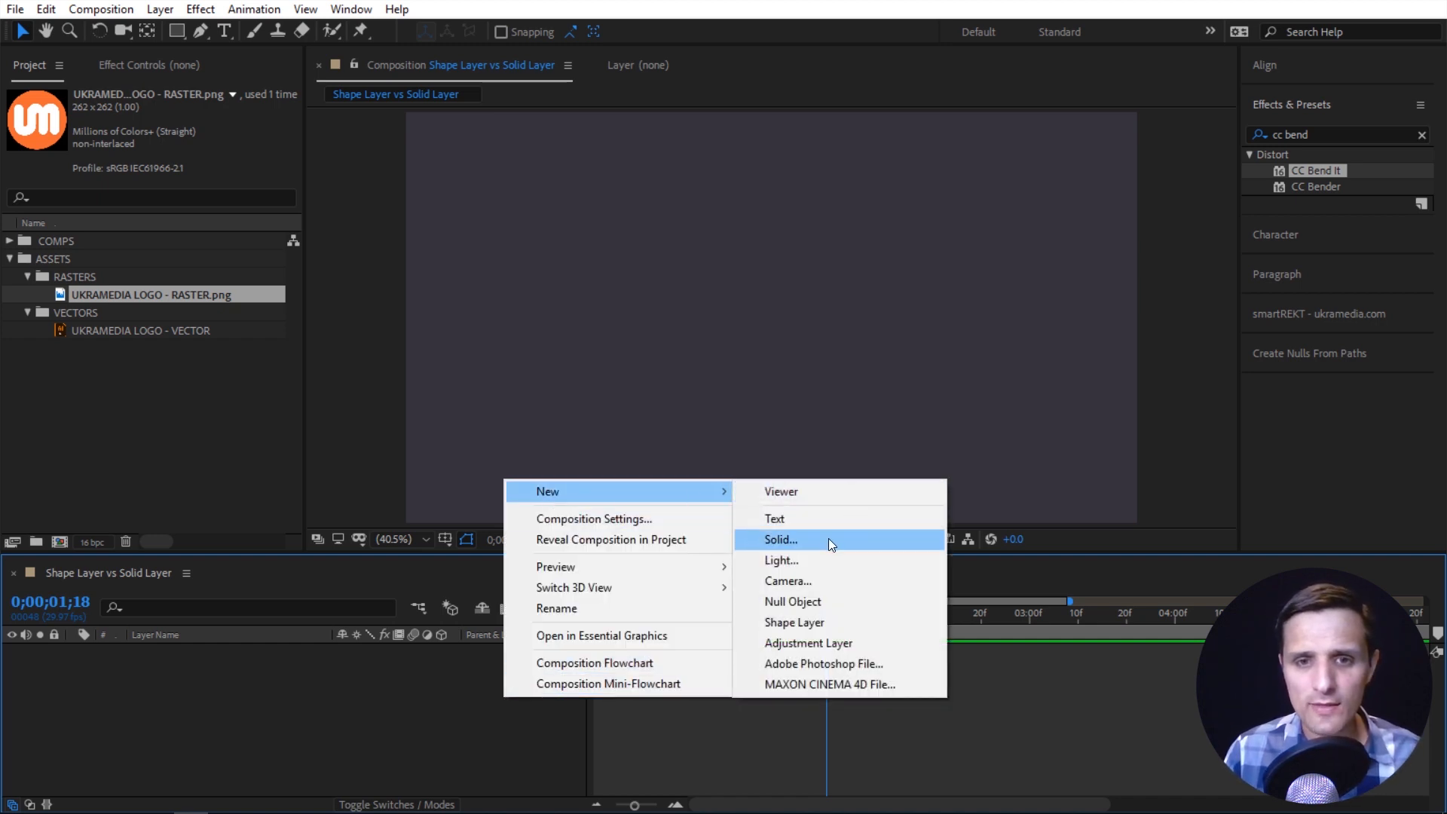
pyautogui.click(455, 696)
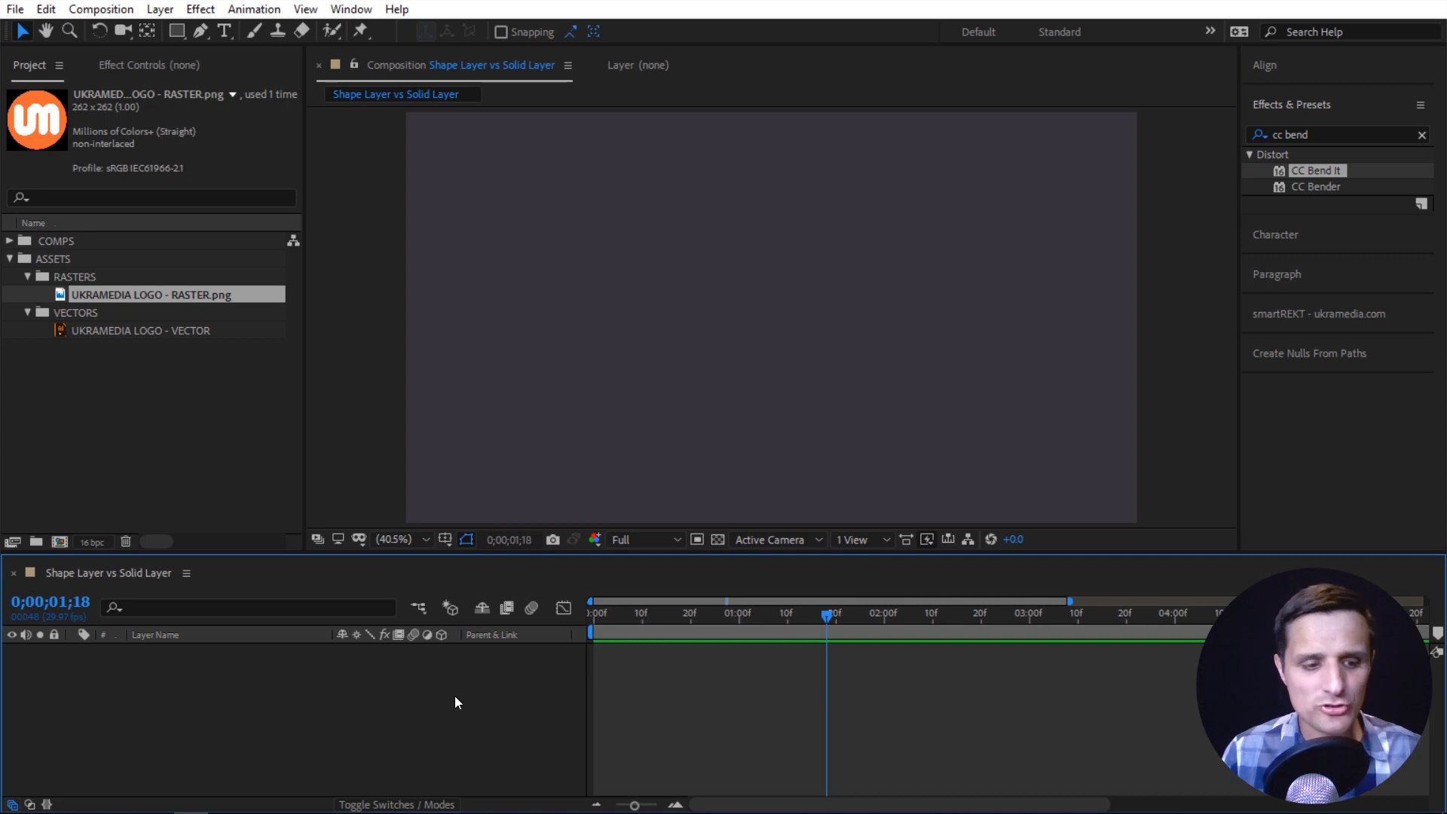
# Create a 300 × 300 px cyan solid and move it left of the composition's centre.
pyautogui.hotkey('ctrl', 'y')
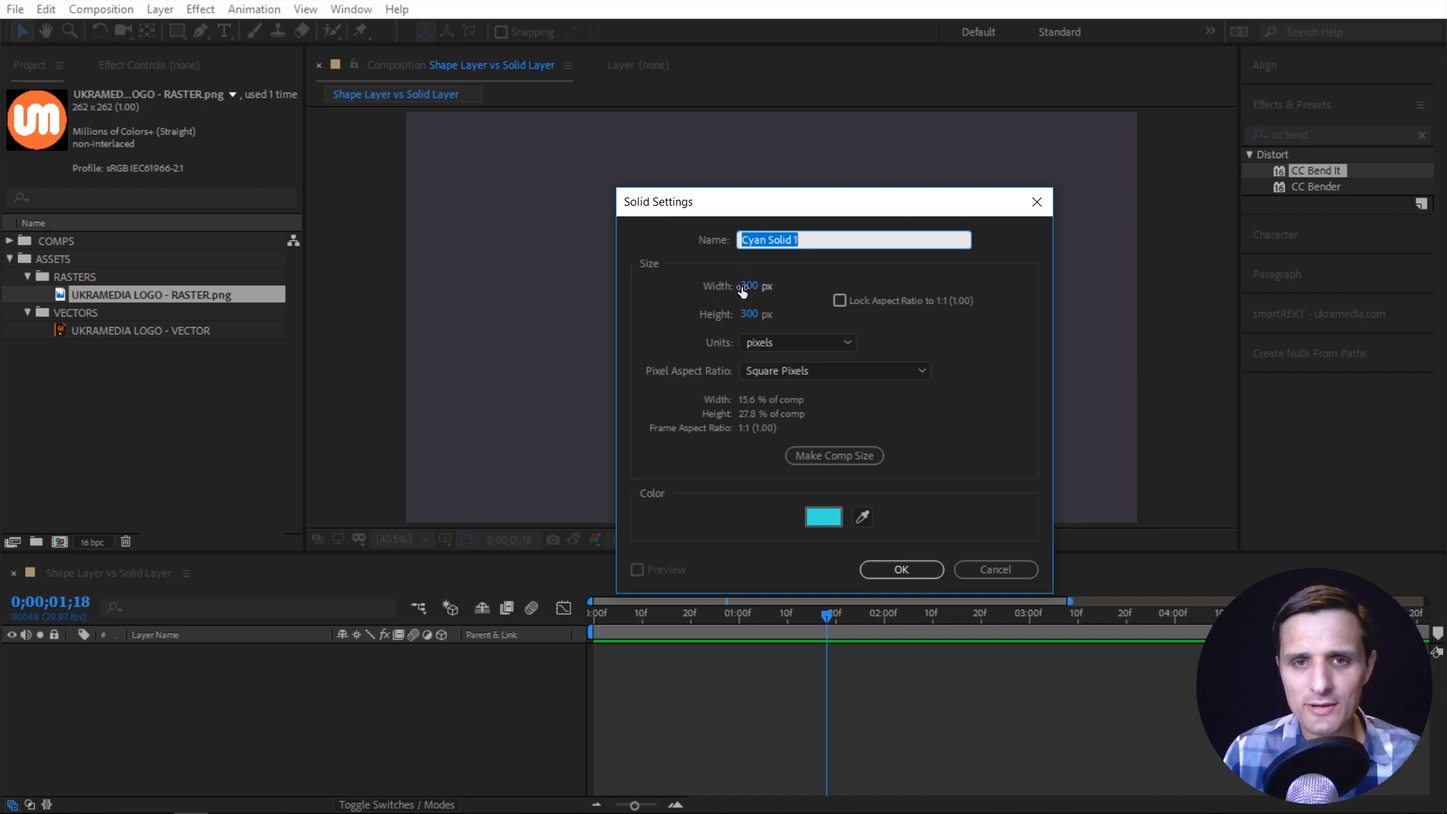
pyautogui.click(916, 566)
pyautogui.moveTo(768, 342); pyautogui.dragTo(626, 342)
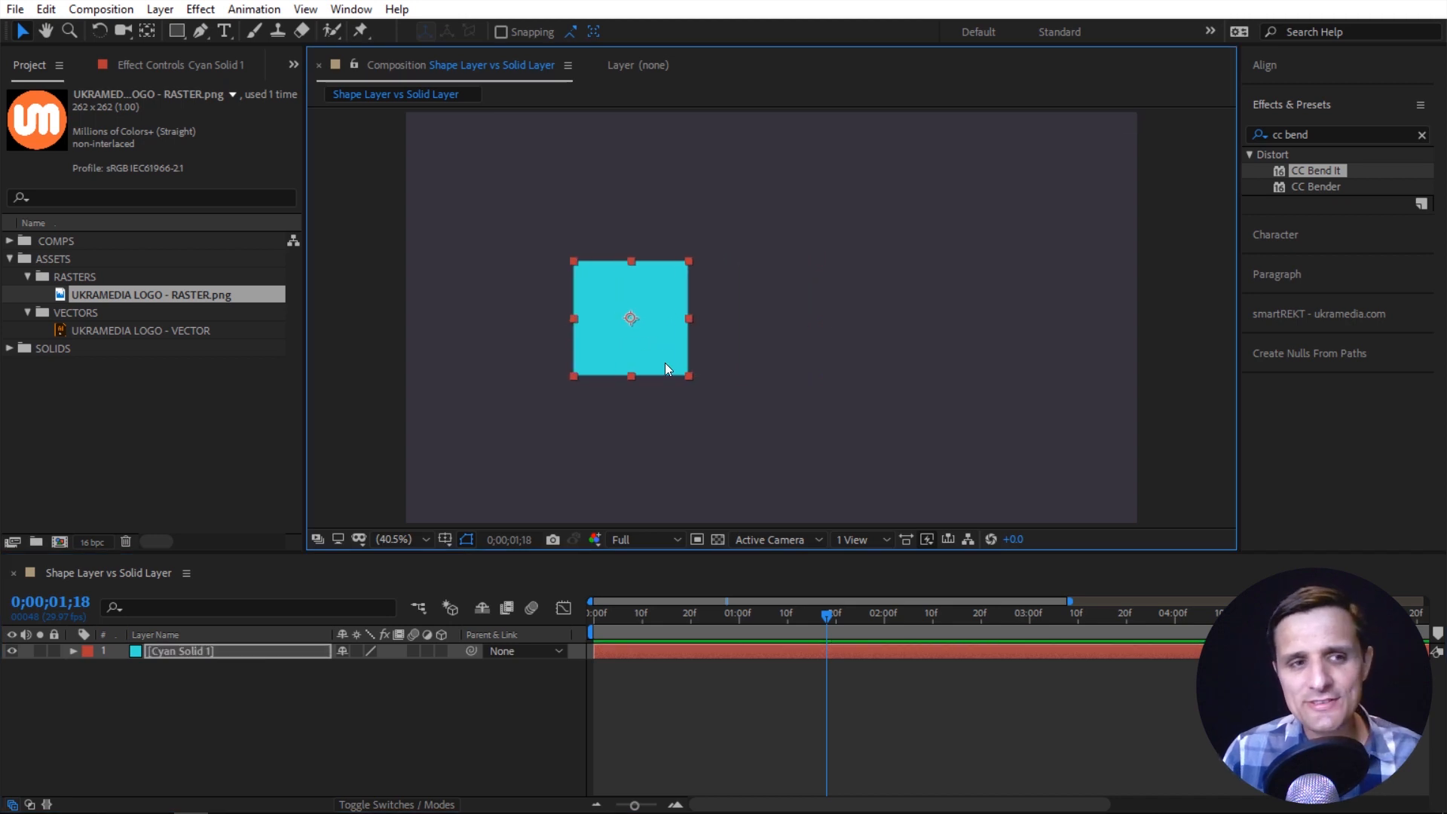
# Expand the SOLIDS folder, examine the Cyan Solid 1 item's details, and deselect the solid layer.
pyautogui.click(74, 350)
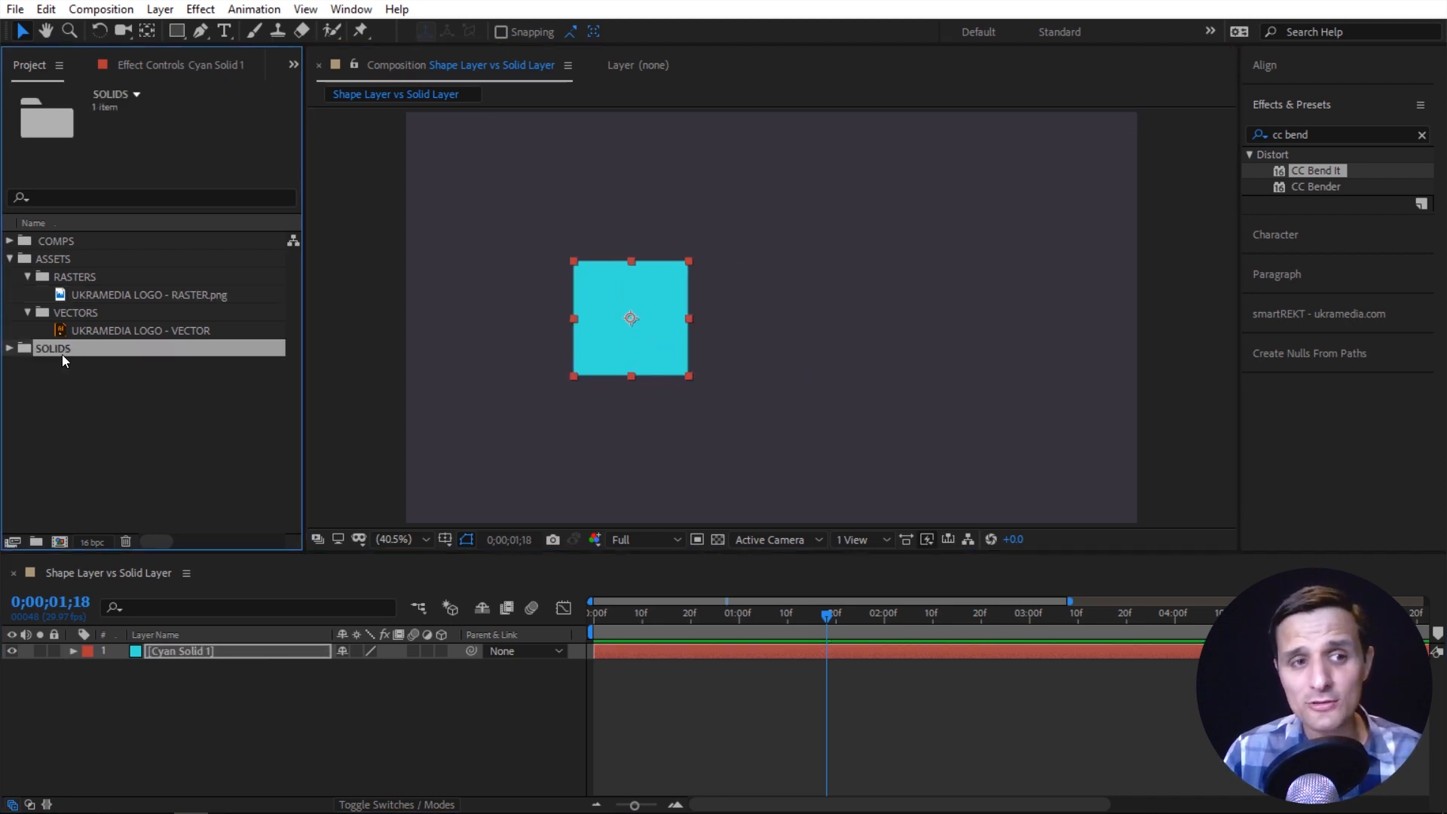
pyautogui.click(11, 349)
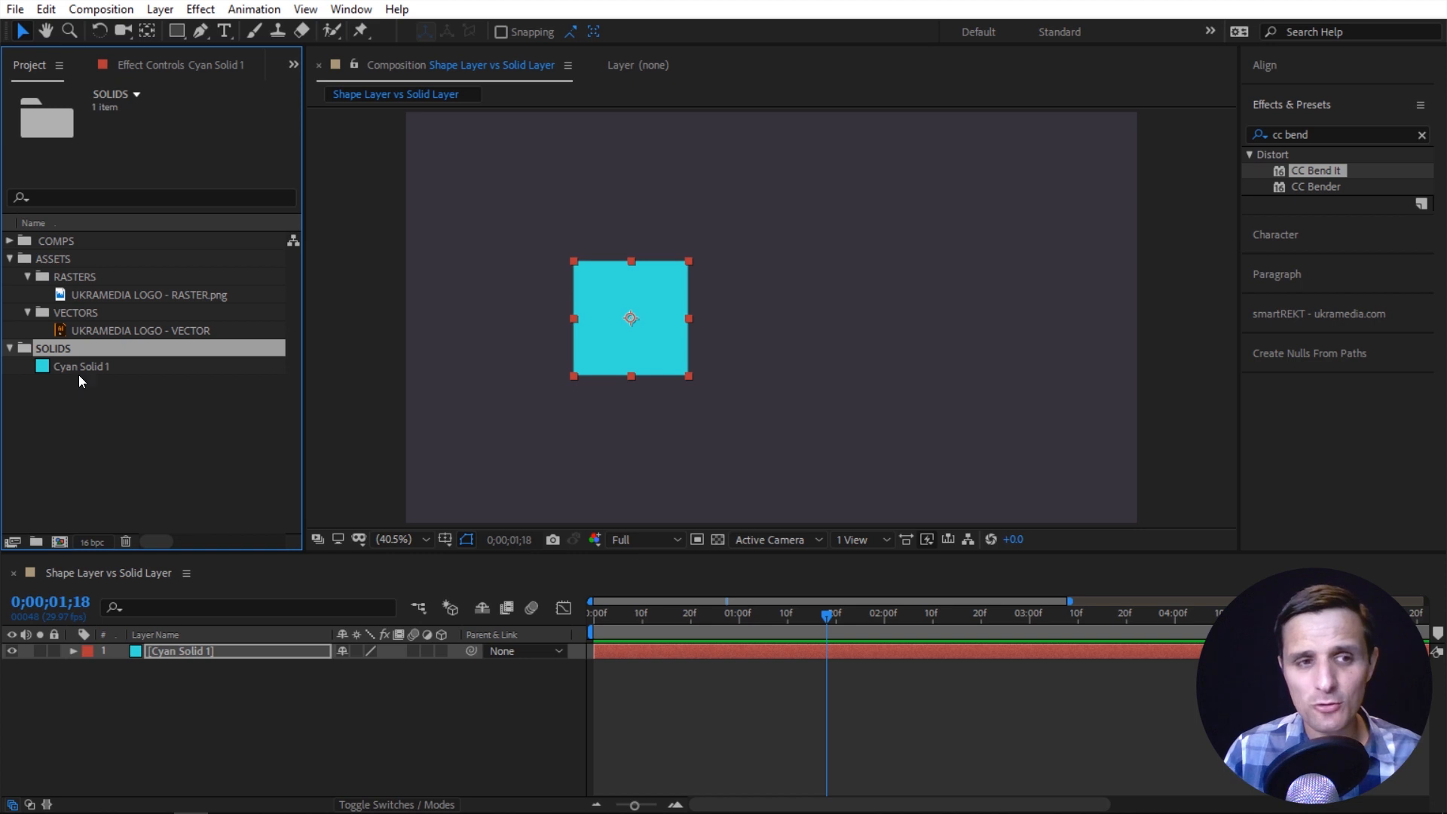
pyautogui.click(80, 368)
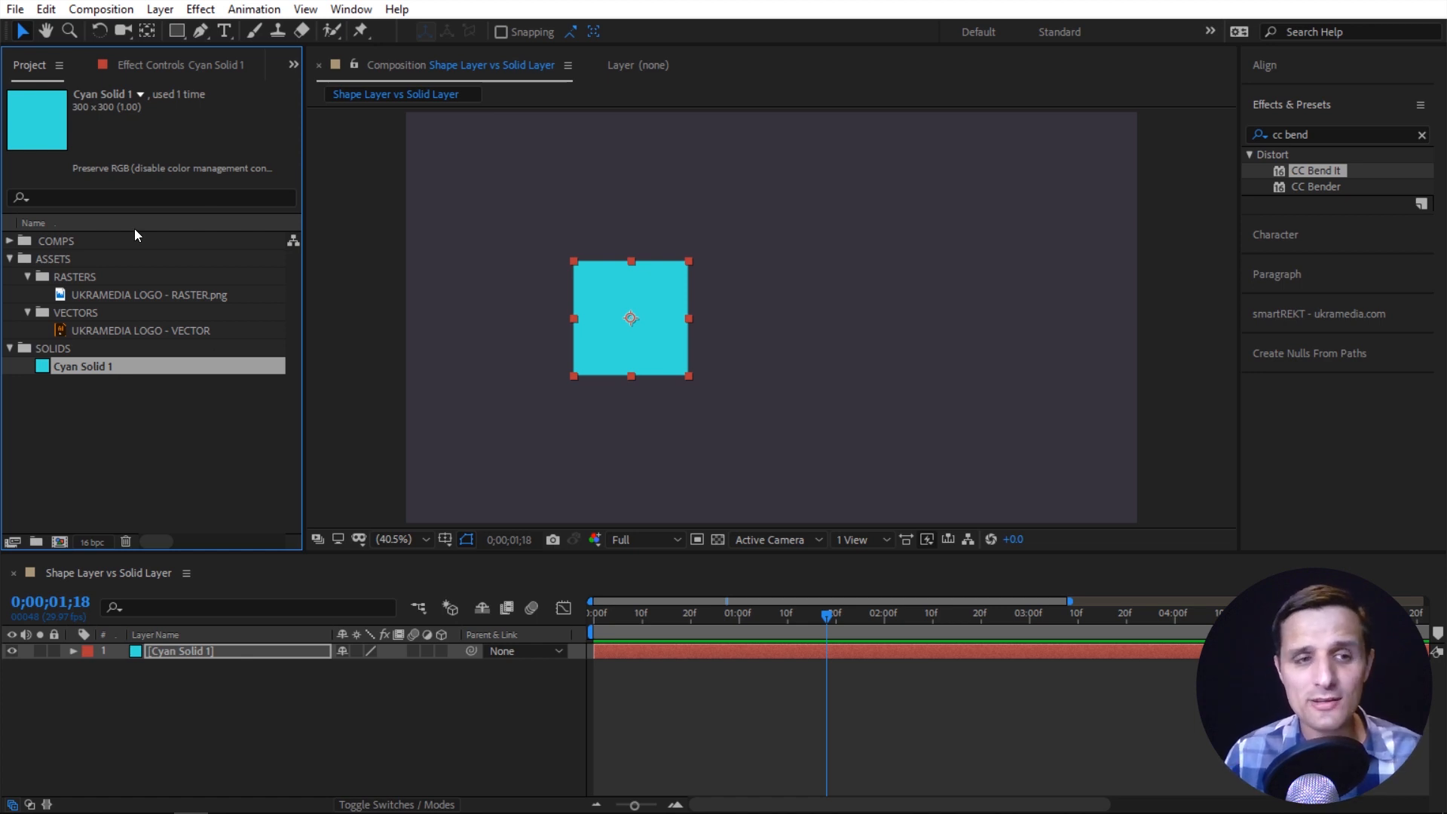
pyautogui.click(490, 712)
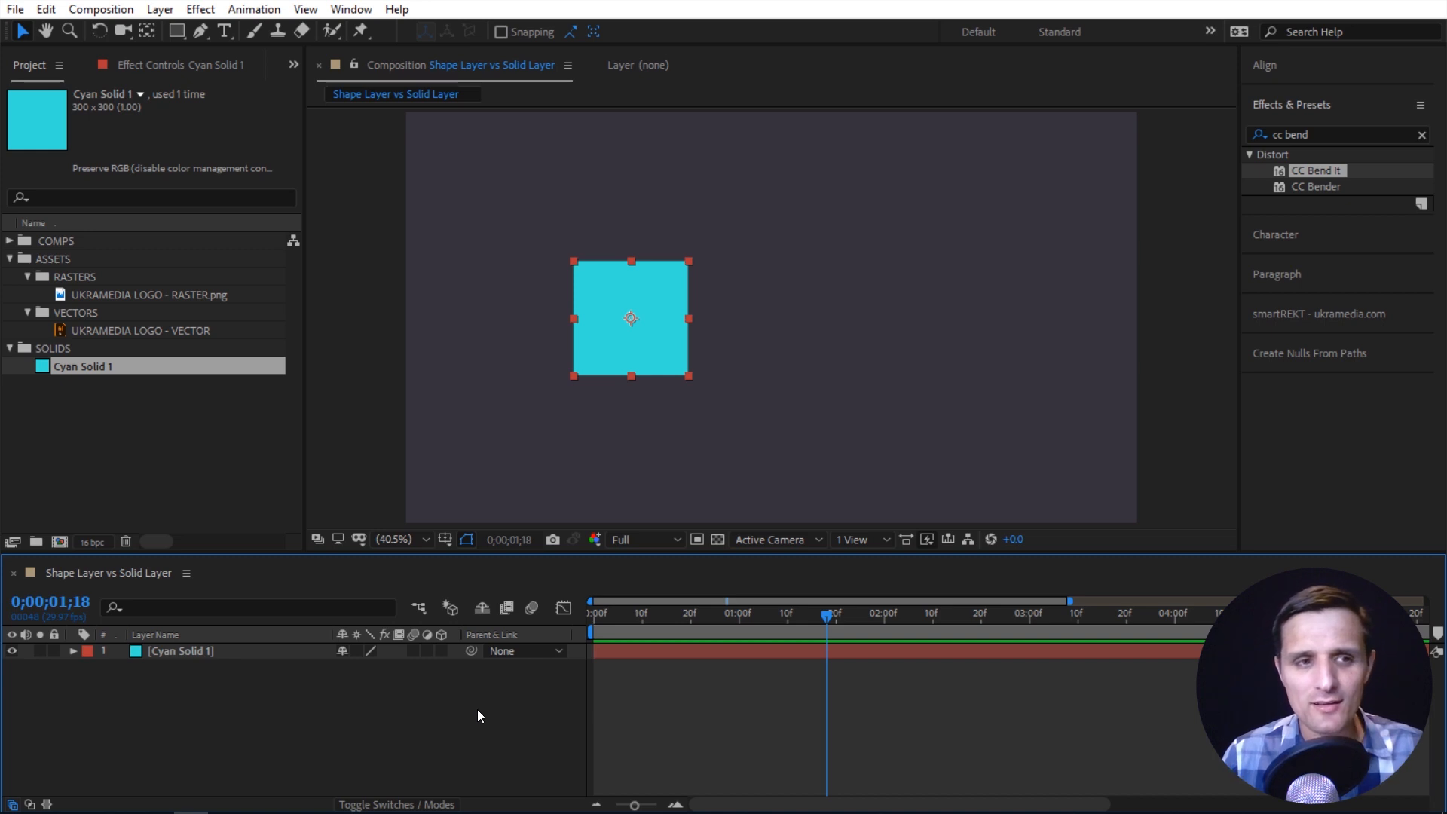
pyautogui.click(390, 708)
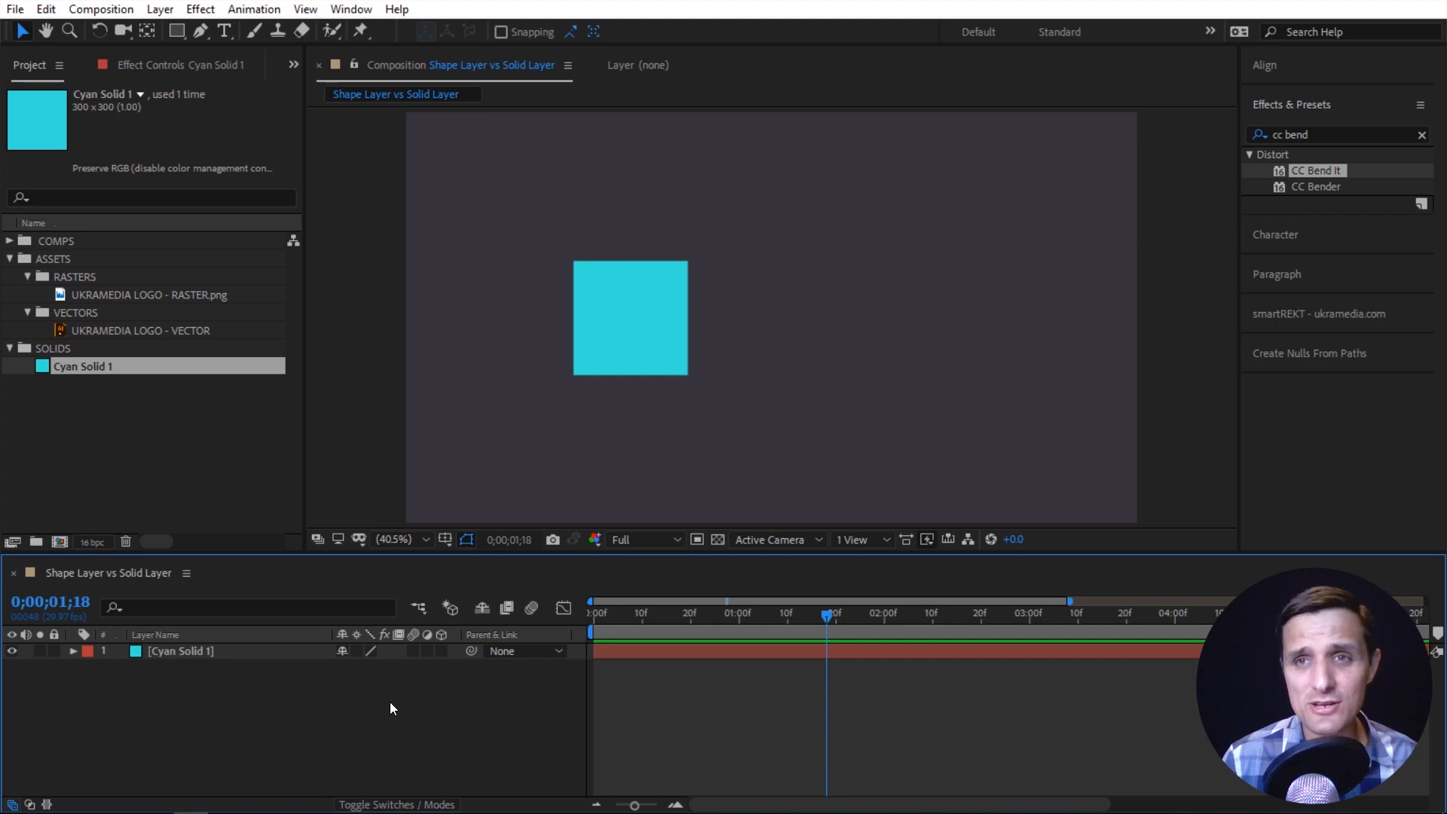
# Replace Cyan Solid 1 with UKRAMEDIA LOGO - RASTER.png as the layer's source and select that layer.
pyautogui.click(143, 297)
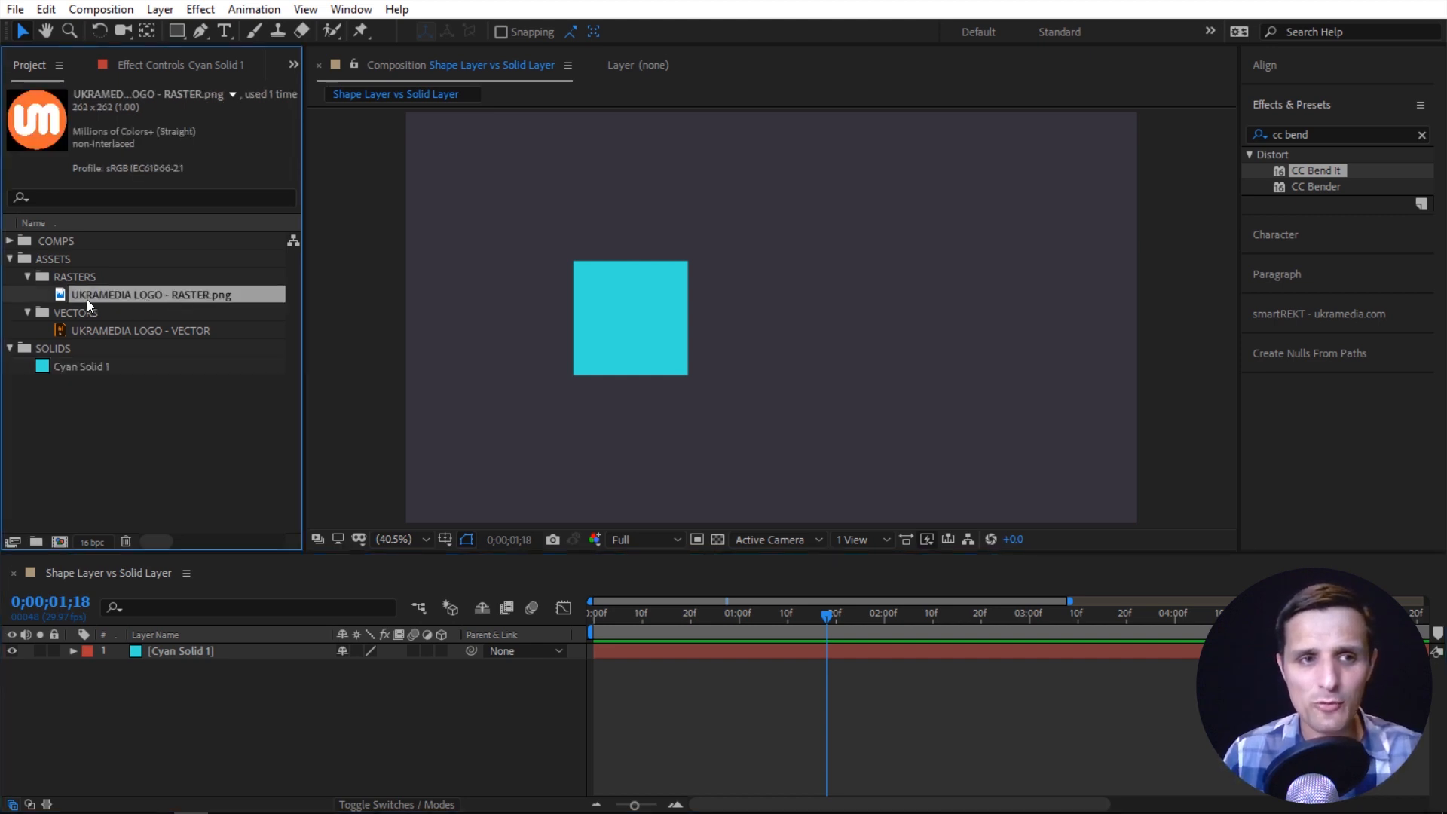
pyautogui.click(92, 366)
pyautogui.click(161, 298)
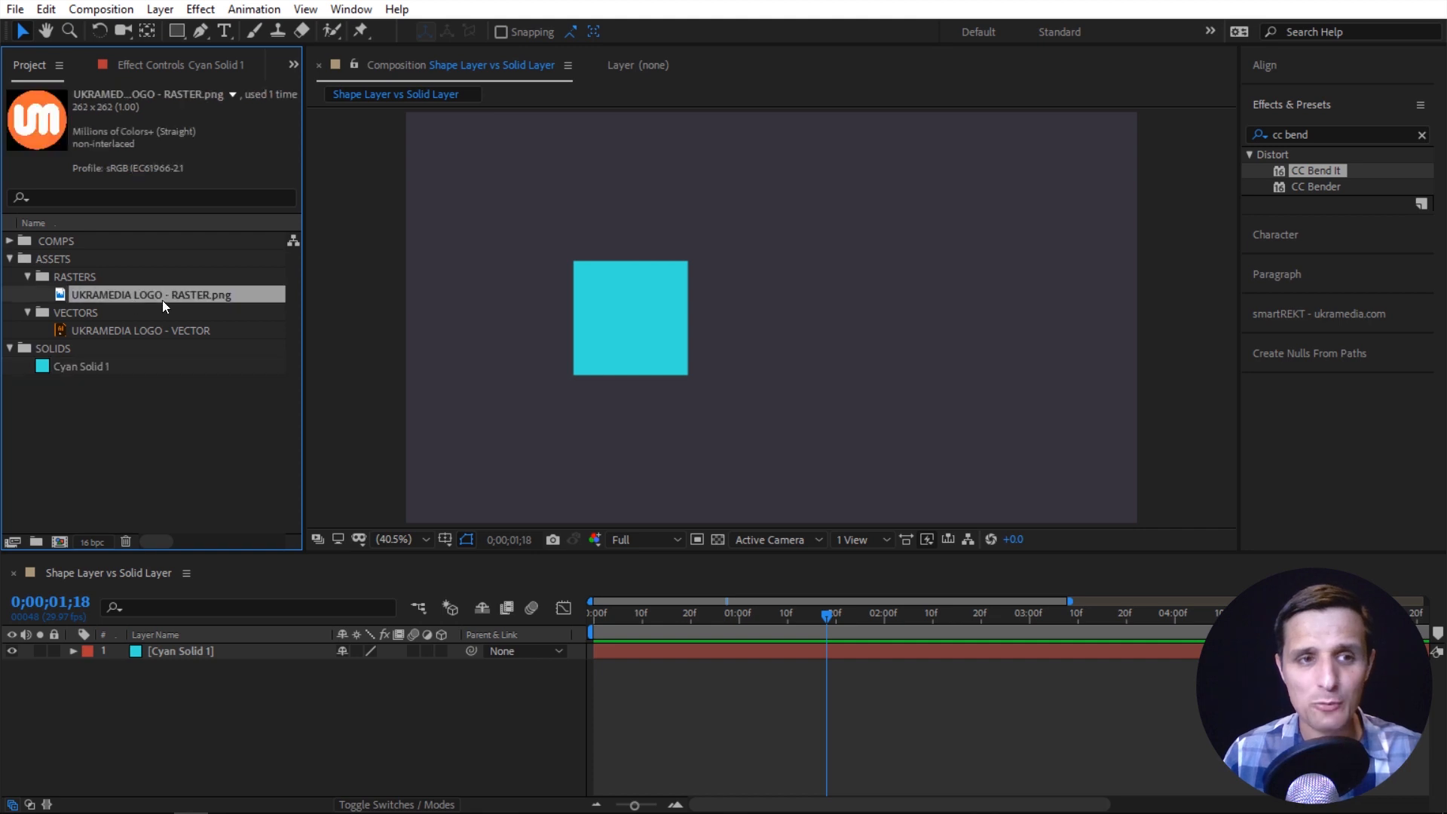
pyautogui.moveTo(163, 295); pyautogui.dragTo(68, 368)
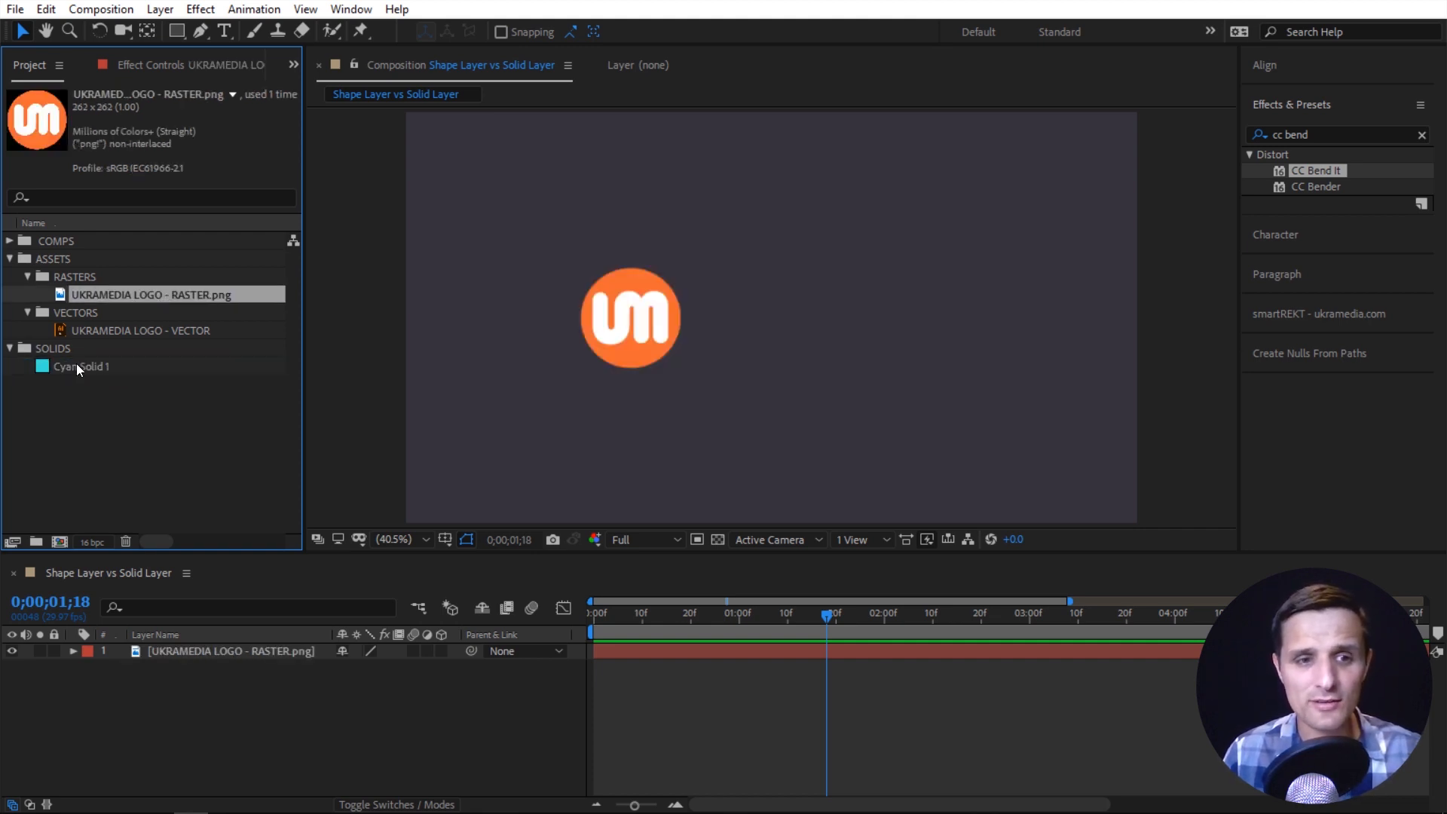
pyautogui.click(243, 650)
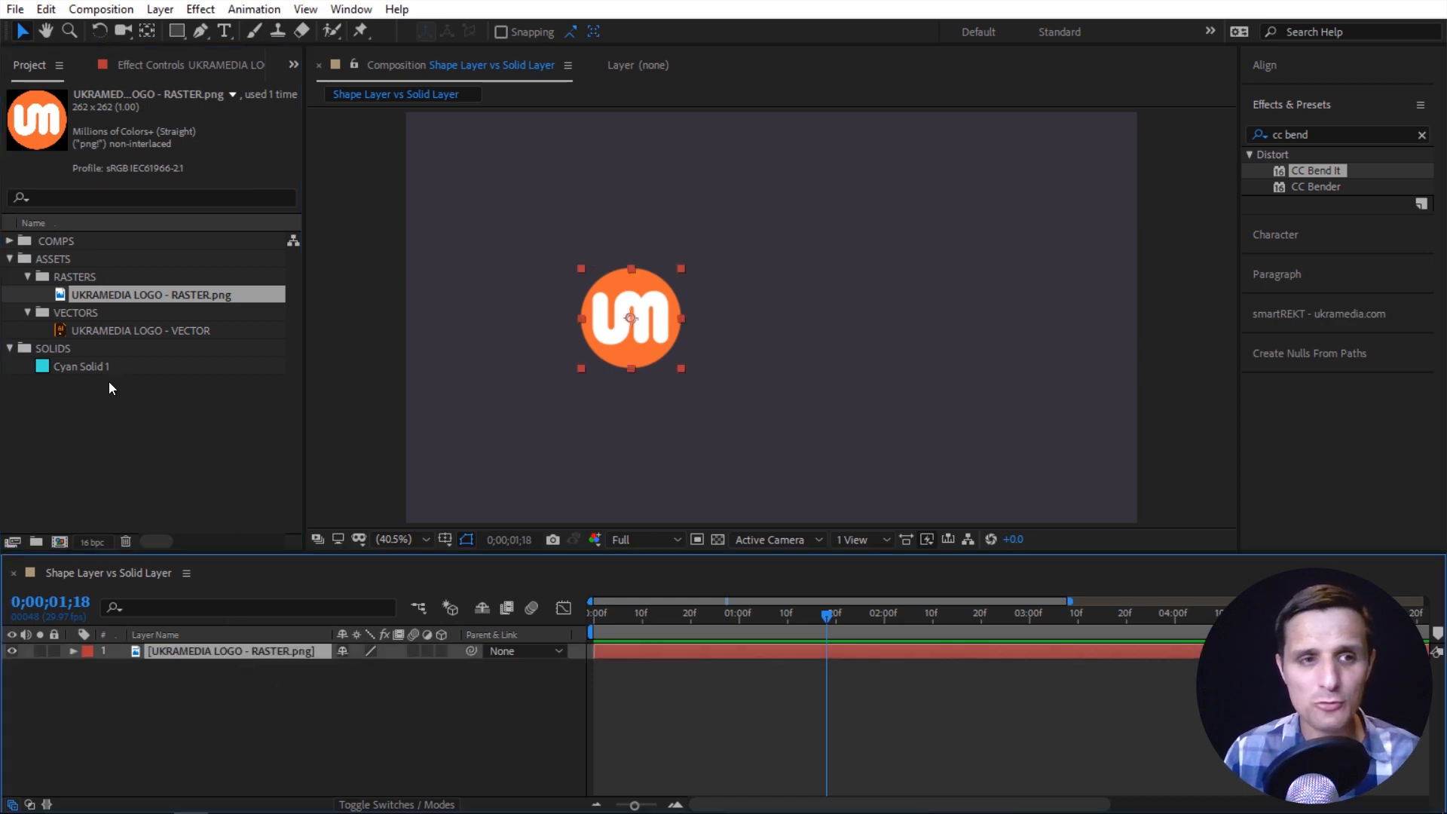
# Replace the raster logo layer's source with Cyan Solid 1.
pyautogui.click(65, 371)
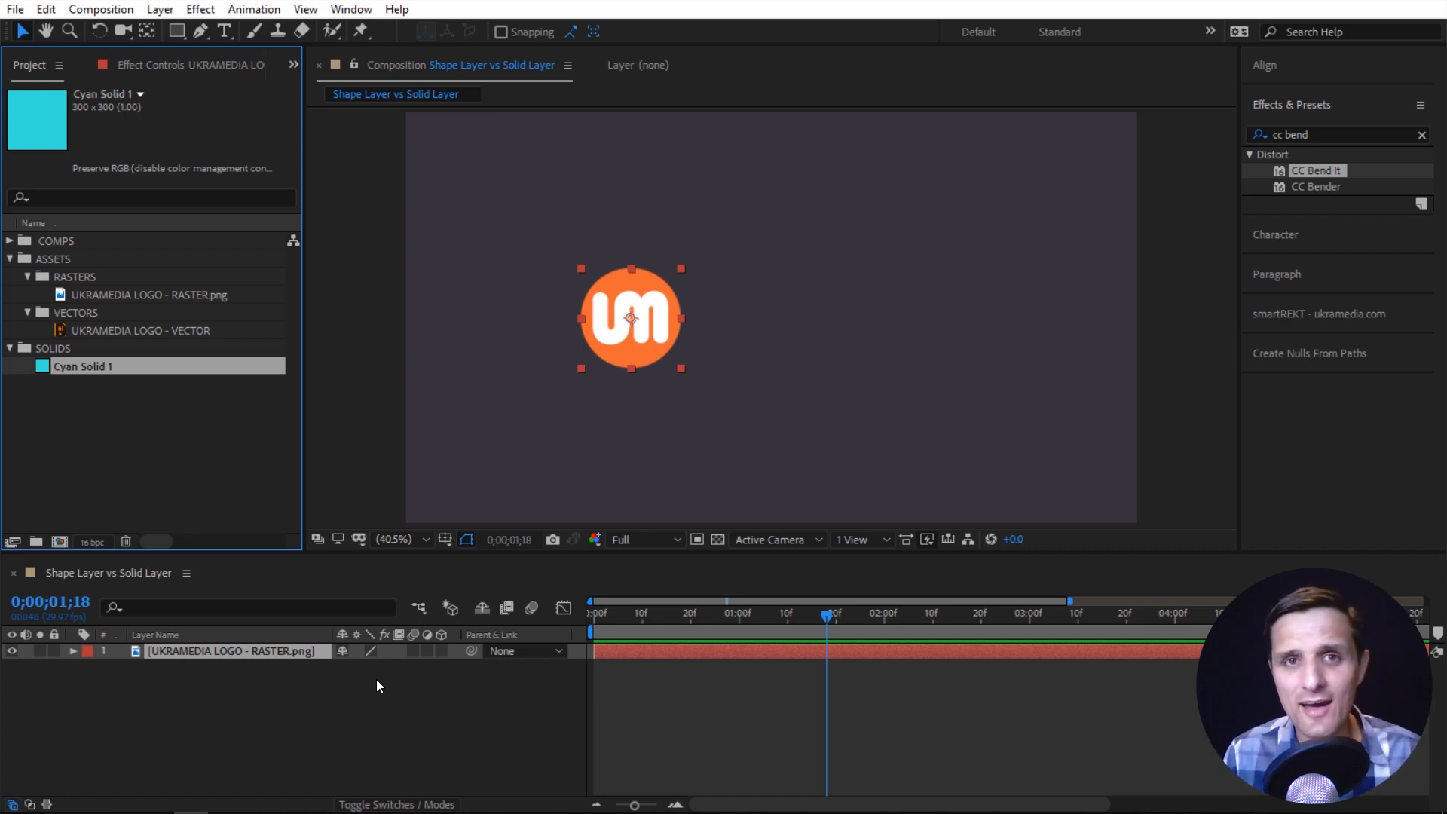
pyautogui.hotkey('ctrl', 'alt', '/')
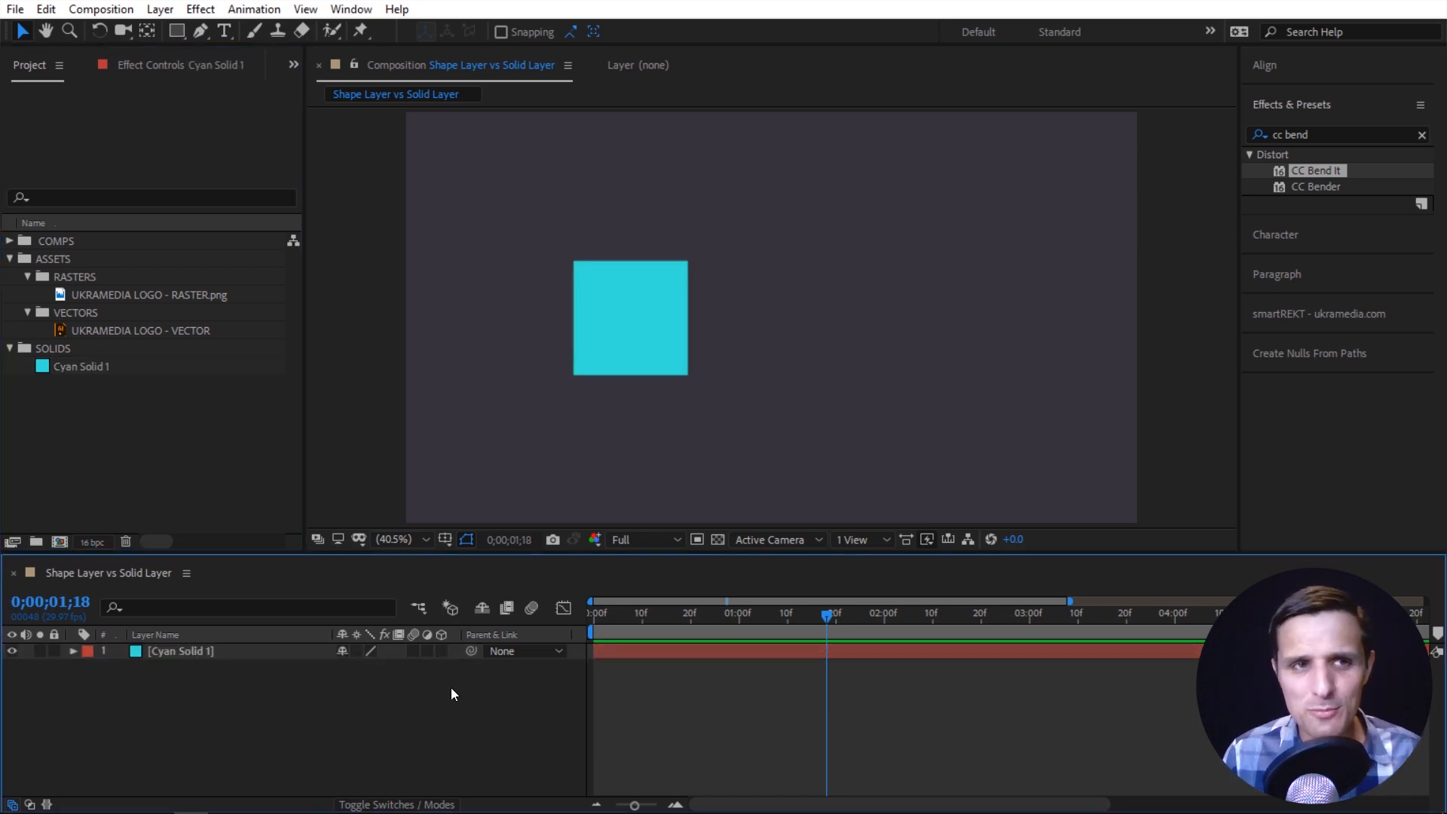
# Create a composition-sized rectangle shape layer with the Rectangle tool and delete it.
pyautogui.moveTo(176, 33)
pyautogui.mouseDown()
pyautogui.moveTo(187, 87)
pyautogui.moveTo(255, 41)
pyautogui.mouseUp()
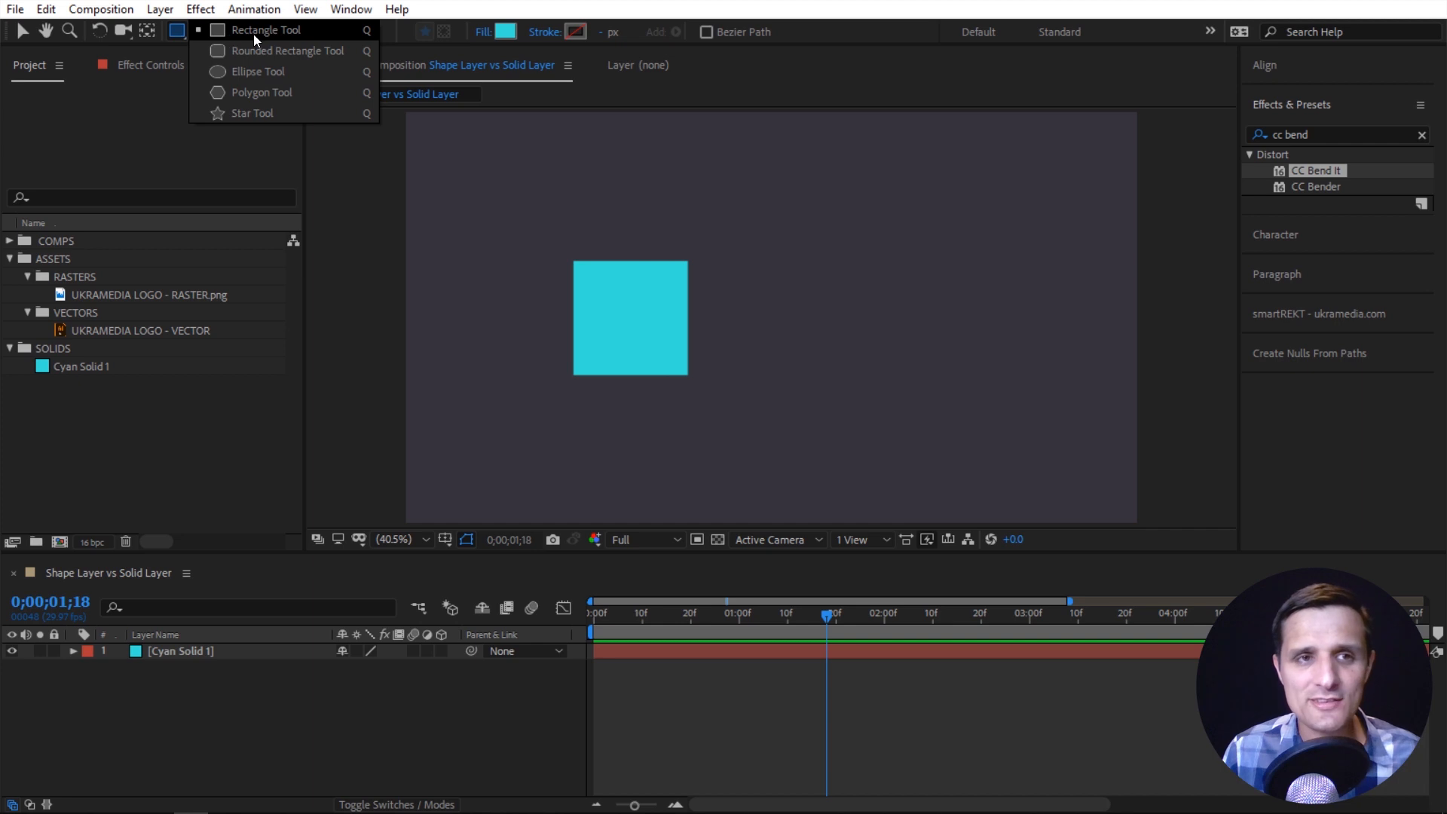
pyautogui.moveTo(272, 35); pyautogui.dragTo(271, 33)
pyautogui.click(201, 33)
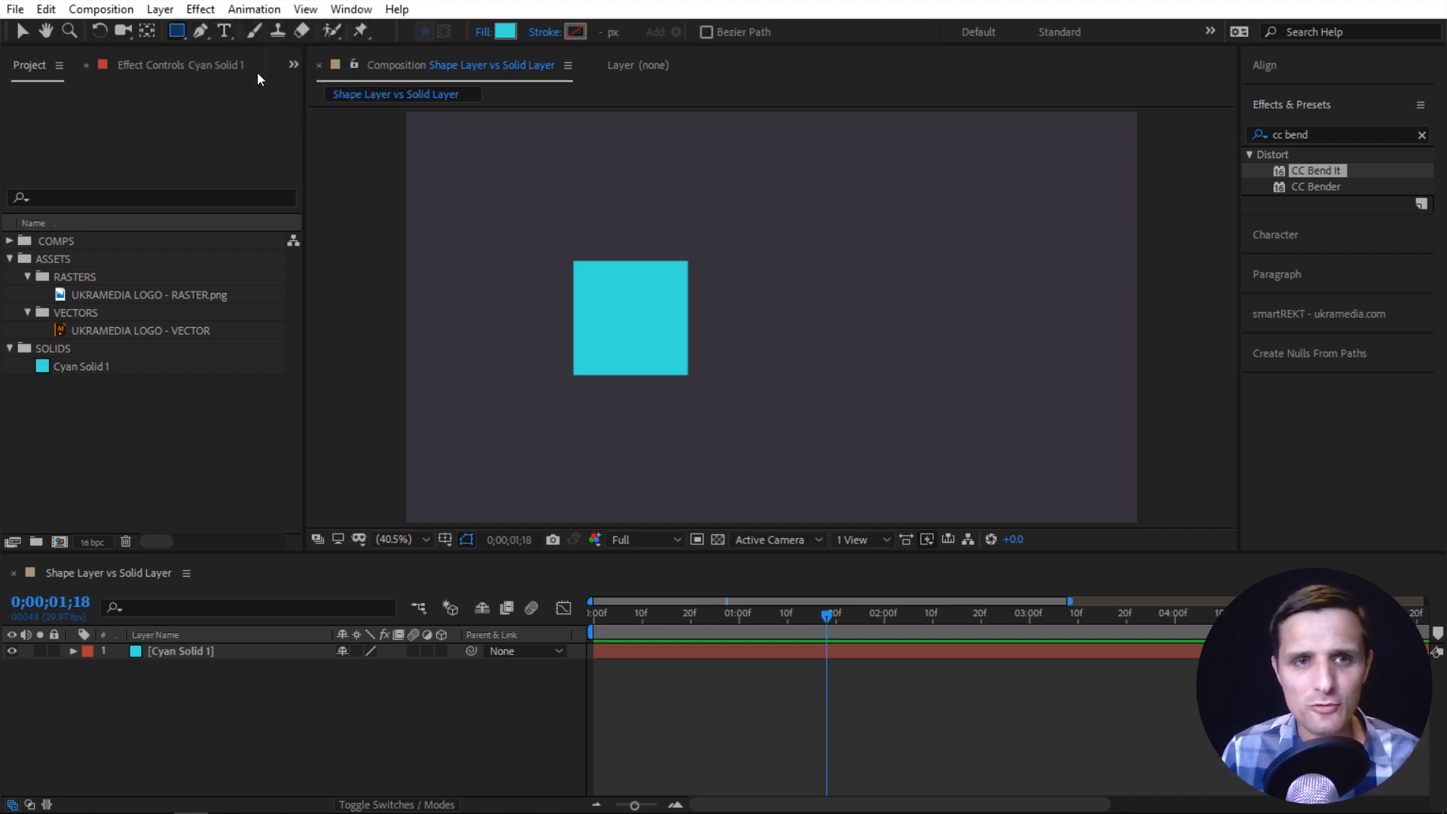
pyautogui.doubleClick(177, 32)
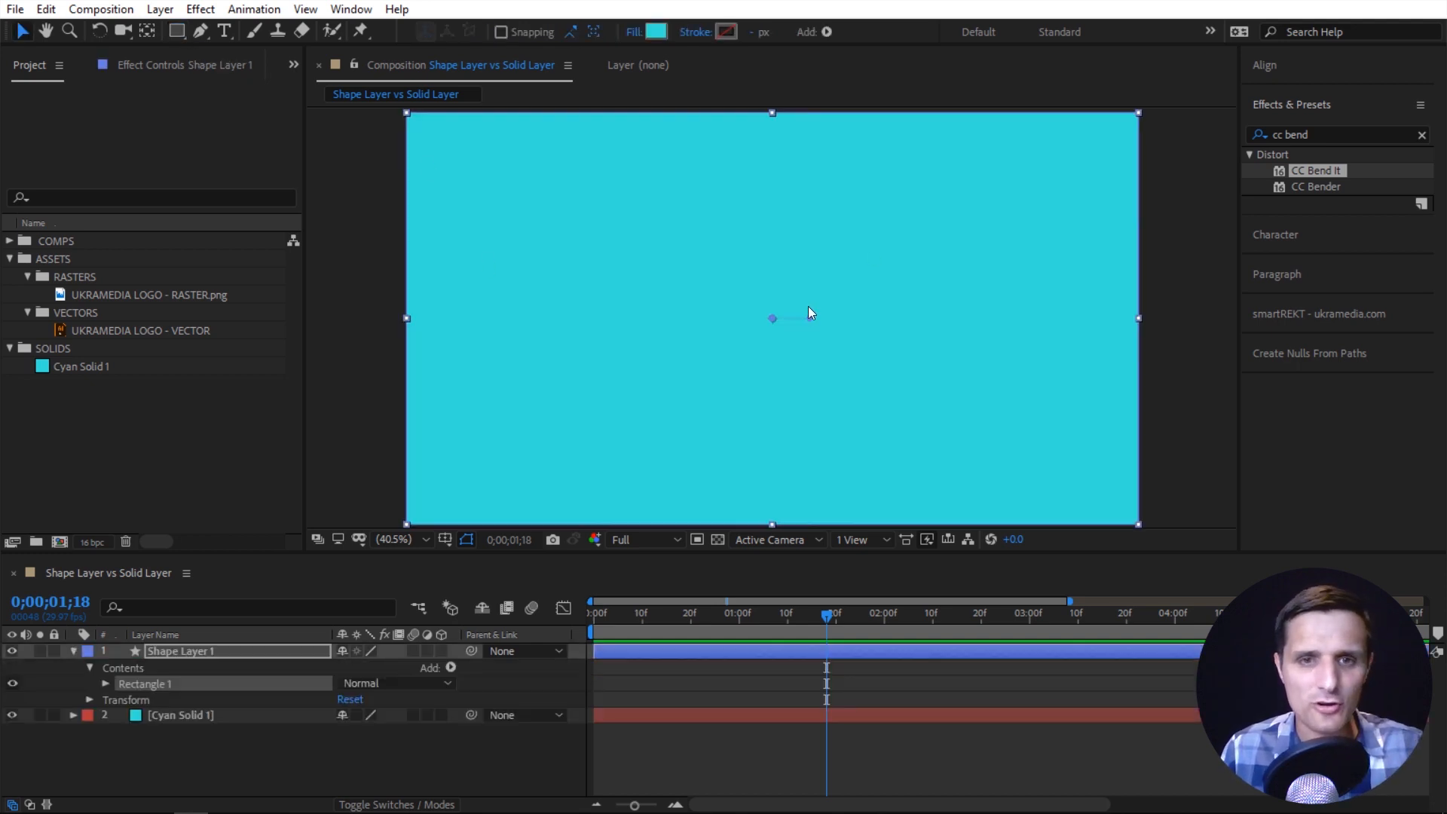
pyautogui.press('Delete')
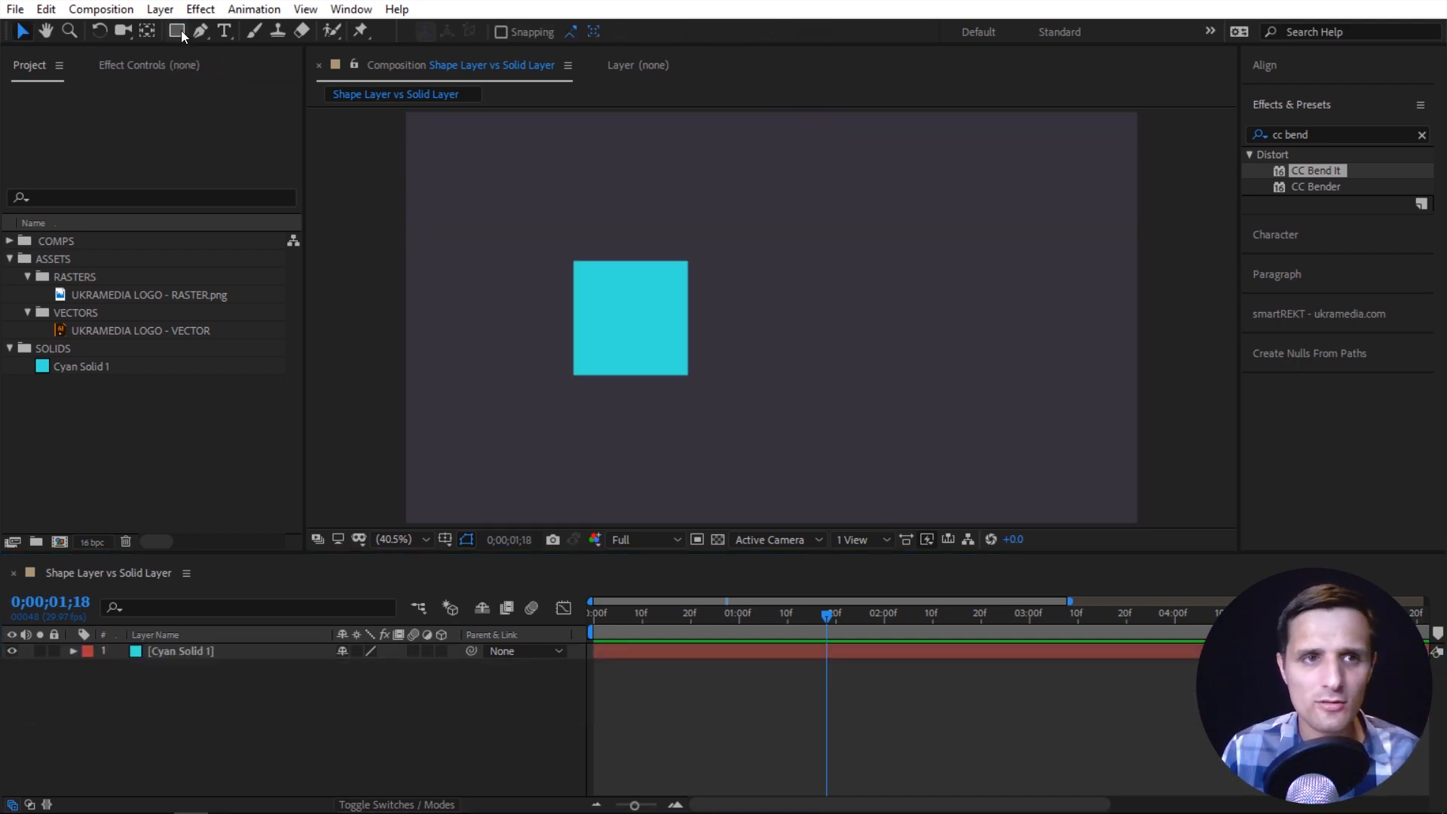
# Draw a cyan rectangle shape layer to the right of the solid and set its size to 300 × 300 px.
pyautogui.press('q')
pyautogui.moveTo(726, 260); pyautogui.dragTo(890, 382)
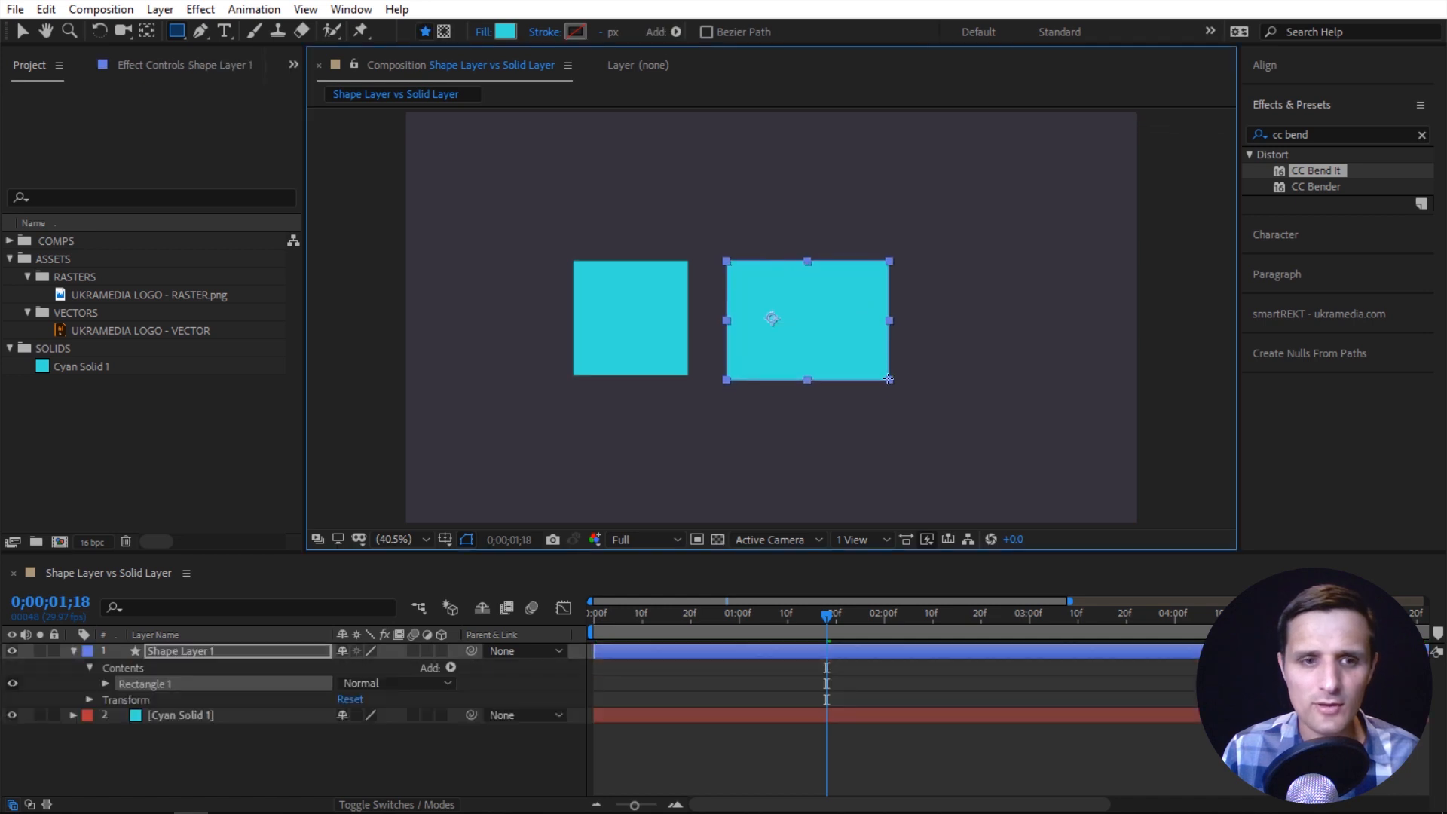
pyautogui.click(106, 684)
pyautogui.click(120, 699)
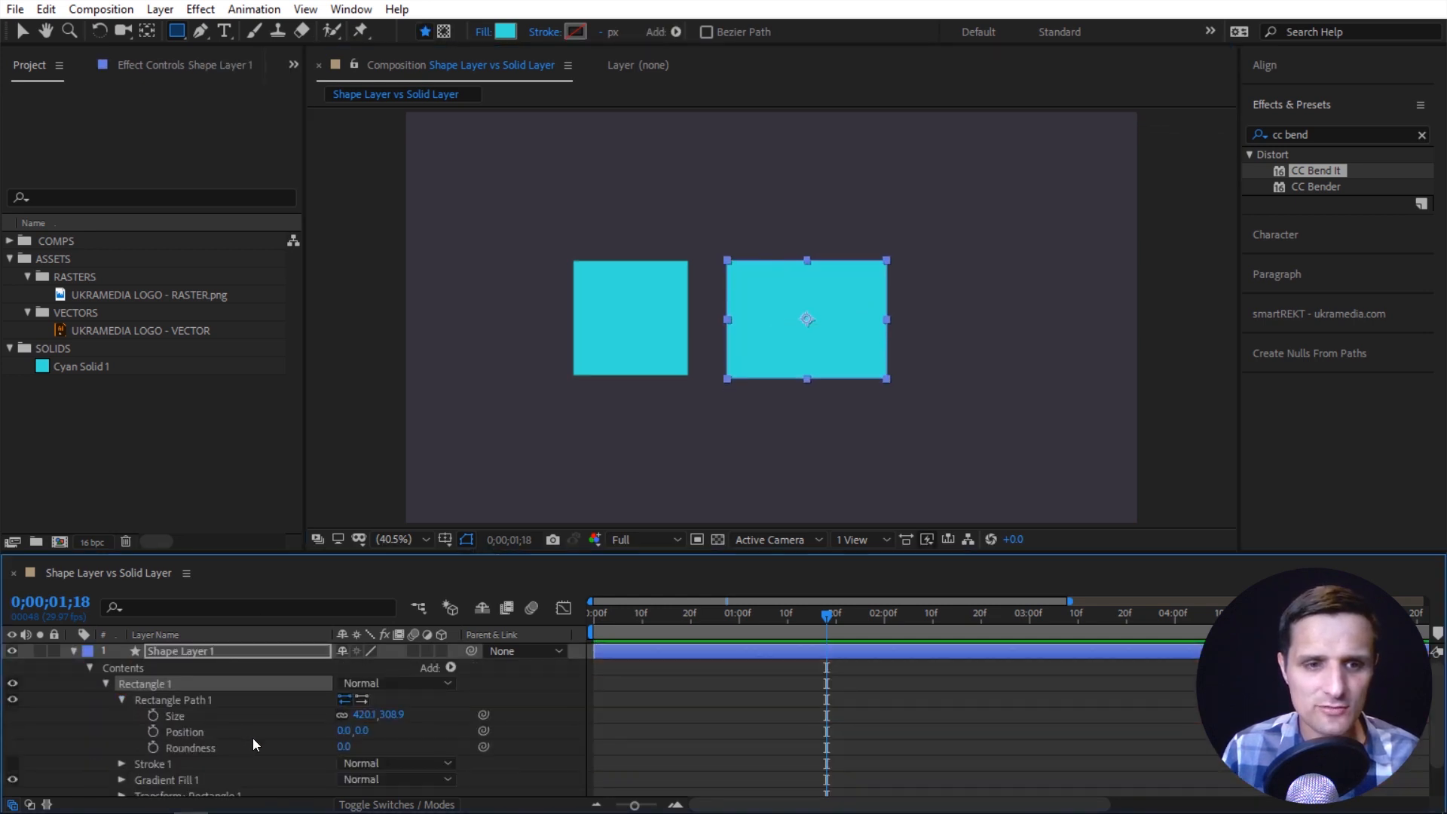
pyautogui.click(367, 715)
pyautogui.write('300')
pyautogui.press('Tab')
pyautogui.write('300')
pyautogui.press('Return')
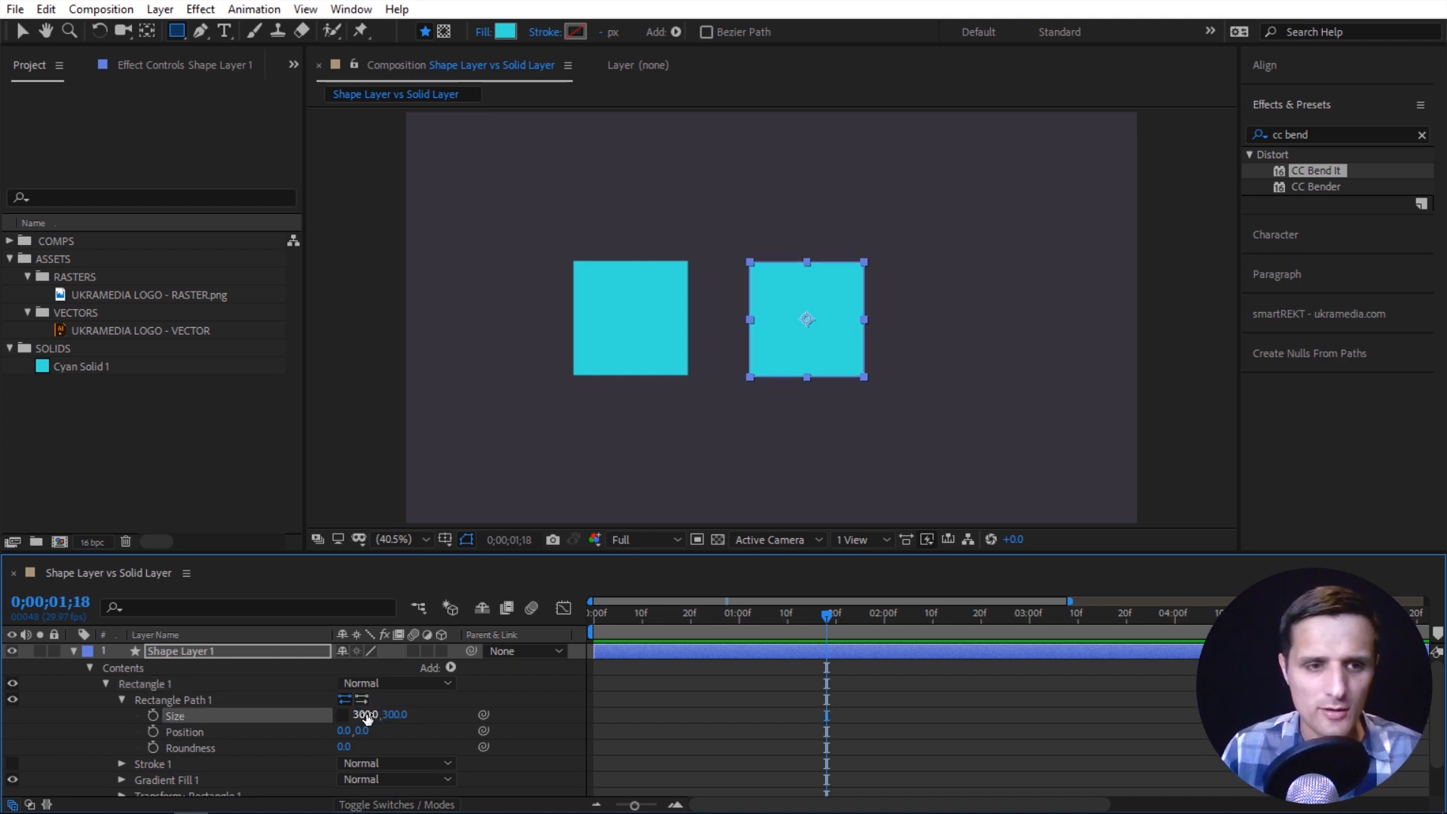
pyautogui.click(72, 651)
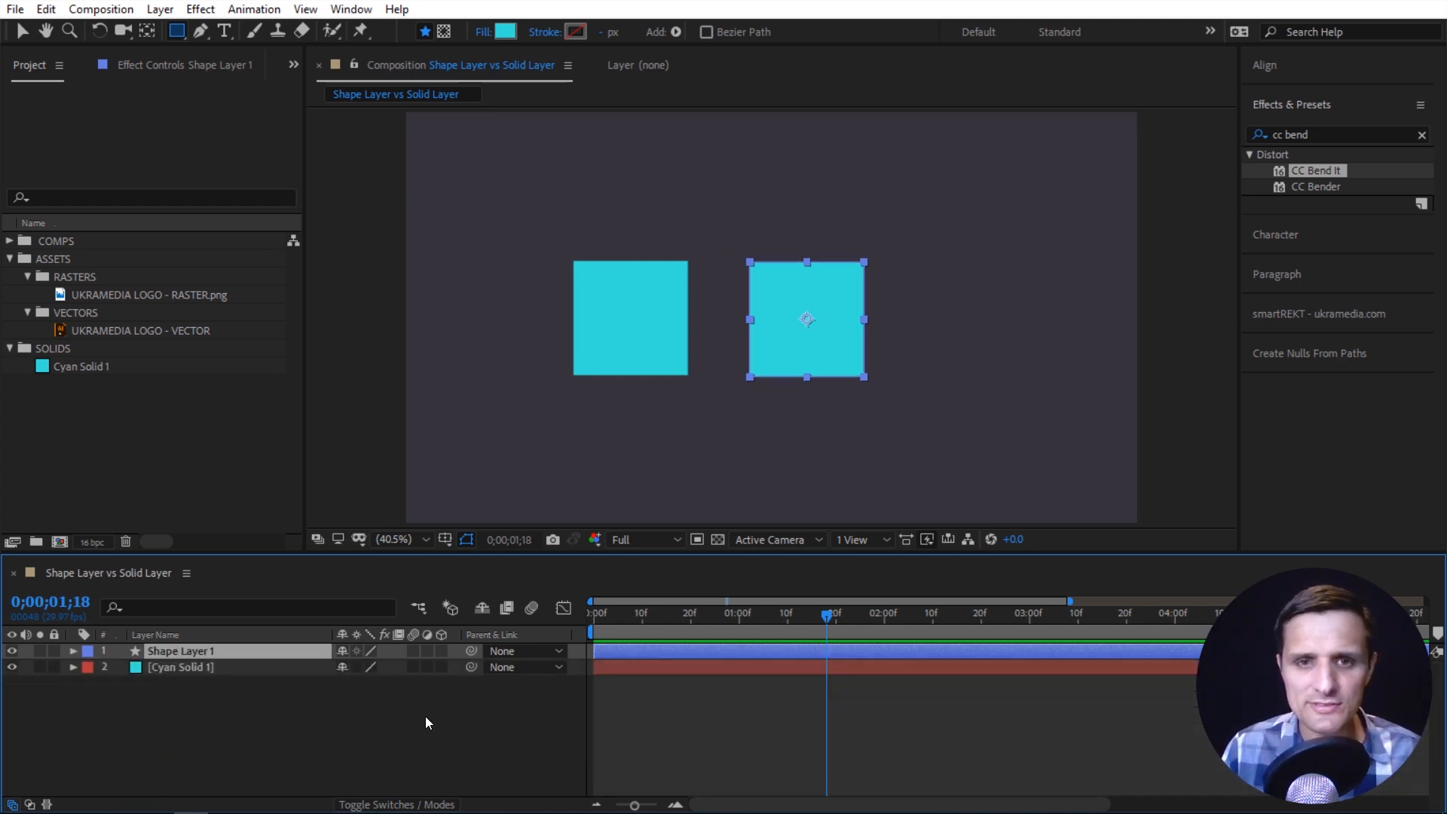
# Move the square shape layer slightly closer to the solid, level with it, and deselect it.
pyautogui.press('v')
pyautogui.moveTo(788, 358); pyautogui.dragTo(767, 355)
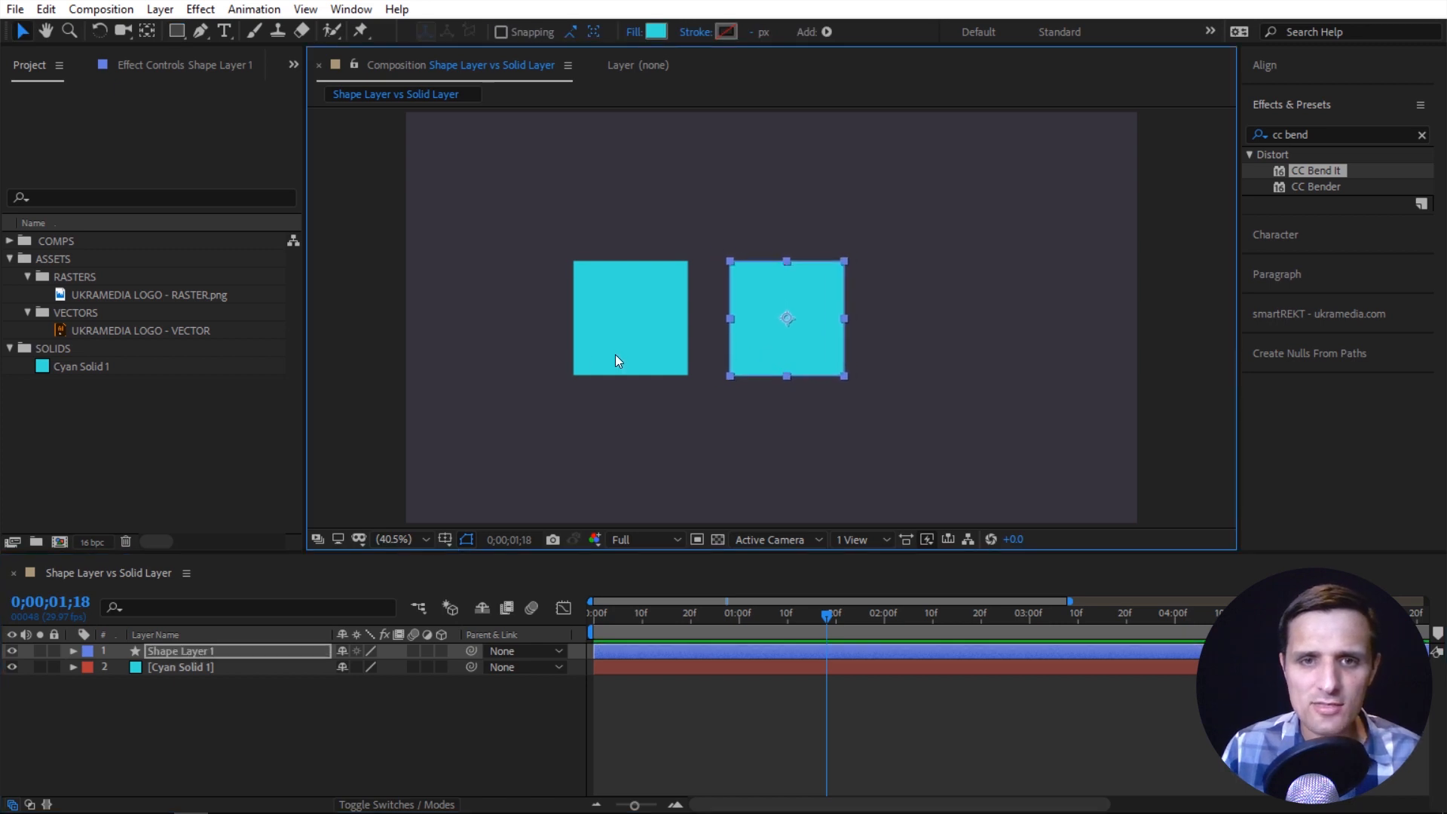
pyautogui.click(681, 450)
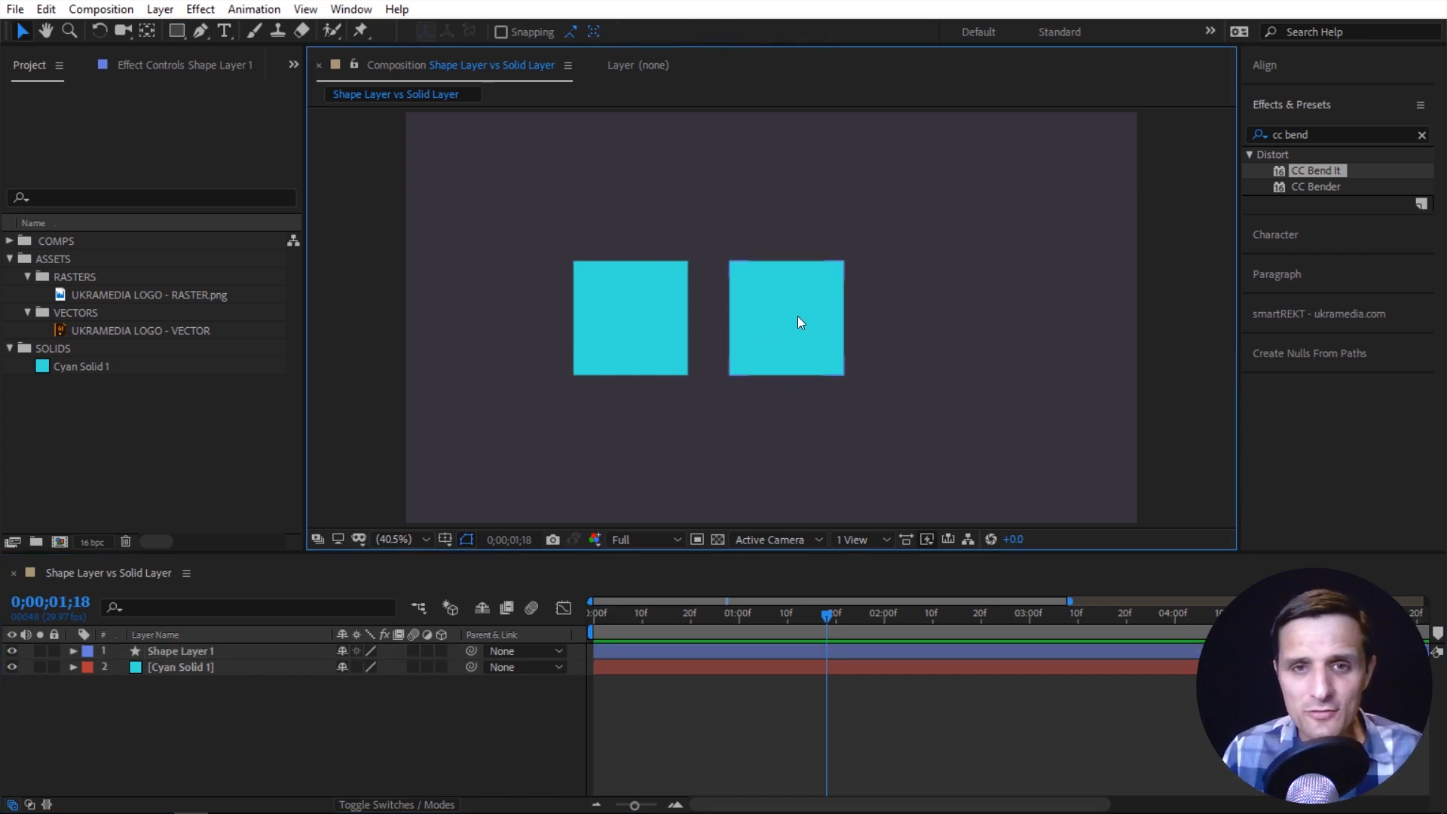
# Try to replace Shape Layer 1 with UKRAMEDIA LOGO - RASTER.png, and deselect the layer.
pyautogui.click(165, 652)
pyautogui.click(172, 669)
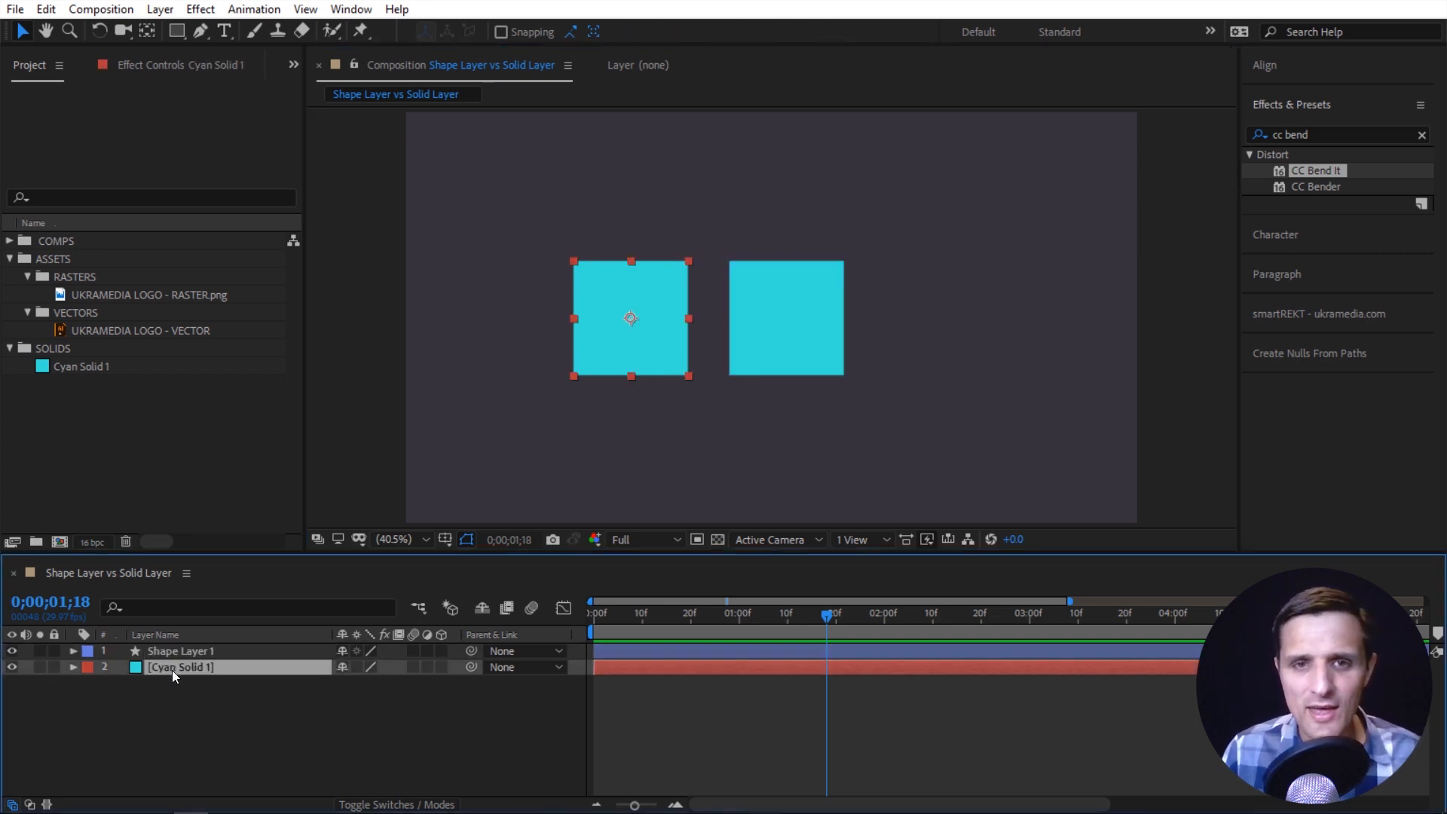
pyautogui.click(222, 652)
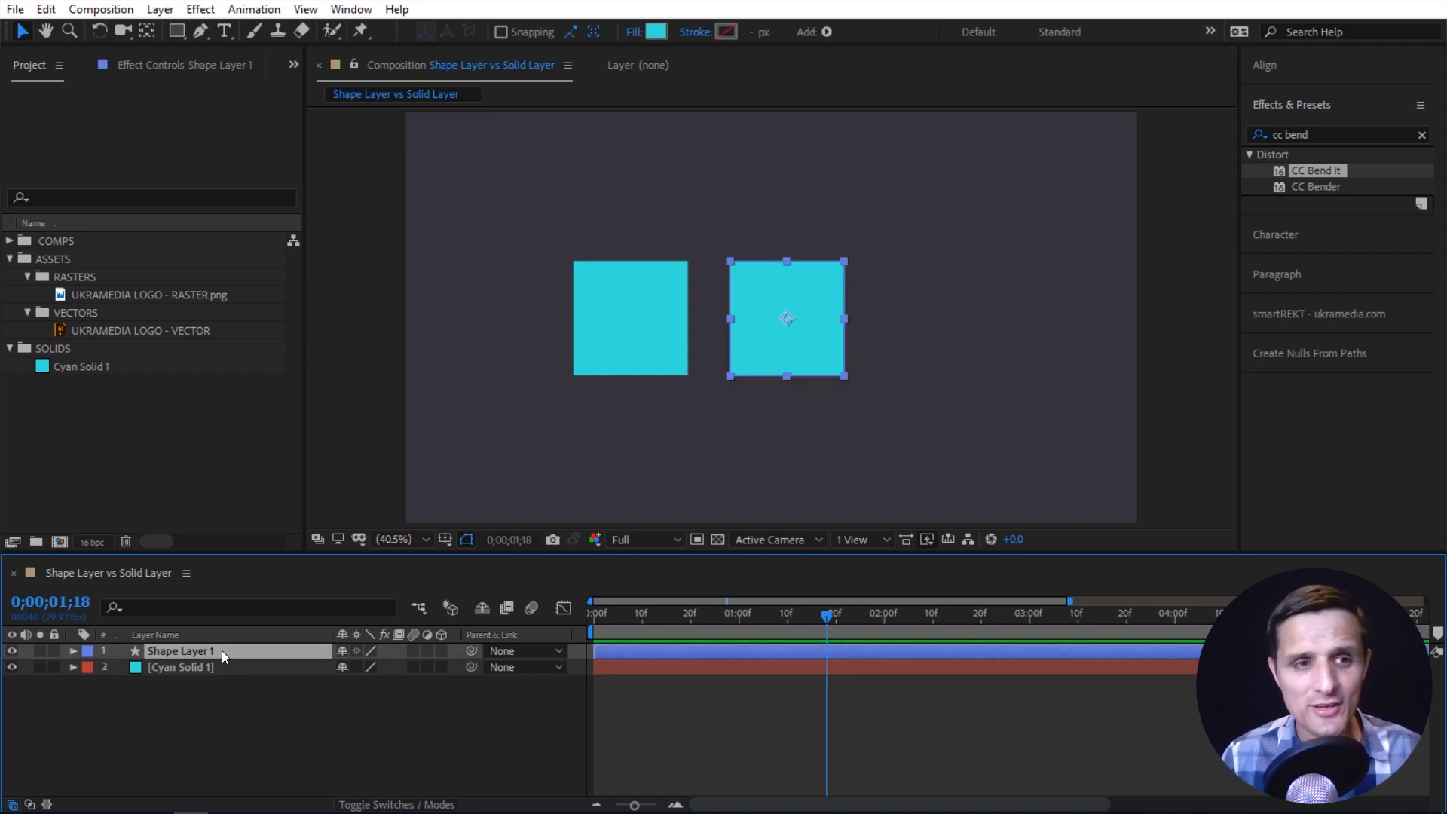
pyautogui.moveTo(161, 293); pyautogui.dragTo(228, 659)
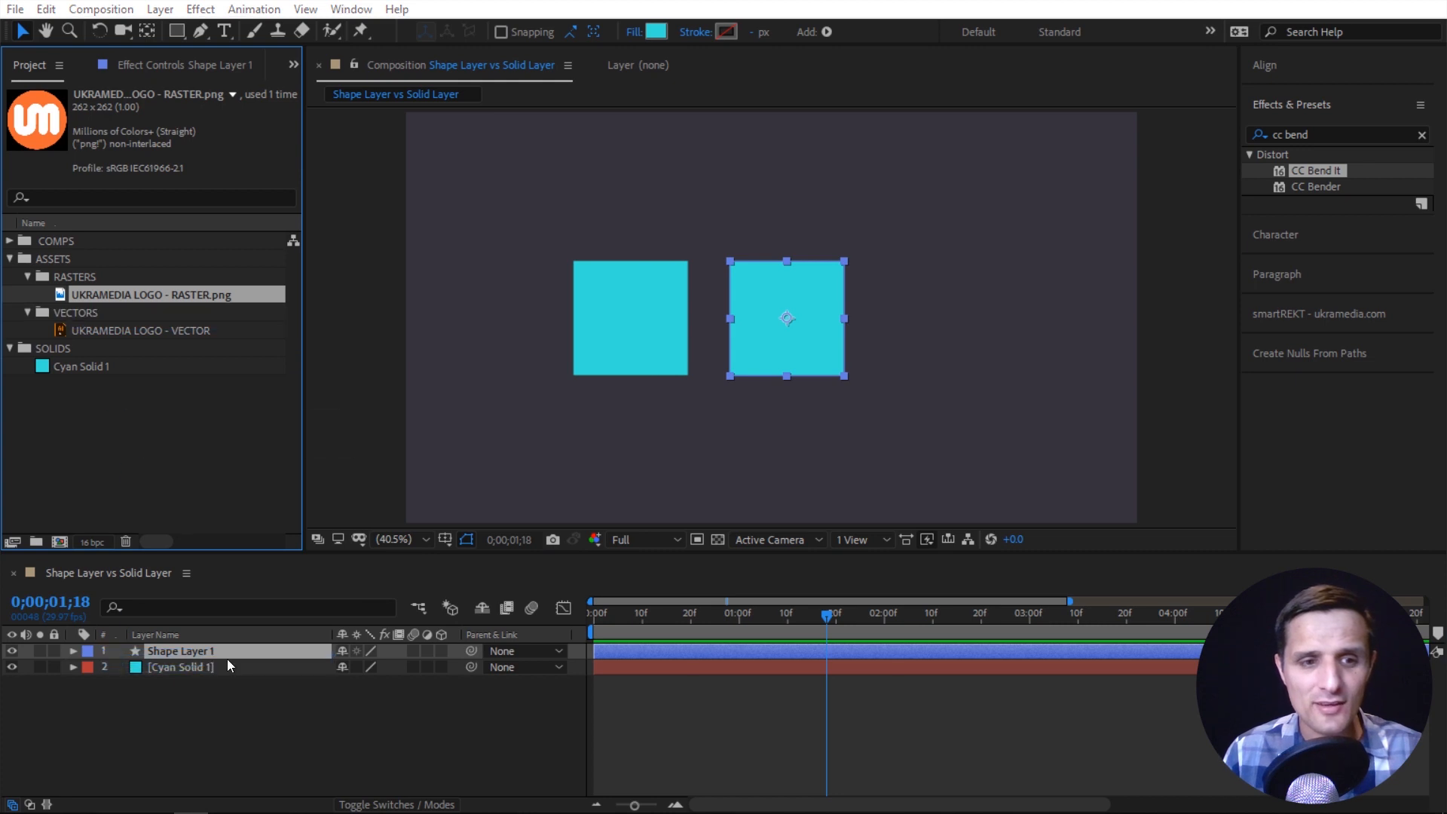
pyautogui.click(829, 437)
pyautogui.click(478, 713)
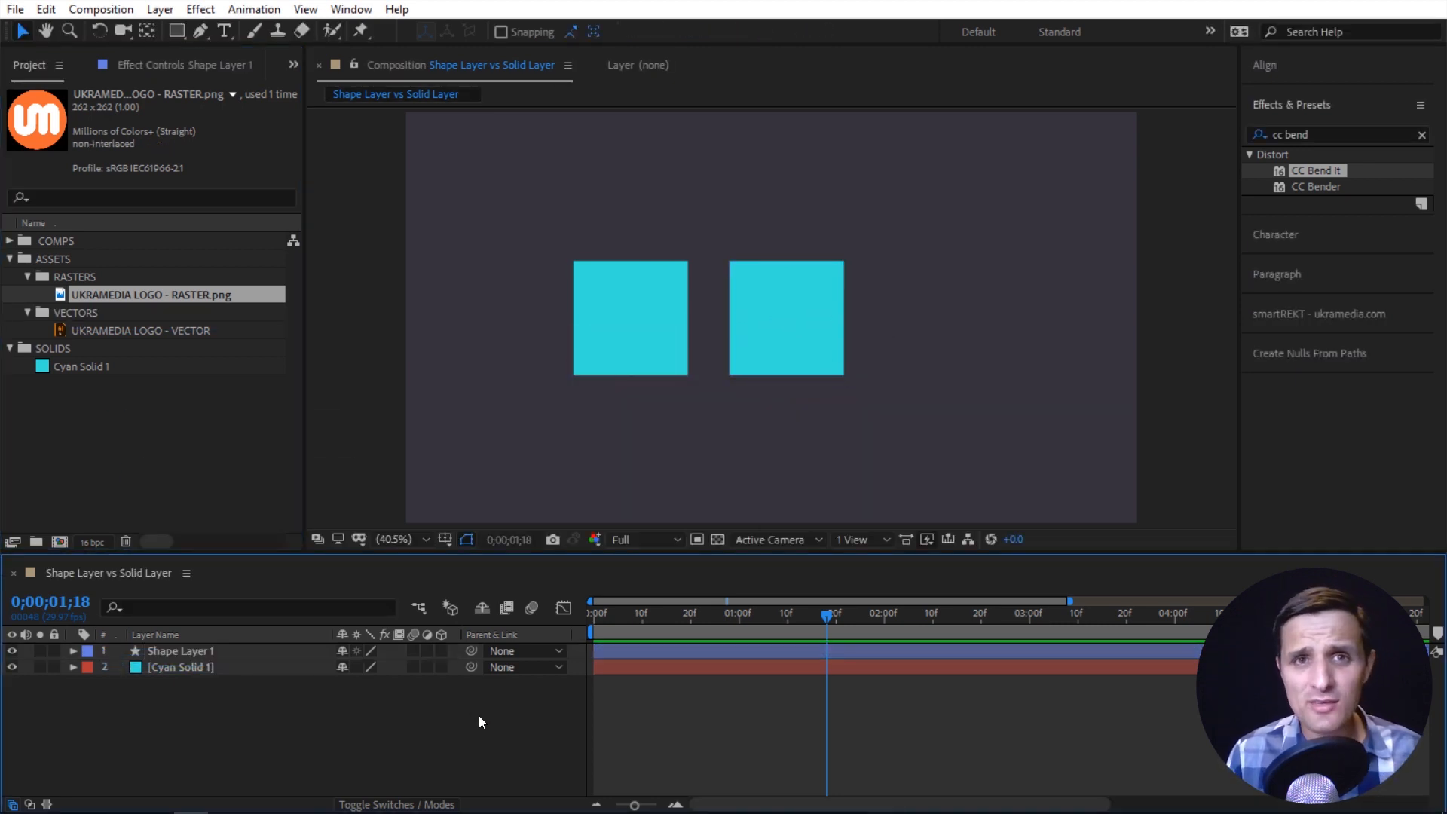
# Bend the shape layer with CC Bend It from its bottom edge to its top edge, using a Bend of -64.
pyautogui.click(775, 355)
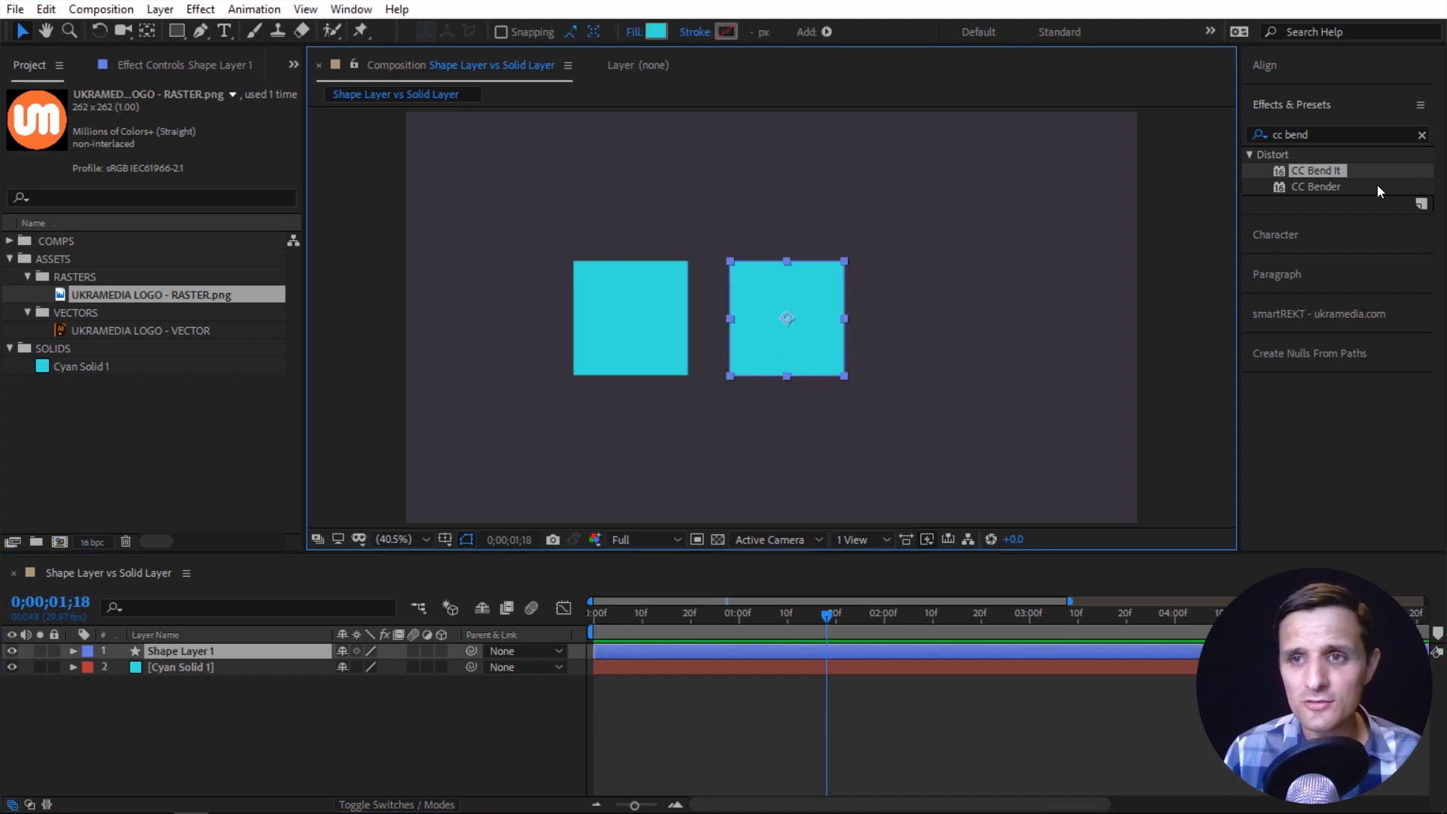
pyautogui.moveTo(1331, 174); pyautogui.dragTo(837, 333)
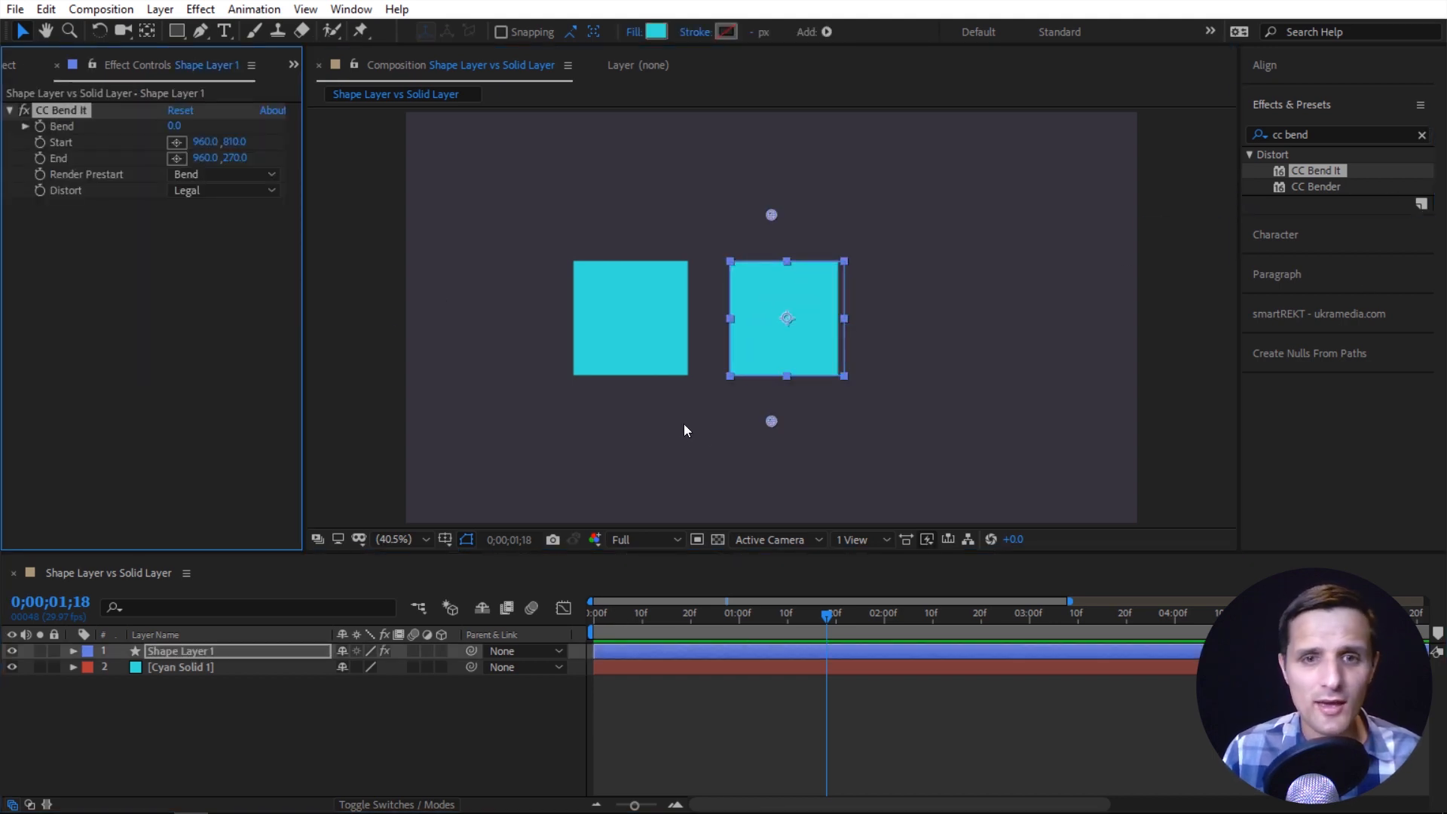
pyautogui.moveTo(770, 422); pyautogui.dragTo(787, 372)
pyautogui.moveTo(769, 213); pyautogui.dragTo(784, 262)
pyautogui.moveTo(175, 126); pyautogui.dragTo(121, 134)
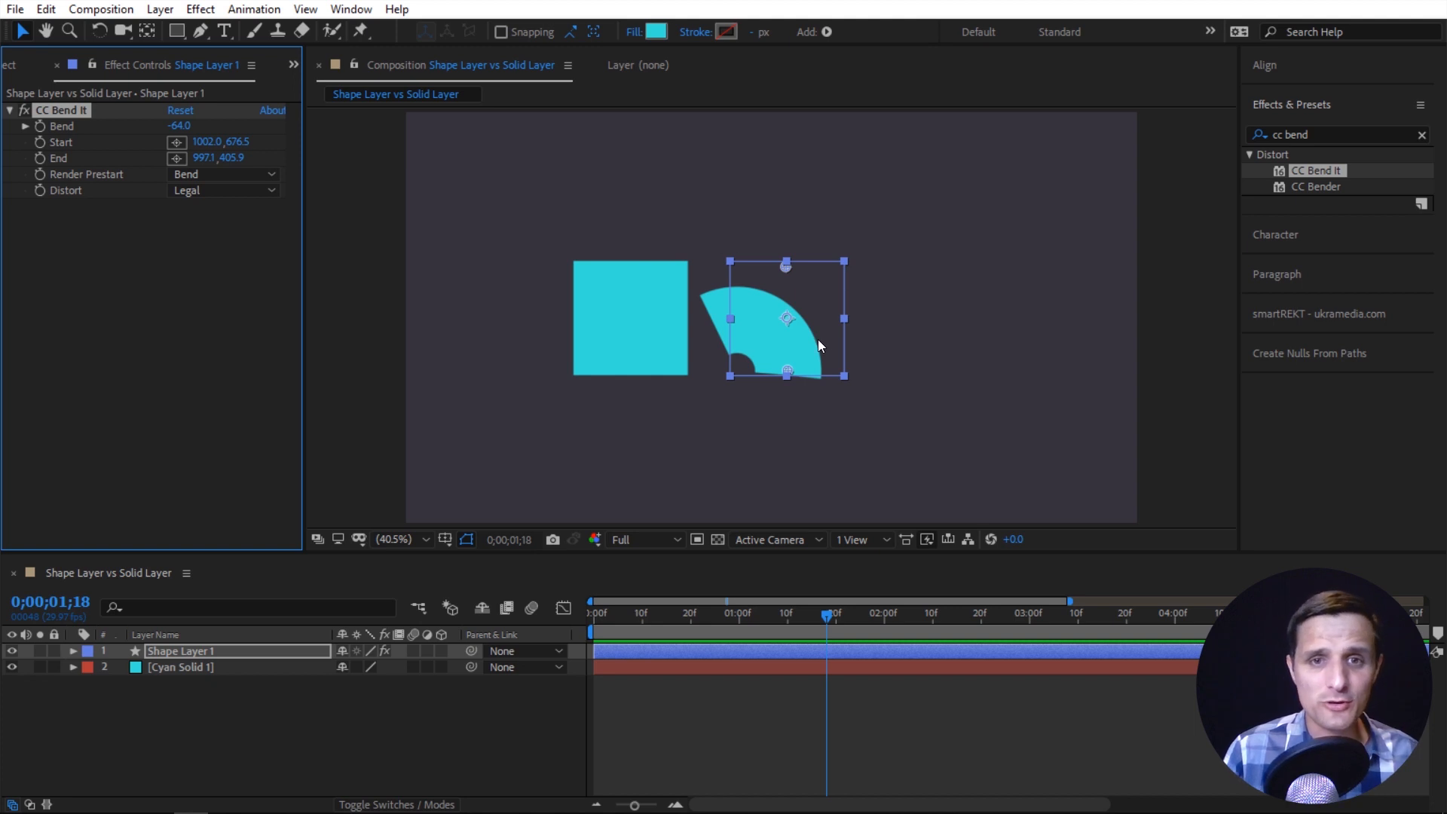
pyautogui.click(321, 704)
# Apply CC Bend It to Cyan Solid 1, place its start and end points at the bottom and top edges, and increase Bend.
pyautogui.click(202, 668)
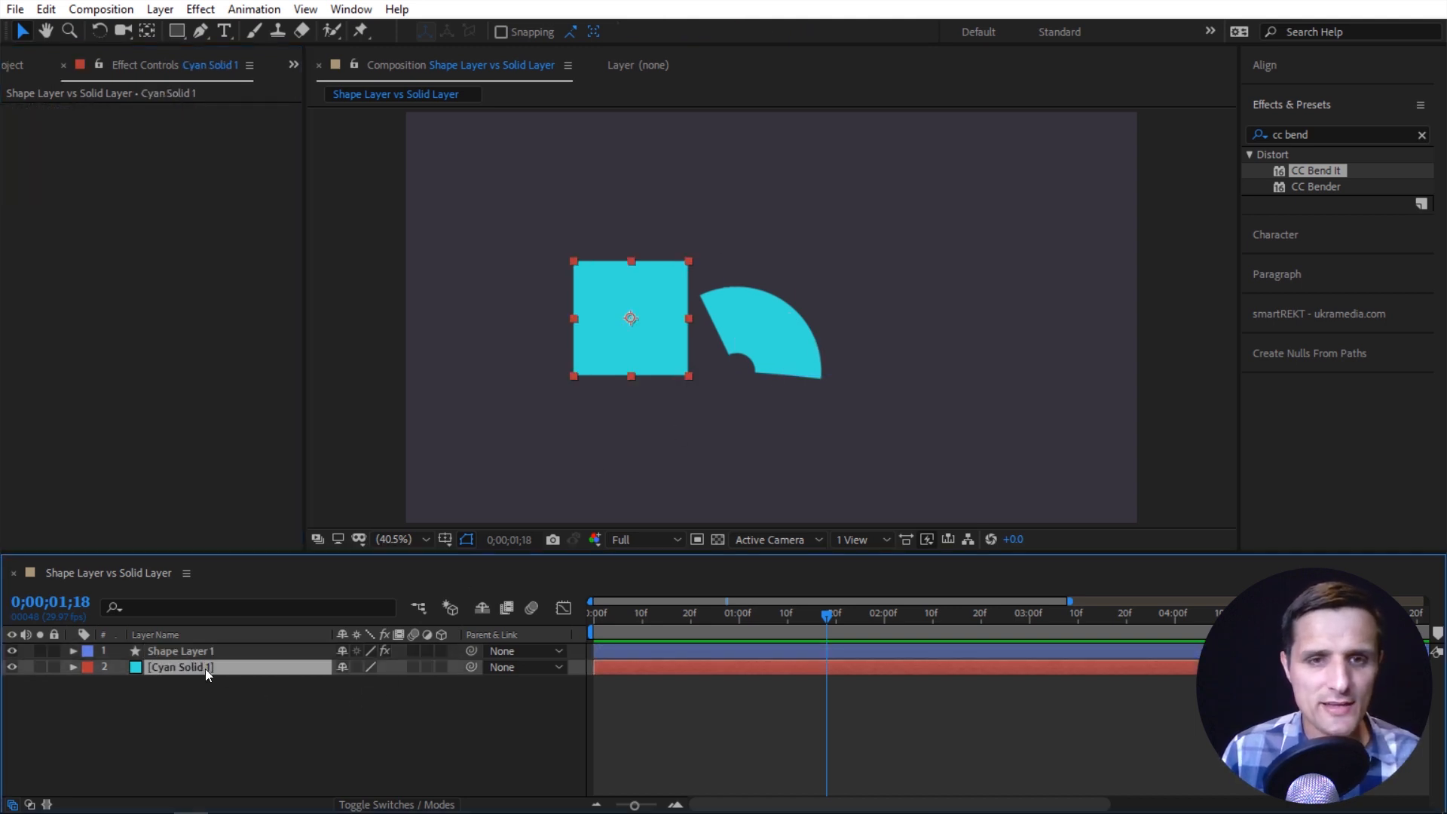
pyautogui.moveTo(1314, 172); pyautogui.dragTo(630, 371)
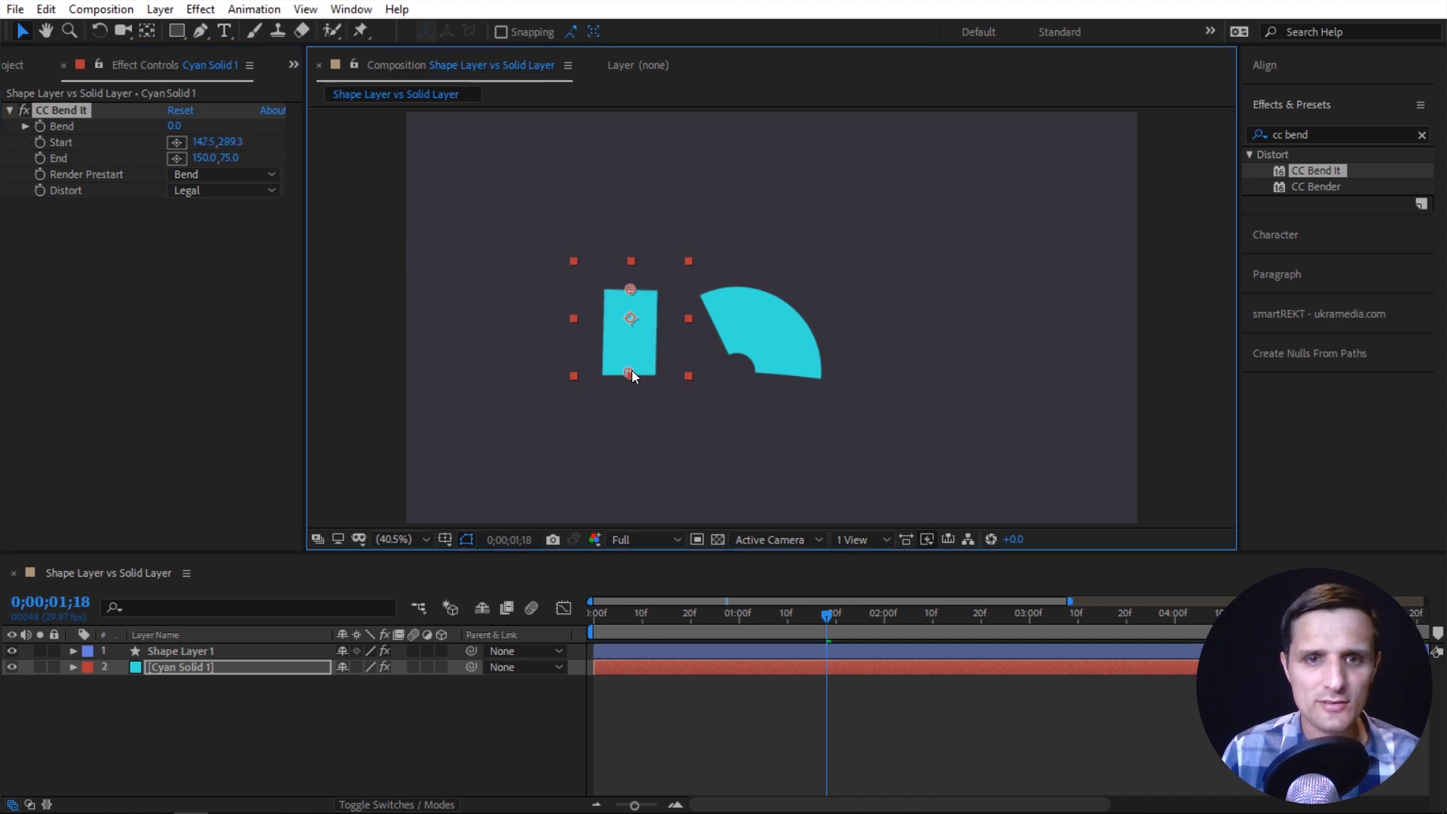
pyautogui.moveTo(631, 289); pyautogui.dragTo(629, 265)
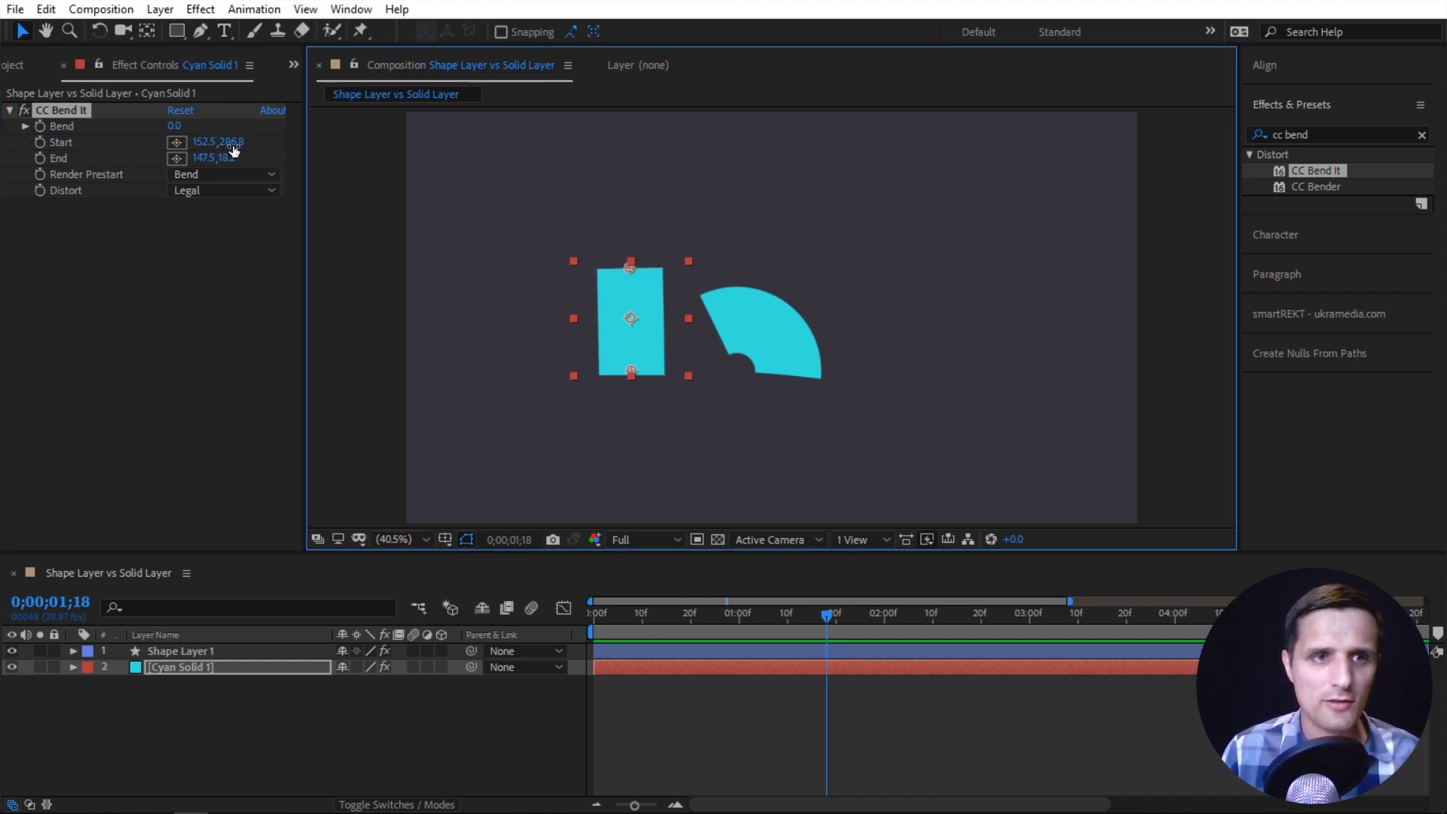
pyautogui.moveTo(174, 126)
pyautogui.mouseDown()
pyautogui.moveTo(230, 132)
pyautogui.moveTo(197, 132)
pyautogui.mouseUp()
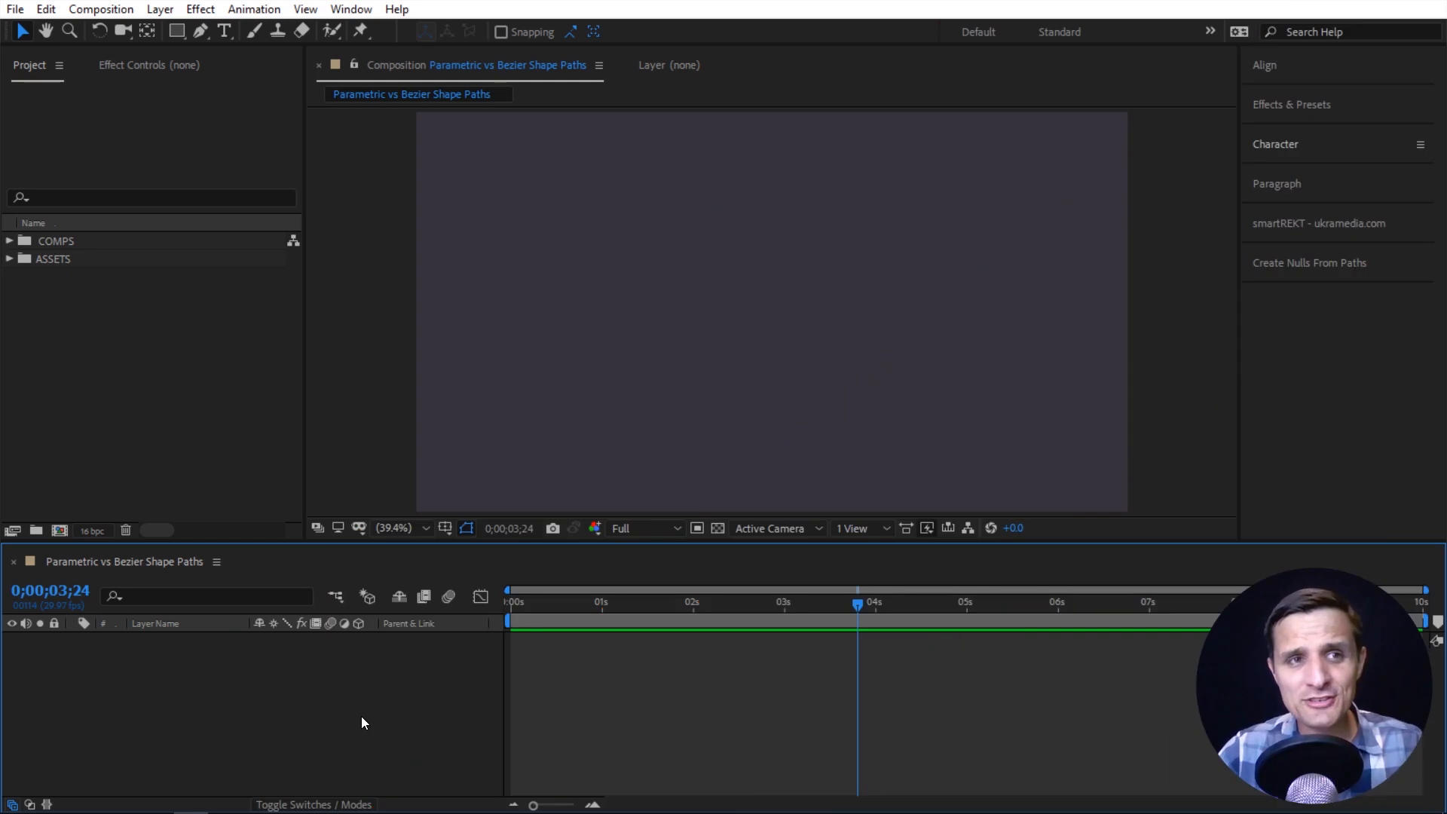
# Draw a large orange five-pointed star in the Parametric vs Bezier Shape Paths composition and expand its Polystar Path properties.
pyautogui.click(178, 32)
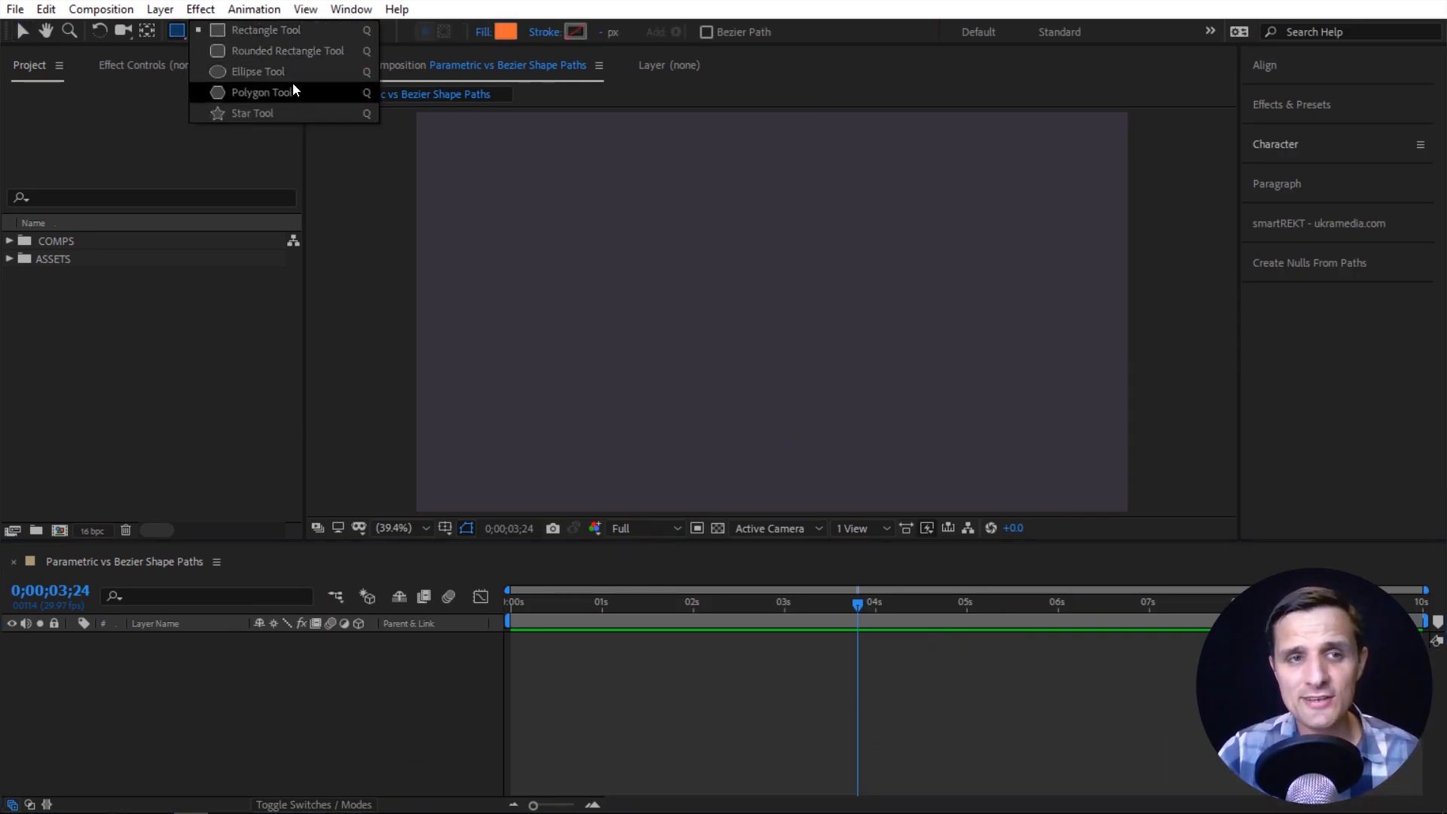
pyautogui.click(259, 114)
pyautogui.moveTo(653, 274); pyautogui.dragTo(733, 382)
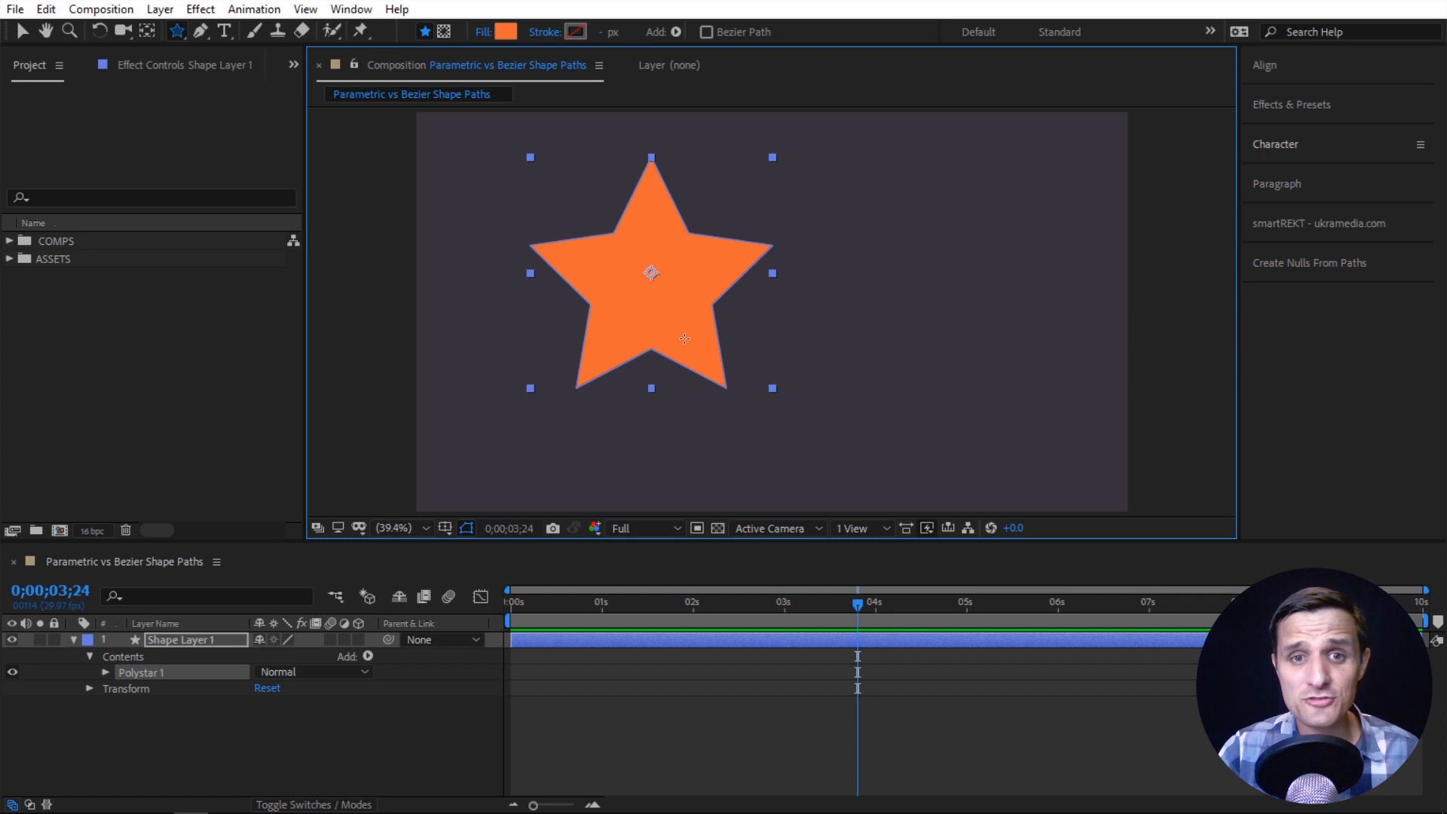
pyautogui.click(109, 673)
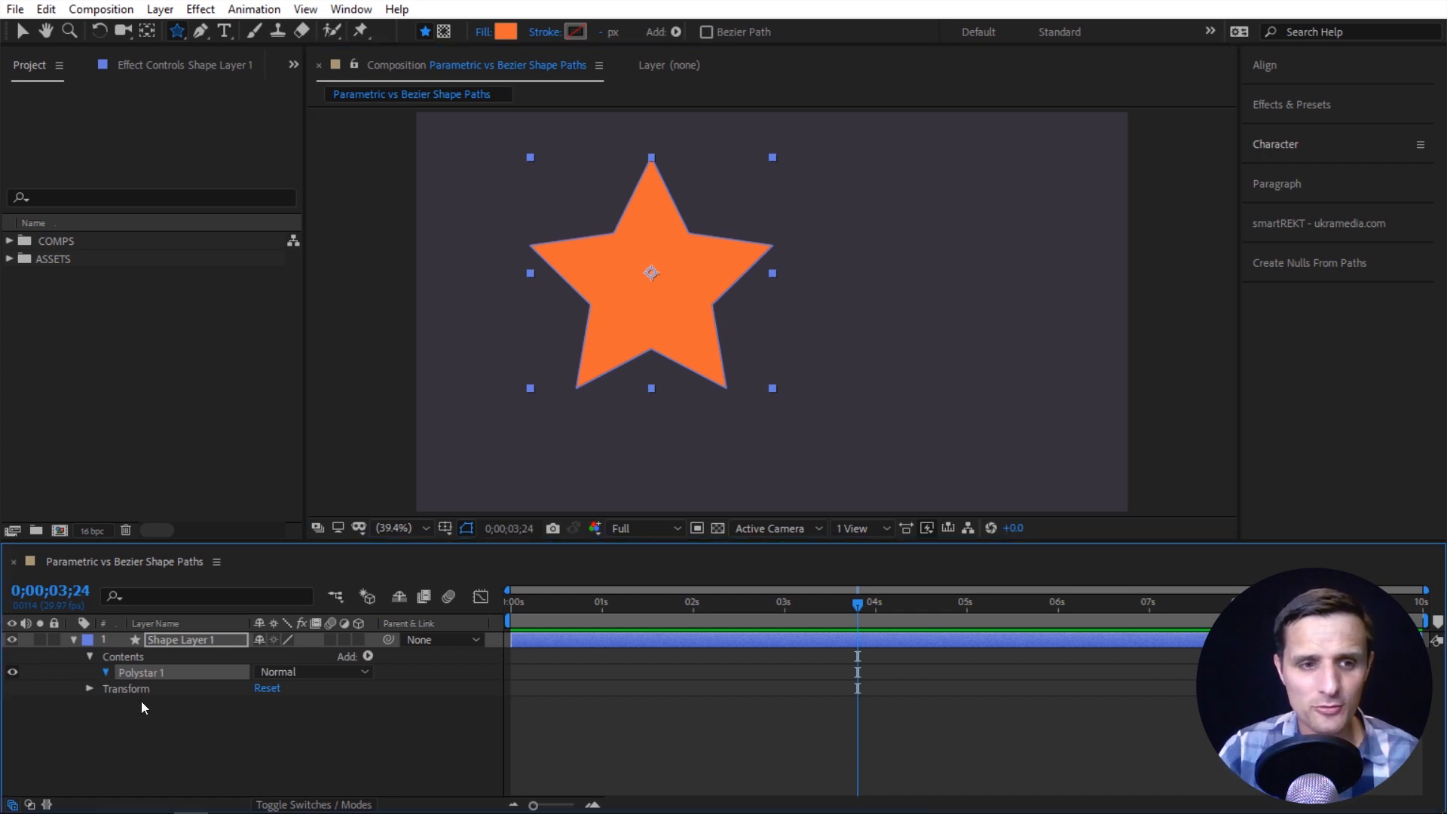
pyautogui.scroll(-1, 201, 720)
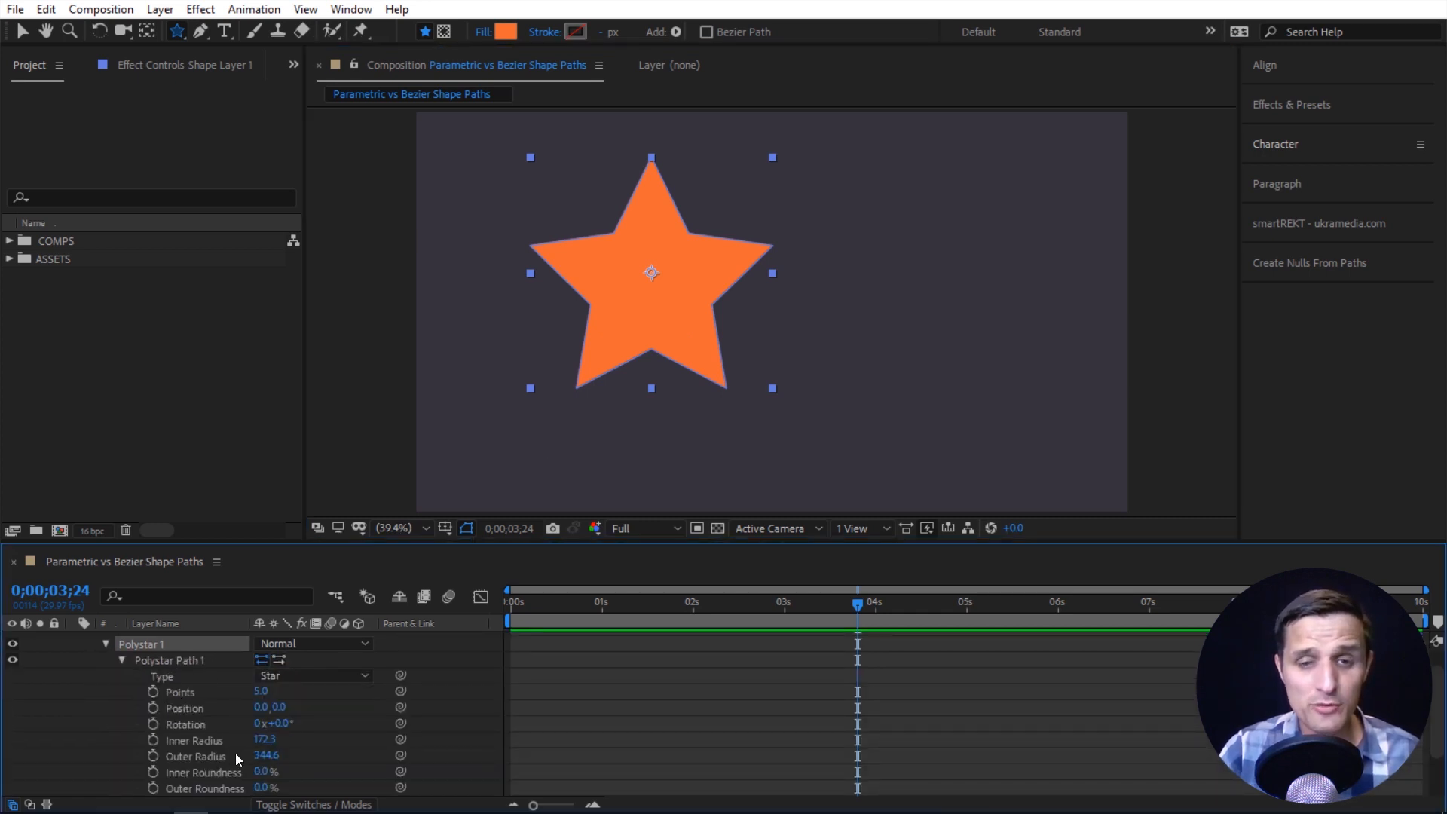
# Try the Polygon type on the star's path and switch it back to Star.
pyautogui.click(280, 676)
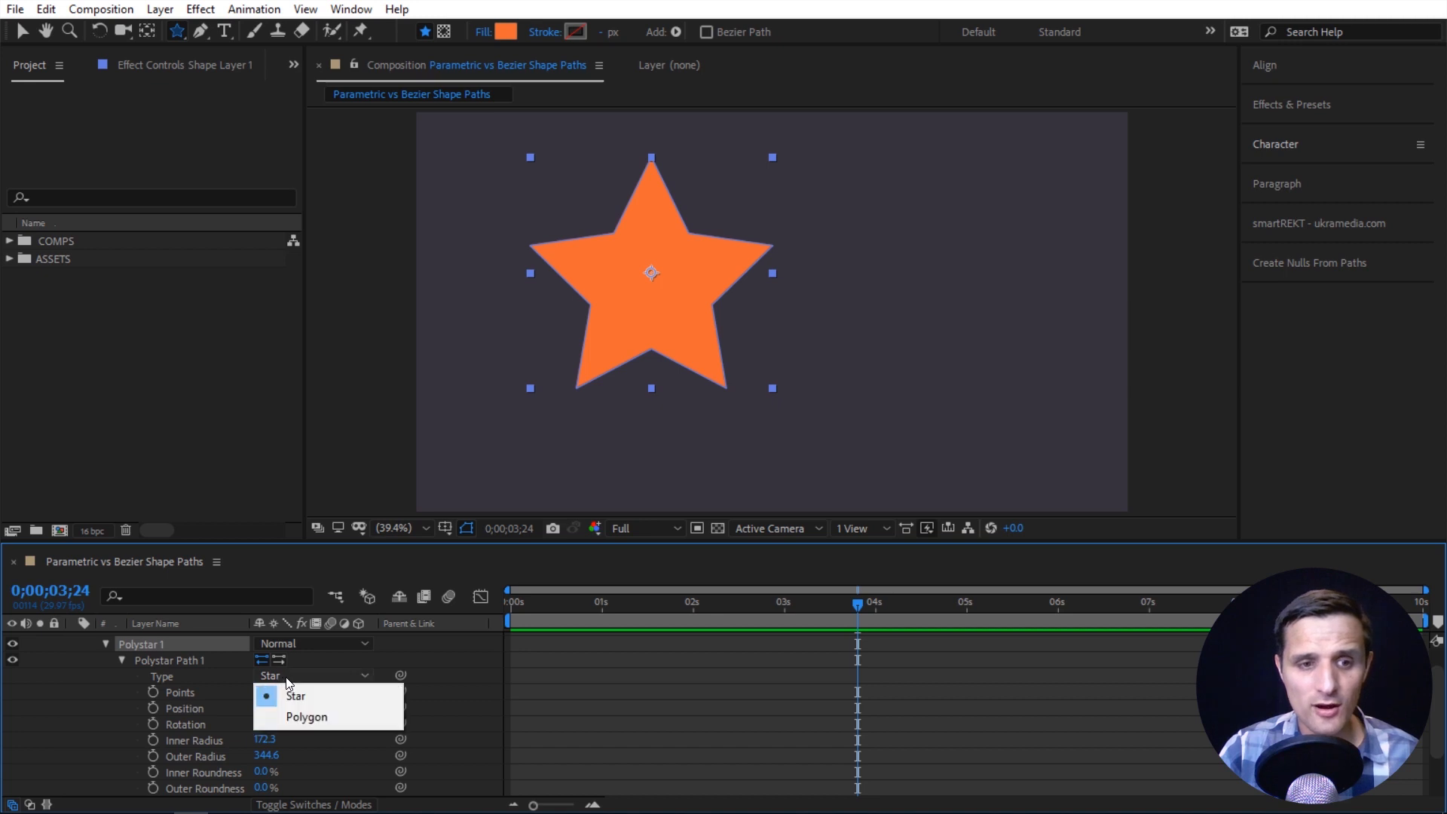
pyautogui.click(309, 714)
pyautogui.click(336, 676)
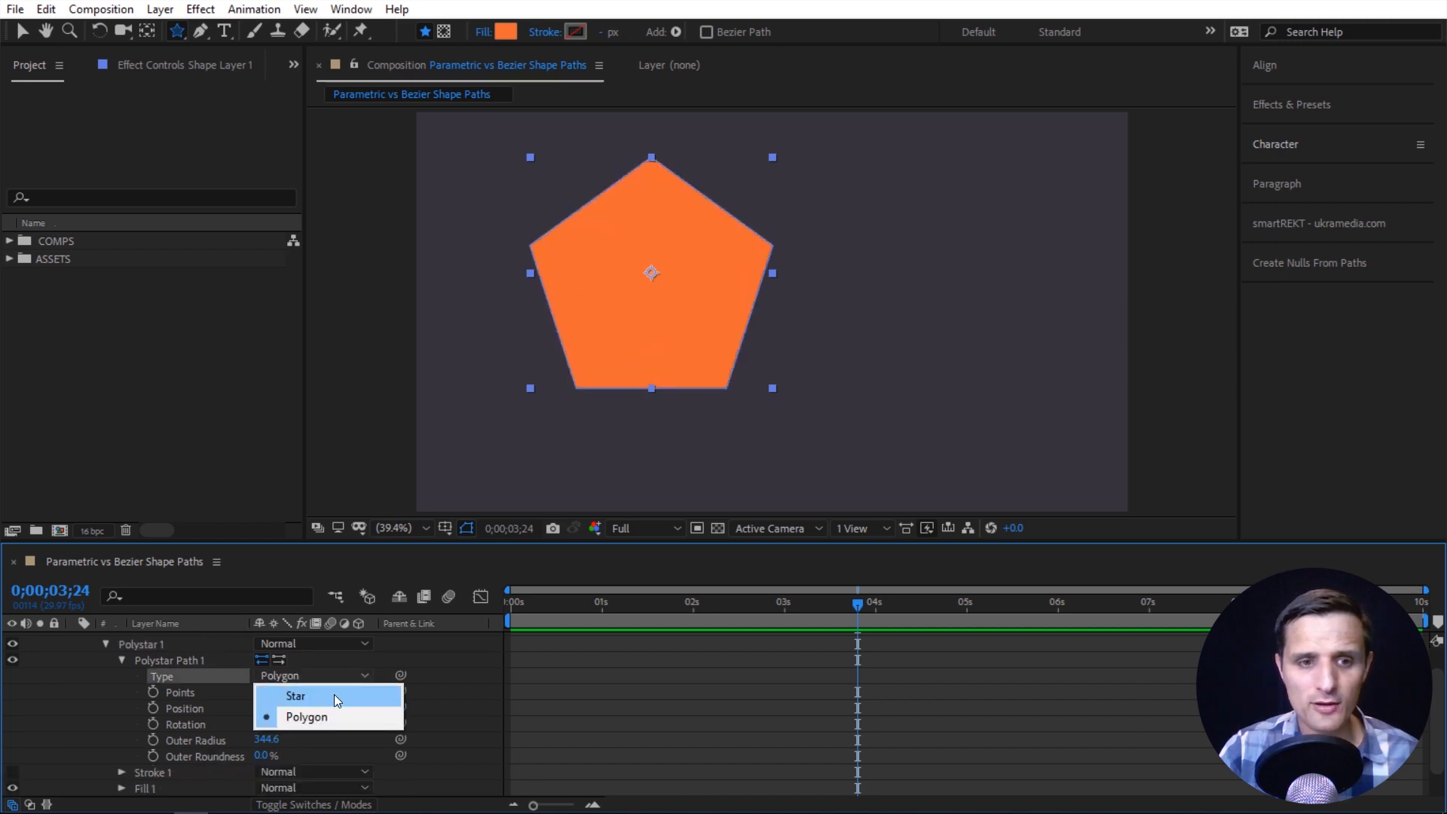
pyautogui.click(333, 691)
# Give the star 7 points, inner radius 174, outer radius 423.6, inner roundness 165% and outer roundness 103%.
pyautogui.moveTo(261, 691); pyautogui.dragTo(263, 691)
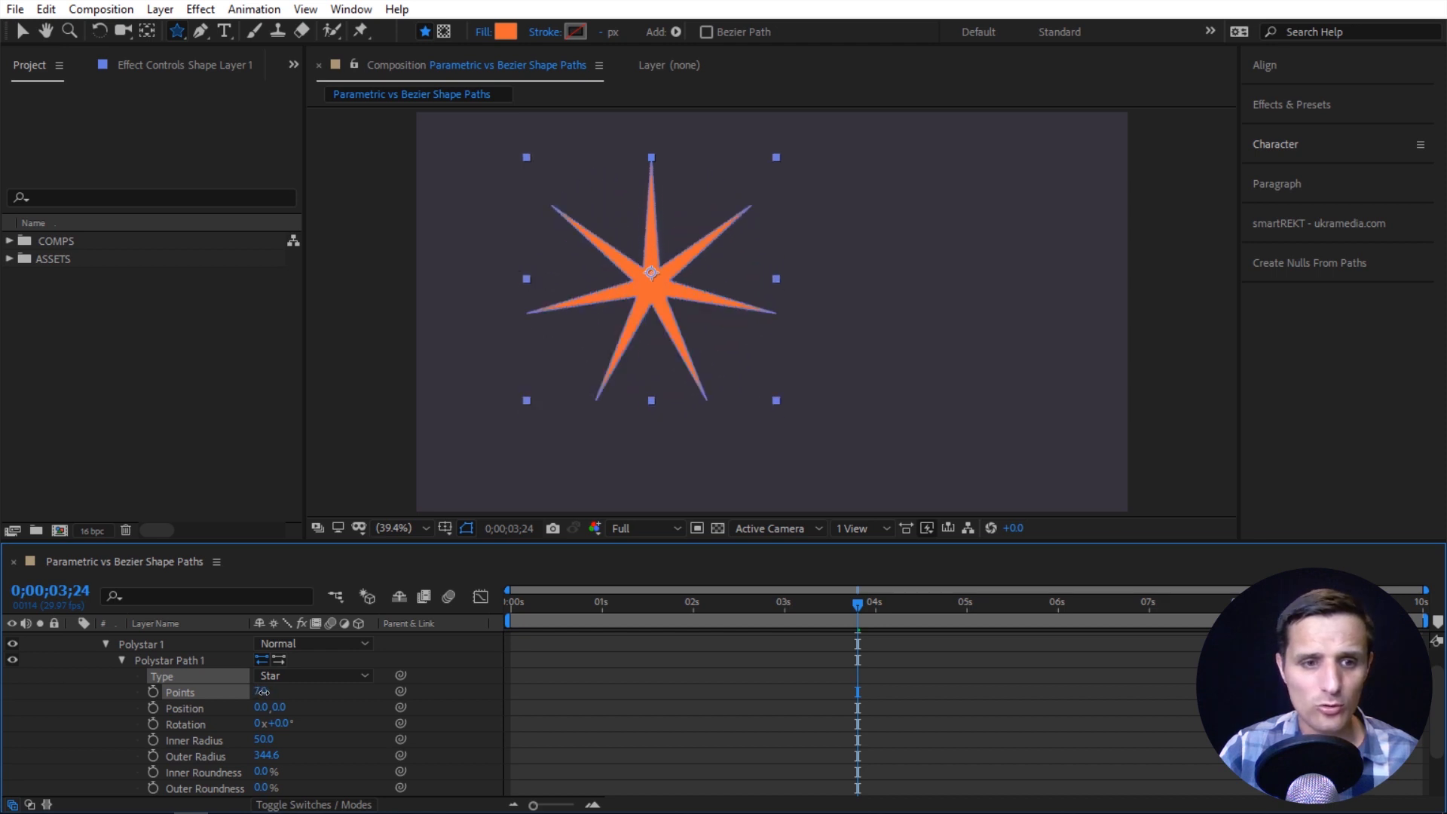
pyautogui.moveTo(265, 743); pyautogui.dragTo(359, 743)
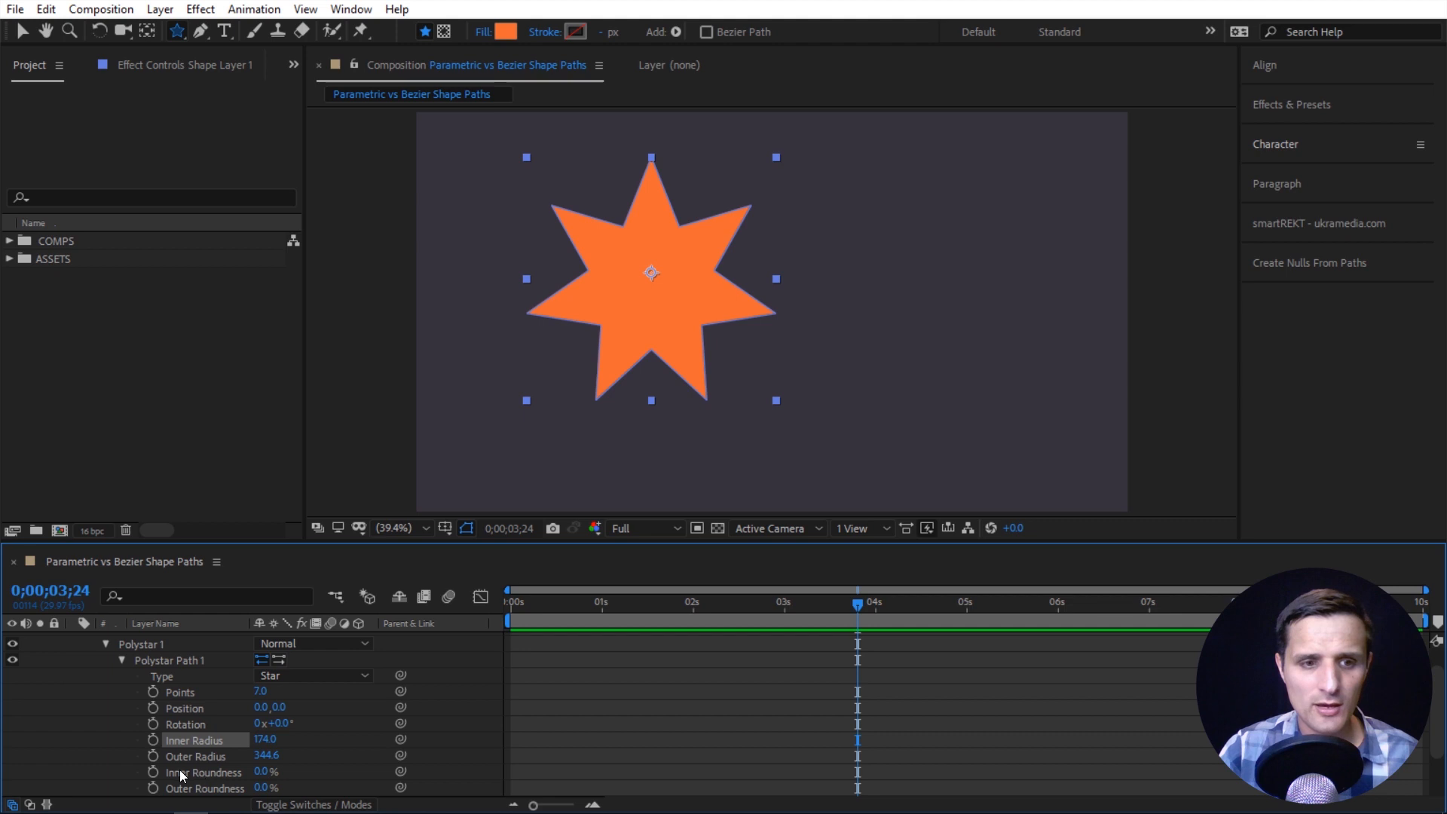
pyautogui.moveTo(261, 755); pyautogui.dragTo(321, 754)
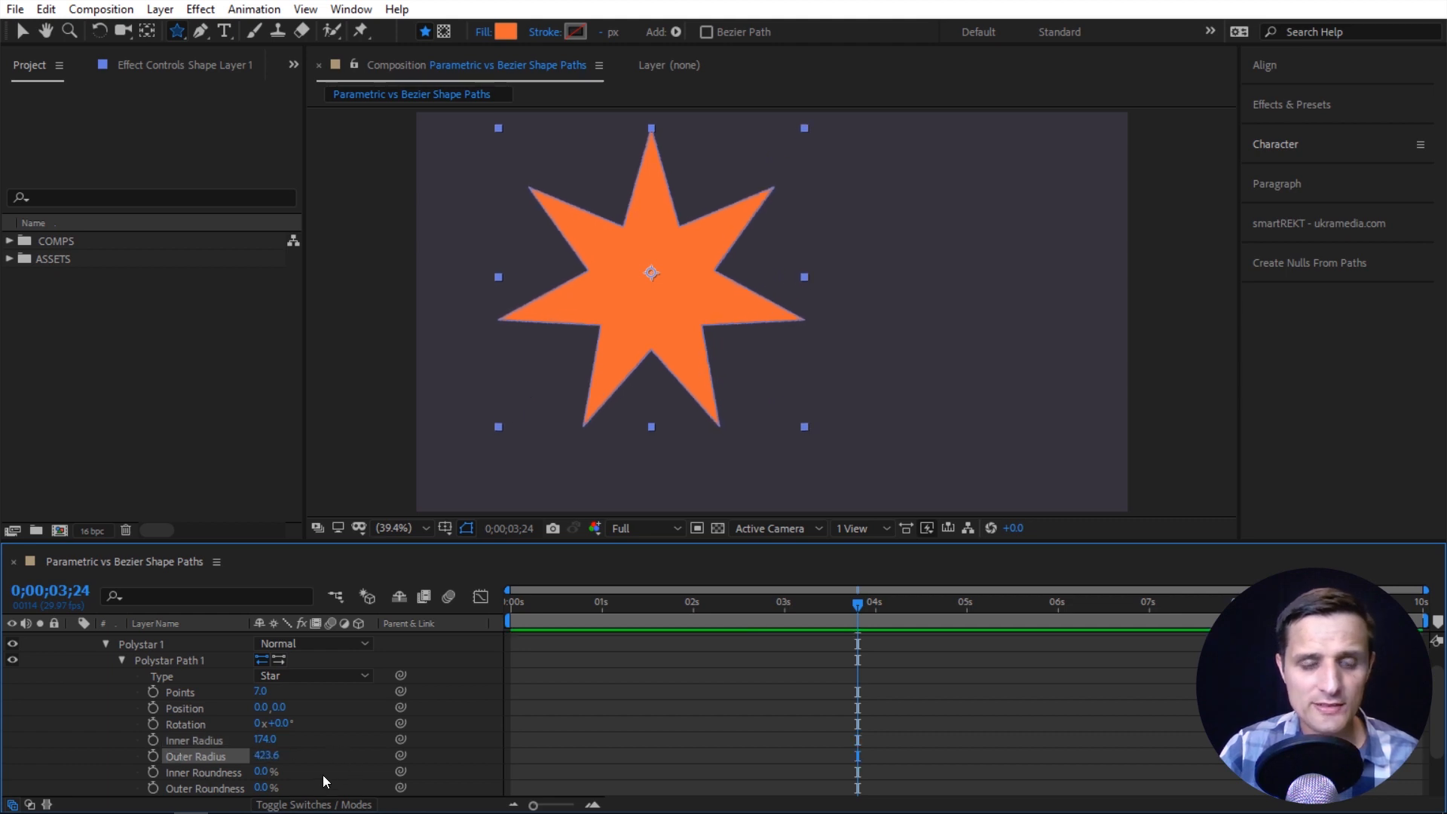
pyautogui.moveTo(259, 776); pyautogui.dragTo(384, 770)
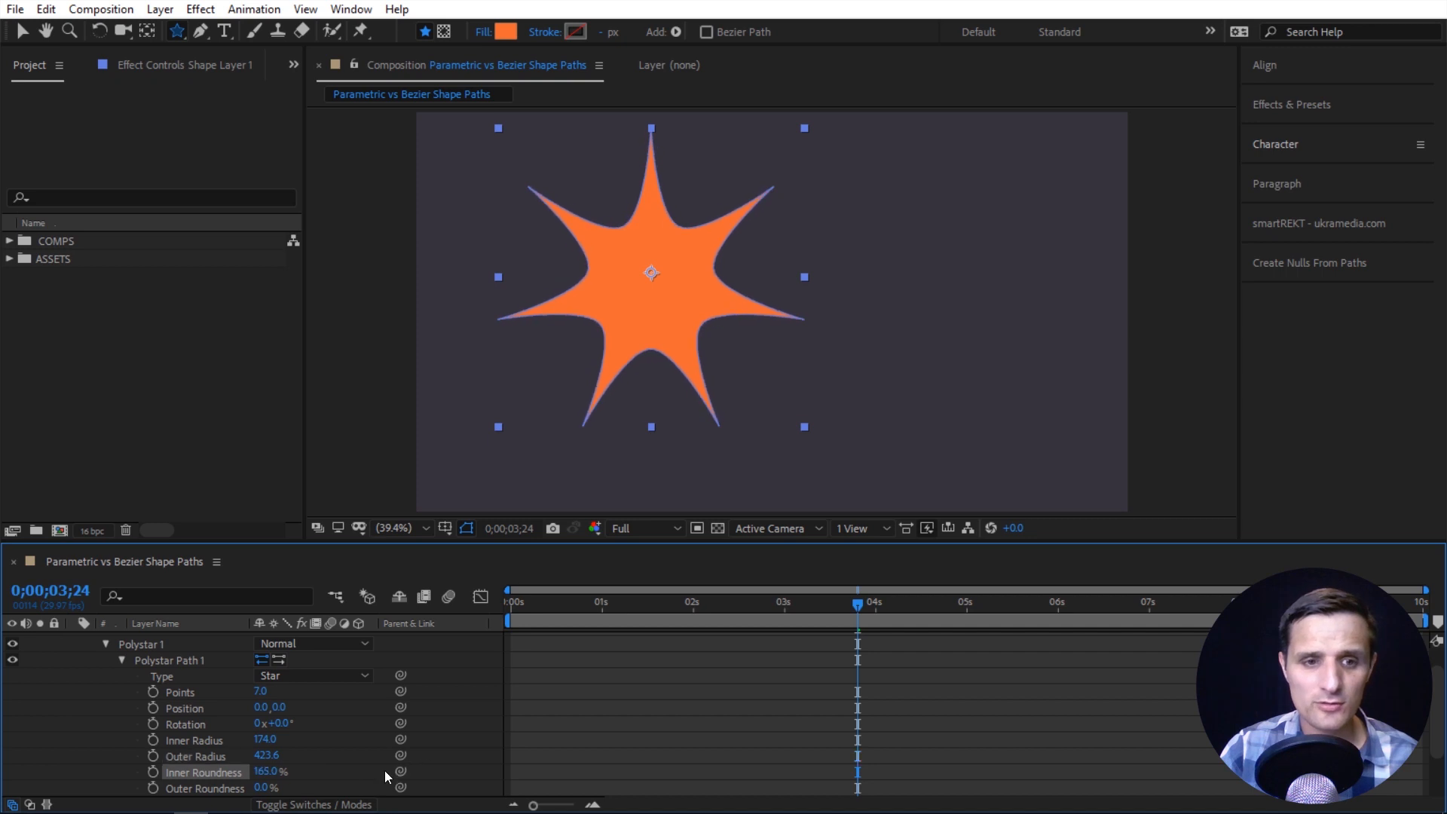
pyautogui.moveTo(259, 787); pyautogui.dragTo(338, 786)
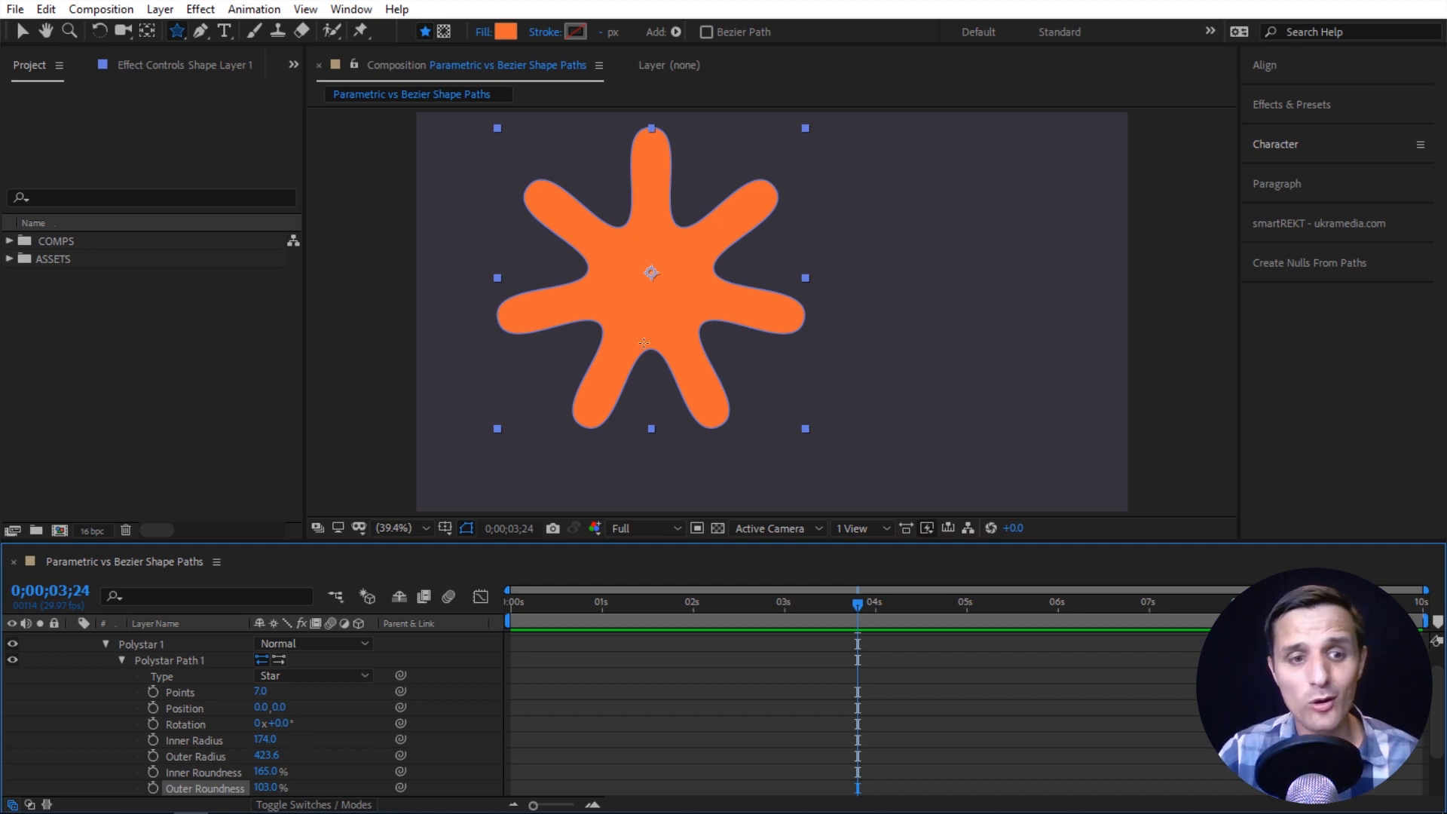
# Animate the star's Inner Radius from a keyframe at 0;00;03;24 to a larger value just after the four-second mark.
pyautogui.click(154, 739)
pyautogui.click(893, 608)
pyautogui.moveTo(272, 744)
pyautogui.mouseDown()
pyautogui.moveTo(969, 608)
pyautogui.moveTo(862, 613)
pyautogui.moveTo(874, 611)
pyautogui.mouseUp()
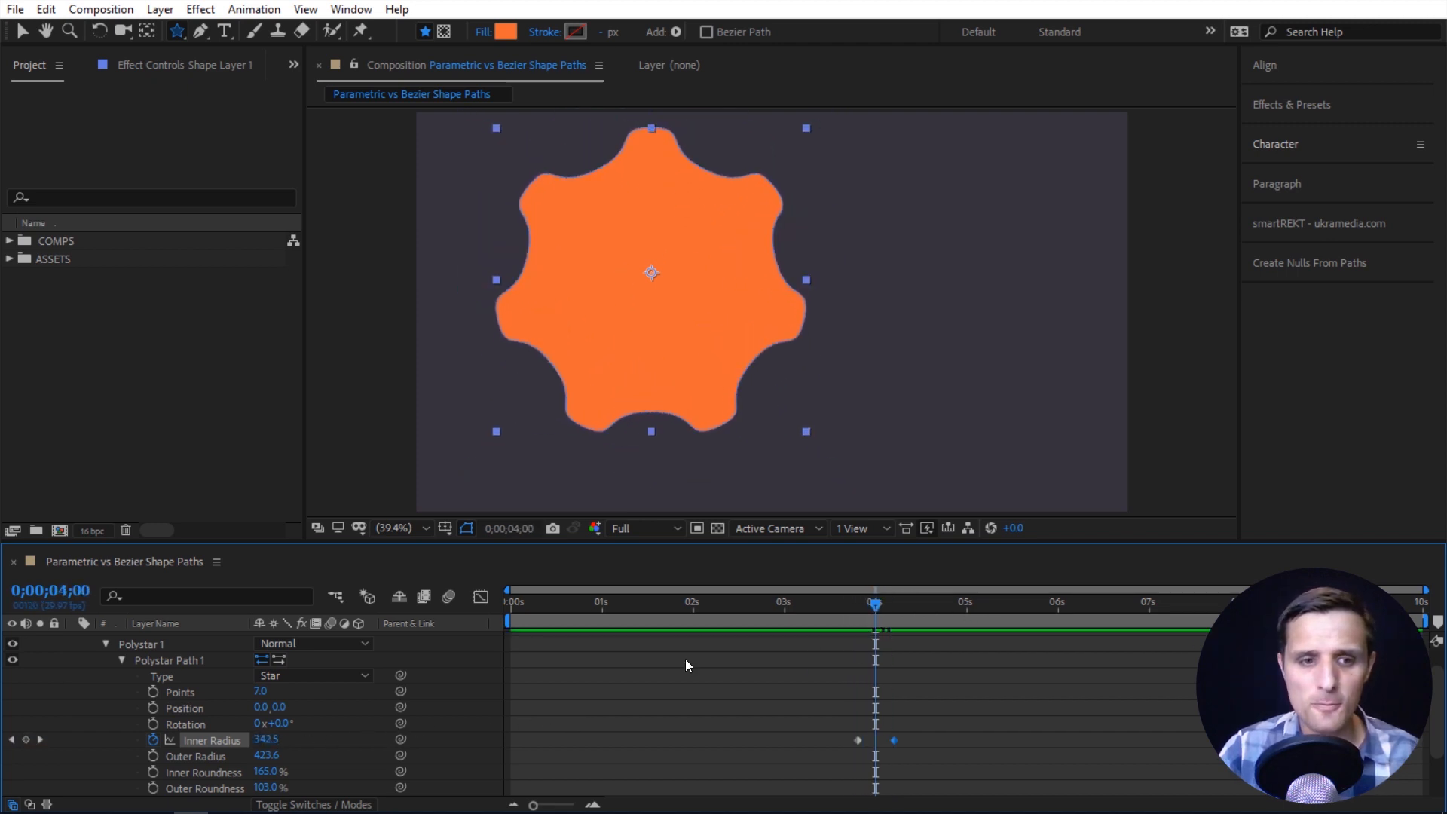
# Undo the star's Inner Radius keyframe animation and delete the star's shape layer.
pyautogui.click(476, 710)
pyautogui.hotkey('ctrl', 'z')
pyautogui.hotkey('ctrl', 'z')
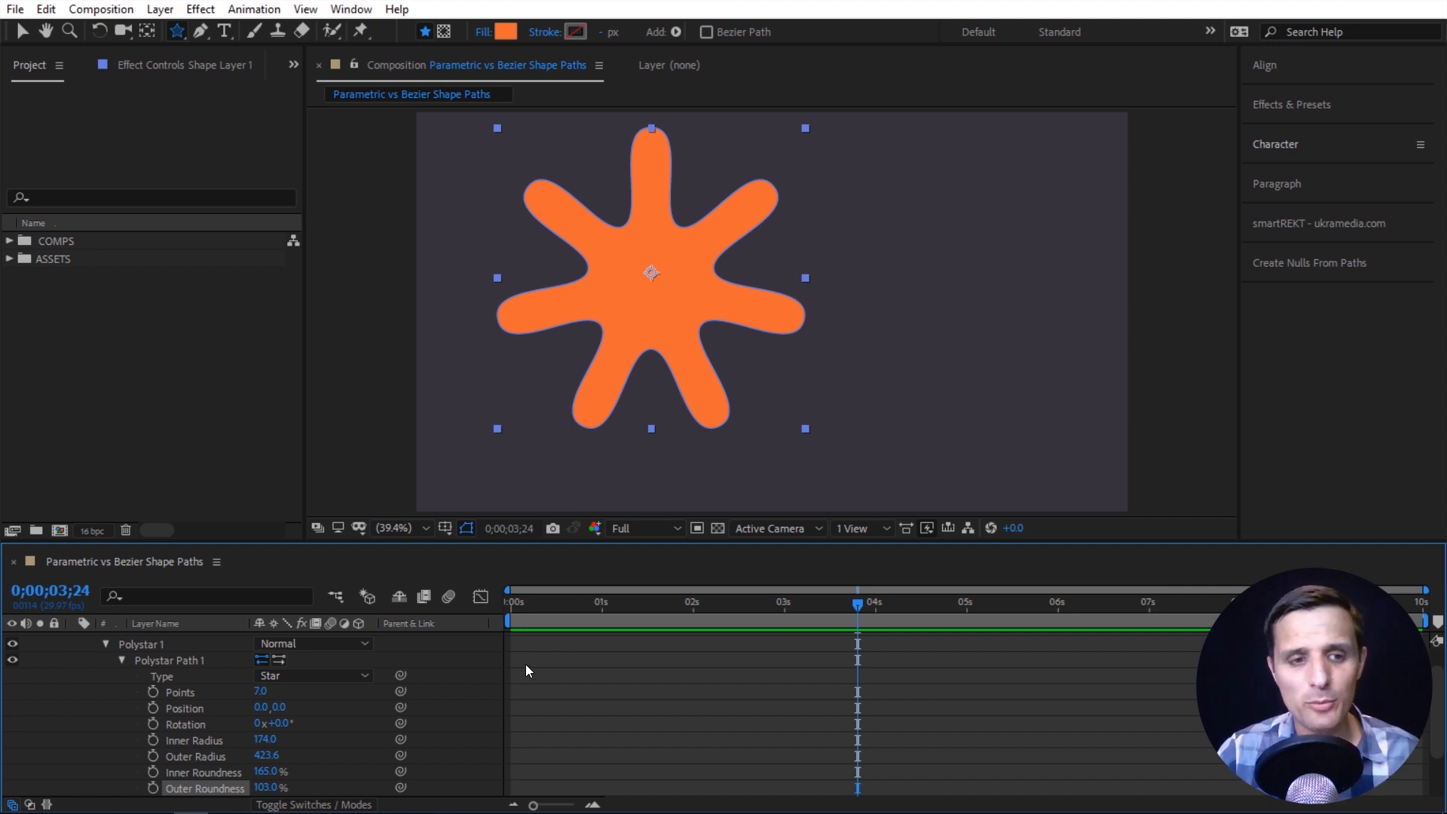
pyautogui.scroll(2, 452, 689)
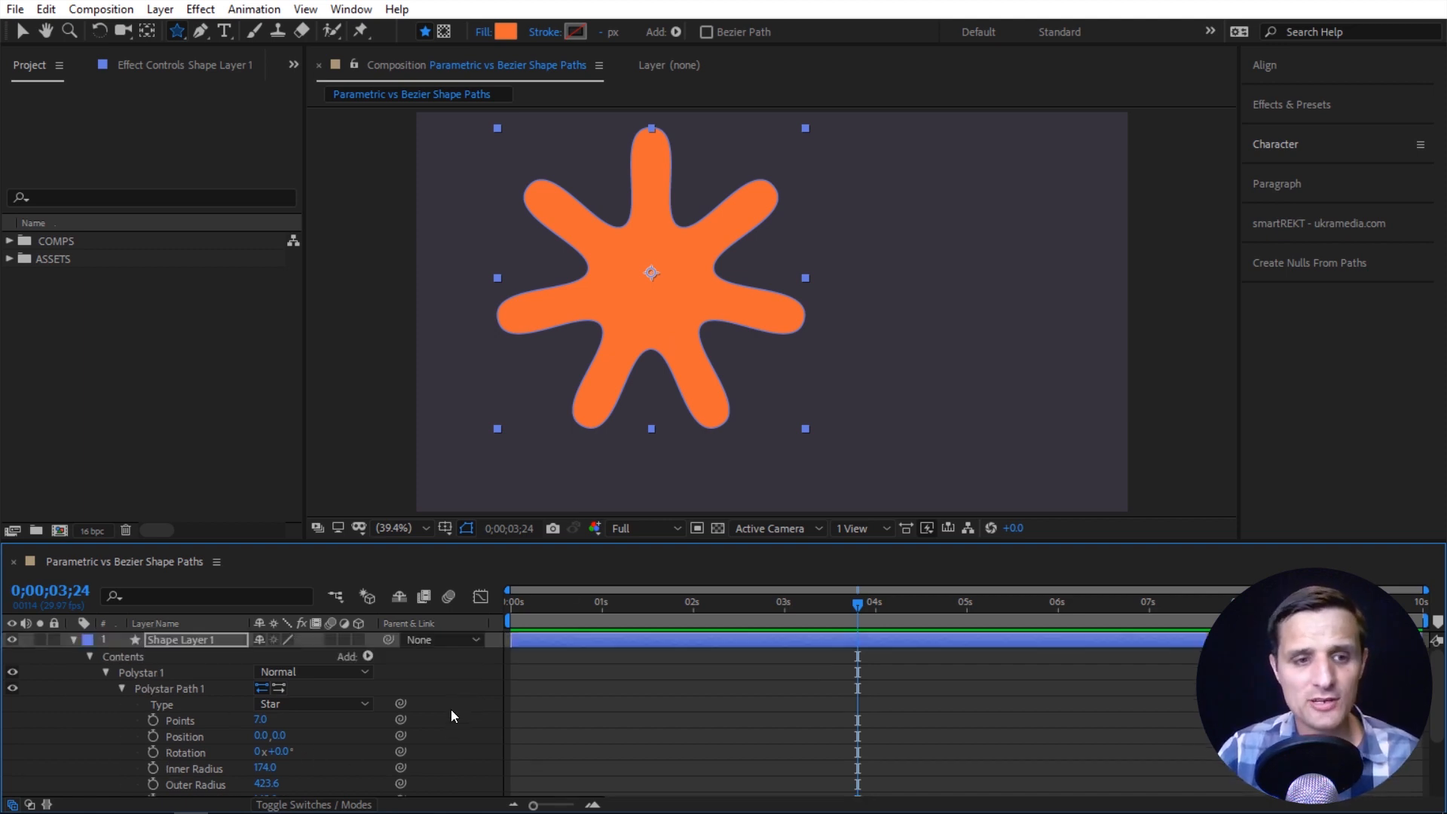
pyautogui.click(197, 641)
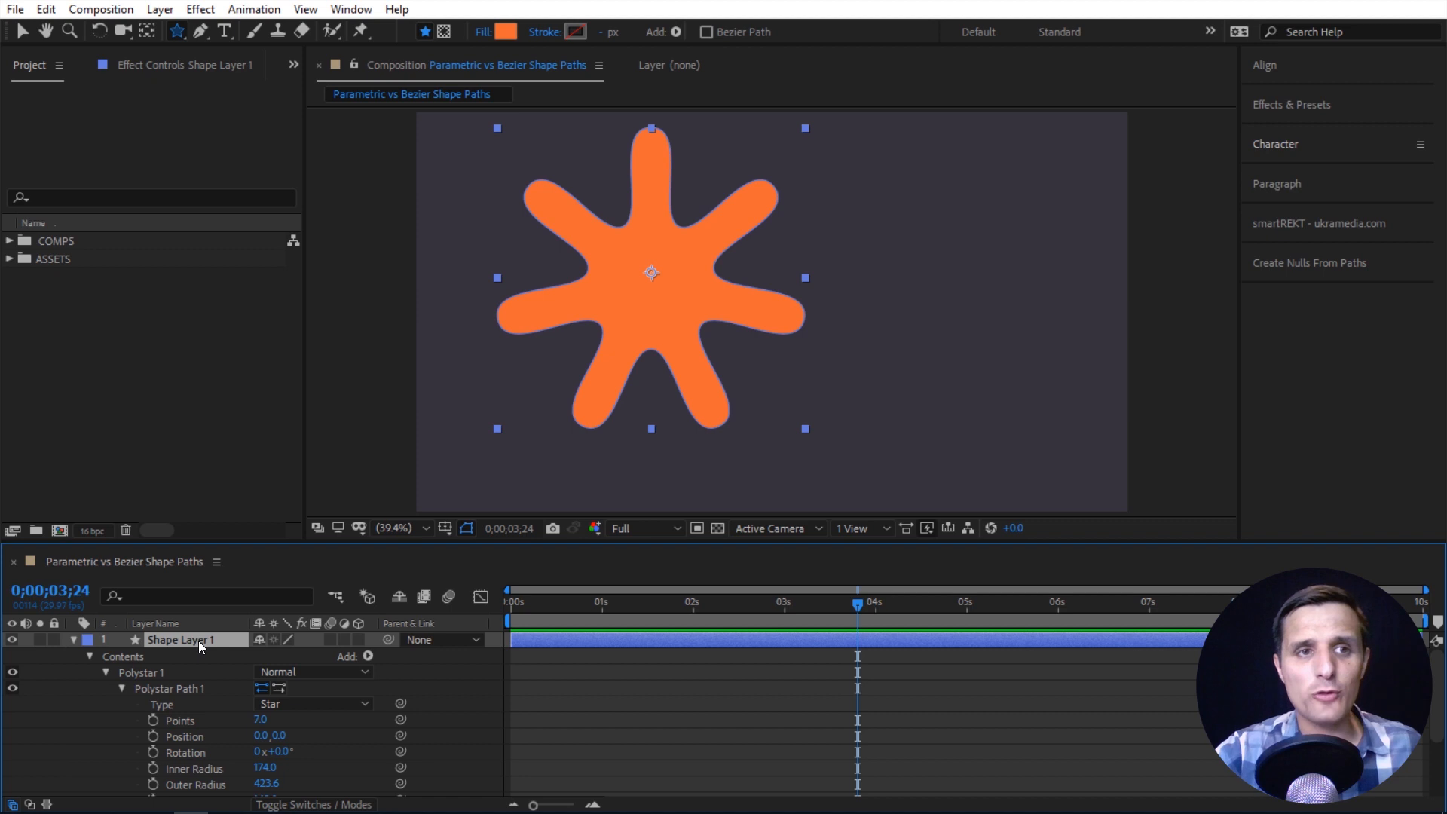
pyautogui.press('Delete')
# Create a rectangle shape layer that fills the whole composition and expand its Rectangle Path properties.
pyautogui.moveTo(186, 38); pyautogui.dragTo(264, 33)
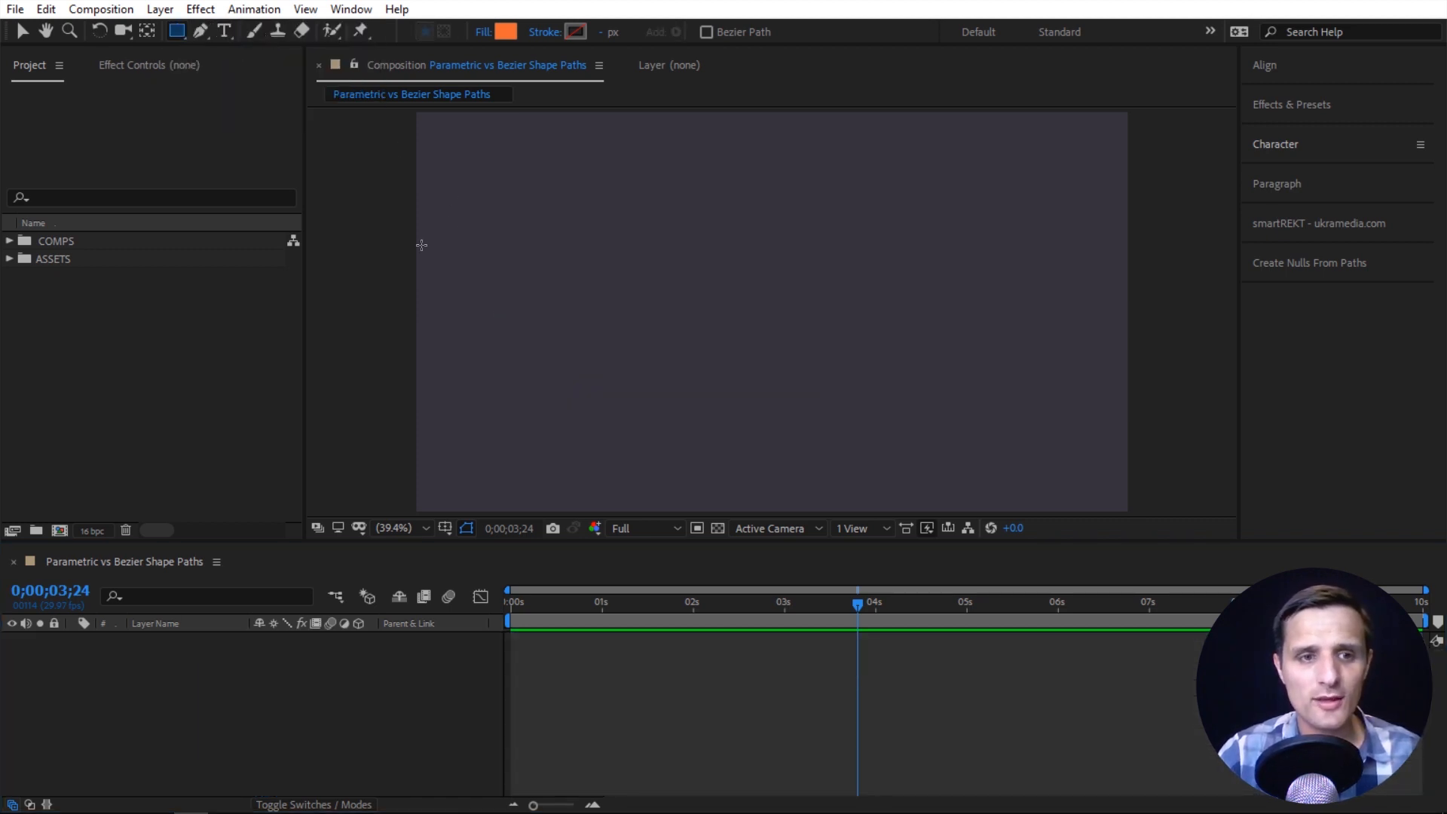
pyautogui.doubleClick(178, 34)
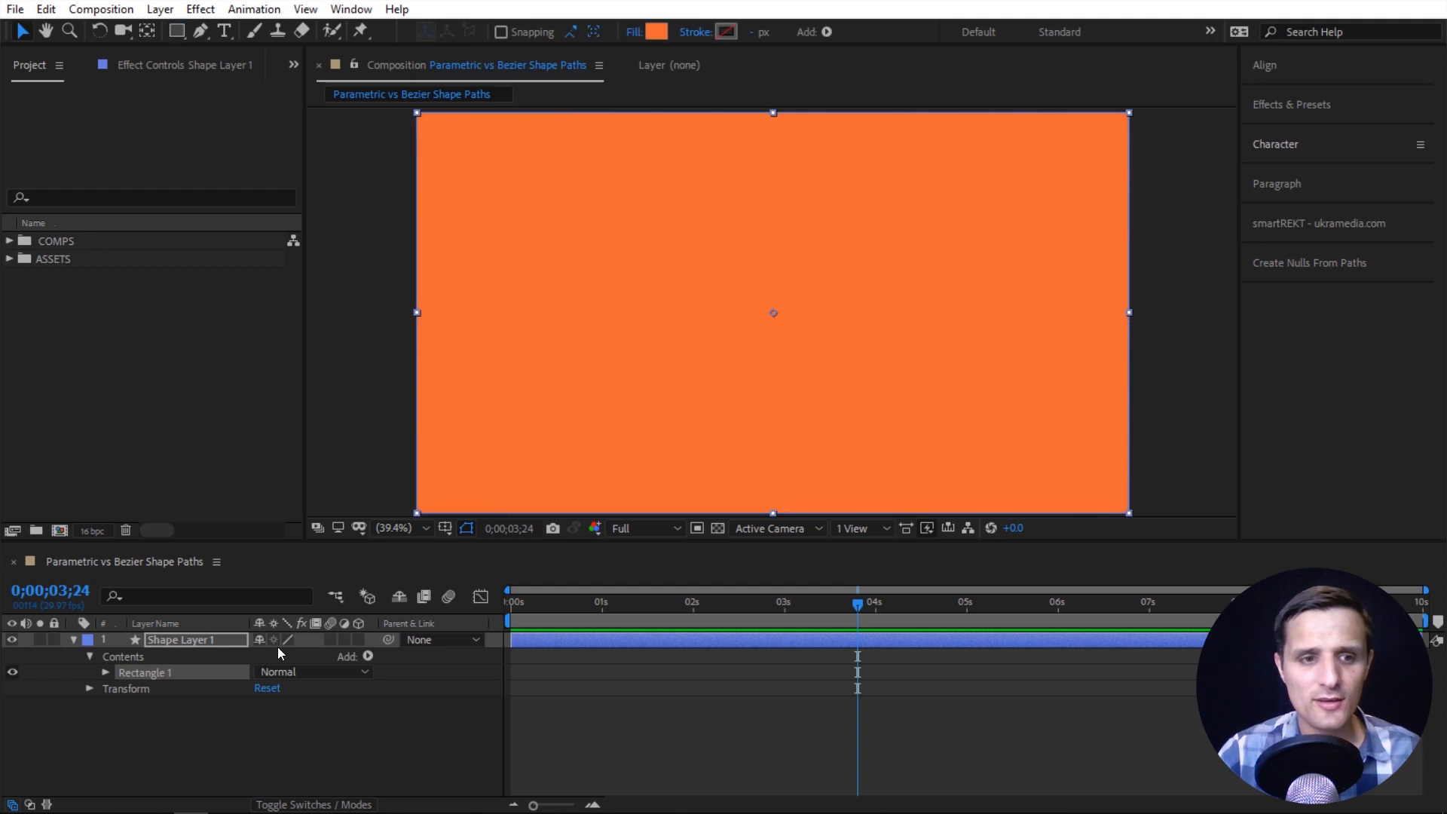
pyautogui.click(106, 672)
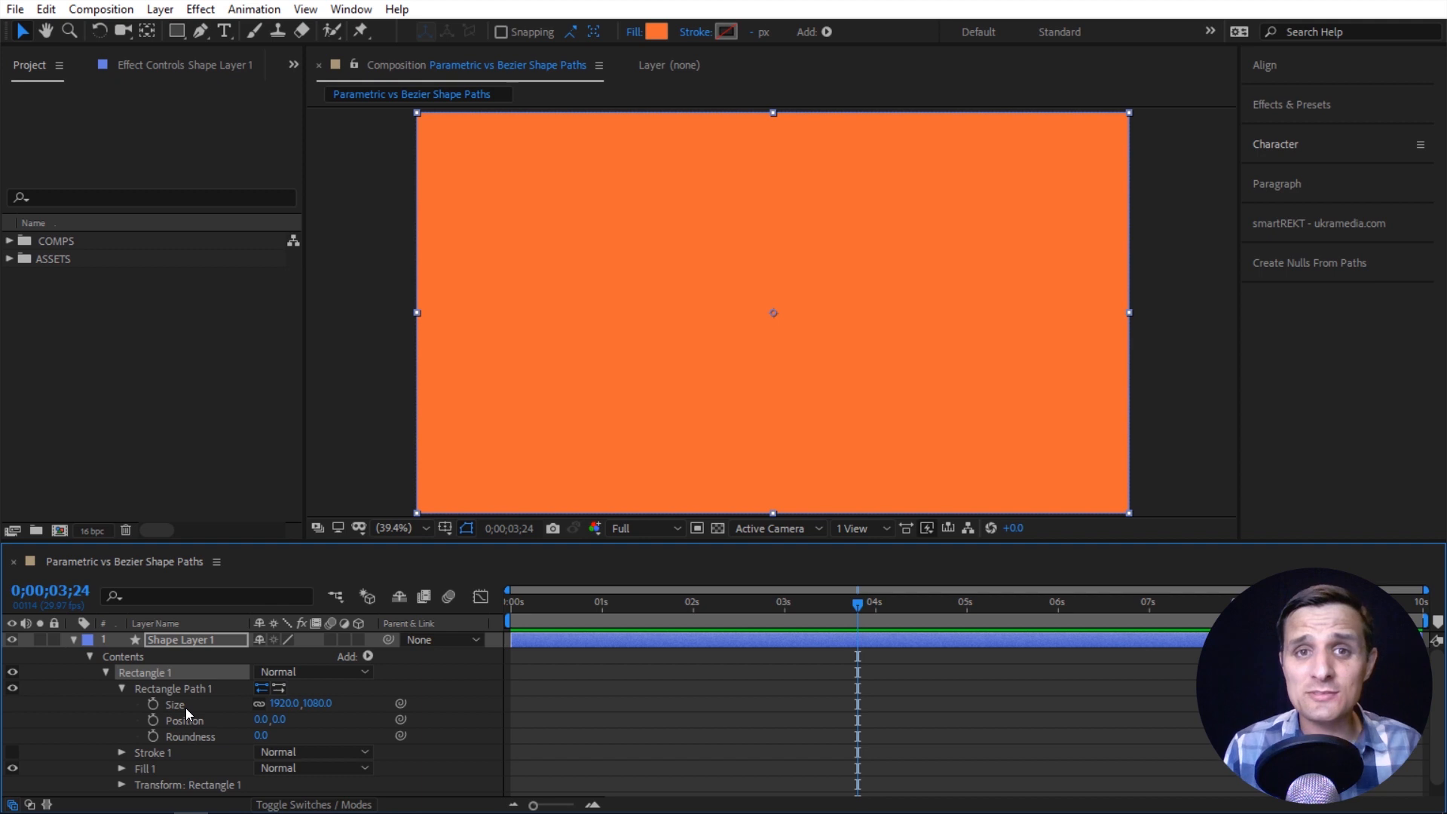
# Examine the shape layer's Transform properties and the composition's width and height settings against the rectangle path's size.
pyautogui.click(207, 639)
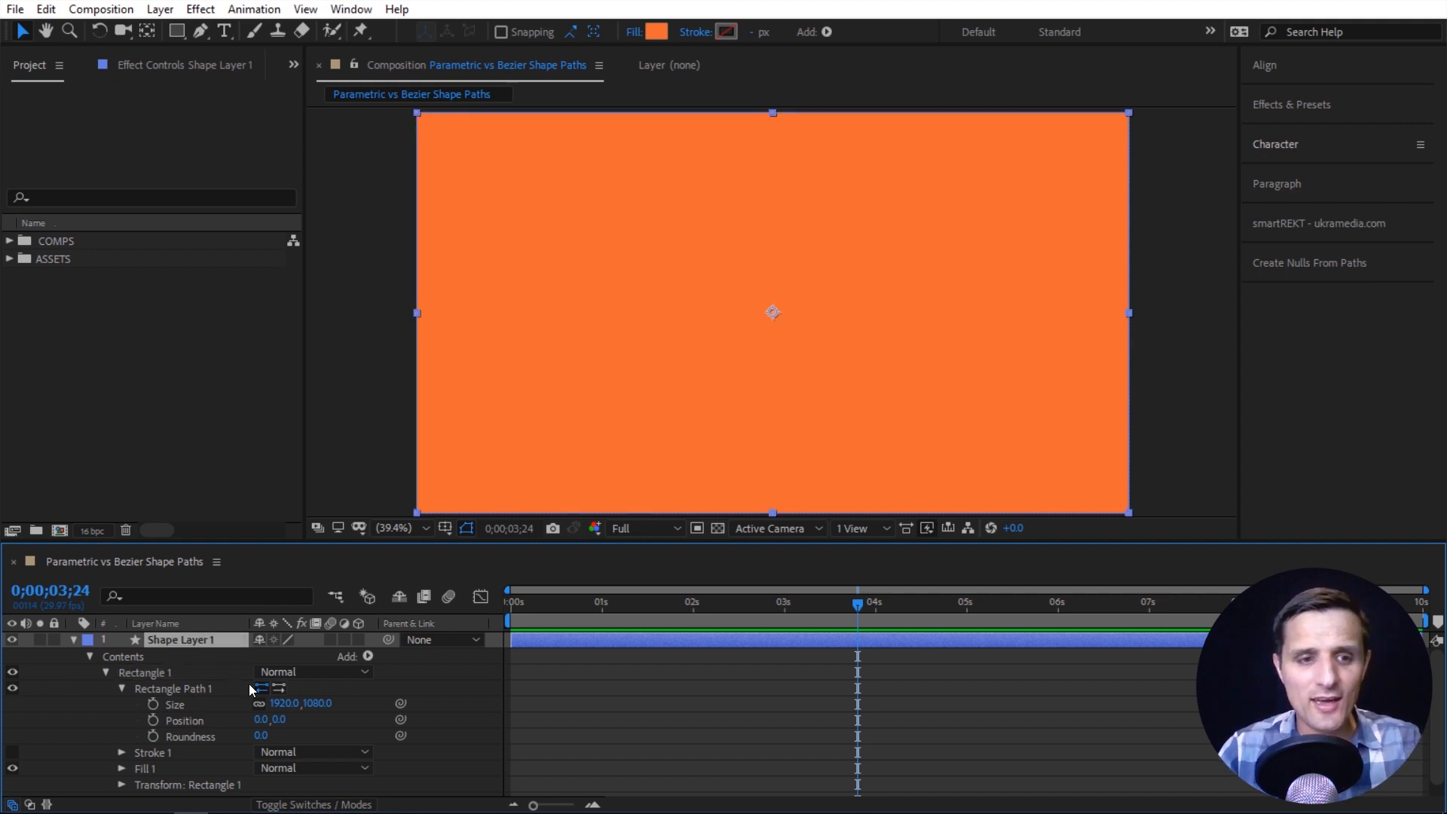
pyautogui.scroll(-1, 203, 730)
pyautogui.click(90, 791)
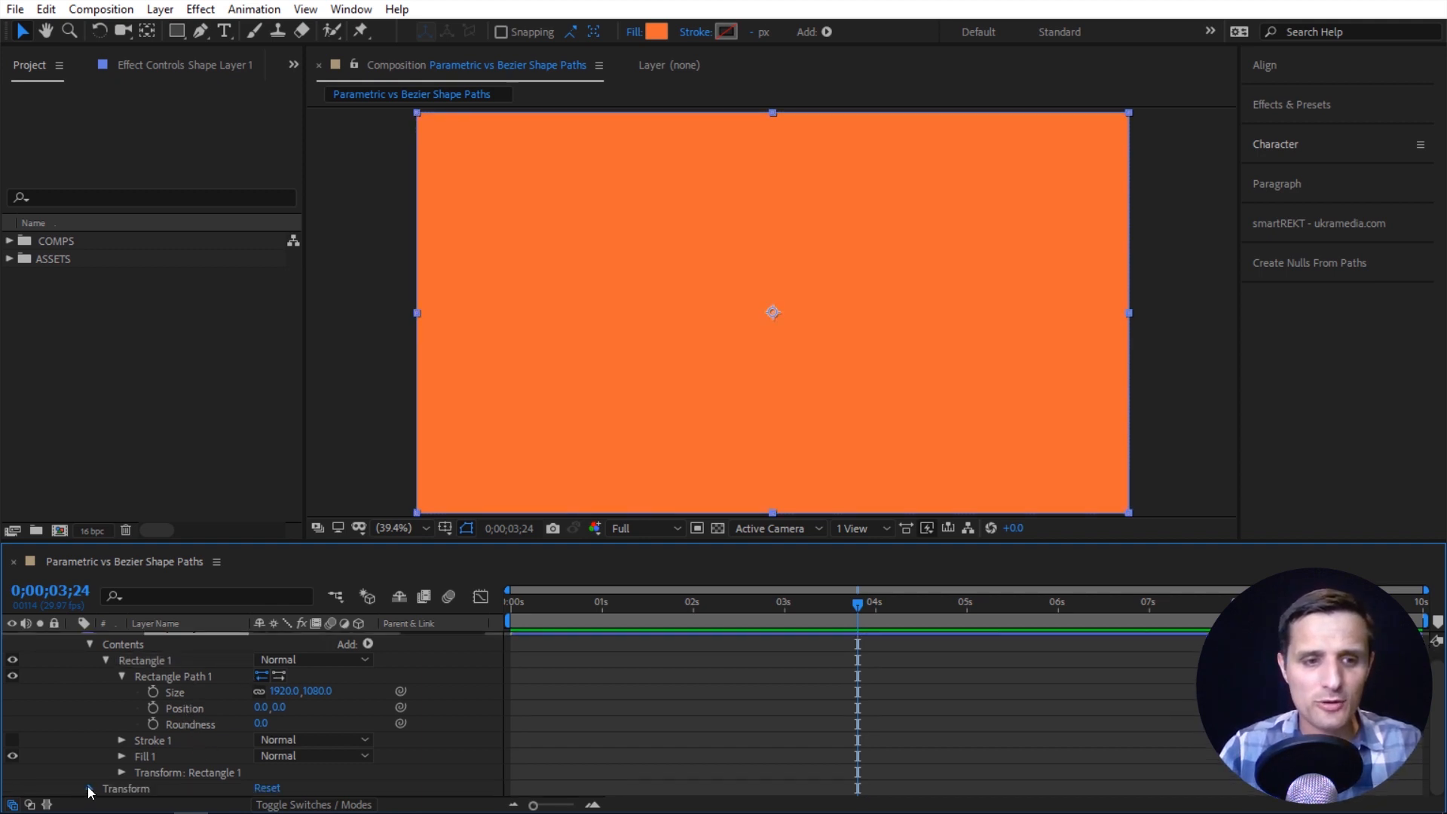
pyautogui.scroll(-3, 197, 744)
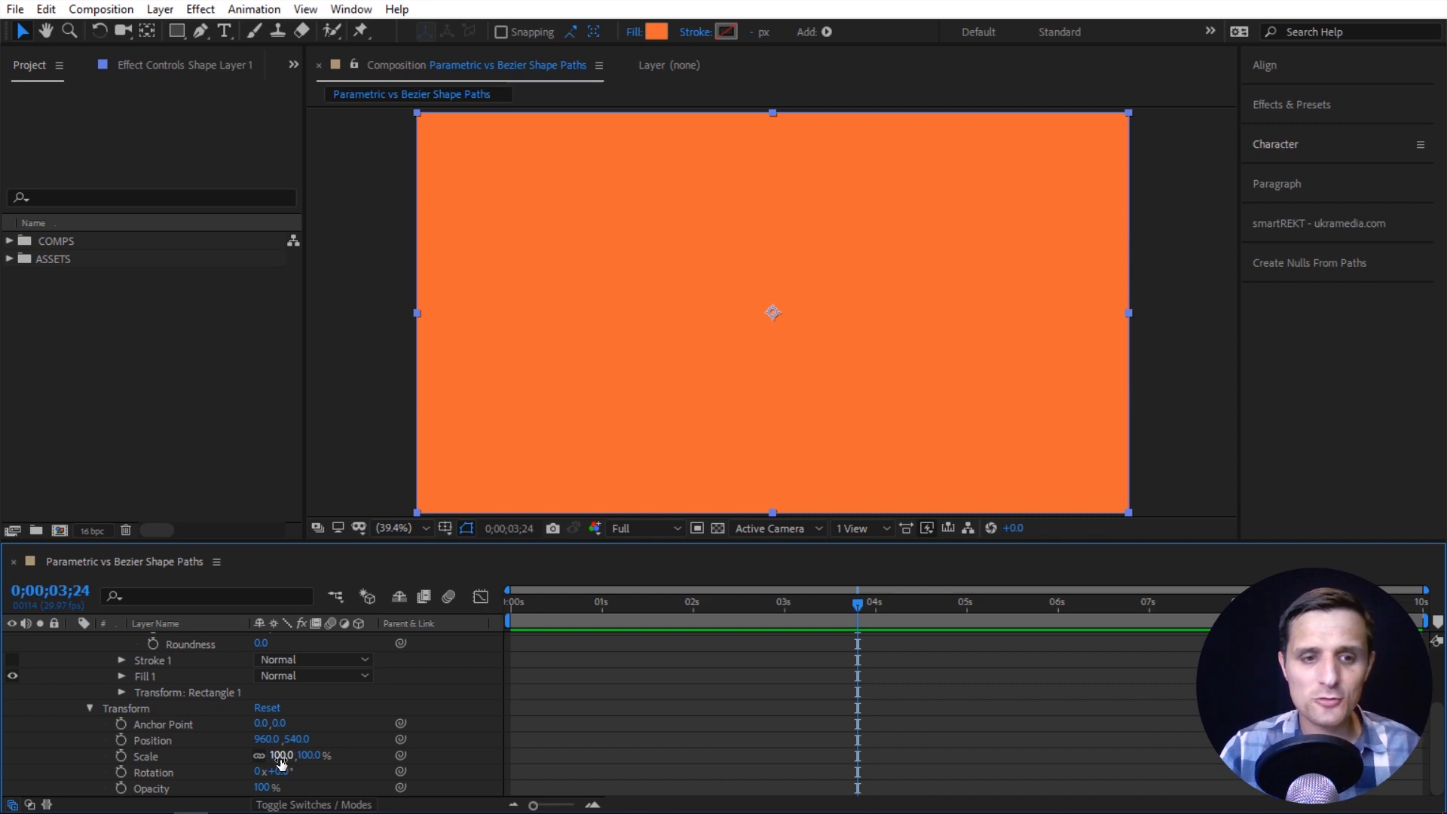
pyautogui.scroll(3, 350, 734)
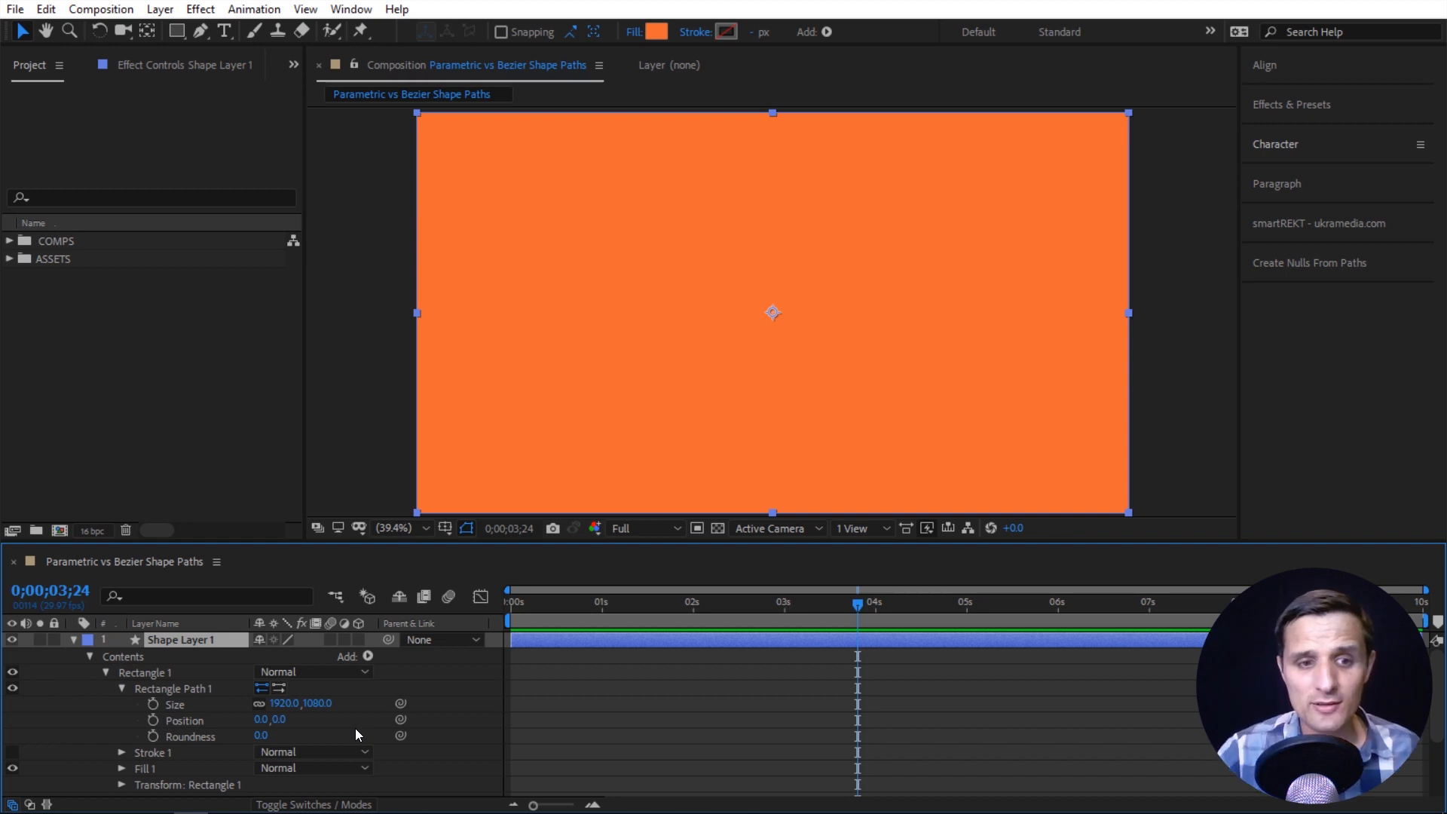
pyautogui.click(443, 712)
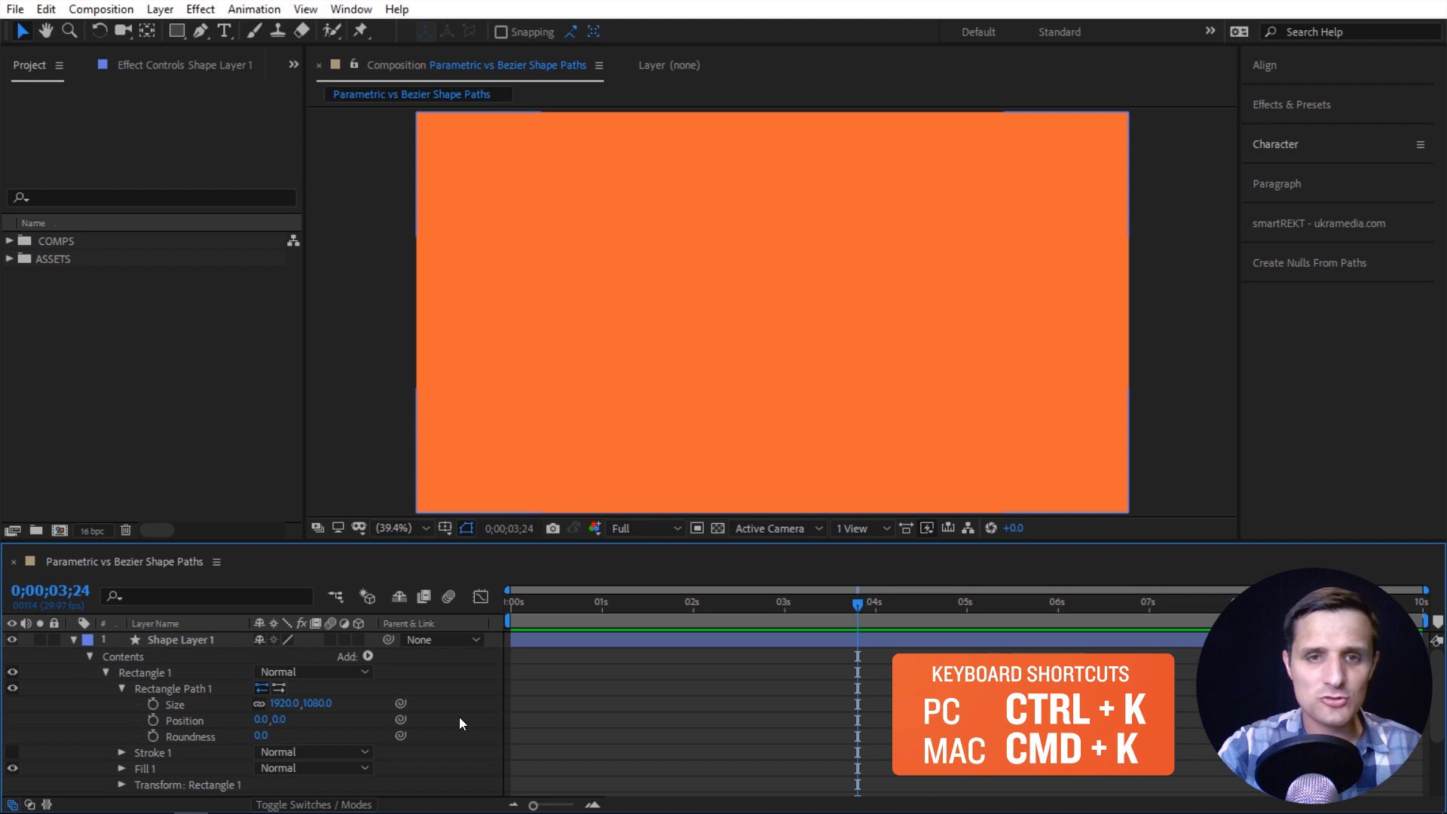
pyautogui.hotkey('ctrl', 'k')
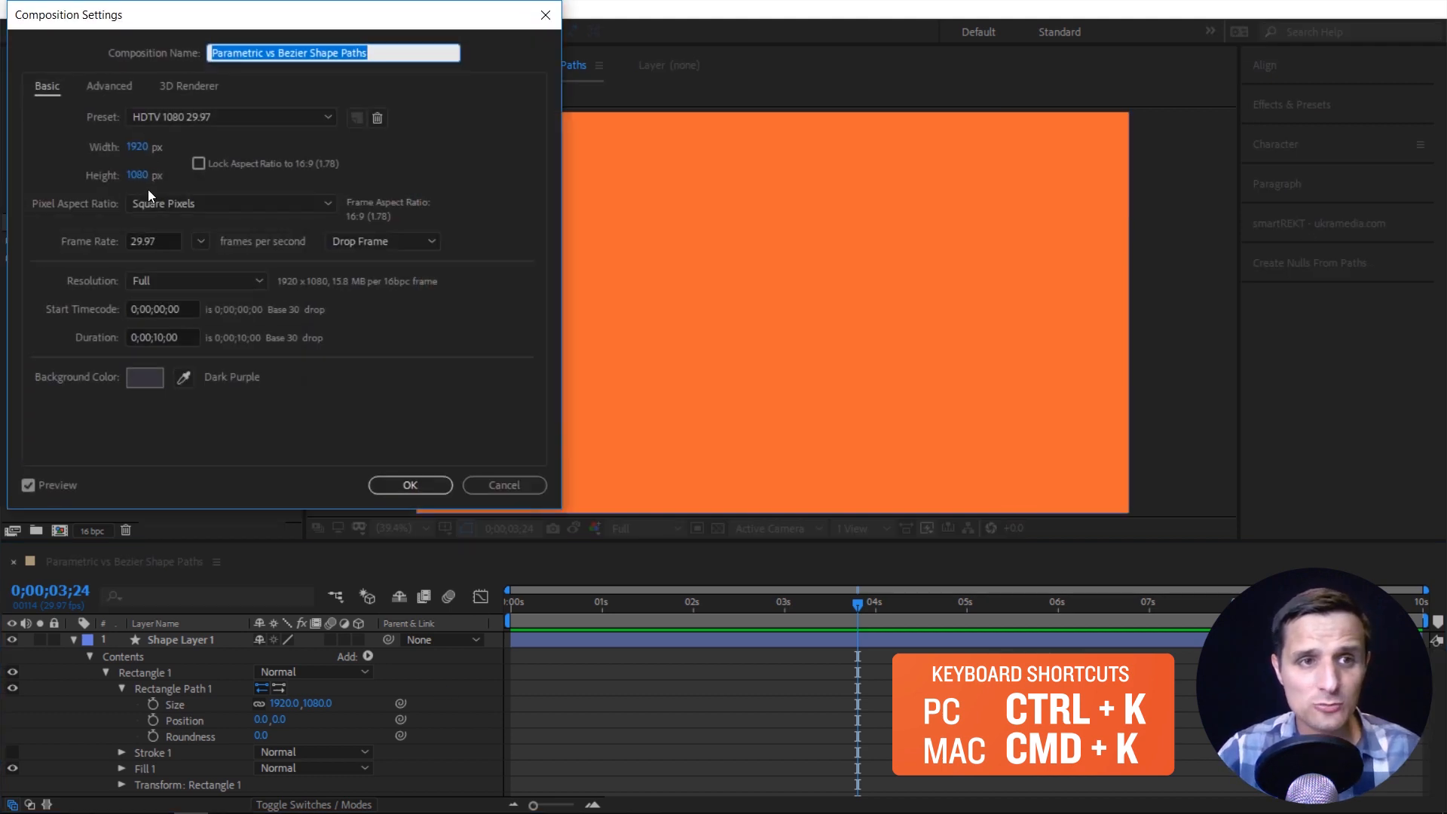
pyautogui.click(491, 484)
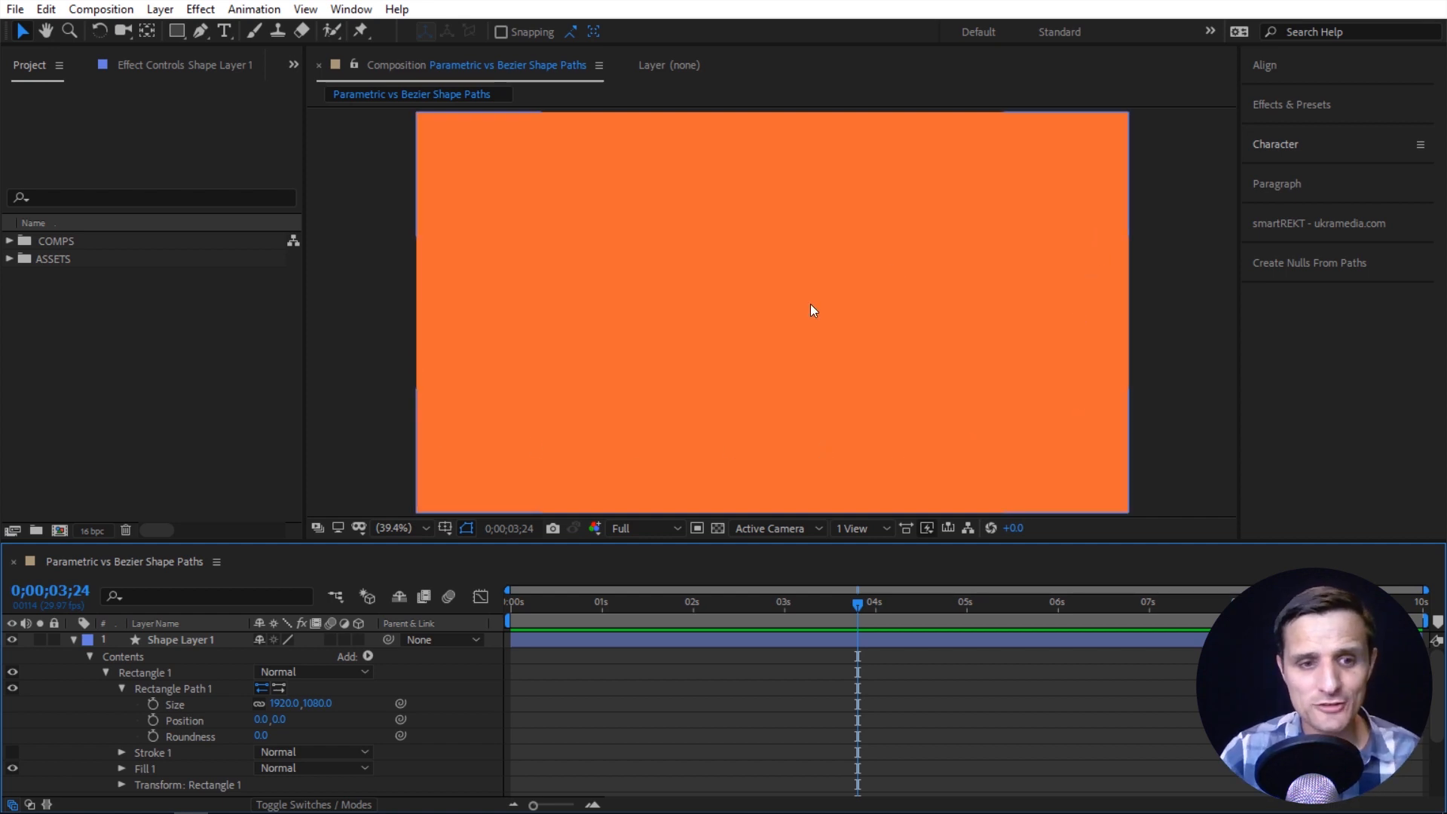
# Unlink the rectangle path's Size proportions and set the size to 500 by 500.
pyautogui.moveTo(281, 703)
pyautogui.mouseDown()
pyautogui.moveTo(301, 709)
pyautogui.moveTo(285, 706)
pyautogui.mouseUp()
pyautogui.click(286, 703)
pyautogui.write('500')
pyautogui.press('Tab')
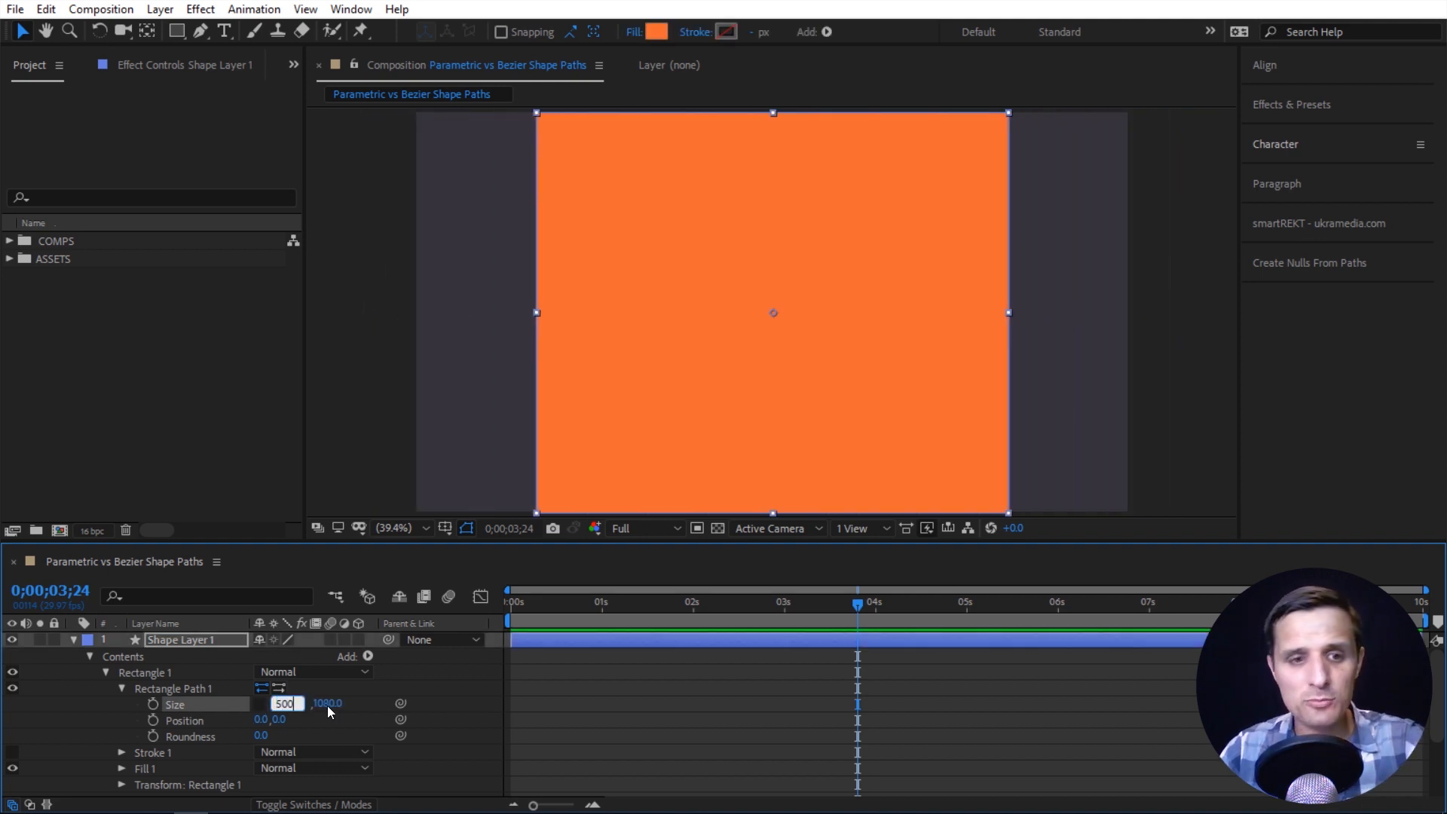
pyautogui.write('500')
pyautogui.click(496, 739)
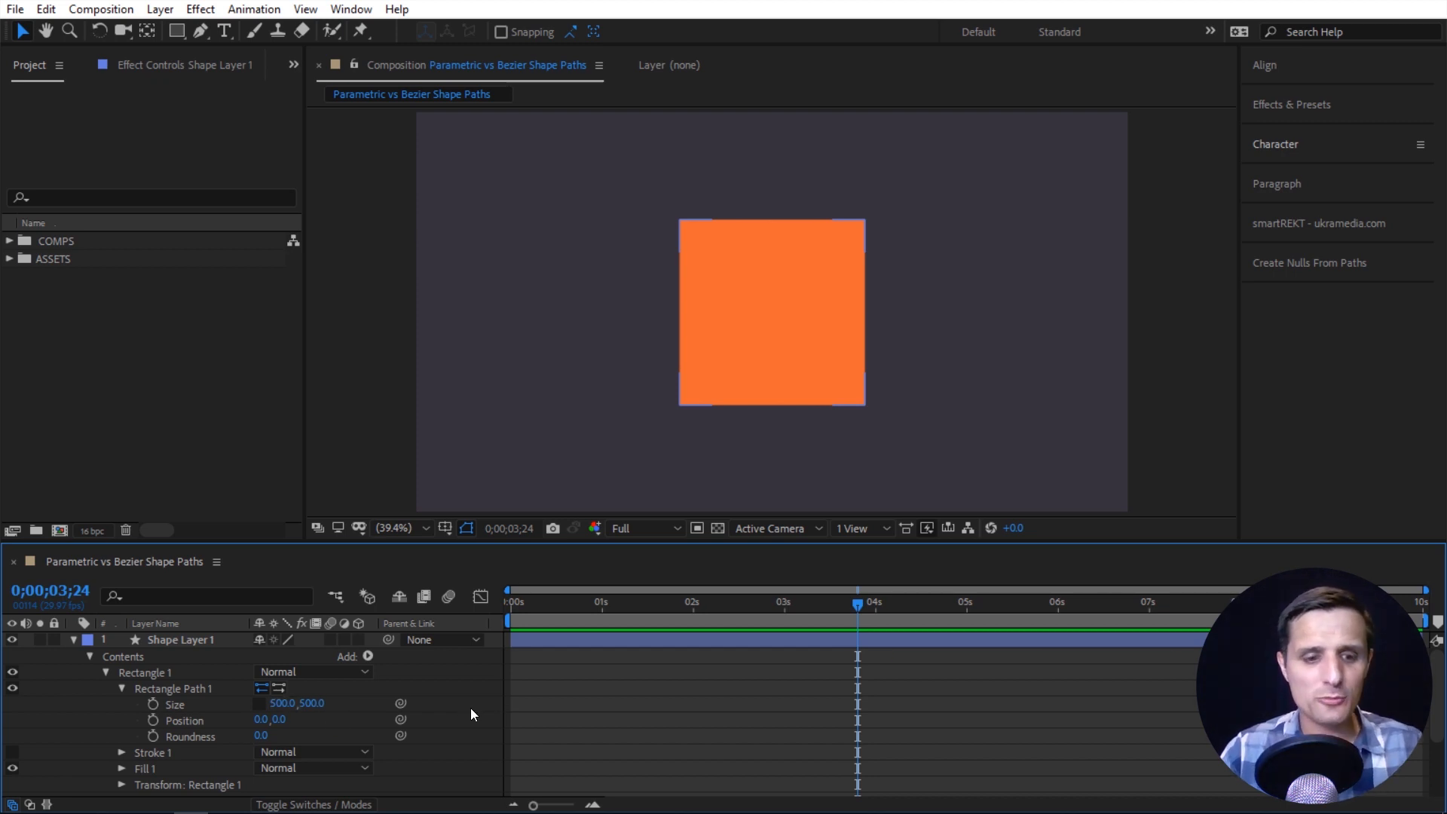
# Add a text layer reading UKRAMEDIA.COM to the composition.
pyautogui.hotkey('ctrl', 't')
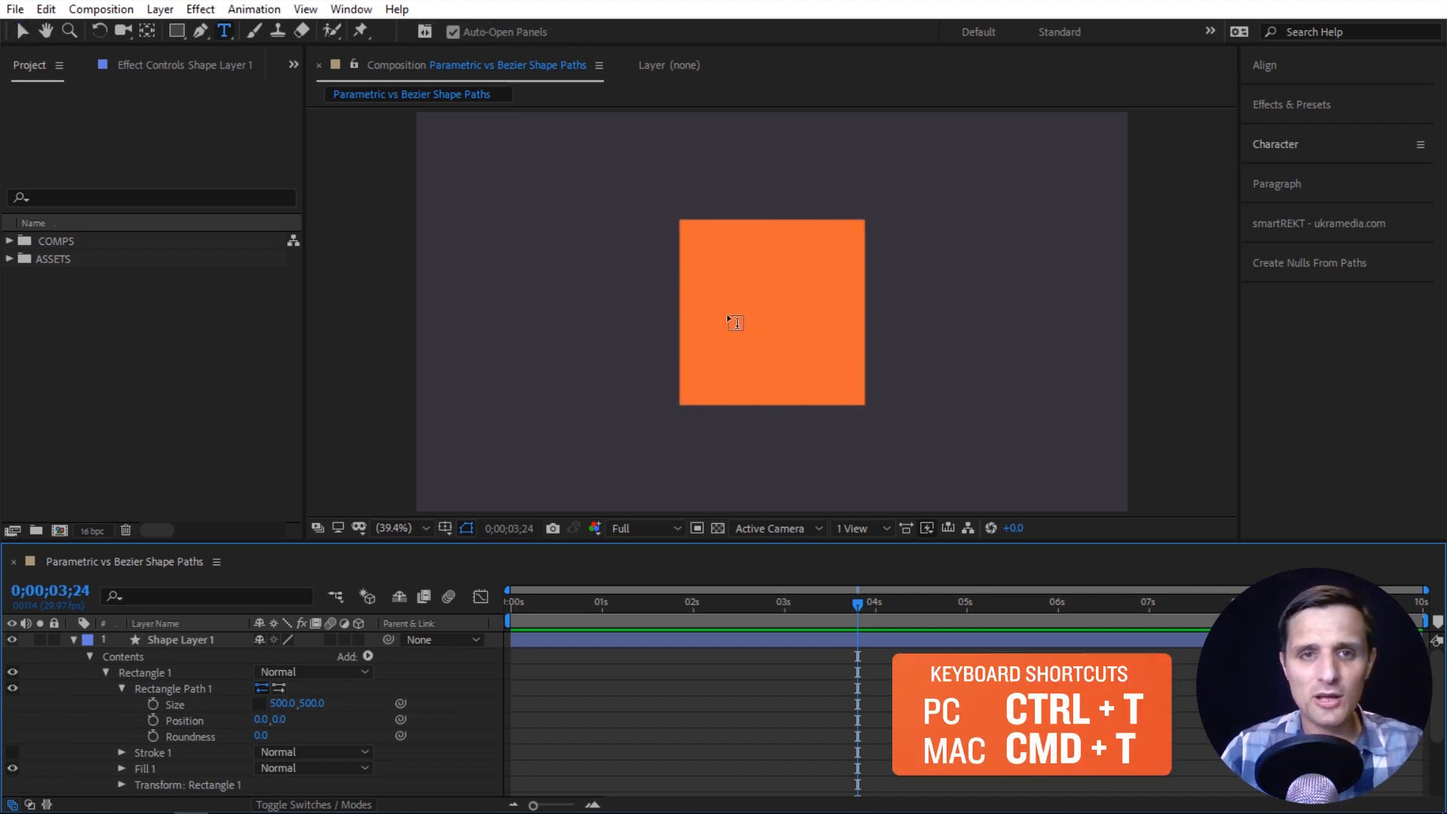
pyautogui.click(567, 263)
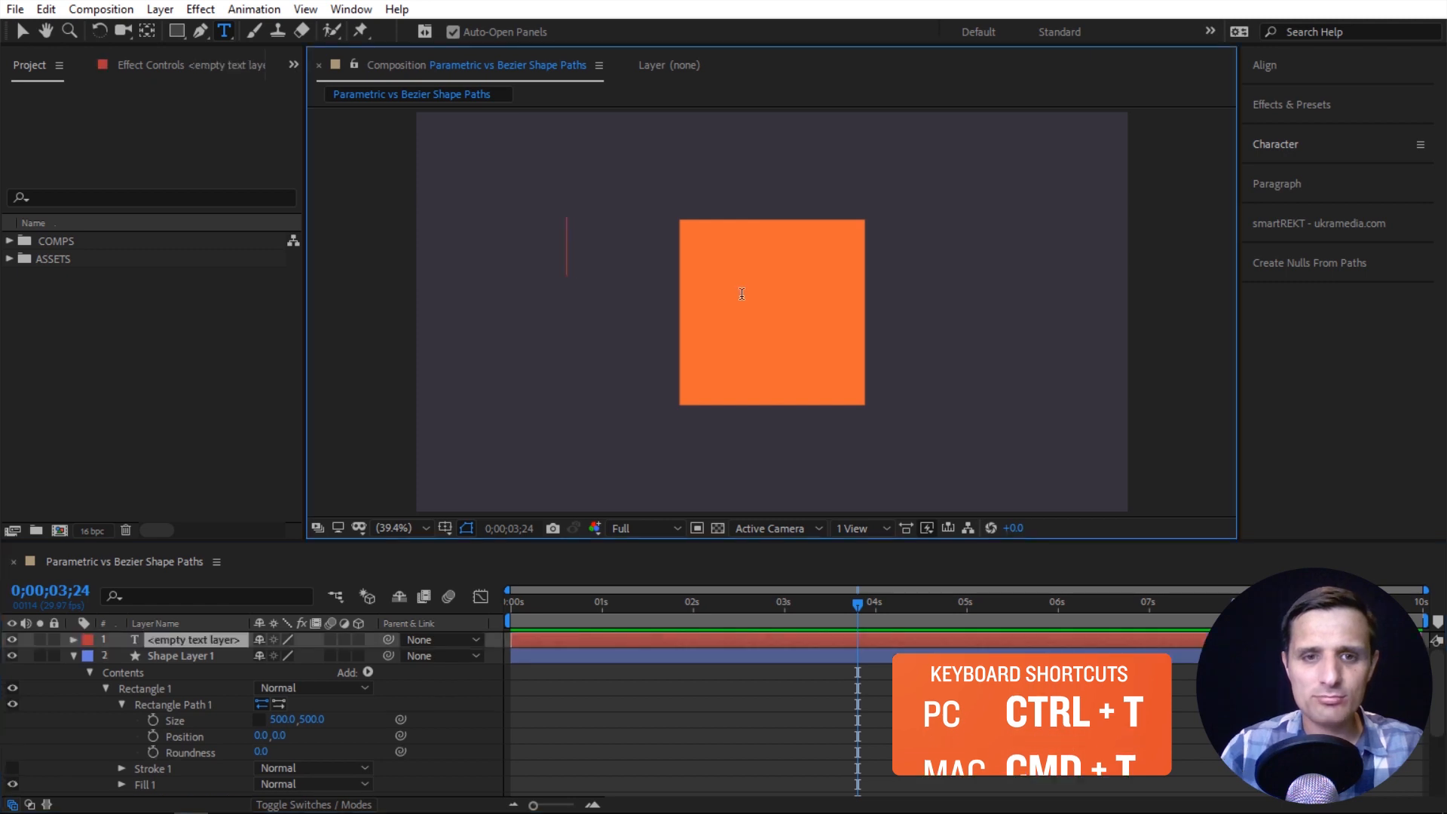
pyautogui.write('UKRAMEDIA')
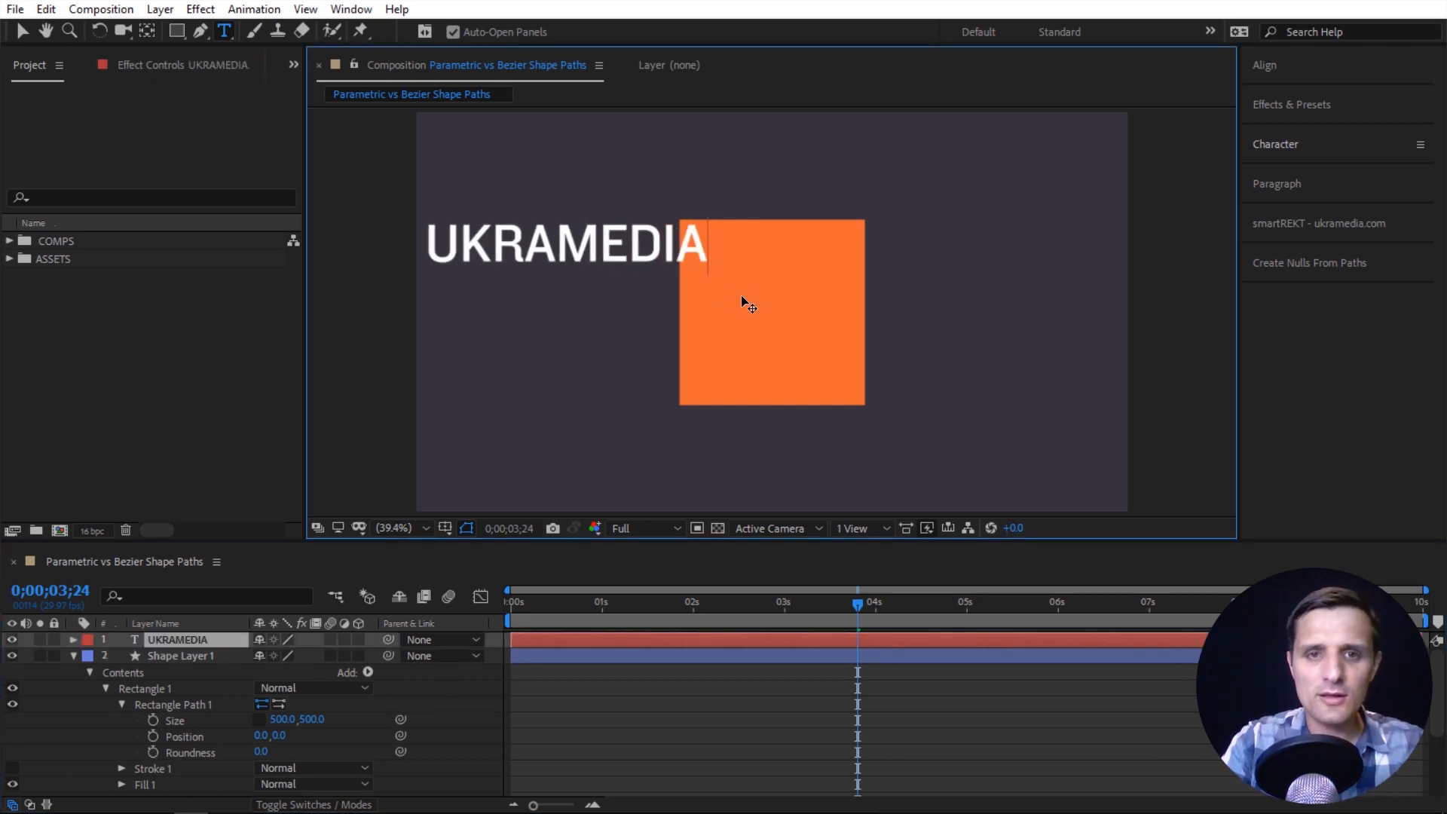
pyautogui.write('.COM')
# Centre the text layer's anchor point on its content and centre the layer in the composition.
pyautogui.click(224, 642)
pyautogui.hotkey('ctrl', 'alt', 'Home')
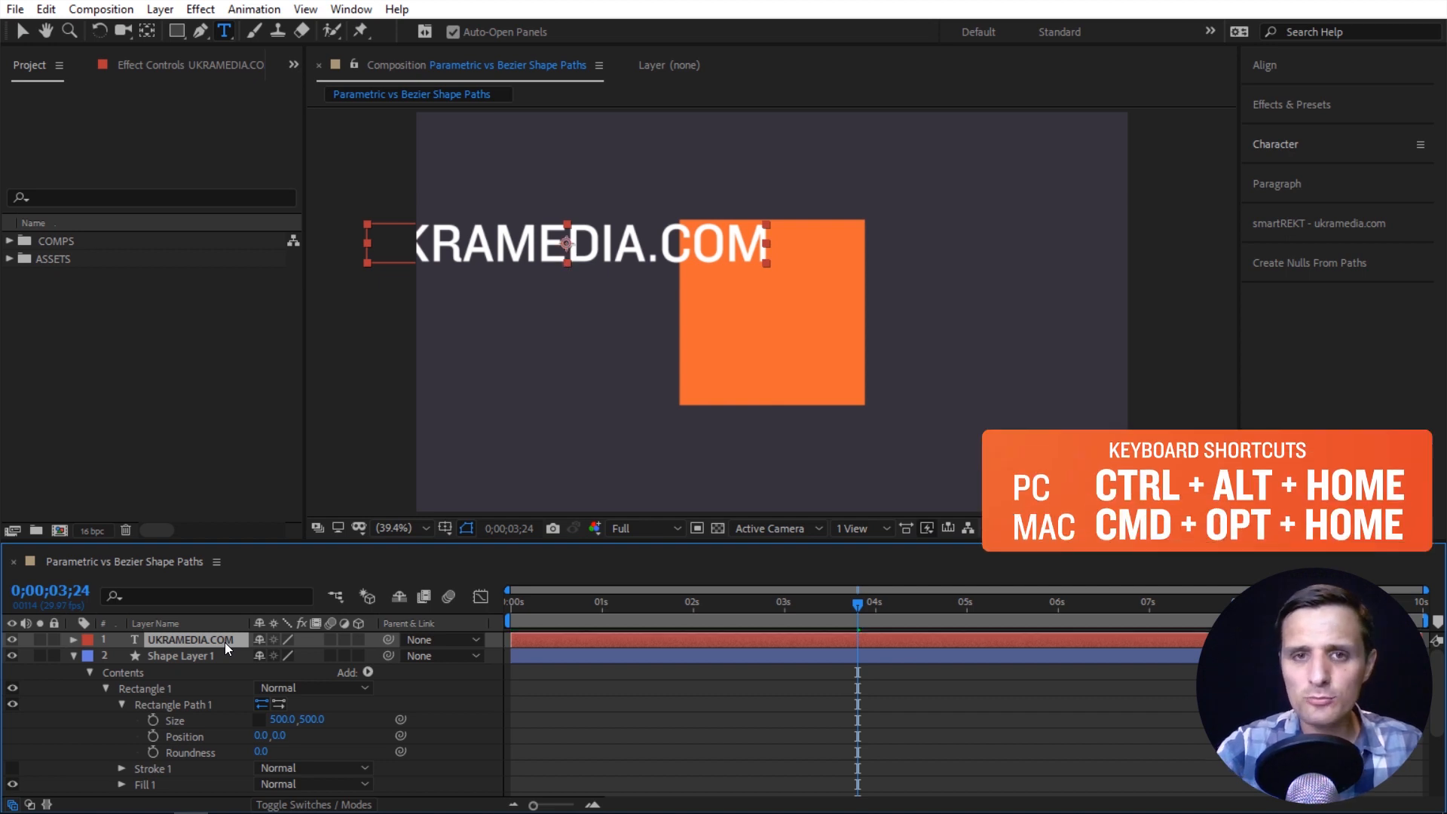
pyautogui.hotkey('ctrl', 'Home')
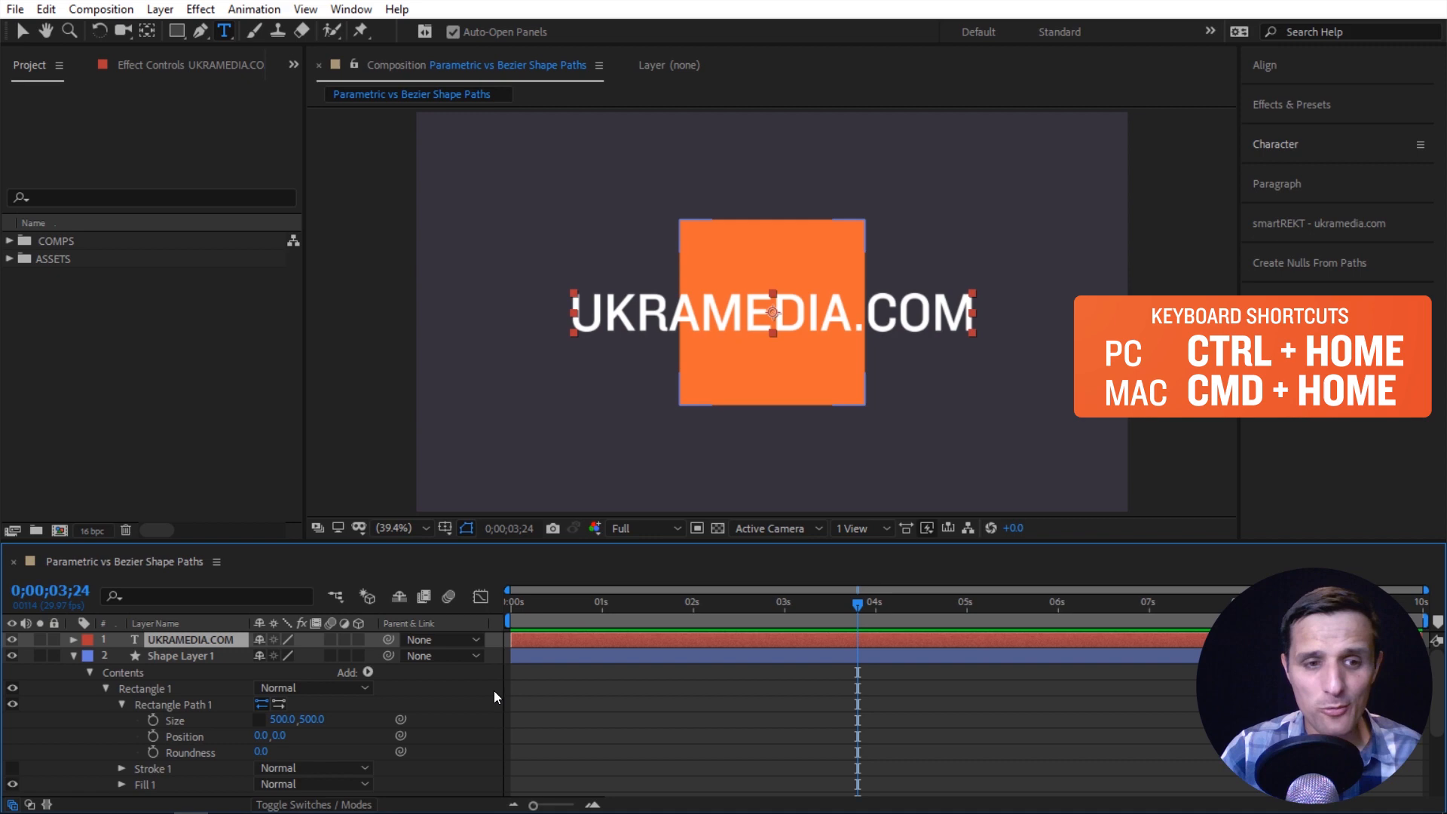
pyautogui.click(463, 717)
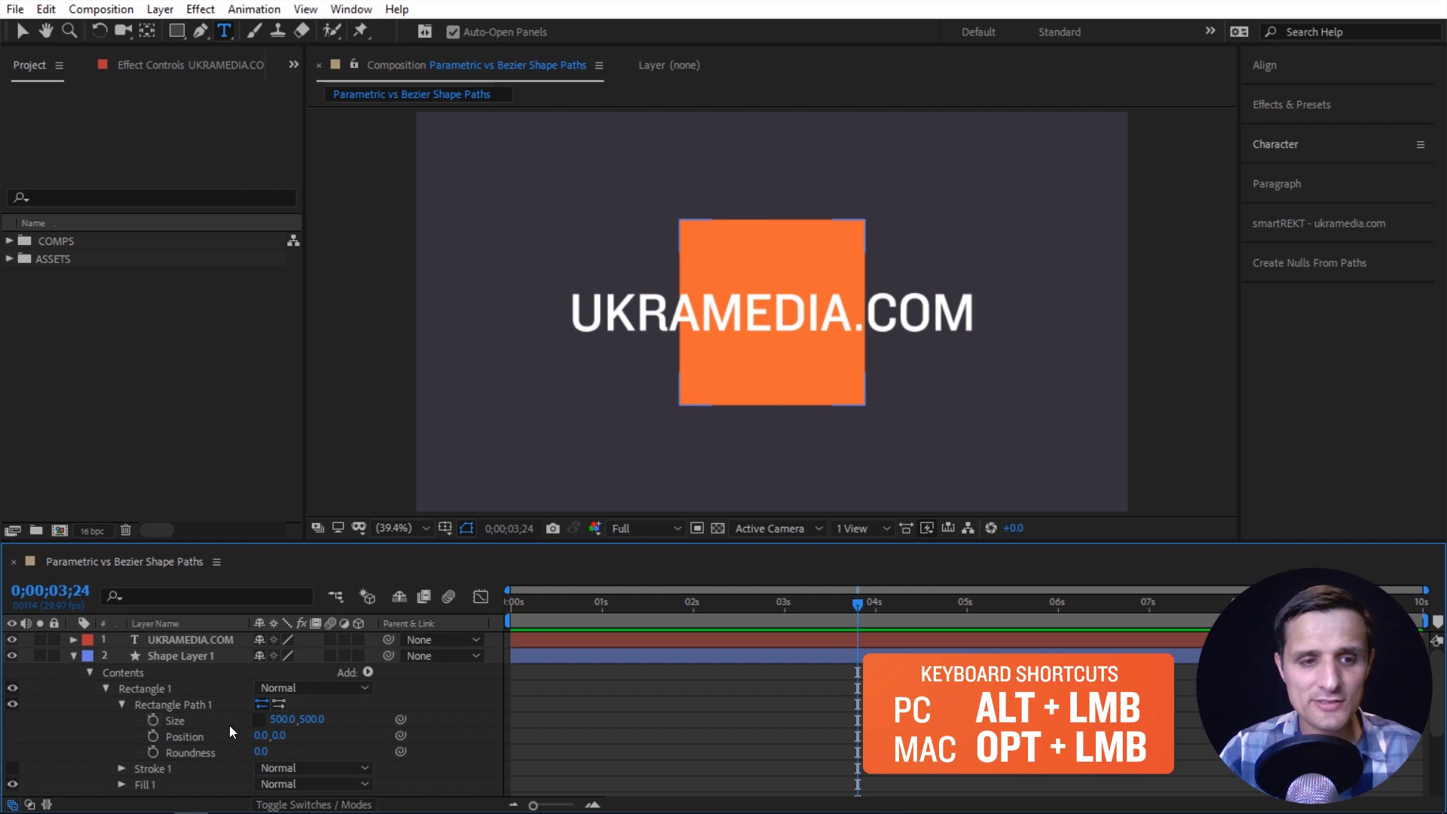
# Start an expression on the rectangle path's Size with the line x = thisComp.layer("UKRAMEDIA.COM").sourceRectAtTime().width;.
pyautogui.keyDown('alt'); pyautogui.click(153, 720); pyautogui.keyUp('alt')
pyautogui.moveTo(559, 743); pyautogui.dragTo(558, 771)
pyautogui.write('x =')
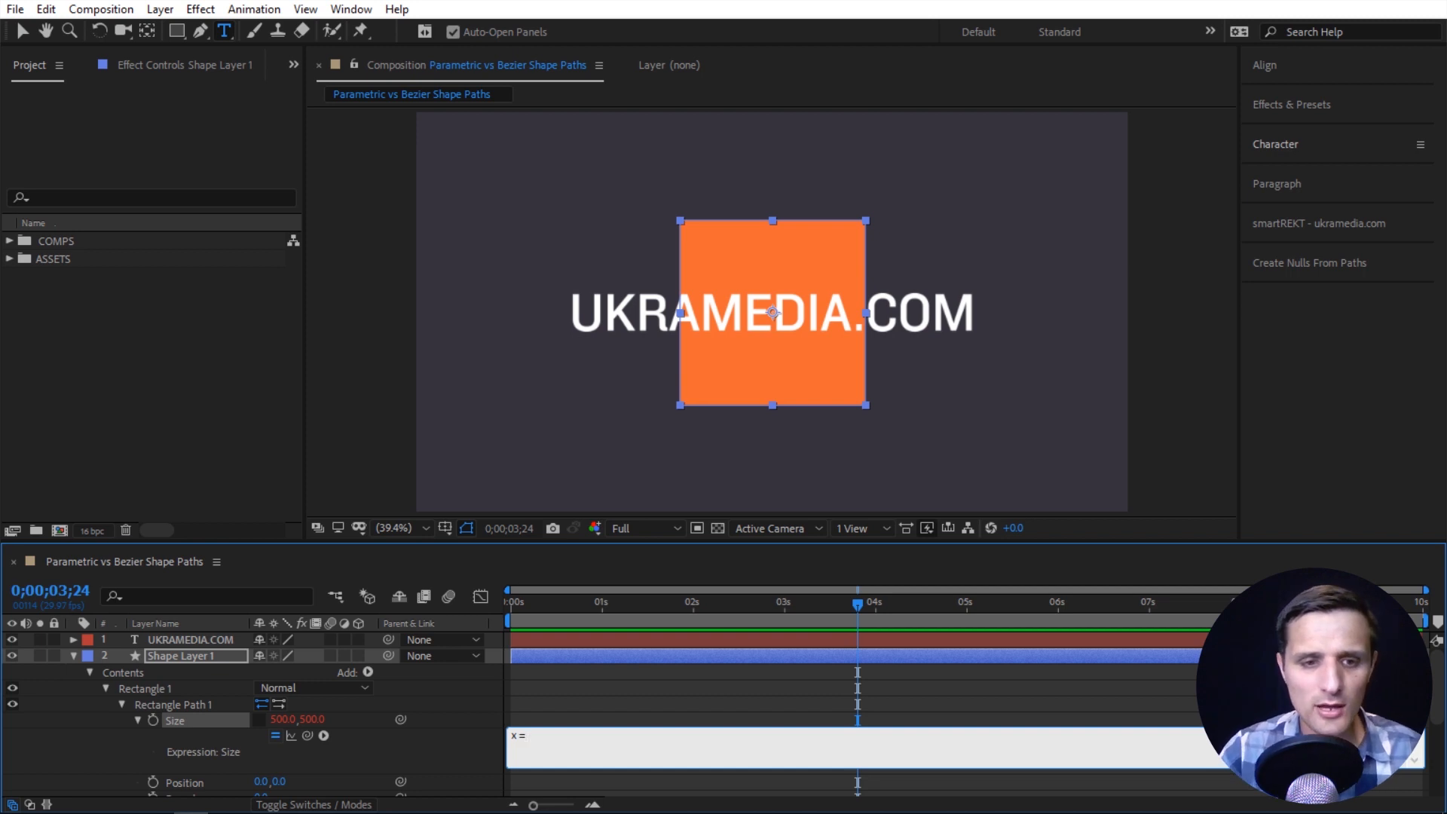
pyautogui.moveTo(307, 737); pyautogui.dragTo(212, 641)
pyautogui.write('.')
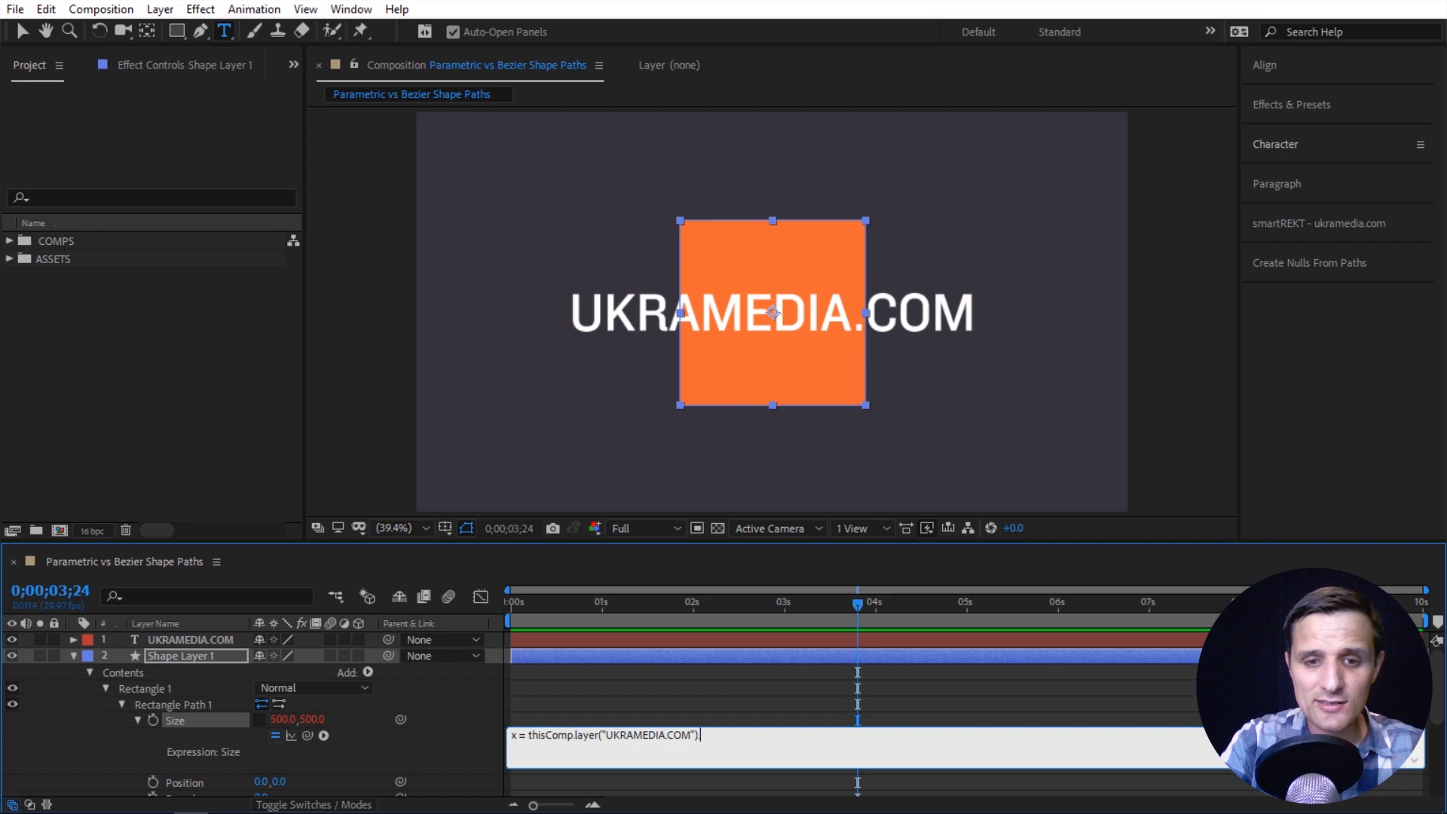
pyautogui.write('sourceRectAtTime()')
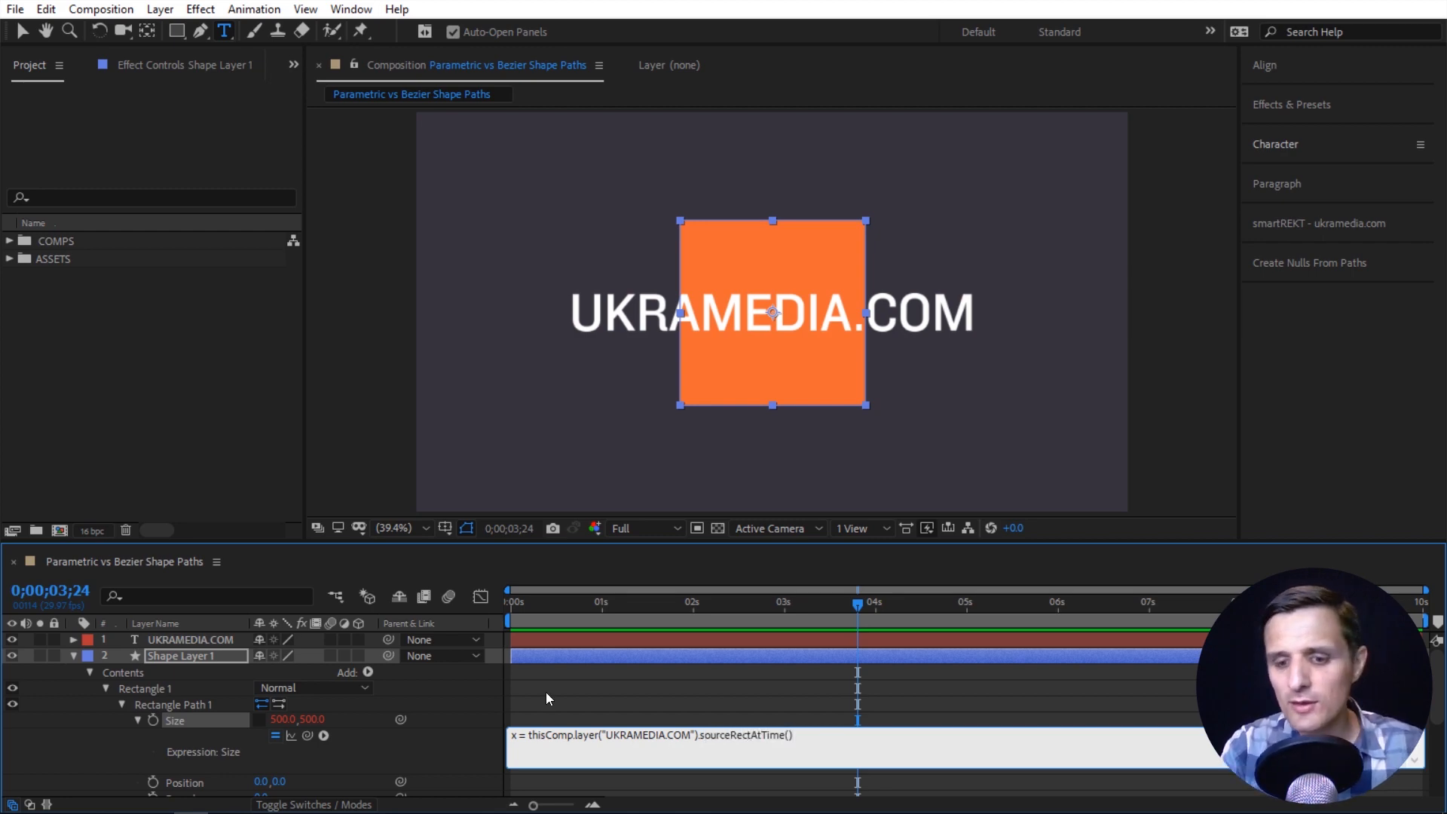
pyautogui.write('.width;')
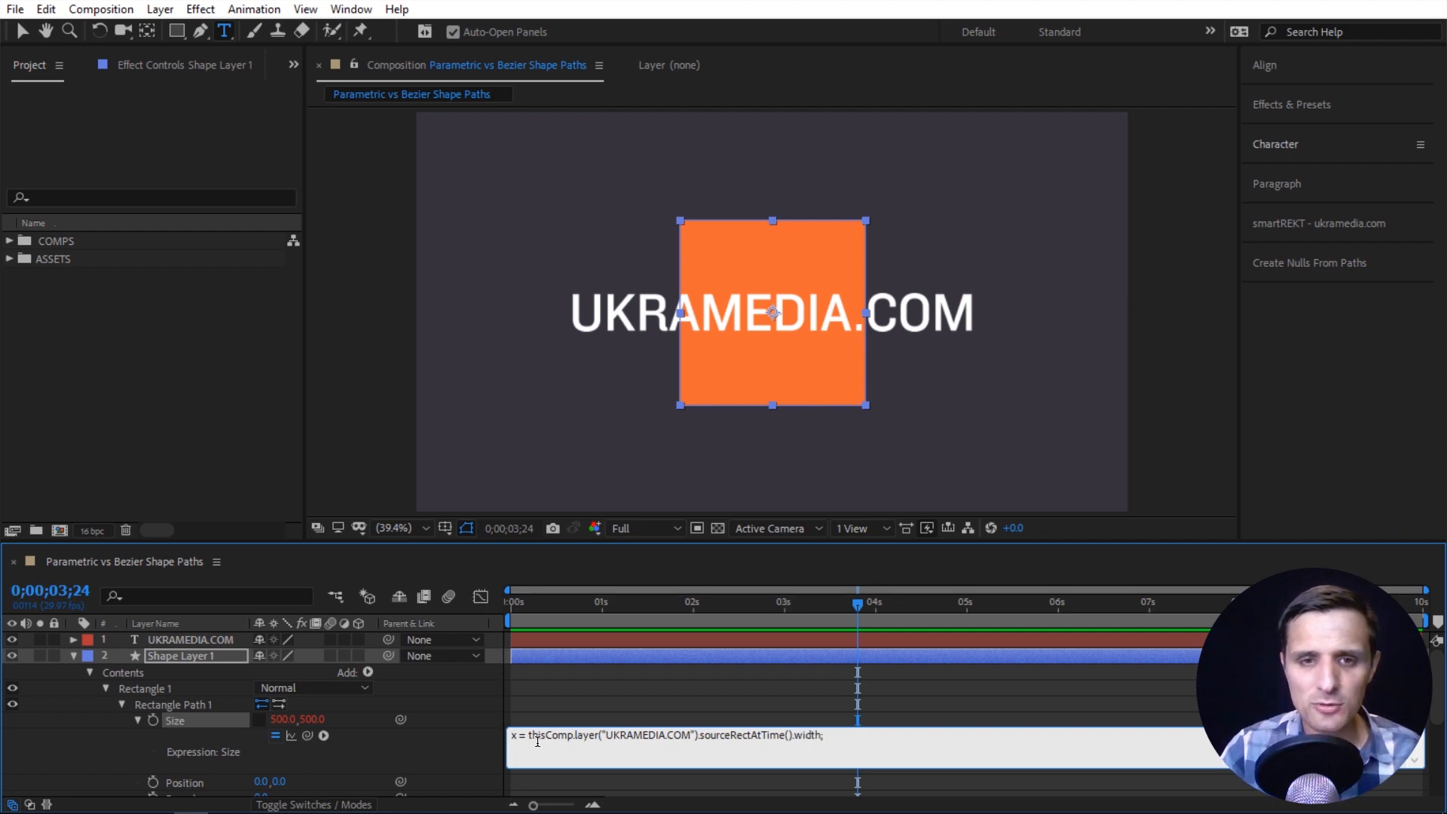
# Duplicate the x line of the Size expression, renaming the variable to y and changing width to height.
pyautogui.hotkey('ctrl', 'a')
pyautogui.hotkey('ctrl', 'c')
pyautogui.click(835, 734)
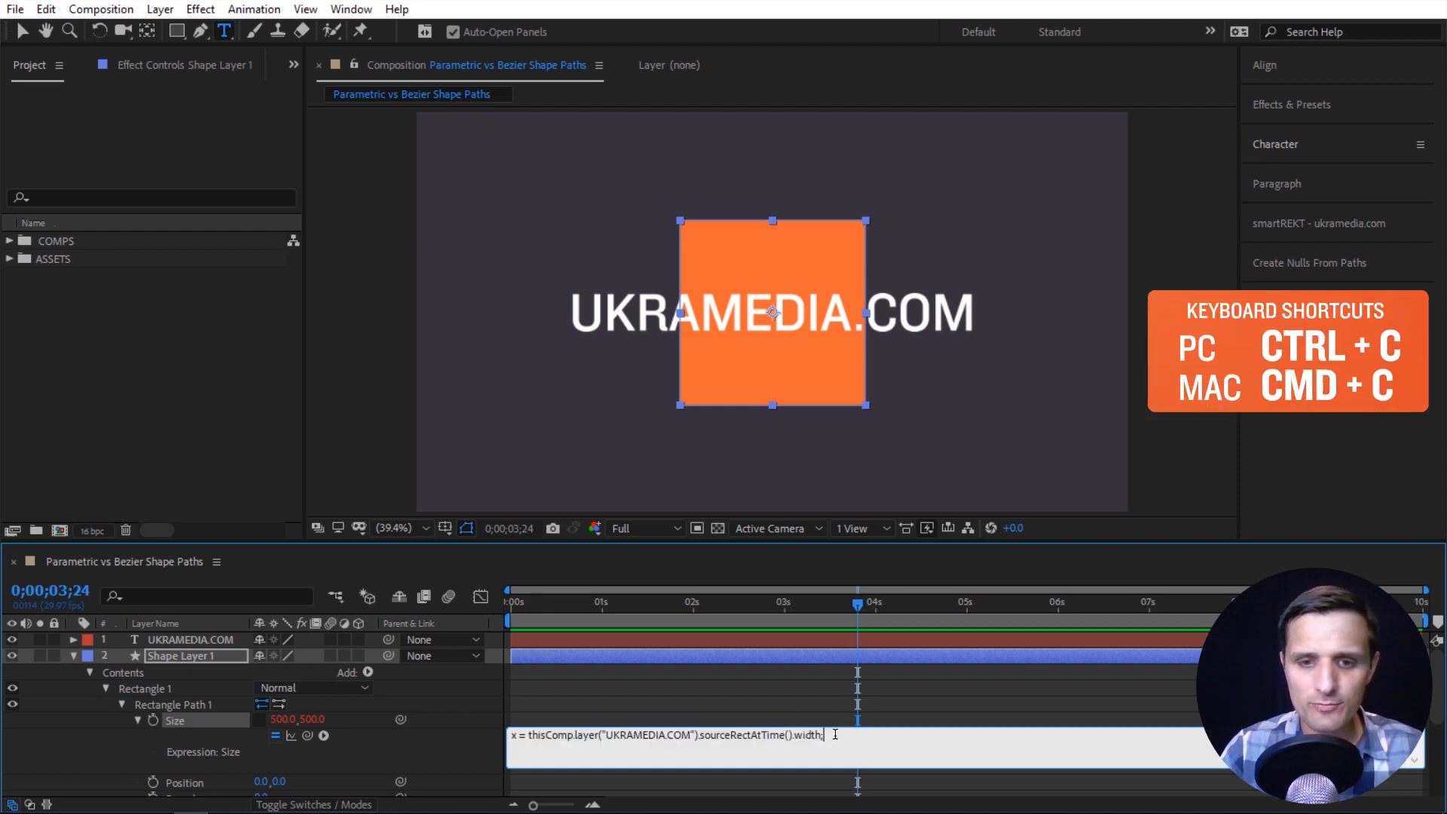
pyautogui.press('Return')
pyautogui.hotkey('ctrl', 'v')
pyautogui.moveTo(520, 749); pyautogui.dragTo(506, 749)
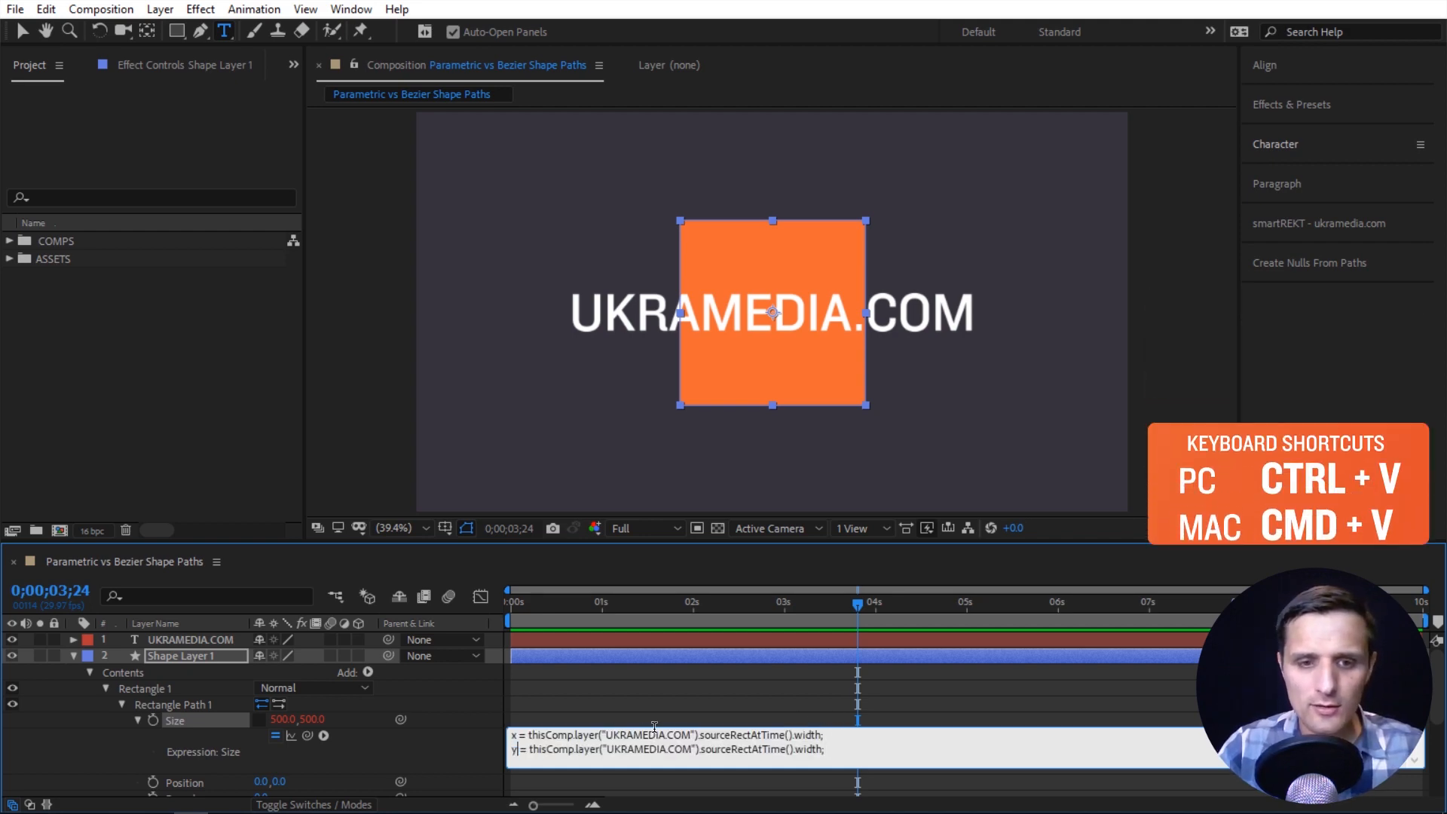
pyautogui.write('y')
pyautogui.moveTo(823, 749); pyautogui.dragTo(793, 748)
pyautogui.write('height')
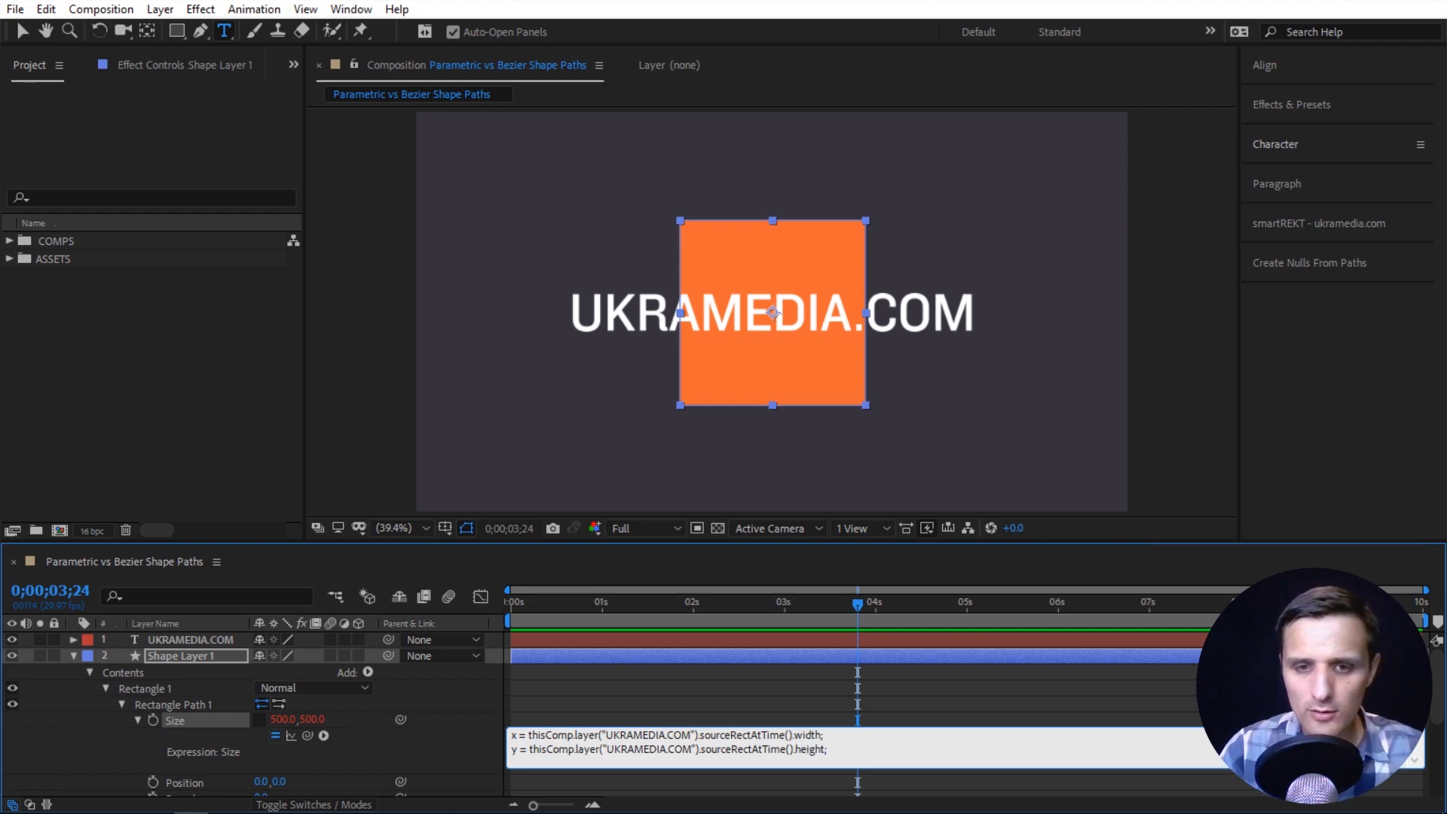
pyautogui.write(';')
# Complete the Size expression with the output line [x, y] and apply it.
pyautogui.press('Return')
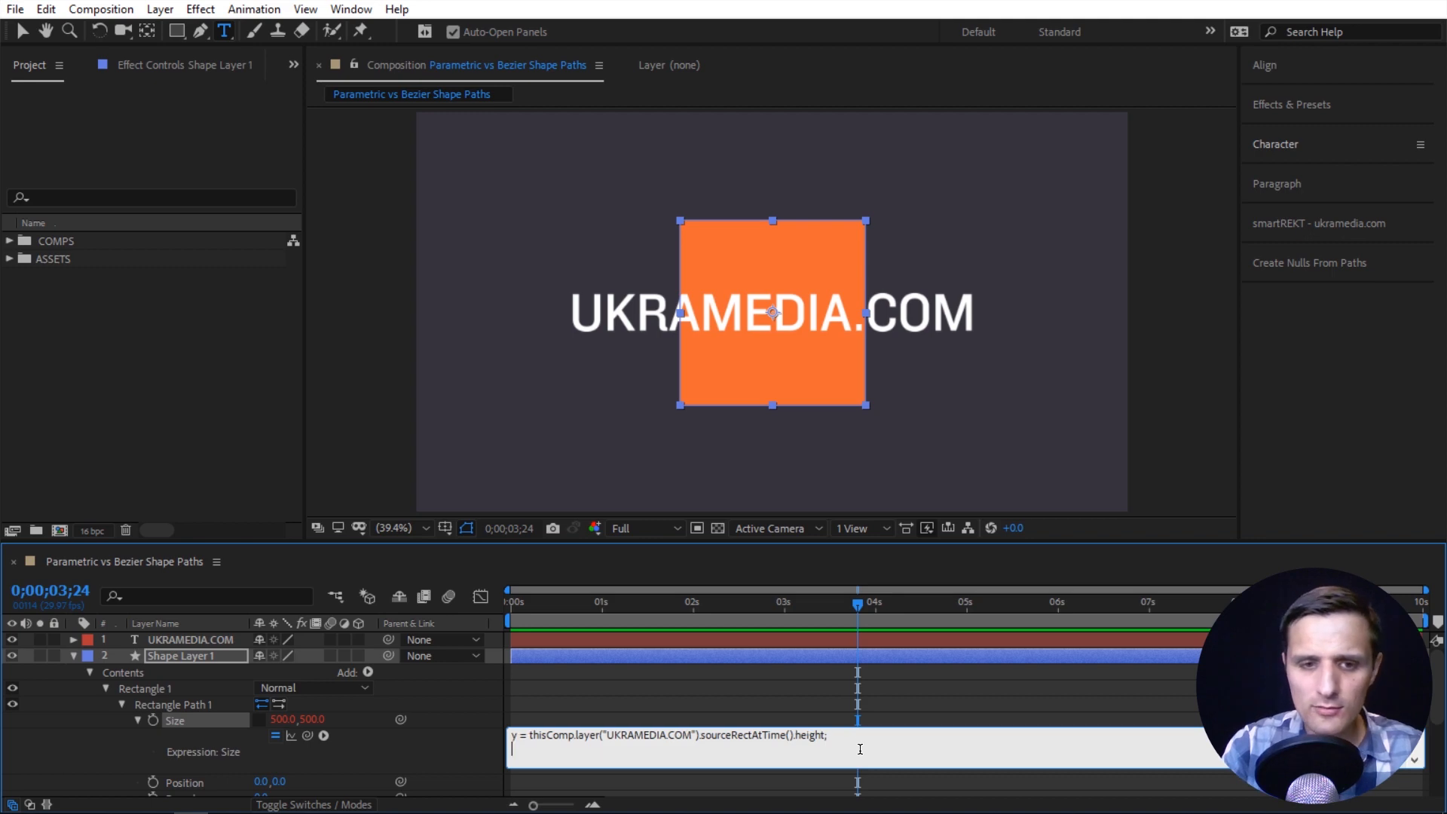
pyautogui.write('[x, y')
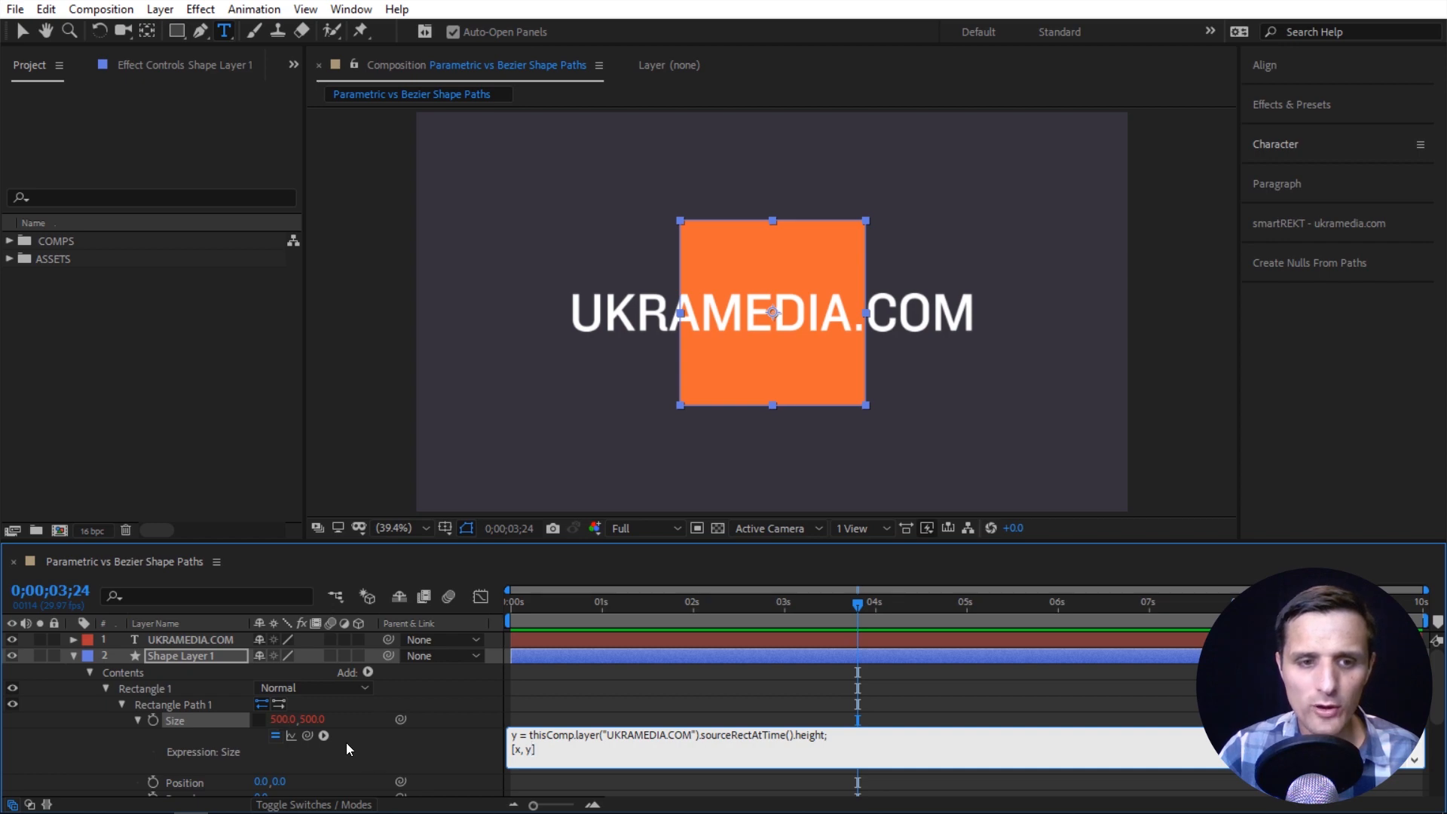
pyautogui.scroll(1, 617, 745)
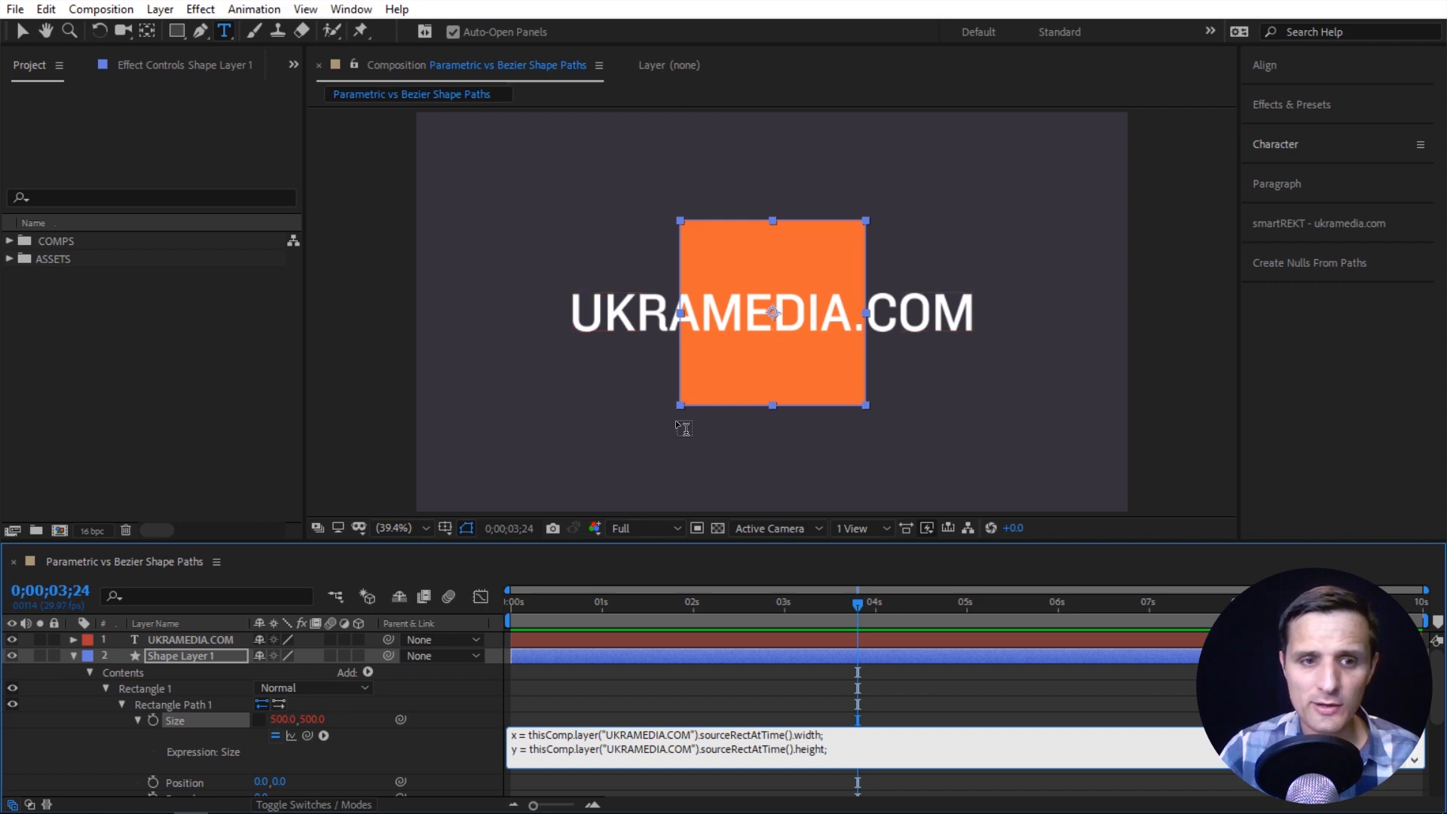
pyautogui.click(485, 713)
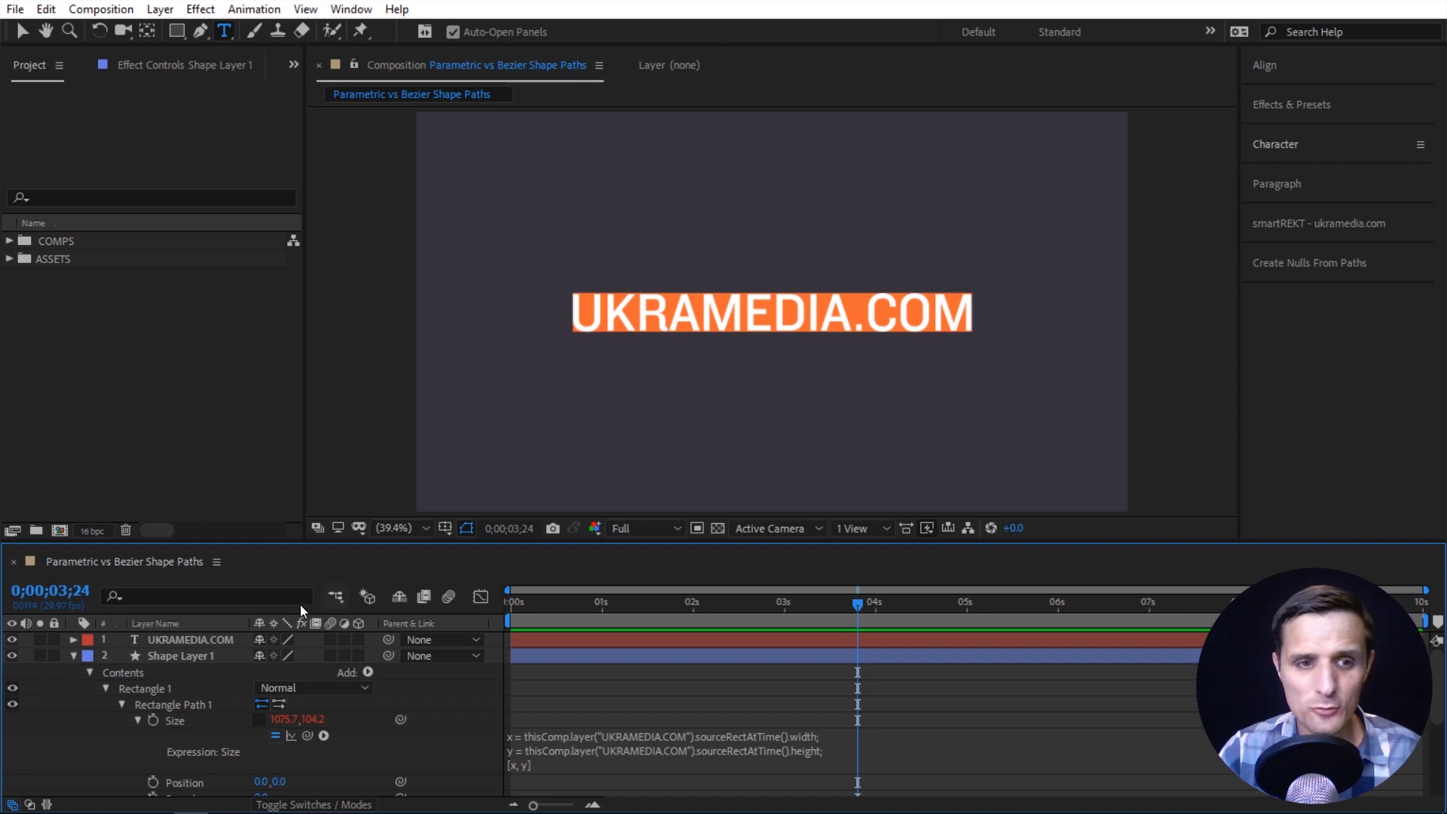
# Test the rectangle's automatic sizing by retyping the text layer as UKRAMEDIA and extending it to UKRAMEDIA.COM.
pyautogui.doubleClick(200, 642)
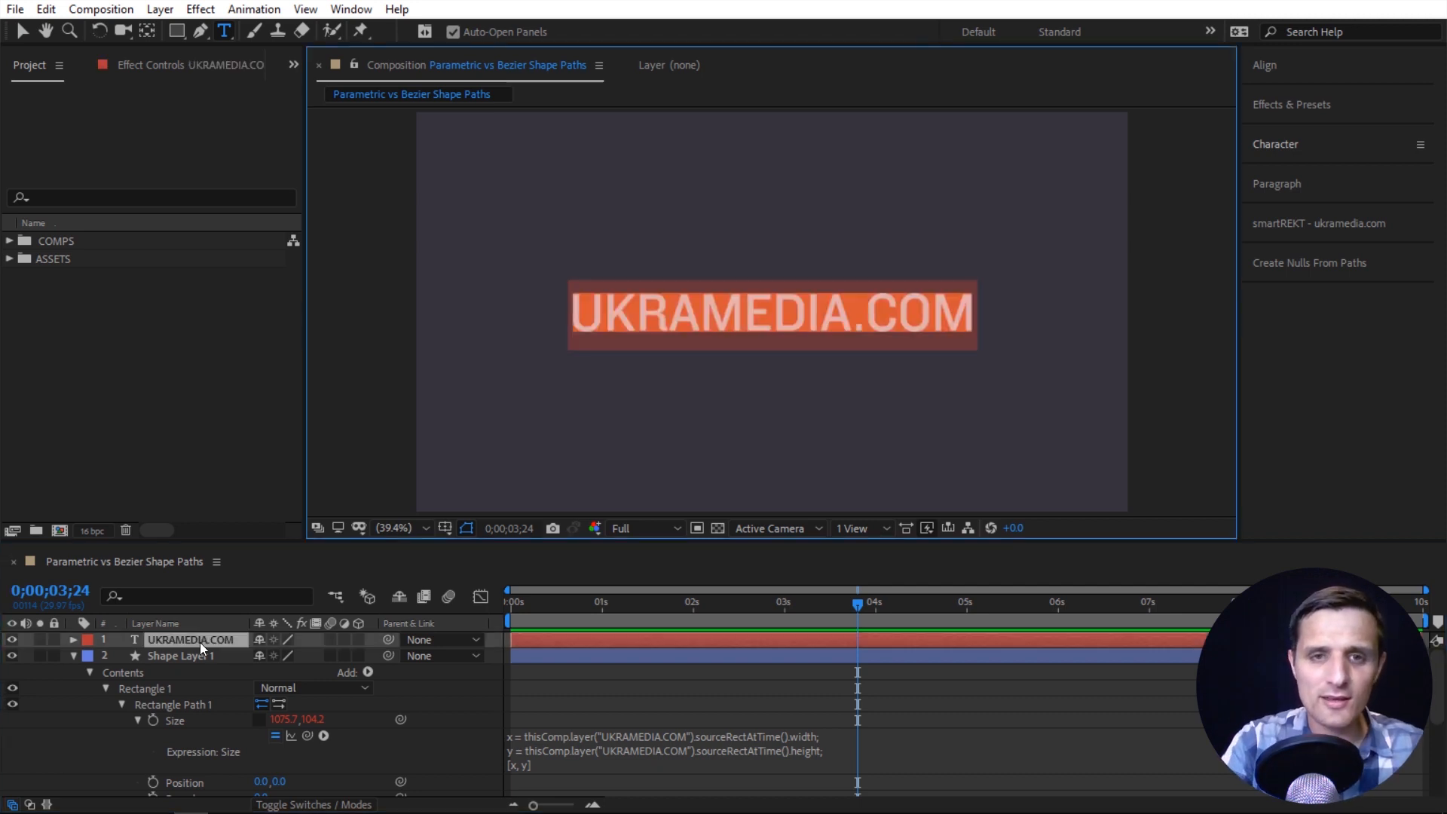
pyautogui.write('UKRAMEDIA')
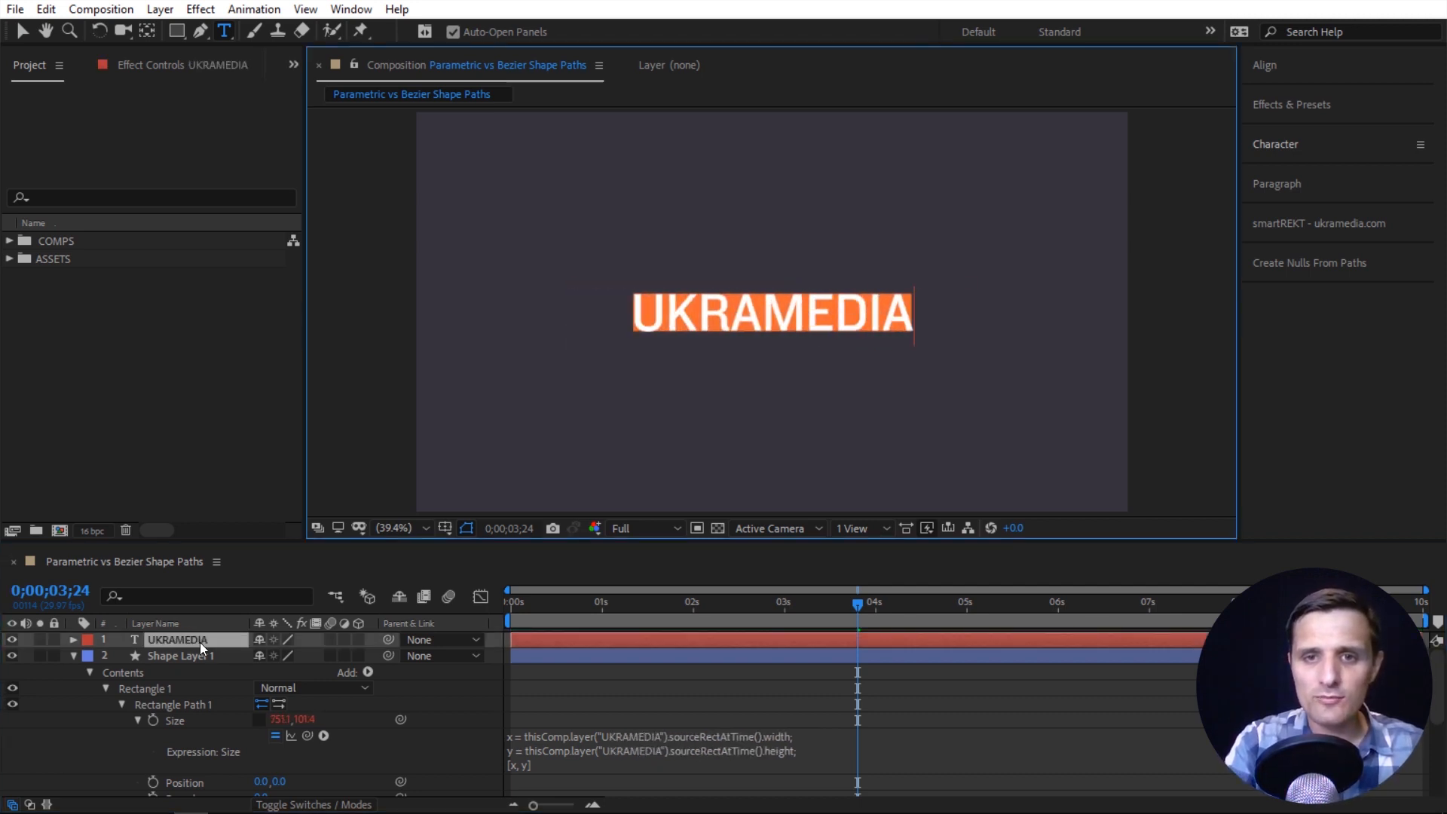
pyautogui.write('.COM')
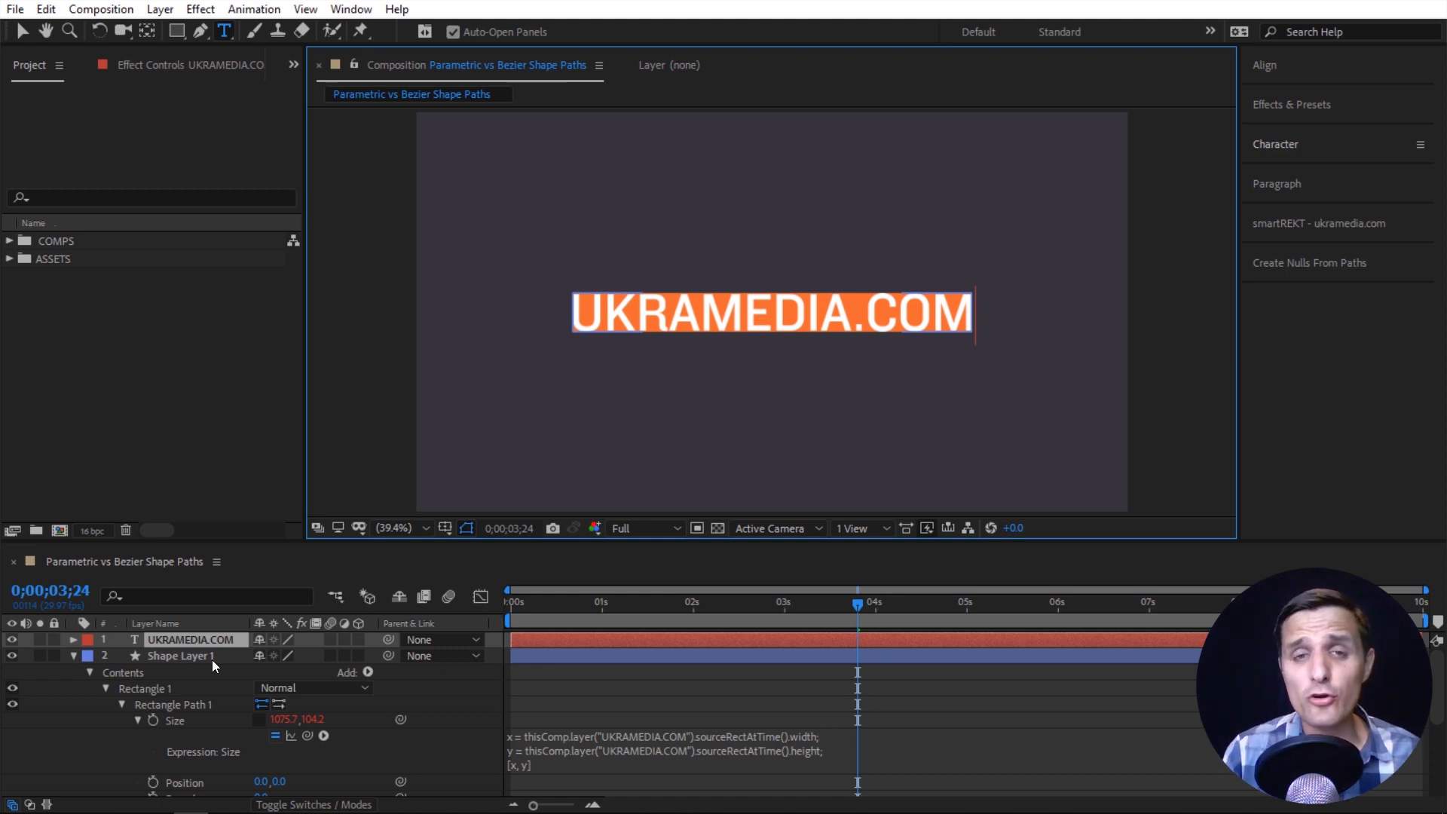
# Delete both the UKRAMEDIA.COM text layer and Shape Layer 1 from the composition.
pyautogui.click(215, 662)
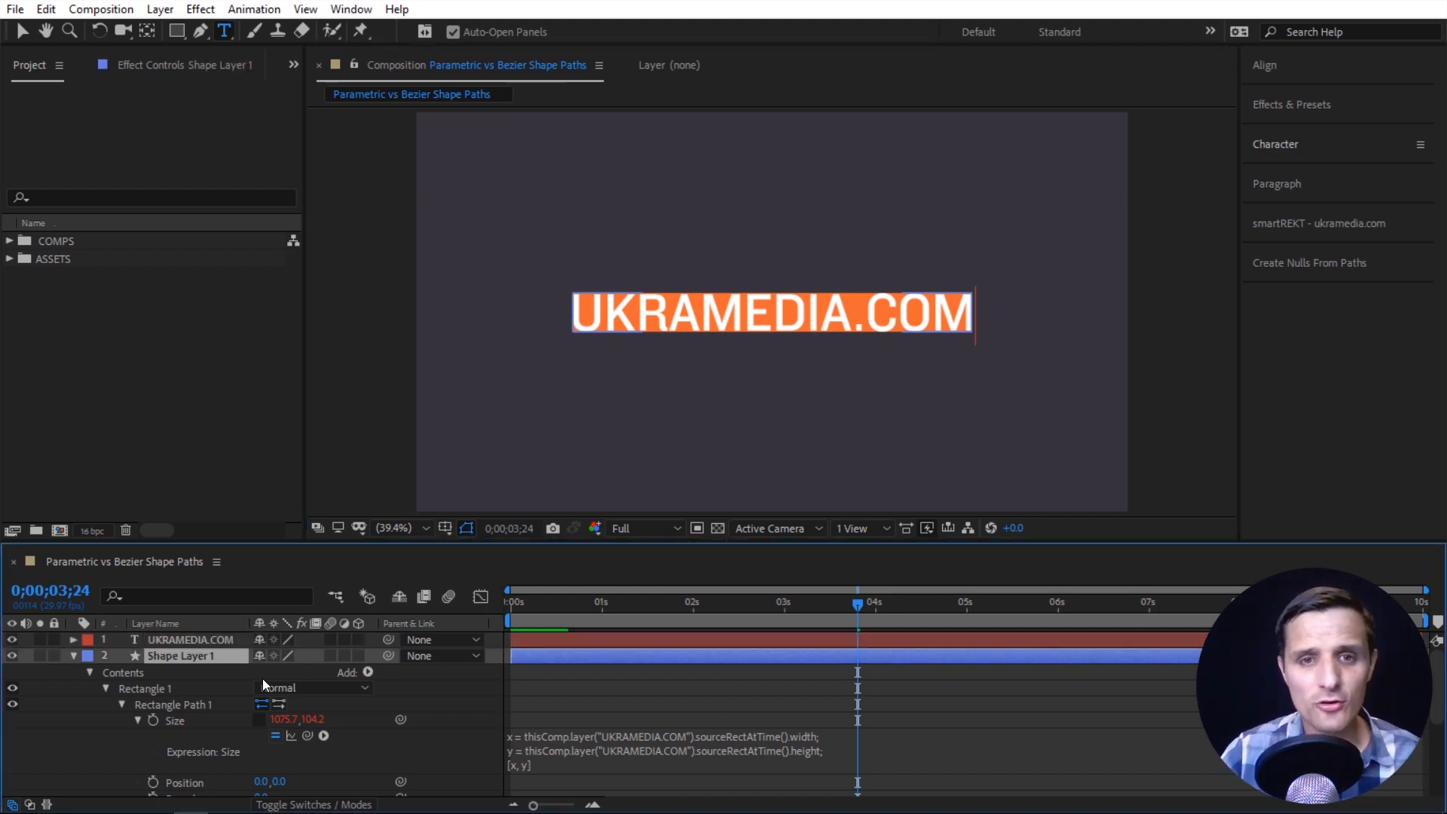
pyautogui.keyDown('shift'); pyautogui.click(222, 642); pyautogui.keyUp('shift')
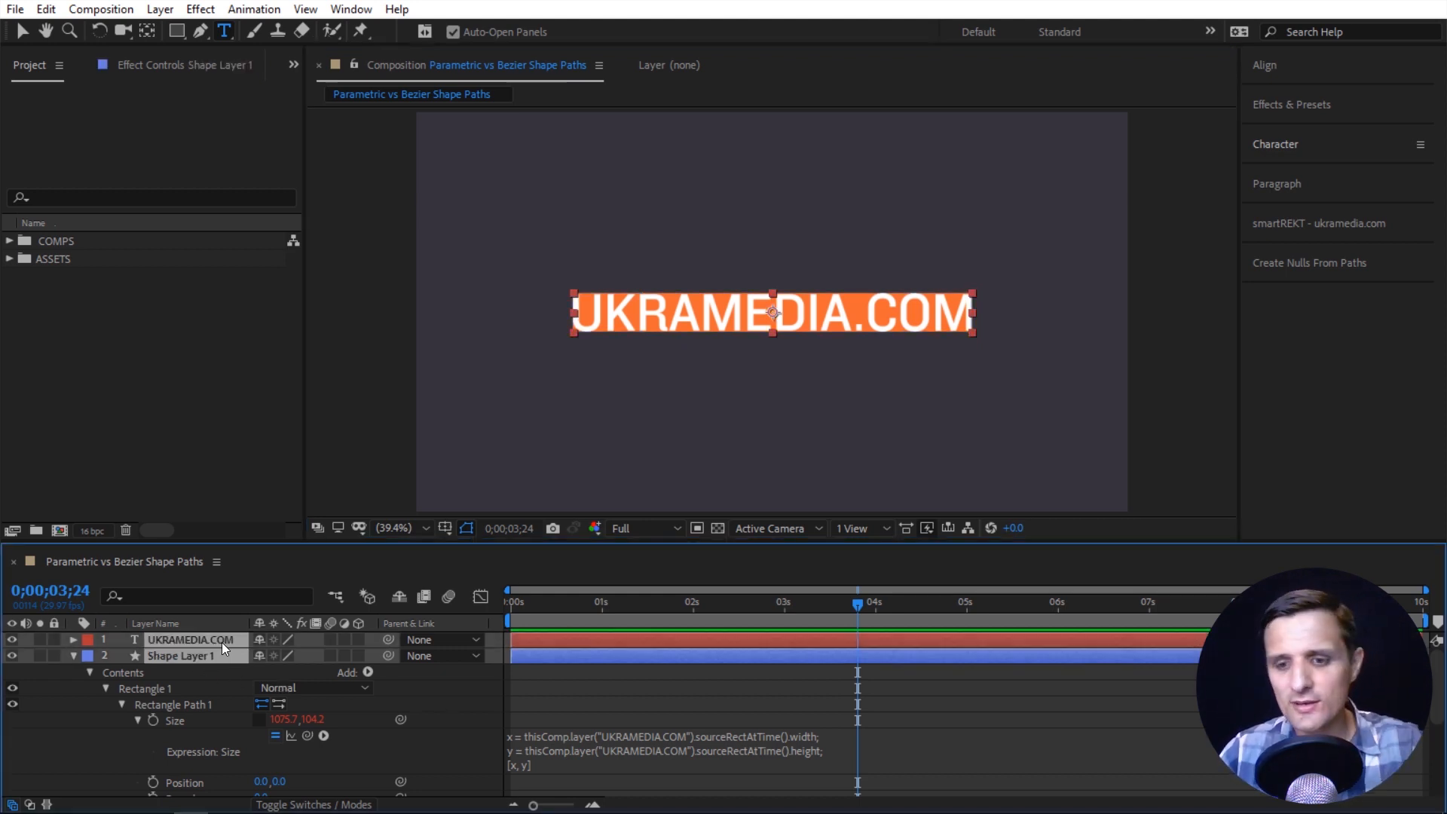
pyautogui.press('Delete')
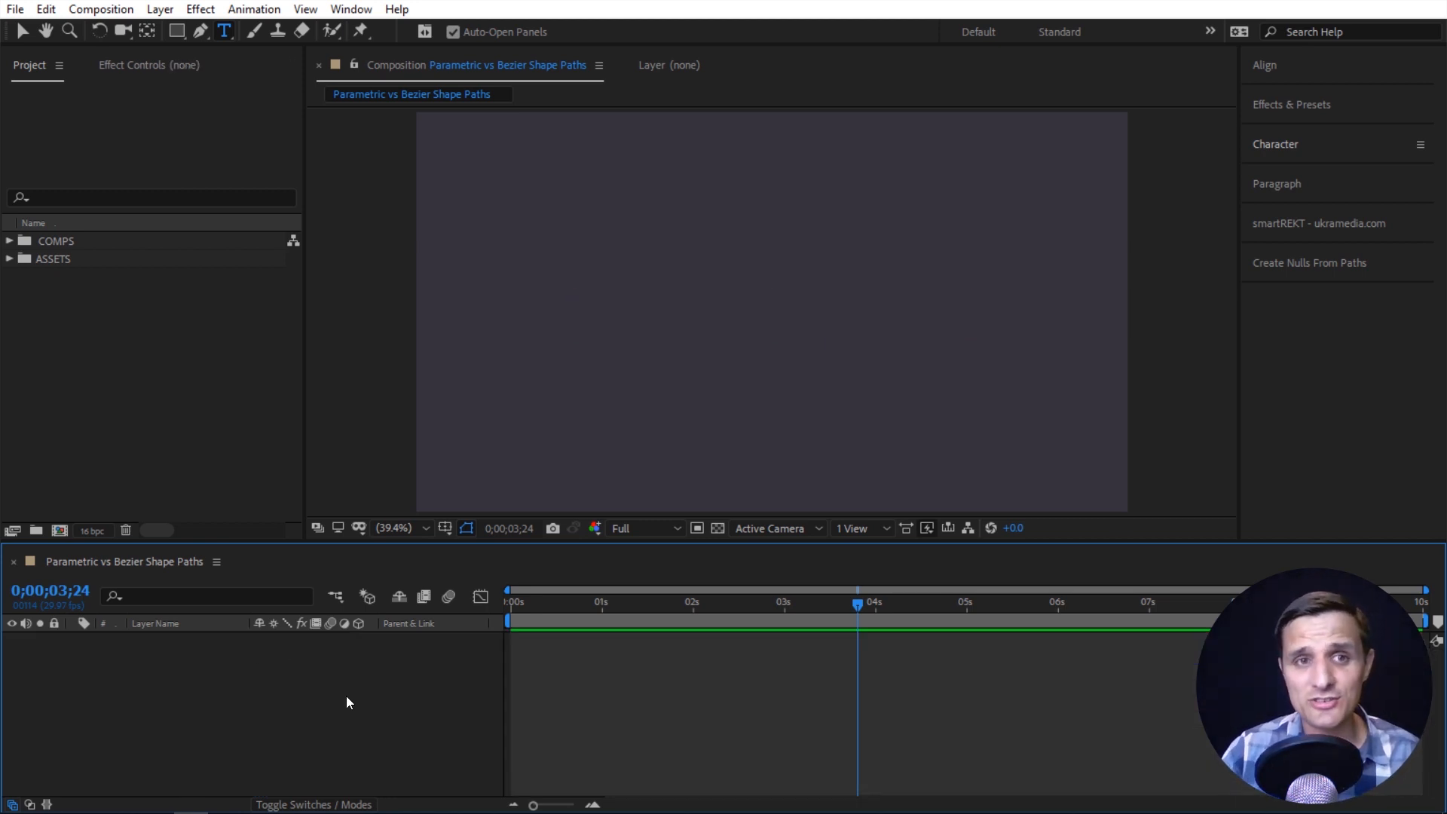
# Draw a five-pointed star with an outer radius of about 312 slightly left of the composition's center, and center its anchor point.
pyautogui.click(176, 31)
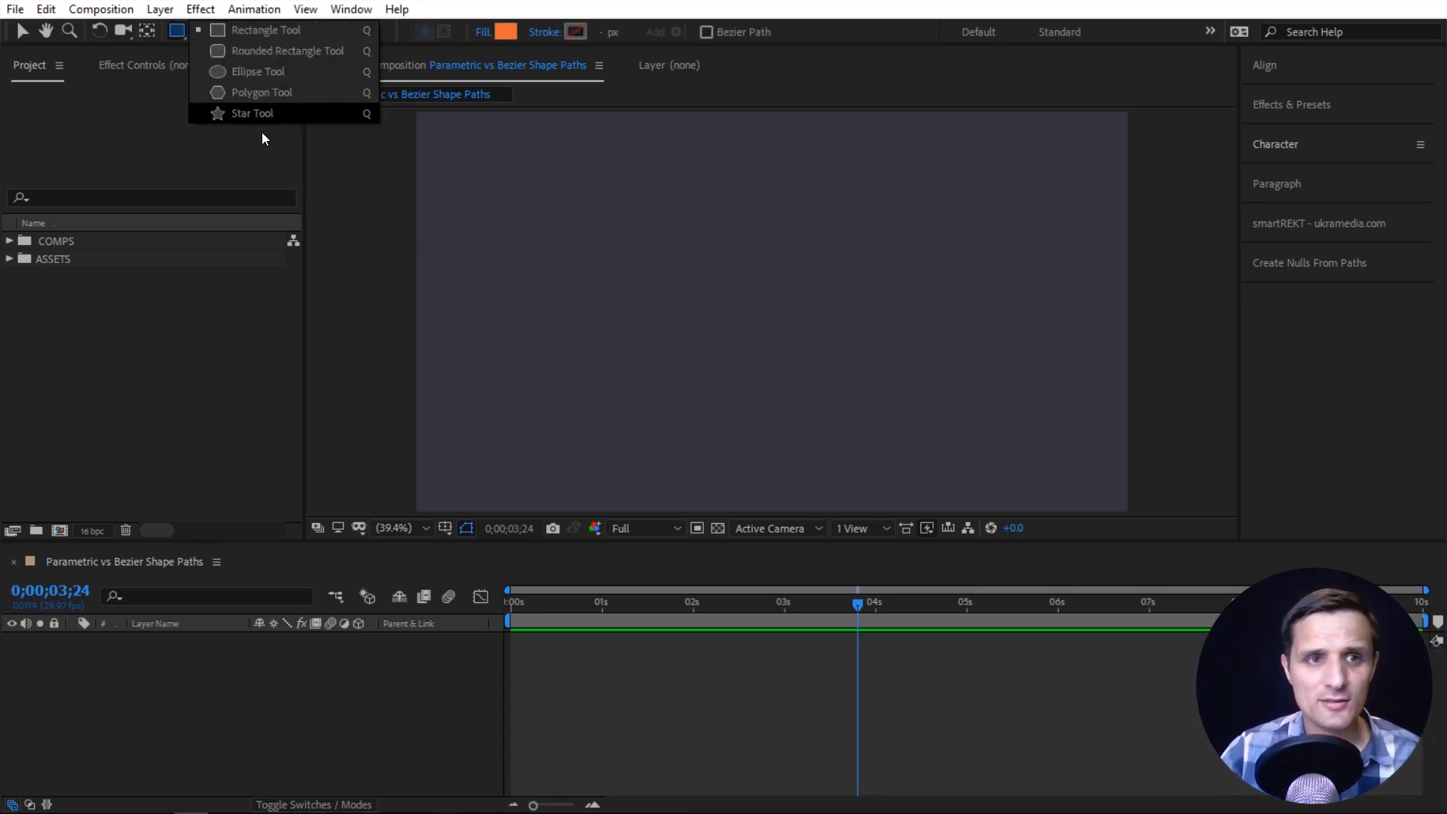
pyautogui.click(252, 119)
pyautogui.moveTo(694, 283); pyautogui.dragTo(760, 376)
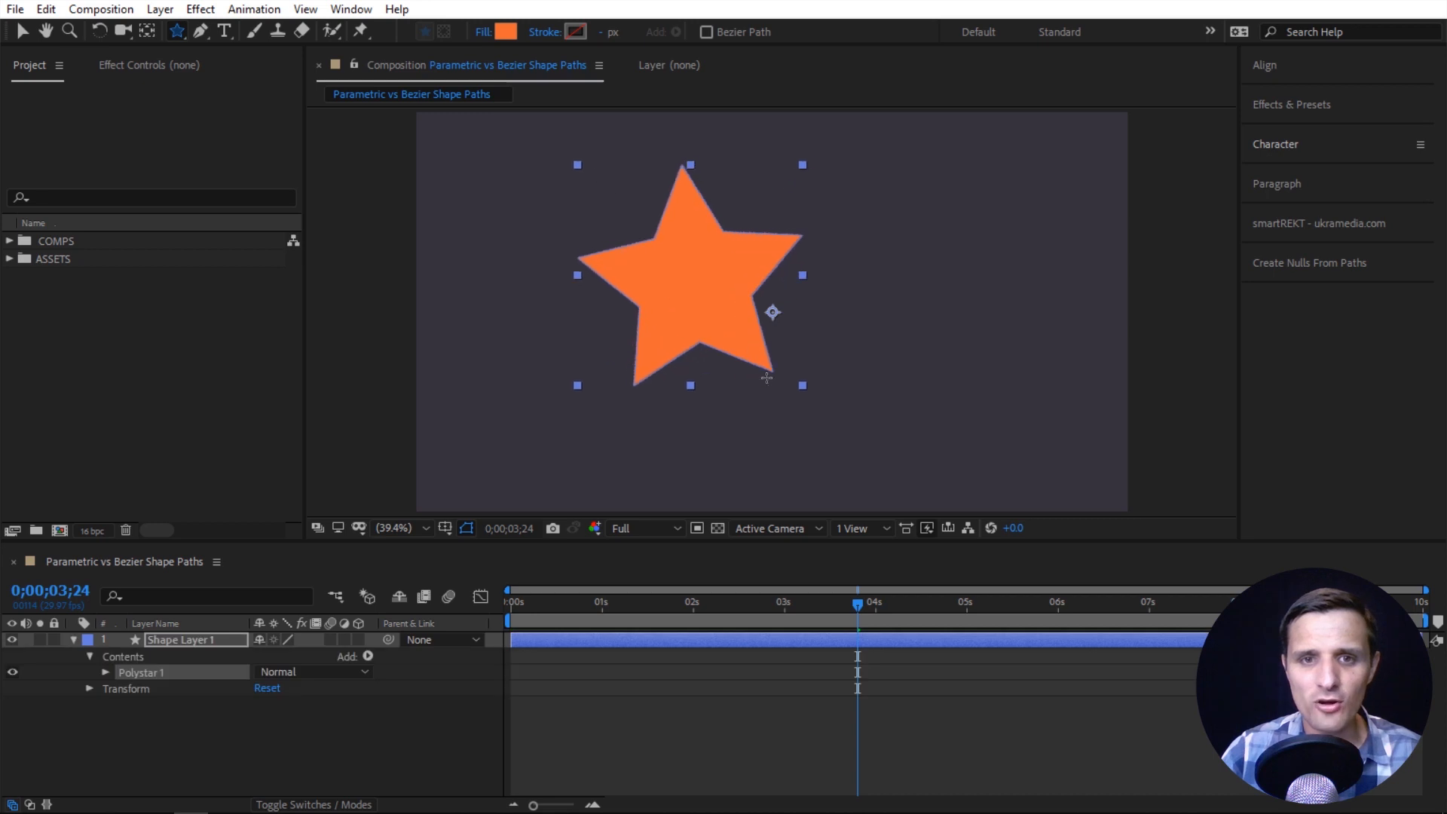
pyautogui.hotkey('ctrl', 'alt', 'Home')
# Reveal the parametric properties of Polystar Path 1 and convert it to a Bezier path.
pyautogui.click(107, 673)
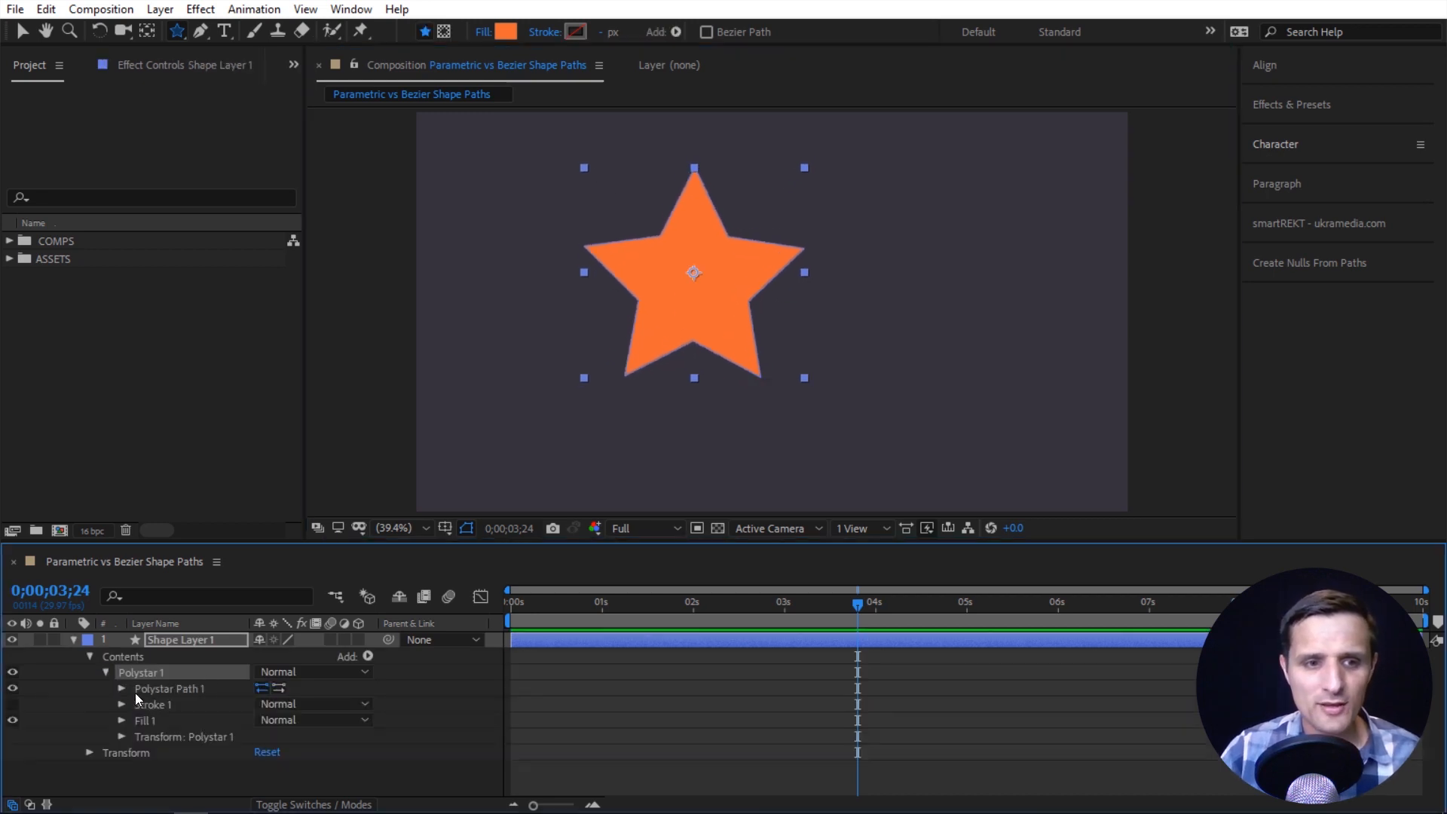
pyautogui.click(129, 691)
pyautogui.click(122, 688)
pyautogui.scroll(-1, 178, 721)
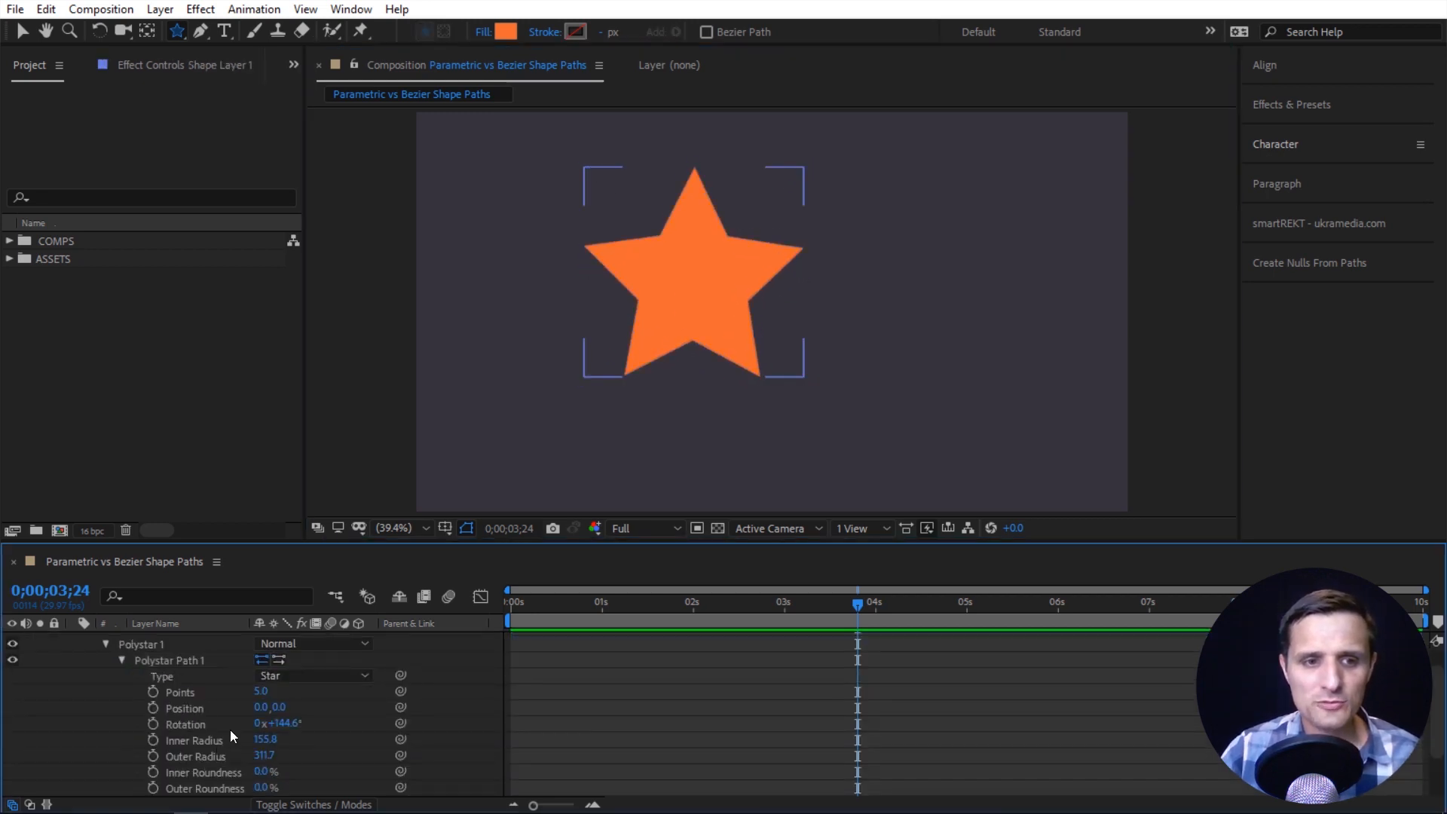
pyautogui.rightClick(186, 660)
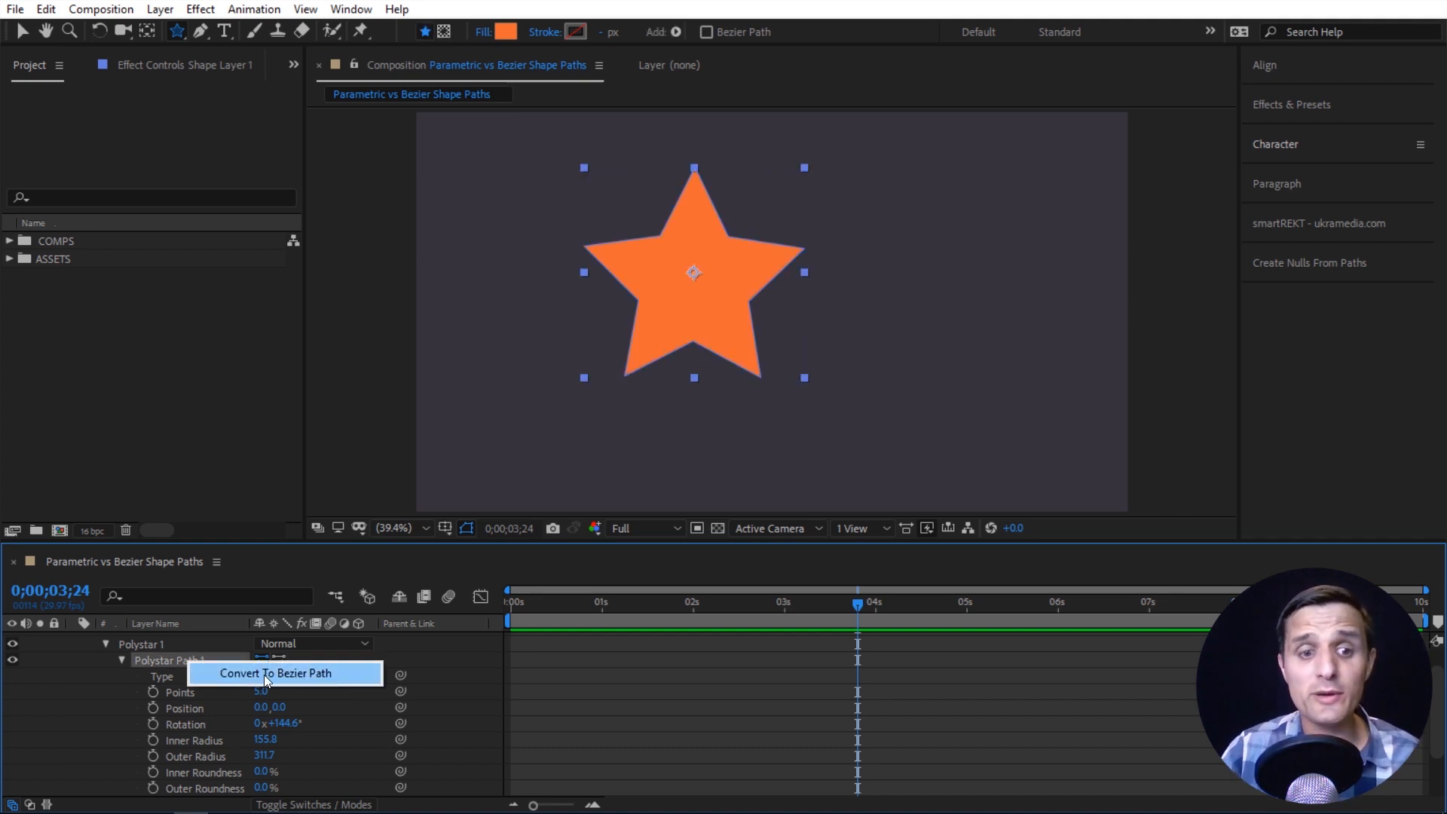
pyautogui.click(273, 672)
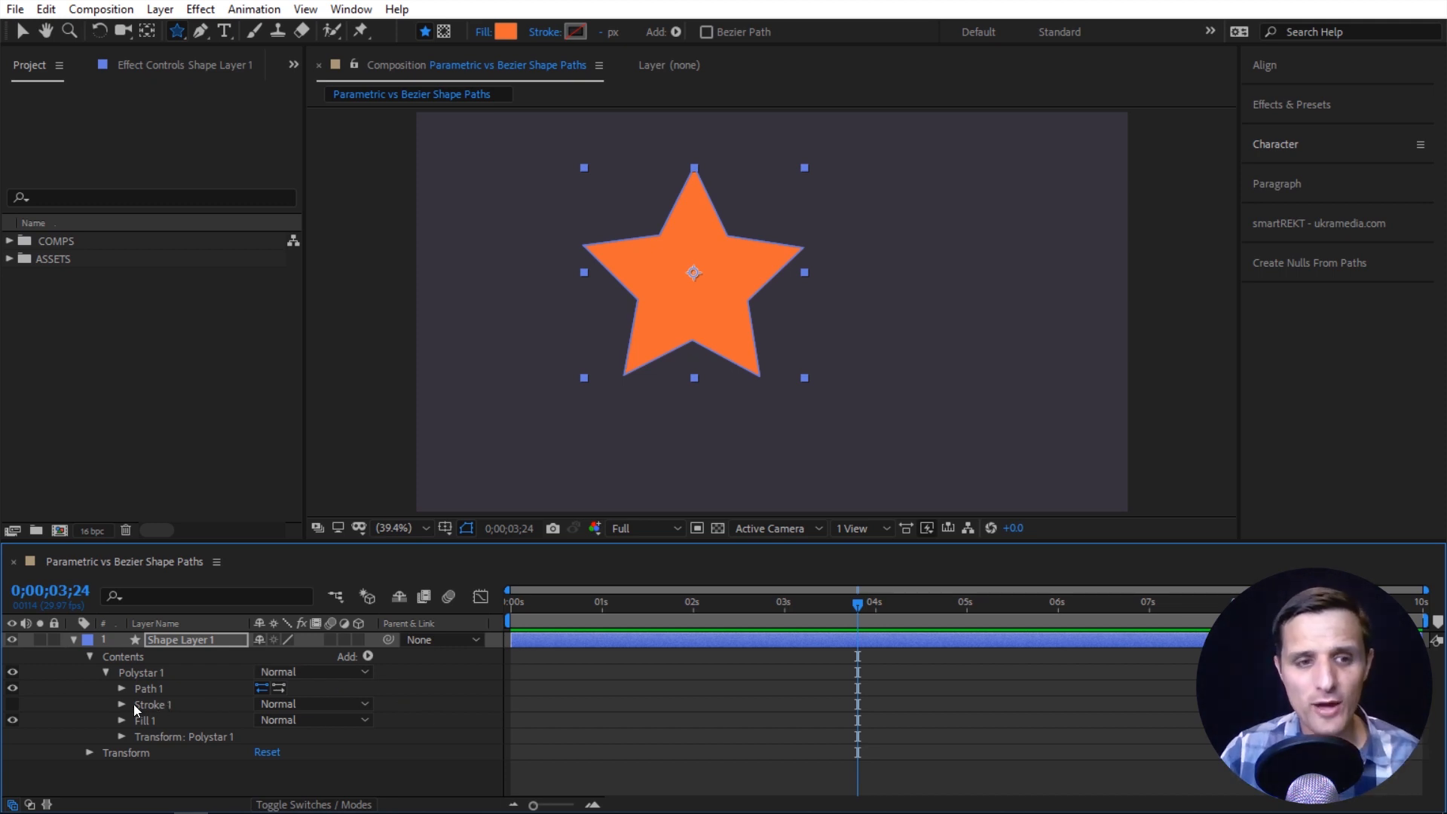
# Reveal the converted Path property, try moving the star's bottom inner vertex slightly down, and undo the move.
pyautogui.click(122, 689)
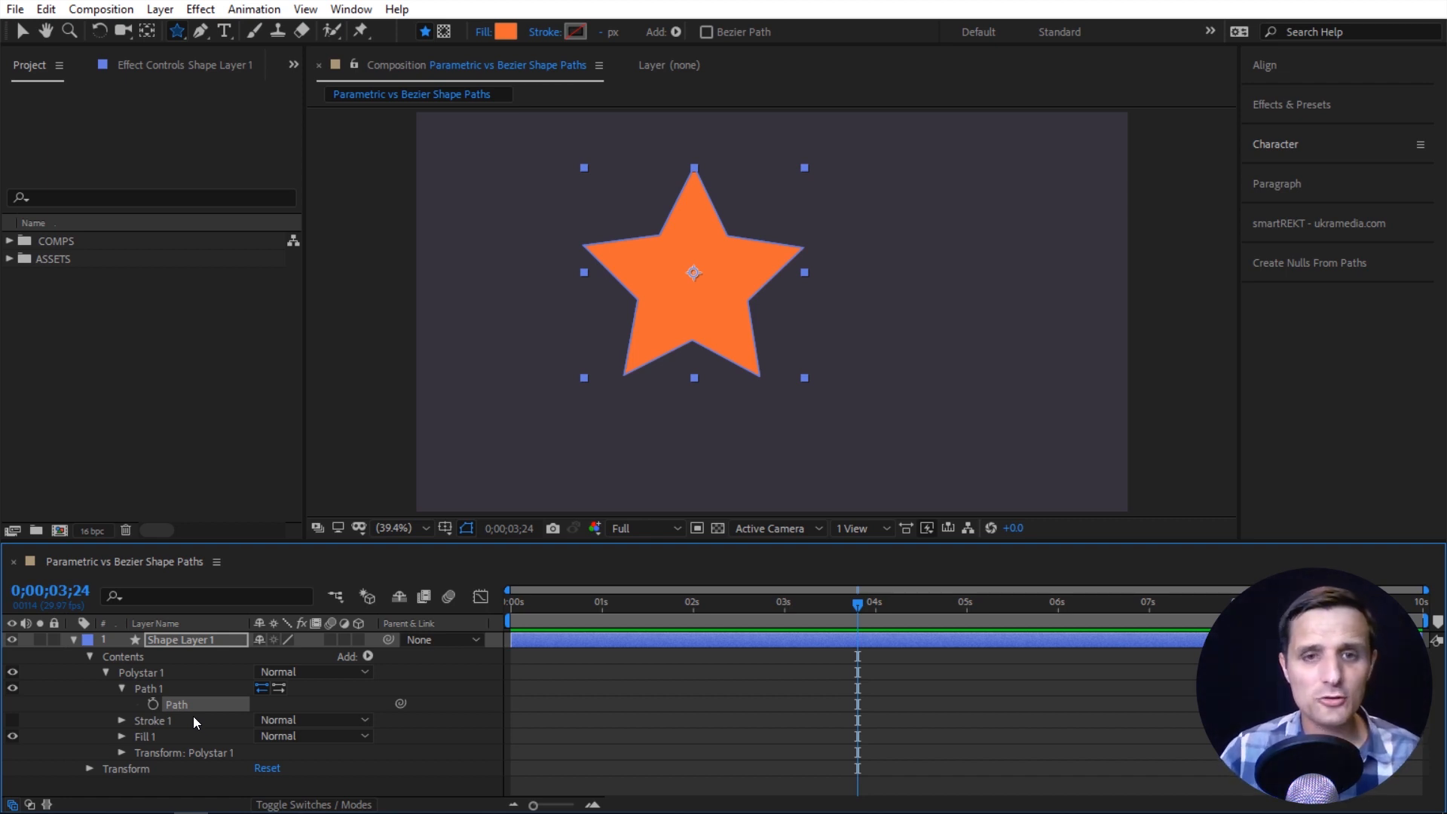
pyautogui.press('v')
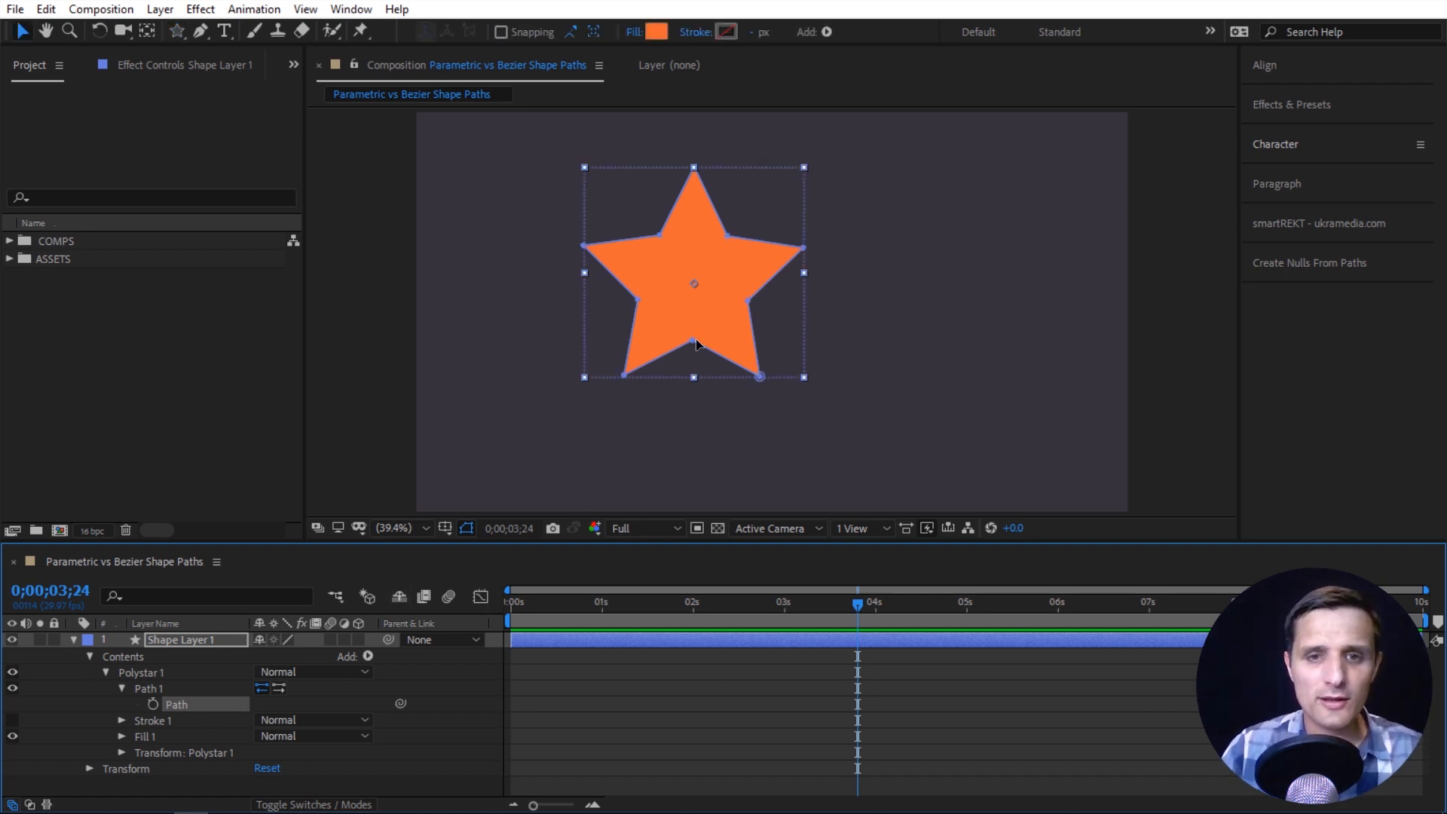
pyautogui.click(692, 343)
pyautogui.moveTo(691, 343); pyautogui.dragTo(693, 358)
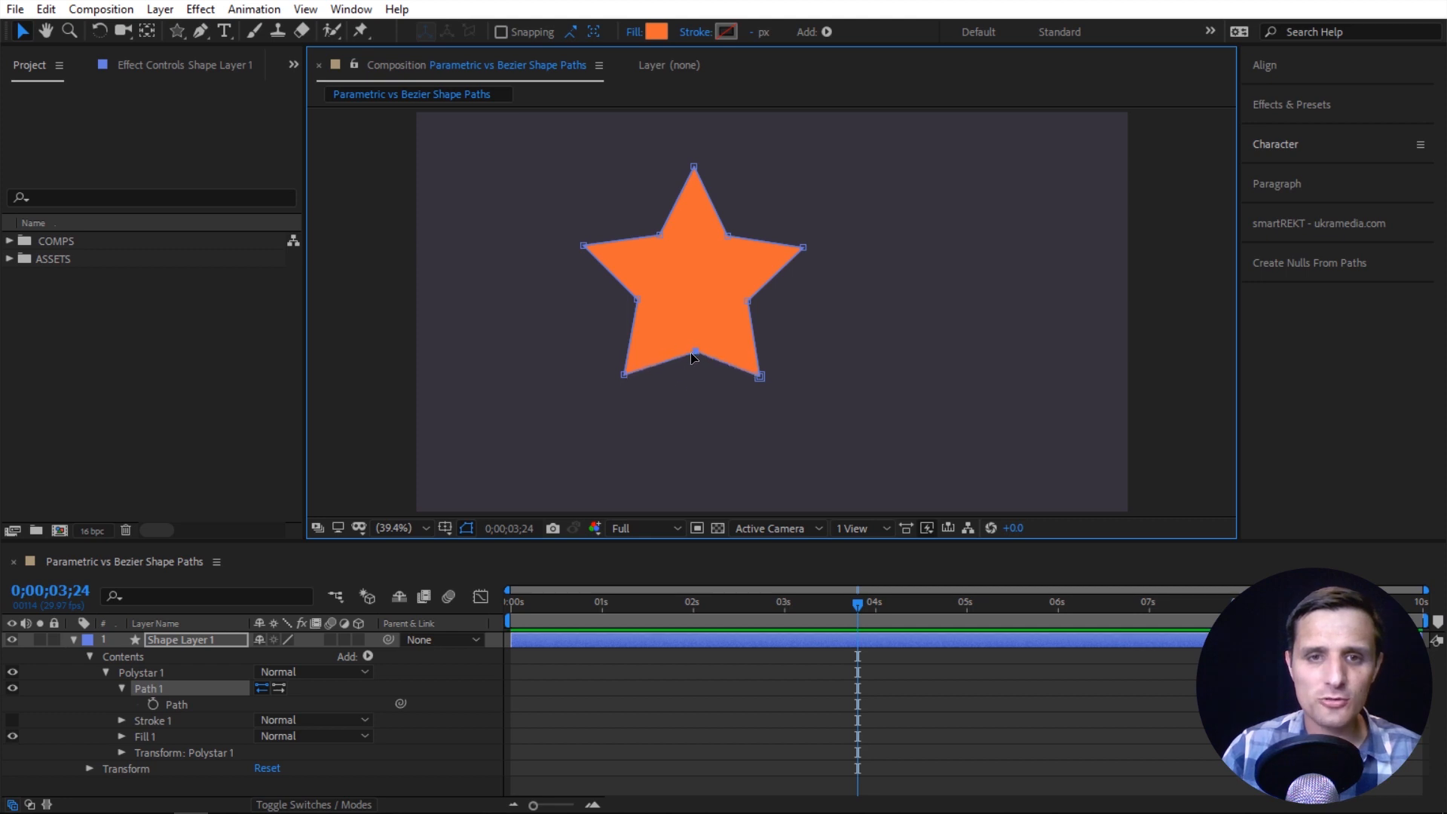
pyautogui.hotkey('ctrl', 'z')
# Start keyframing the star's Path at 0;00;03;24 and pull its bottom inner vertex down level with the lower tips at 0;00;04;15.
pyautogui.click(153, 704)
pyautogui.moveTo(867, 613); pyautogui.dragTo(921, 607)
pyautogui.click(698, 355)
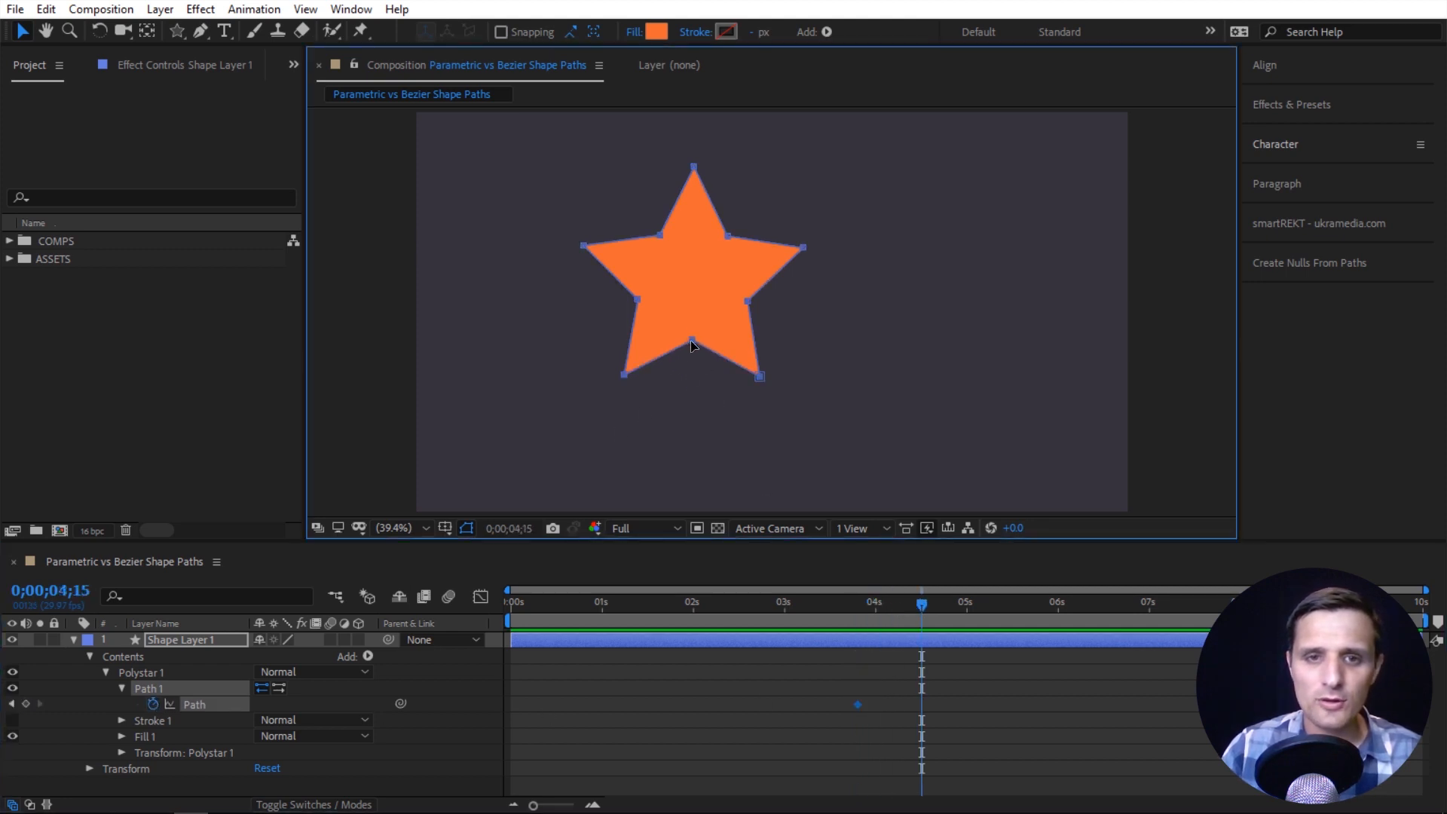
pyautogui.click(436, 669)
pyautogui.click(198, 704)
pyautogui.click(694, 348)
pyautogui.moveTo(693, 341); pyautogui.dragTo(690, 380)
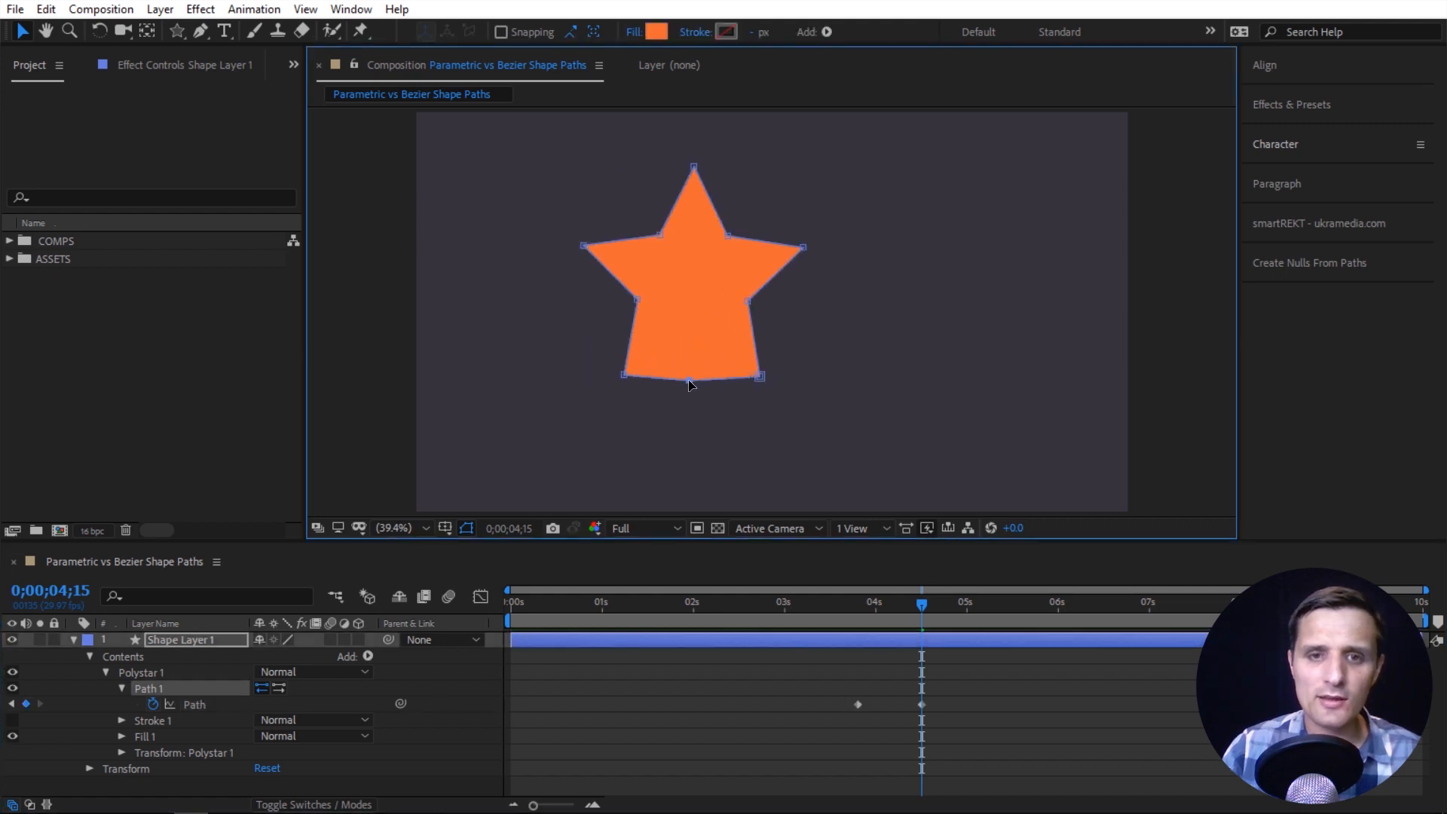
# Pull the four remaining inner vertices outward past the star's edges at 0;00;04;15 and scrub back to preview the path animation.
pyautogui.moveTo(748, 302); pyautogui.dragTo(801, 308)
pyautogui.moveTo(730, 237); pyautogui.dragTo(769, 179)
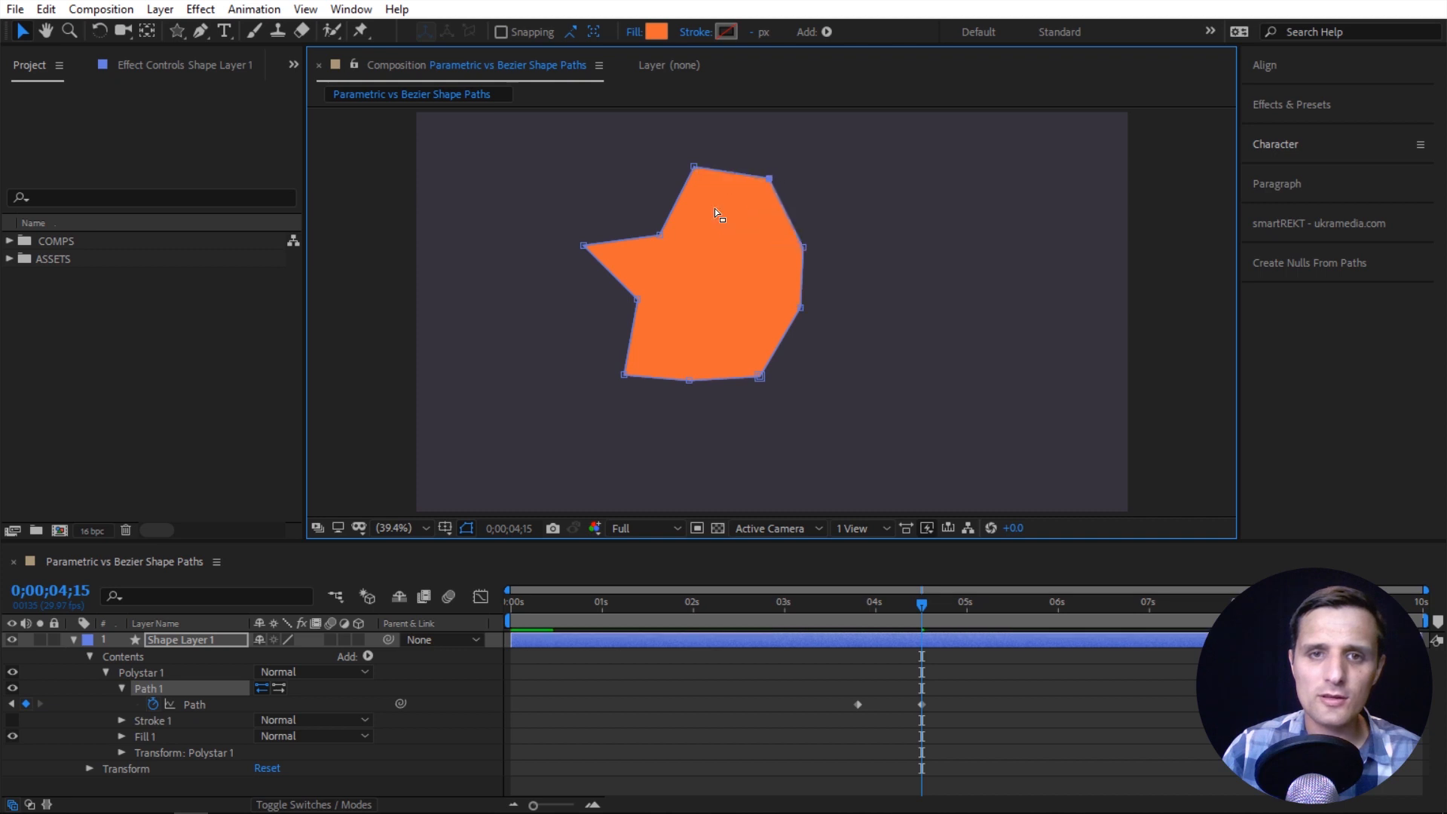
pyautogui.moveTo(660, 234); pyautogui.dragTo(611, 176)
pyautogui.moveTo(637, 299); pyautogui.dragTo(559, 316)
pyautogui.moveTo(920, 606); pyautogui.dragTo(845, 616)
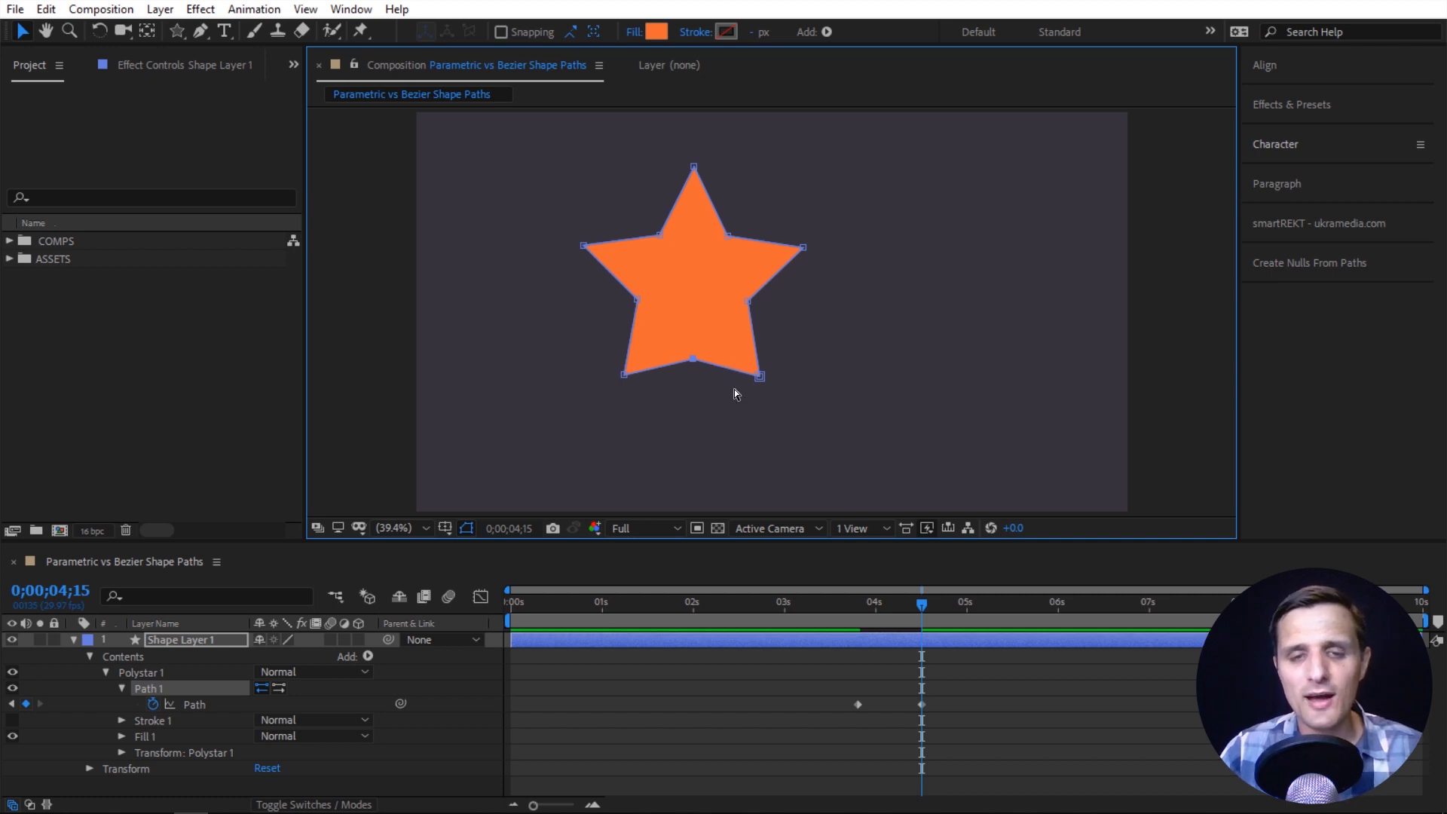
# Undo the bottom vertex change, then try moving the bottom inner vertex and the lower-right tip, undoing each move.
pyautogui.hotkey('ctrl', 'z')
pyautogui.moveTo(692, 340); pyautogui.dragTo(686, 374)
pyautogui.hotkey('ctrl', 'z')
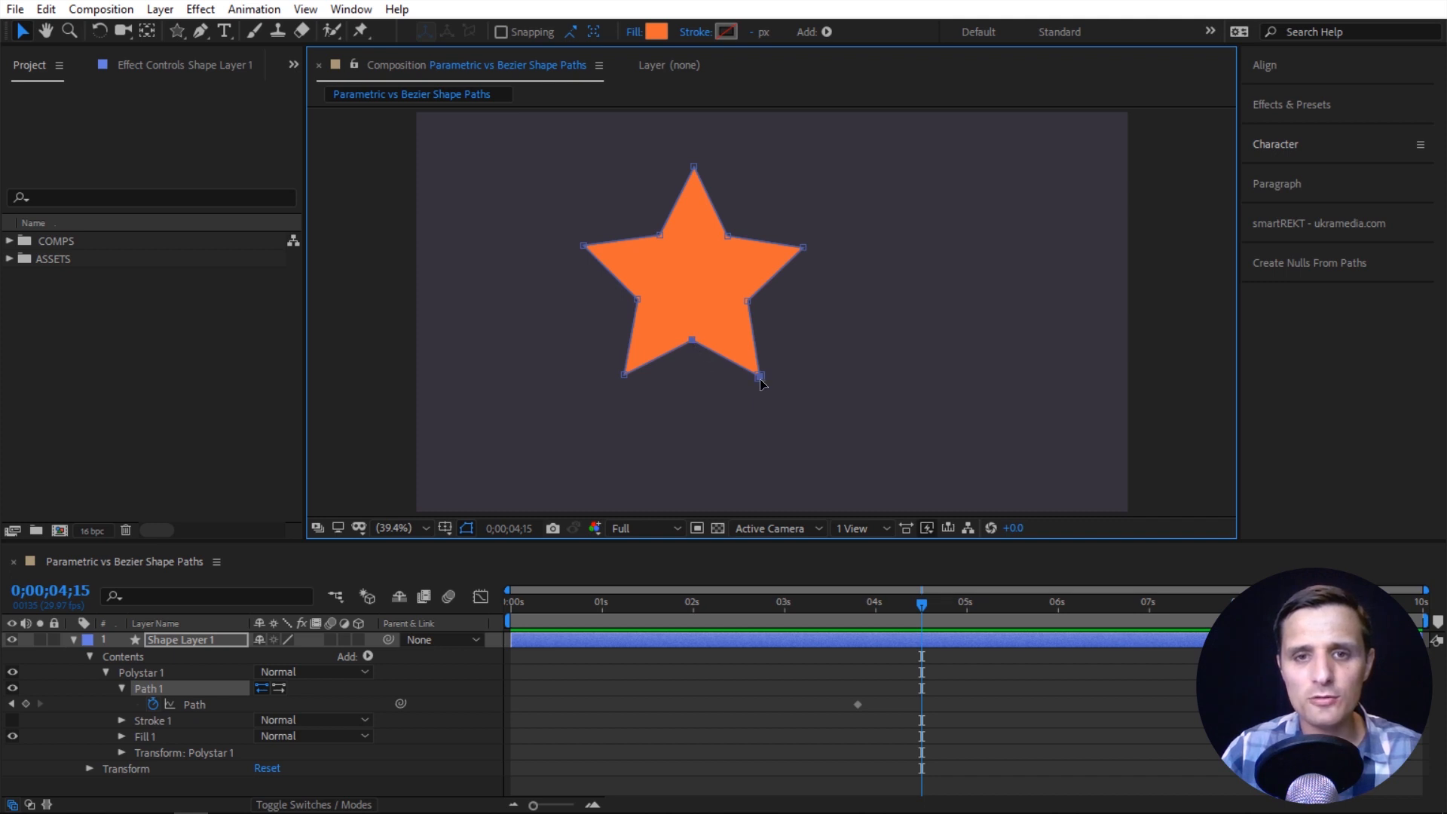
pyautogui.moveTo(760, 376); pyautogui.dragTo(755, 413)
pyautogui.hotkey('ctrl', 'z')
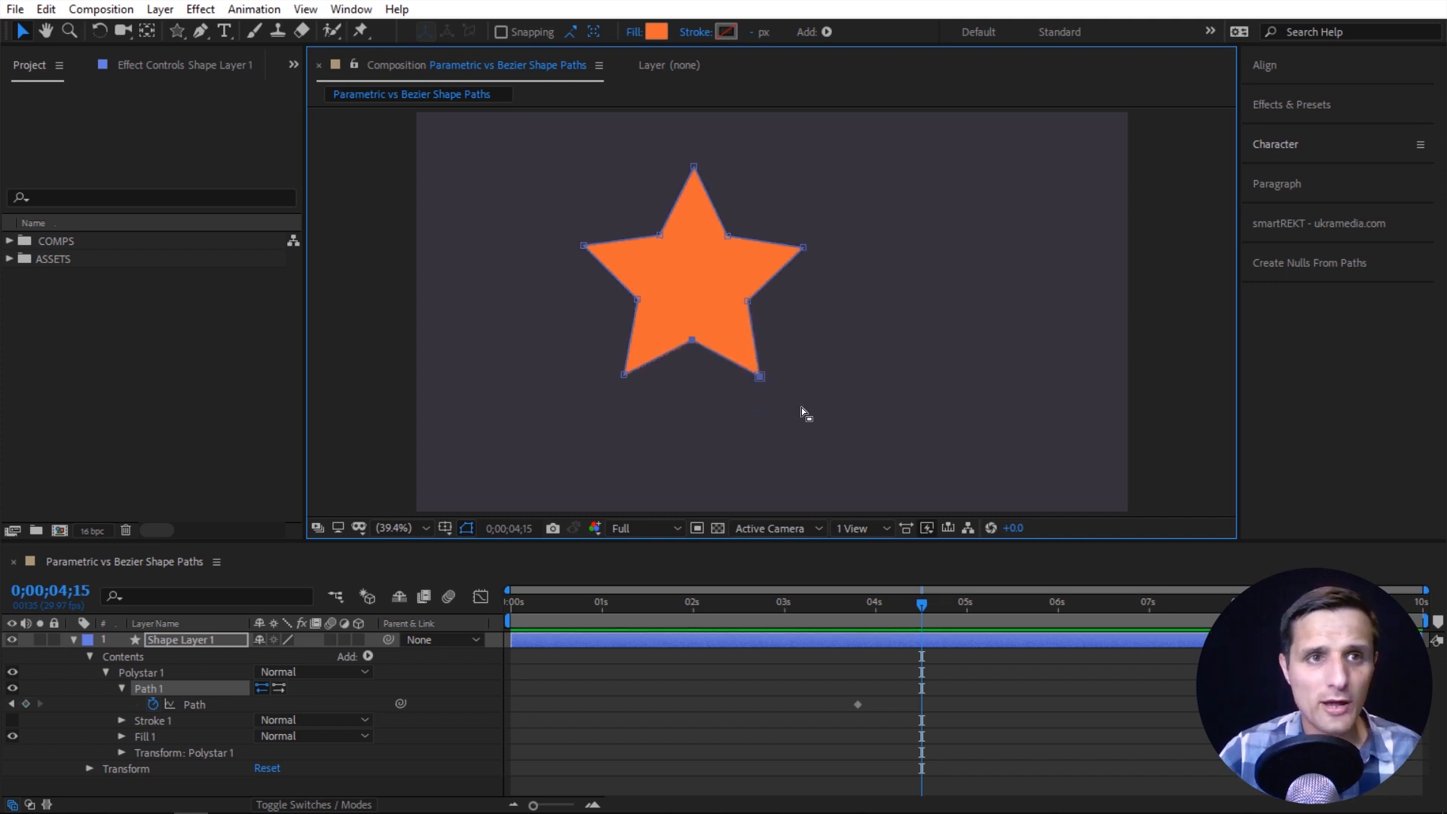
# Open the star's outline by turning off the Closed option of its shape path.
pyautogui.rightClick(712, 320)
pyautogui.moveTo(766, 324)
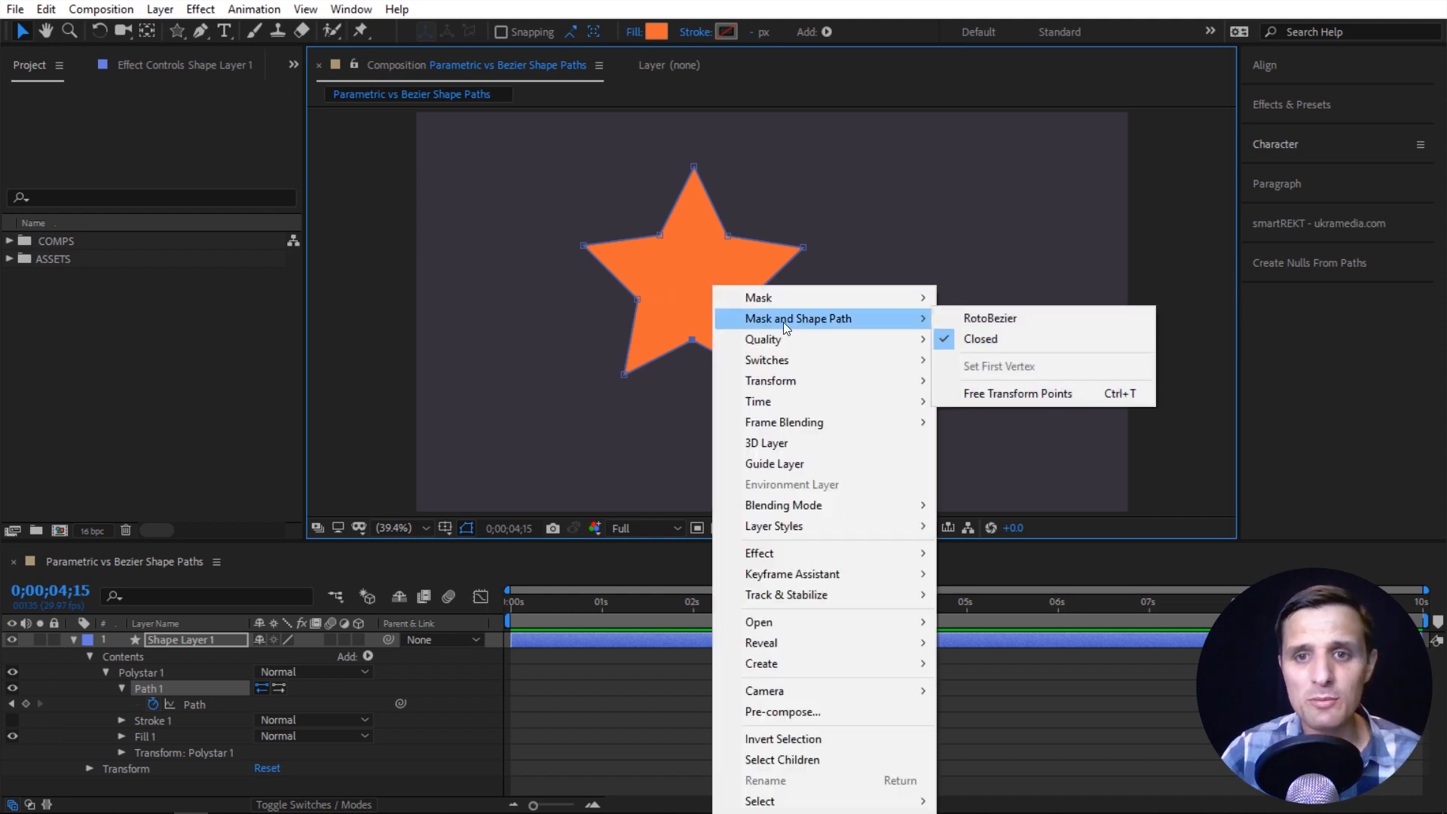
pyautogui.click(985, 345)
# Extend the open path from the star's lower-right tip with four Pen tool points below it, closing it at the bottom inner vertex.
pyautogui.moveTo(740, 392); pyautogui.dragTo(742, 391)
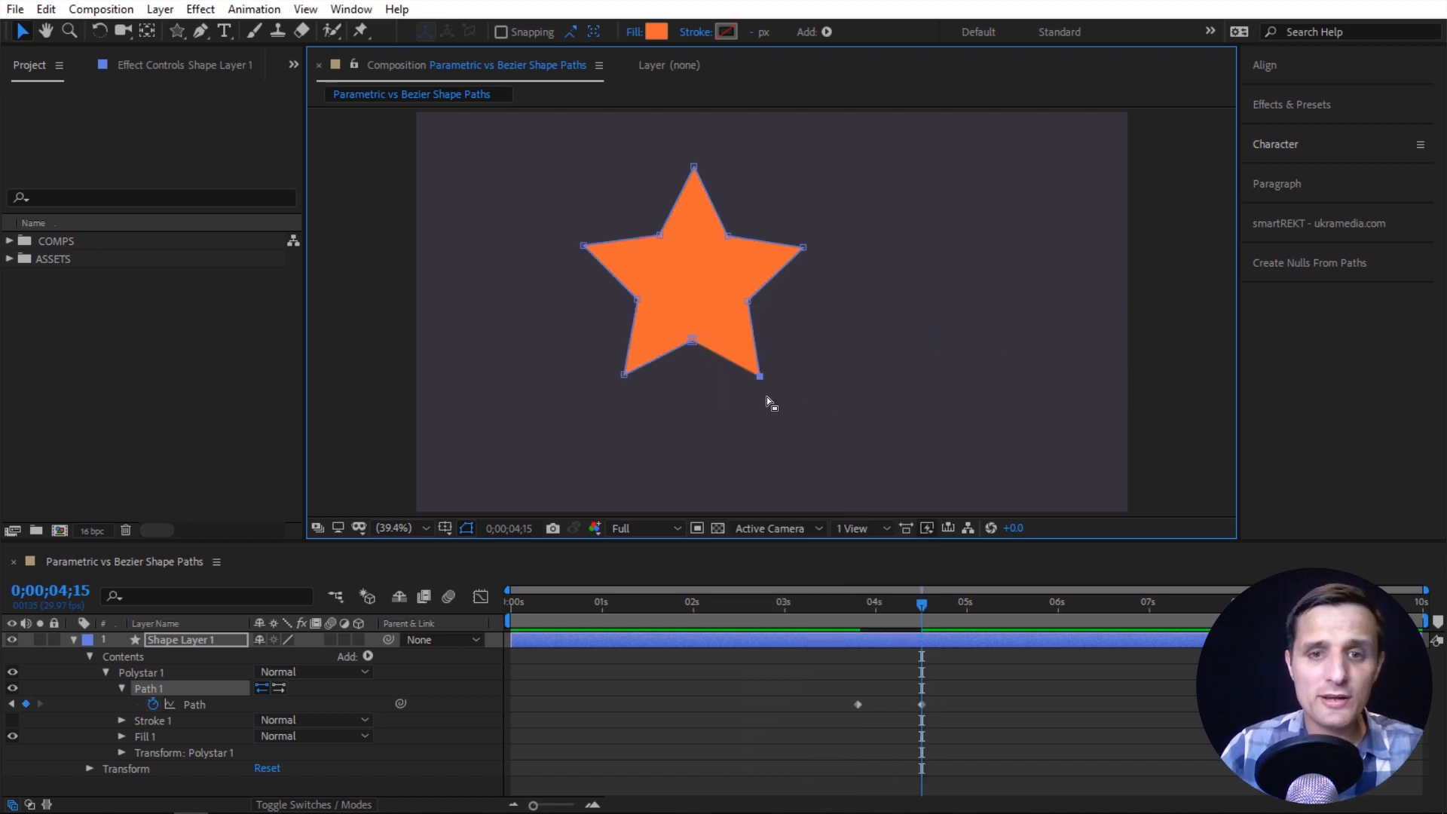
pyautogui.press('g')
pyautogui.click(781, 435)
pyautogui.click(702, 473)
pyautogui.click(611, 429)
pyautogui.click(712, 395)
pyautogui.click(692, 340)
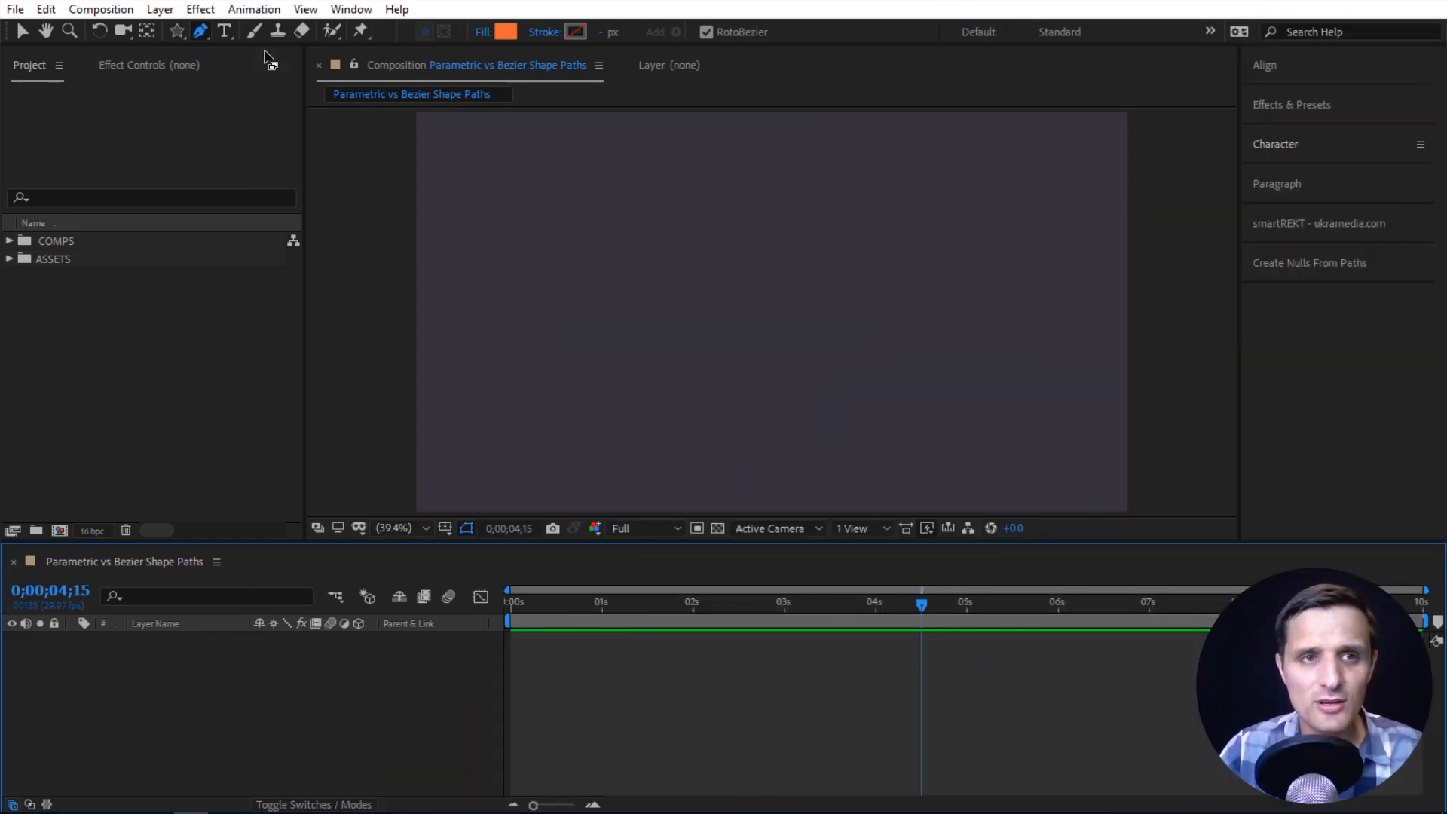
# Draw a closed eight-point freeform shape with the Pen tool and RotoBezier on, giving it a concave lower edge.
pyautogui.click(201, 31)
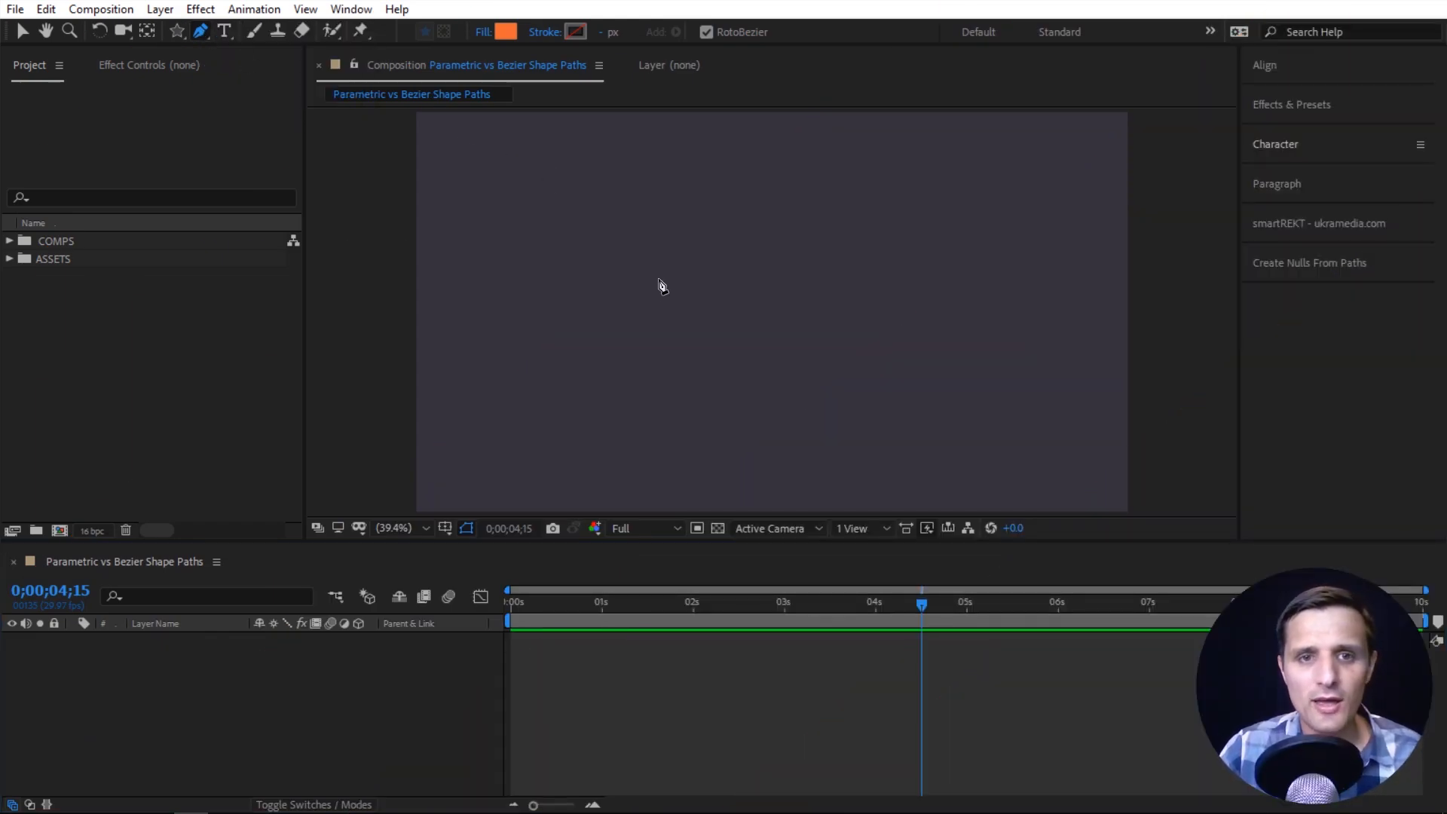
pyautogui.click(574, 274)
pyautogui.click(653, 221)
pyautogui.click(840, 228)
pyautogui.click(996, 313)
pyautogui.click(822, 376)
pyautogui.click(736, 294)
pyautogui.click(642, 303)
pyautogui.click(600, 364)
pyautogui.click(574, 273)
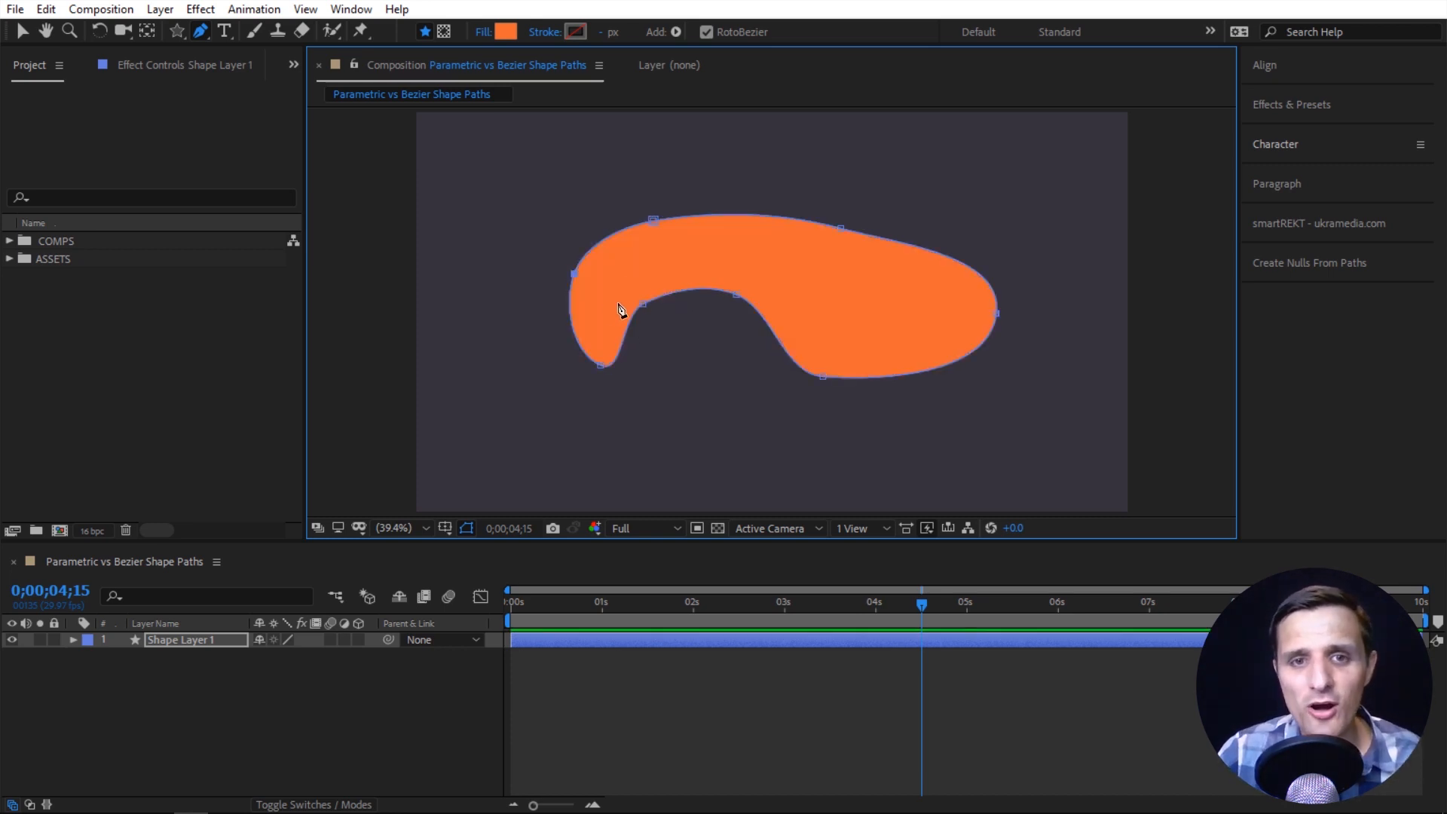
# Reposition the two vertices on the shape's concave lower edge, and delete the shape layer.
pyautogui.moveTo(644, 305); pyautogui.dragTo(735, 327)
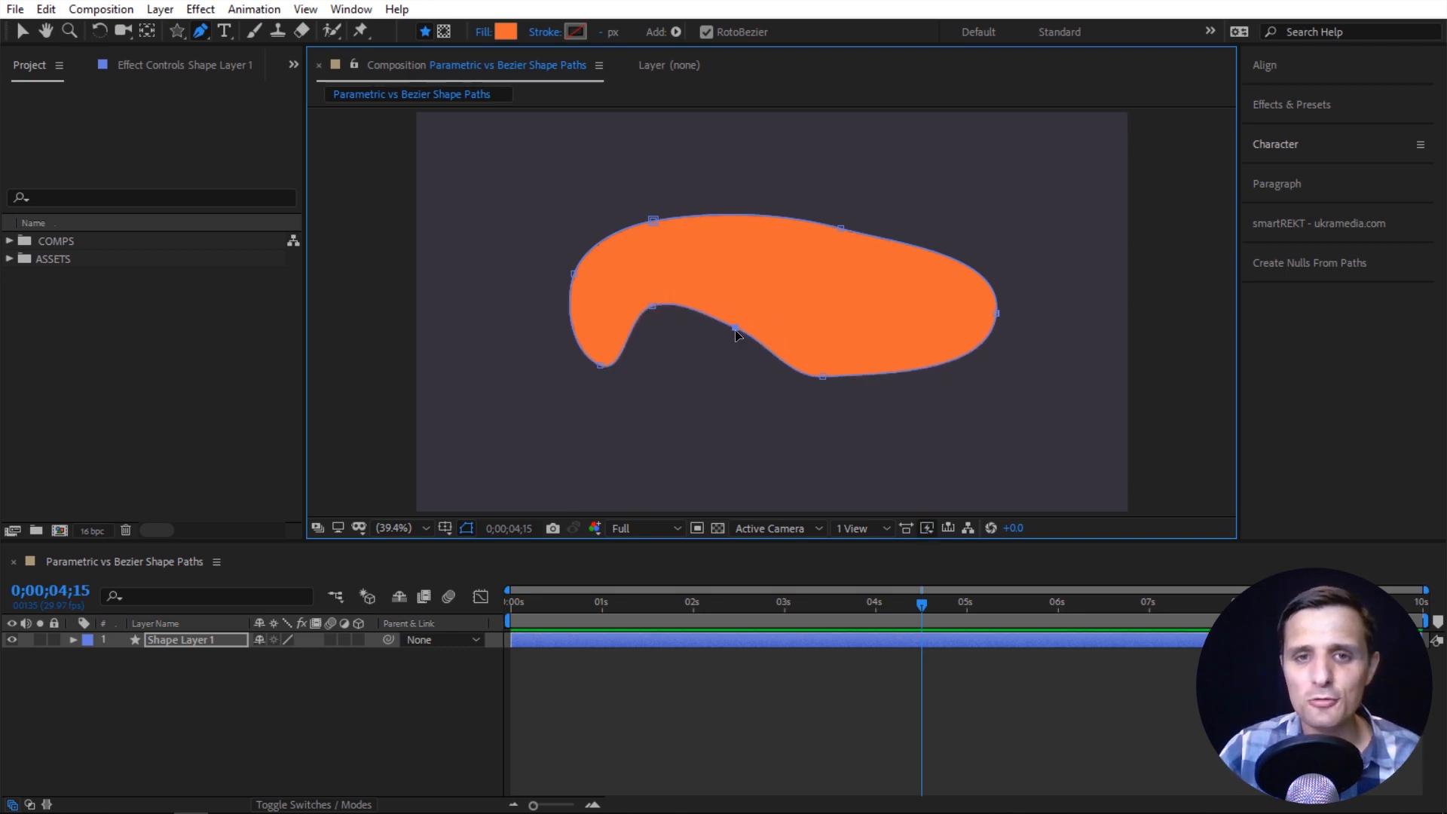
pyautogui.moveTo(736, 328); pyautogui.dragTo(743, 315)
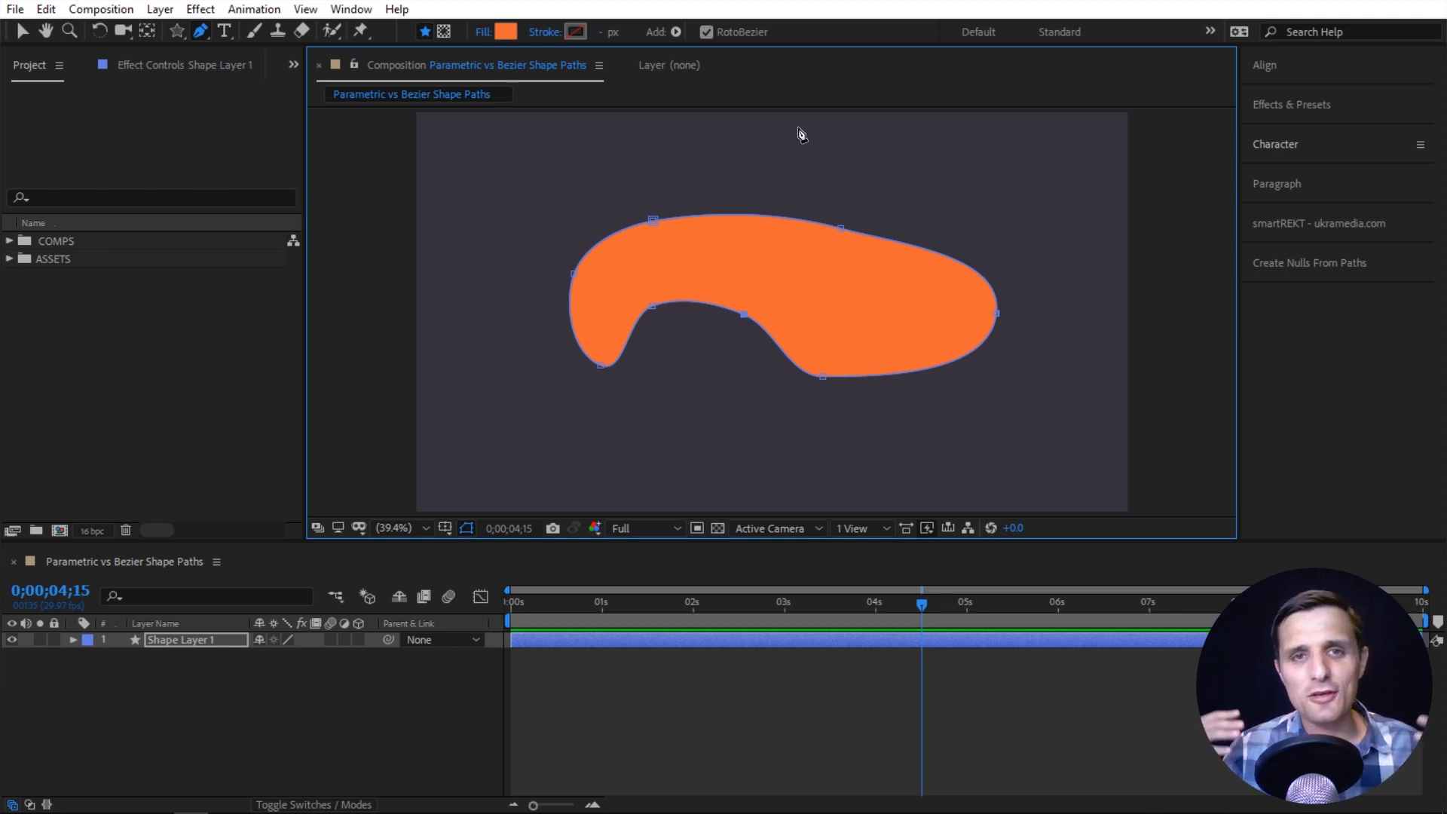
pyautogui.click(219, 644)
pyautogui.press('Delete')
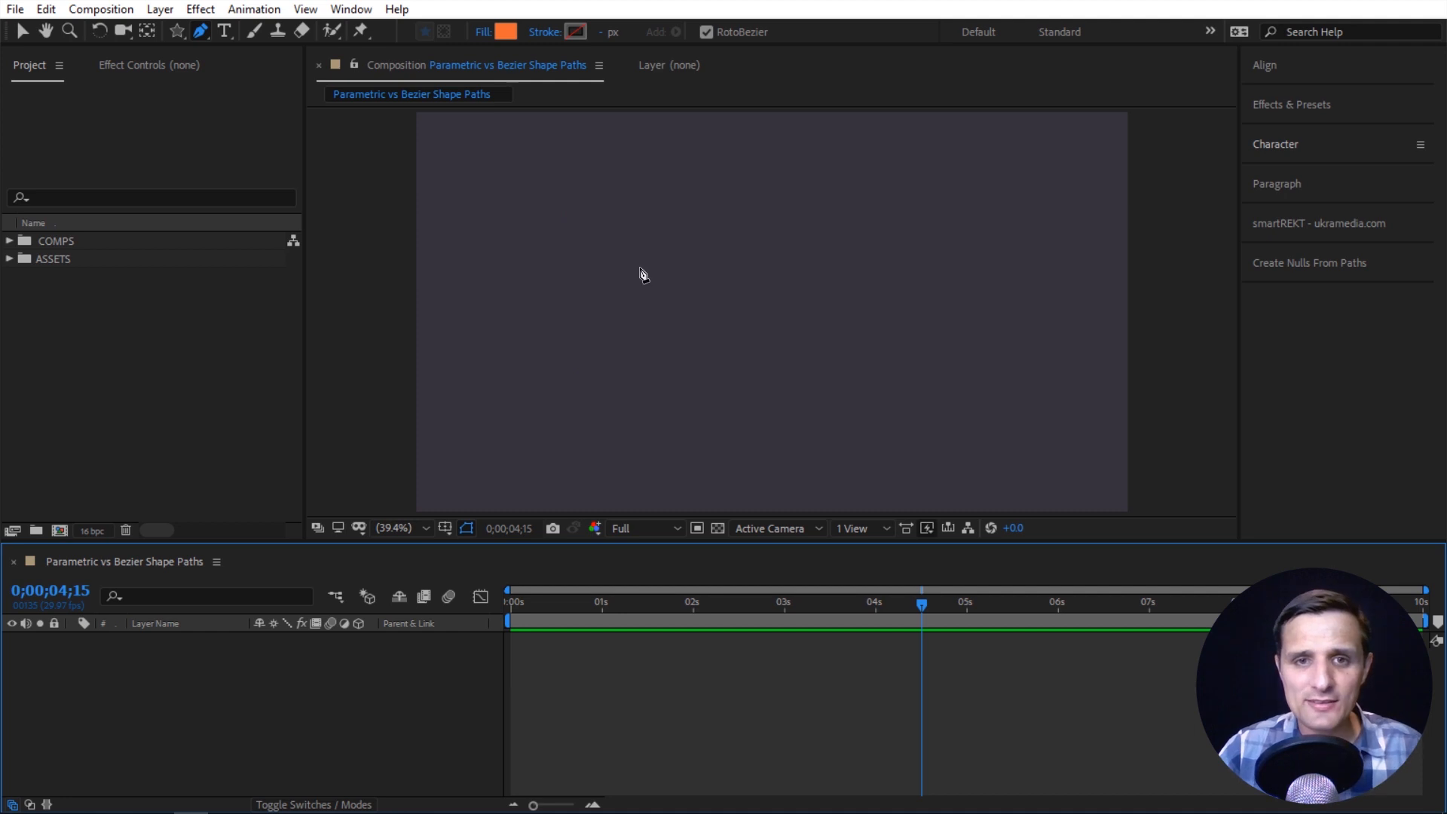
# Draw a closed five-point RotoBezier shape near the middle of the composition with the Pen tool.
pyautogui.click(639, 267)
pyautogui.click(720, 205)
pyautogui.click(857, 236)
pyautogui.click(739, 369)
pyautogui.click(669, 310)
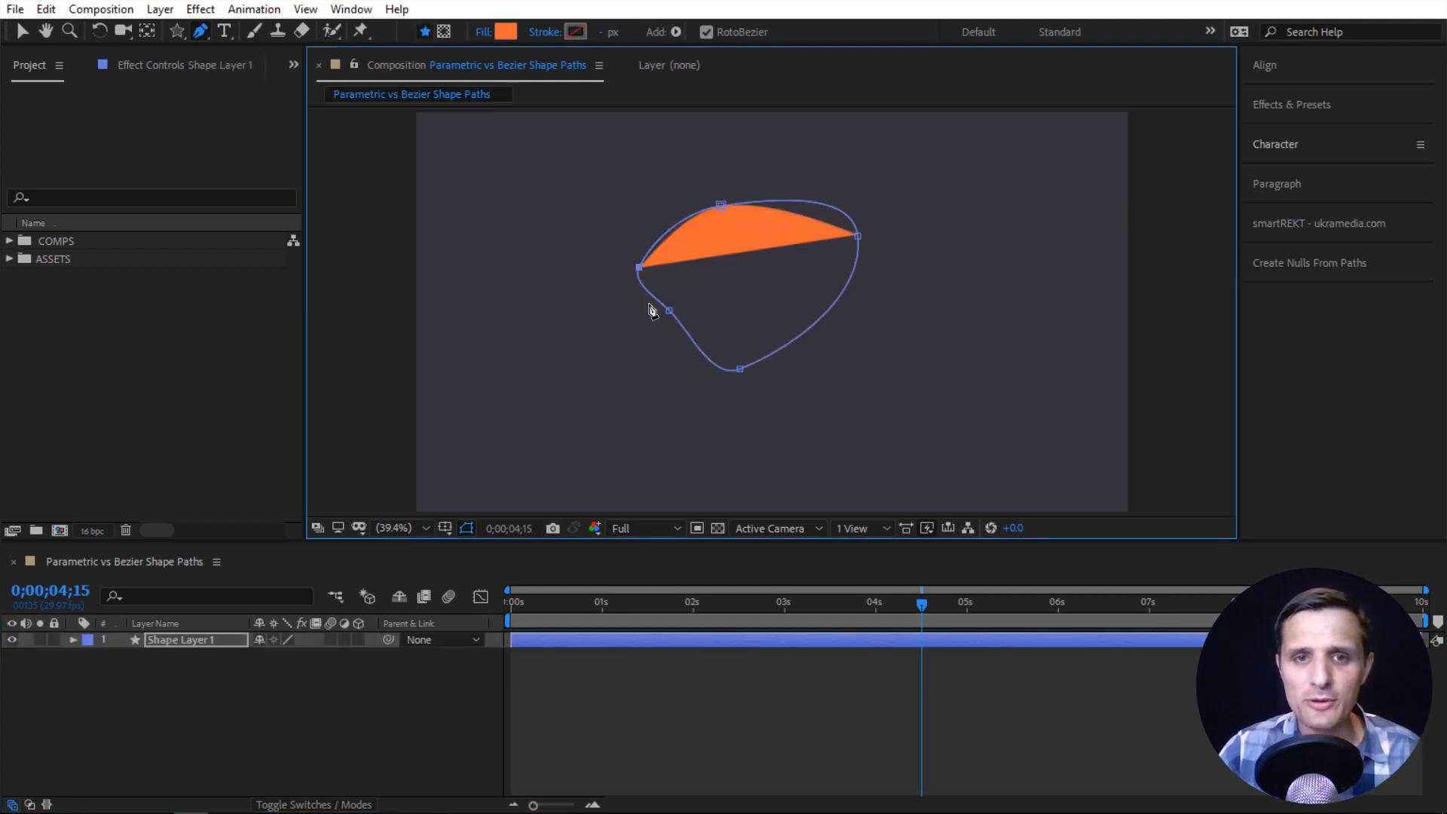
pyautogui.click(639, 267)
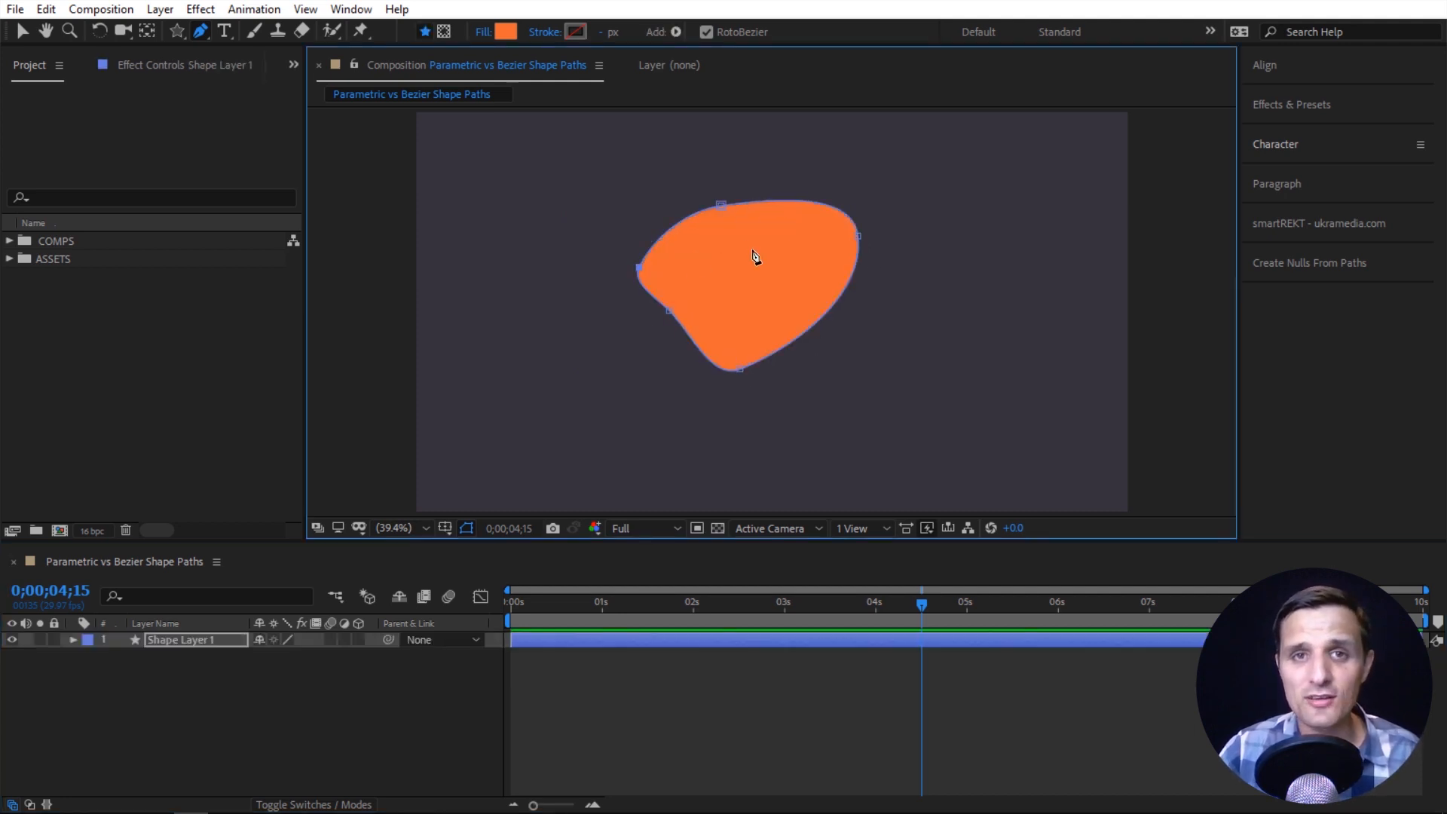
# Pull the lower-left vertex inward toward the middle of the five-point shape, and delete its layer.
pyautogui.moveTo(669, 309); pyautogui.dragTo(725, 295)
pyautogui.click(235, 660)
pyautogui.click(217, 640)
pyautogui.press('Delete')
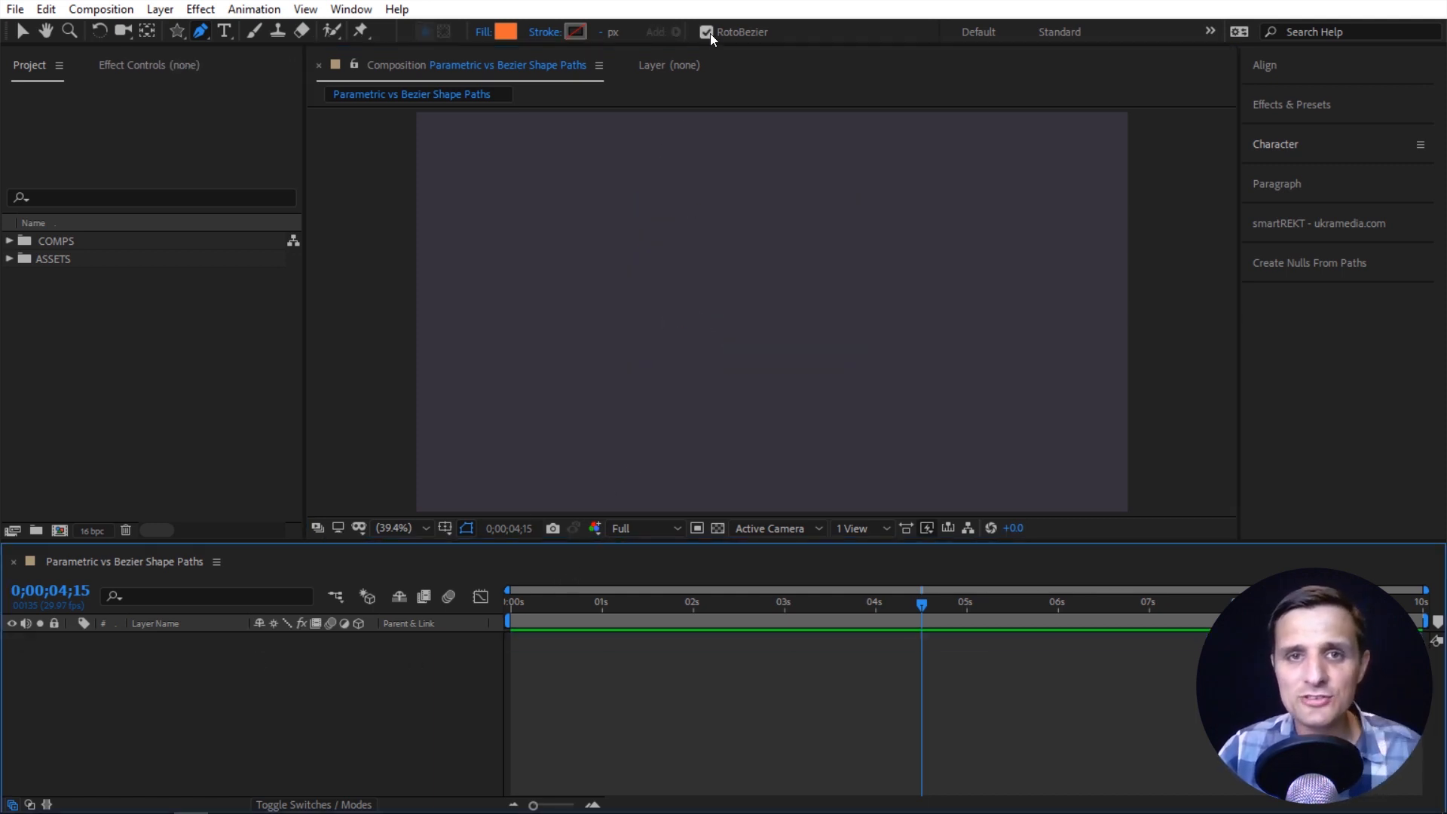
# With RotoBezier off, draw a closed seven-point Pen shape with straight corners on the right and curved points on the left.
pyautogui.click(605, 245)
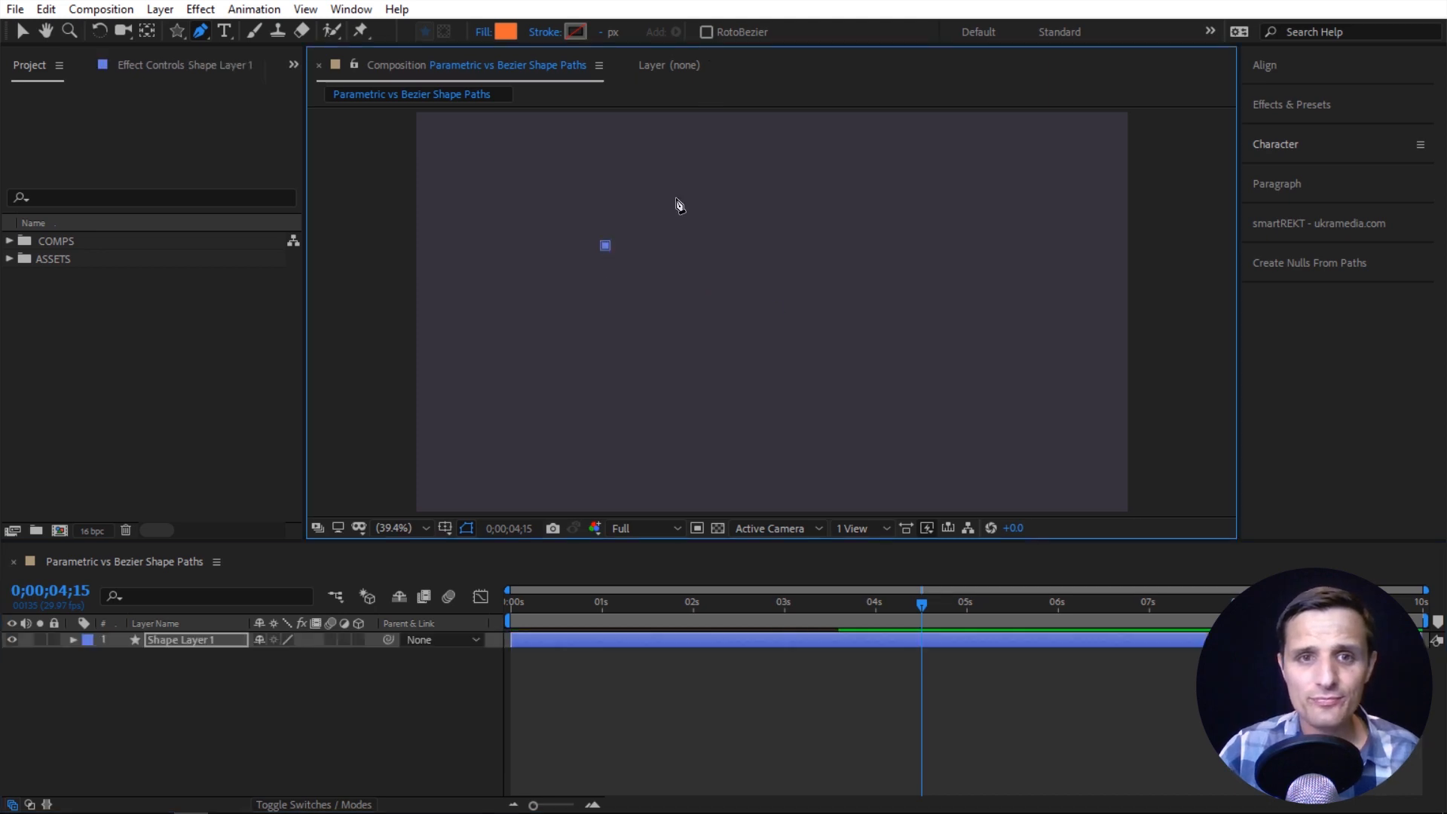
pyautogui.click(703, 181)
pyautogui.click(901, 255)
pyautogui.click(769, 366)
pyautogui.moveTo(601, 370); pyautogui.dragTo(552, 328)
pyautogui.moveTo(489, 281); pyautogui.dragTo(539, 266)
pyautogui.moveTo(496, 198); pyautogui.dragTo(538, 188)
pyautogui.click(601, 246)
pyautogui.click(602, 249)
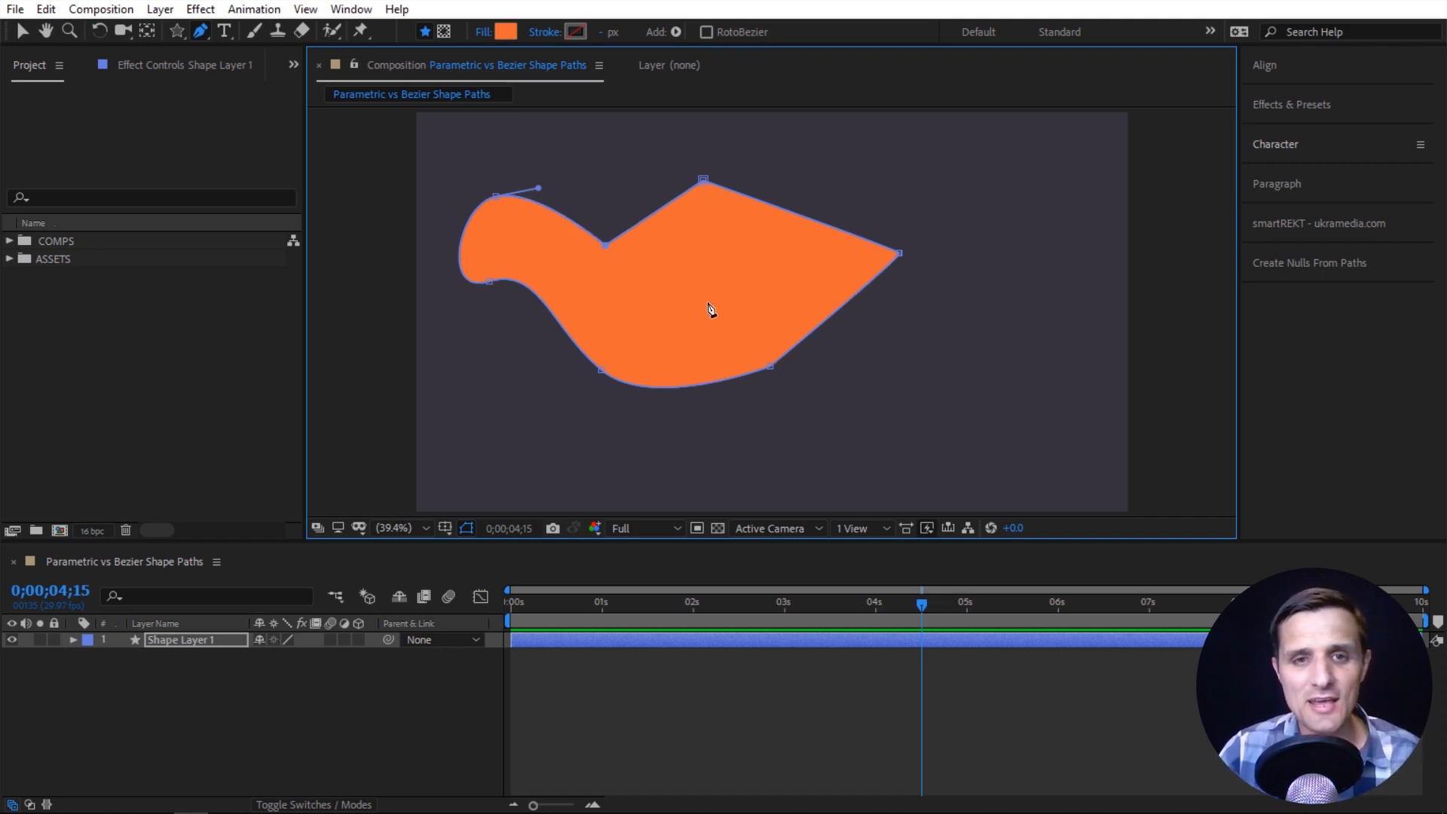
# Convert the seven-point shape's path to RotoBezier.
pyautogui.rightClick(655, 265)
pyautogui.moveTo(708, 297)
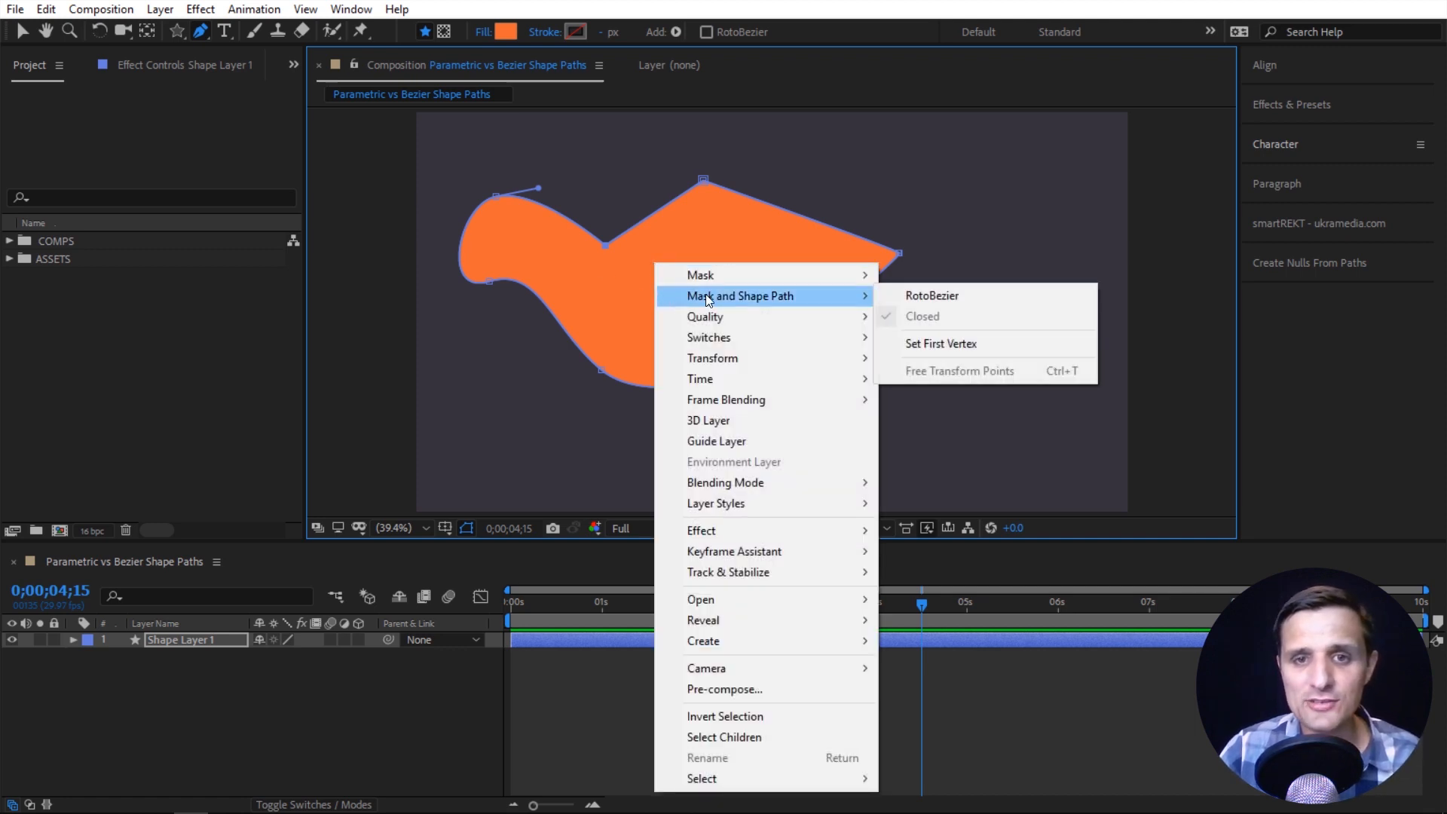
pyautogui.click(937, 295)
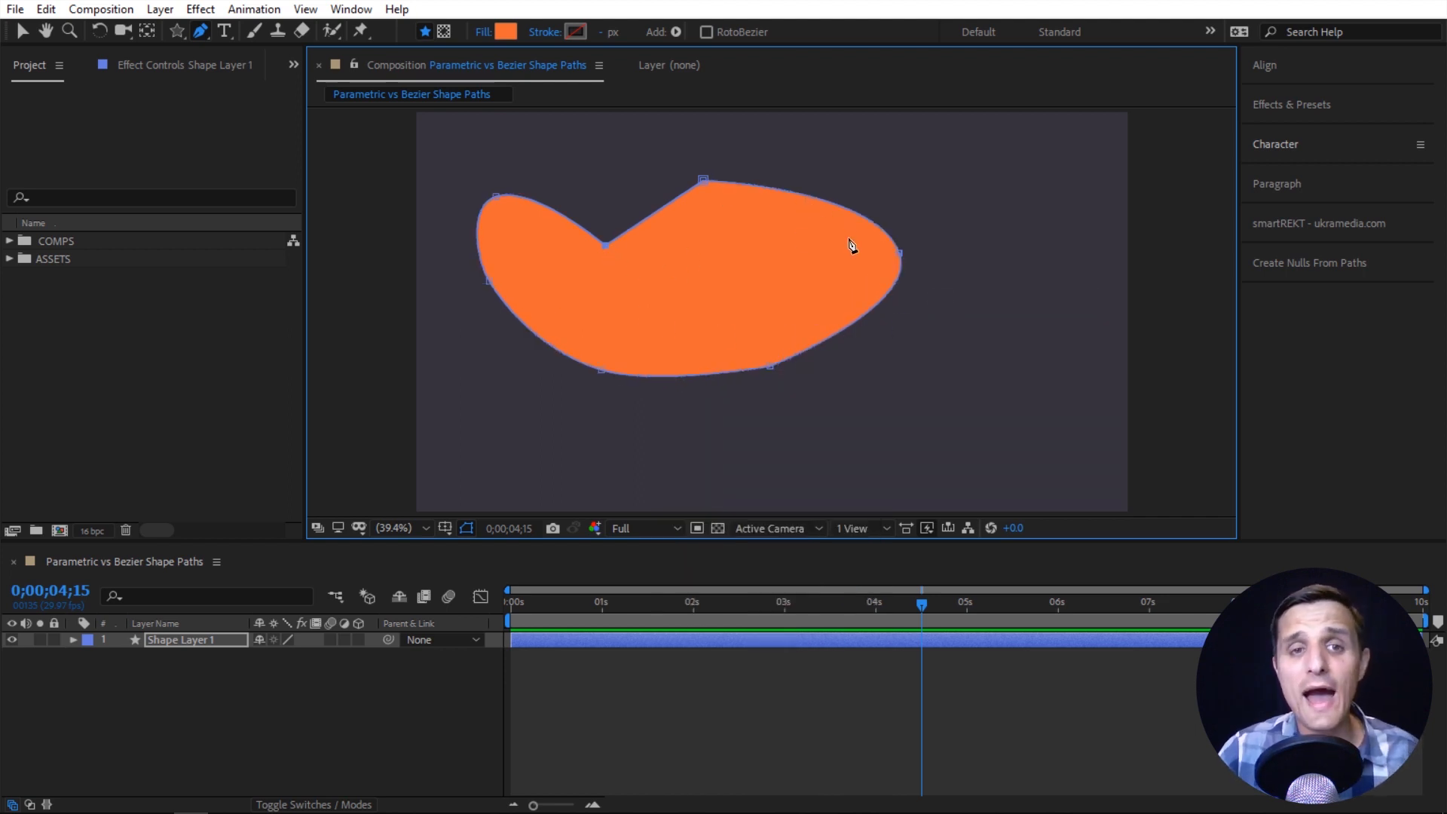
# Move the shape's top corner vertex slightly down and right, and adjust its RotoBezier tension to round the corner.
pyautogui.moveTo(703, 181); pyautogui.dragTo(717, 208)
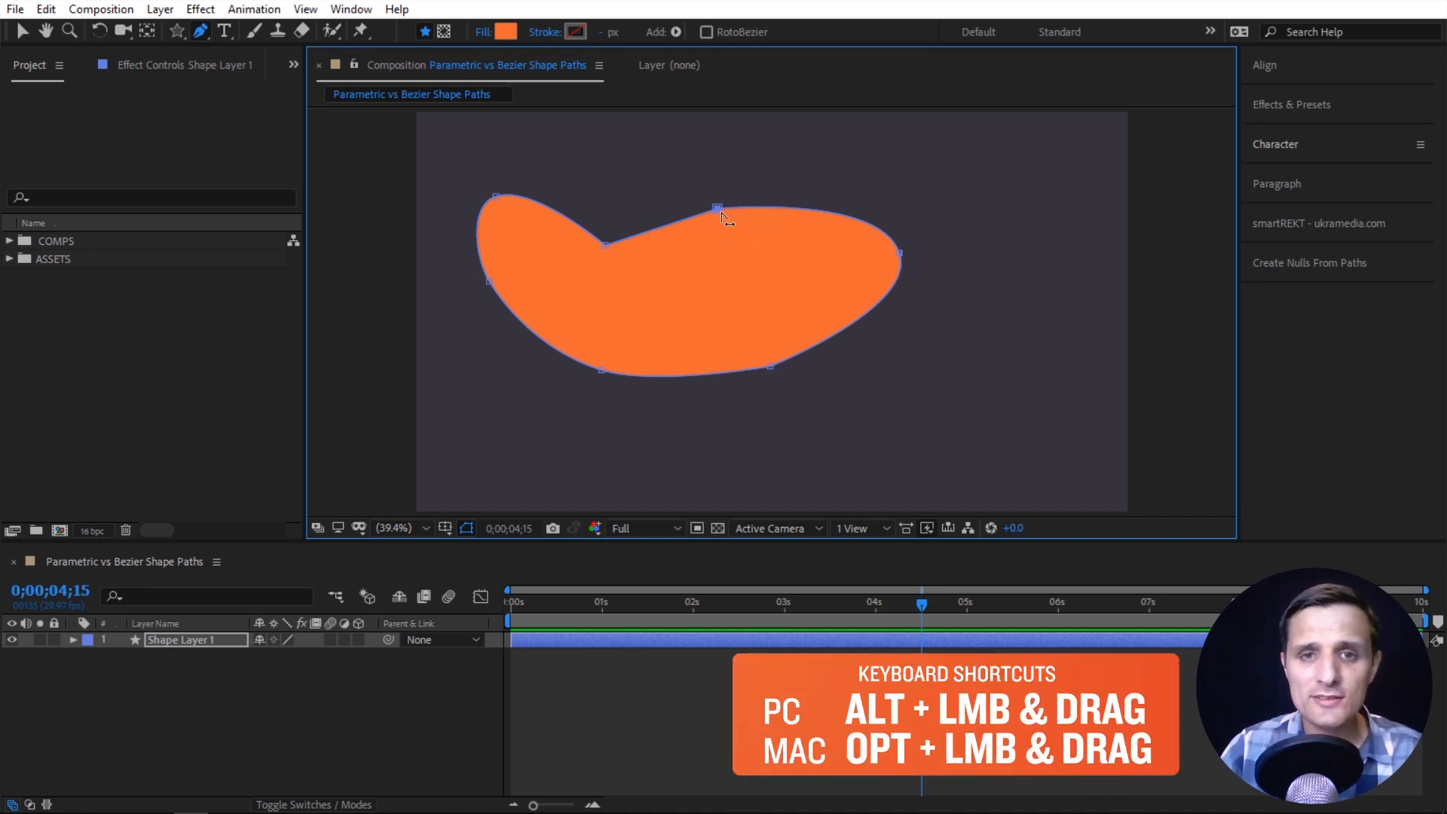
pyautogui.moveTo(717, 207); pyautogui.dragTo(859, 175)
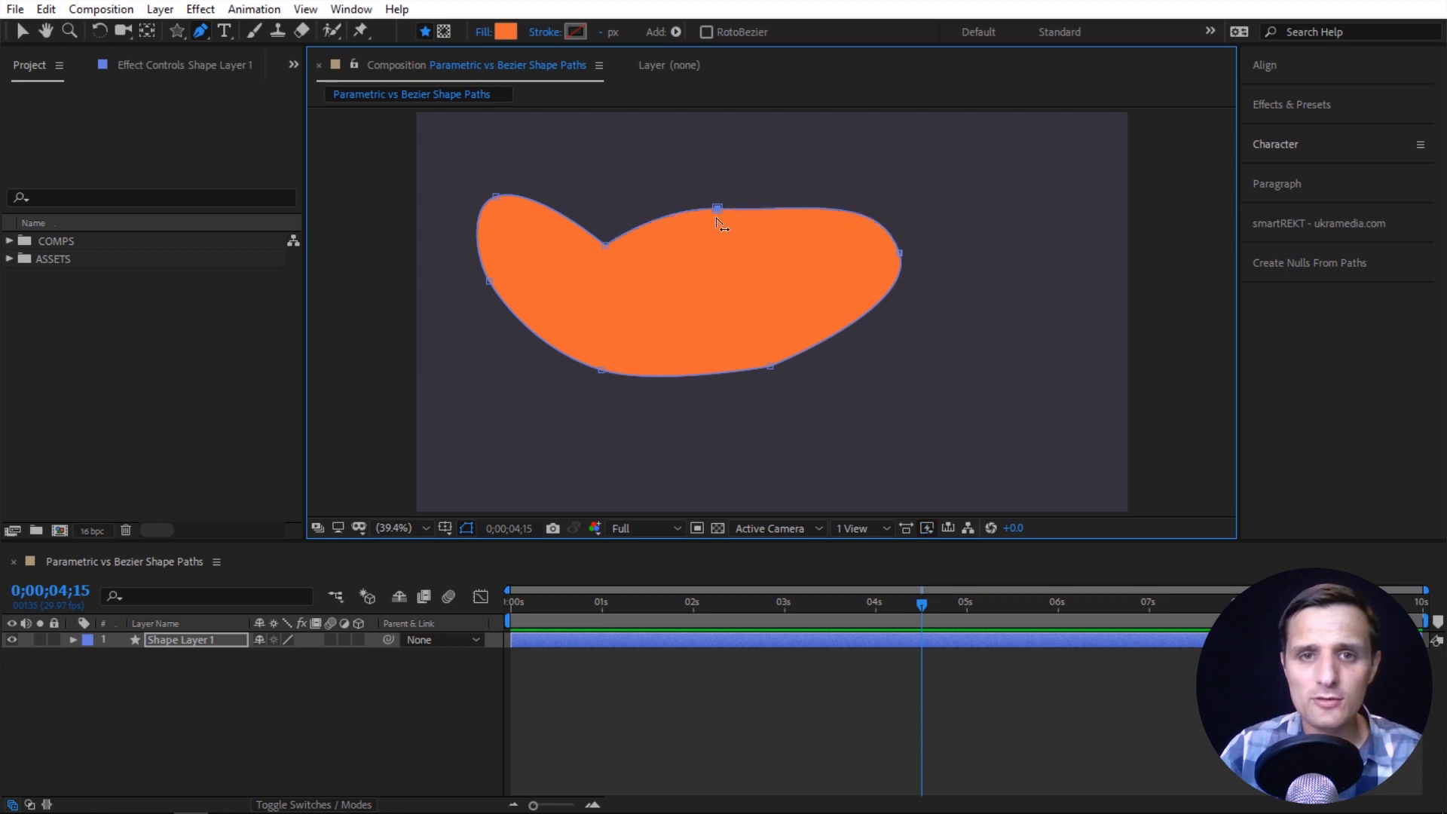
# Convert the RotoBezier shape's remaining curved vertices to sharp corners, working clockwise from the rightmost vertex to the upper-left one.
pyautogui.keyDown('alt'); pyautogui.click(898, 253); pyautogui.keyUp('alt')
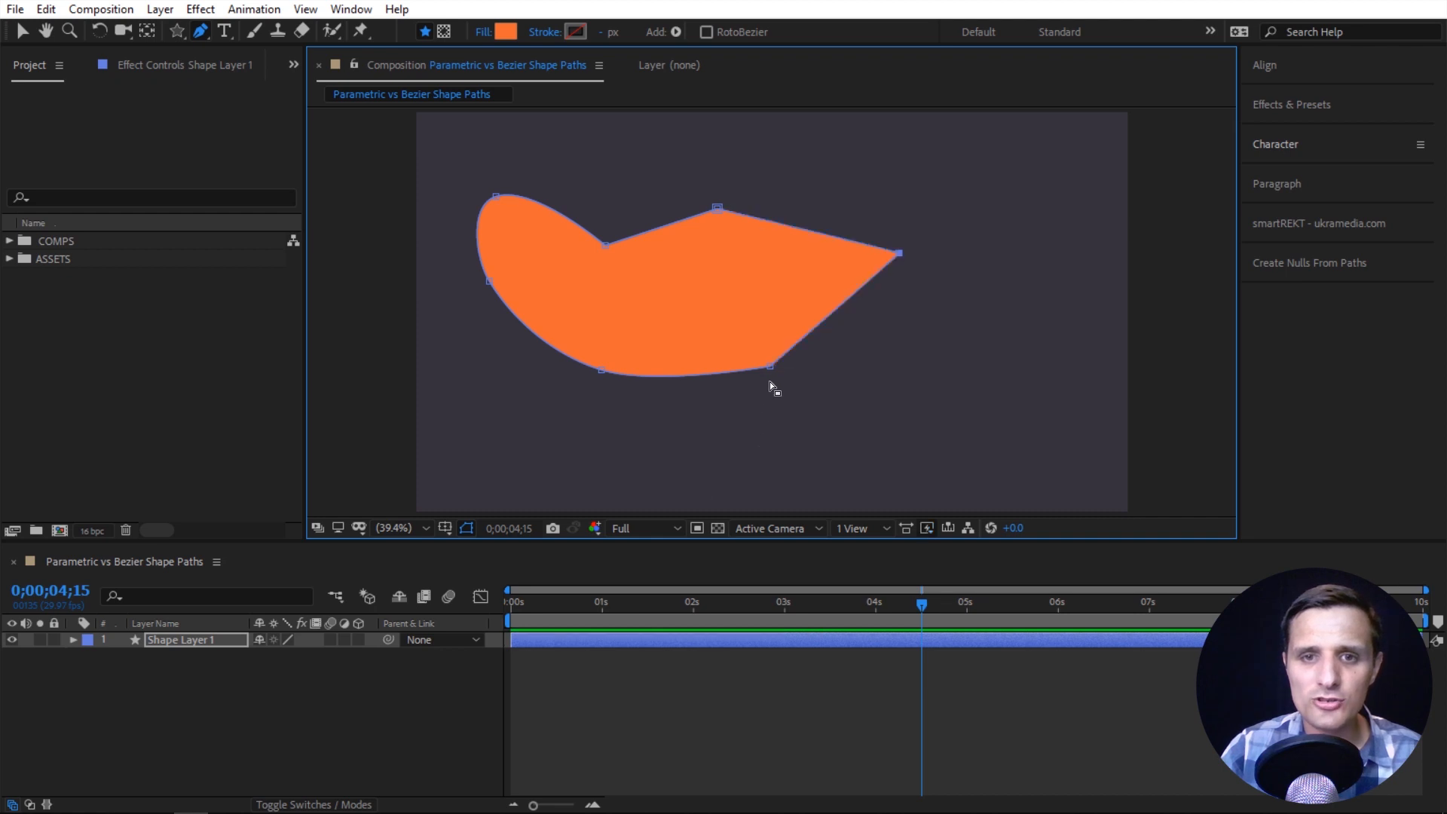
pyautogui.moveTo(769, 367); pyautogui.dragTo(691, 496)
pyautogui.click(601, 370)
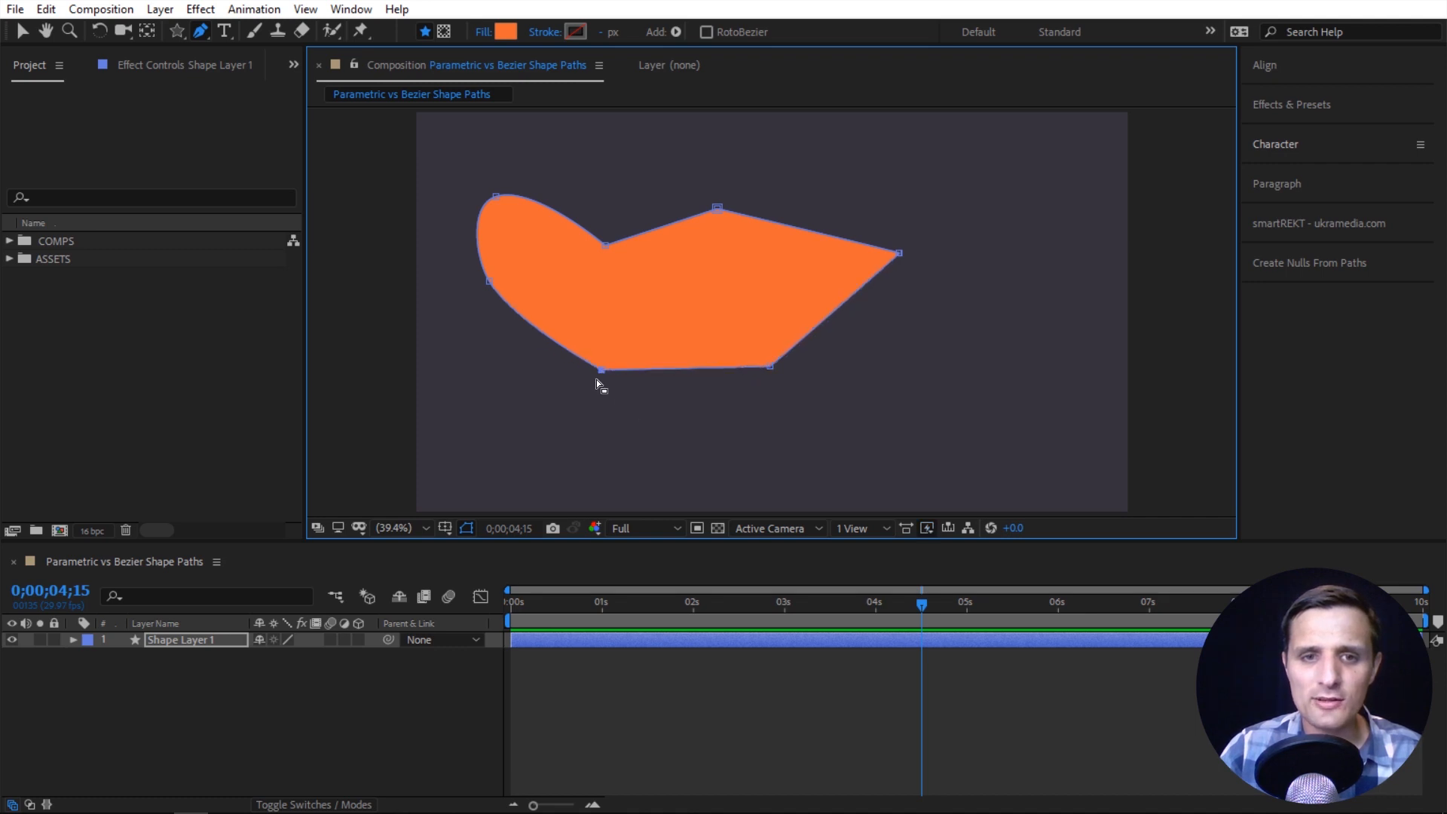
pyautogui.click(489, 282)
pyautogui.click(496, 197)
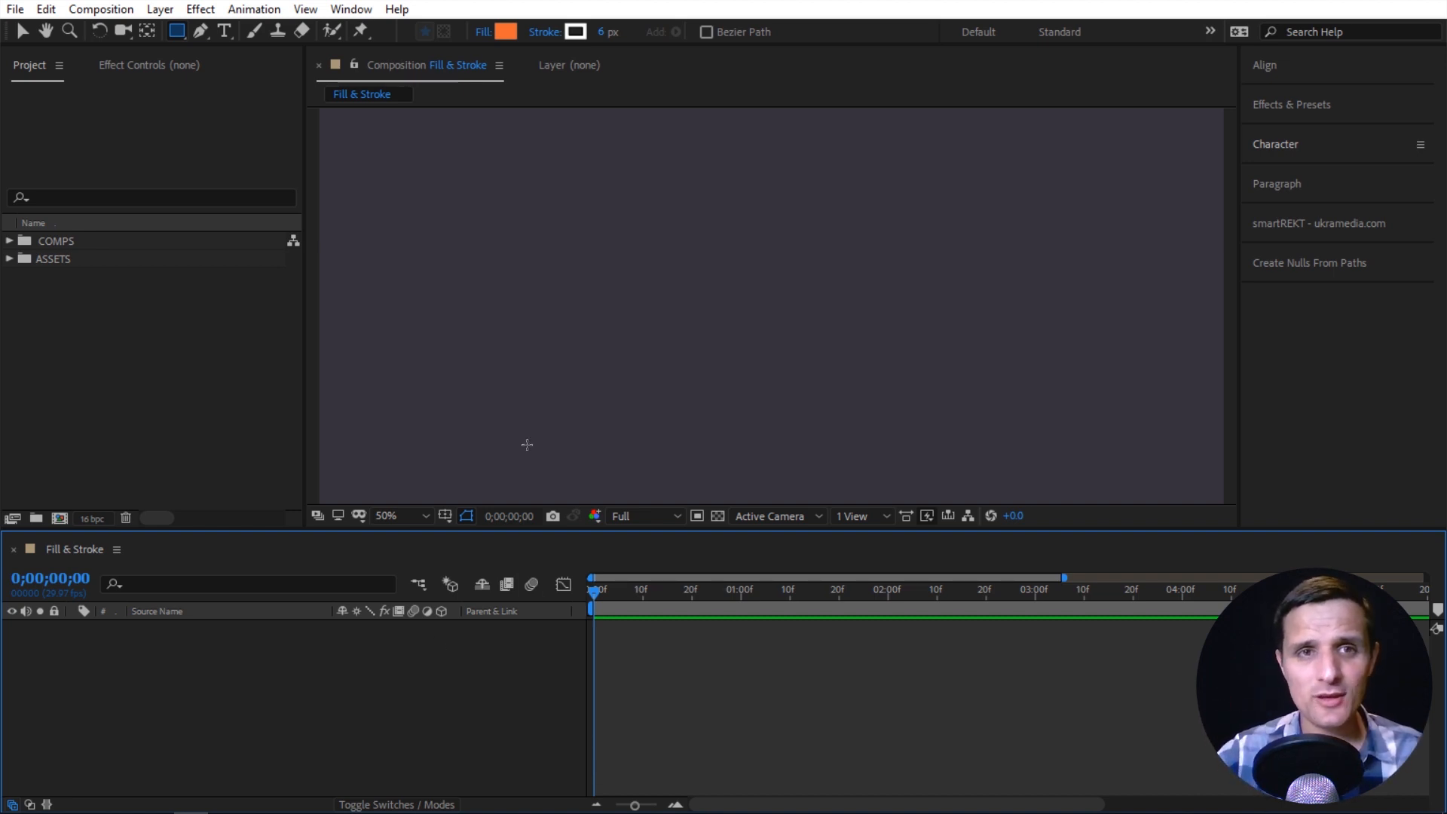
# Set the stroke type to None and draw a wide orange-filled rectangle in the middle of the Fill & Stroke composition.
pyautogui.click(541, 33)
pyautogui.click(35, 57)
pyautogui.press('Return')
pyautogui.click(180, 32)
pyautogui.click(176, 33)
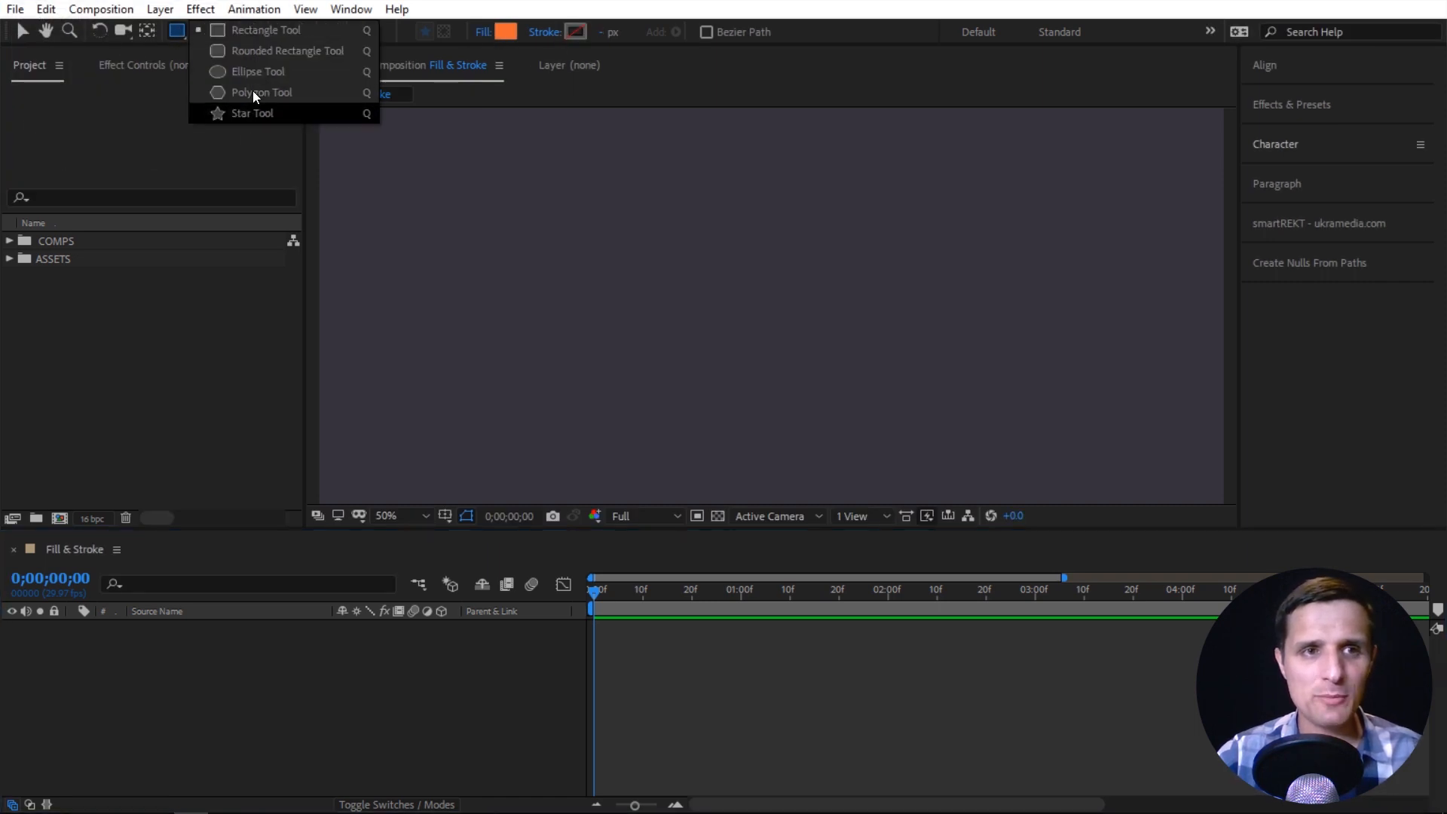
pyautogui.click(226, 32)
pyautogui.moveTo(510, 200); pyautogui.dragTo(986, 392)
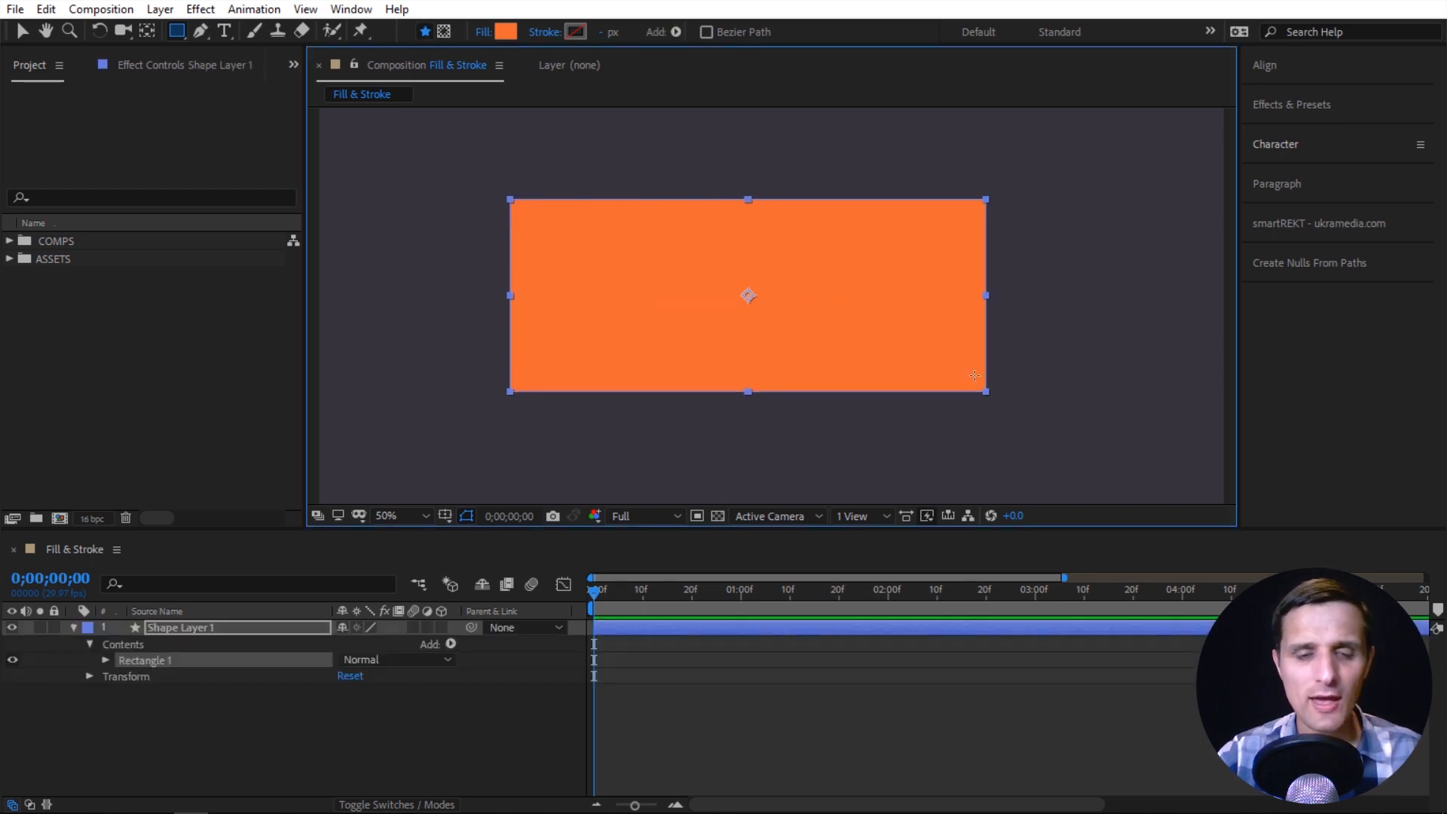
# Examine the Rectangle 1 group's path, stroke and fill components.
pyautogui.click(104, 660)
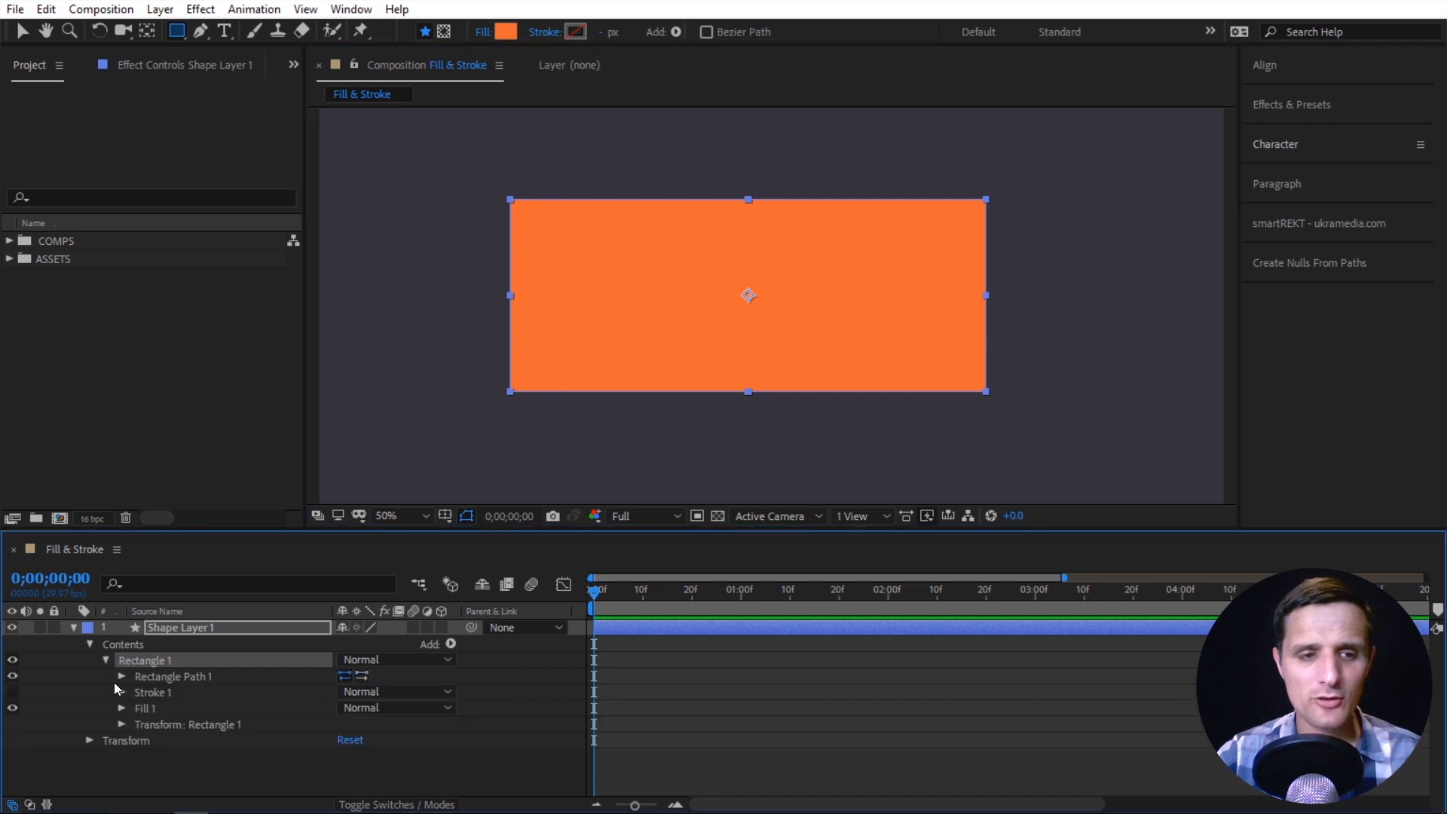
pyautogui.click(193, 678)
pyautogui.click(165, 693)
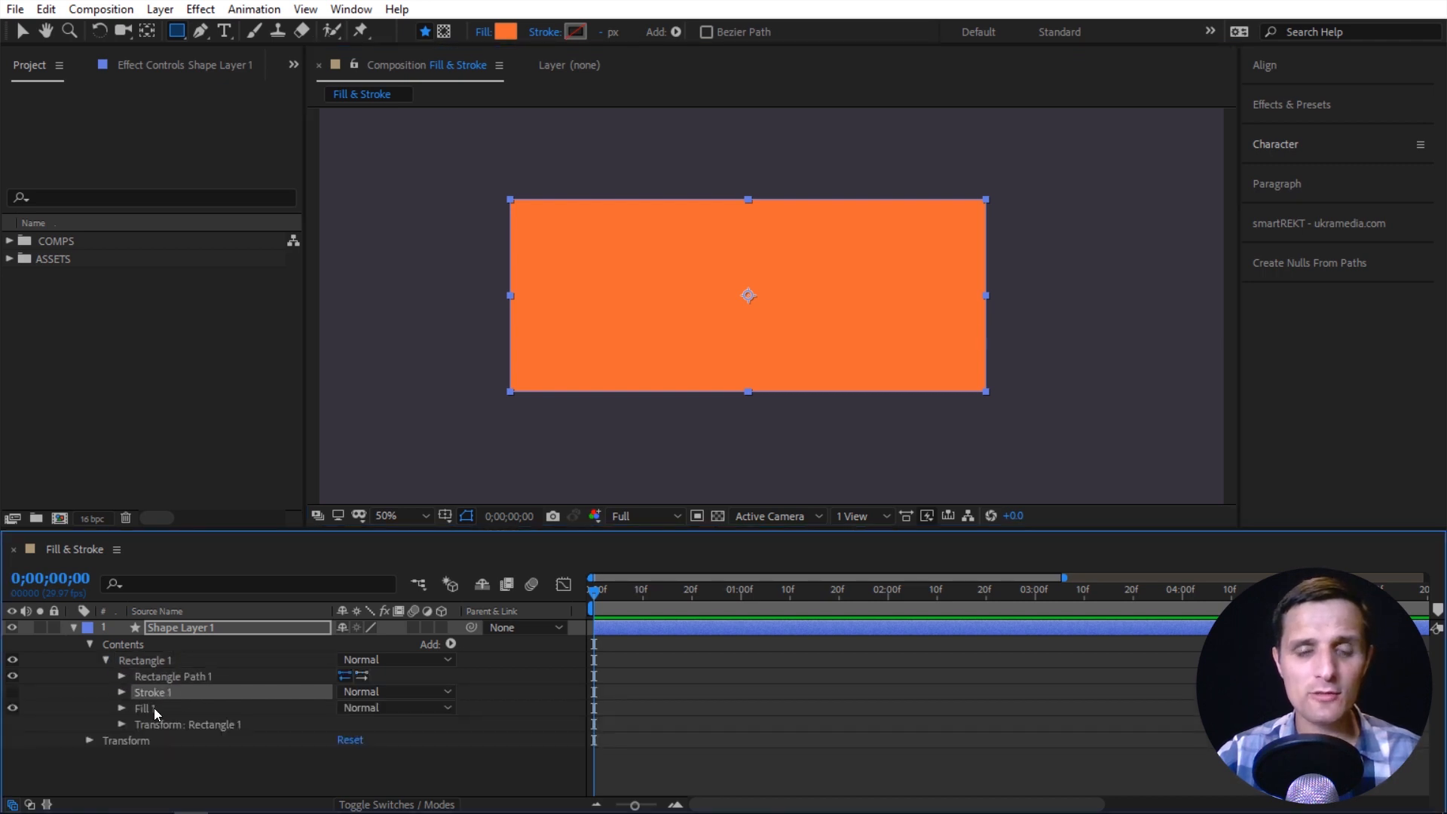
pyautogui.click(154, 707)
pyautogui.click(181, 681)
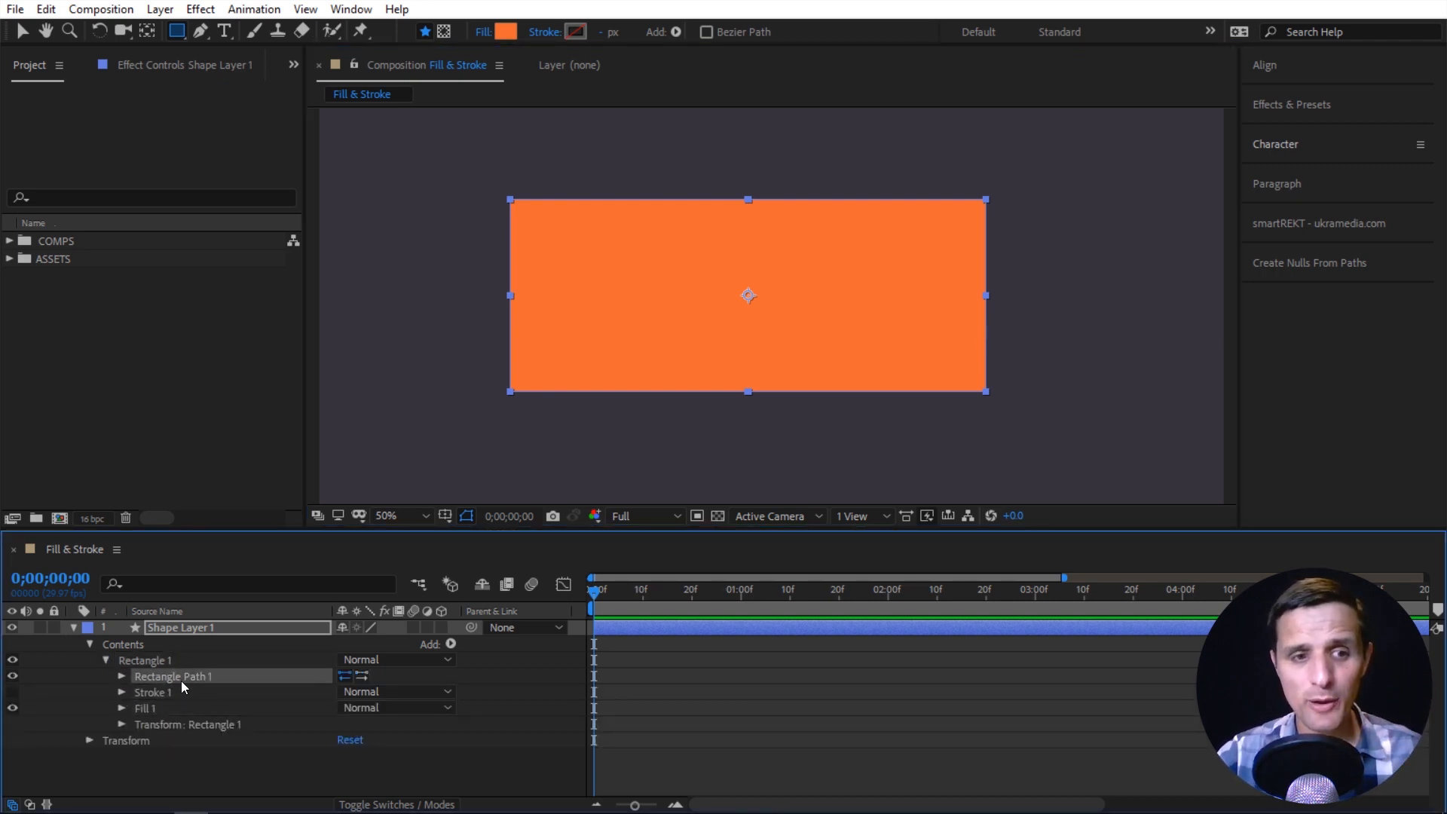
# Hide the rectangle's fill, and set its path size to 802 × 324 and its roundness to 91.
pyautogui.click(13, 708)
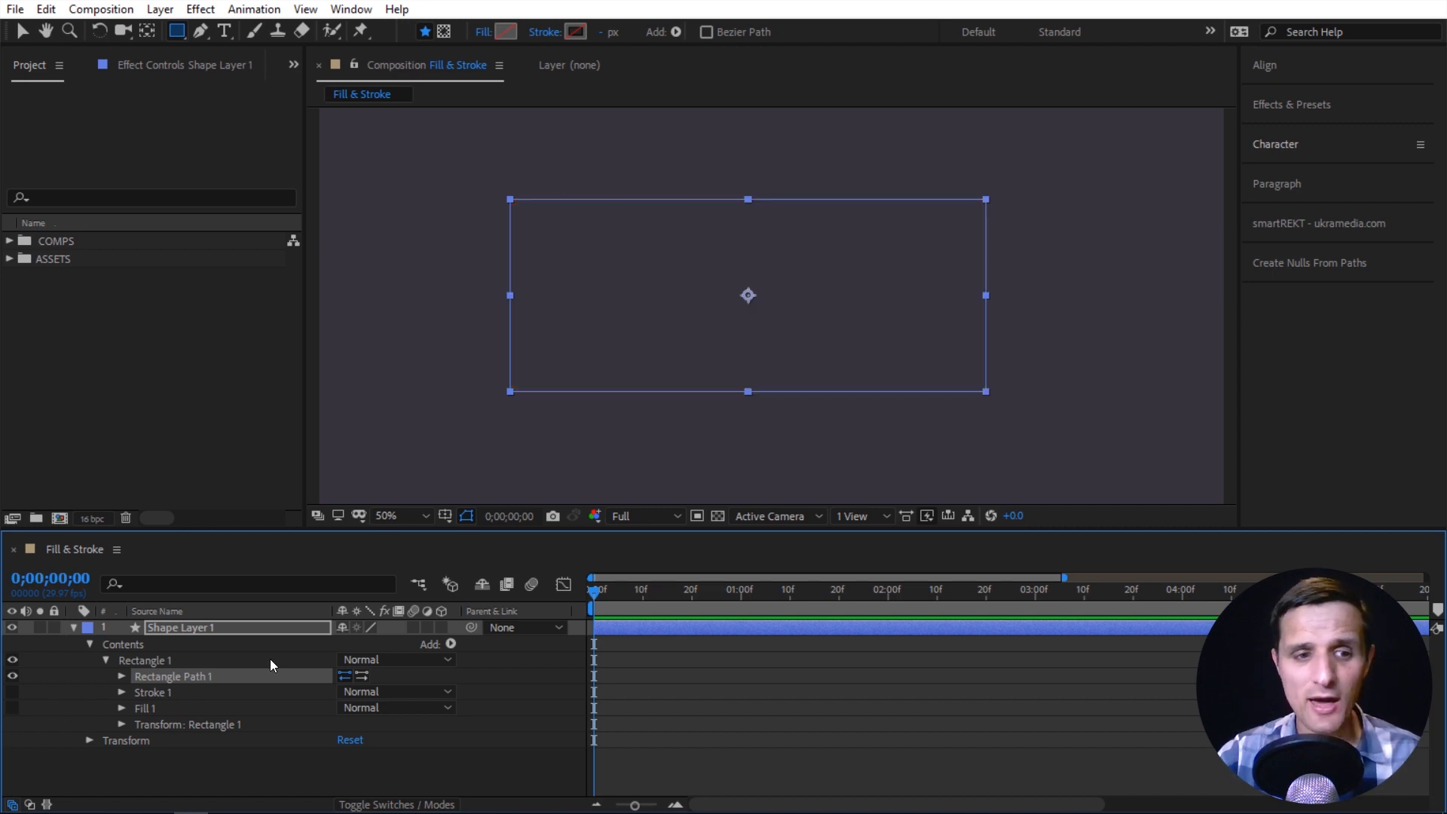
pyautogui.click(121, 676)
pyautogui.moveTo(345, 723); pyautogui.dragTo(196, 703)
pyautogui.click(531, 727)
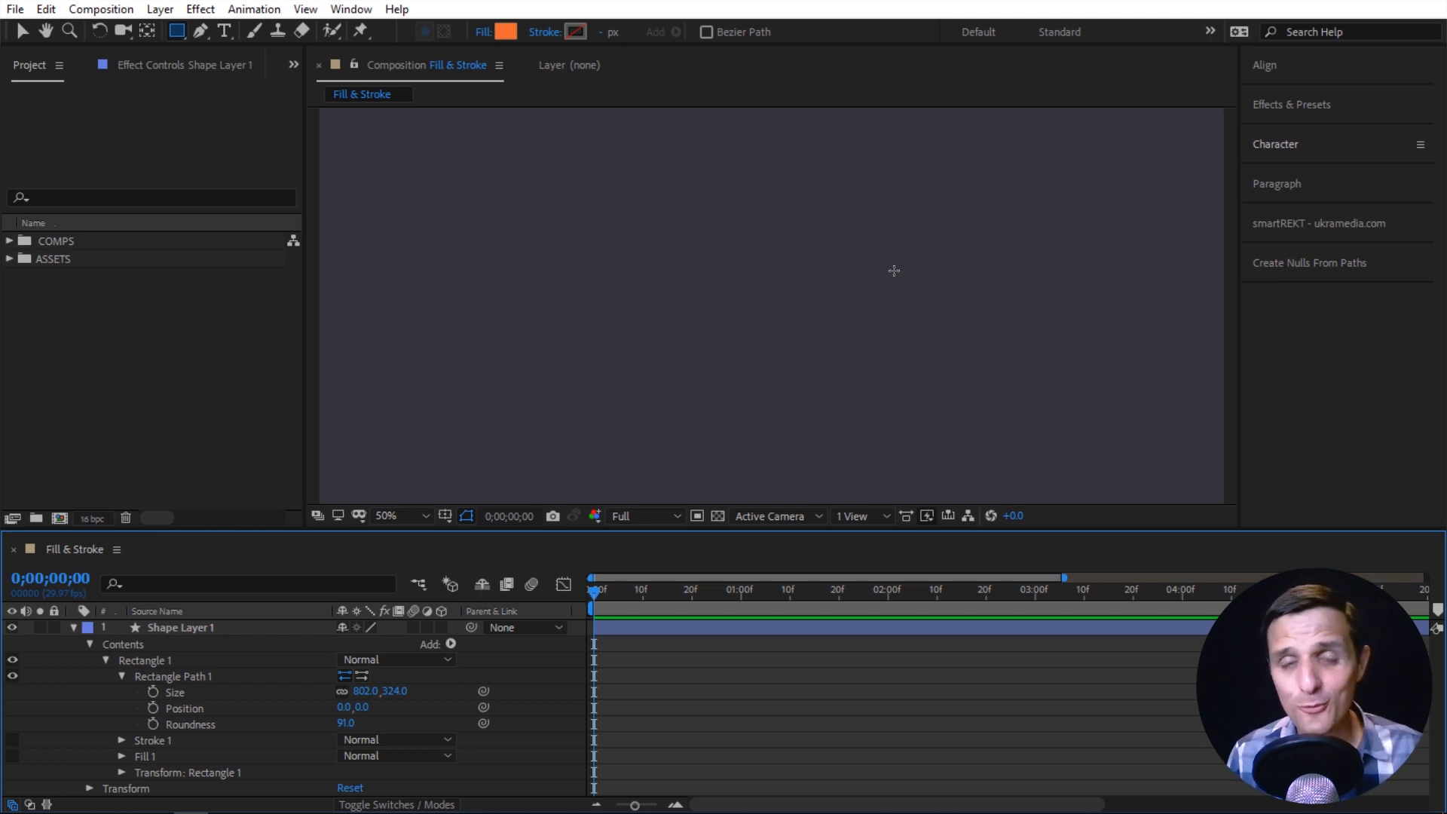
# Collapse the rectangle path's properties and make both Fill 1 and Stroke 1 visible.
pyautogui.click(127, 656)
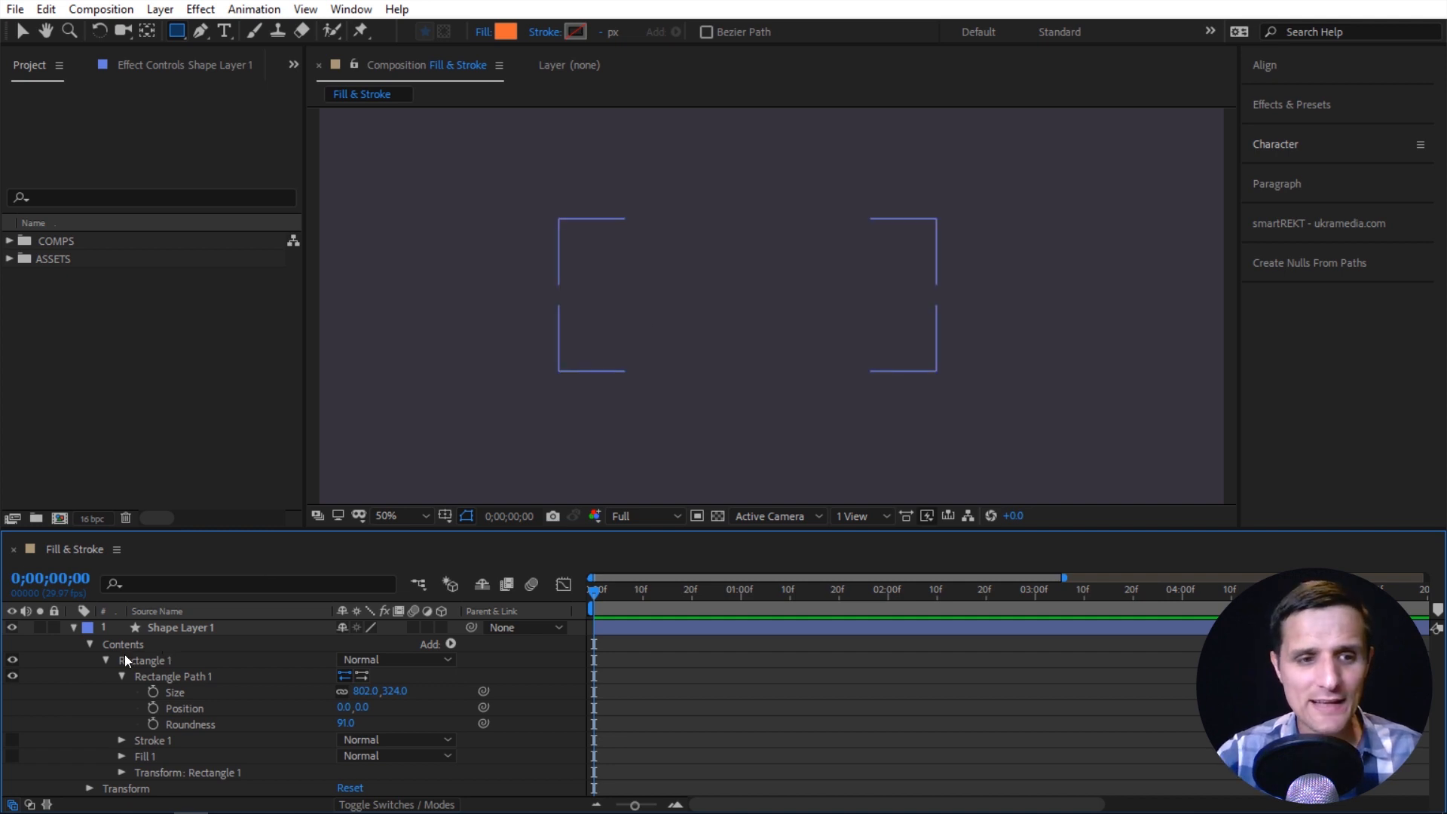
pyautogui.click(106, 661)
pyautogui.click(123, 676)
pyautogui.click(13, 707)
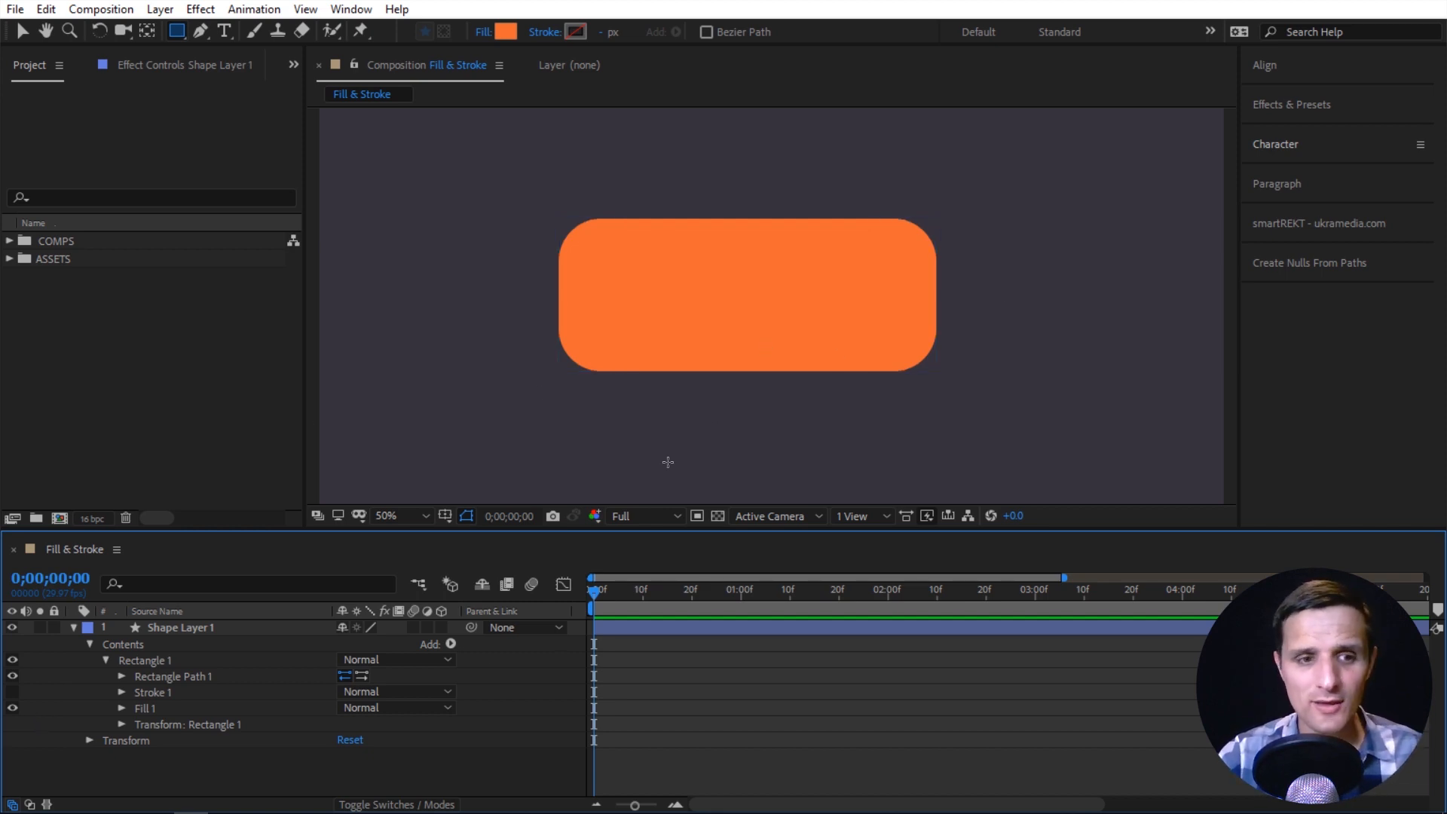
pyautogui.click(12, 691)
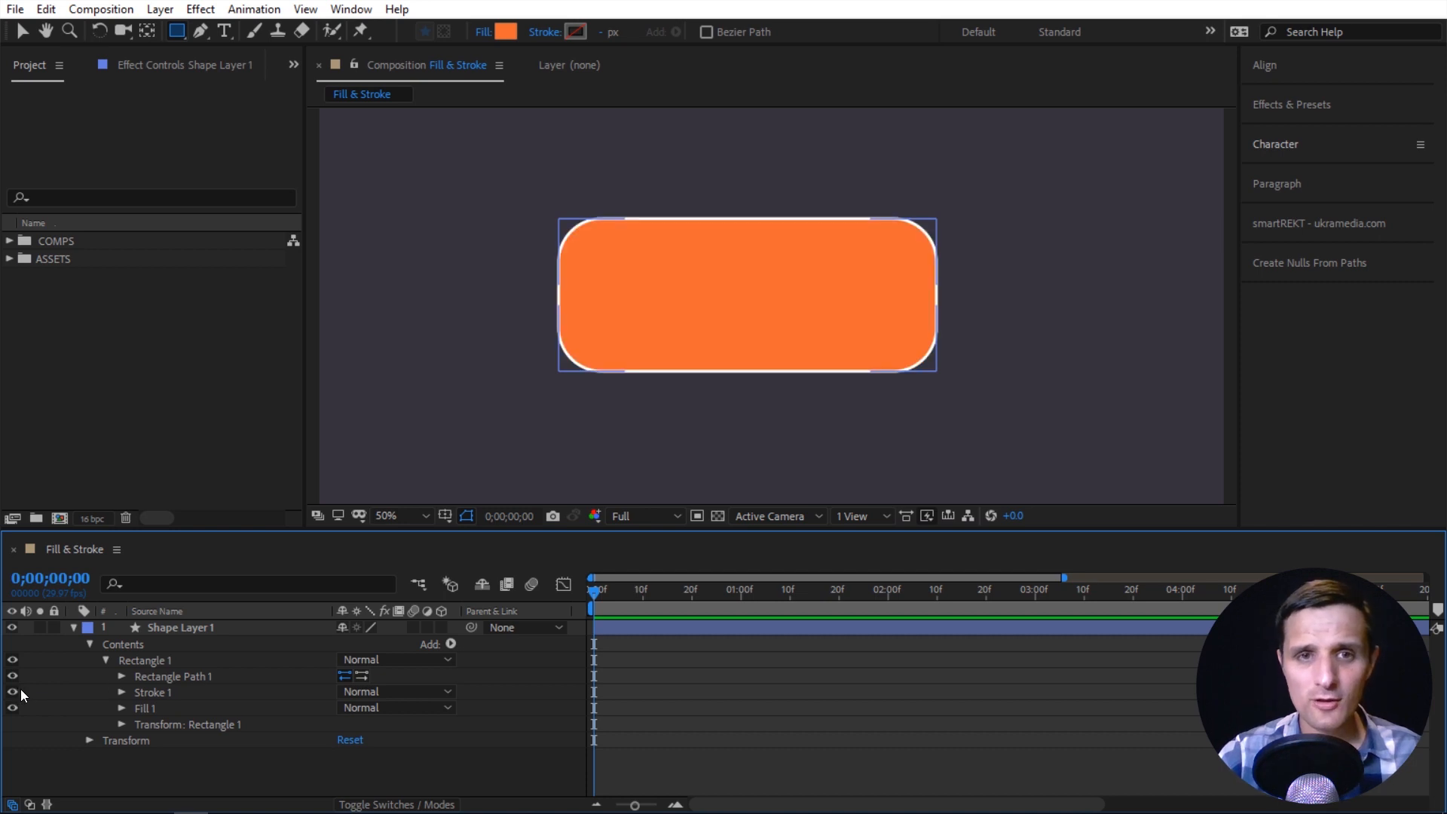
# Switch to the Selection tool and examine the properties of the rectangle's stroke and fill.
pyautogui.press('v')
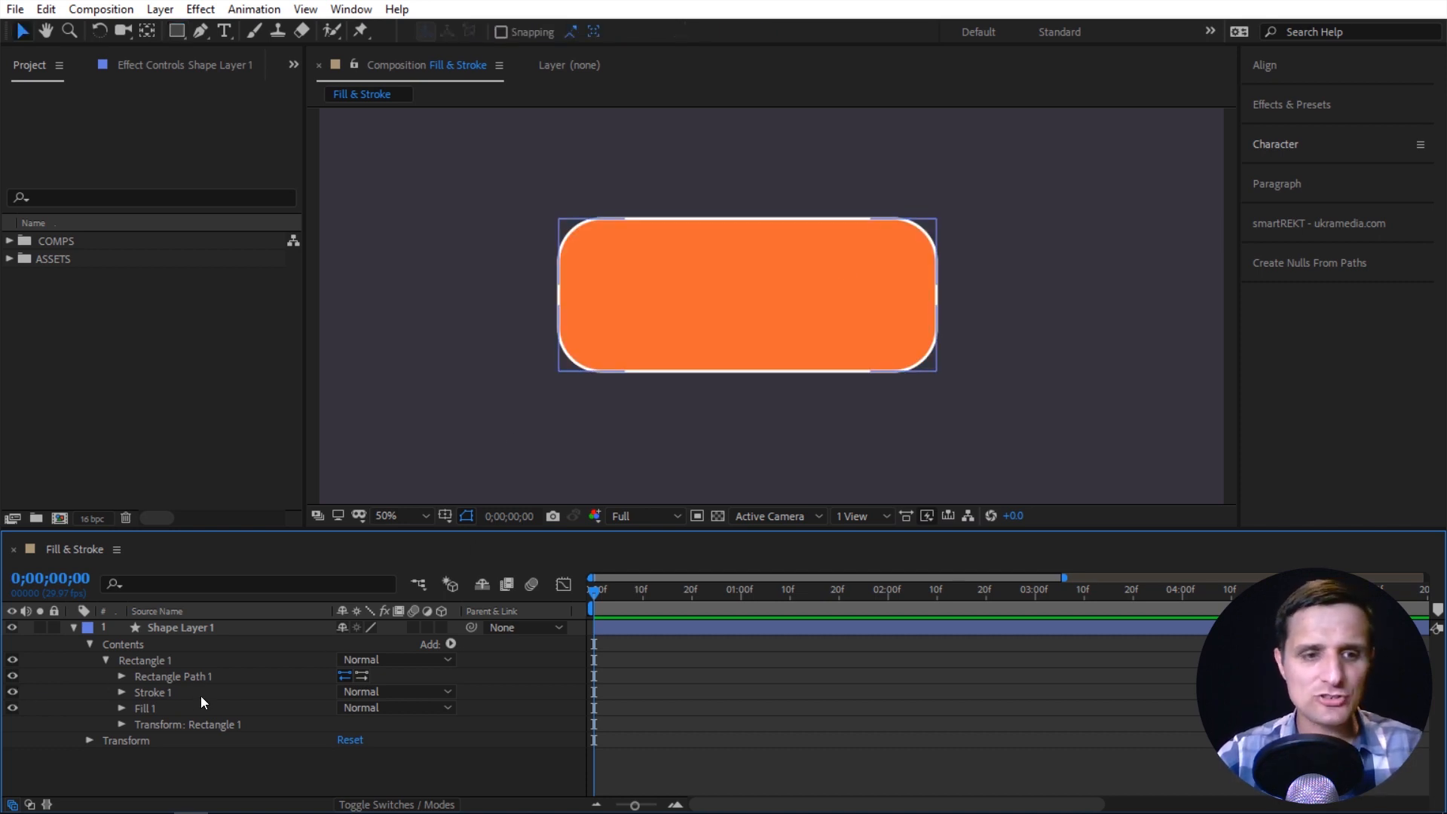
pyautogui.click(121, 691)
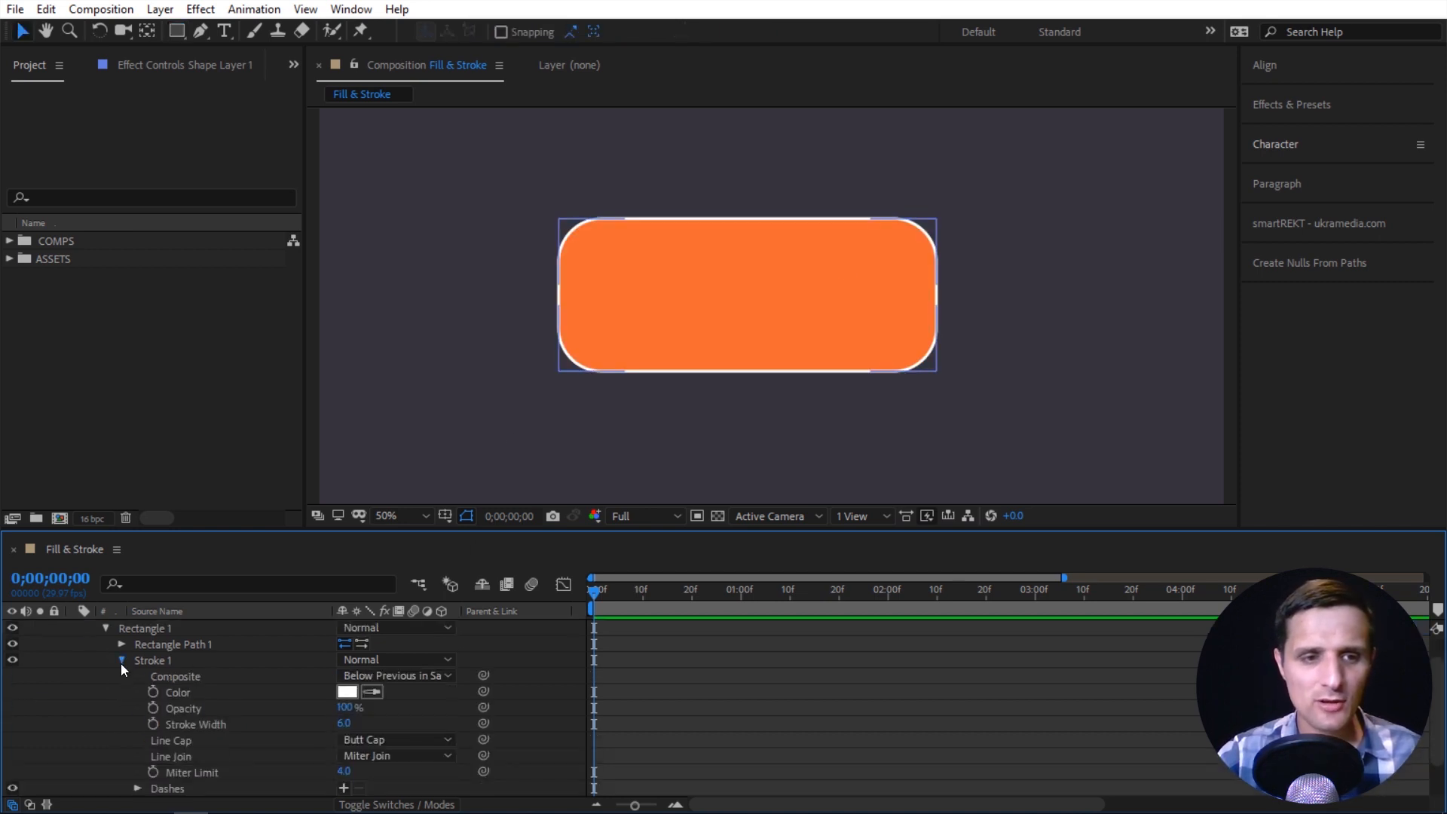
pyautogui.click(121, 660)
pyautogui.click(147, 708)
pyautogui.click(122, 708)
pyautogui.click(121, 708)
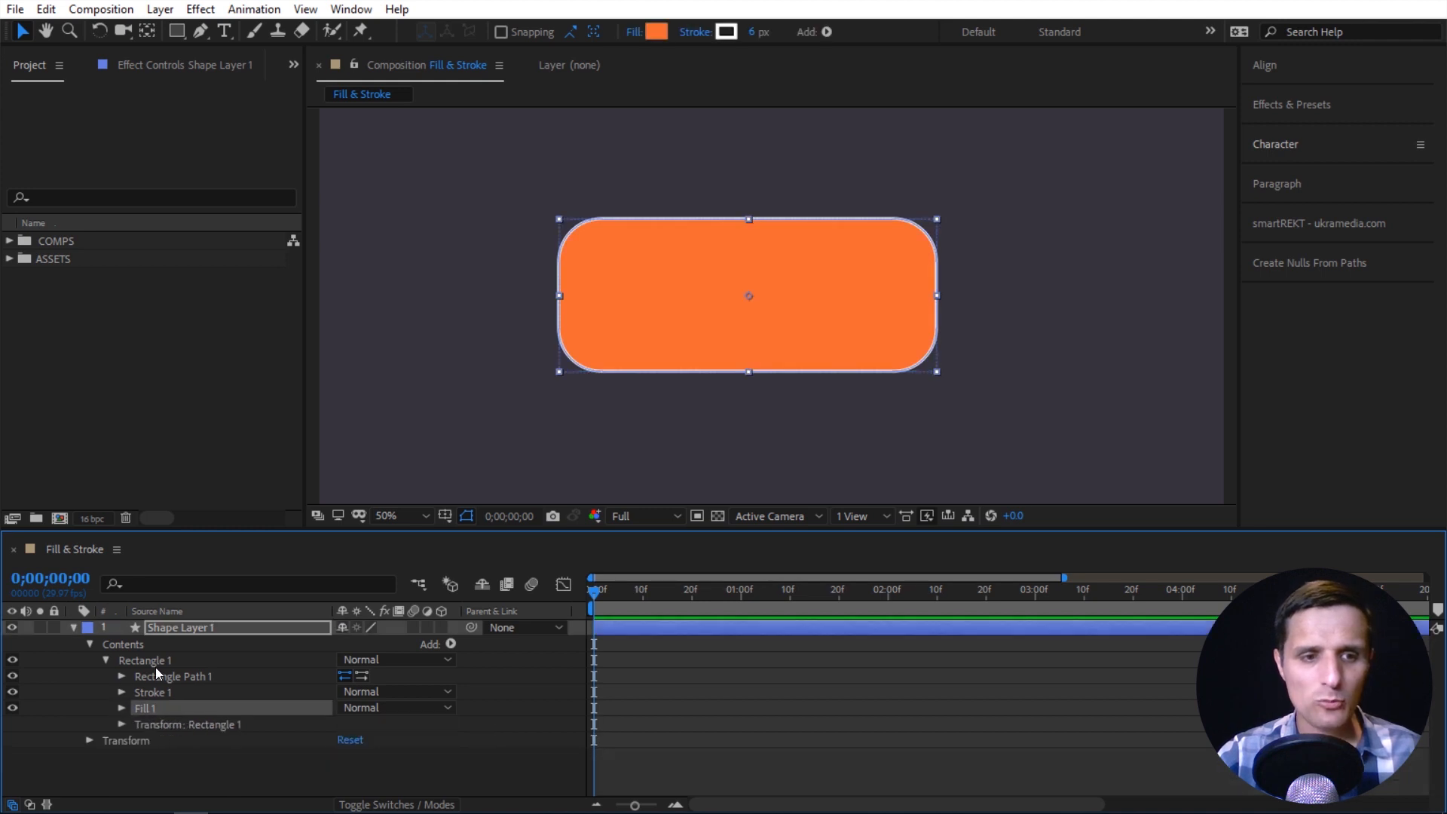
# Preview the None, Solid Color and Radial Gradient fill types on the rectangle's shape layer, and apply Linear Gradient.
pyautogui.click(214, 630)
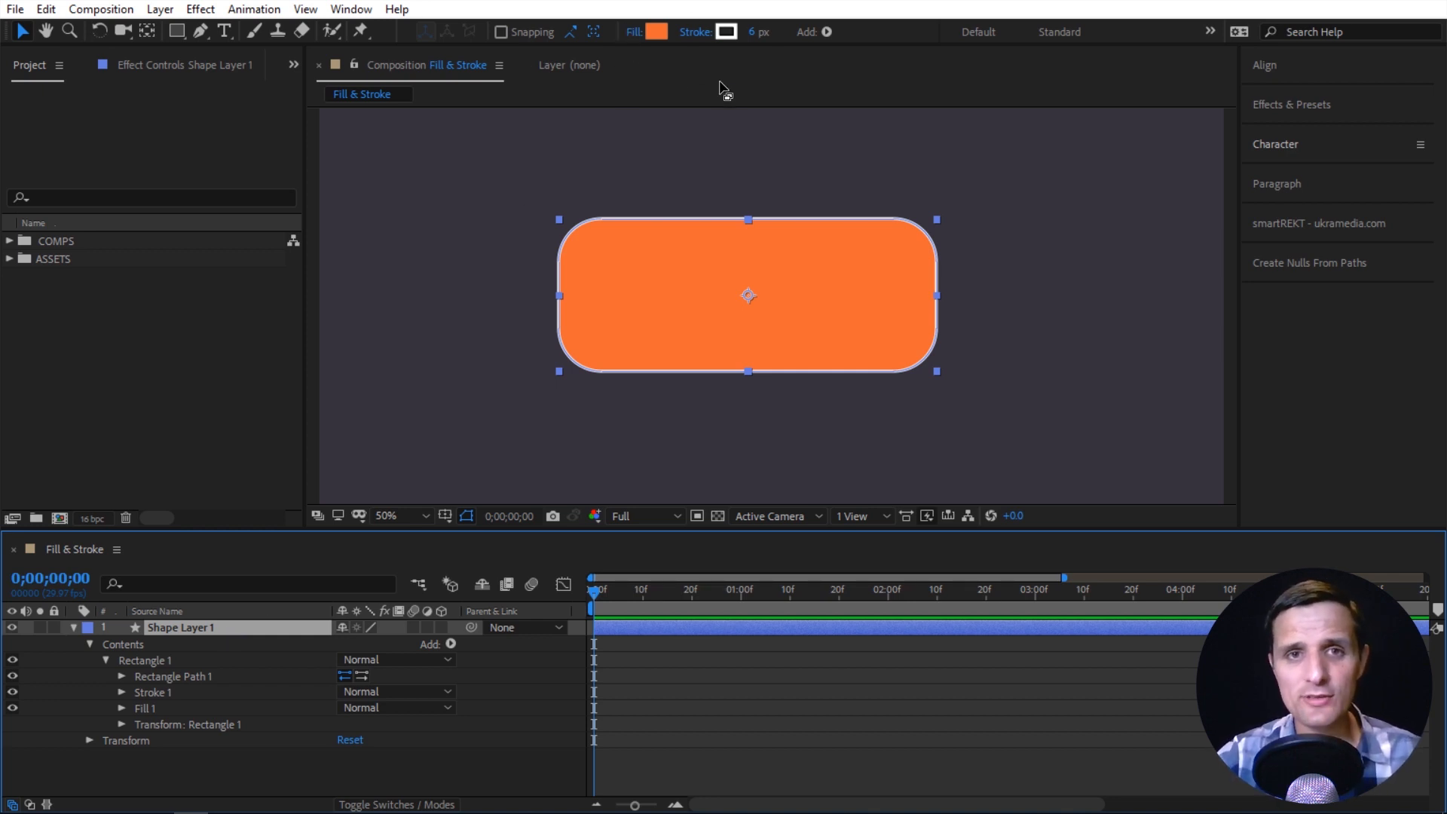
pyautogui.click(635, 33)
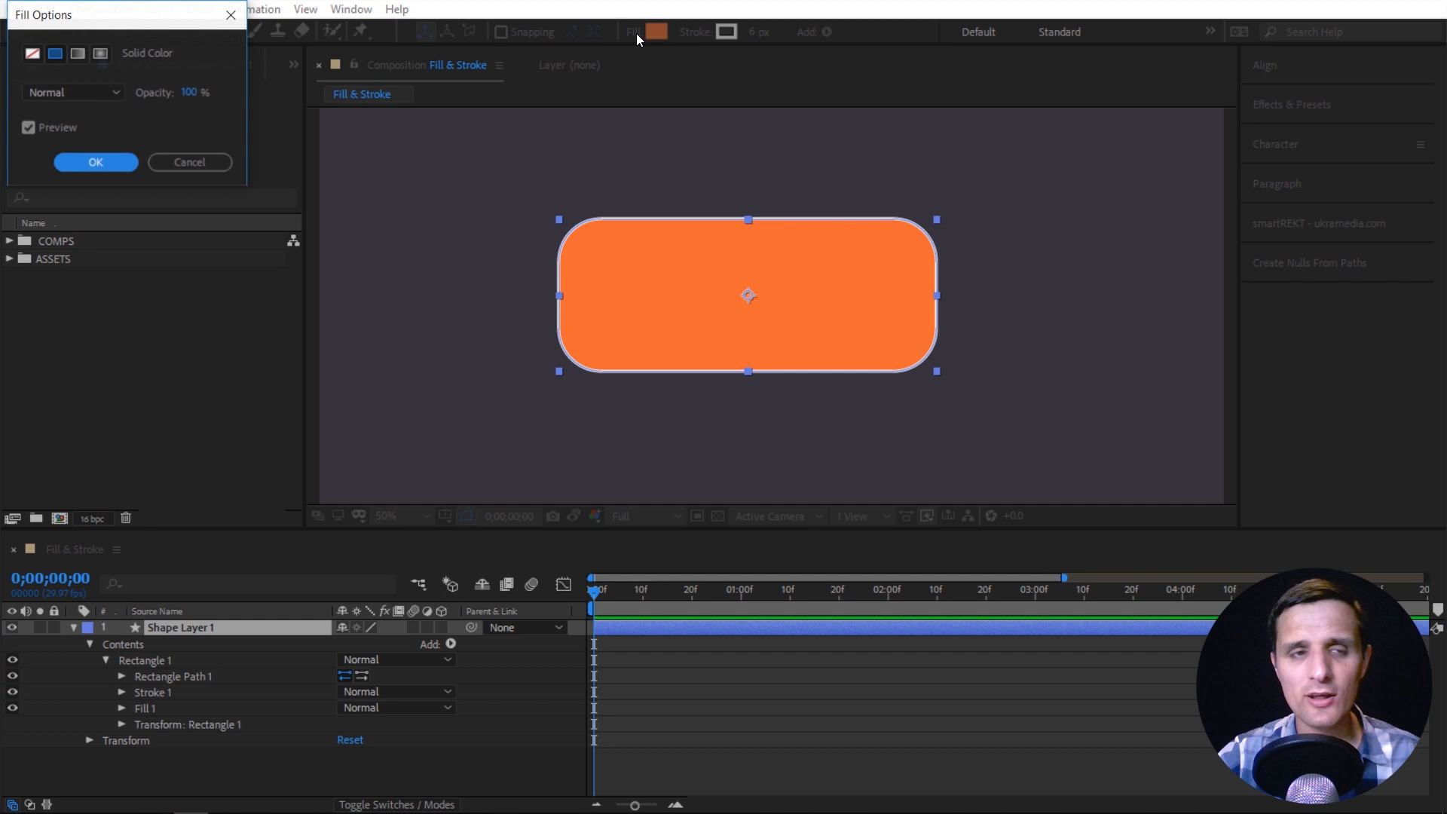
pyautogui.click(31, 55)
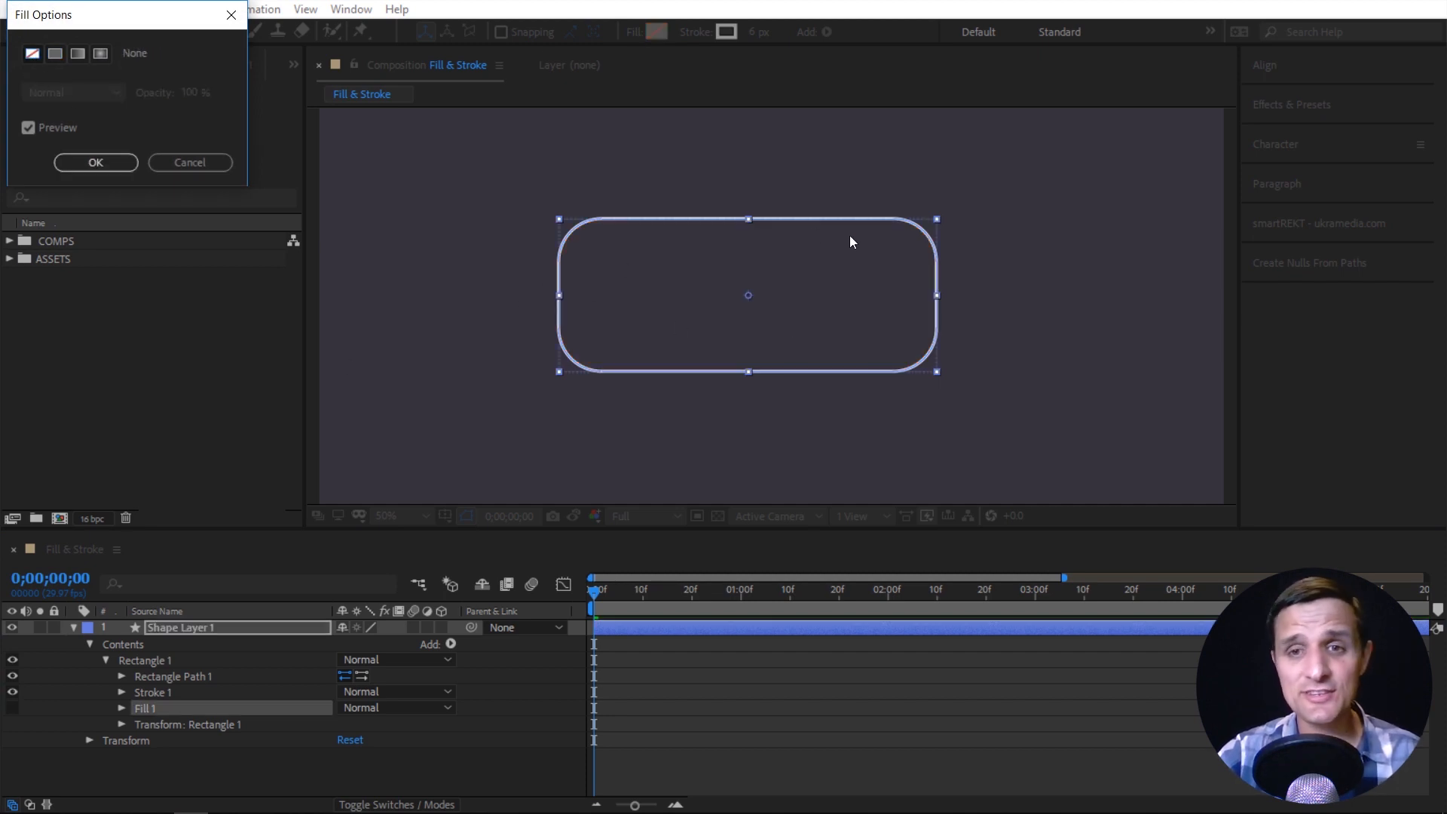
pyautogui.click(54, 53)
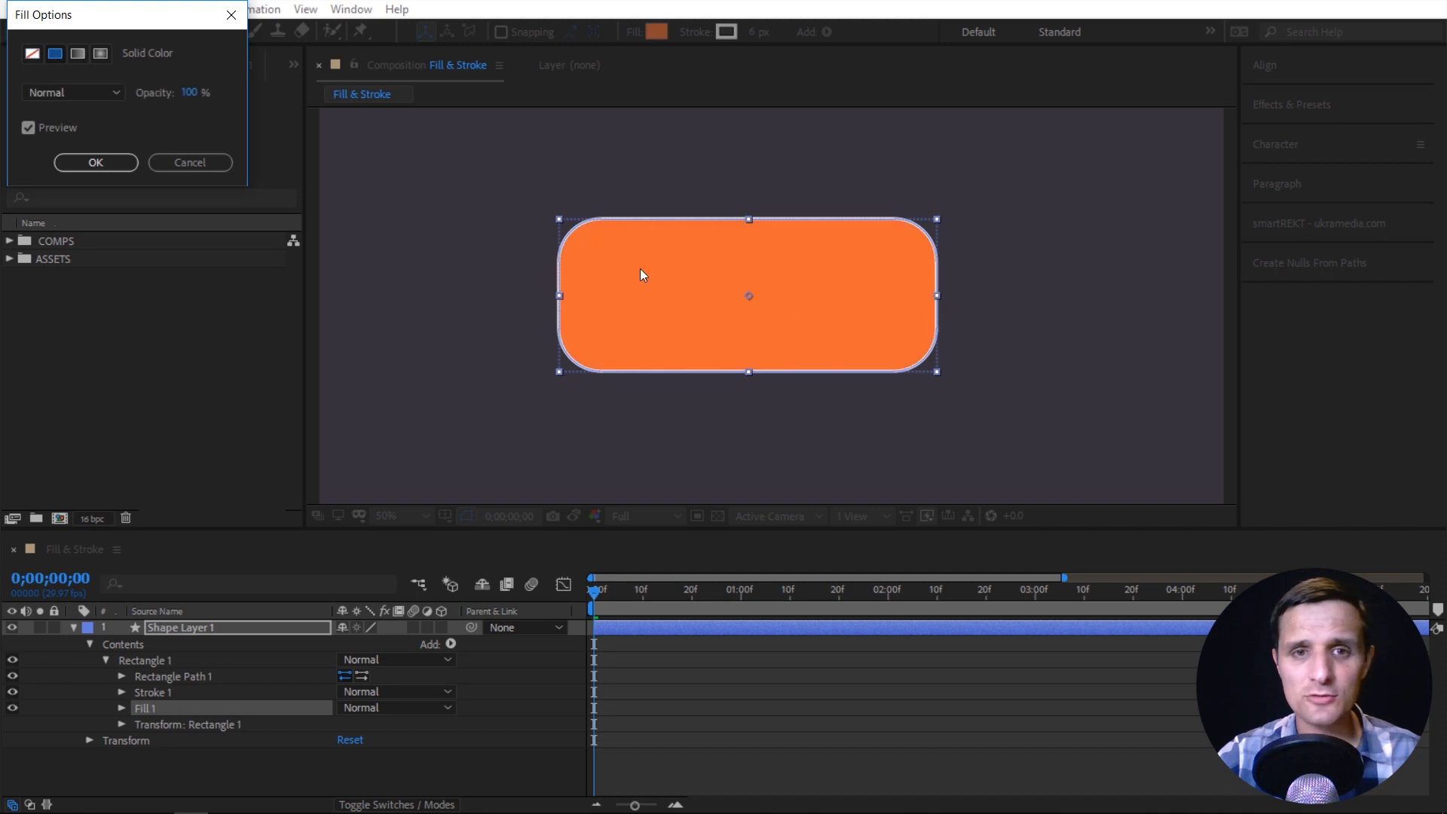
pyautogui.click(78, 56)
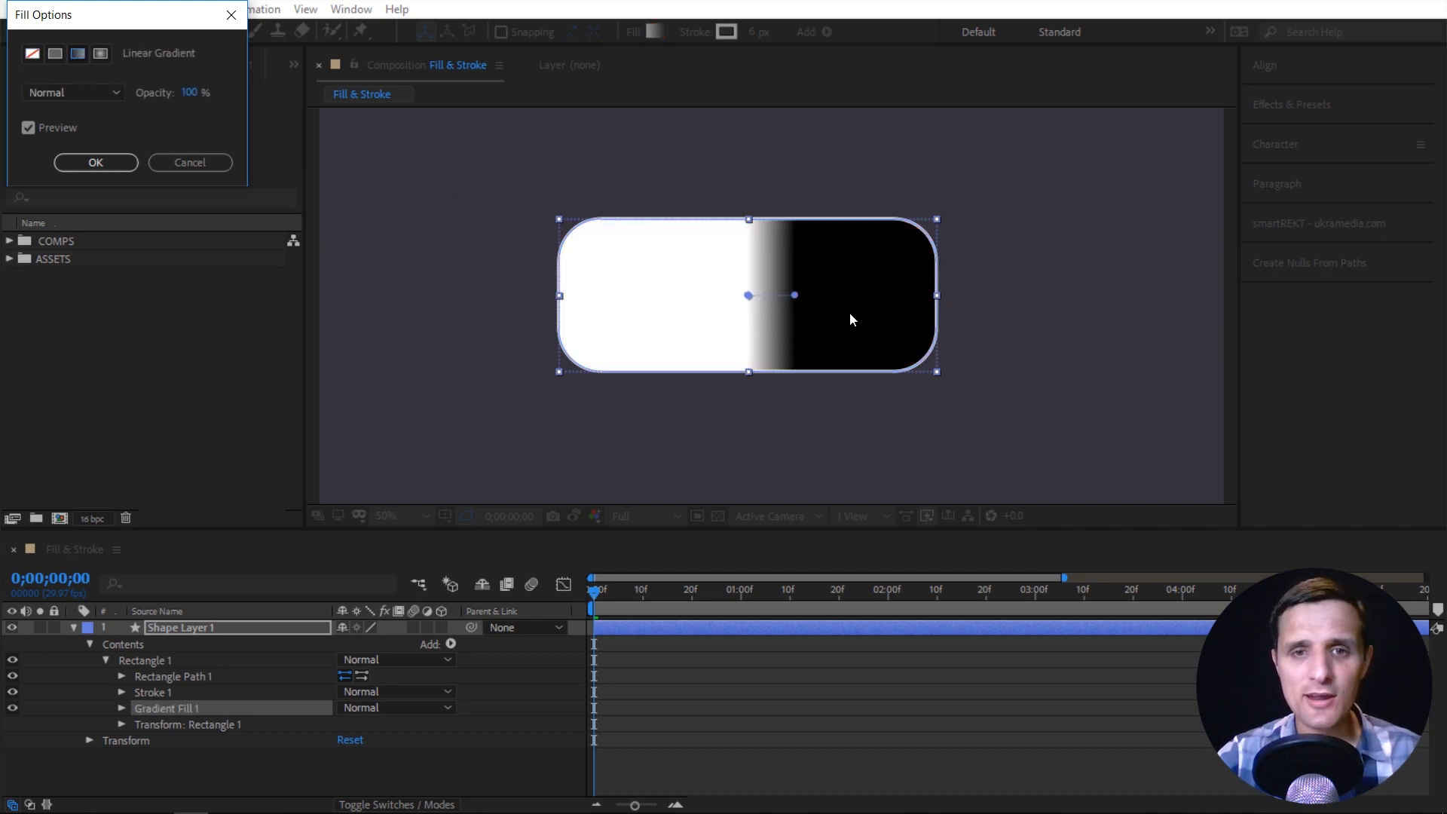
pyautogui.click(101, 54)
pyautogui.click(78, 54)
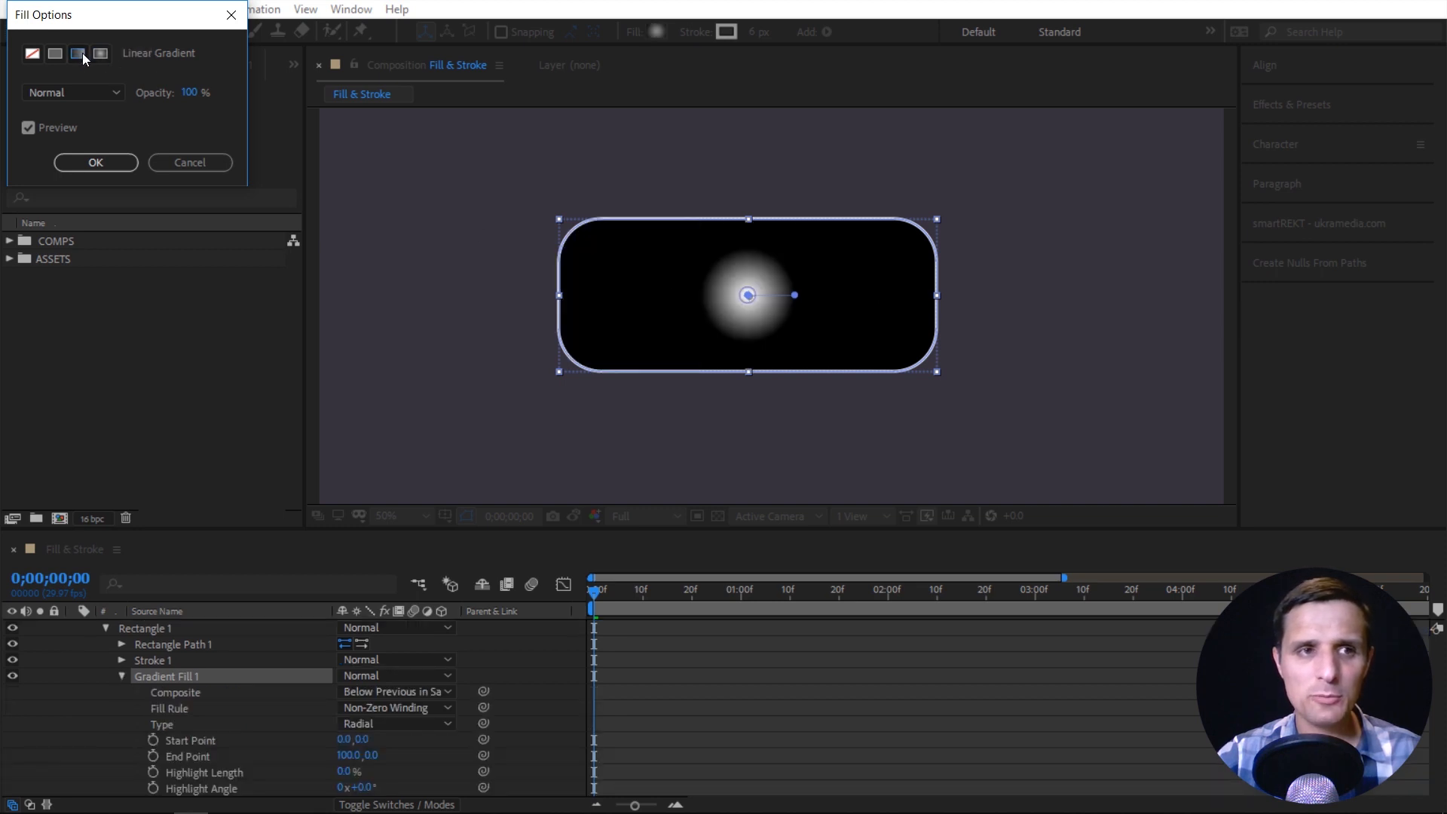
pyautogui.click(122, 168)
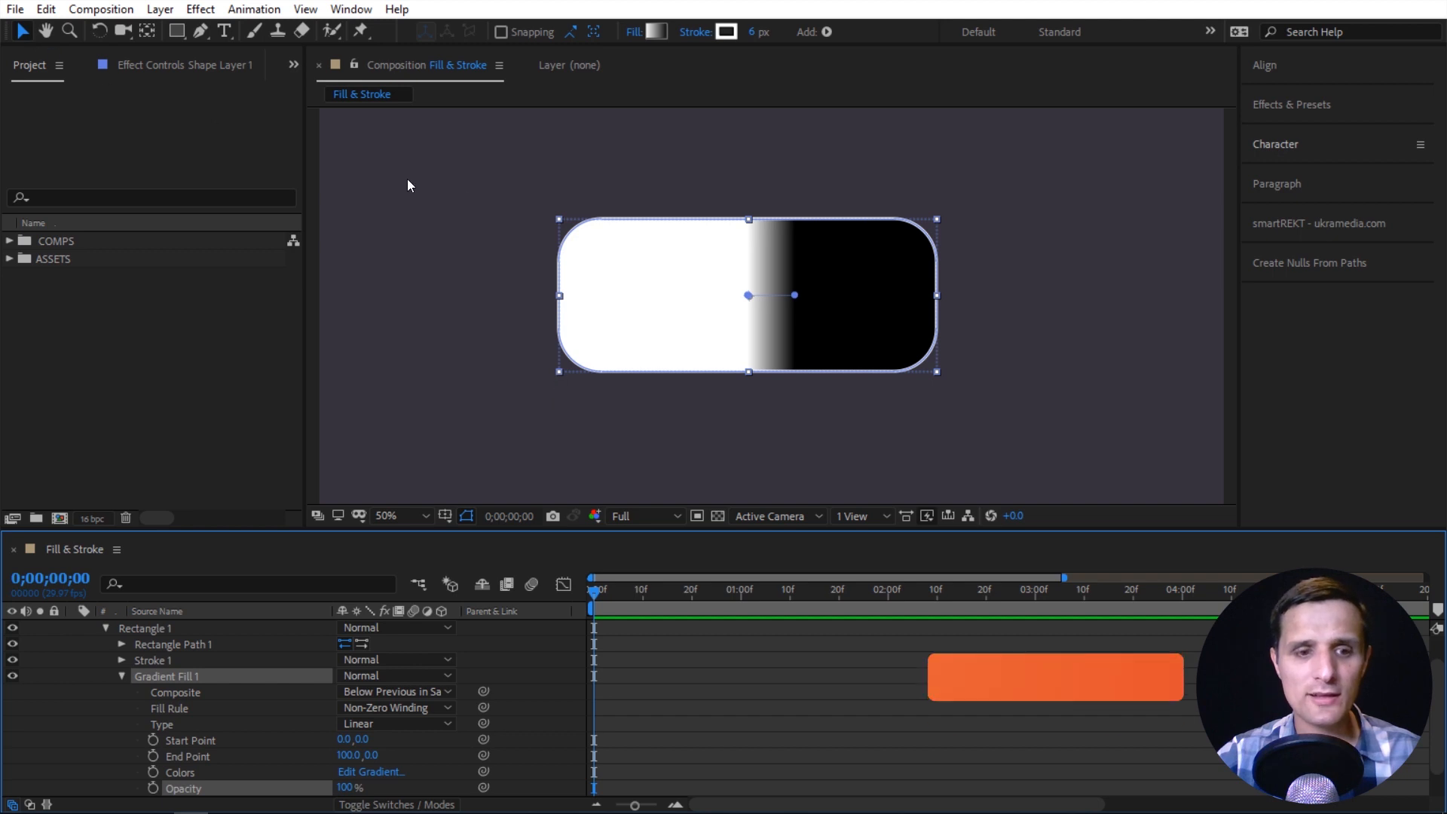
# Stretch the linear gradient diagonally across the rectangle, with its start point at -384, -136 and end point at 408, 144.
pyautogui.moveTo(794, 294); pyautogui.dragTo(935, 355)
pyautogui.moveTo(748, 296); pyautogui.dragTo(566, 231)
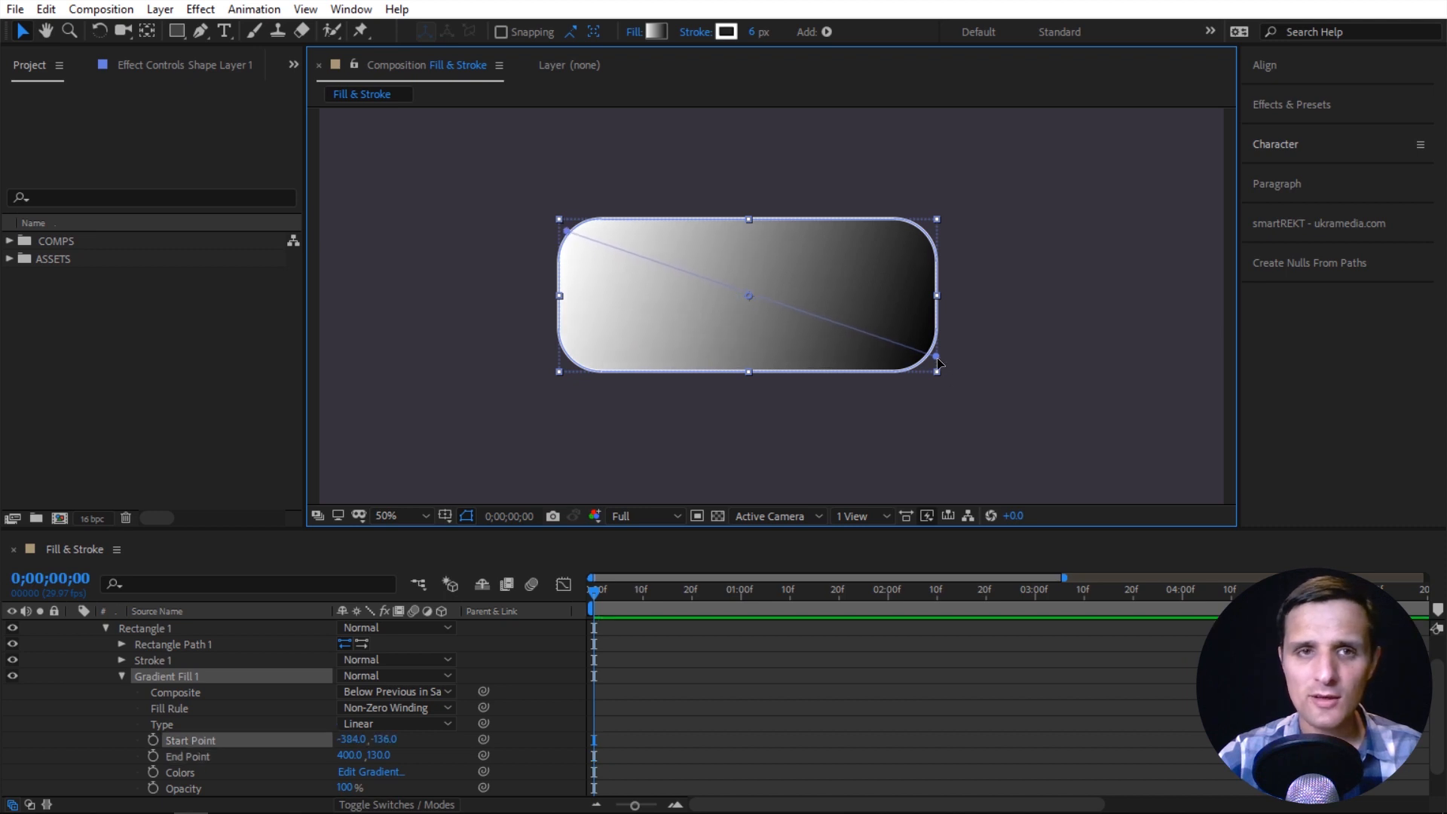
pyautogui.moveTo(935, 356); pyautogui.dragTo(939, 362)
# Change the fill to a radial gradient starting near the rectangle's centre at 8, -4 and ending beyond its lower-right corner at 644, 252.
pyautogui.click(632, 33)
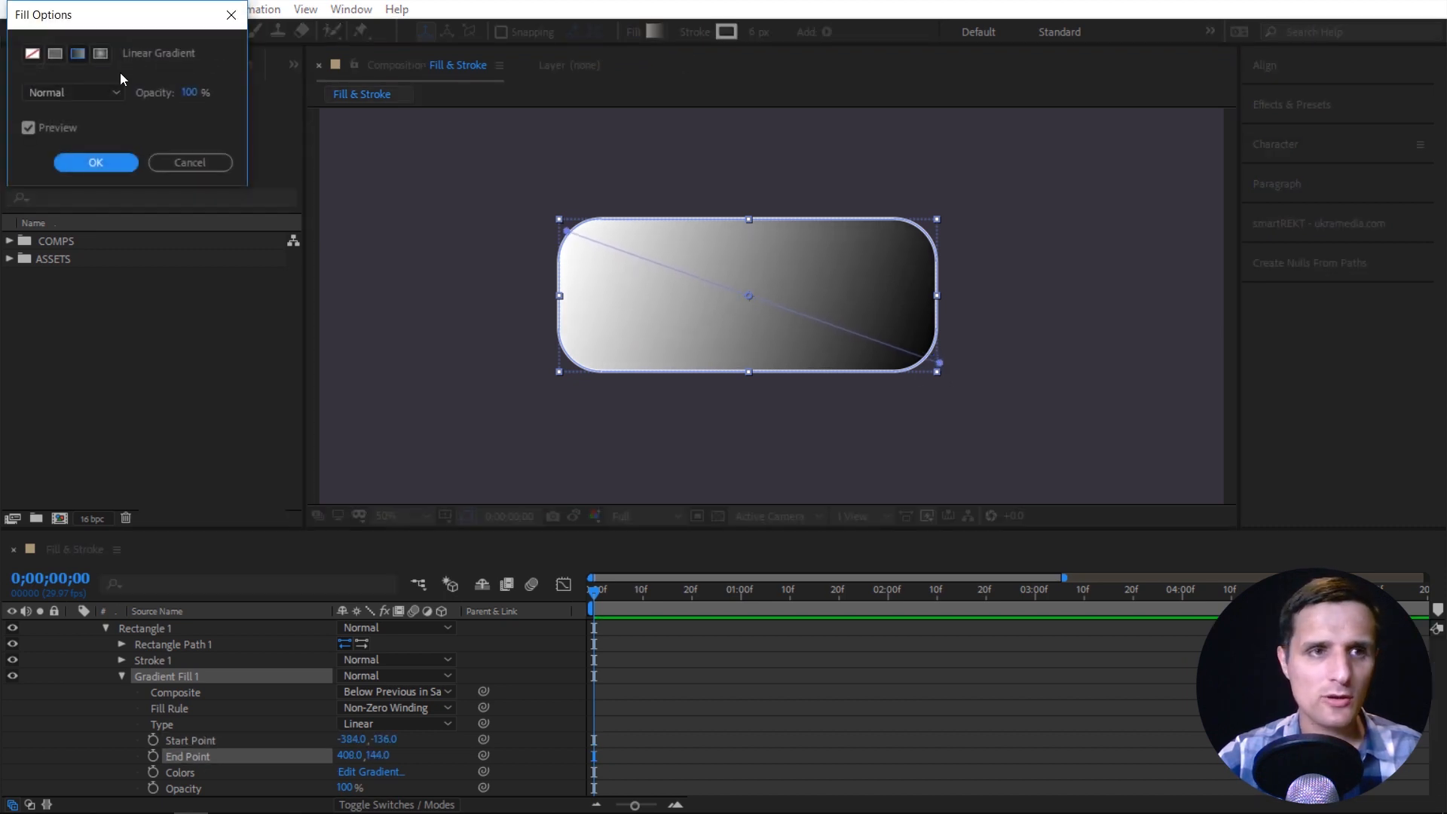
pyautogui.click(102, 54)
pyautogui.click(105, 160)
pyautogui.moveTo(567, 232); pyautogui.dragTo(751, 294)
pyautogui.moveTo(938, 364); pyautogui.dragTo(1051, 414)
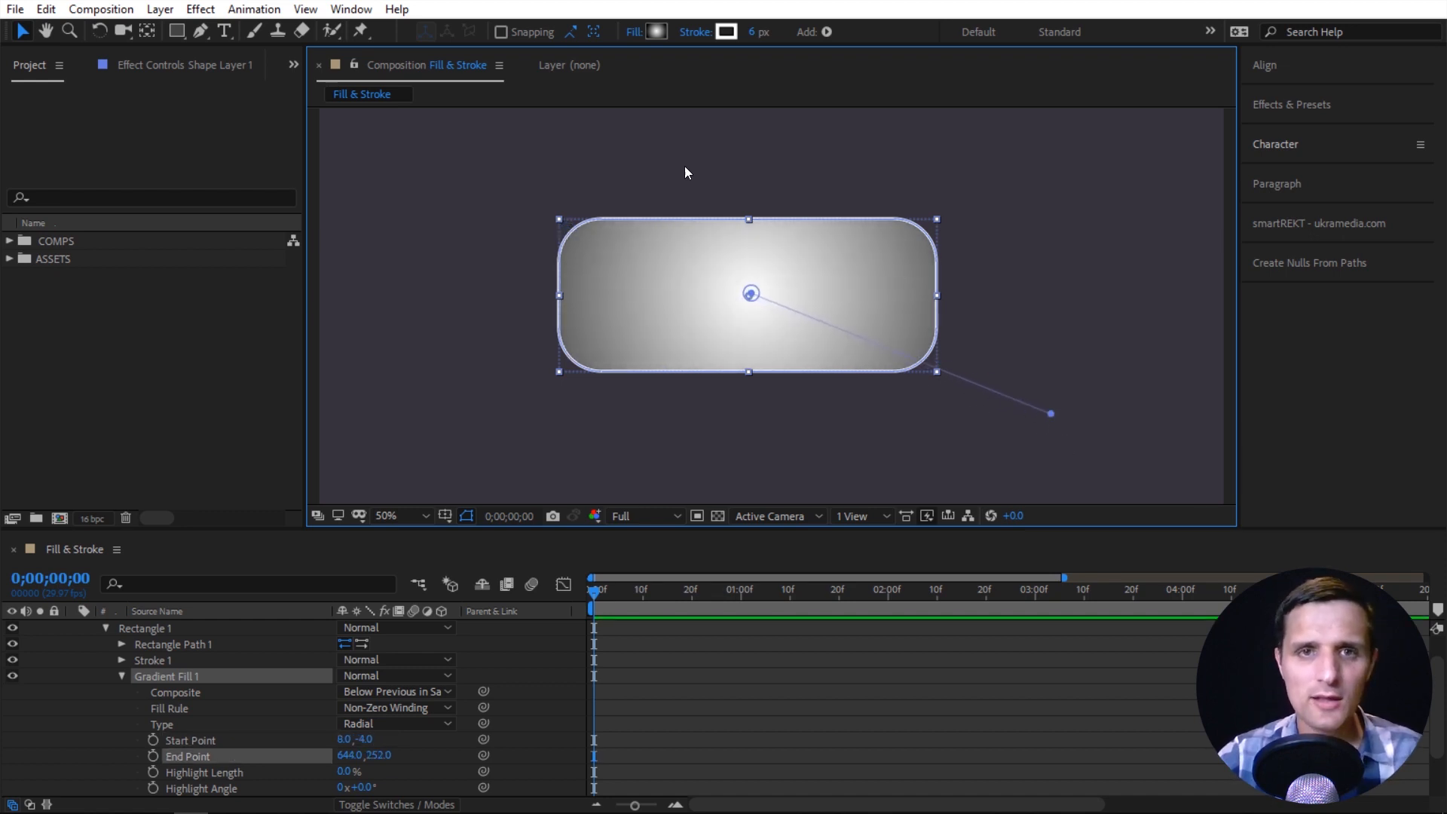
# Recolor the gradient with a purple first stop, and add a blue stop at 28.7% and a pale blue stop at 71.7%.
pyautogui.click(656, 32)
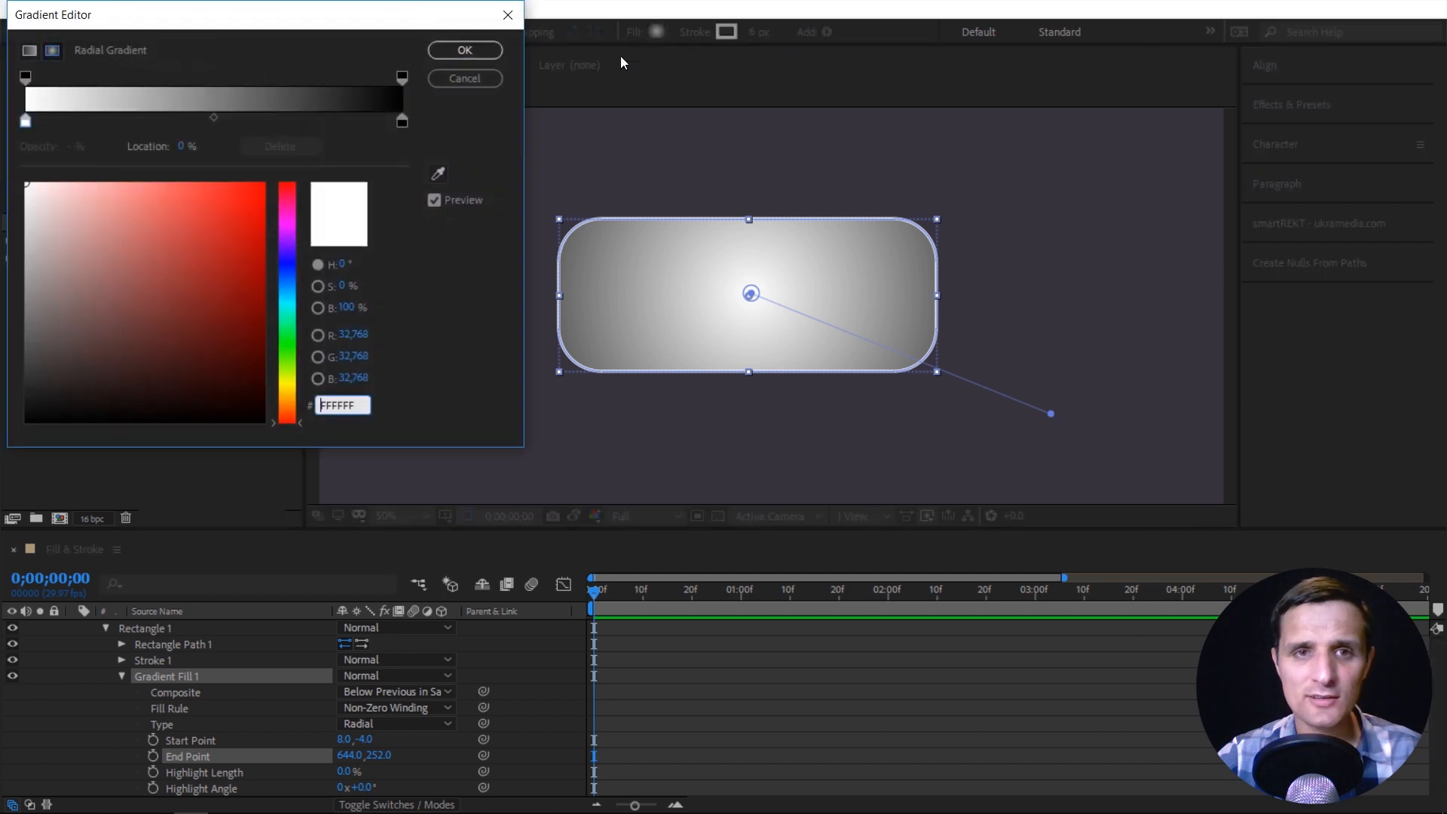
pyautogui.click(27, 122)
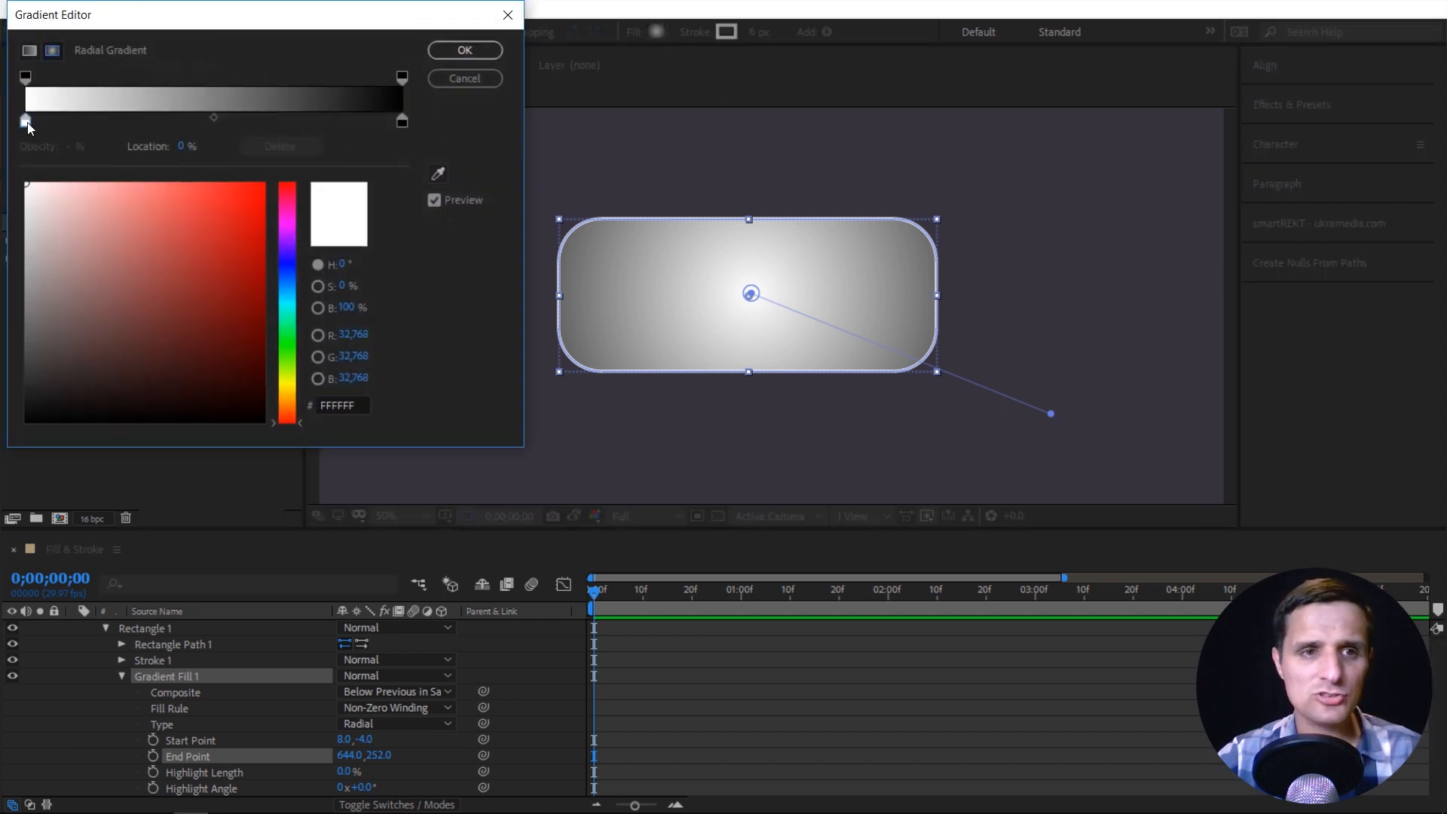
pyautogui.moveTo(281, 216); pyautogui.dragTo(263, 185)
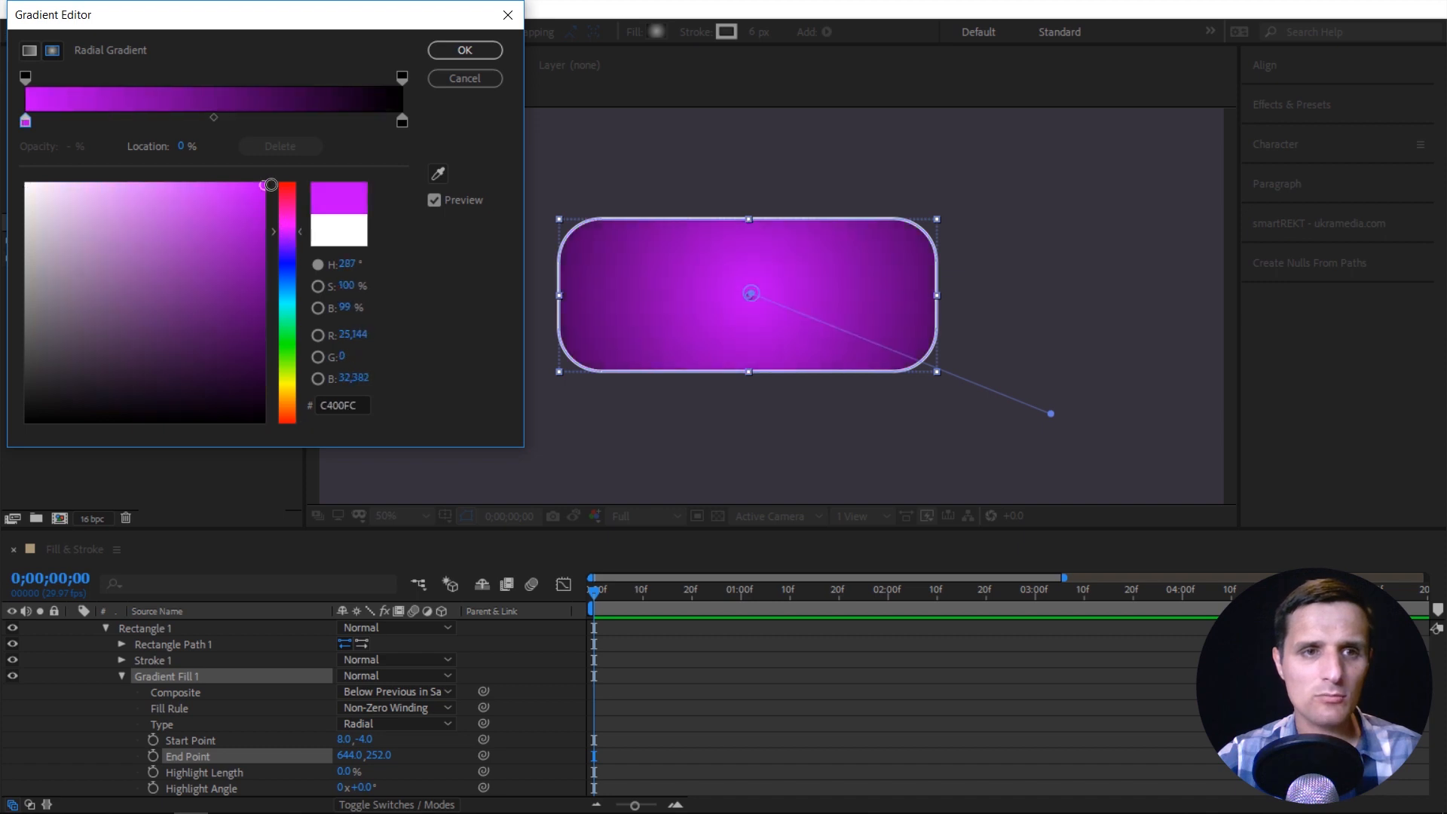
pyautogui.click(133, 125)
pyautogui.moveTo(281, 262); pyautogui.dragTo(291, 278)
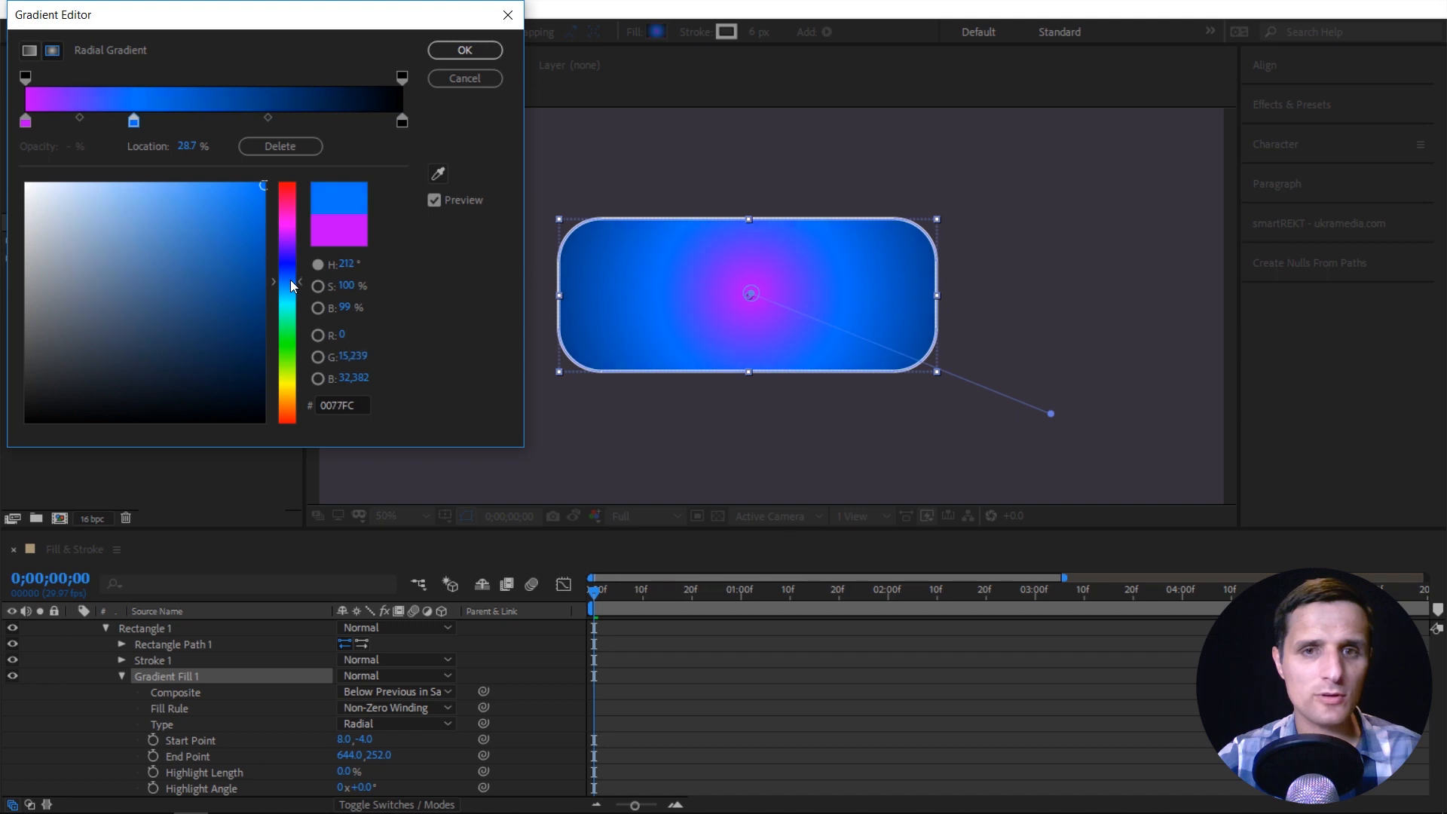
pyautogui.click(297, 120)
pyautogui.click(48, 185)
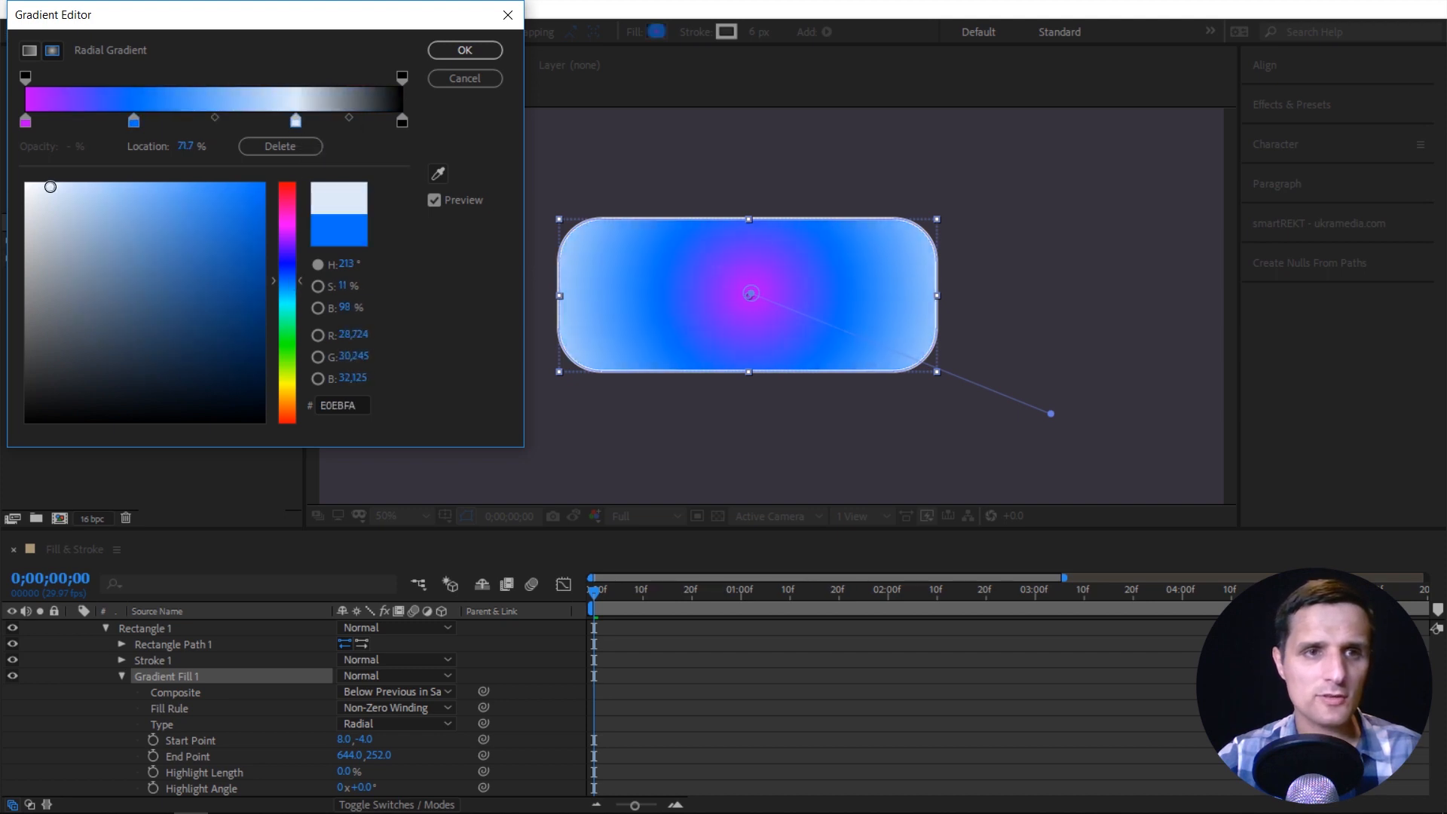
pyautogui.click(463, 52)
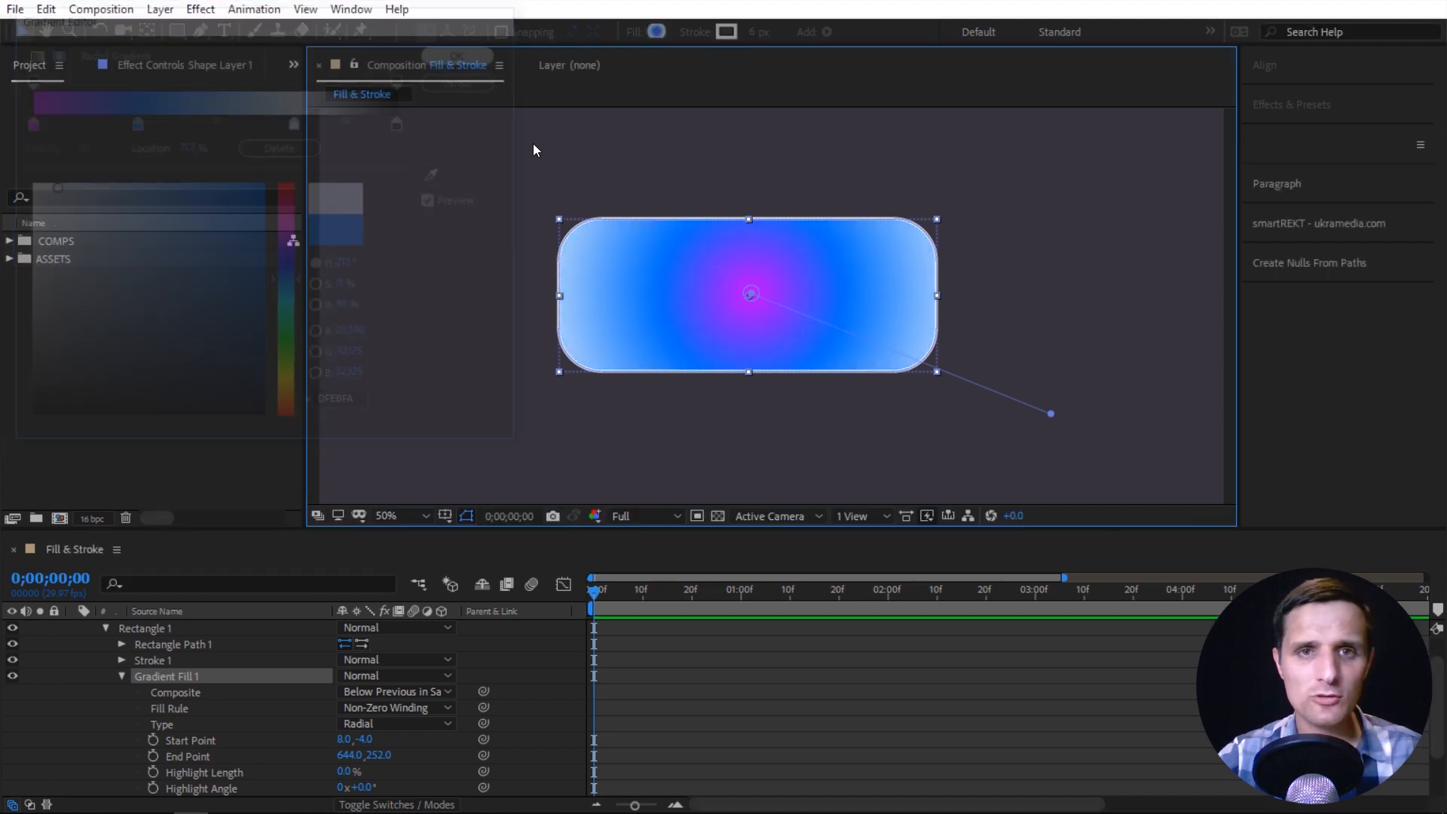
# Change the rectangle's fill from a radial to a linear gradient, keeping its color stops.
pyautogui.click(632, 33)
pyautogui.click(96, 162)
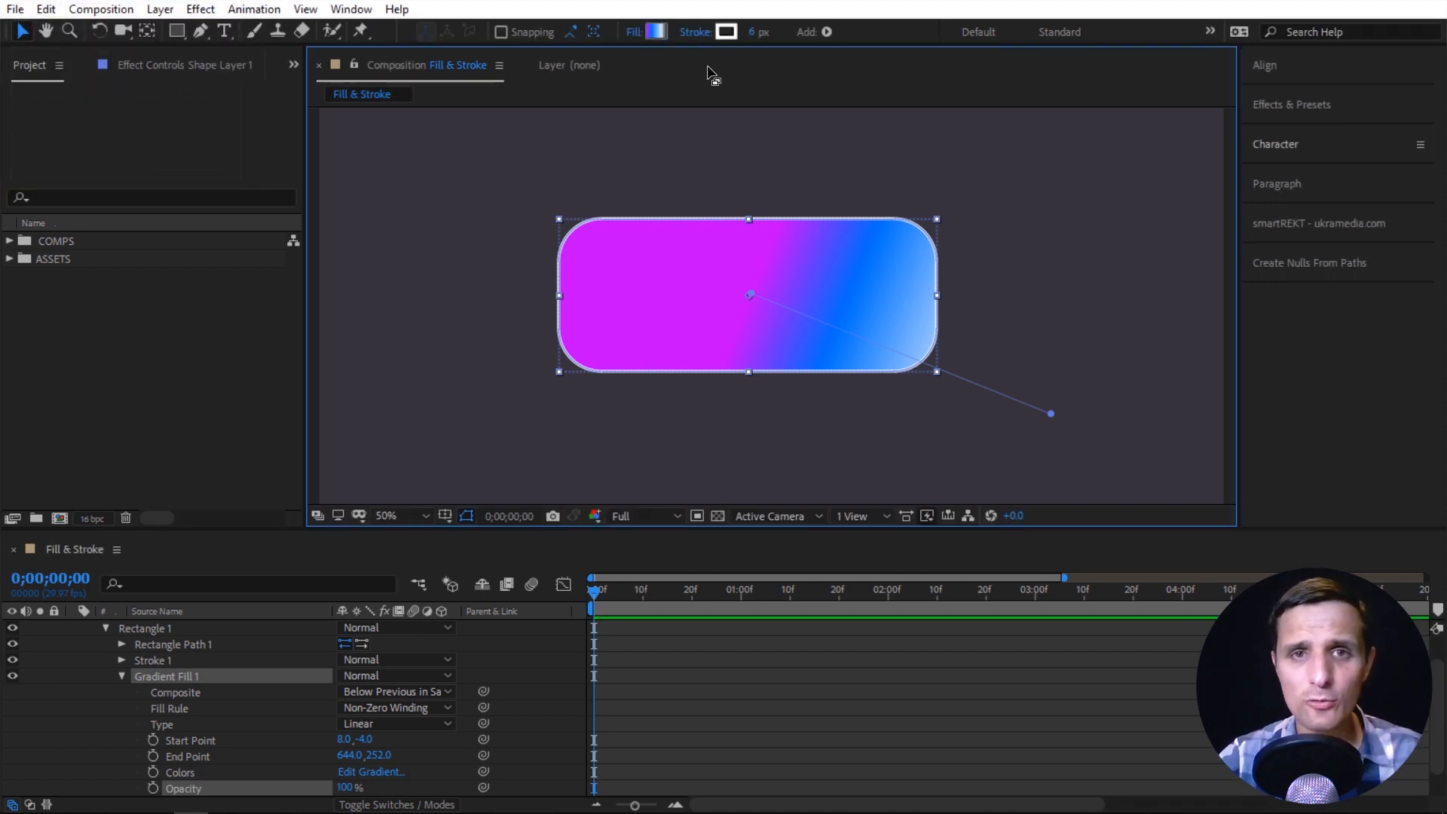
# Preview the Linear Gradient and Radial Gradient types on the rectangle's stroke, and keep Solid Color.
pyautogui.click(696, 34)
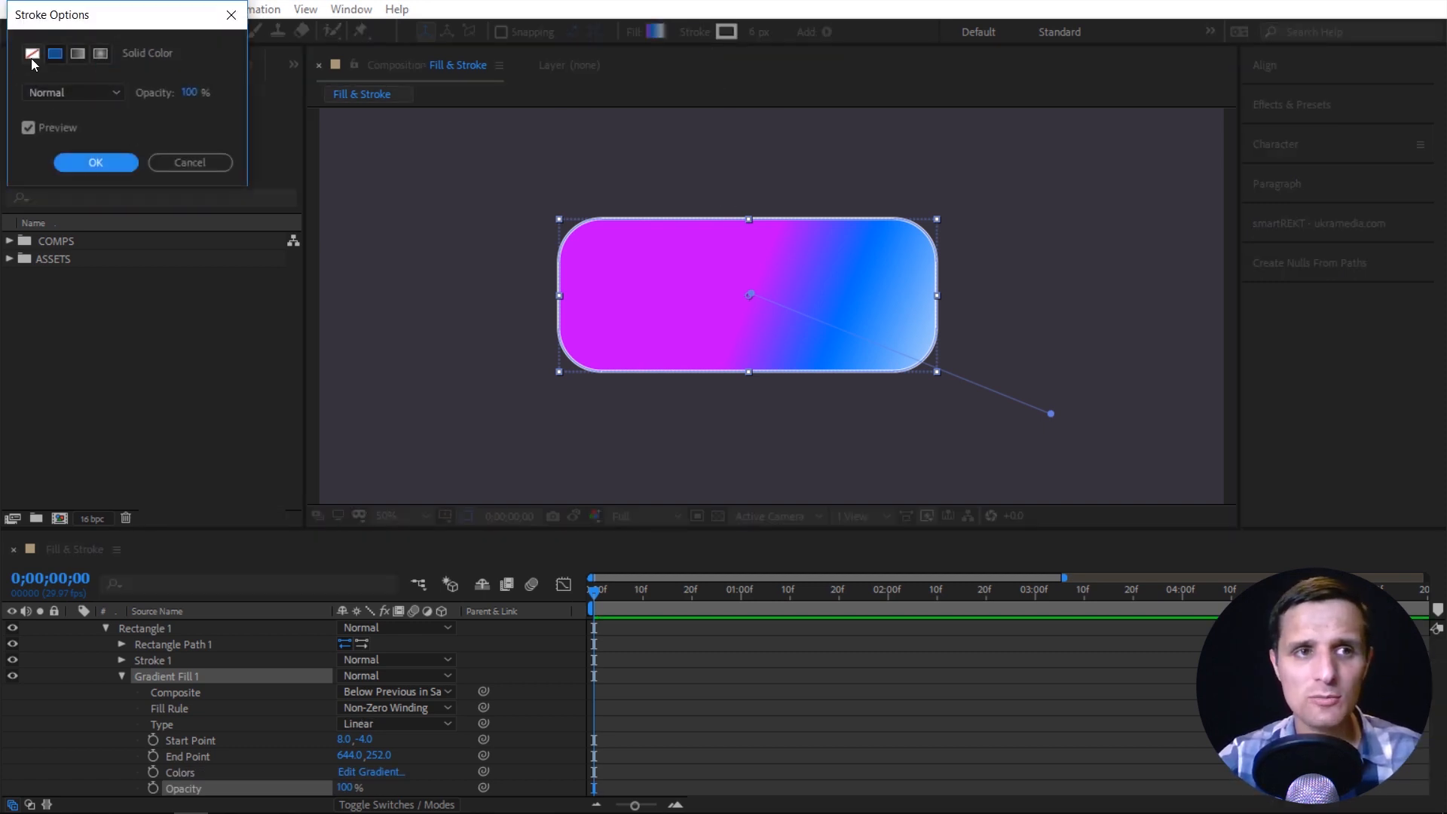
pyautogui.click(78, 54)
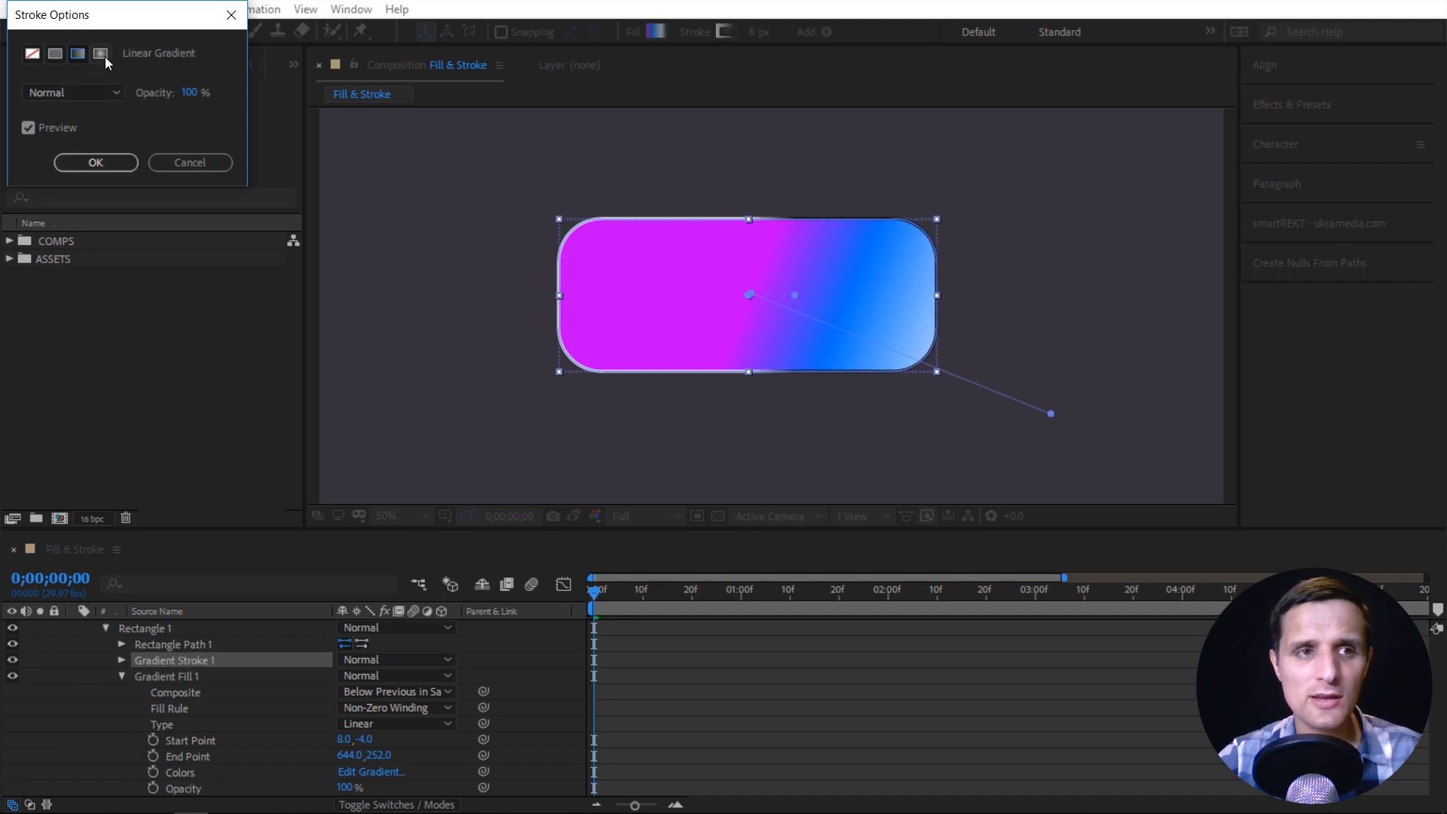
pyautogui.click(101, 55)
pyautogui.click(56, 54)
pyautogui.click(113, 161)
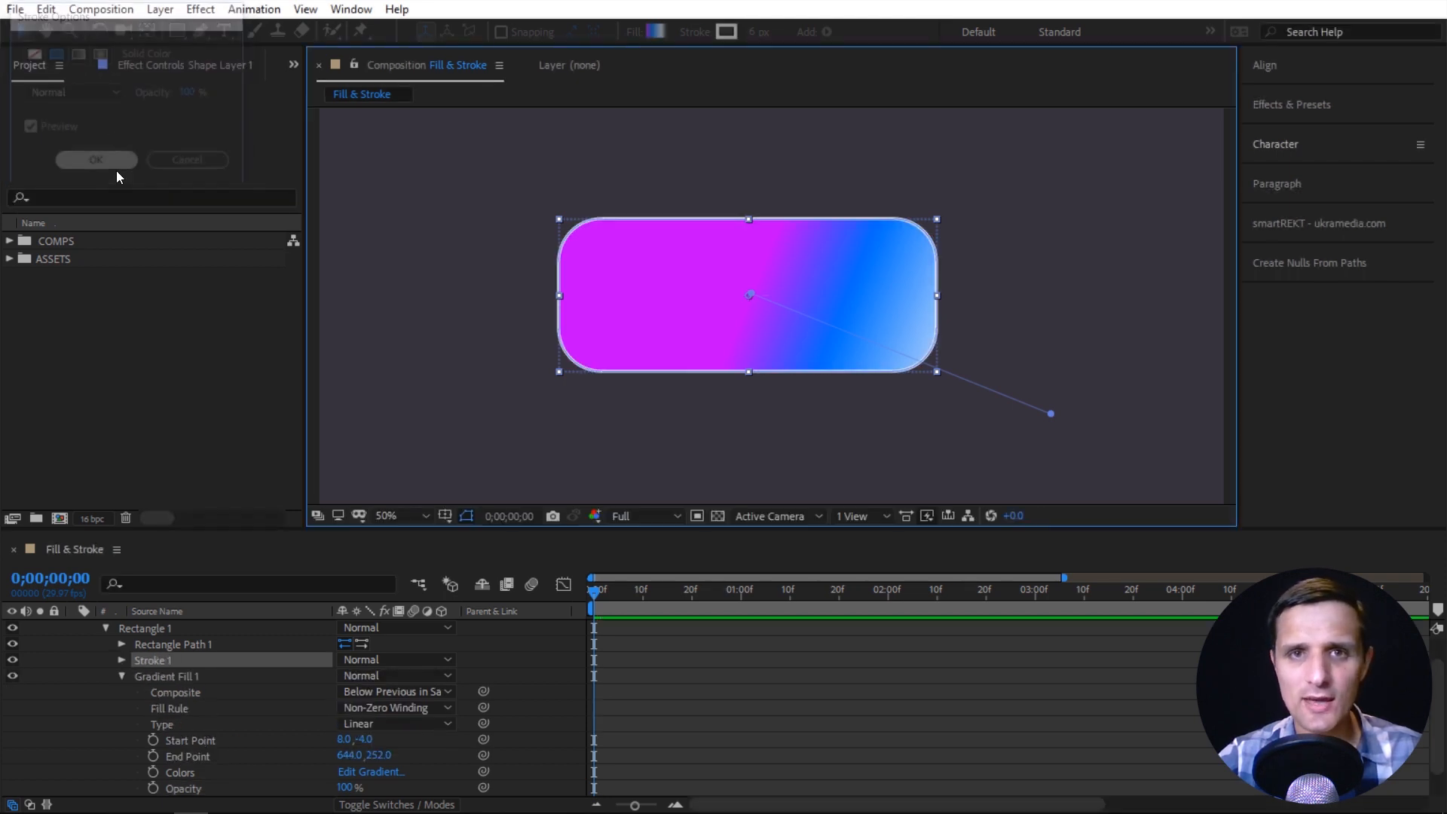
# Try red (FF0000) as the rectangle's stroke color, and restore the original white.
pyautogui.click(730, 36)
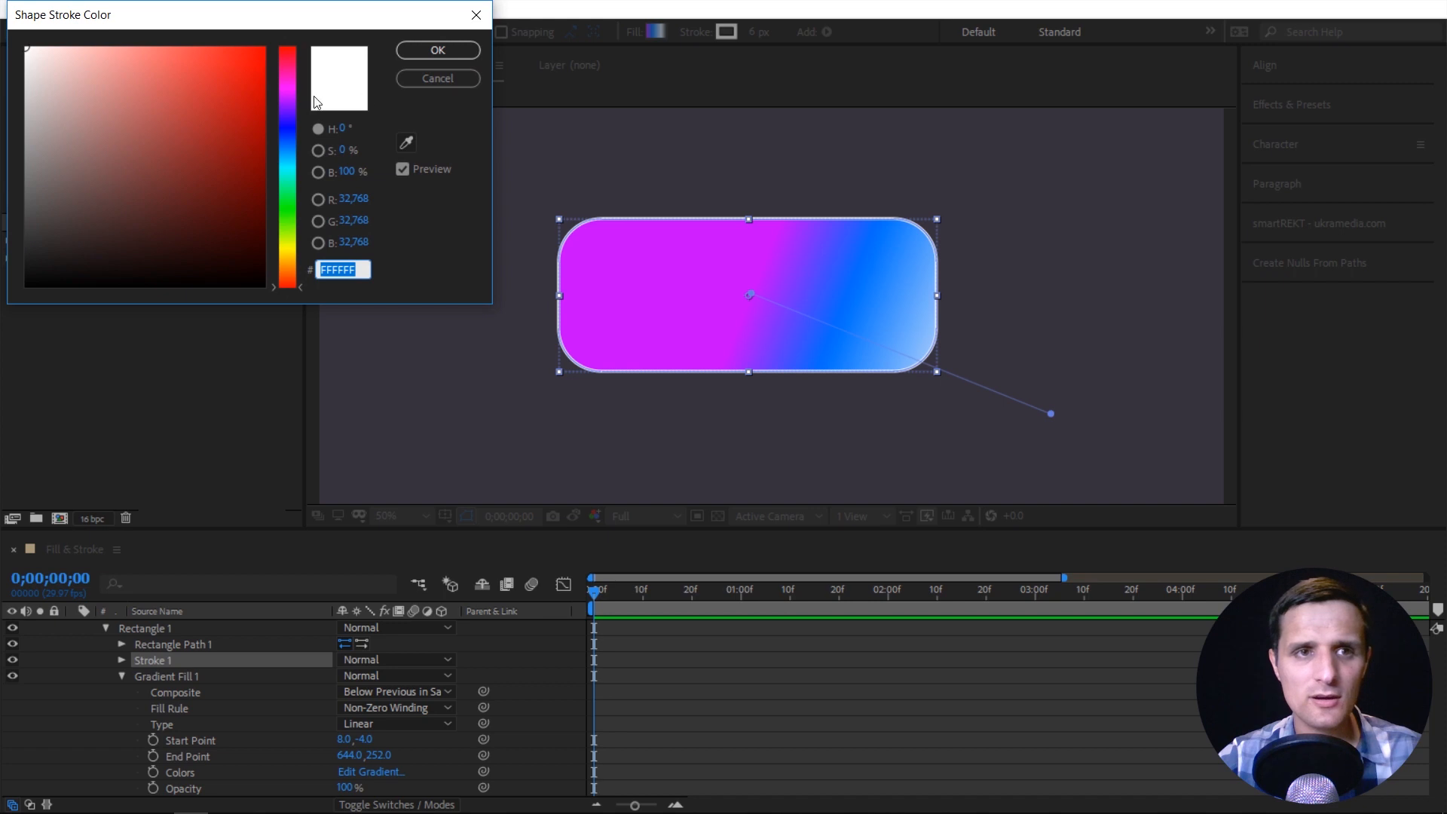
pyautogui.write('FF0000')
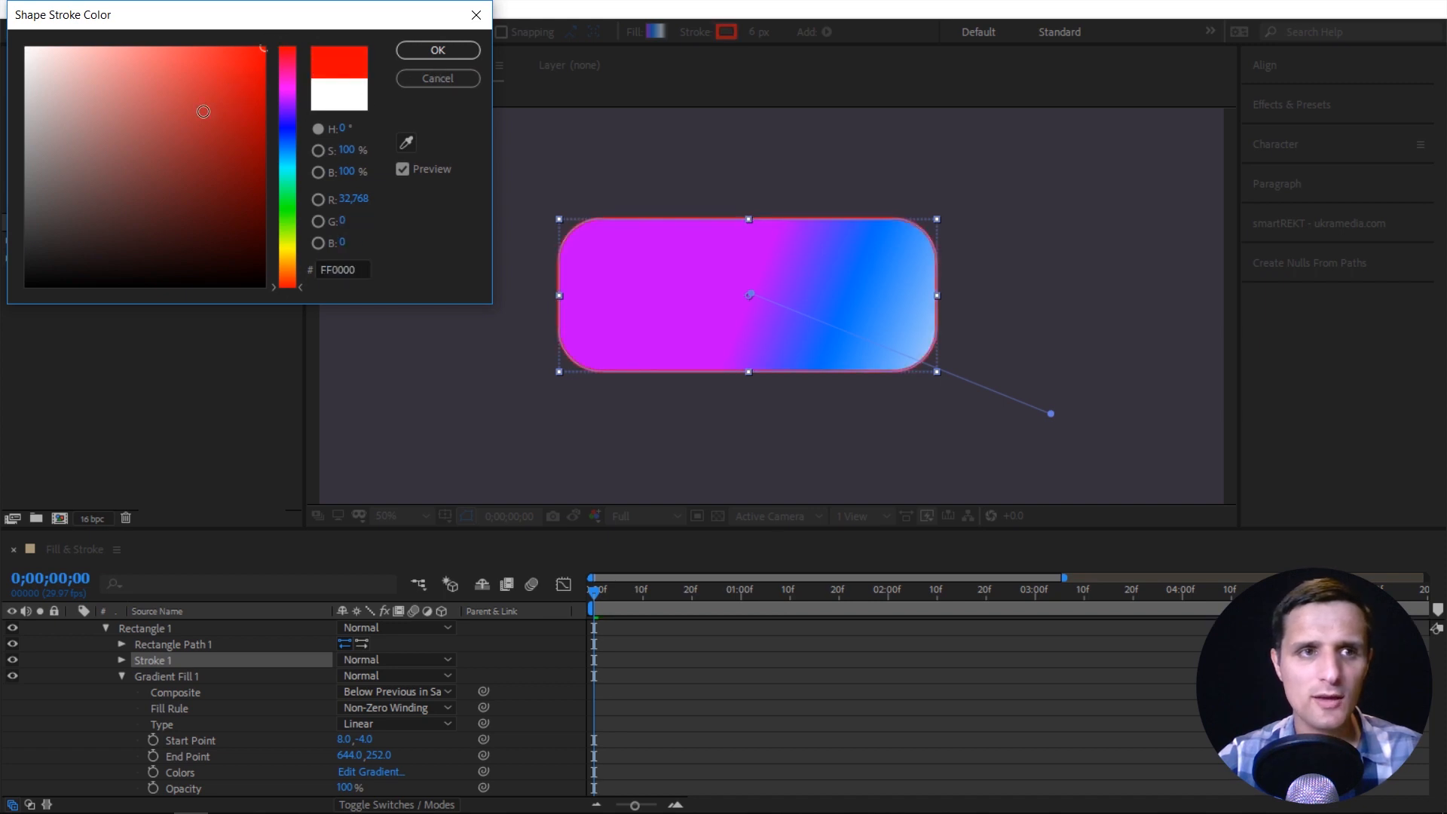
pyautogui.click(339, 96)
pyautogui.click(410, 50)
# Widen the rectangle's stroke to 30 px, and raise it to 45 in the Stroke 1 properties.
pyautogui.moveTo(753, 33); pyautogui.dragTo(773, 34)
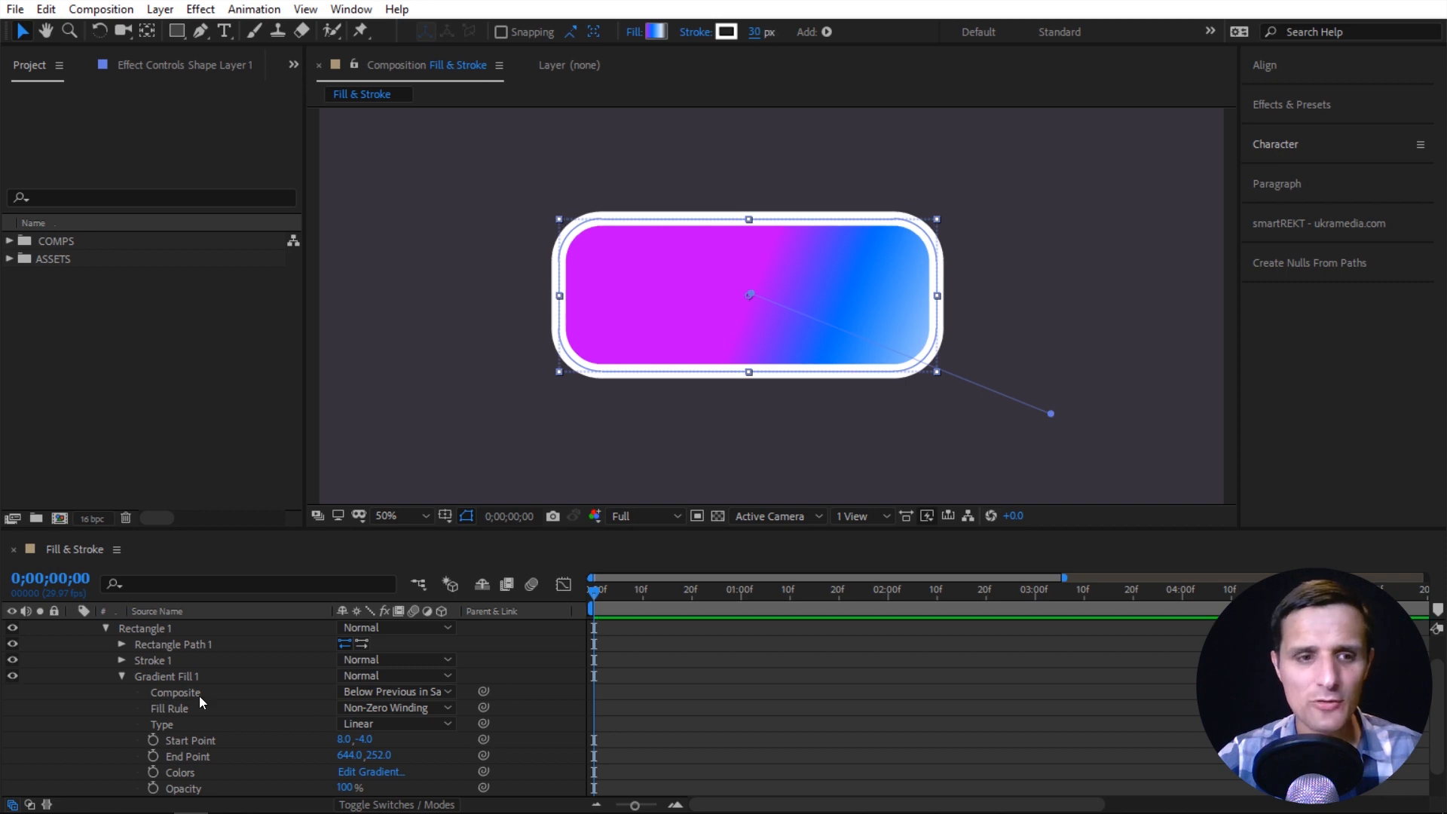
pyautogui.click(121, 677)
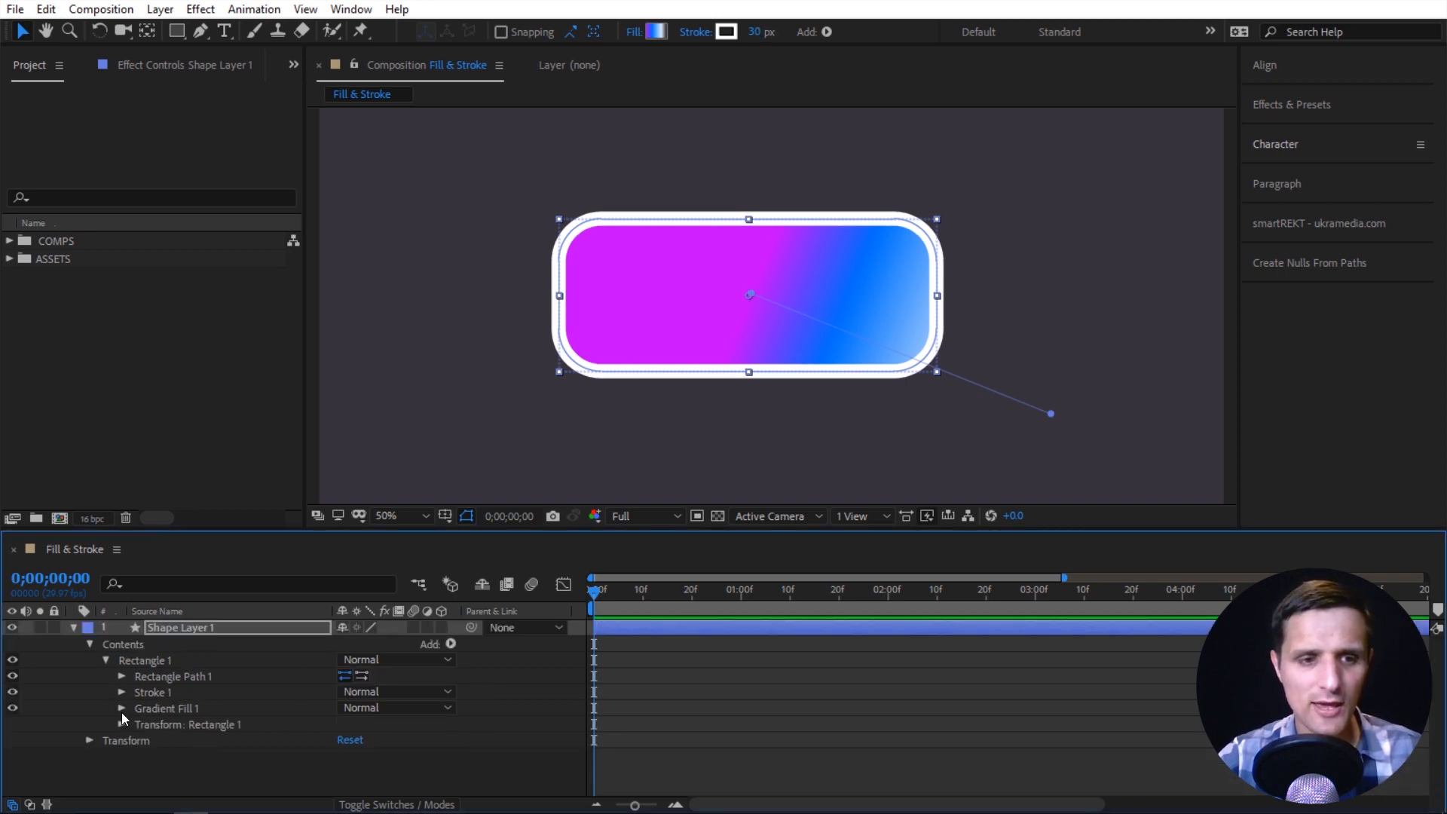
pyautogui.click(121, 692)
pyautogui.scroll(-1, 219, 707)
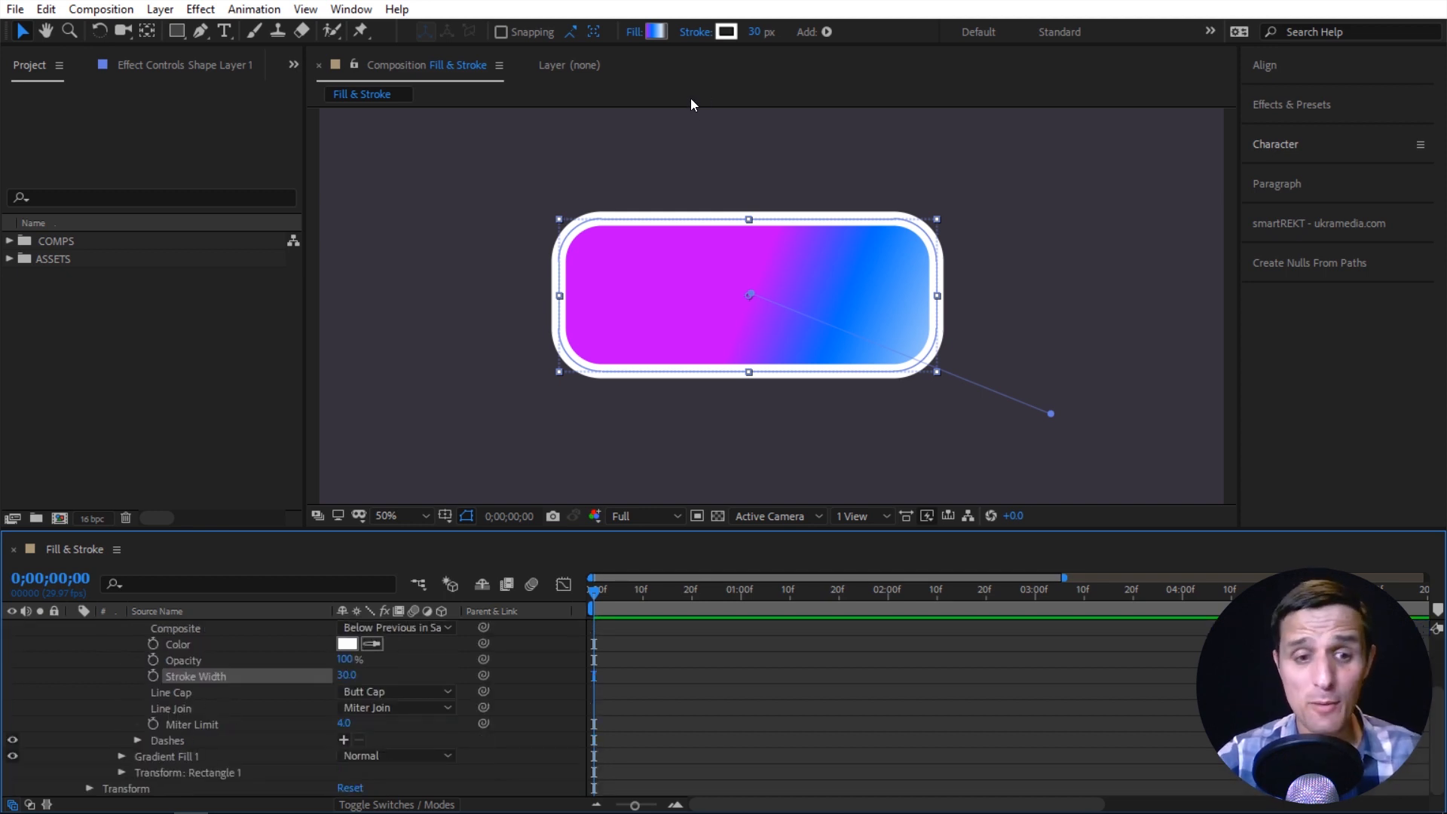
pyautogui.moveTo(347, 675); pyautogui.dragTo(352, 675)
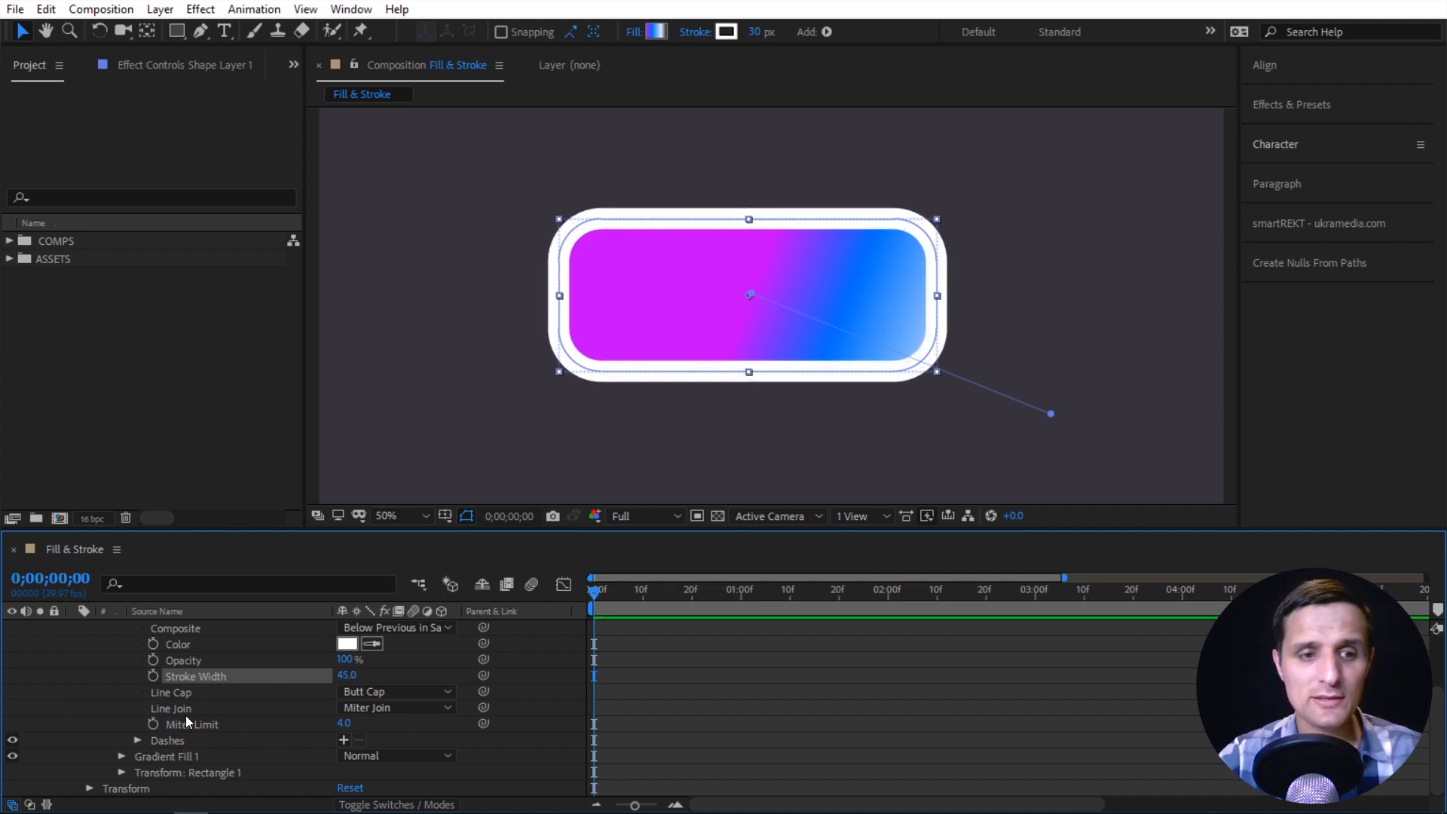
# Convert the rectangle's parametric path to a Bezier path, and move the left vertex of its upper edge up and slightly inward.
pyautogui.scroll(3, 188, 715)
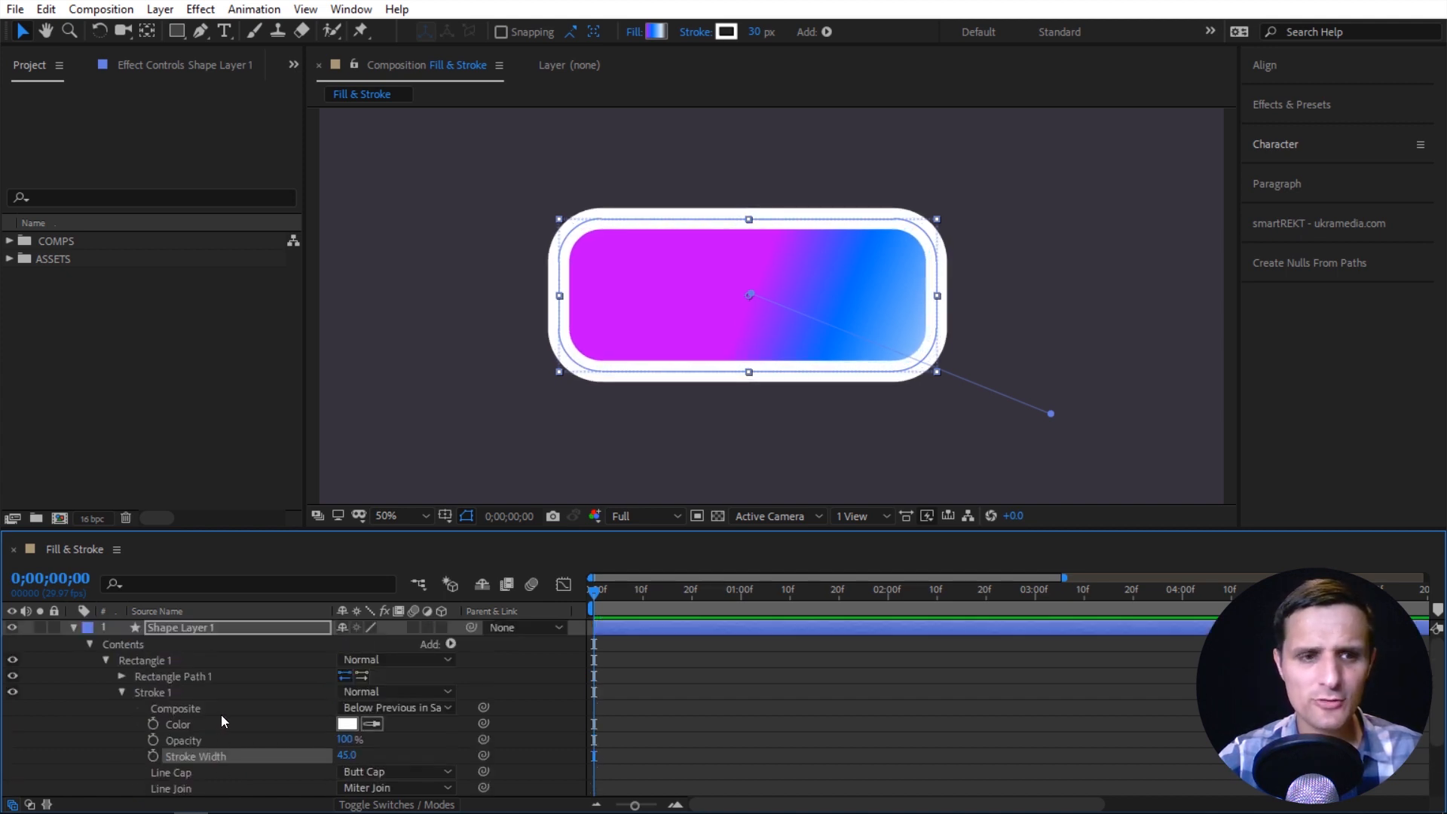
pyautogui.rightClick(174, 676)
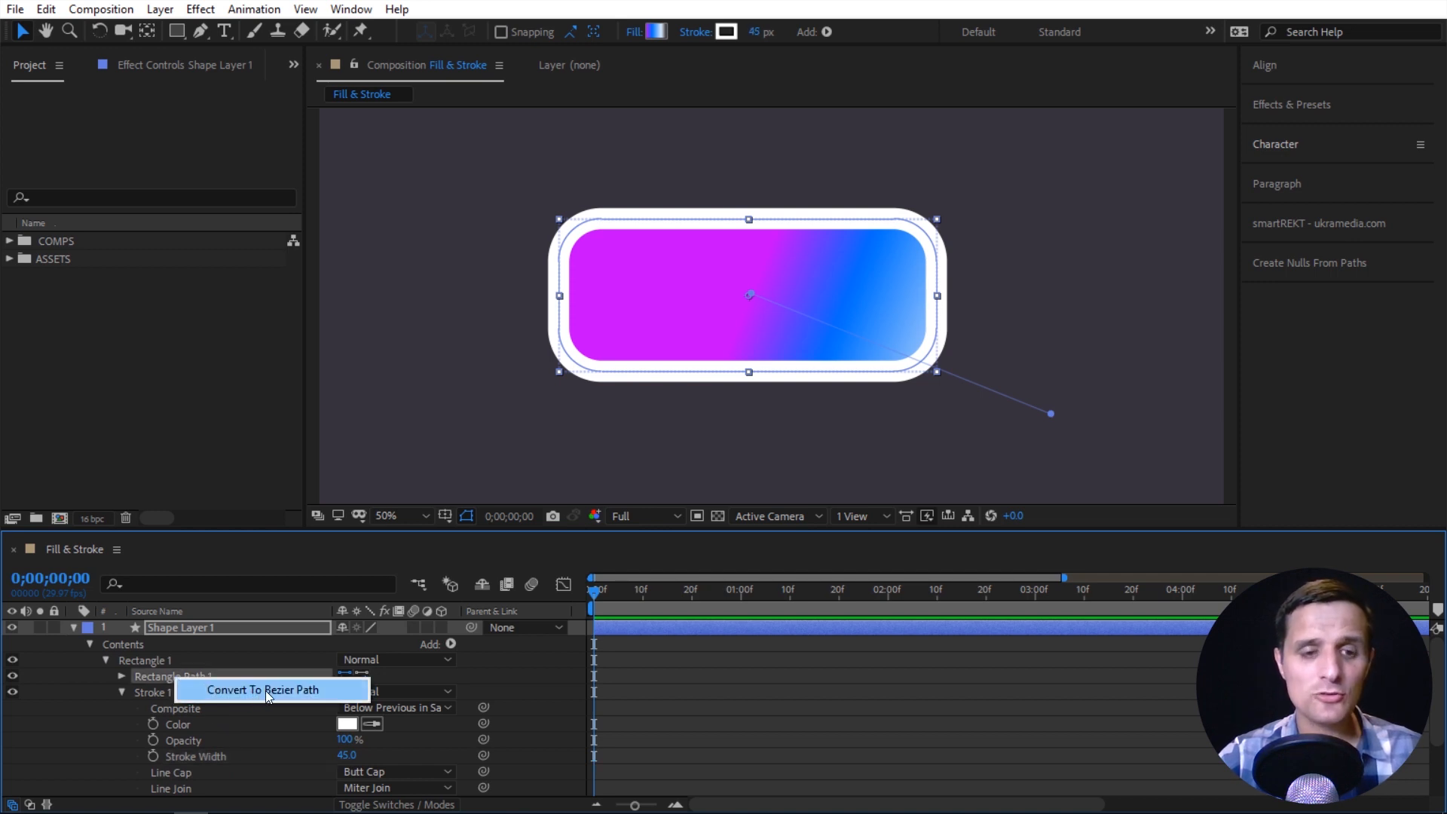
pyautogui.click(288, 690)
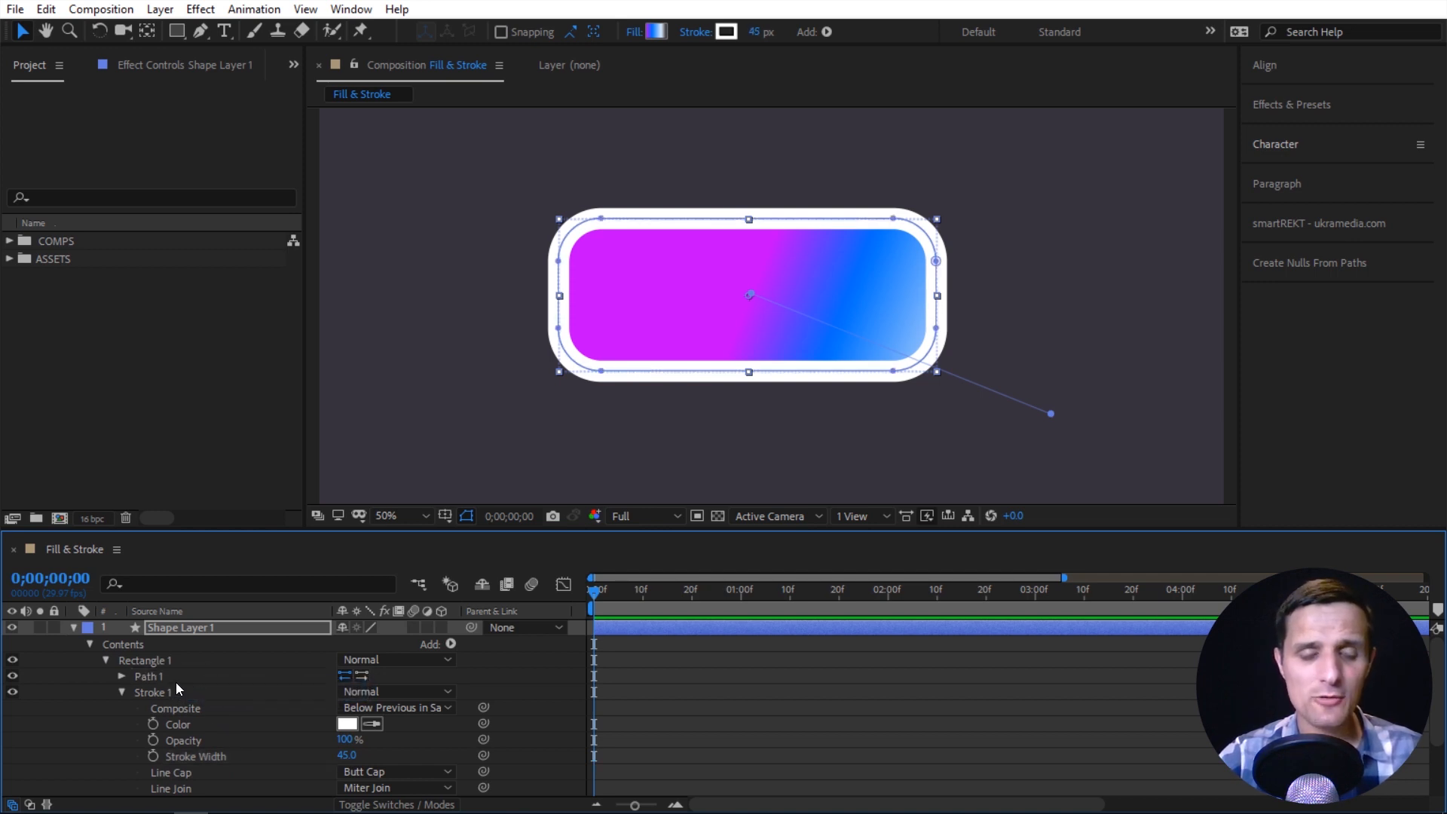
pyautogui.click(121, 677)
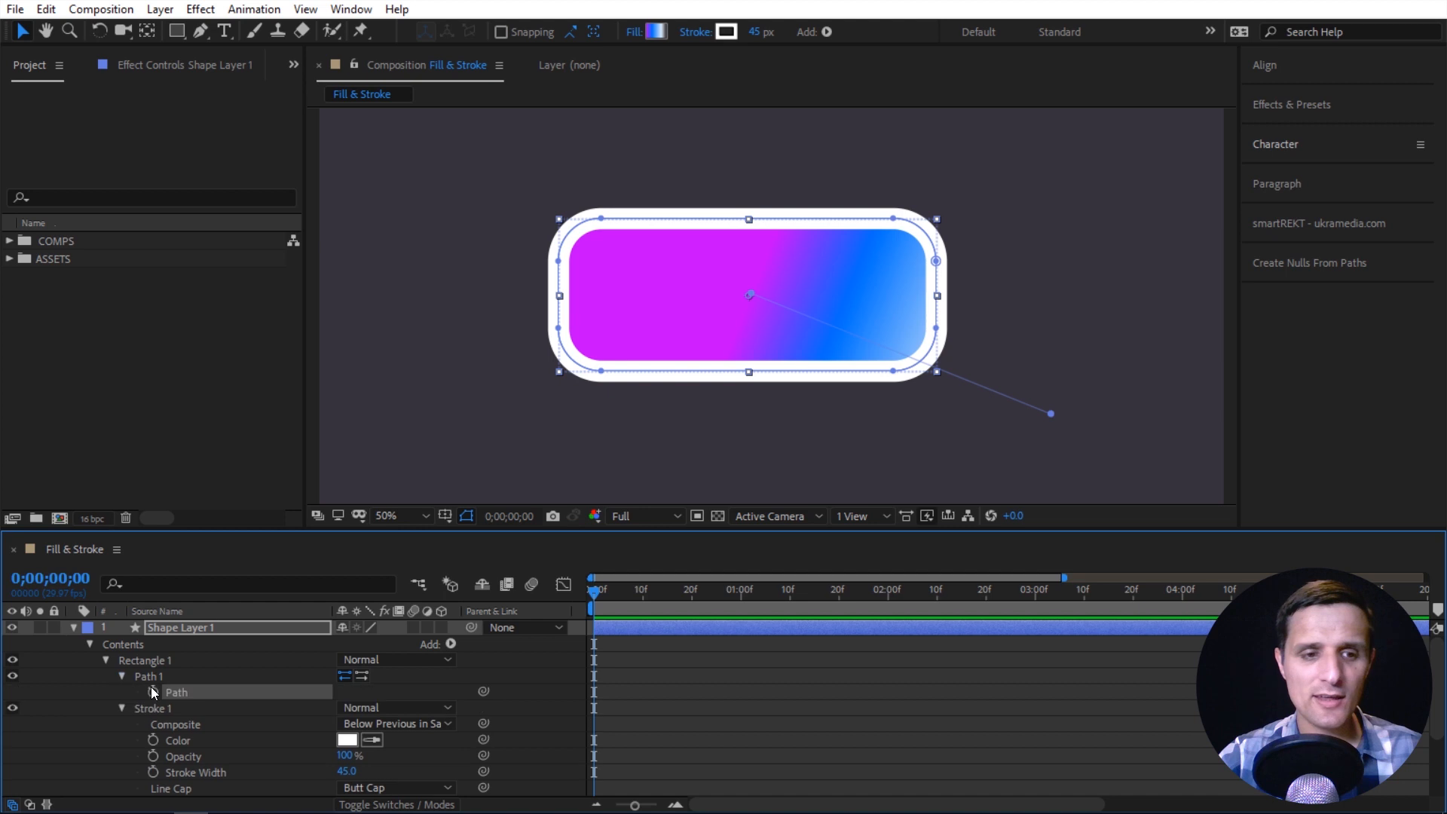
pyautogui.click(208, 691)
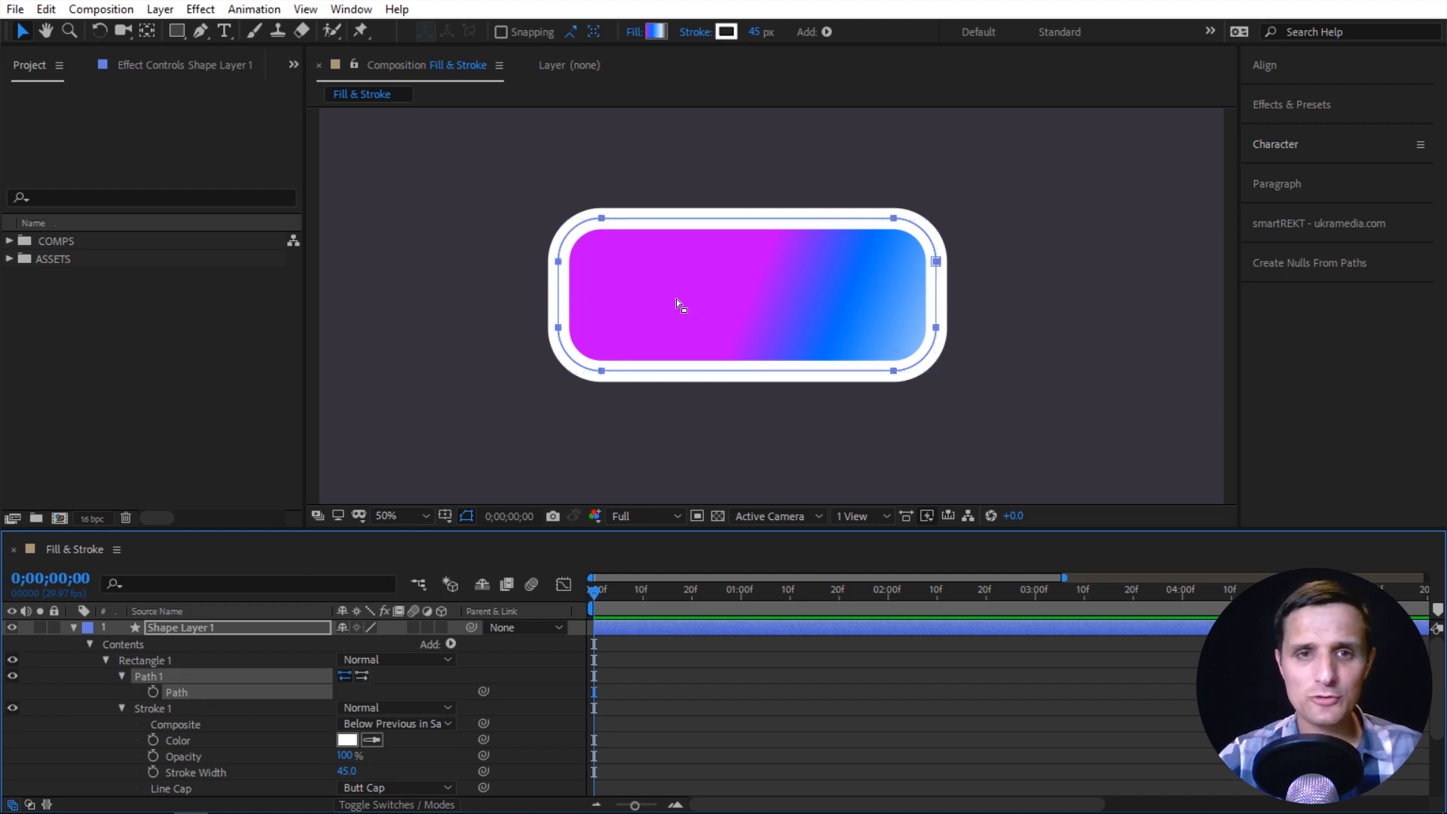
pyautogui.click(601, 218)
pyautogui.moveTo(602, 219); pyautogui.dragTo(613, 201)
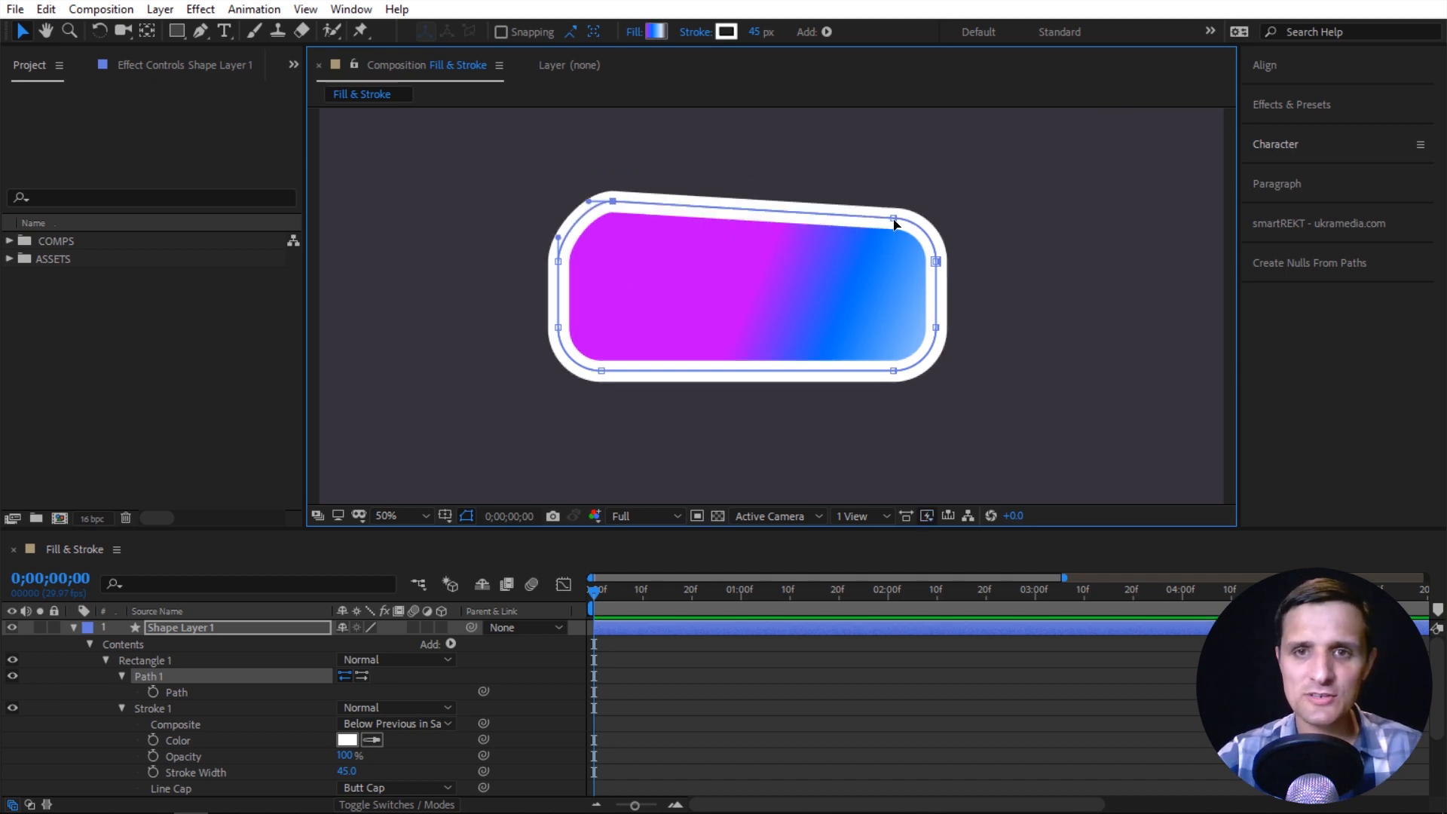
# Open the closed path along its upper edge, raise the upper-right vertex, and pull the lower-right vertex down.
pyautogui.rightClick(732, 215)
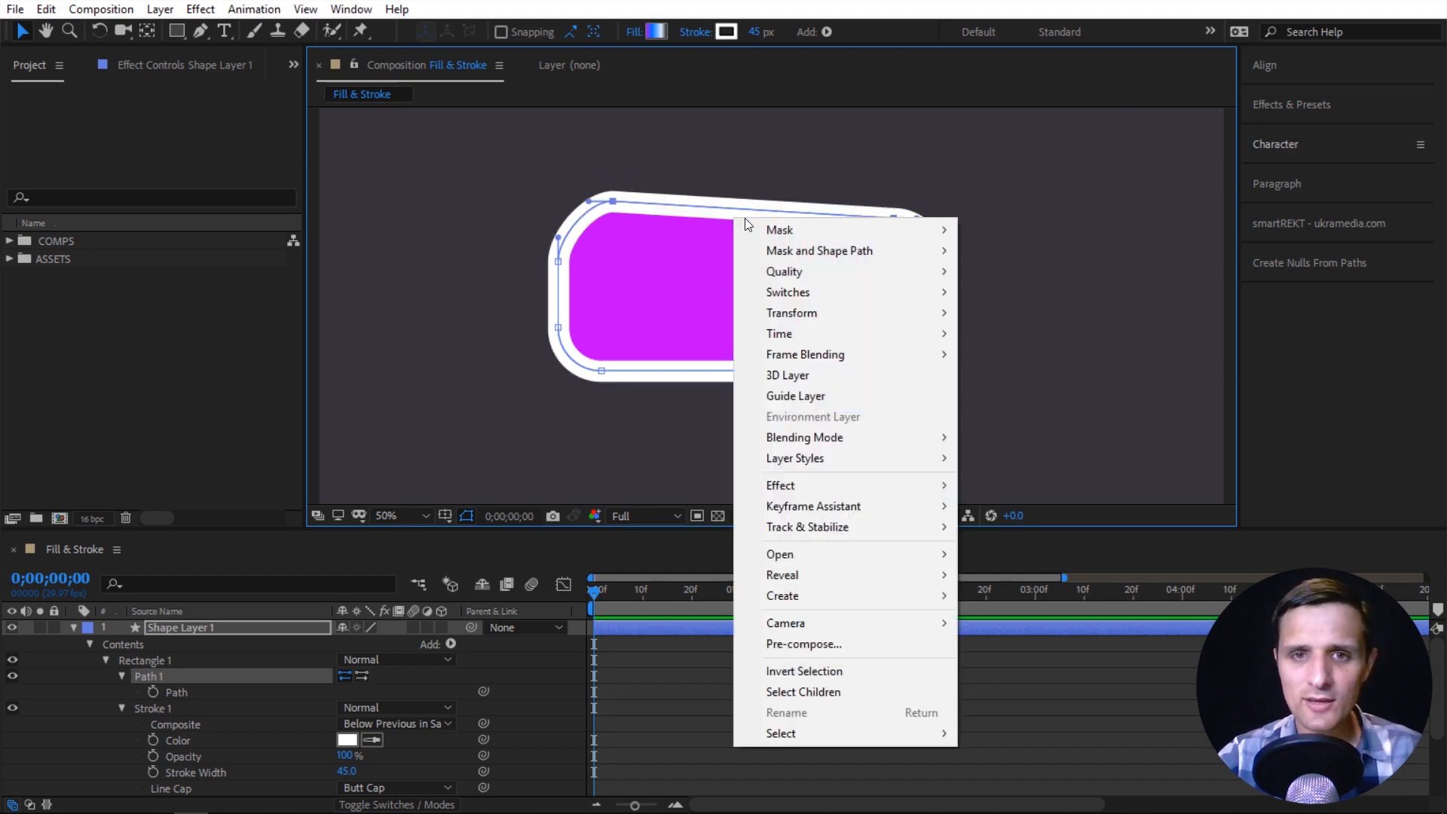
pyautogui.moveTo(803, 255)
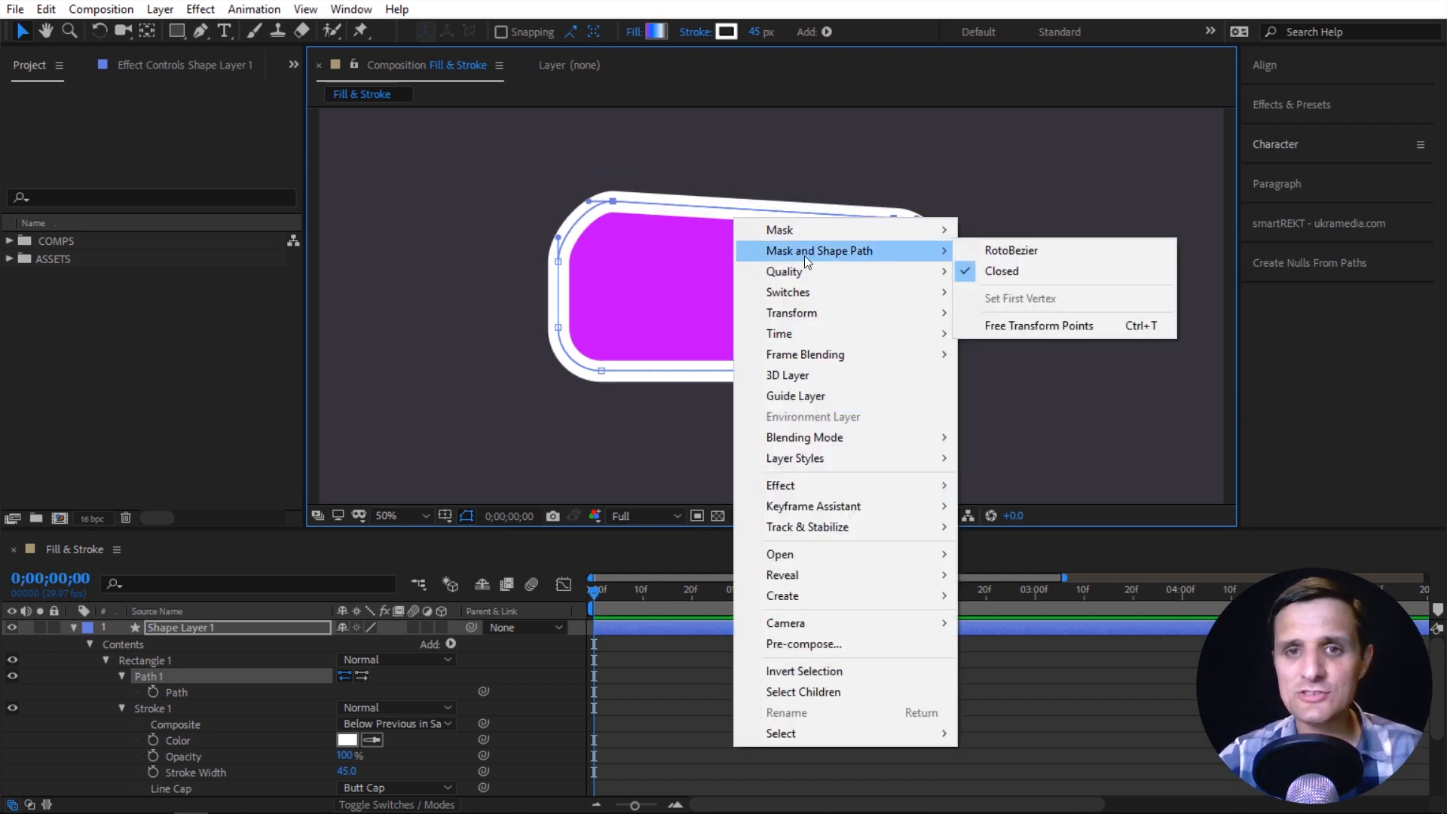
pyautogui.click(1001, 271)
pyautogui.moveTo(898, 220); pyautogui.dragTo(907, 196)
pyautogui.moveTo(897, 374)
pyautogui.mouseDown()
pyautogui.moveTo(910, 400)
pyautogui.moveTo(887, 358)
pyautogui.mouseUp()
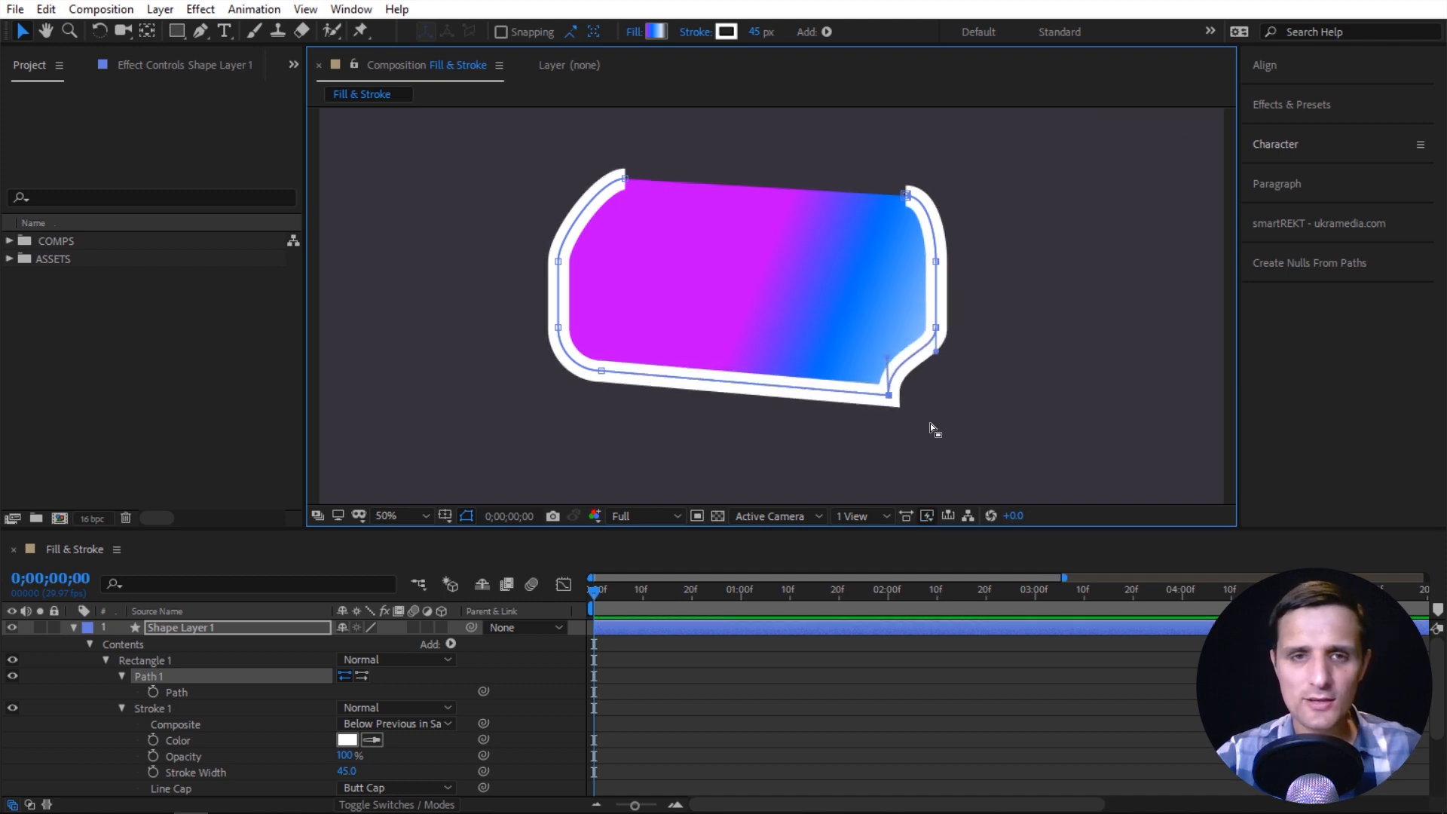
# Set the stroke's line cap to Round Cap and its line join to Round Join.
pyautogui.scroll(-3, 226, 756)
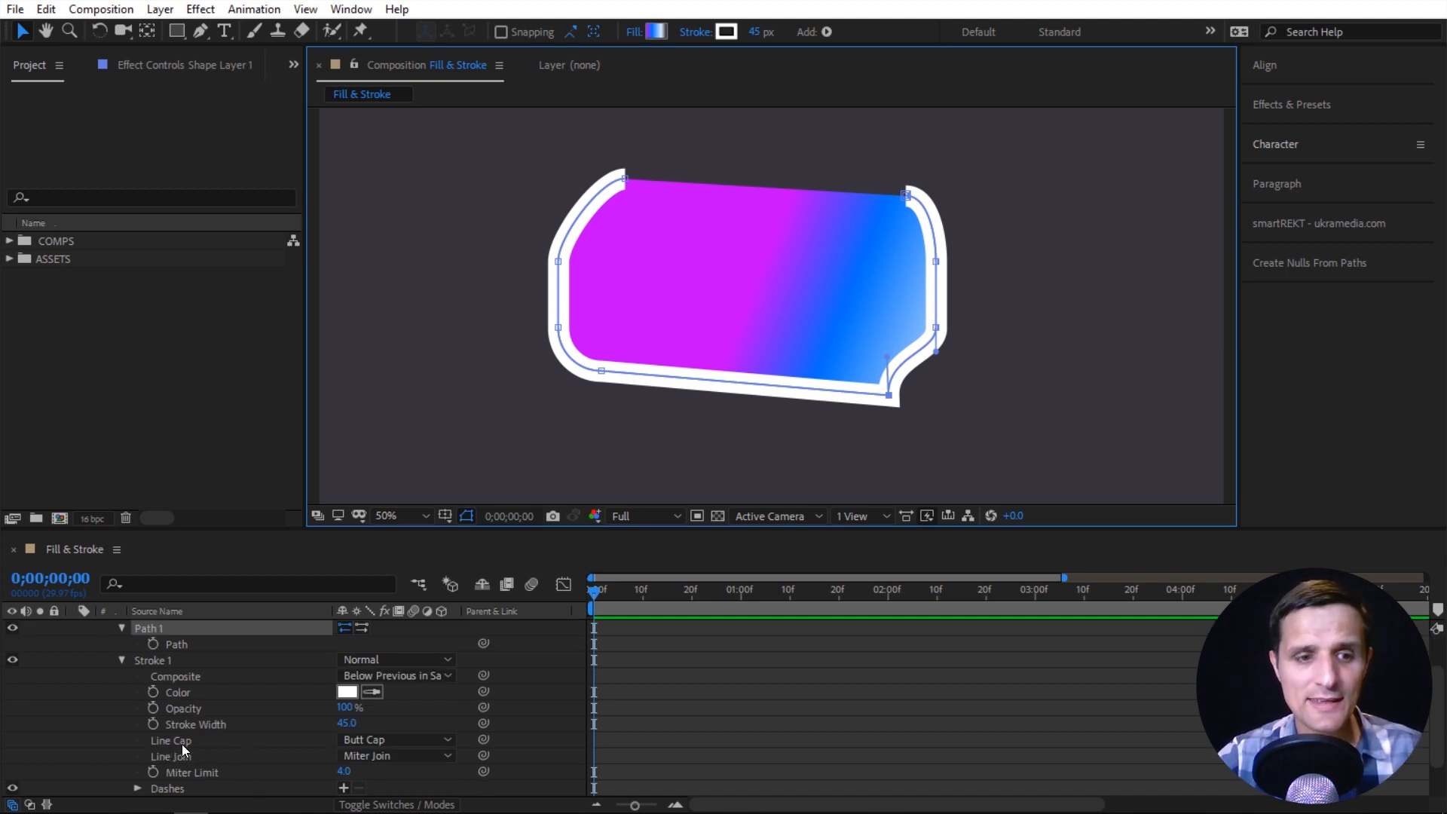
pyautogui.click(398, 741)
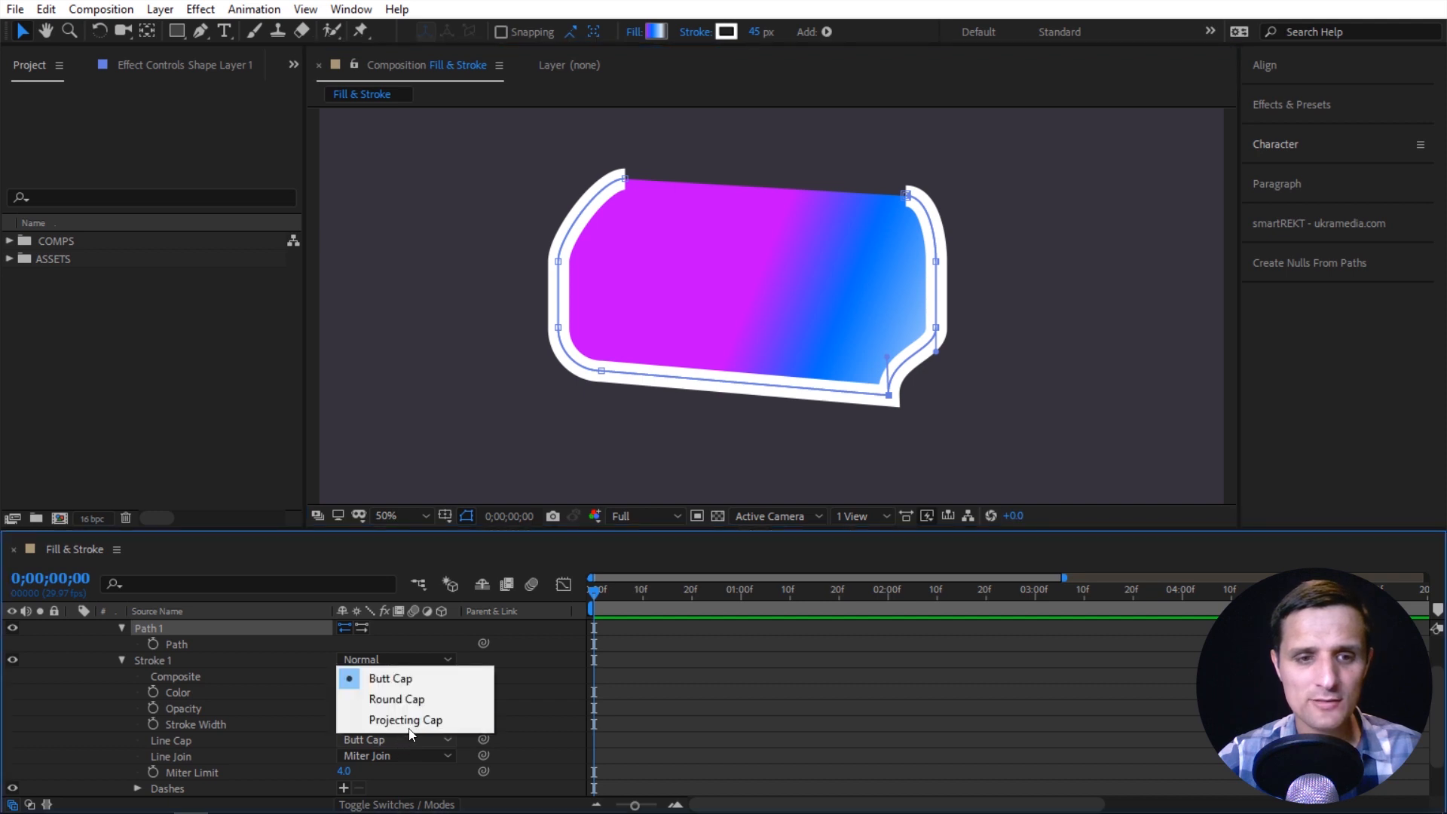
pyautogui.click(405, 700)
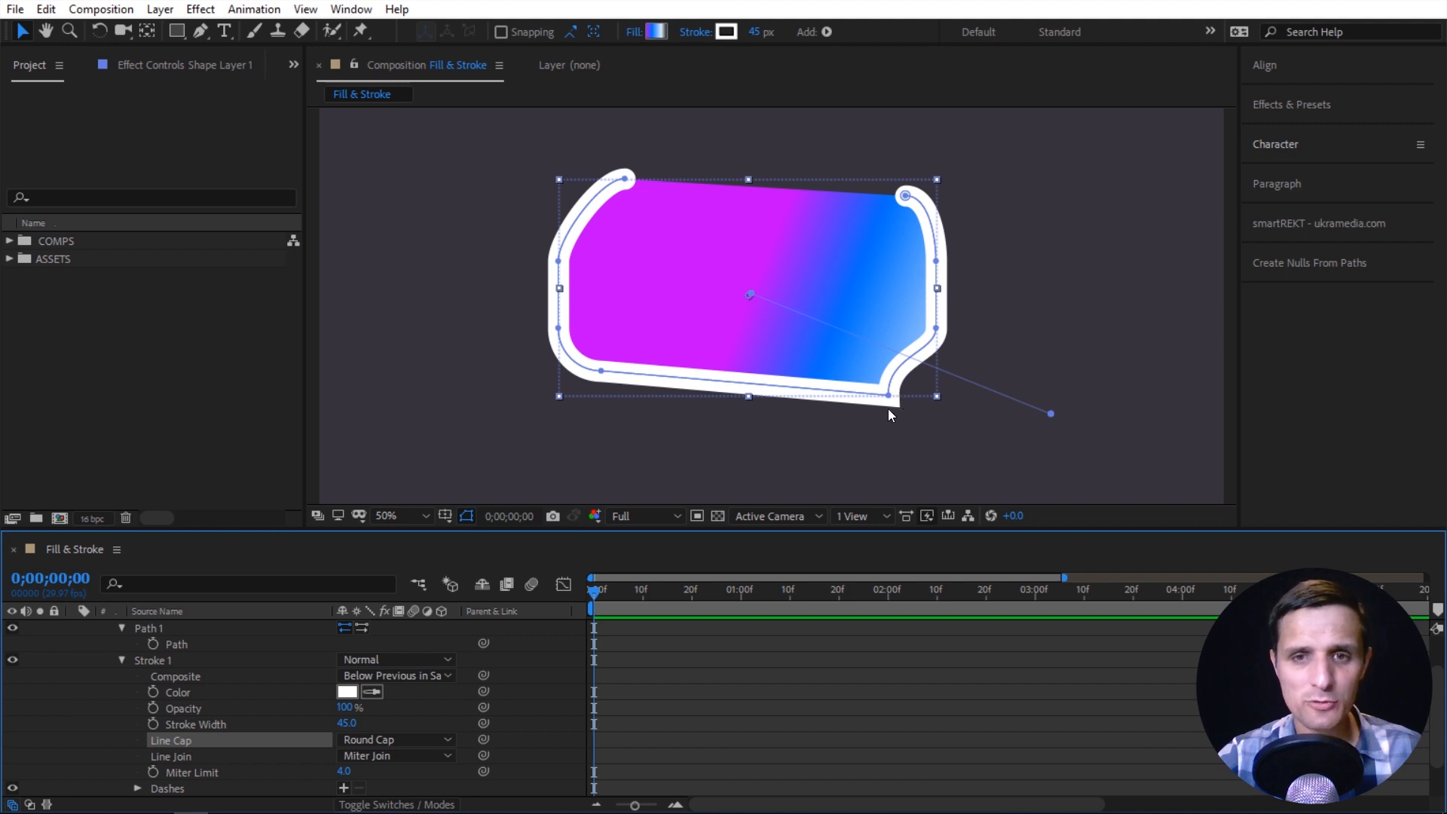
pyautogui.click(393, 756)
pyautogui.click(414, 715)
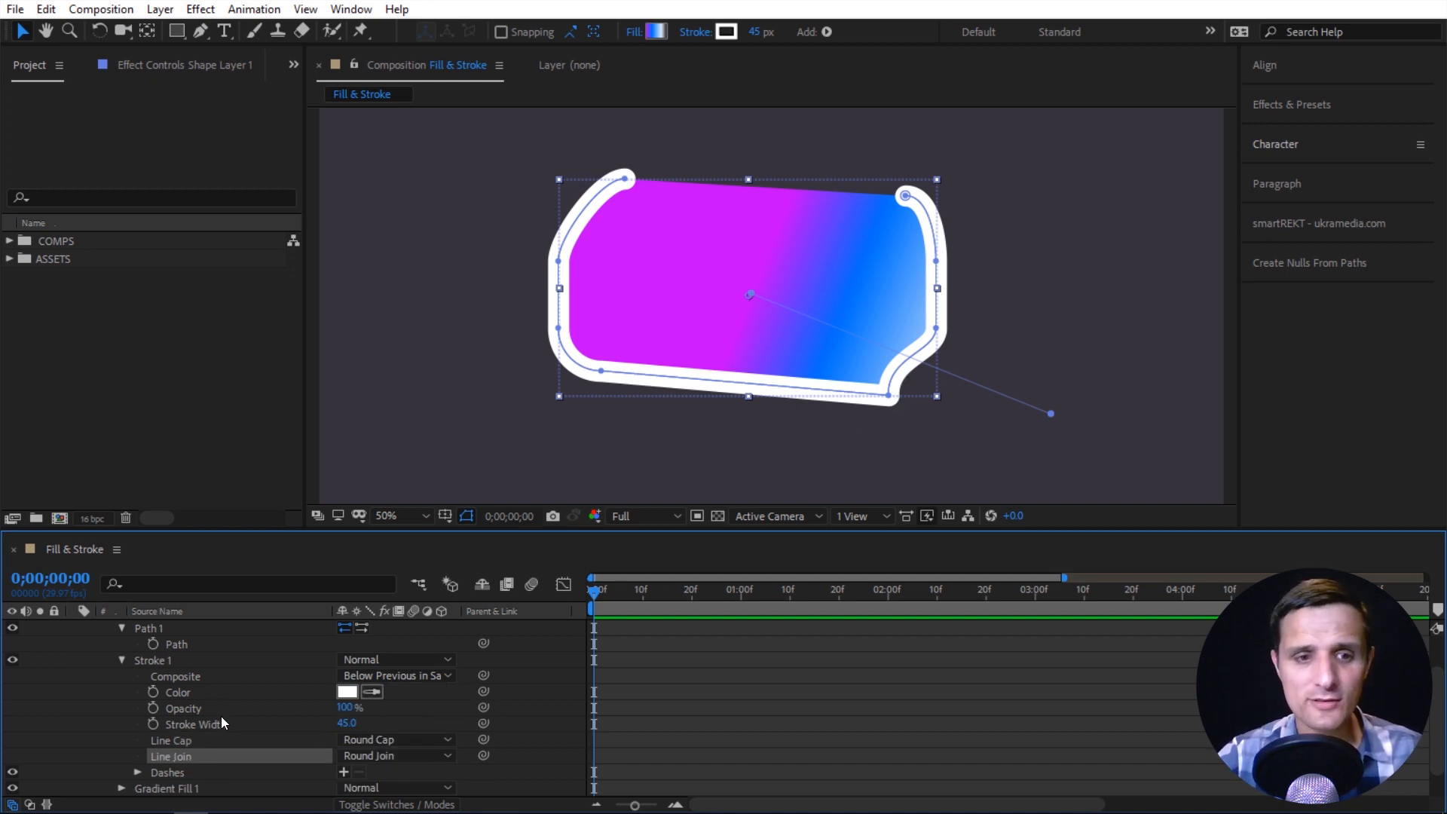
# Reduce the stroke width to 17, and add dashes to the stroke with a dash length of about 174.
pyautogui.moveTo(359, 721); pyautogui.dragTo(228, 748)
pyautogui.scroll(-1, 227, 748)
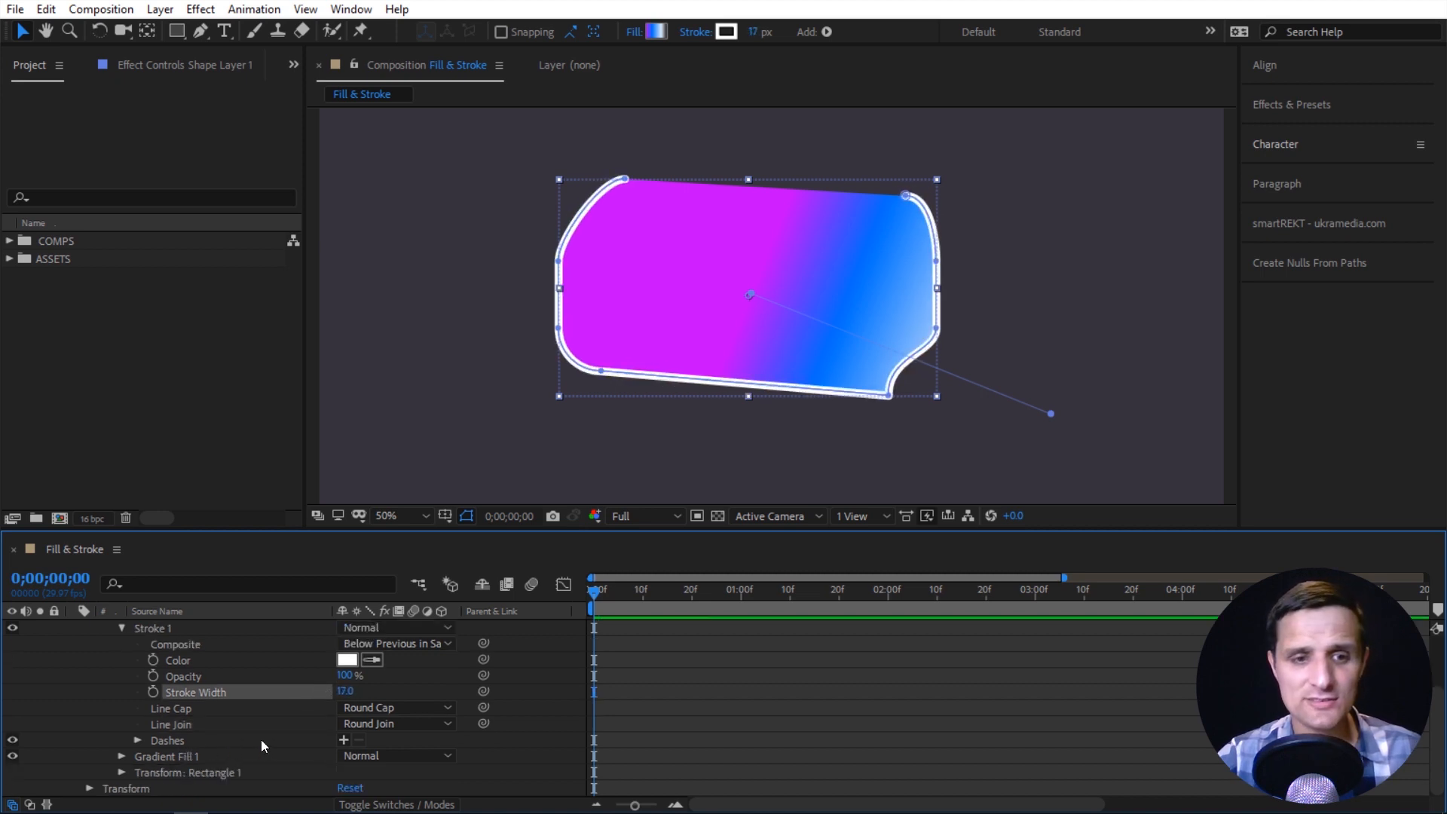
pyautogui.click(340, 738)
pyautogui.scroll(-1, 469, 741)
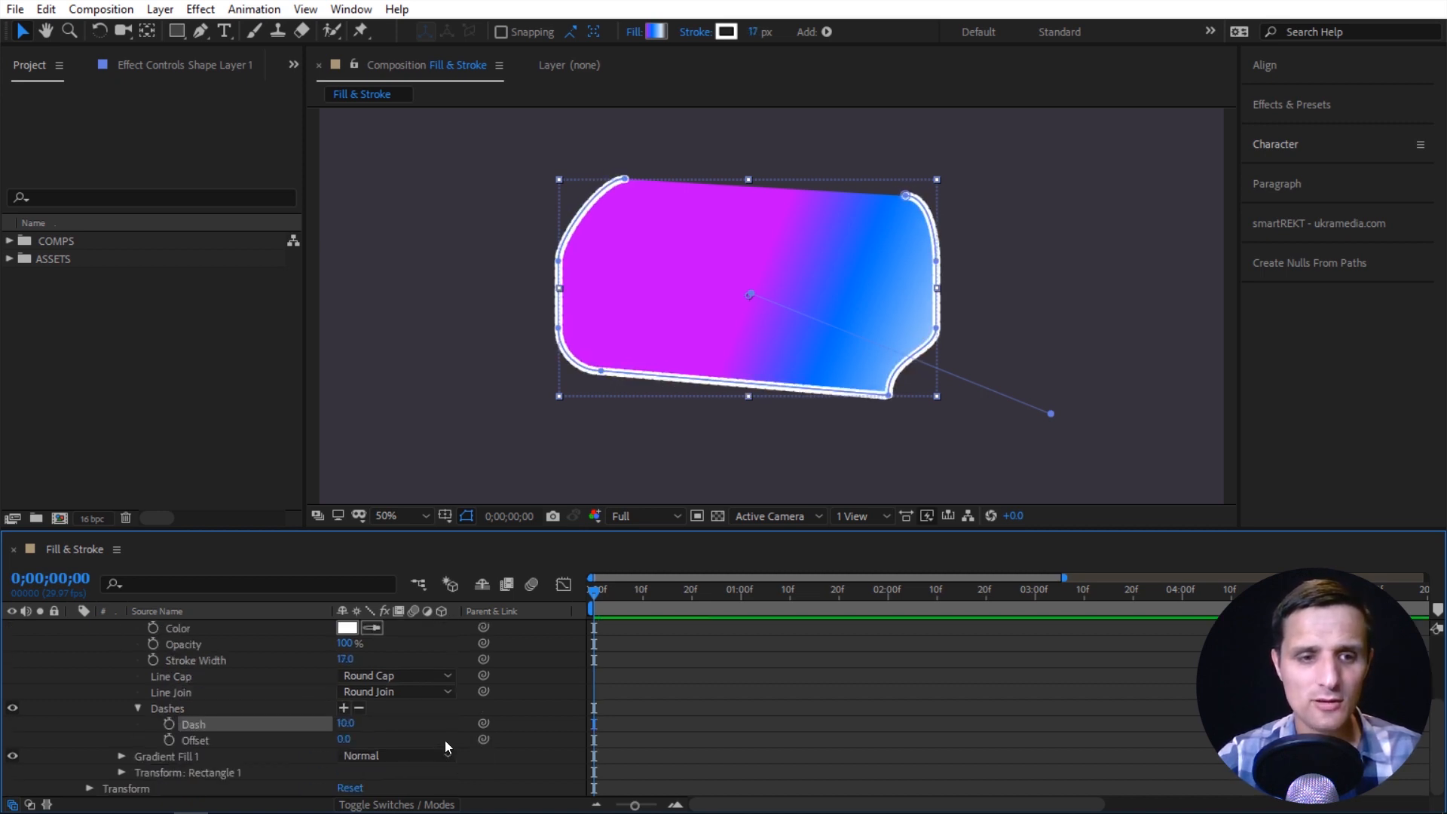
pyautogui.moveTo(345, 723)
pyautogui.mouseDown()
pyautogui.moveTo(501, 713)
pyautogui.moveTo(485, 714)
pyautogui.mouseUp()
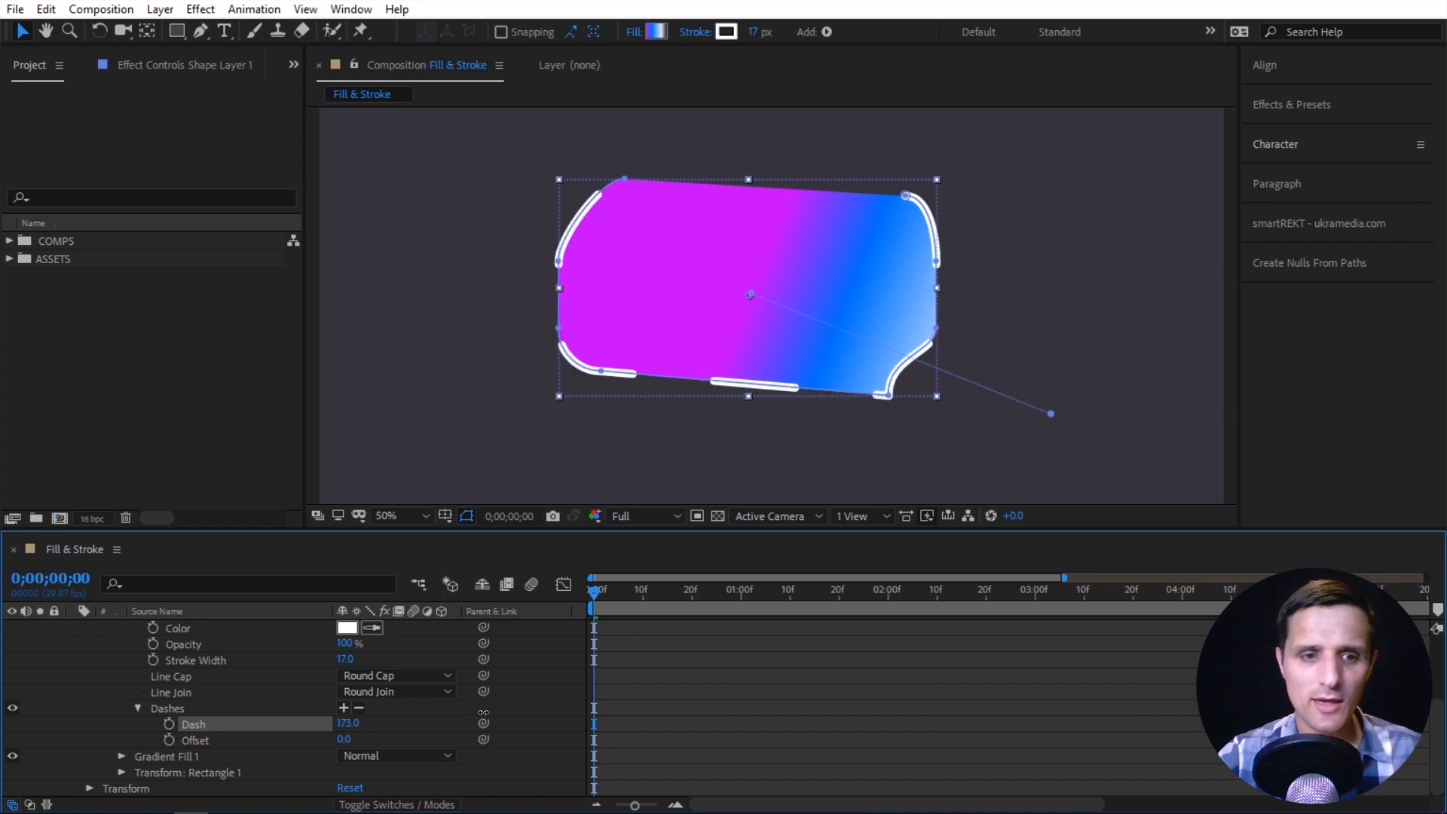
# Shift the stroke's dash offset, animate it with the expression time* 100, and play the result.
pyautogui.moveTo(358, 741)
pyautogui.mouseDown()
pyautogui.moveTo(615, 723)
pyautogui.moveTo(351, 724)
pyautogui.mouseUp()
pyautogui.keyDown('alt'); pyautogui.click(168, 739); pyautogui.keyUp('alt')
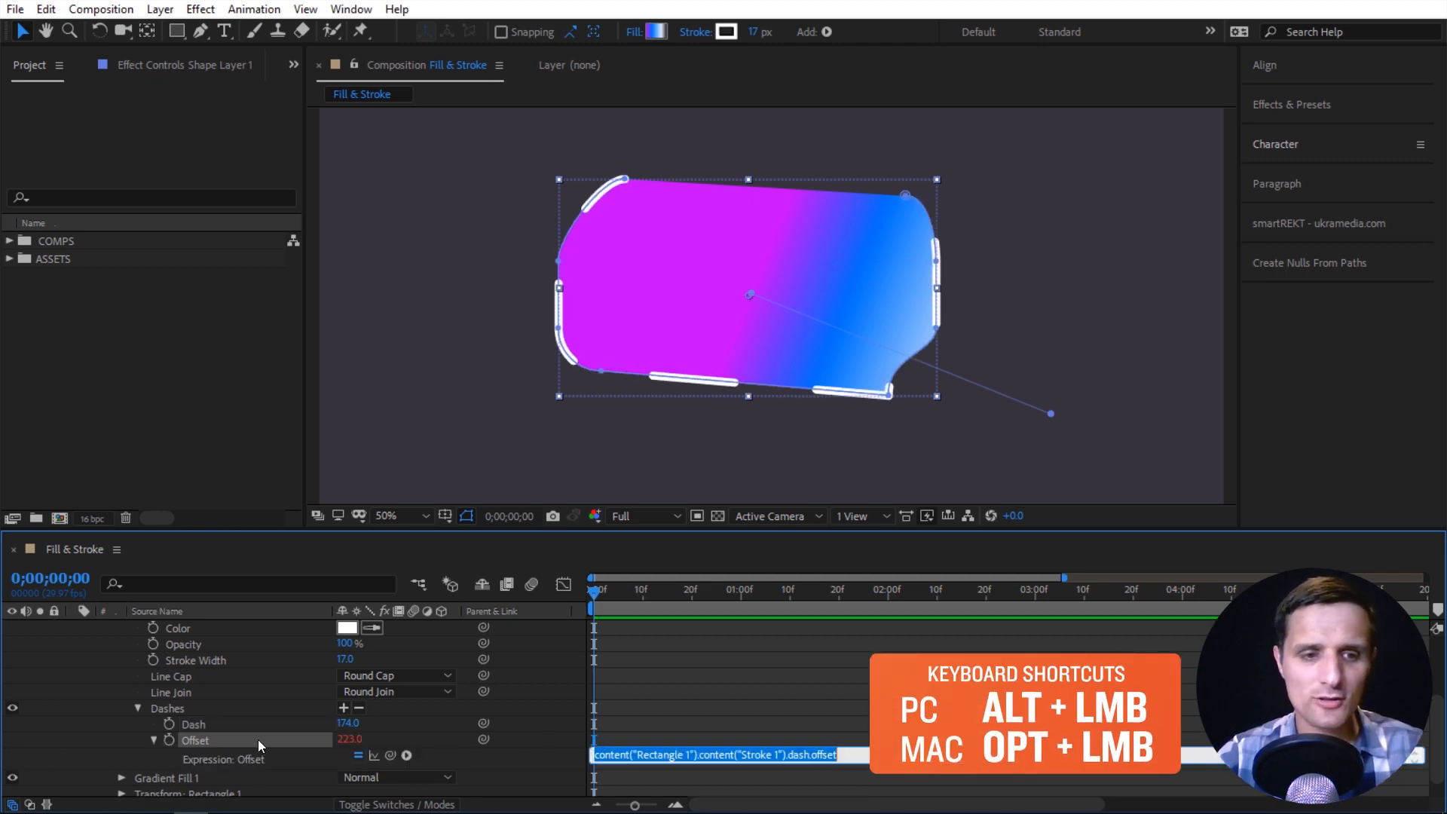
pyautogui.write('time')
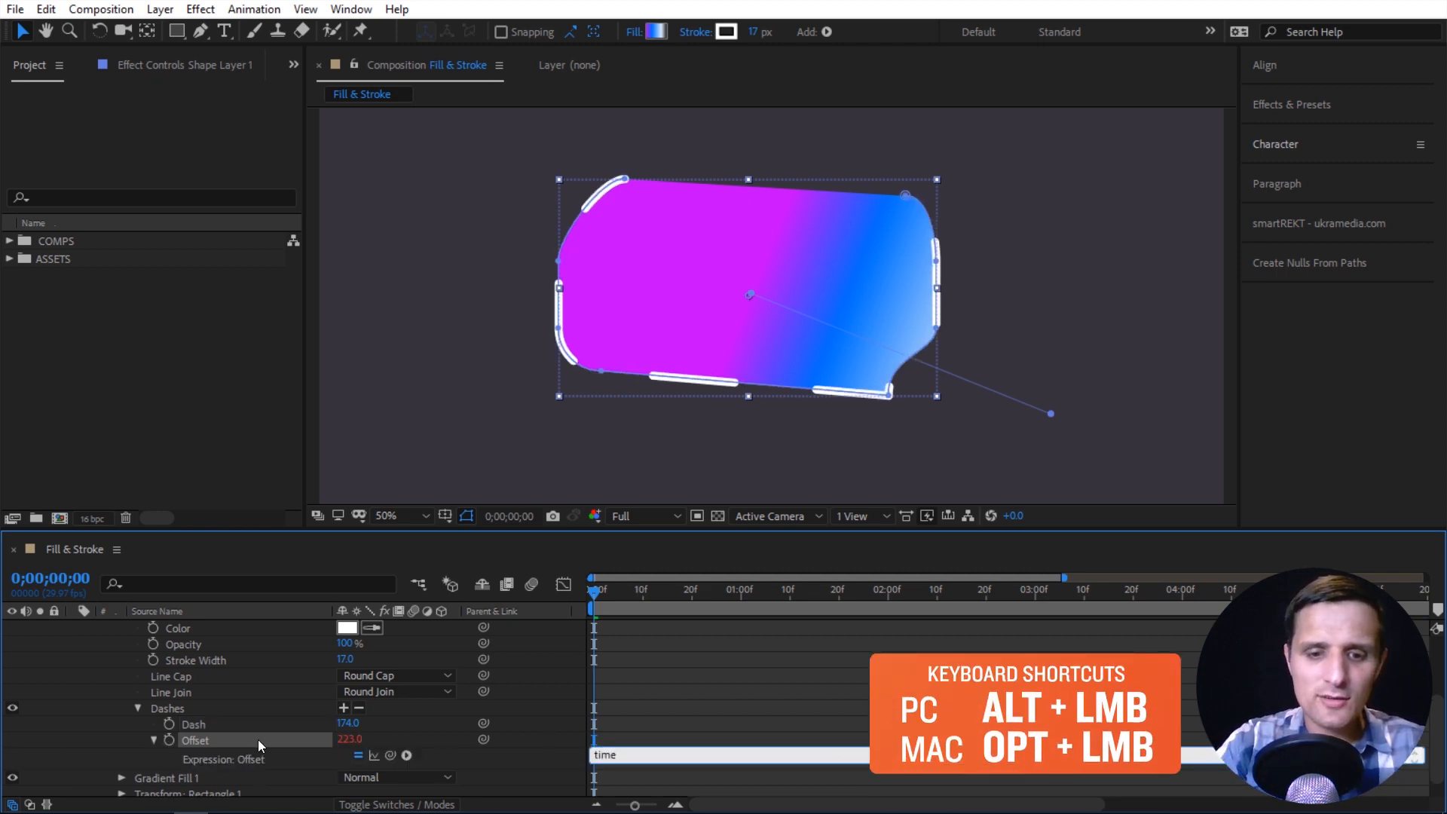
pyautogui.write('* 100')
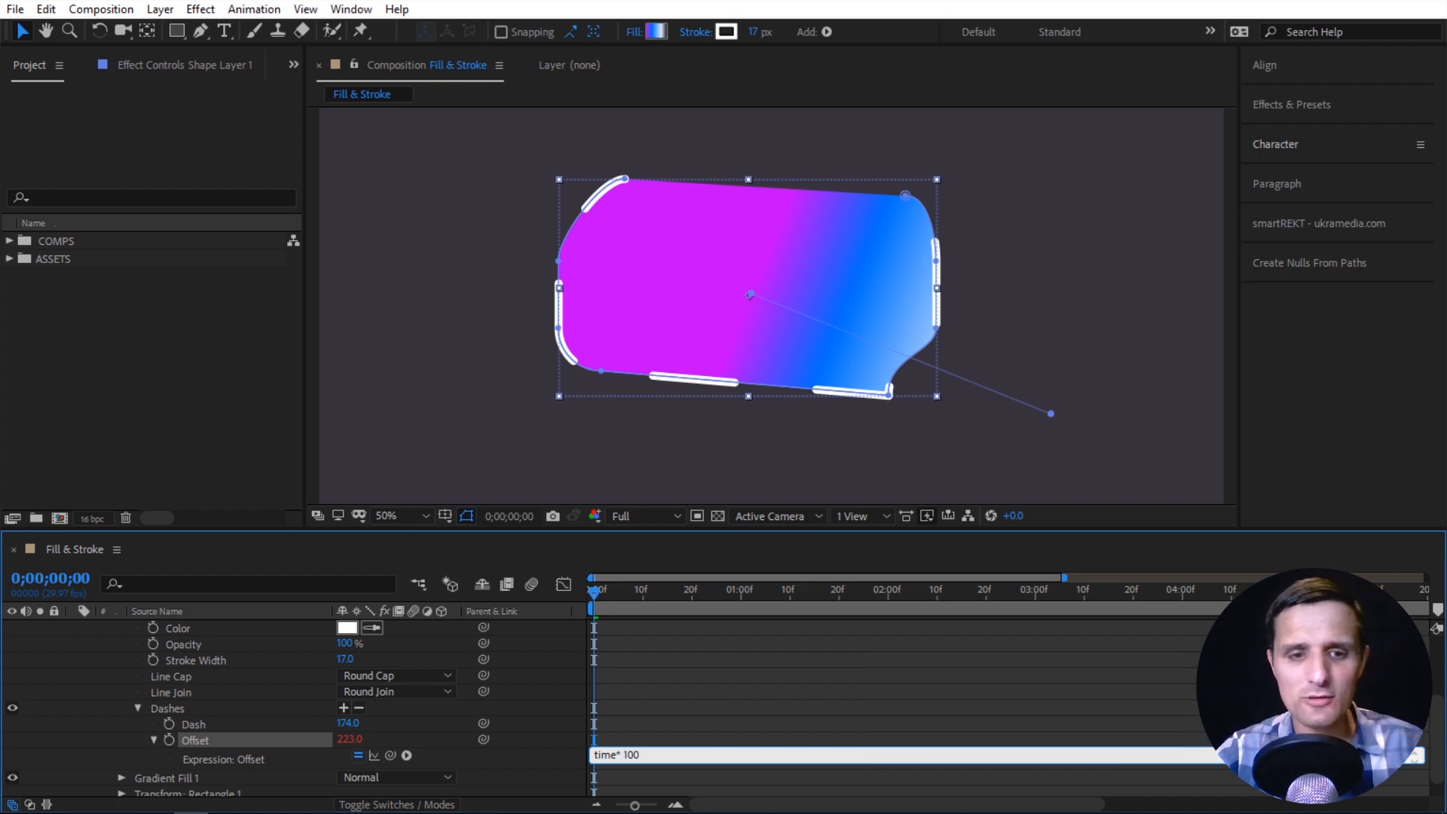
pyautogui.click(544, 711)
pyautogui.press('space')
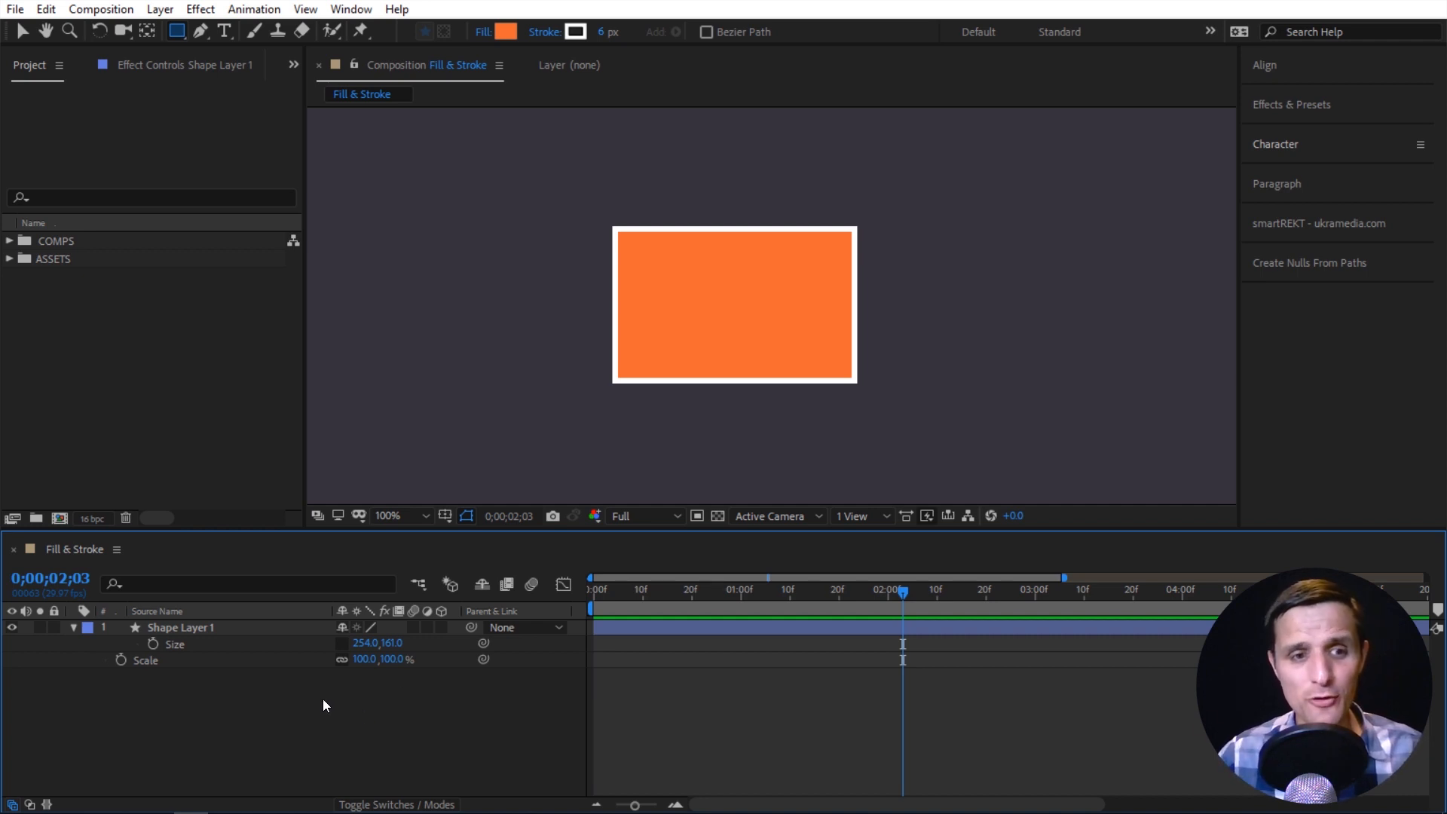
# Enlarge the orange rectangle through its path Size property to 521 by 320.
pyautogui.click(190, 645)
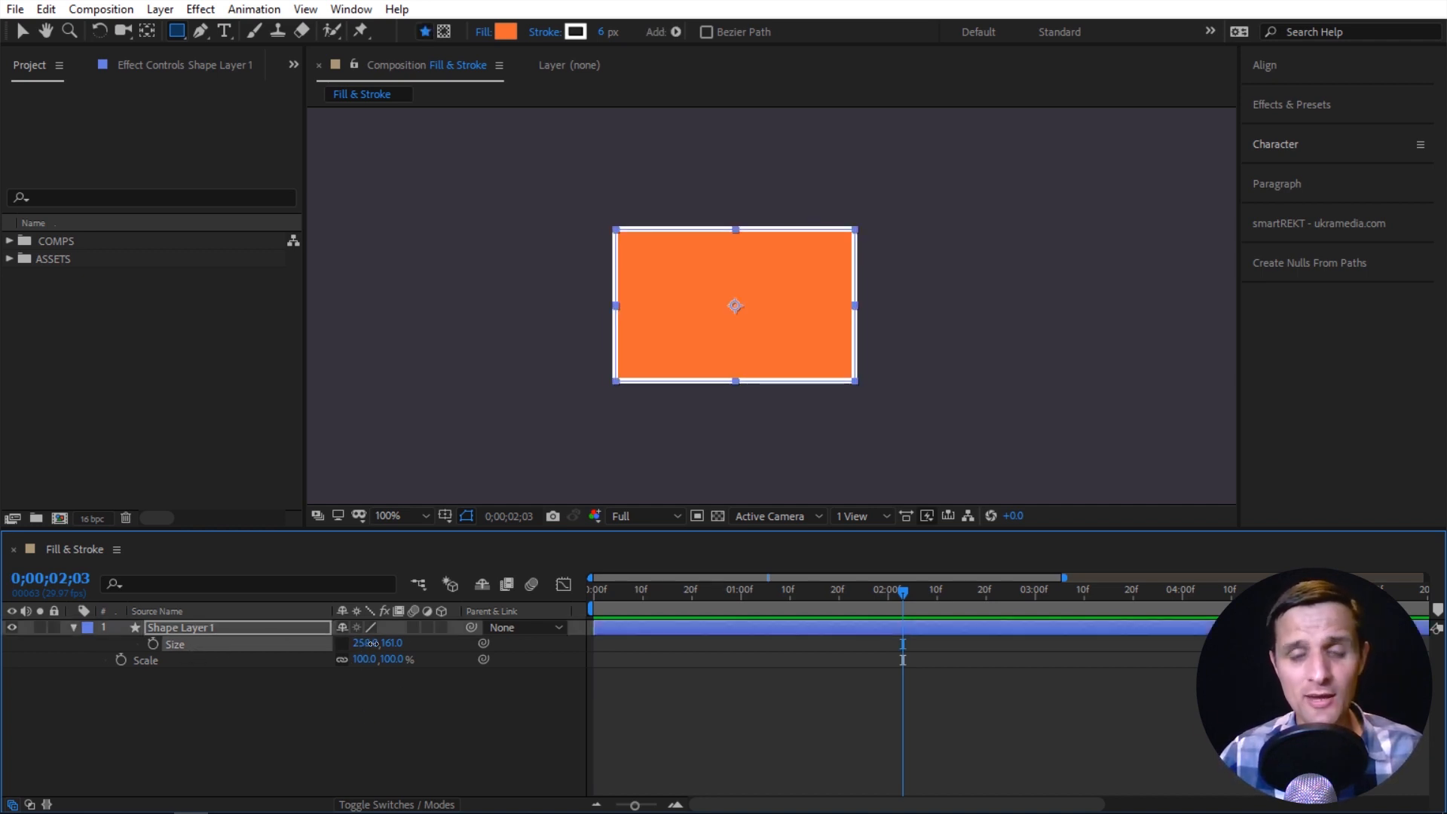
pyautogui.moveTo(365, 643); pyautogui.dragTo(507, 641)
pyautogui.moveTo(393, 643); pyautogui.dragTo(514, 645)
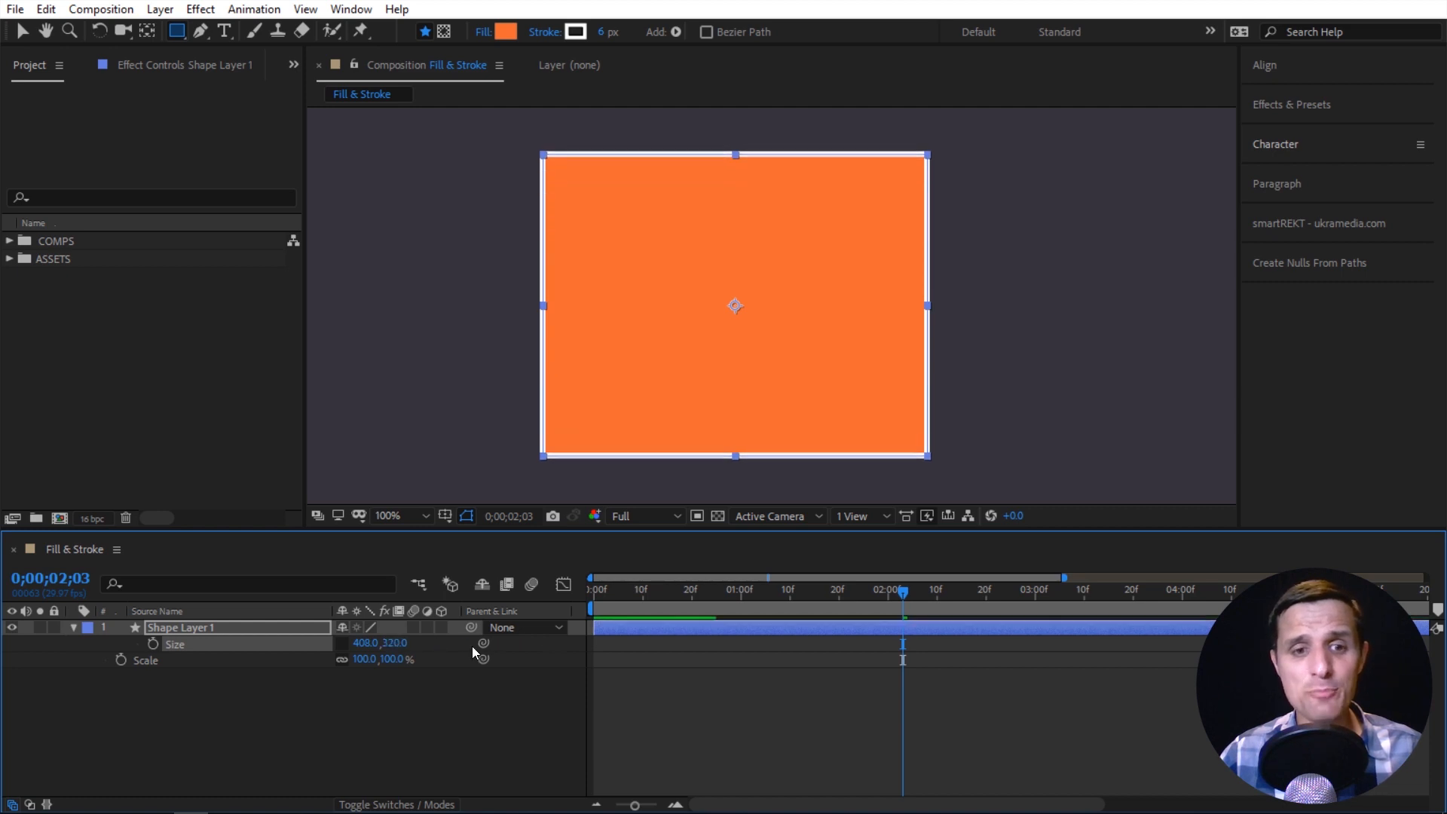
pyautogui.moveTo(365, 644); pyautogui.dragTo(470, 648)
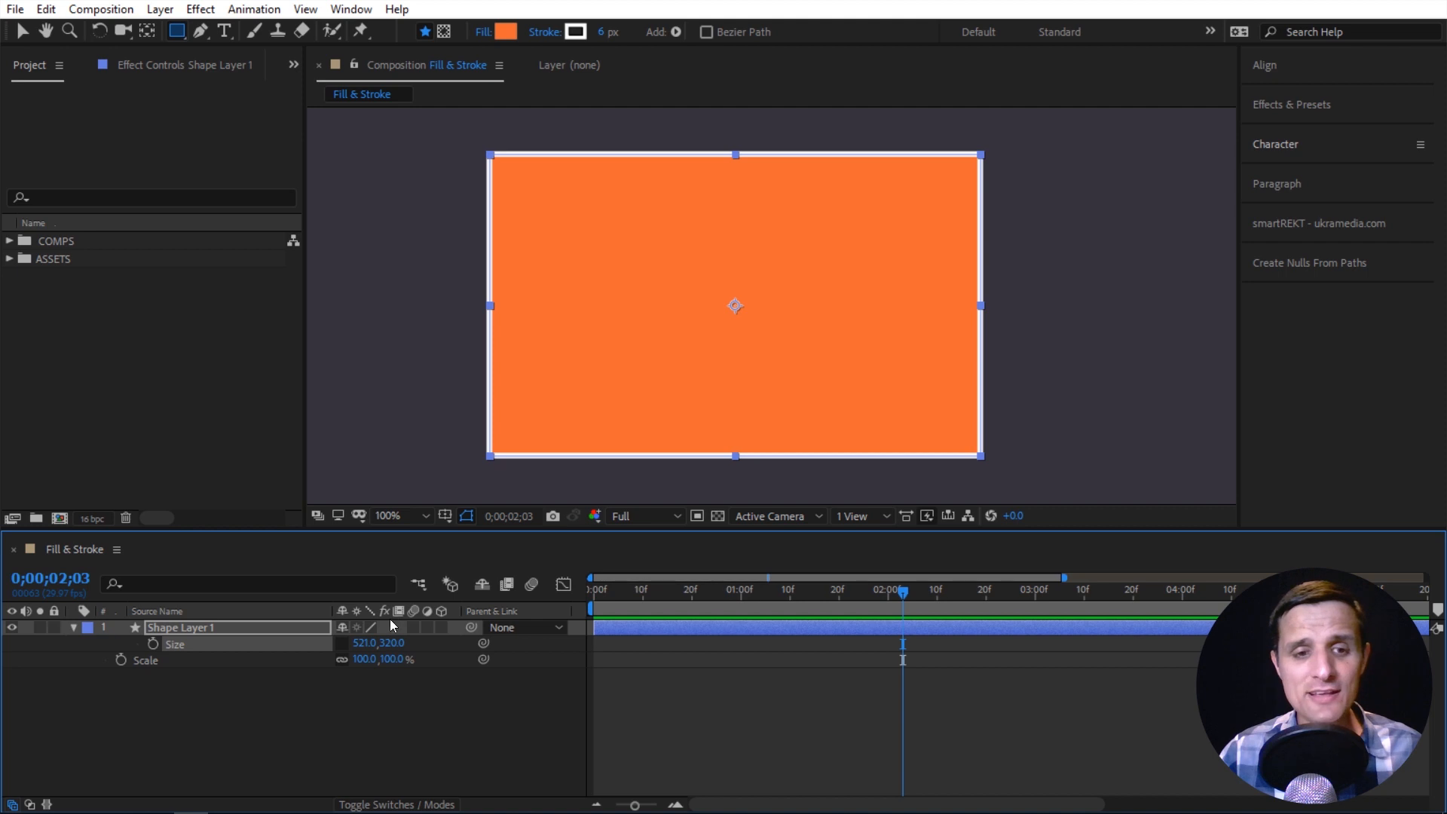
# Set the rectangle path's Size to 50 by 50 instead of changing the layer's Scale.
pyautogui.click(218, 663)
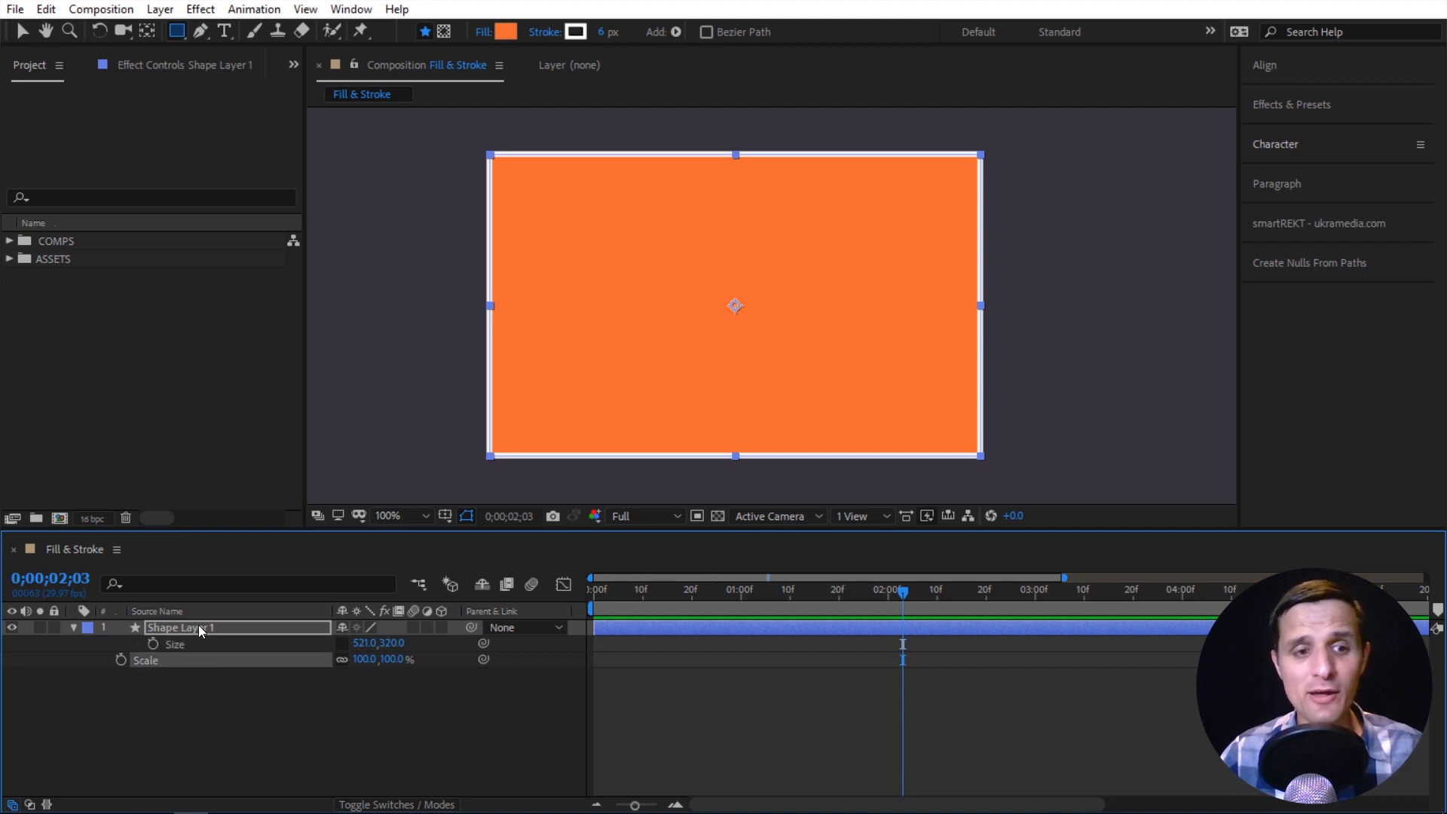
pyautogui.click(358, 644)
pyautogui.write('50')
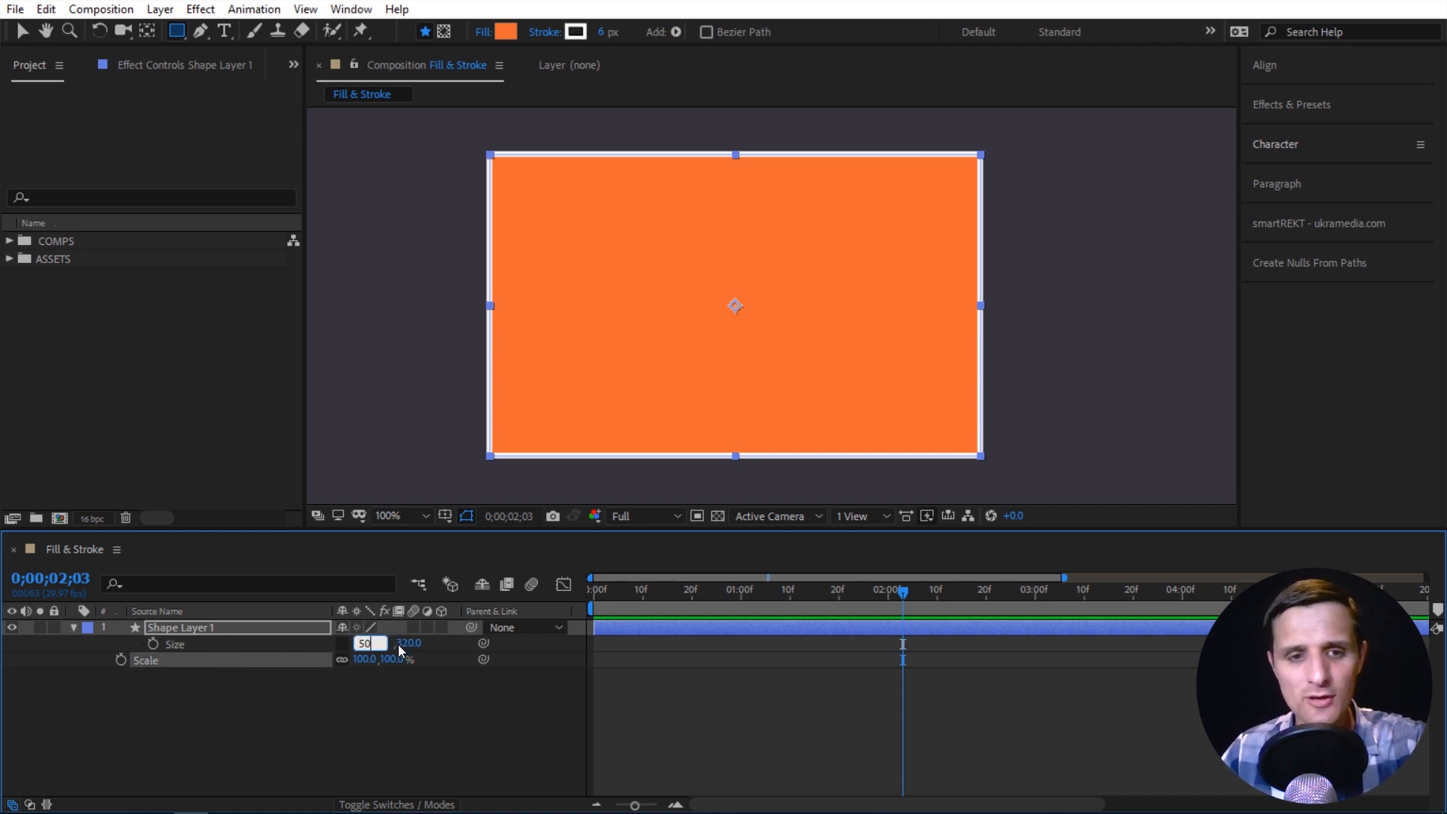
pyautogui.press('Tab')
pyautogui.write('50')
pyautogui.press('Return')
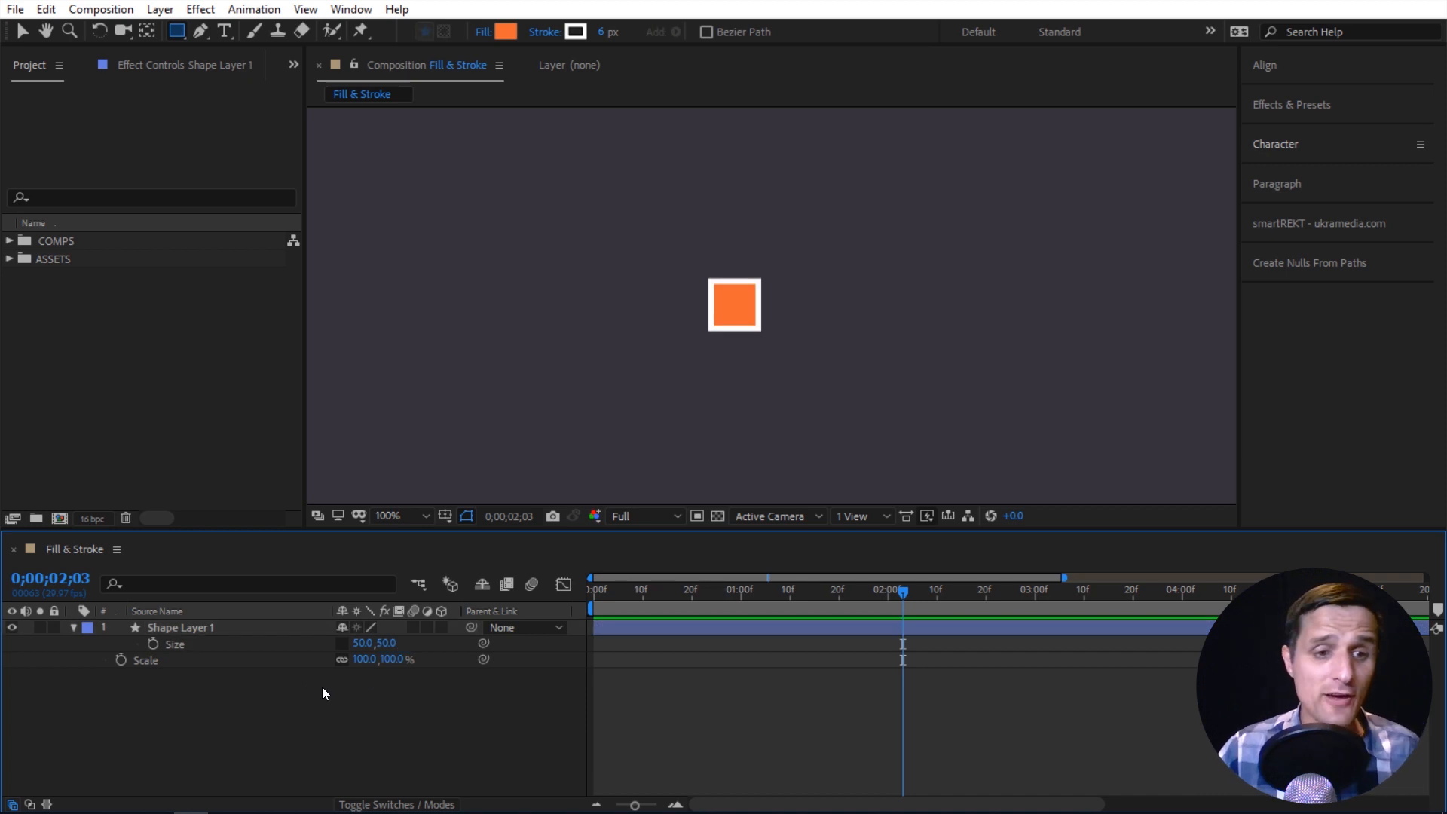
# Scale the small square up to 553% through the layer's Scale property, and undo that scaling.
pyautogui.moveTo(366, 666); pyautogui.dragTo(716, 629)
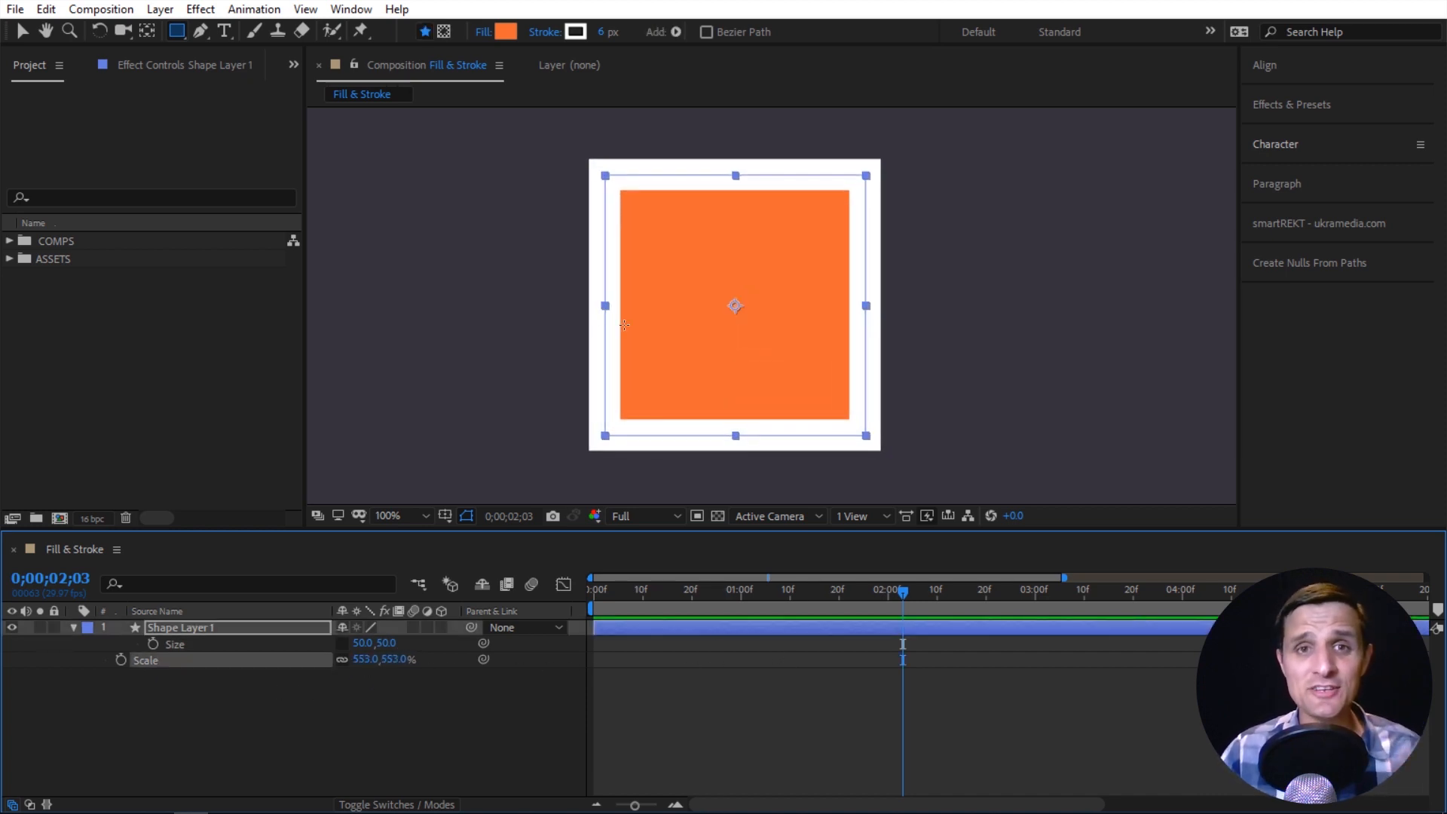
pyautogui.click(419, 693)
pyautogui.hotkey('ctrl', 'z')
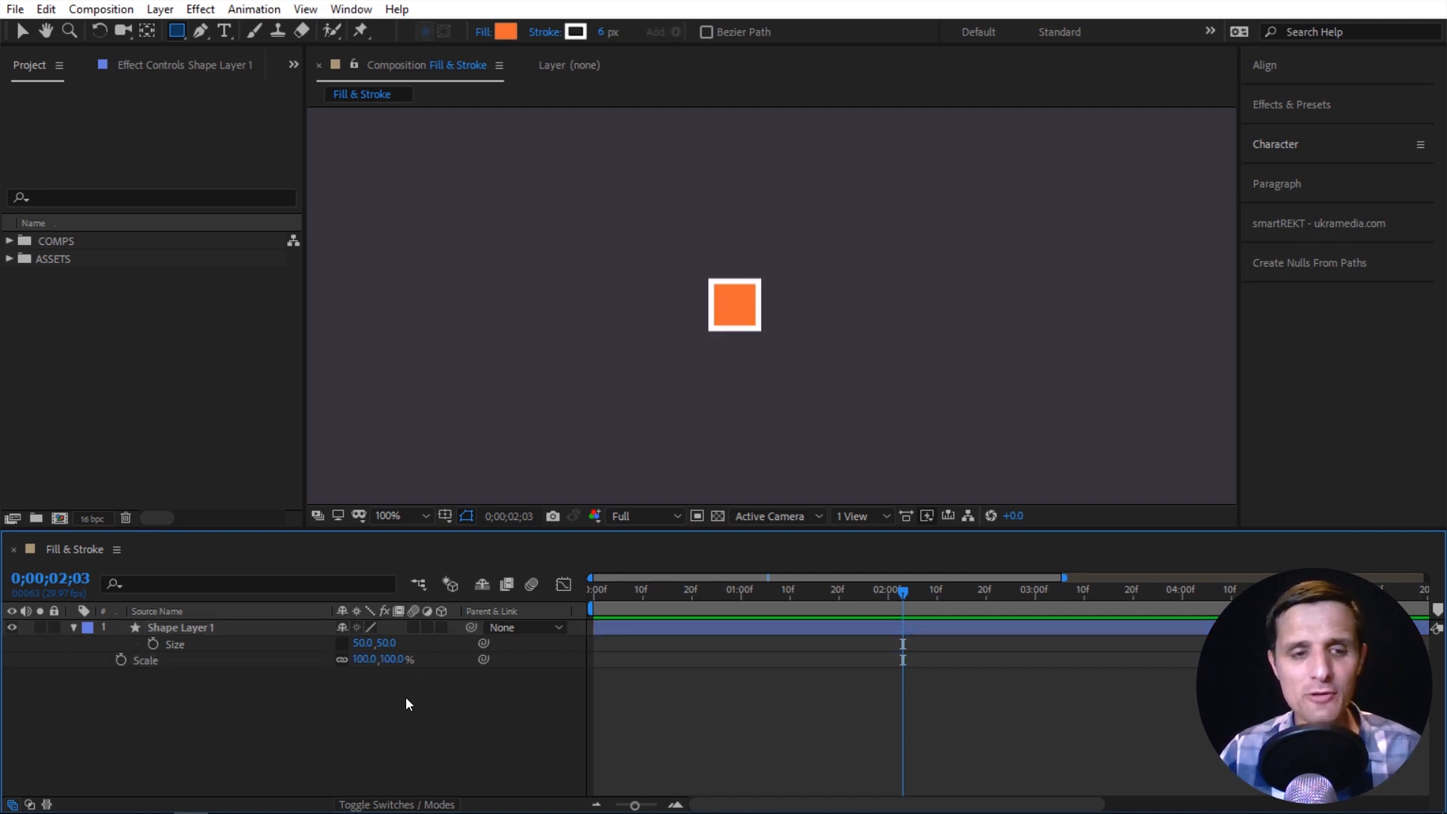
pyautogui.click(201, 650)
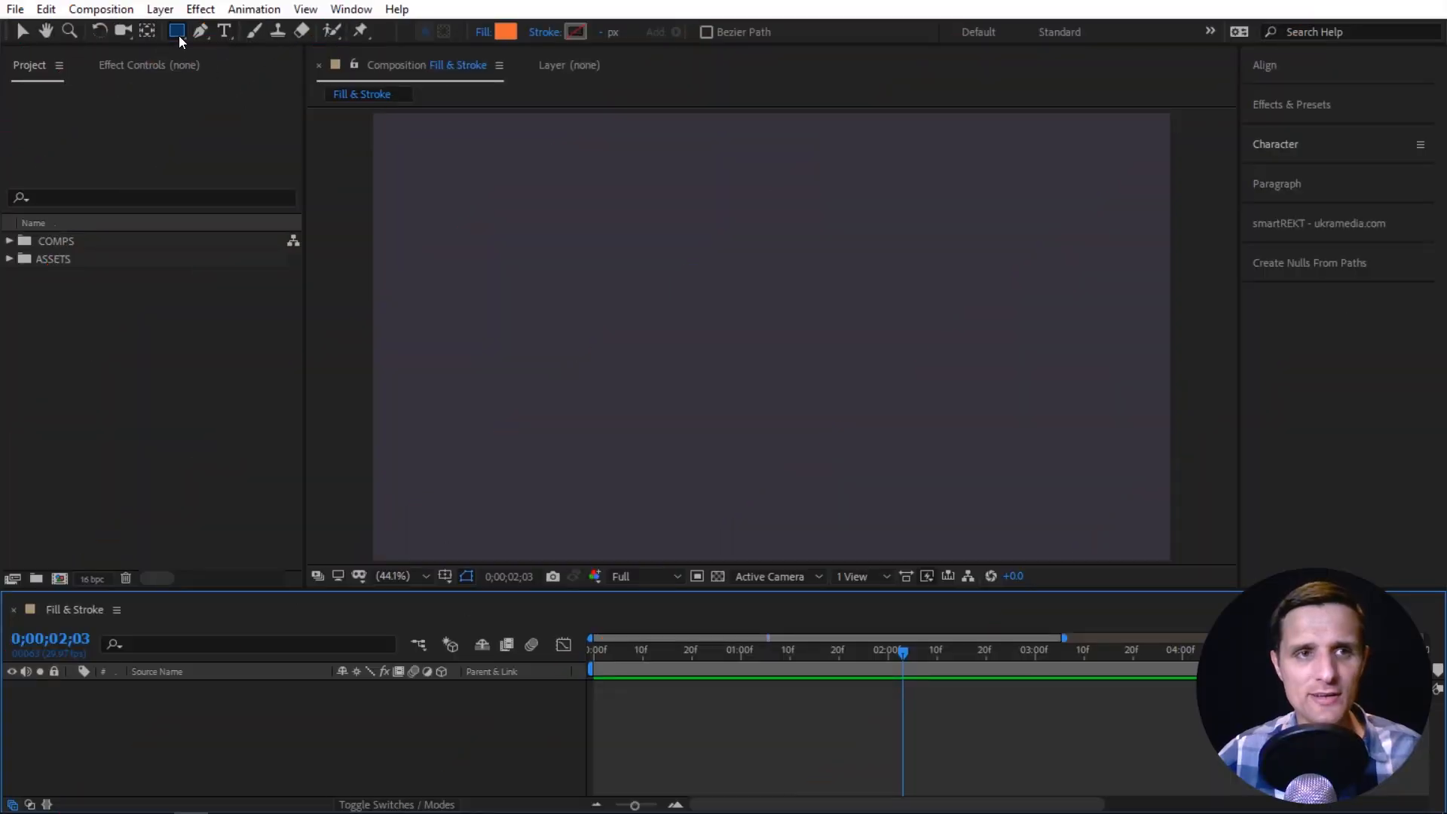
# Draw an orange rectangle in the composition's upper-right area, try centering its anchor point in the layer content, and undo the centering.
pyautogui.moveTo(178, 32); pyautogui.dragTo(264, 31)
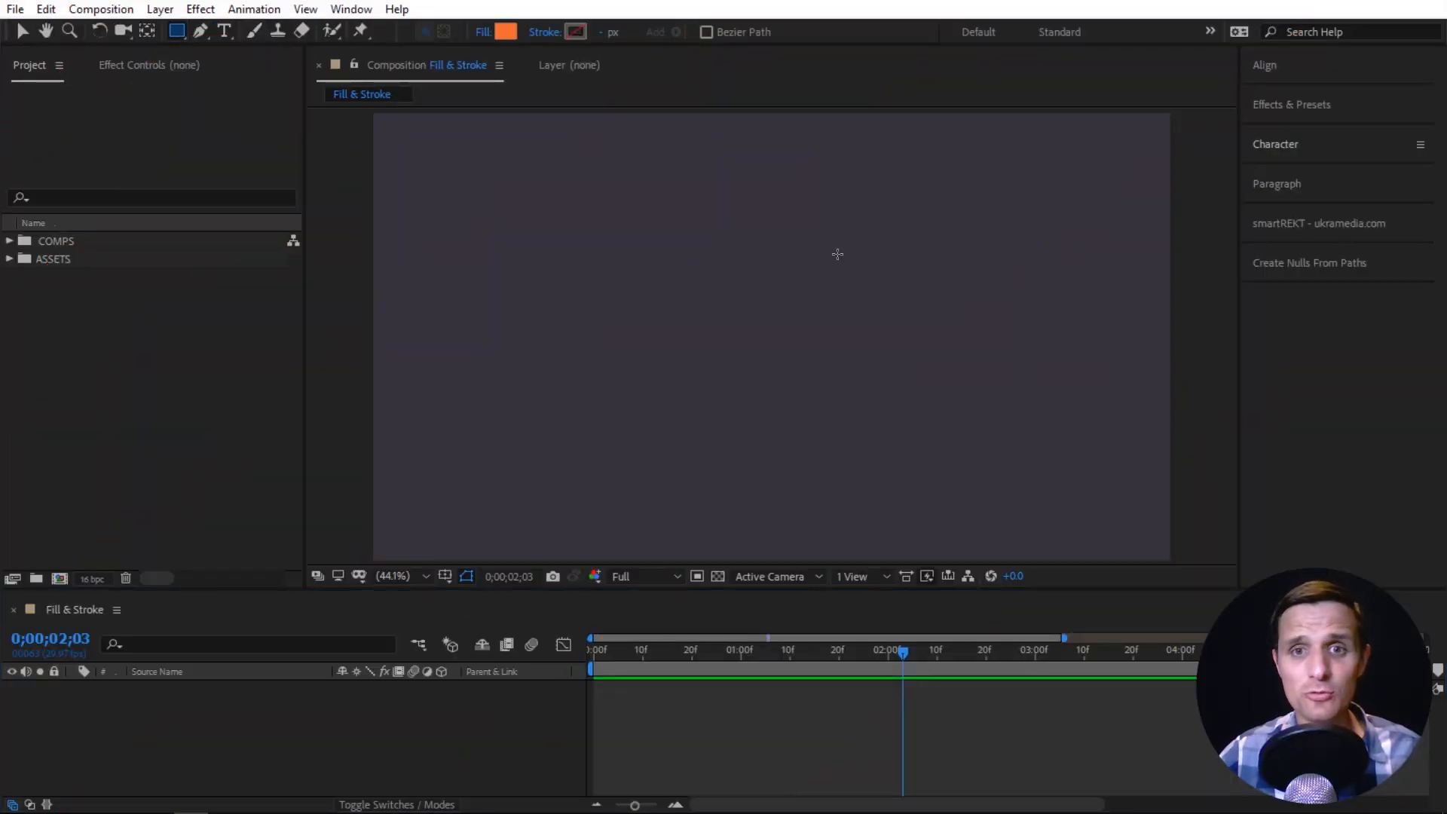
pyautogui.moveTo(880, 140); pyautogui.dragTo(1134, 314)
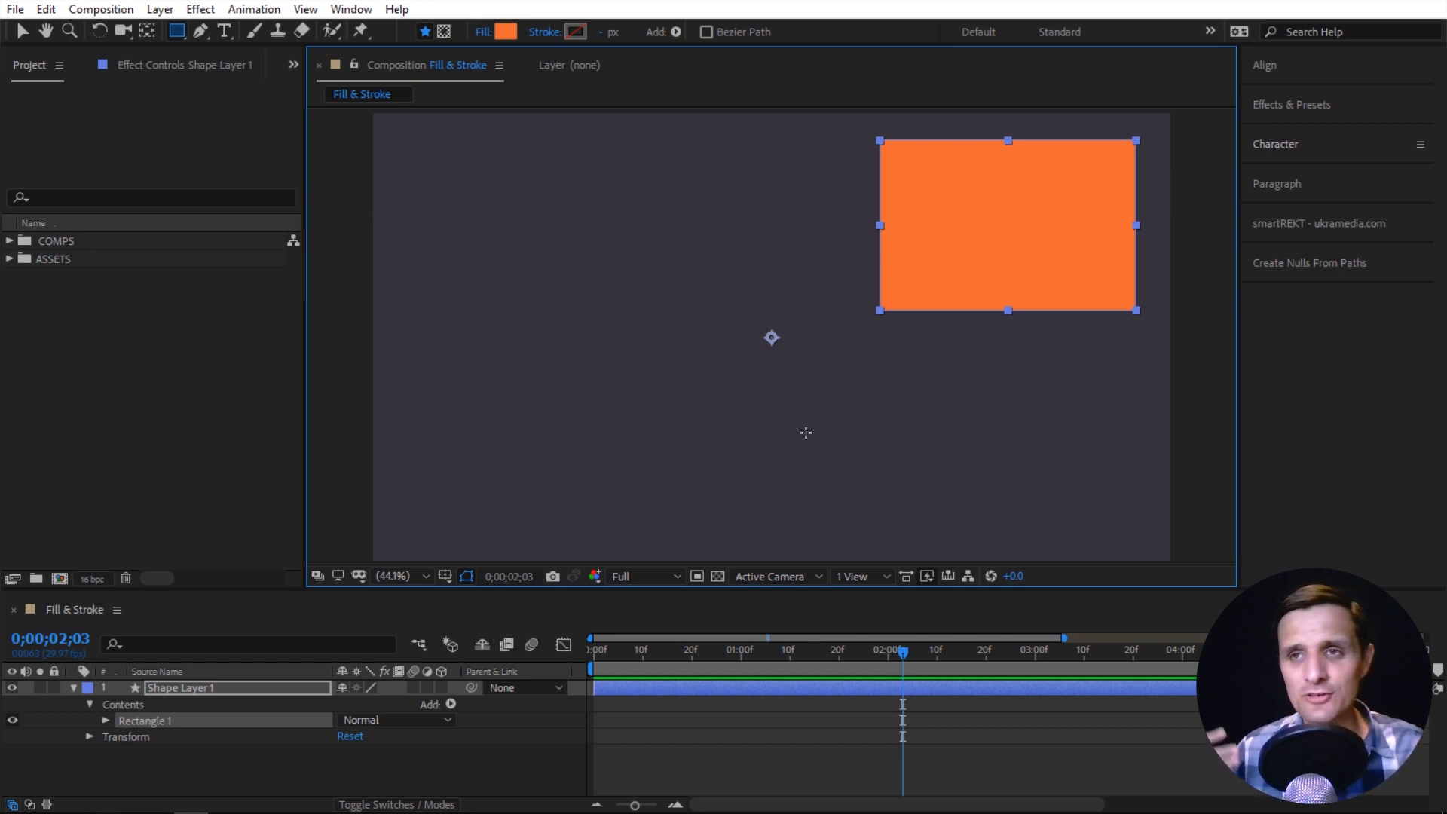
pyautogui.hotkey('ctrl', 'alt', 'Home')
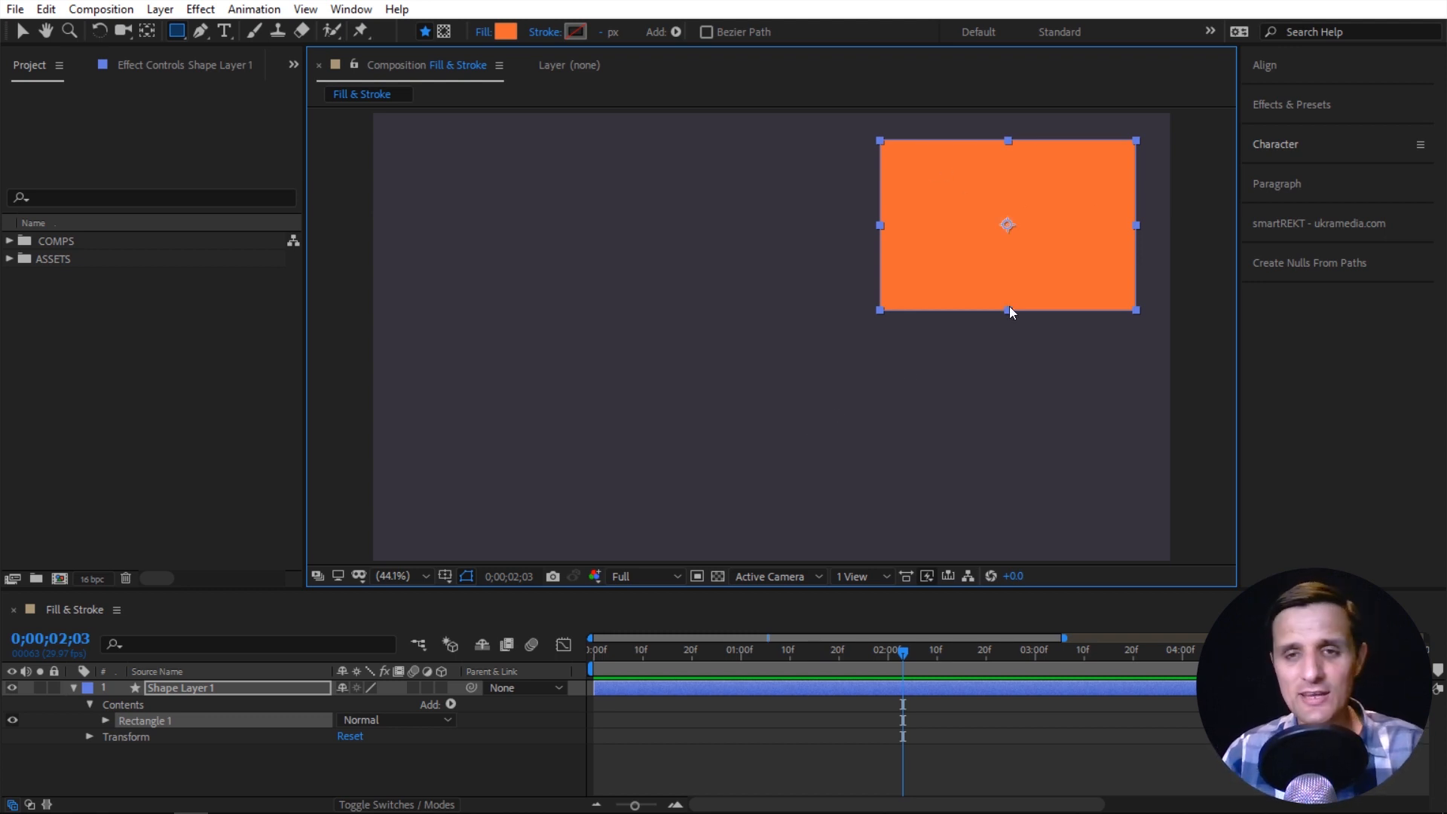
pyautogui.hotkey('ctrl', 'z')
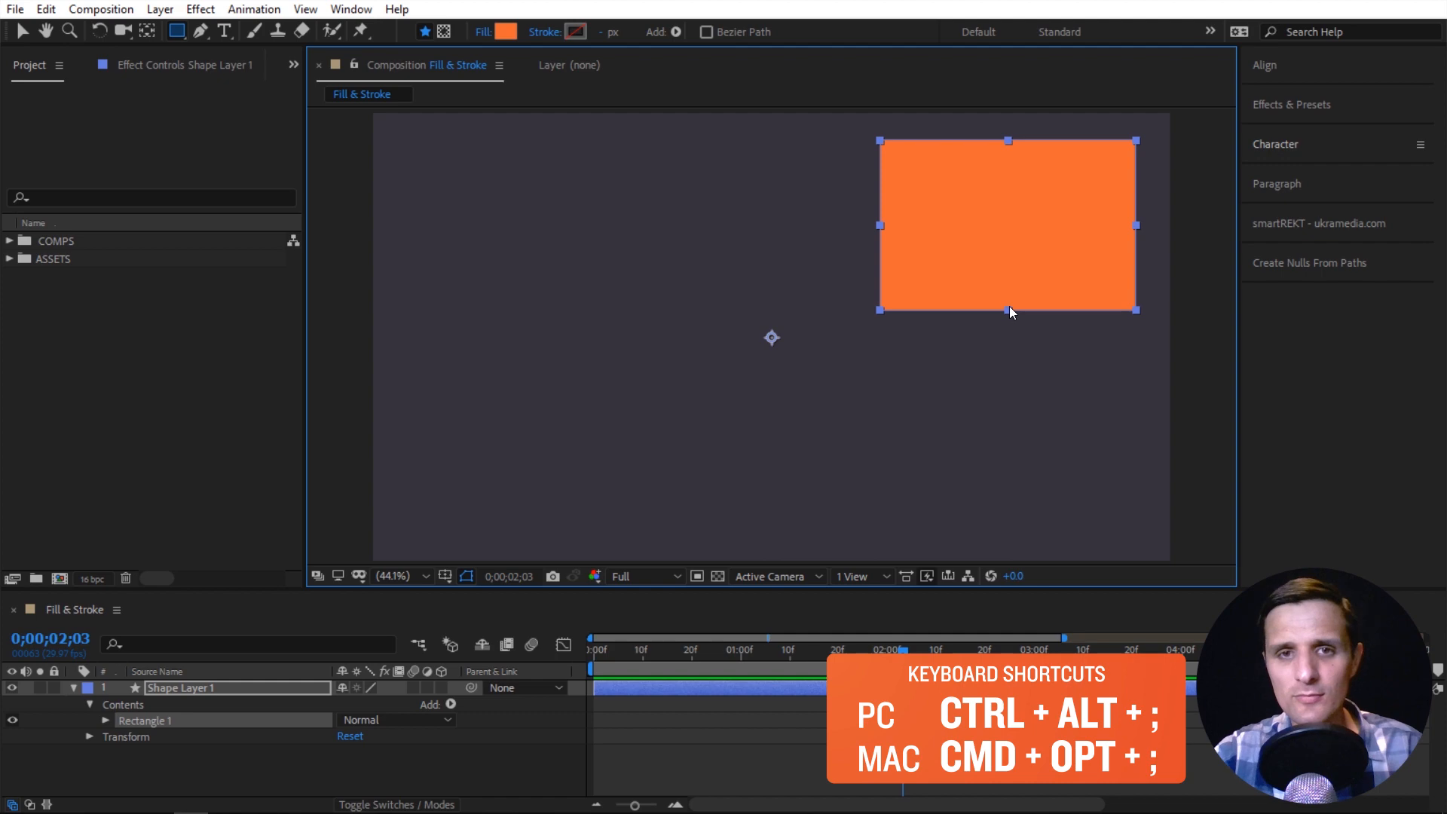
# Enable Center Anchor Point in New Shape Layers in the General preferences.
pyautogui.hotkey('ctrl', 'alt', ';')
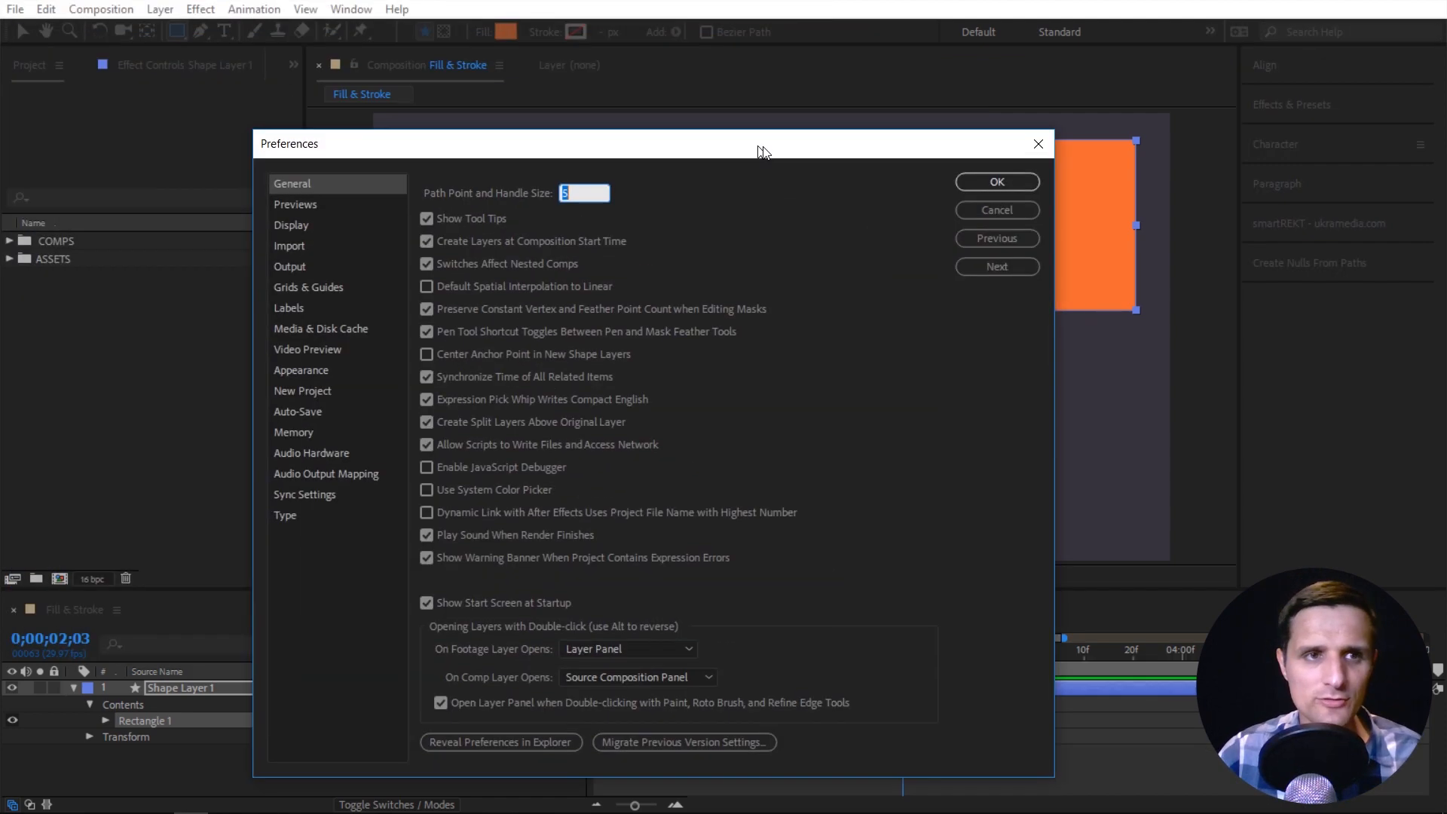
pyautogui.click(996, 210)
pyautogui.click(47, 9)
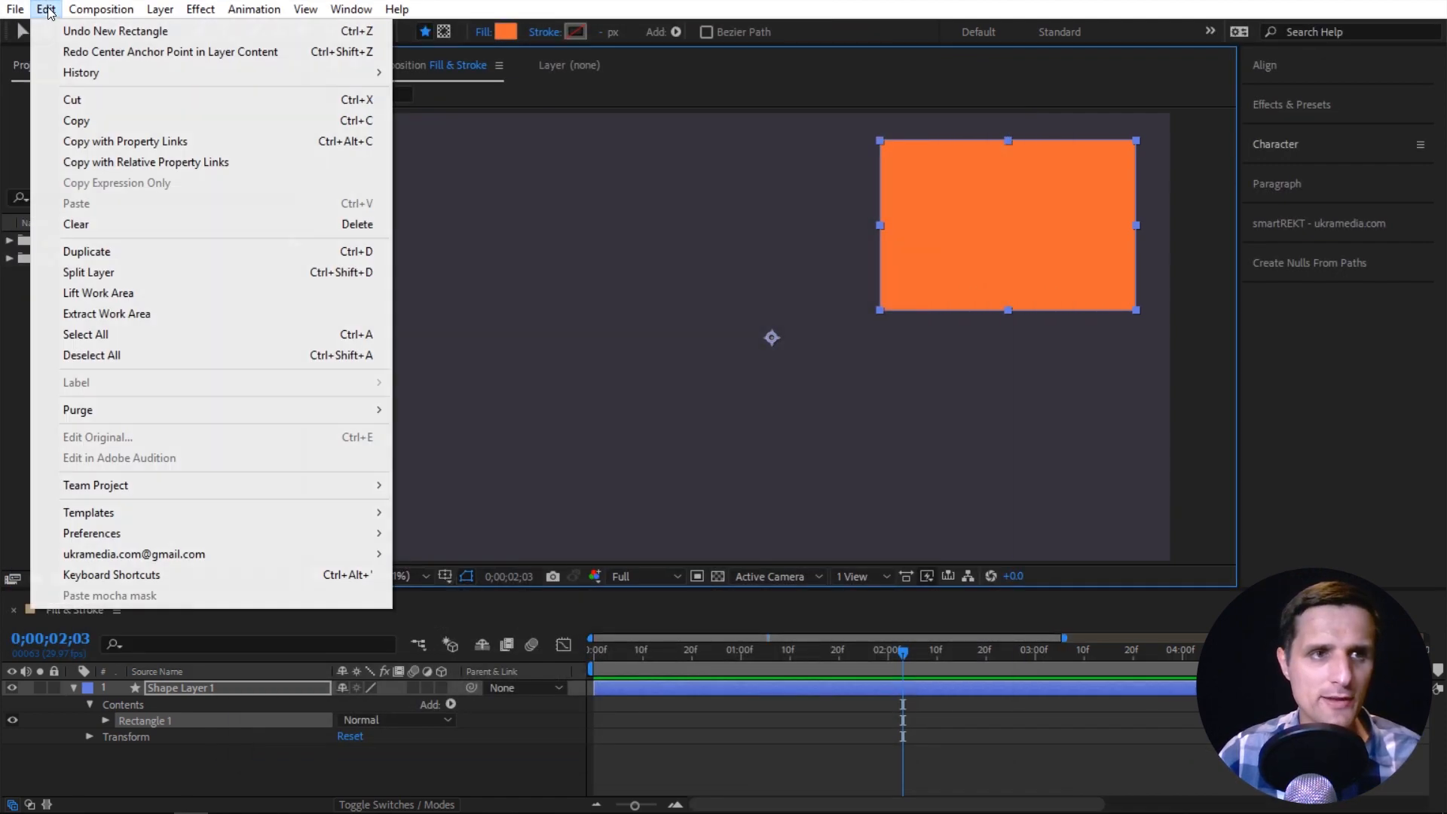
pyautogui.moveTo(179, 532)
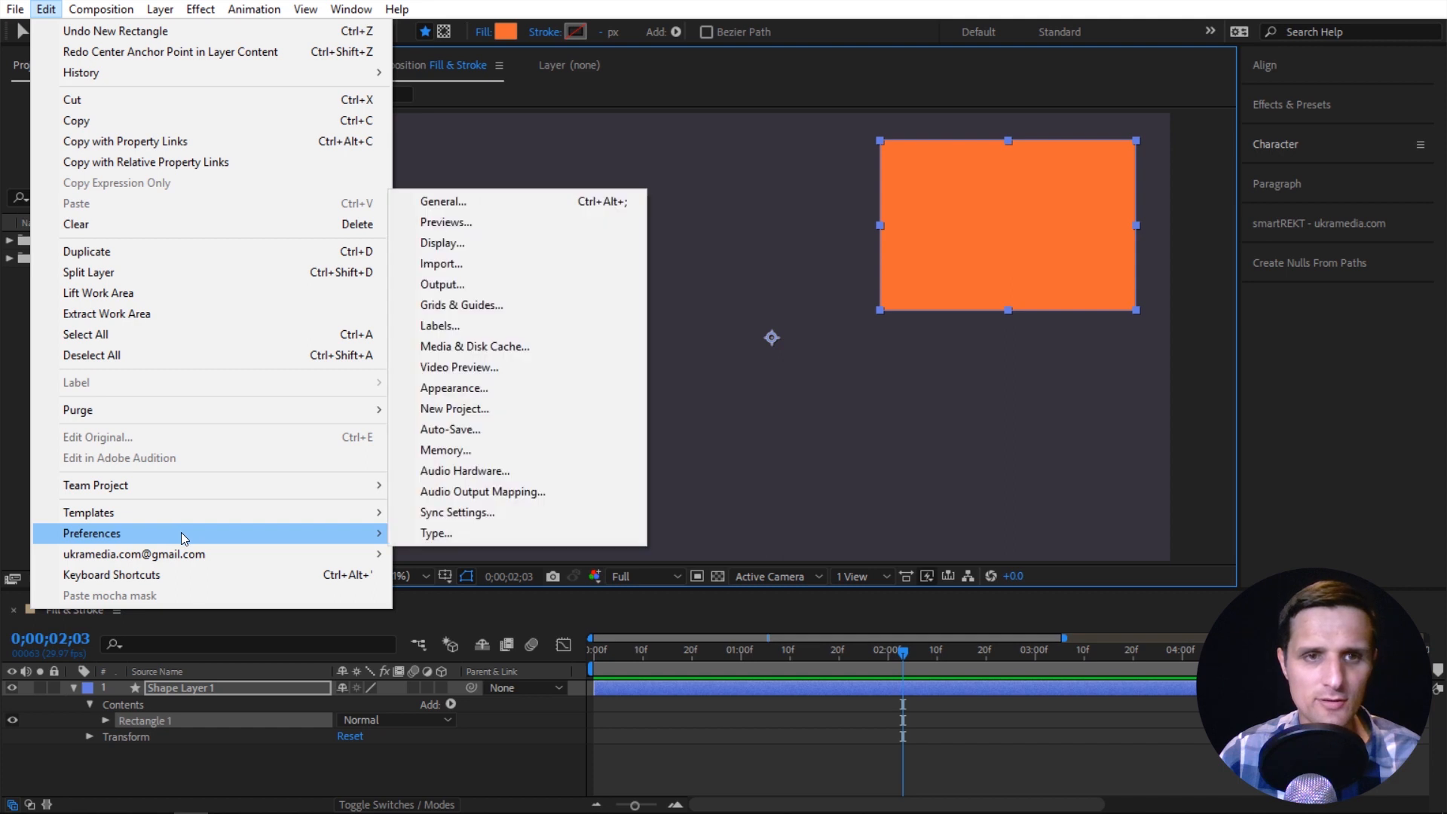
pyautogui.click(527, 202)
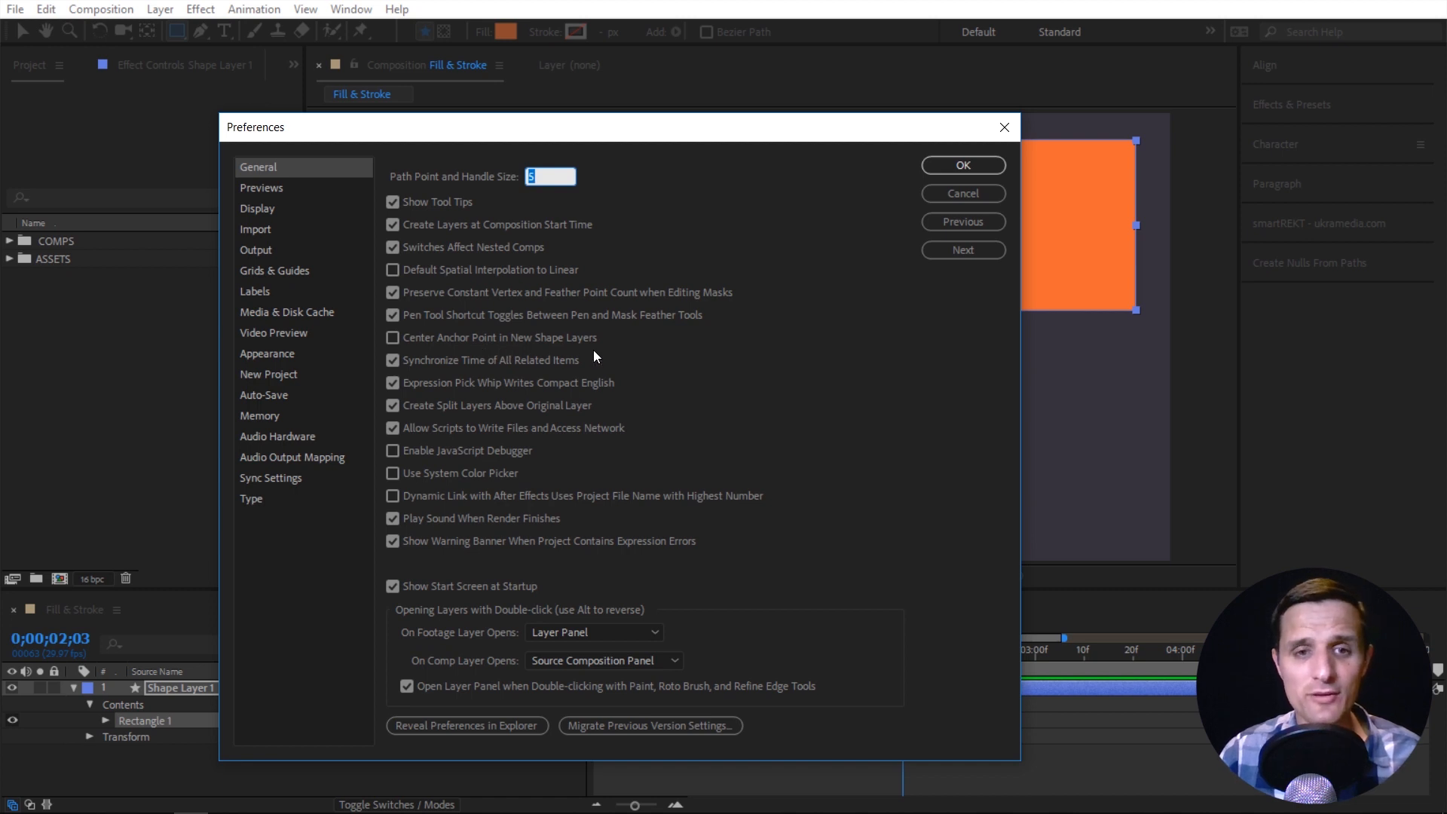
pyautogui.click(395, 341)
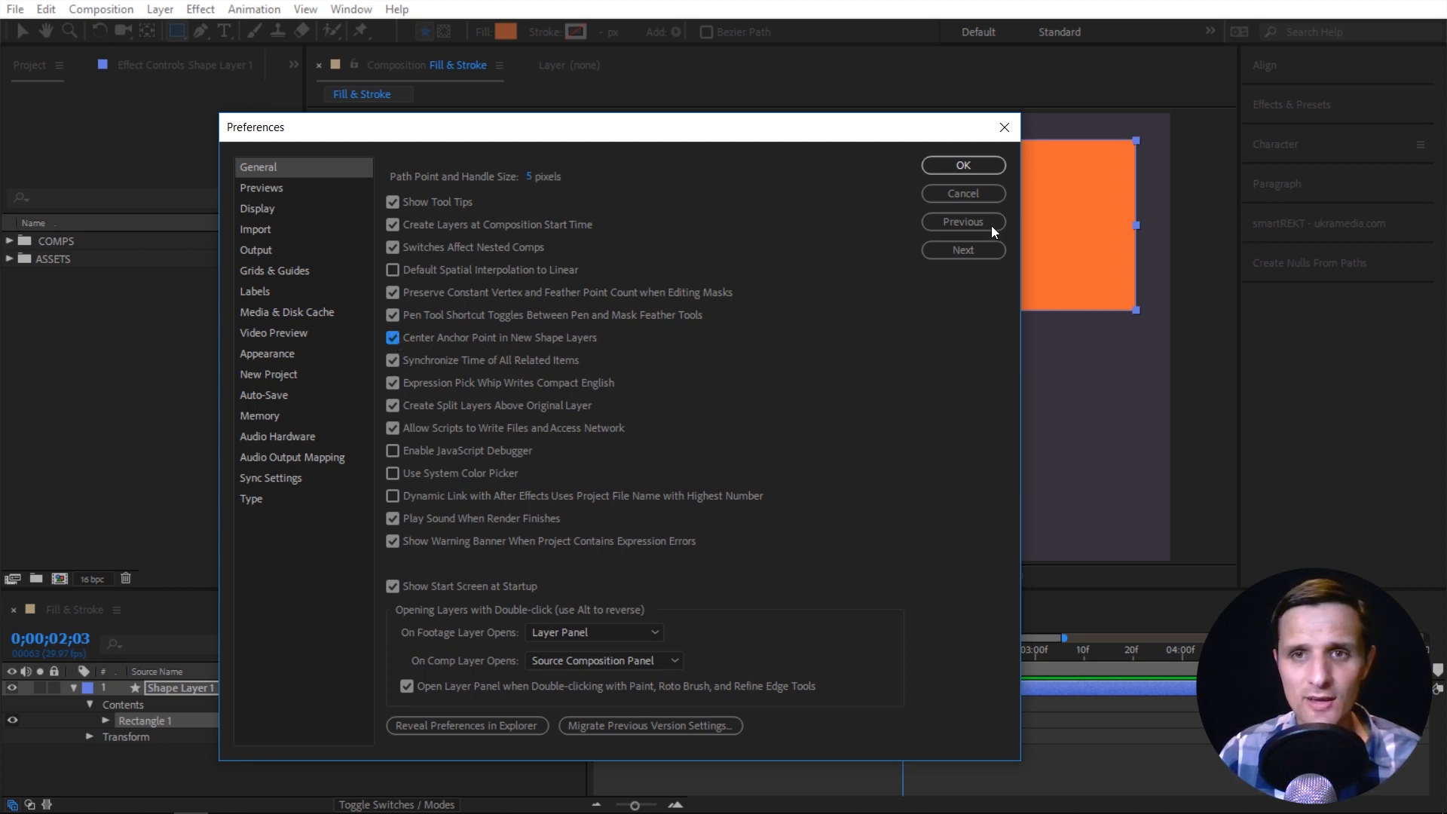
pyautogui.click(976, 172)
# Delete the existing shape layer and draw a new rectangle in the composition's upper-right area.
pyautogui.click(292, 687)
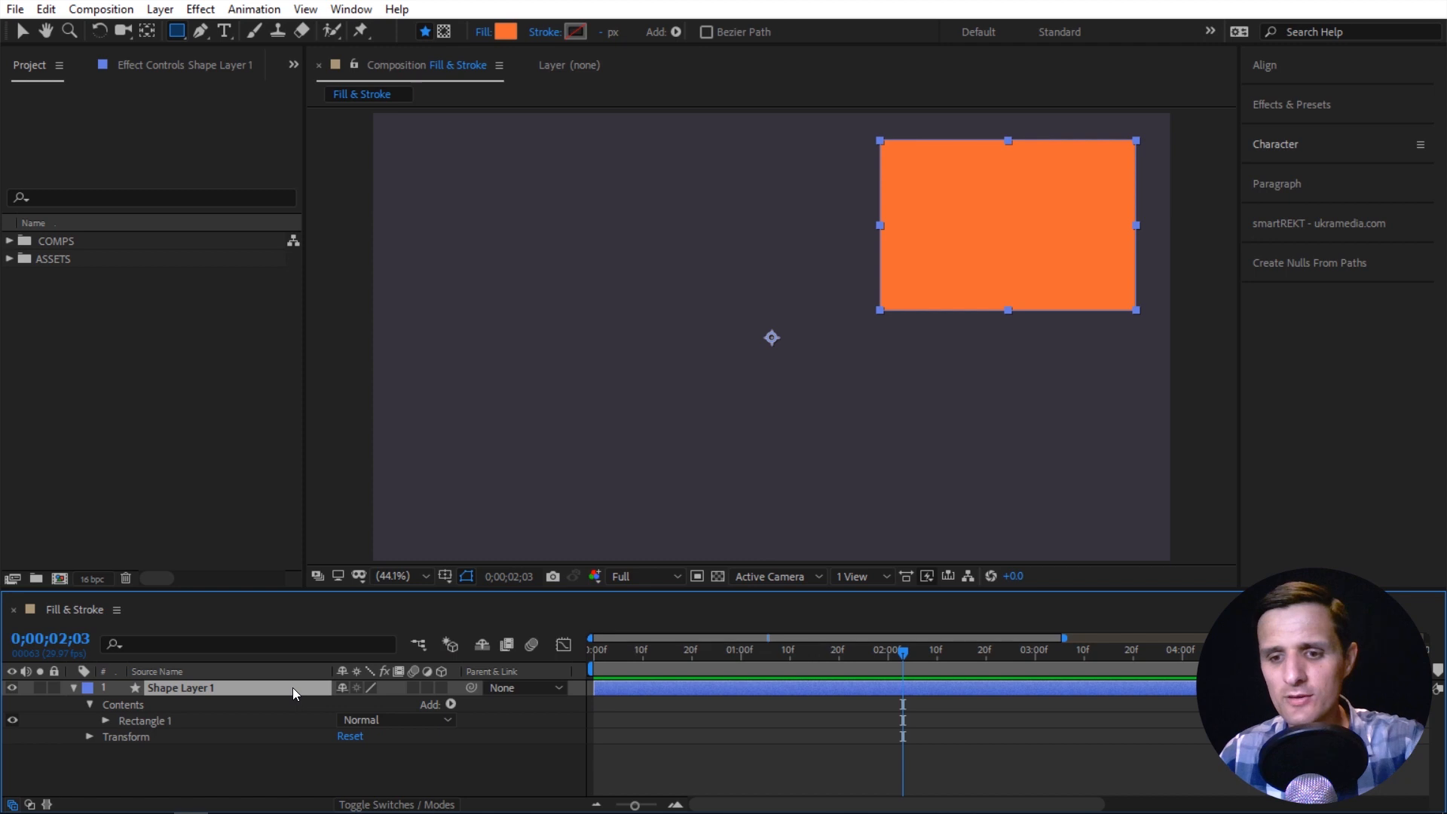
pyautogui.press('Delete')
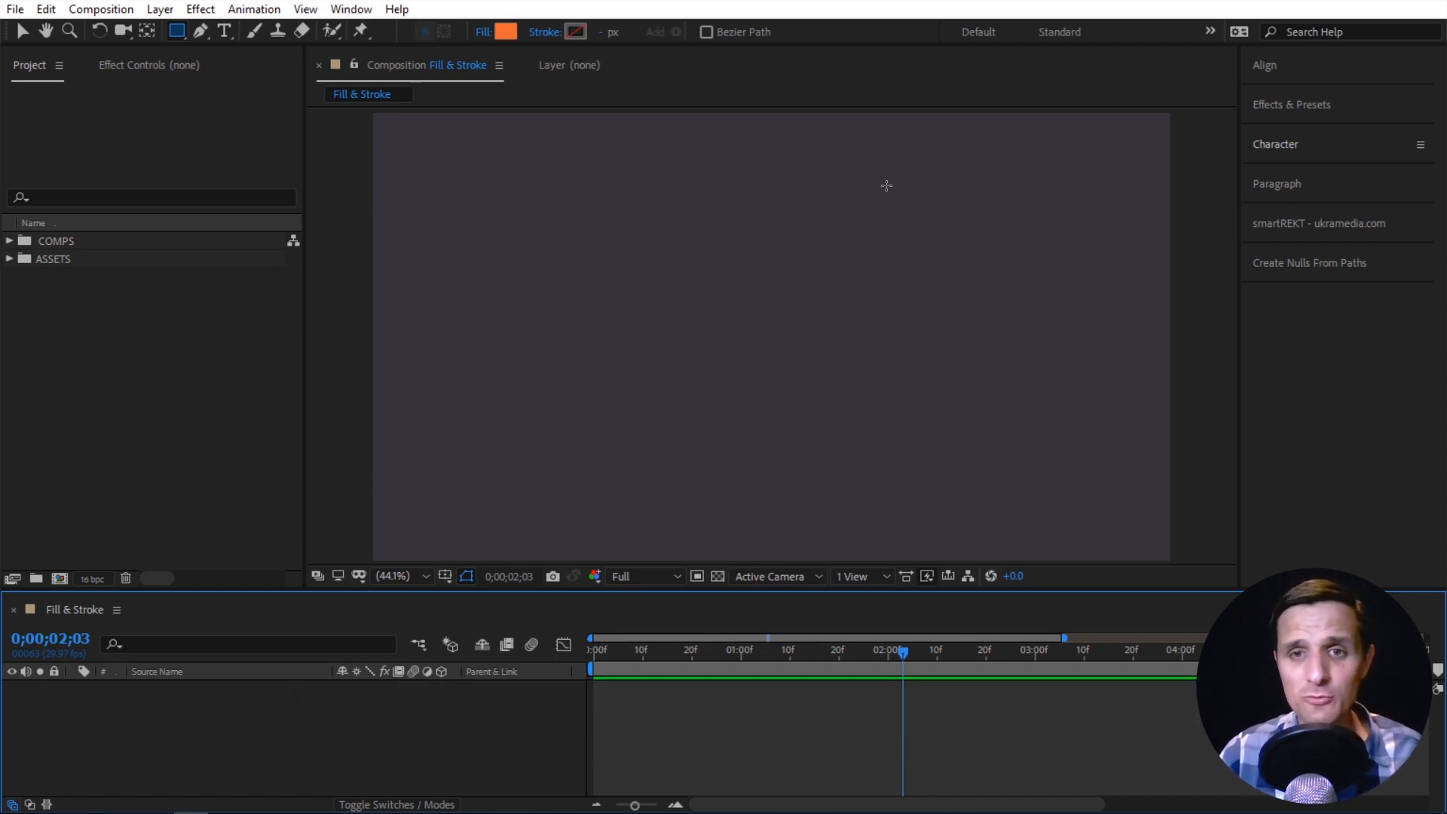
pyautogui.moveTo(877, 159); pyautogui.dragTo(1136, 306)
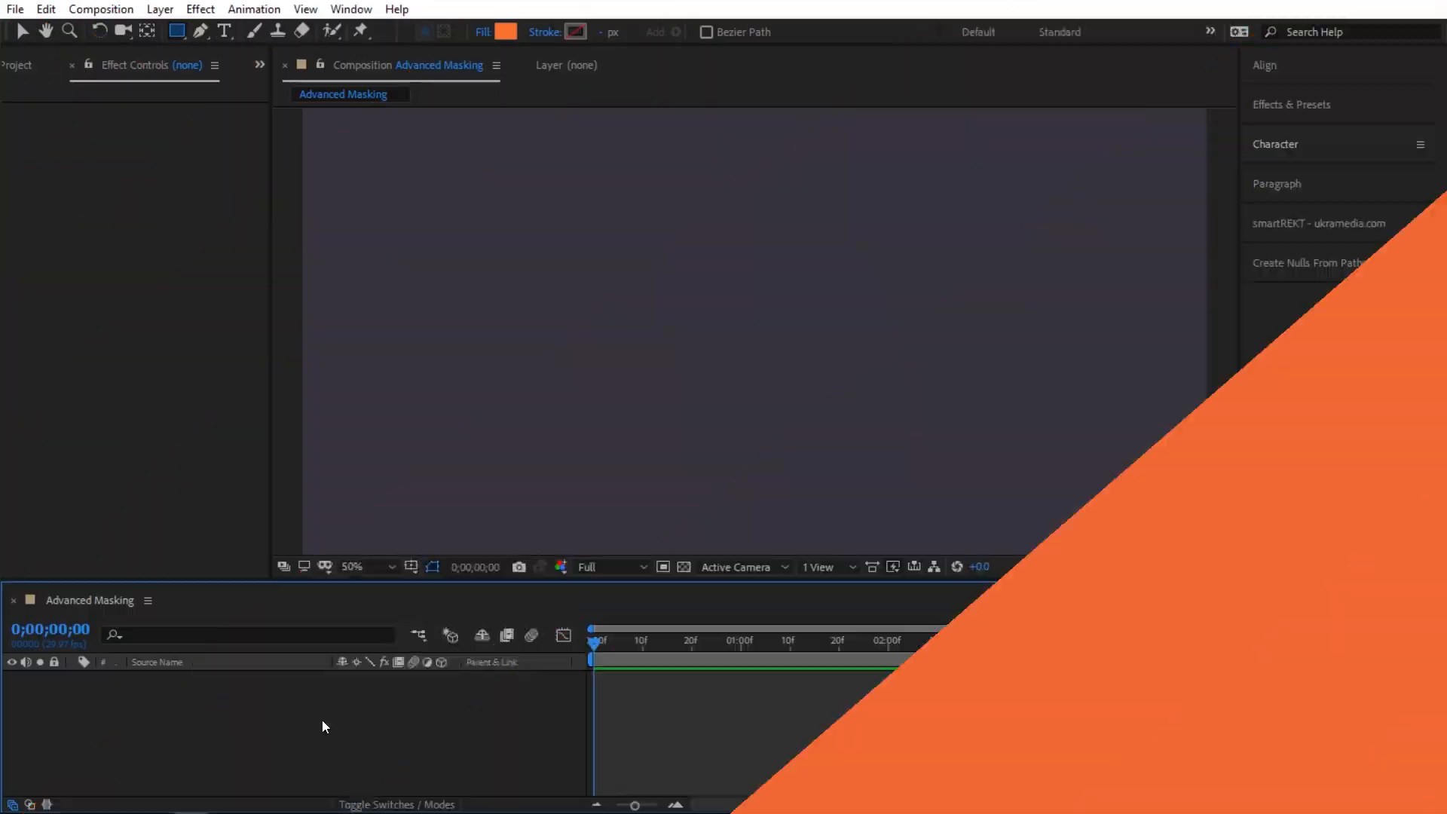
# Draw a wide orange rectangle across the upper middle of the Advanced Masking composition.
pyautogui.click(179, 34)
pyautogui.click(271, 30)
pyautogui.moveTo(394, 171); pyautogui.dragTo(1008, 421)
# Convert the rectangle's parametric path to a Bezier path, and collapse and select the shape layer.
pyautogui.click(105, 711)
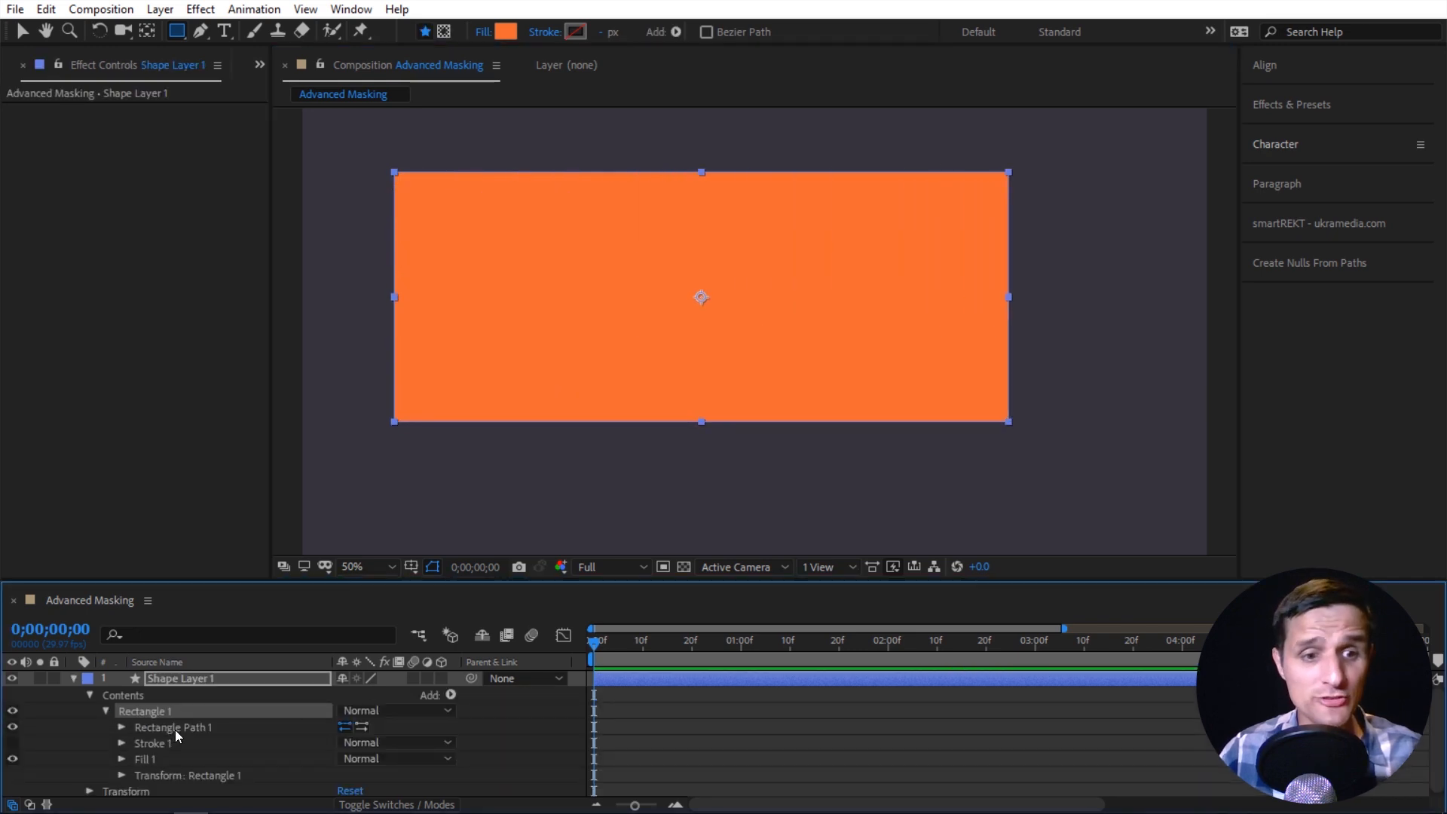
pyautogui.rightClick(175, 728)
pyautogui.click(263, 742)
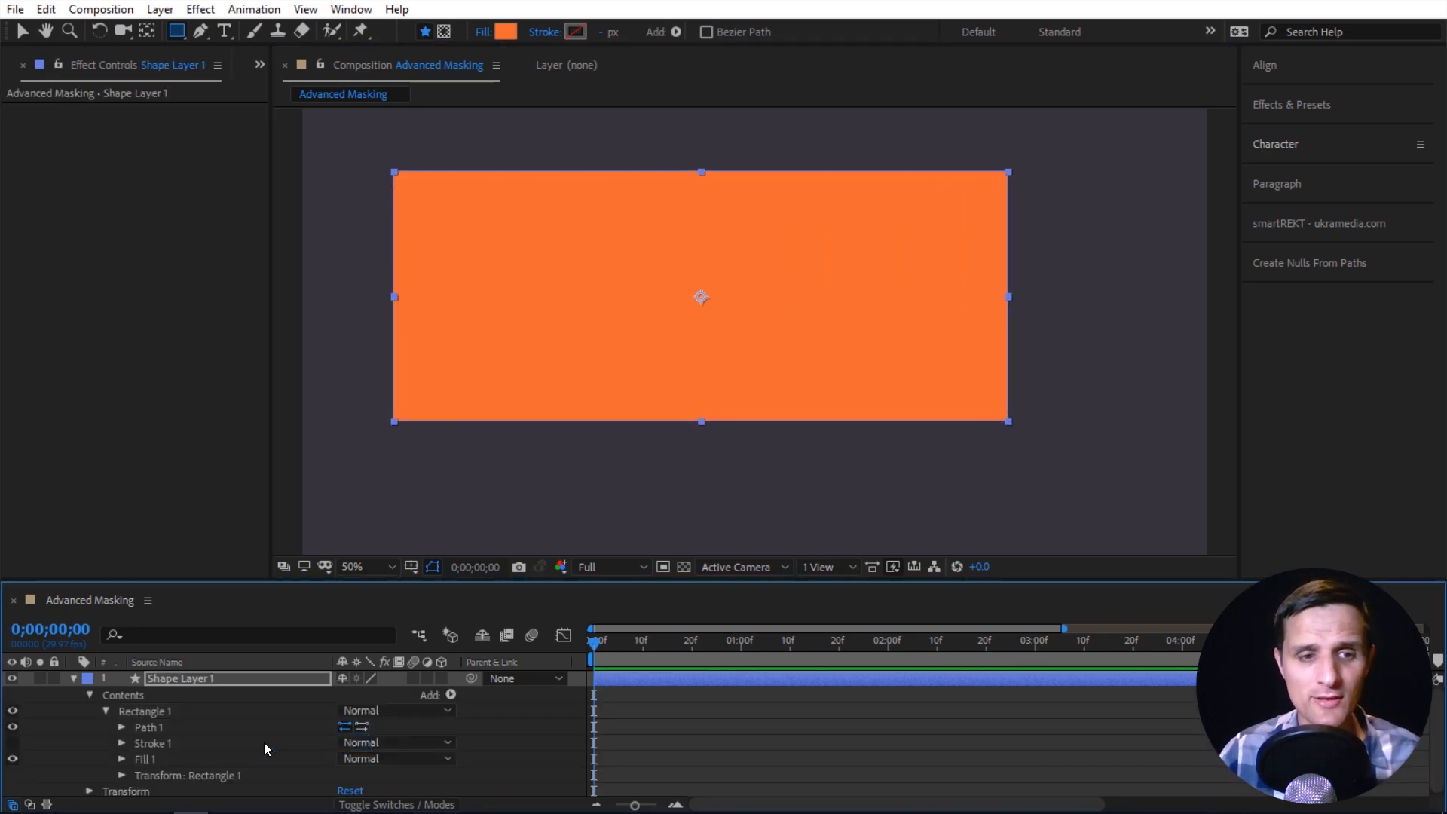
pyautogui.click(73, 678)
pyautogui.click(196, 684)
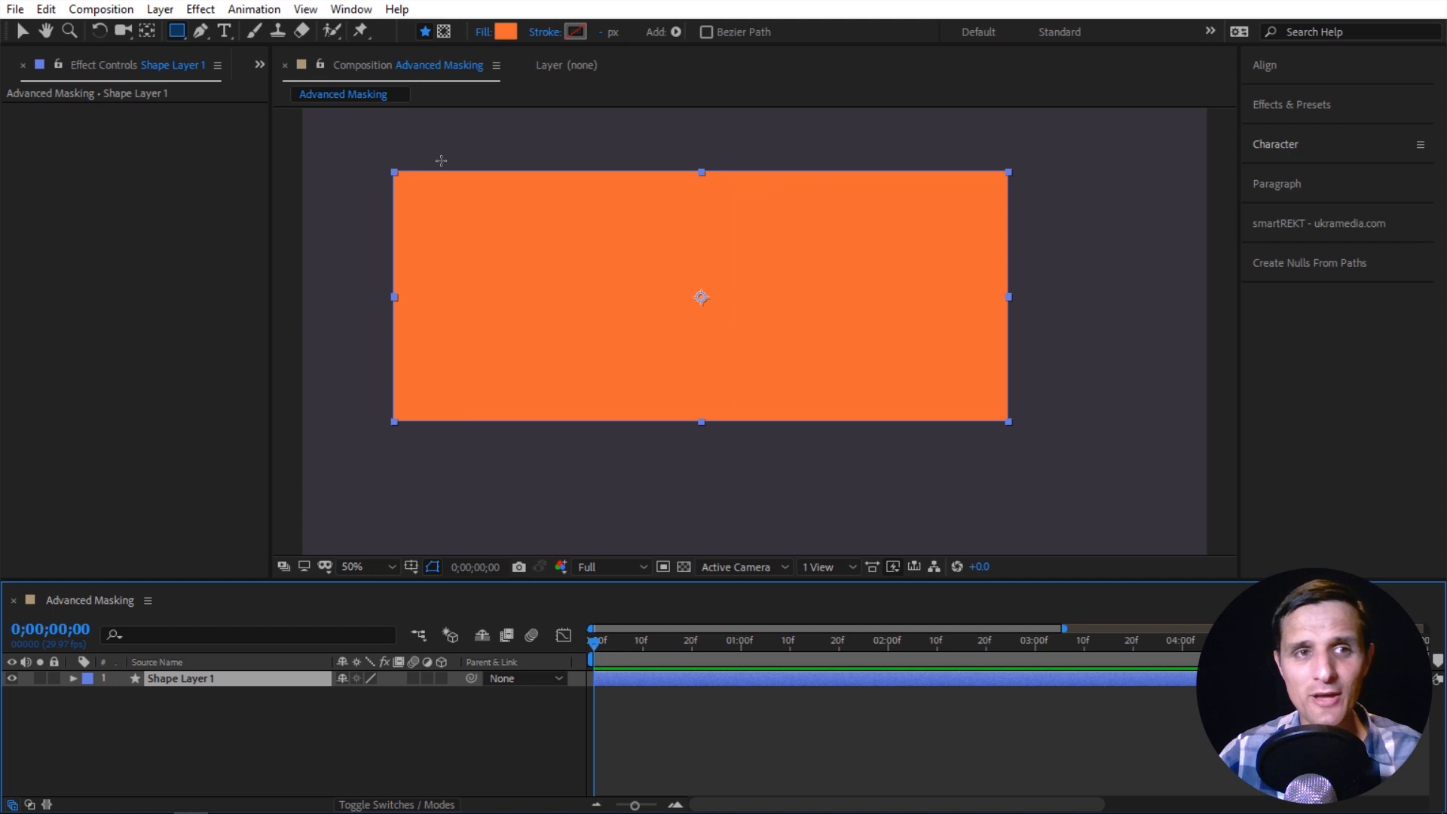
# Draw a closed, curvy seven-point RotoBezier mask over the orange rectangle using the Pen tool in mask mode.
pyautogui.click(187, 38)
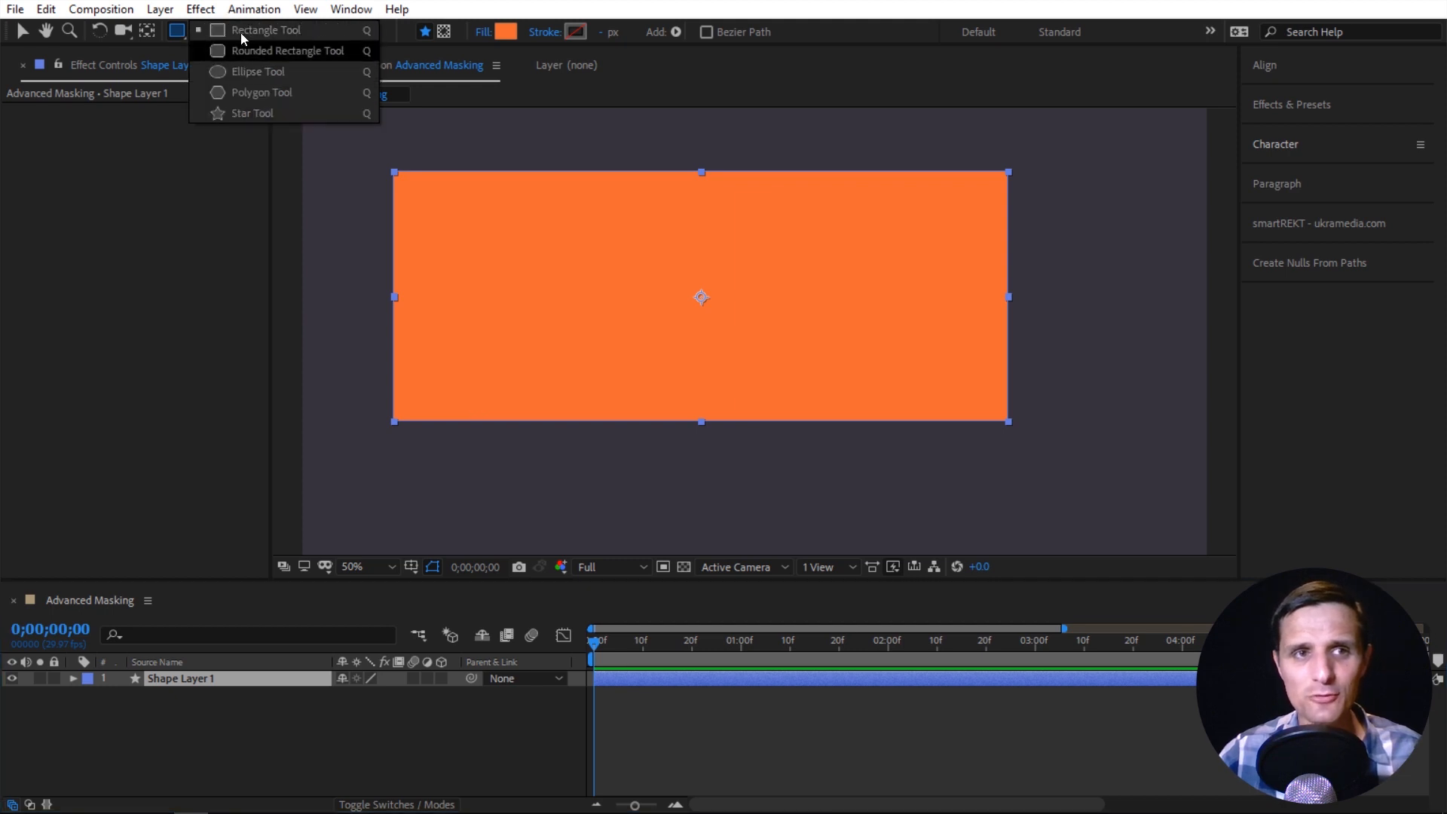
pyautogui.click(200, 31)
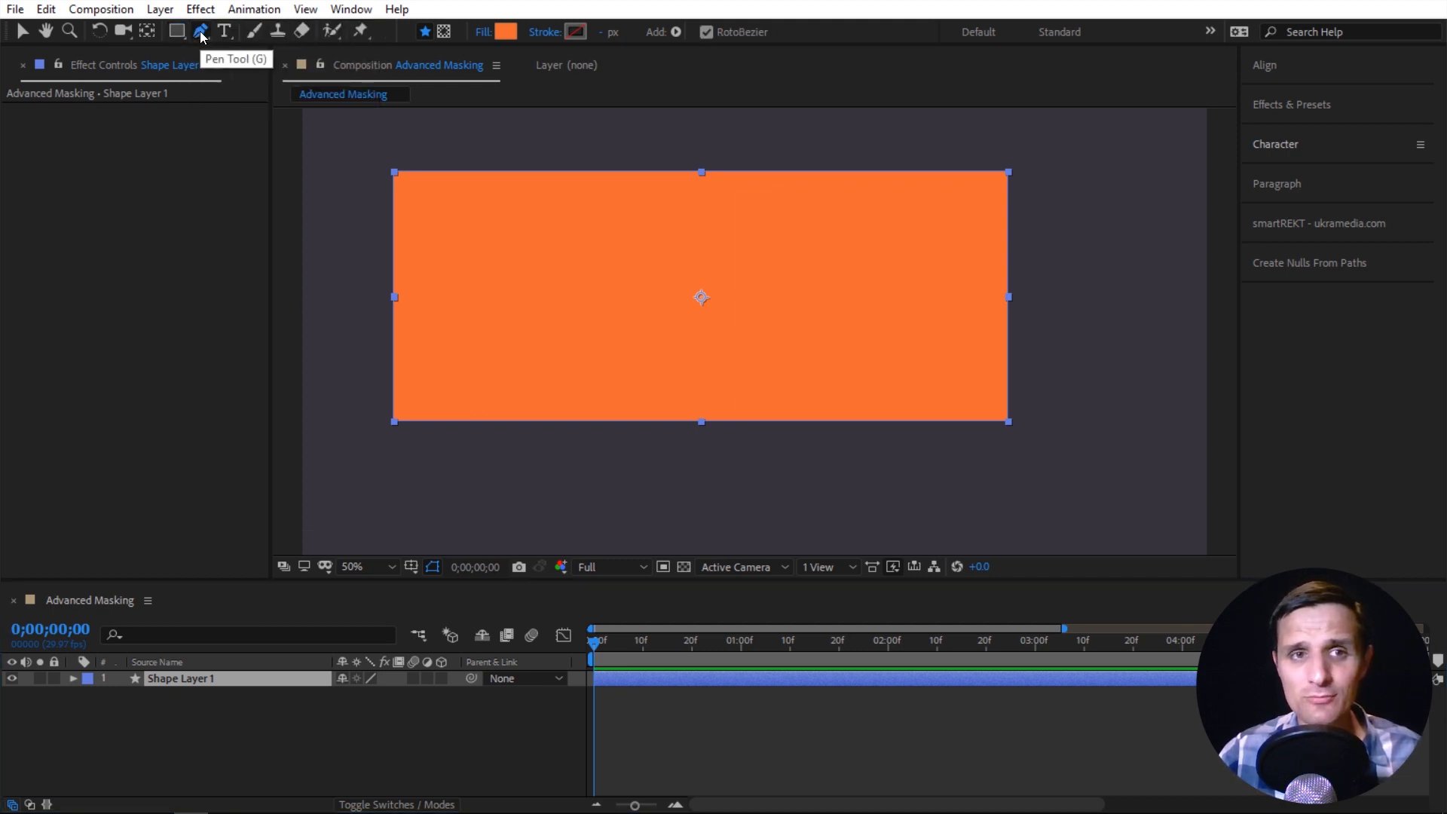
pyautogui.click(444, 31)
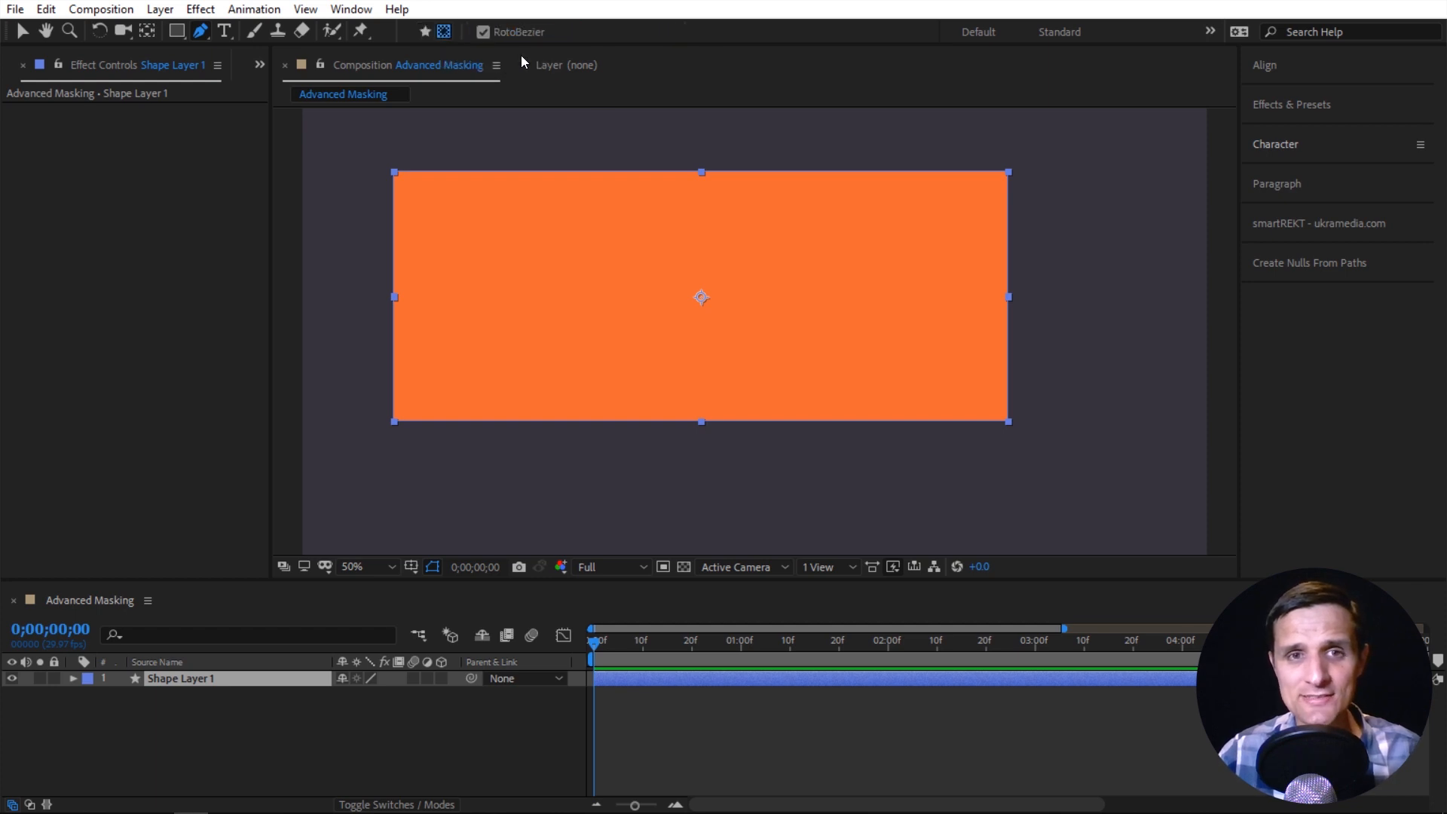
pyautogui.click(659, 155)
pyautogui.click(473, 228)
pyautogui.click(547, 312)
pyautogui.click(764, 287)
pyautogui.click(888, 214)
pyautogui.click(999, 252)
pyautogui.click(912, 132)
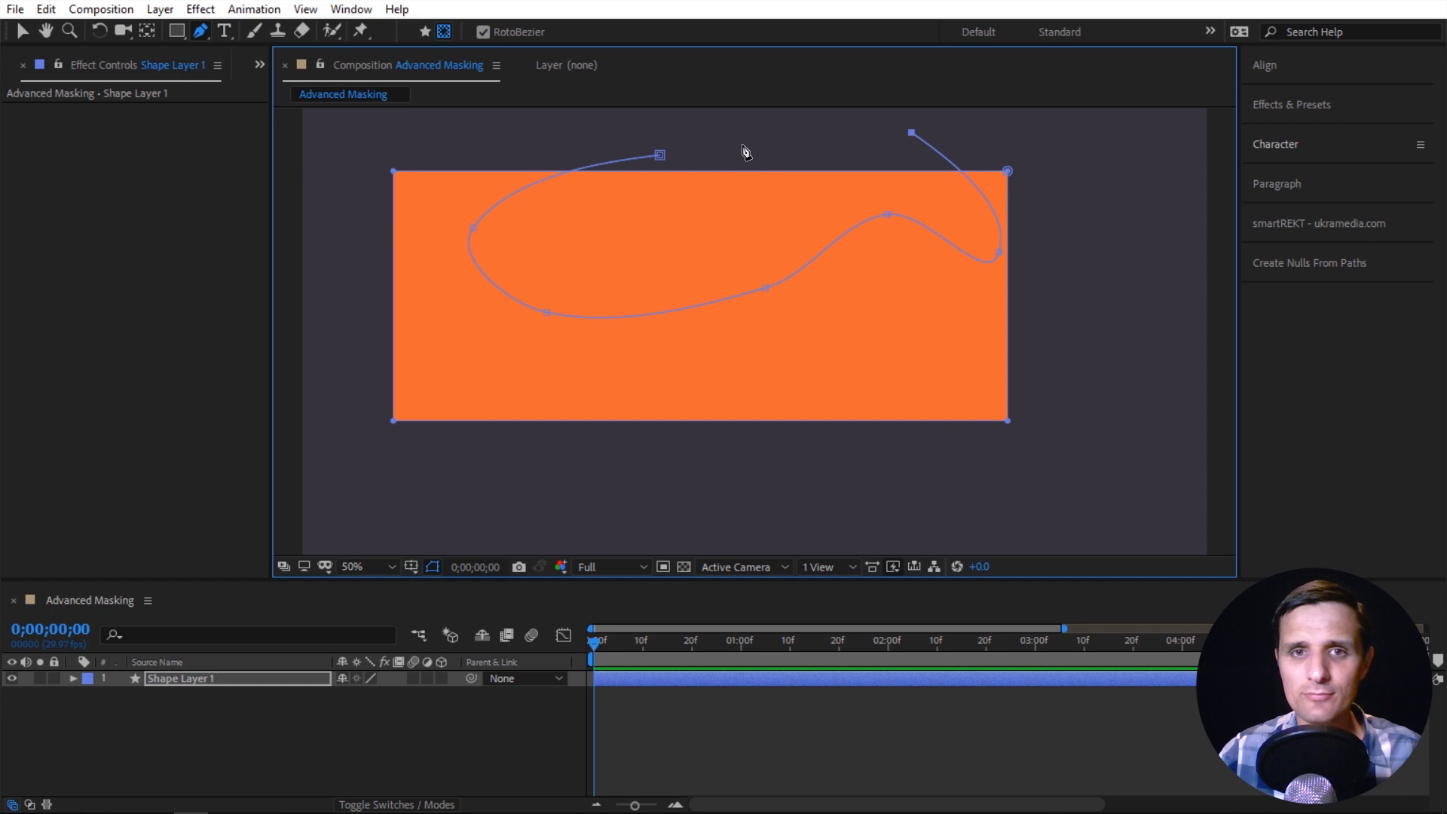
pyautogui.click(659, 155)
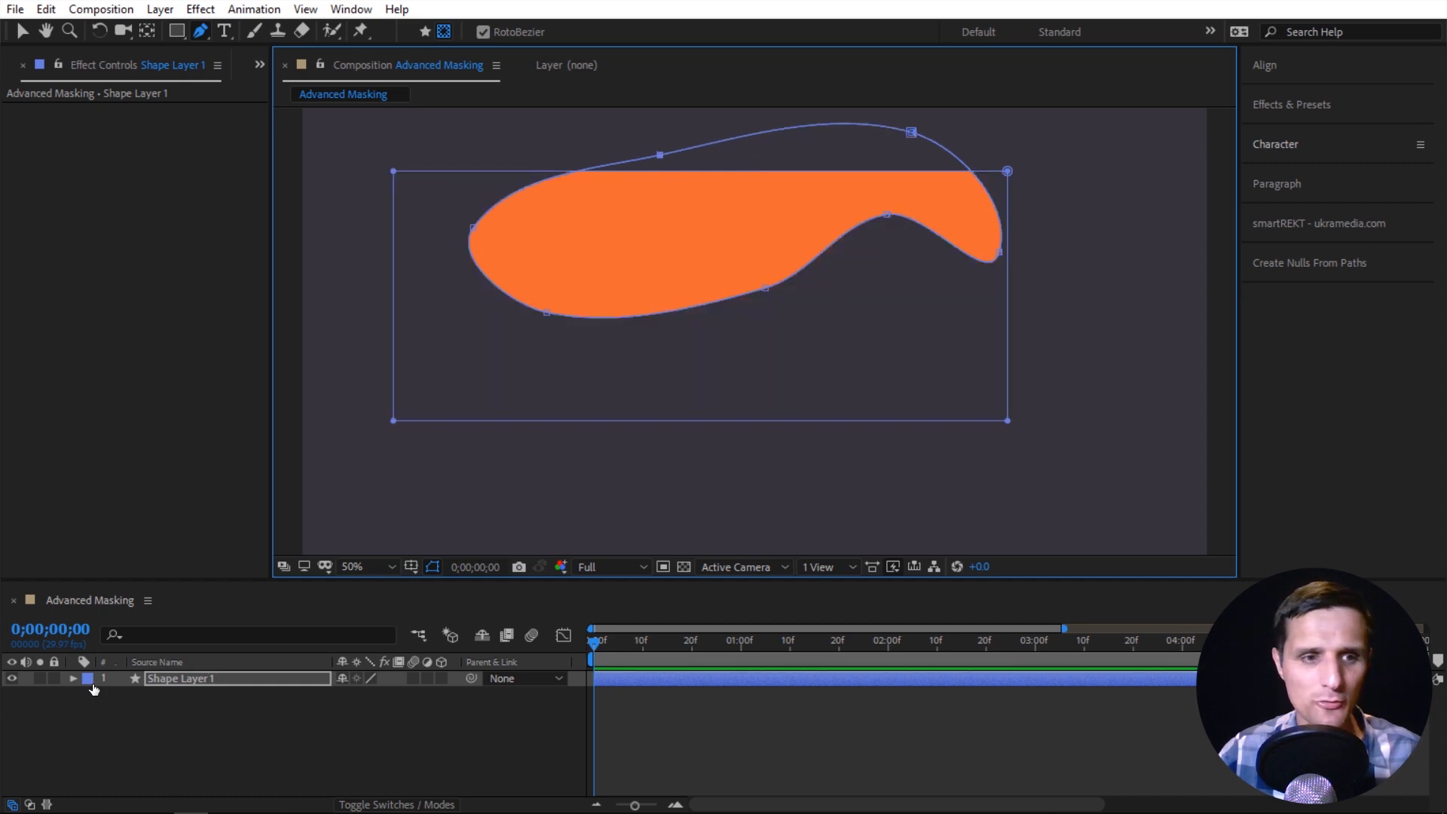
# Reveal the shape layer's mask and change its outline color to bright magenta.
pyautogui.press('m')
pyautogui.click(120, 694)
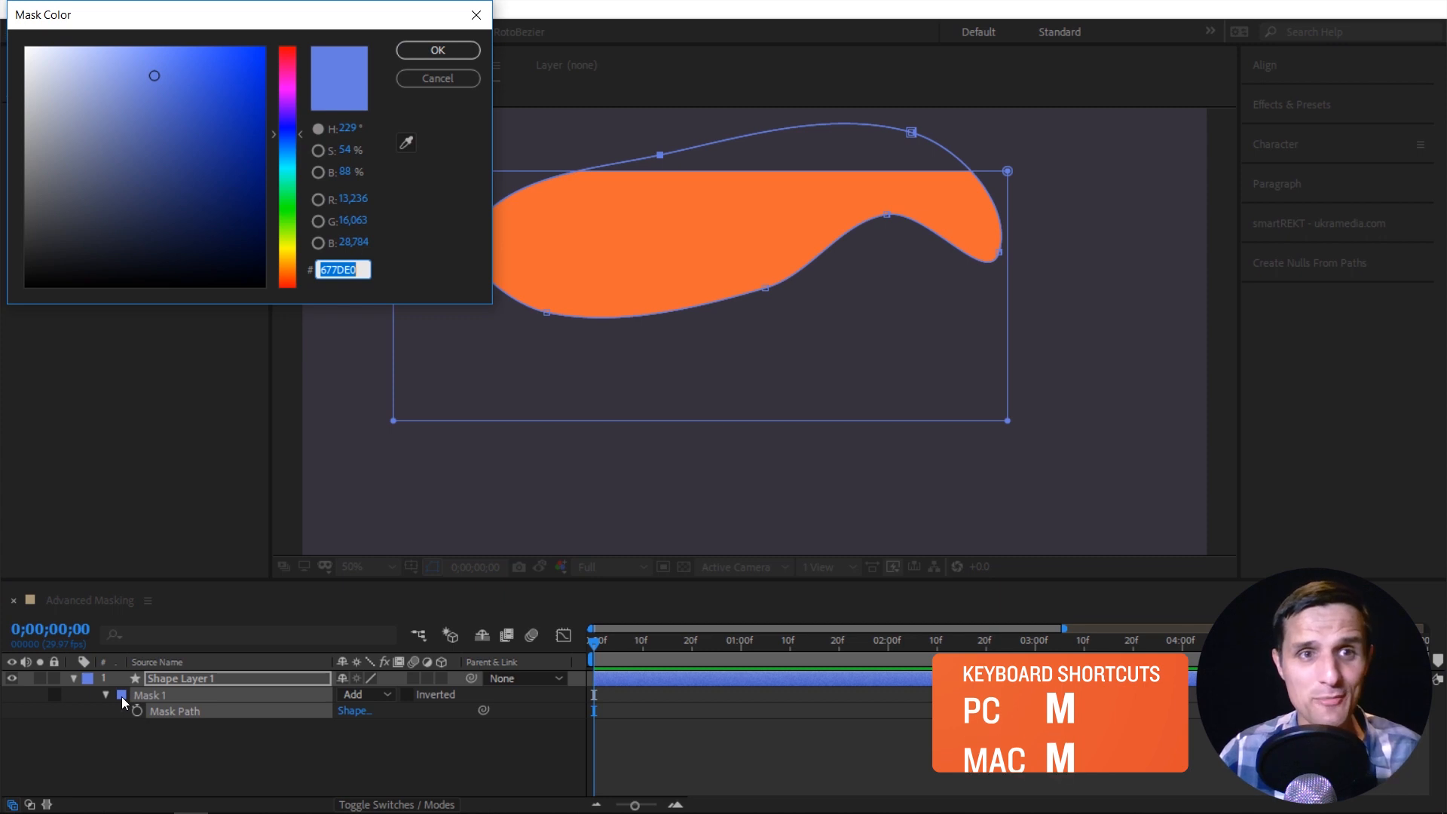
pyautogui.click(294, 90)
pyautogui.click(253, 70)
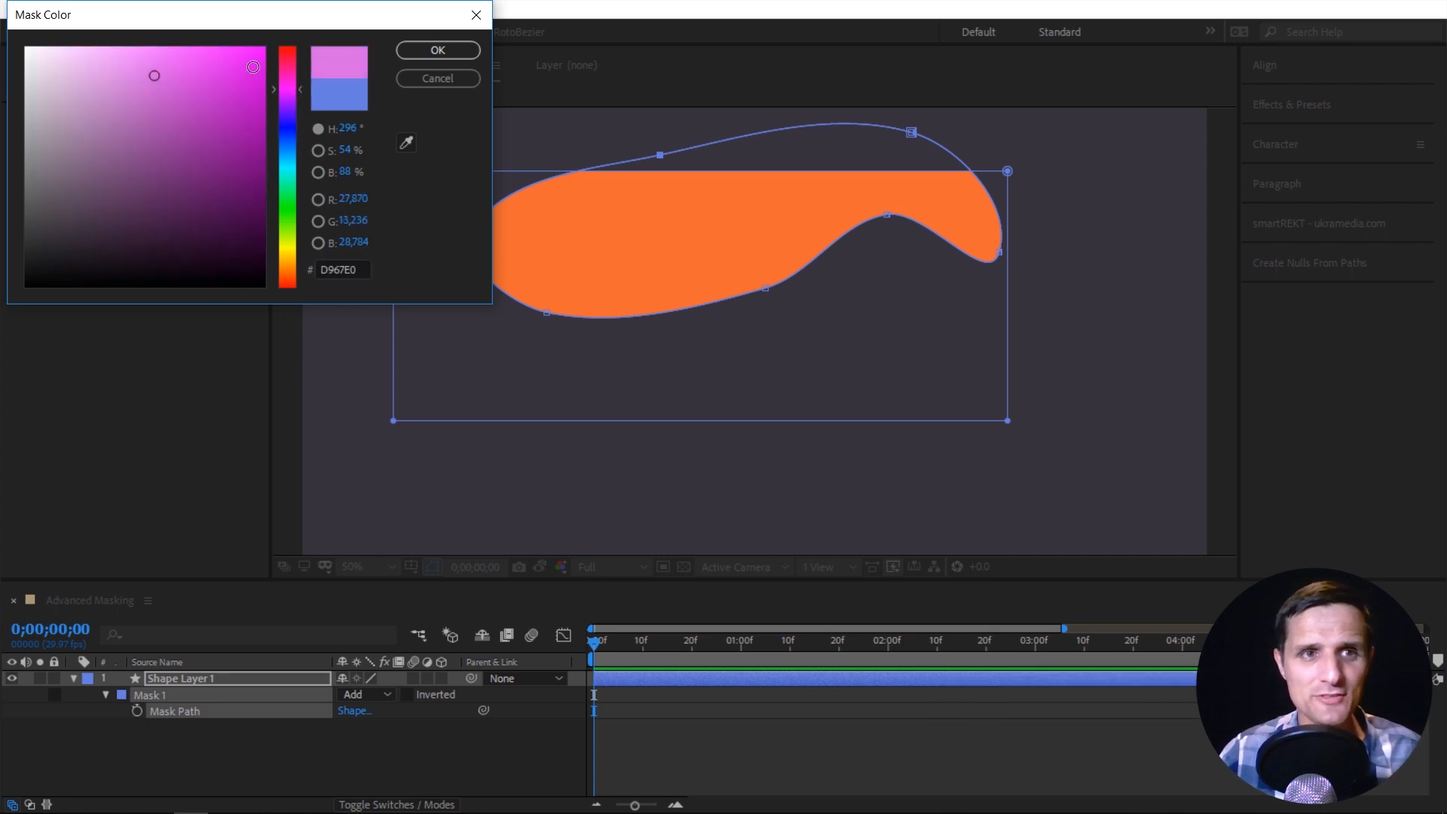
pyautogui.click(437, 50)
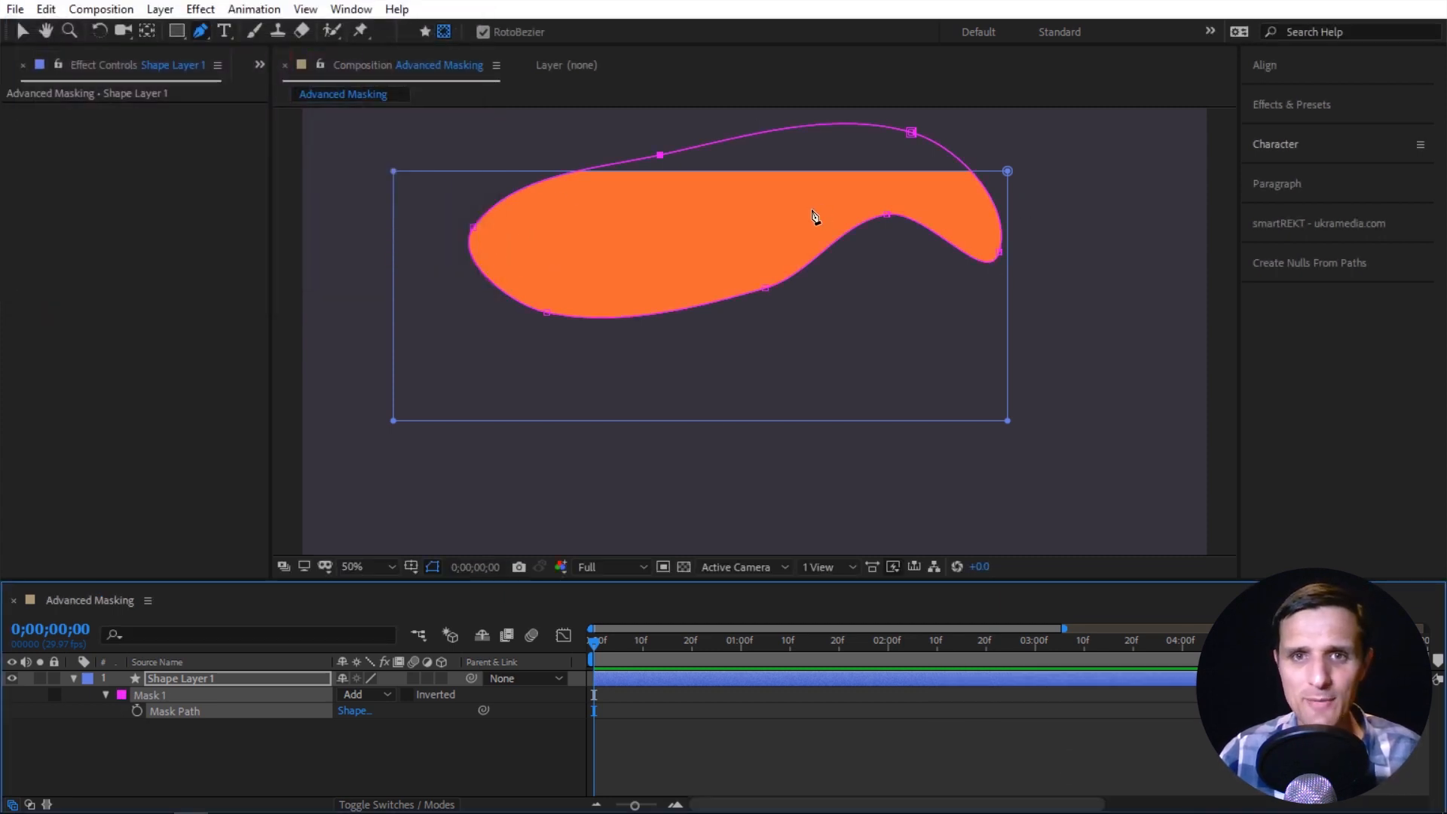
pyautogui.click(436, 744)
# Copy the Mask Path property of the shape layer's Mask 1.
pyautogui.click(220, 675)
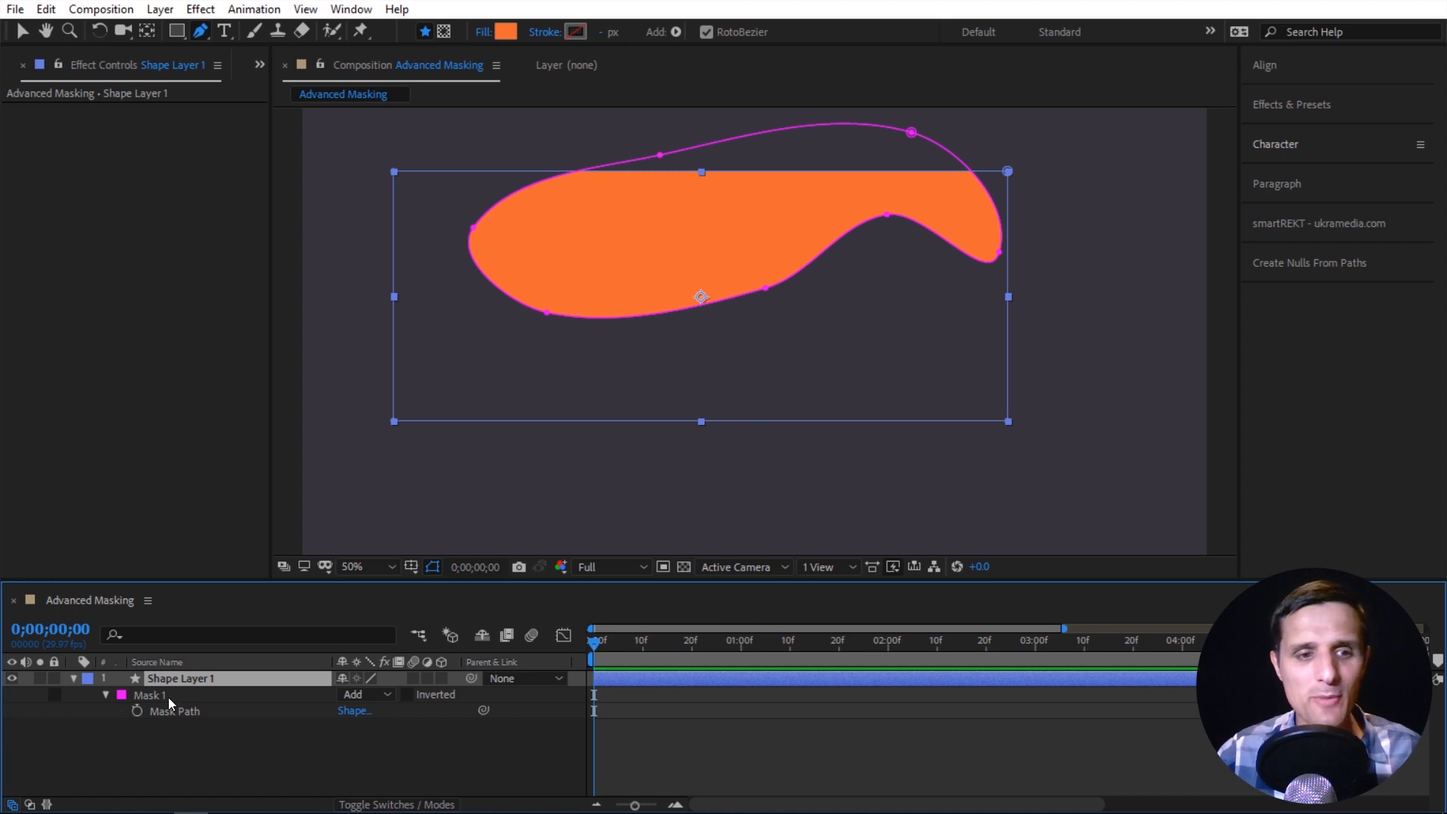
pyautogui.click(180, 713)
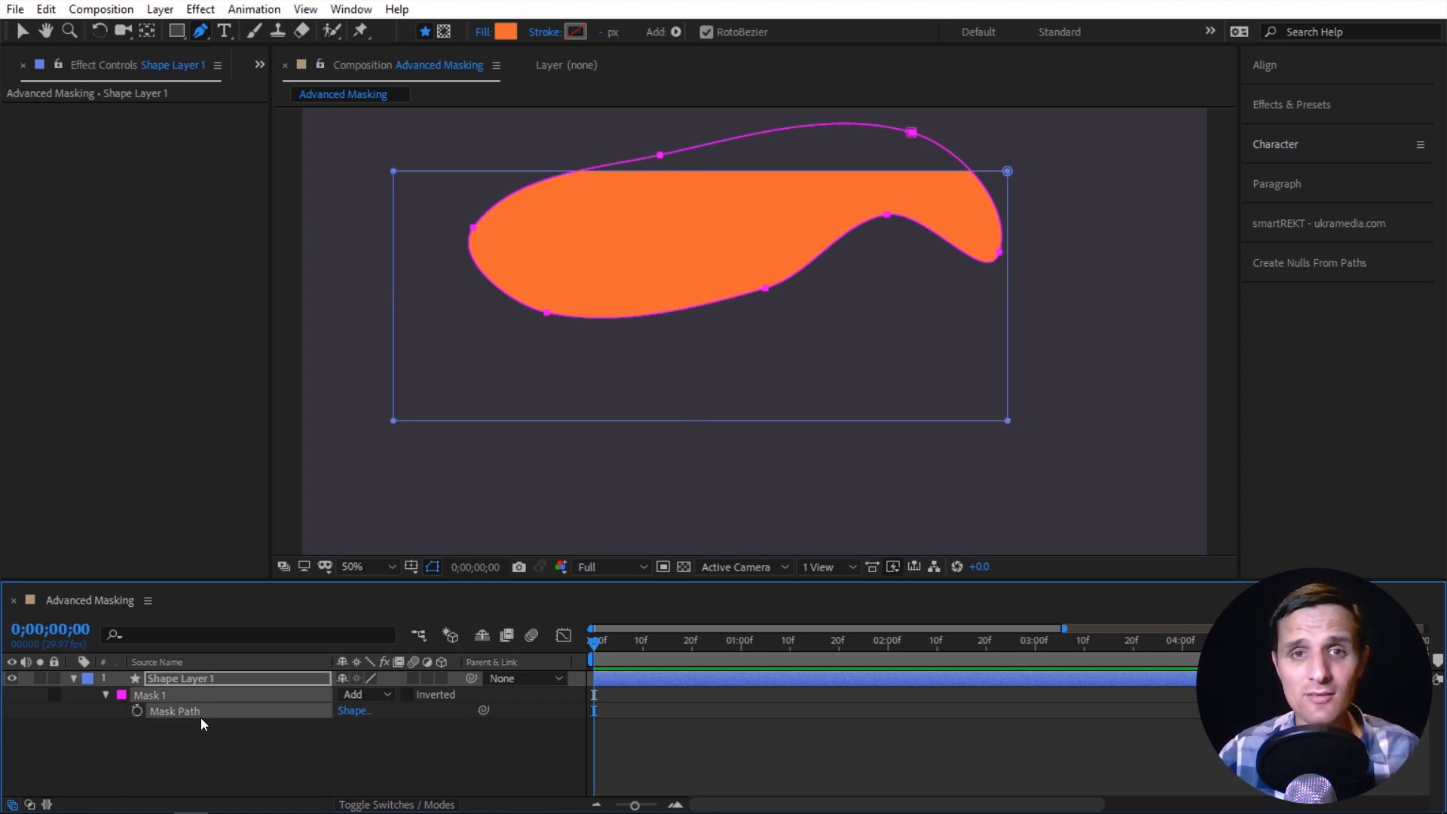
pyautogui.hotkey('ctrl', 'c')
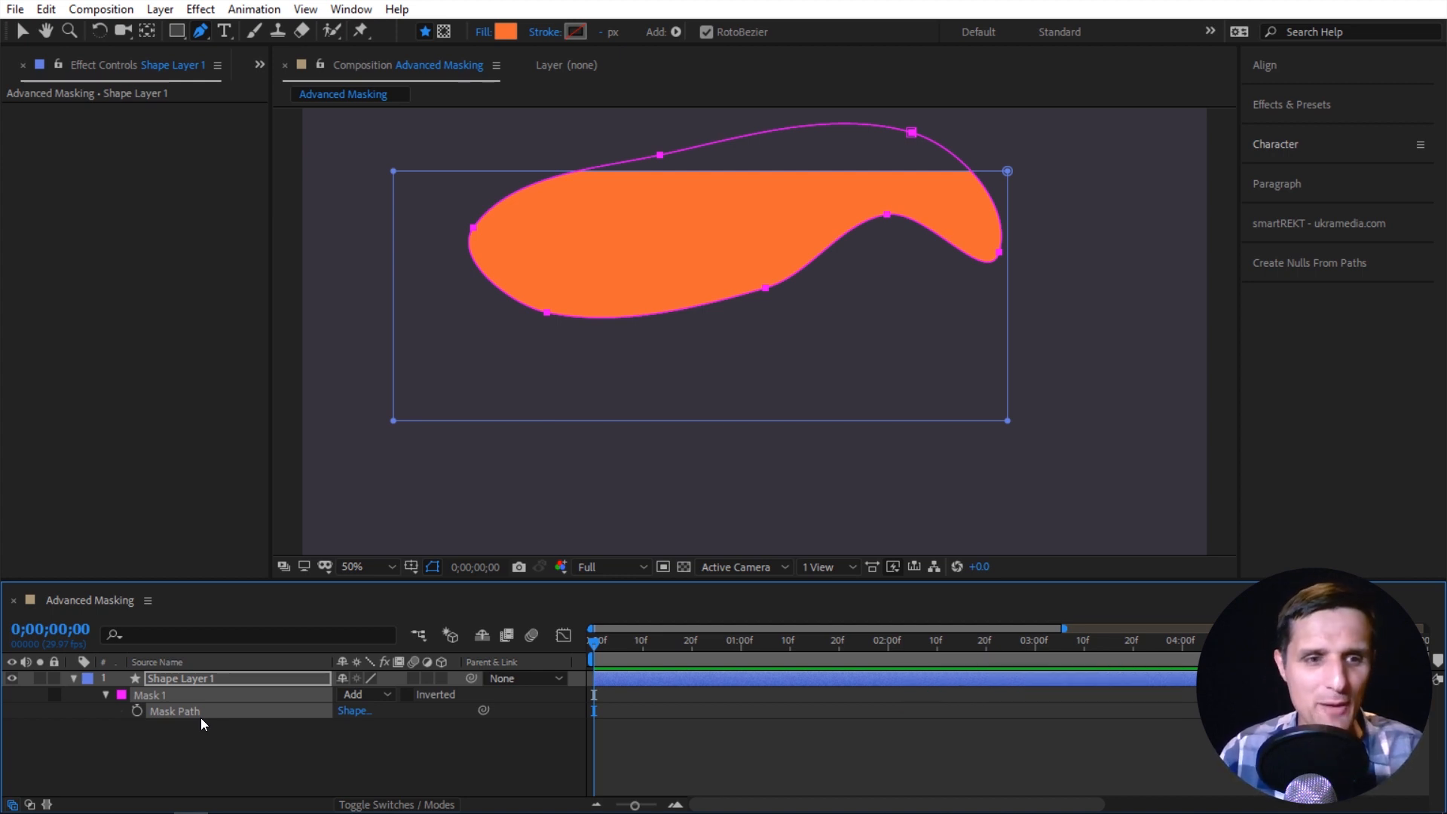
# Paste the copied mask path onto the Path property of Path 1 in the shape layer's Rectangle 1 group.
pyautogui.click(165, 677)
pyautogui.click(73, 680)
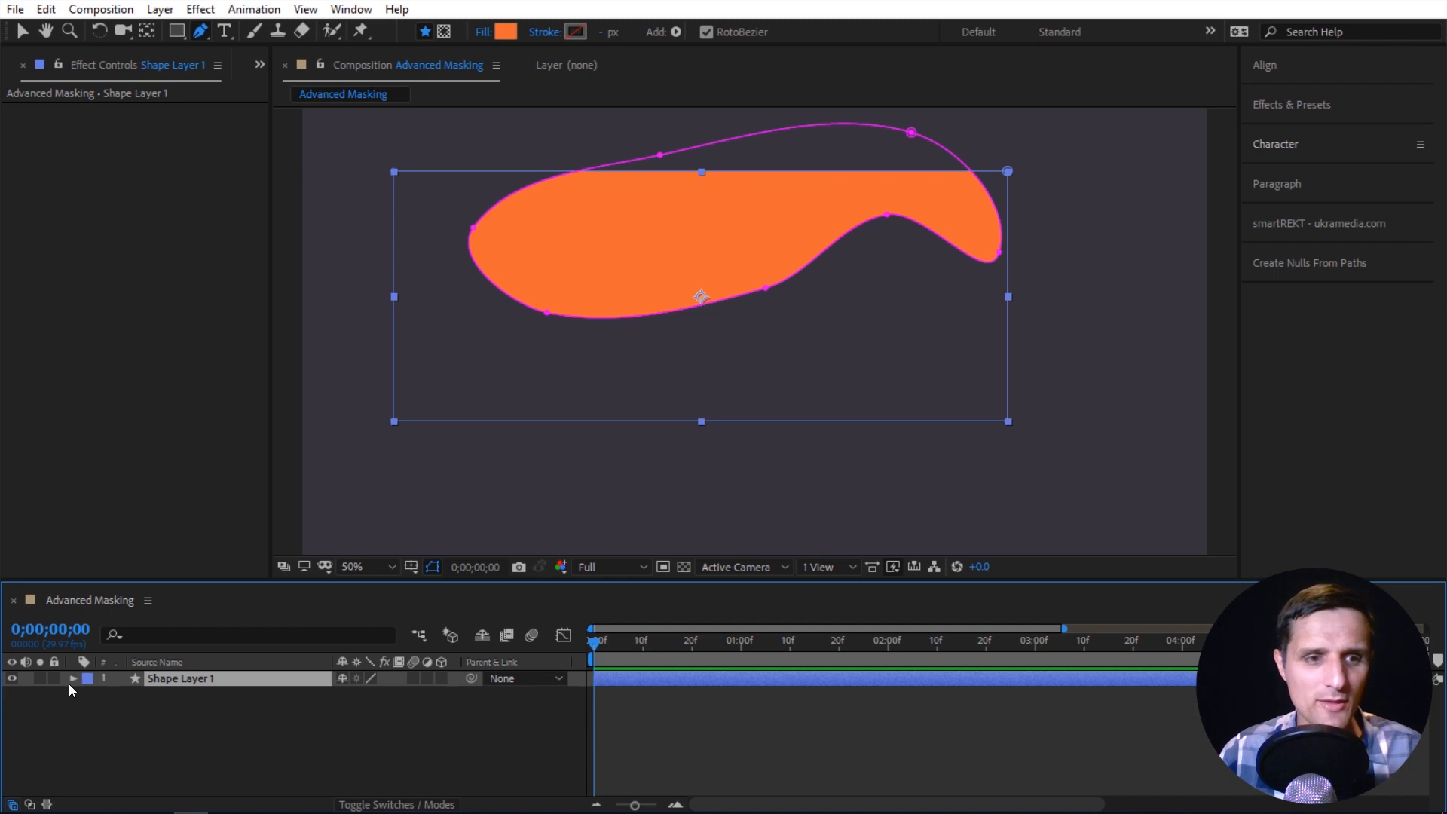
pyautogui.click(71, 680)
pyautogui.click(89, 695)
pyautogui.click(104, 712)
pyautogui.click(119, 727)
pyautogui.click(218, 745)
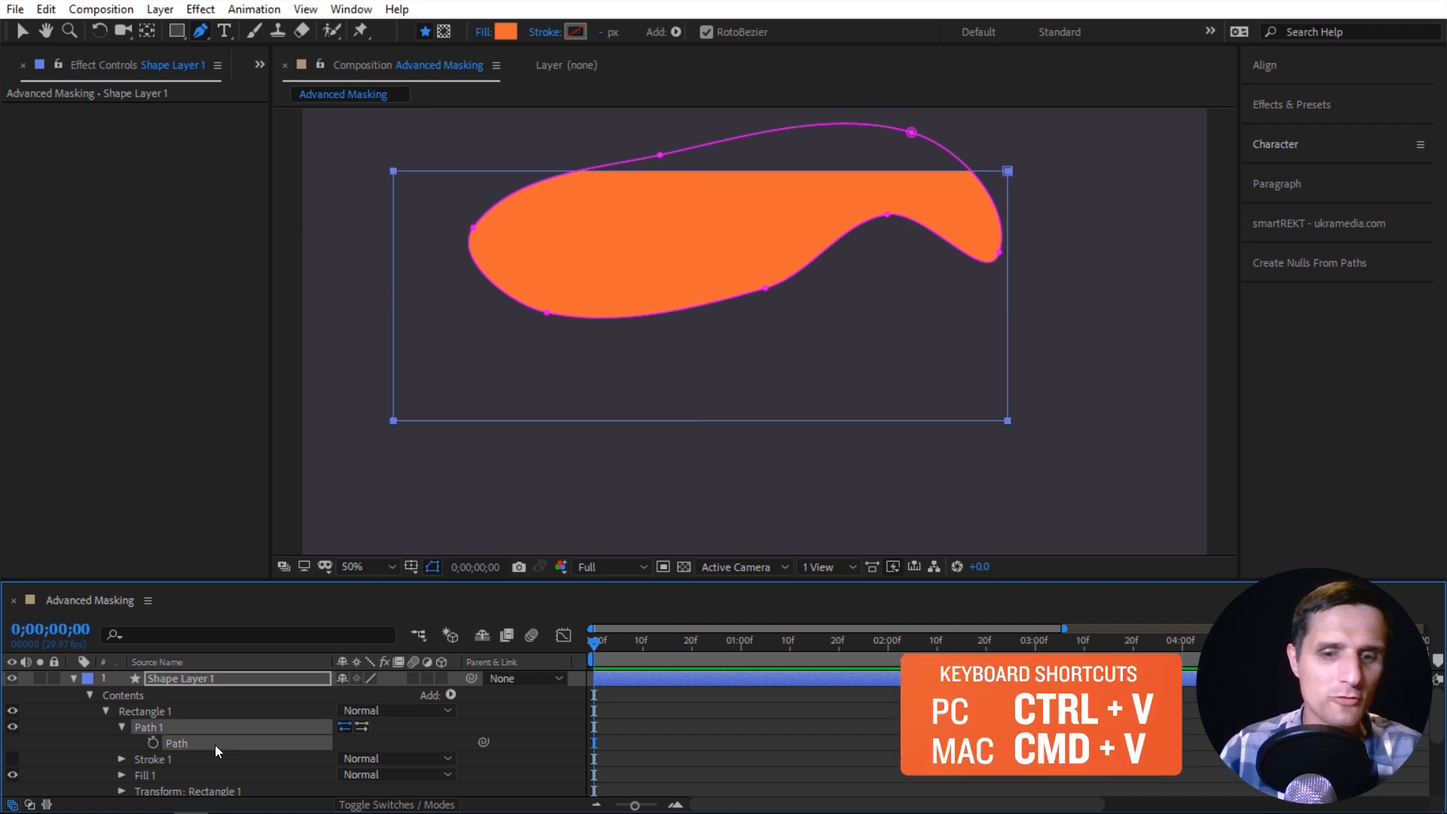
pyautogui.hotkey('ctrl', 'v')
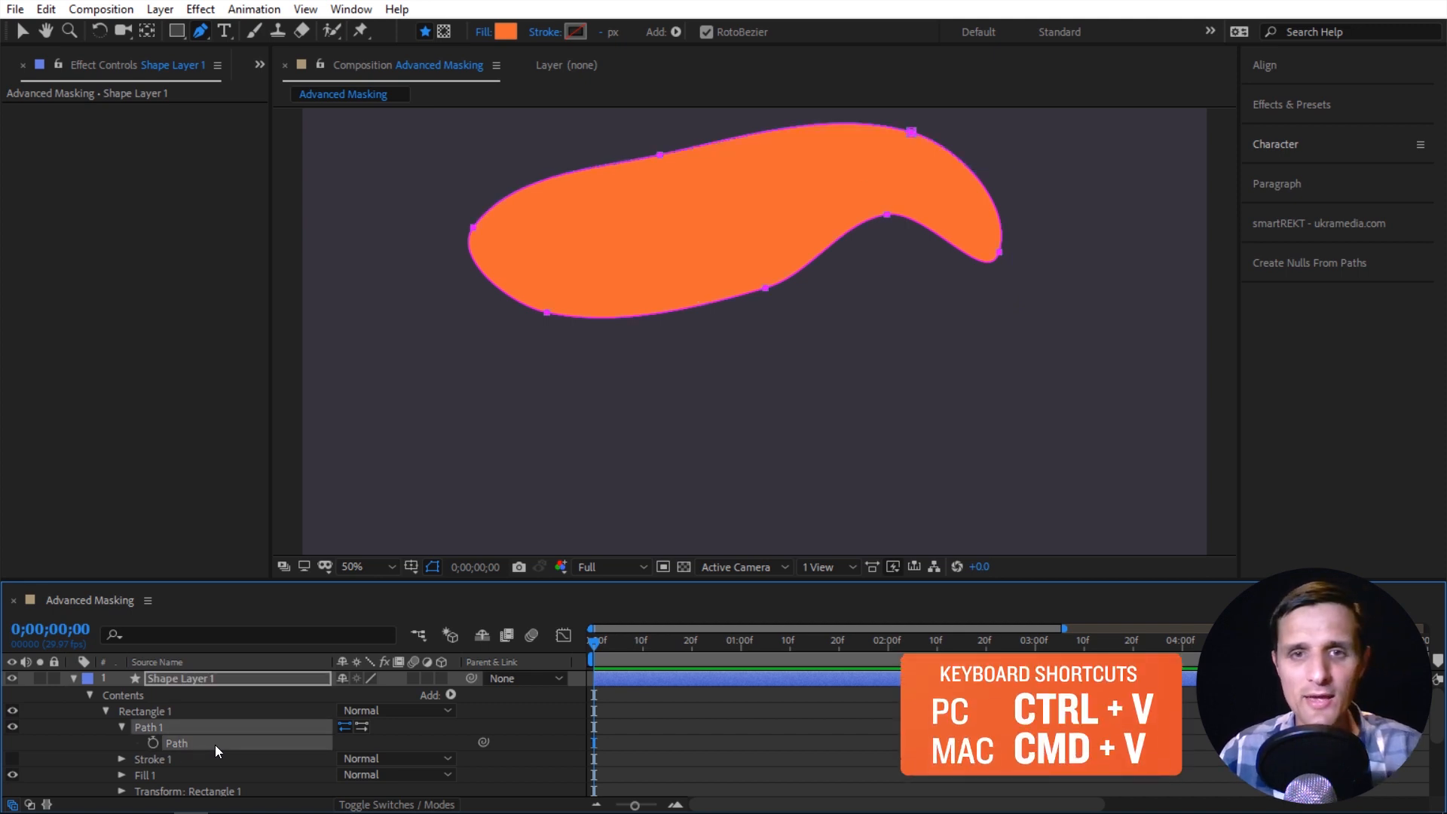
# Delete Mask 1 from Shape Layer 1.
pyautogui.click(89, 695)
pyautogui.click(146, 729)
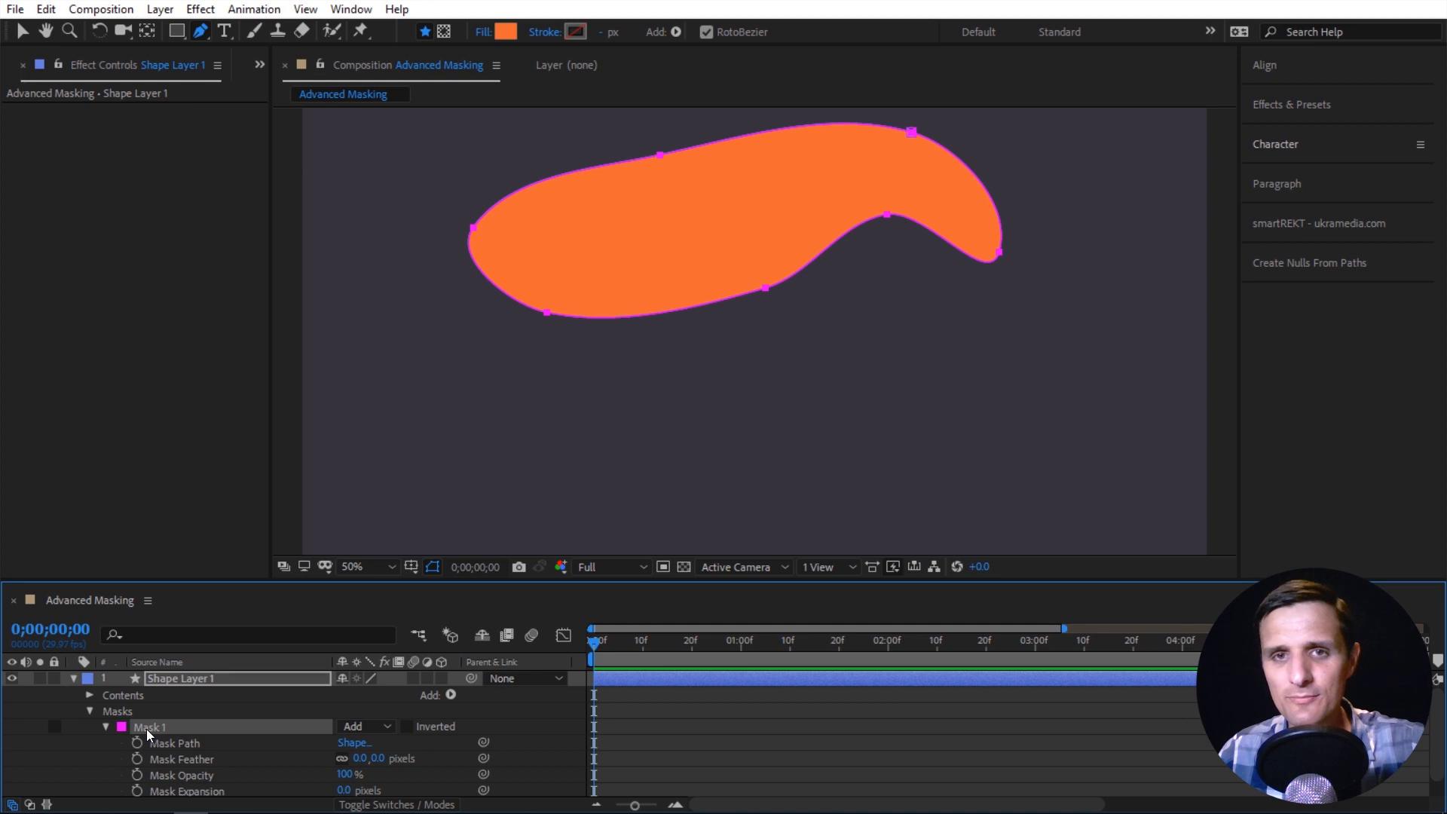
pyautogui.press('Delete')
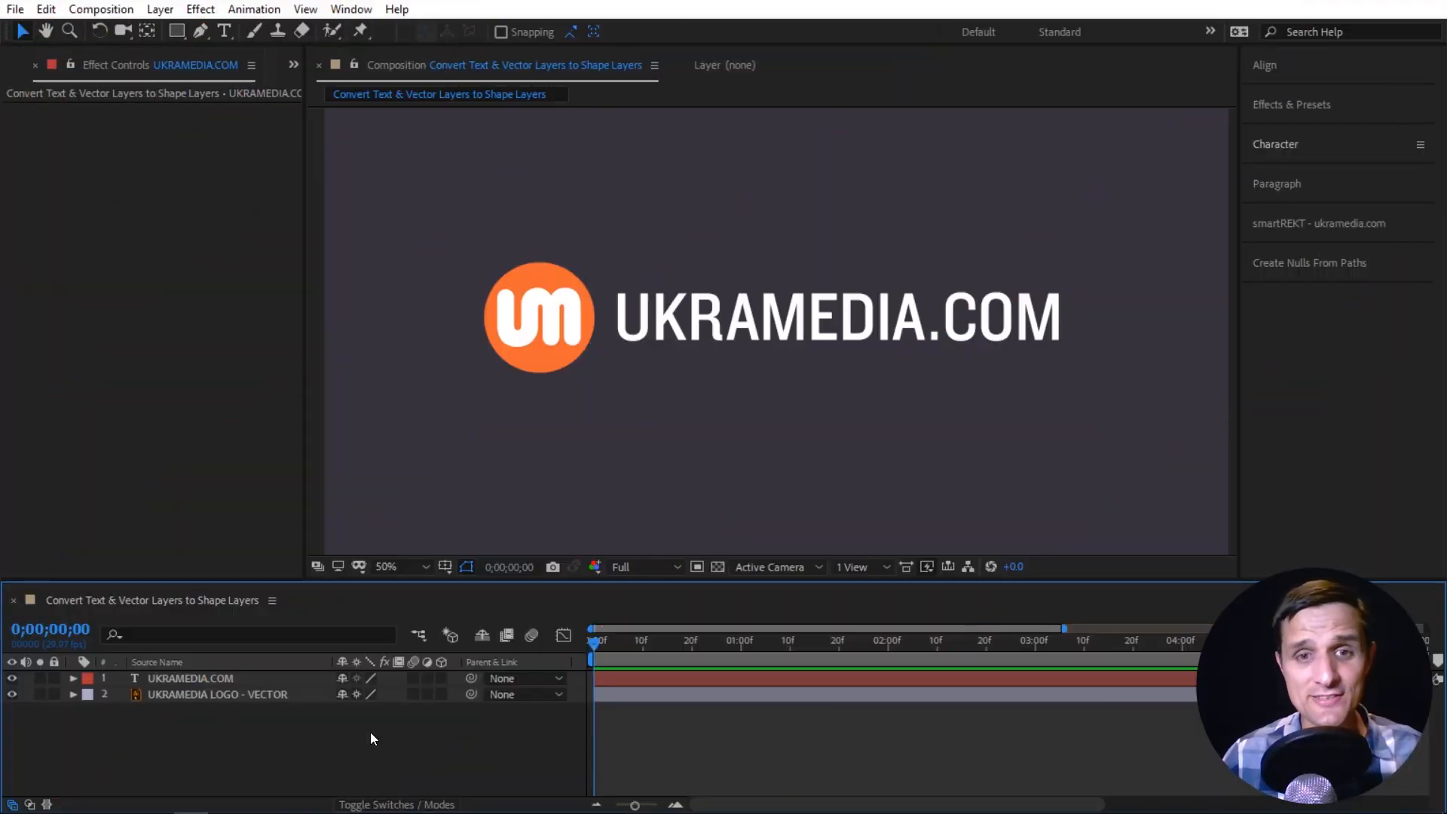
# Convert the UKRAMEDIA.COM text layer into a shape layer using Create Shapes from Text.
pyautogui.click(526, 344)
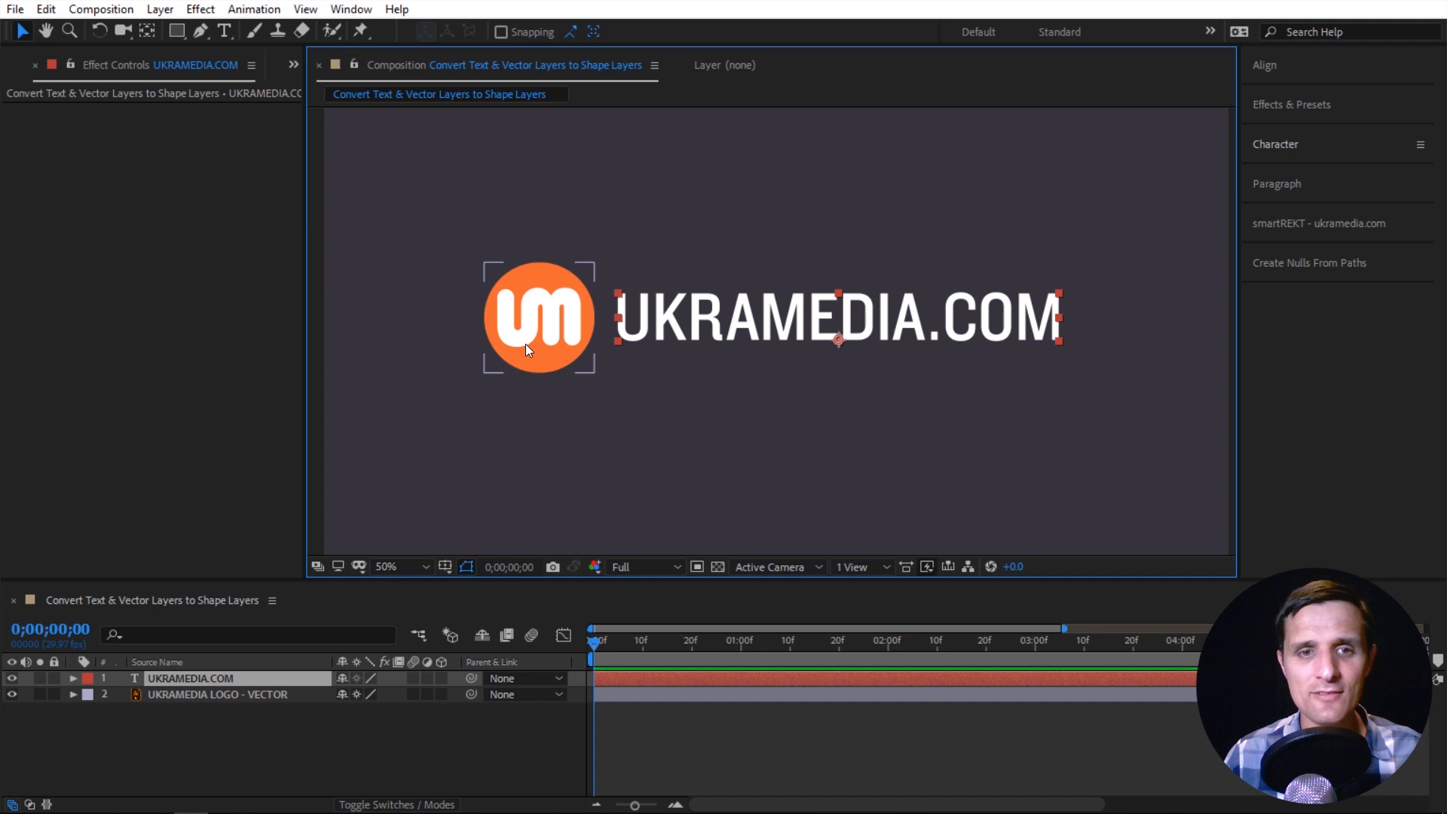
pyautogui.click(722, 332)
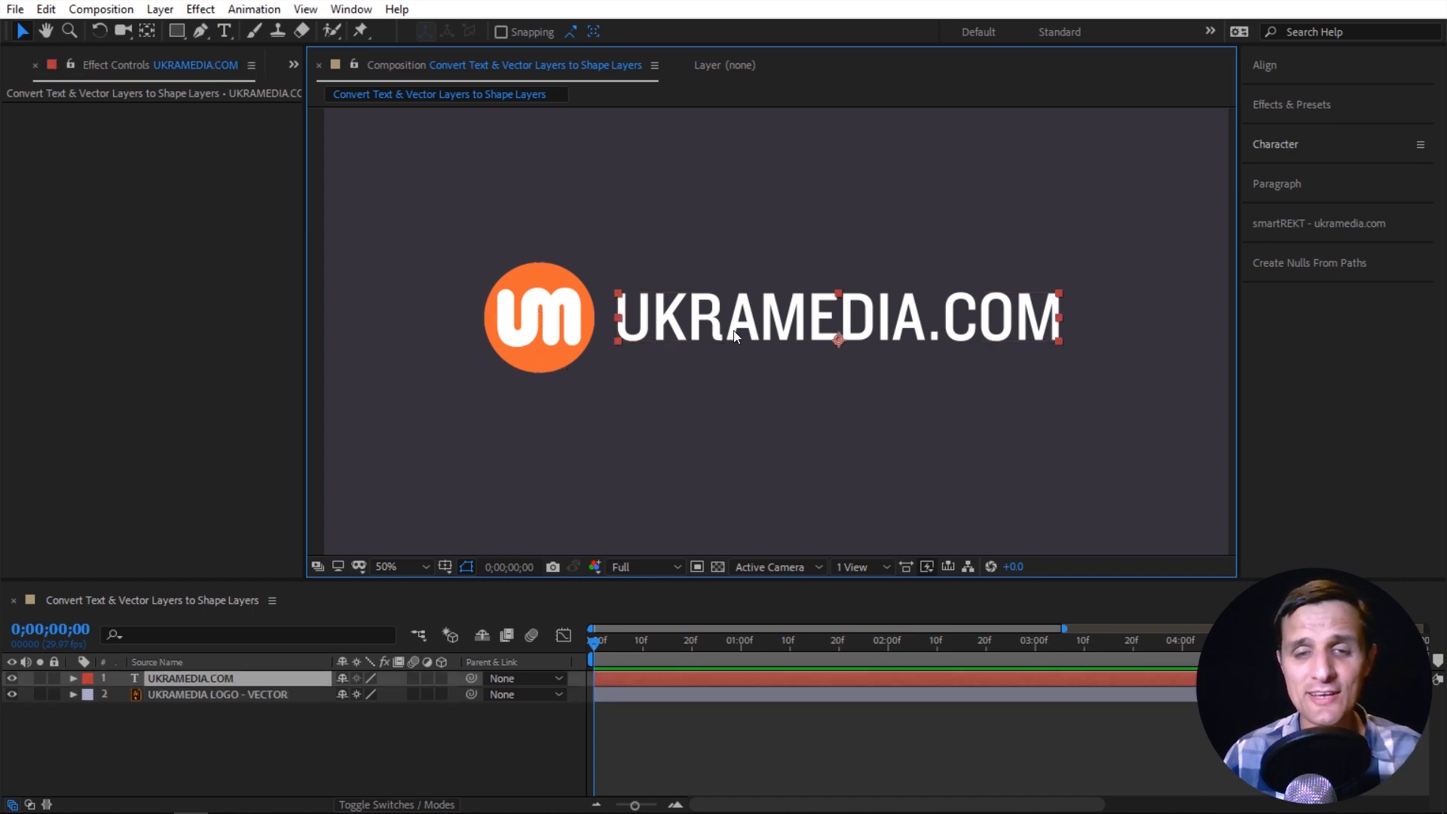
pyautogui.rightClick(739, 317)
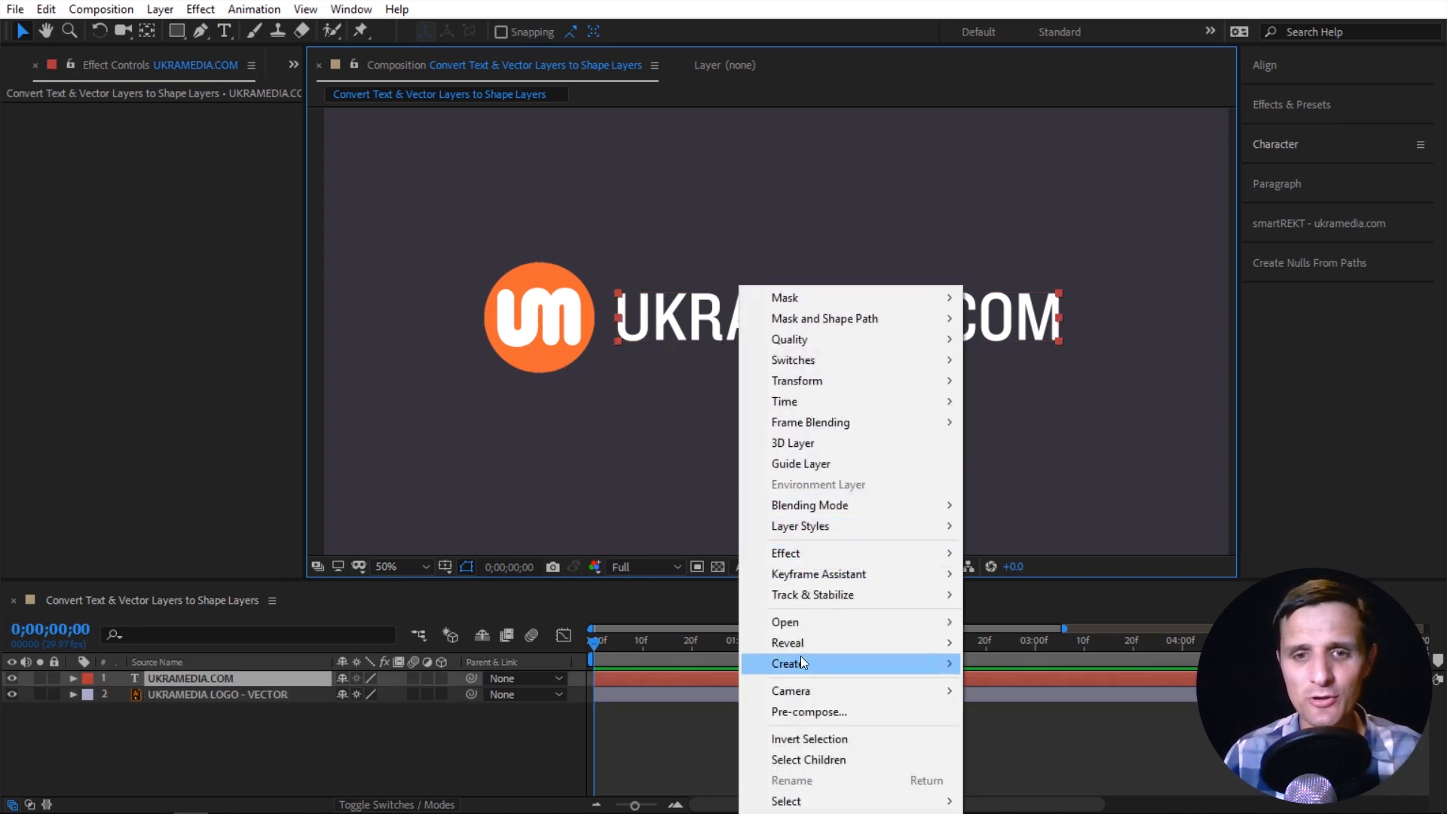
pyautogui.moveTo(800, 657)
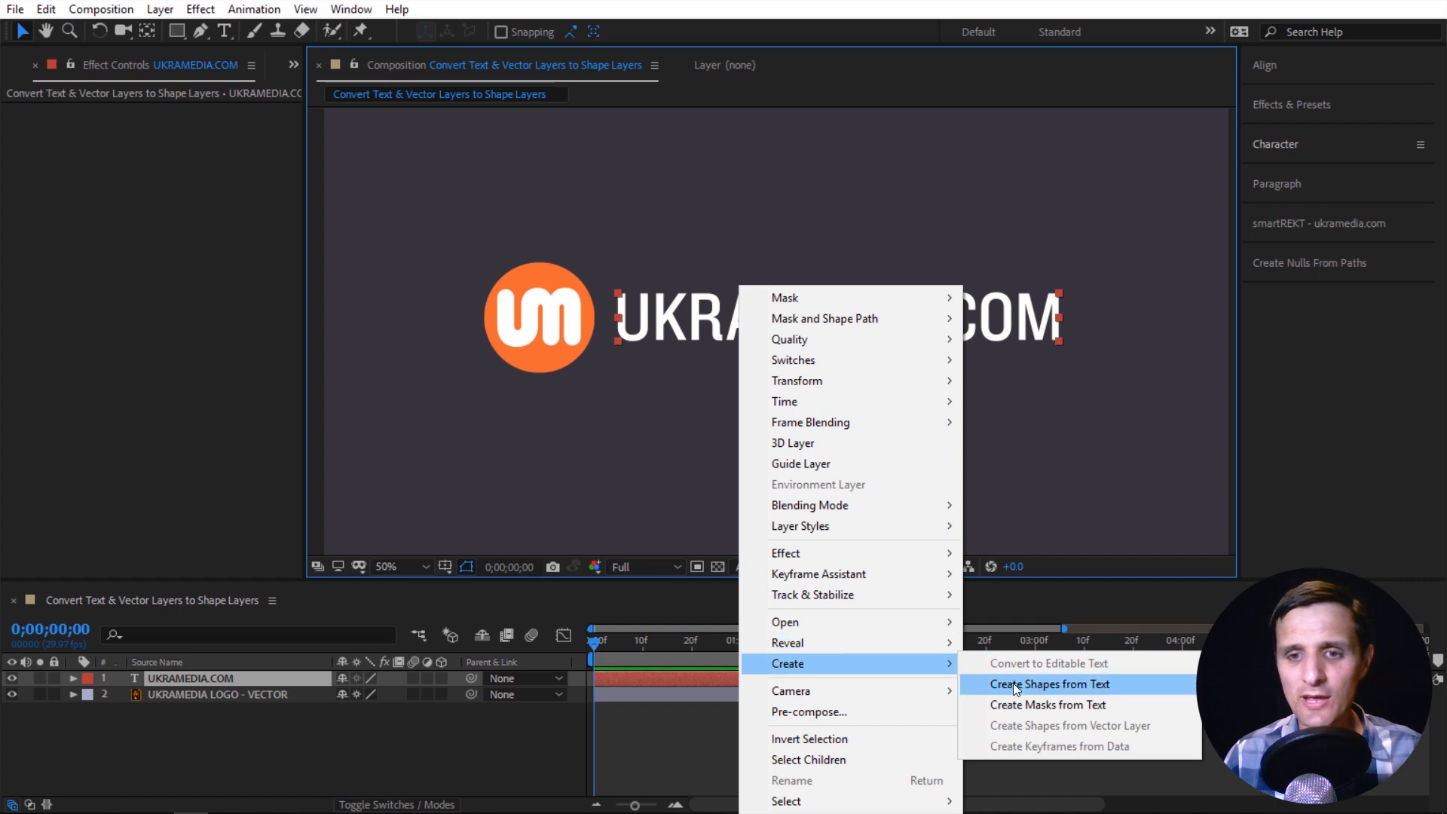
pyautogui.click(1066, 685)
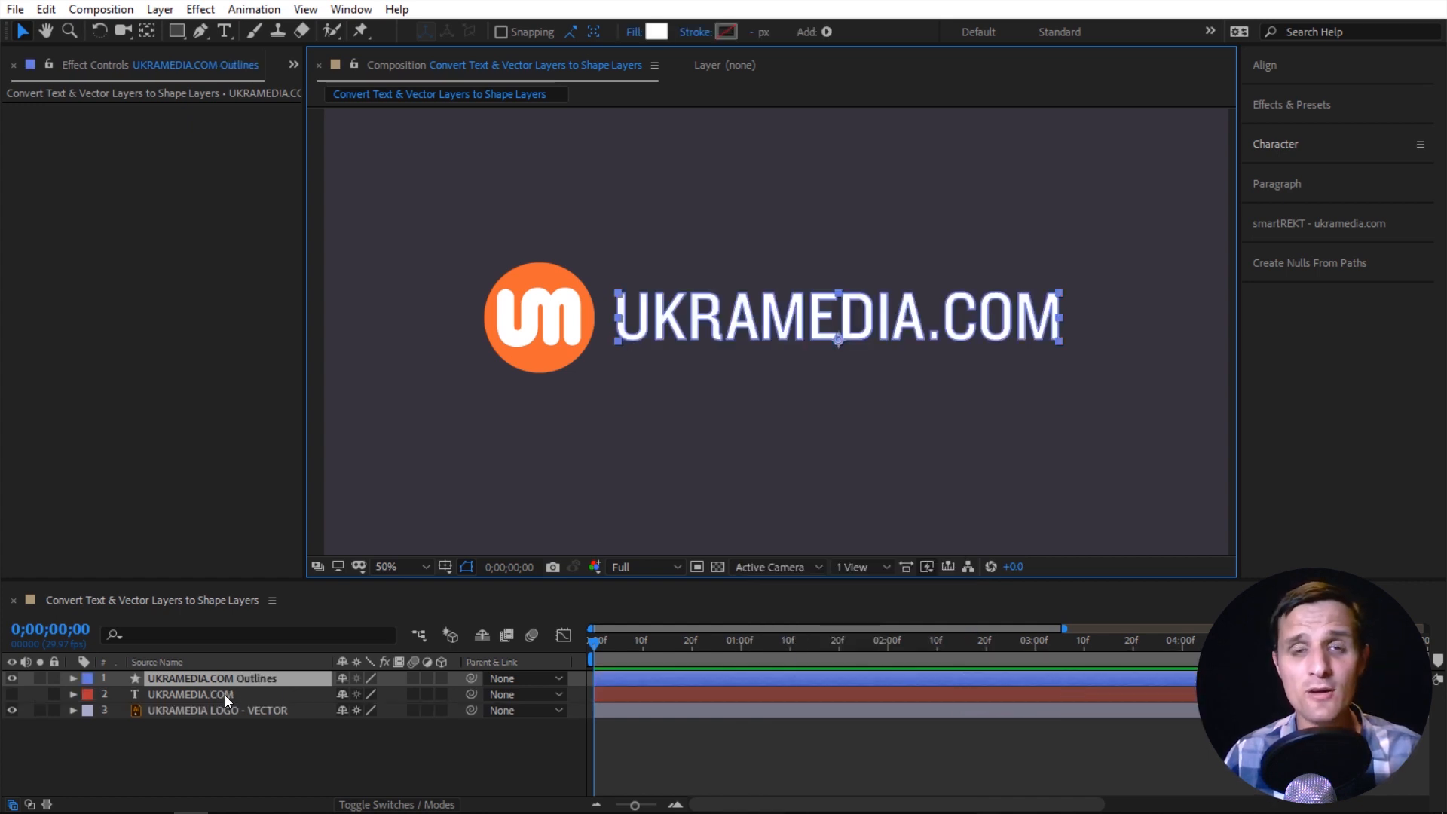
# Open the letter U's path points for editing in the UKRAMEDIA.COM Outlines layer.
pyautogui.click(198, 681)
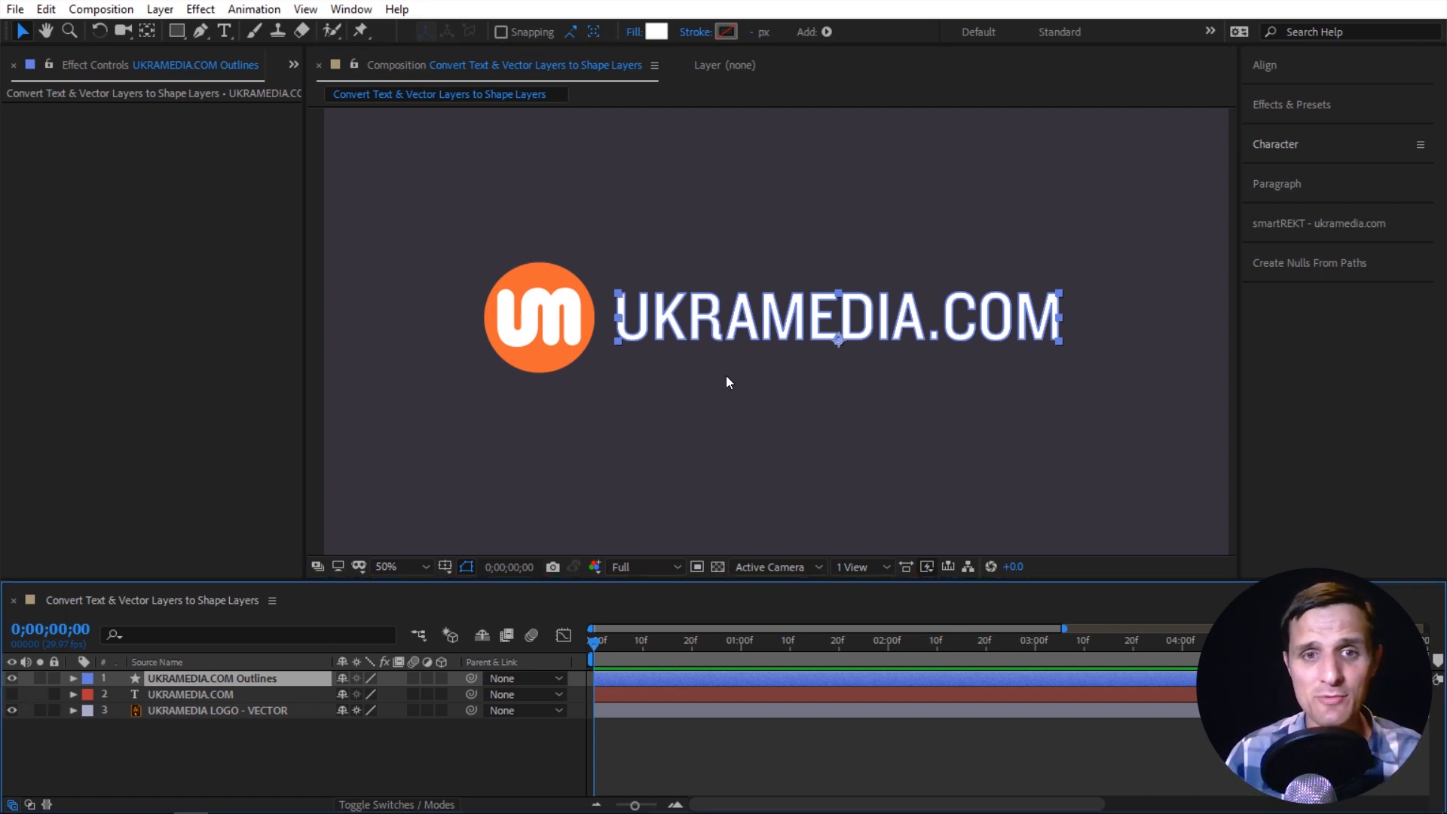
pyautogui.scroll(4, 635, 335)
pyautogui.moveTo(446, 310); pyautogui.dragTo(754, 353)
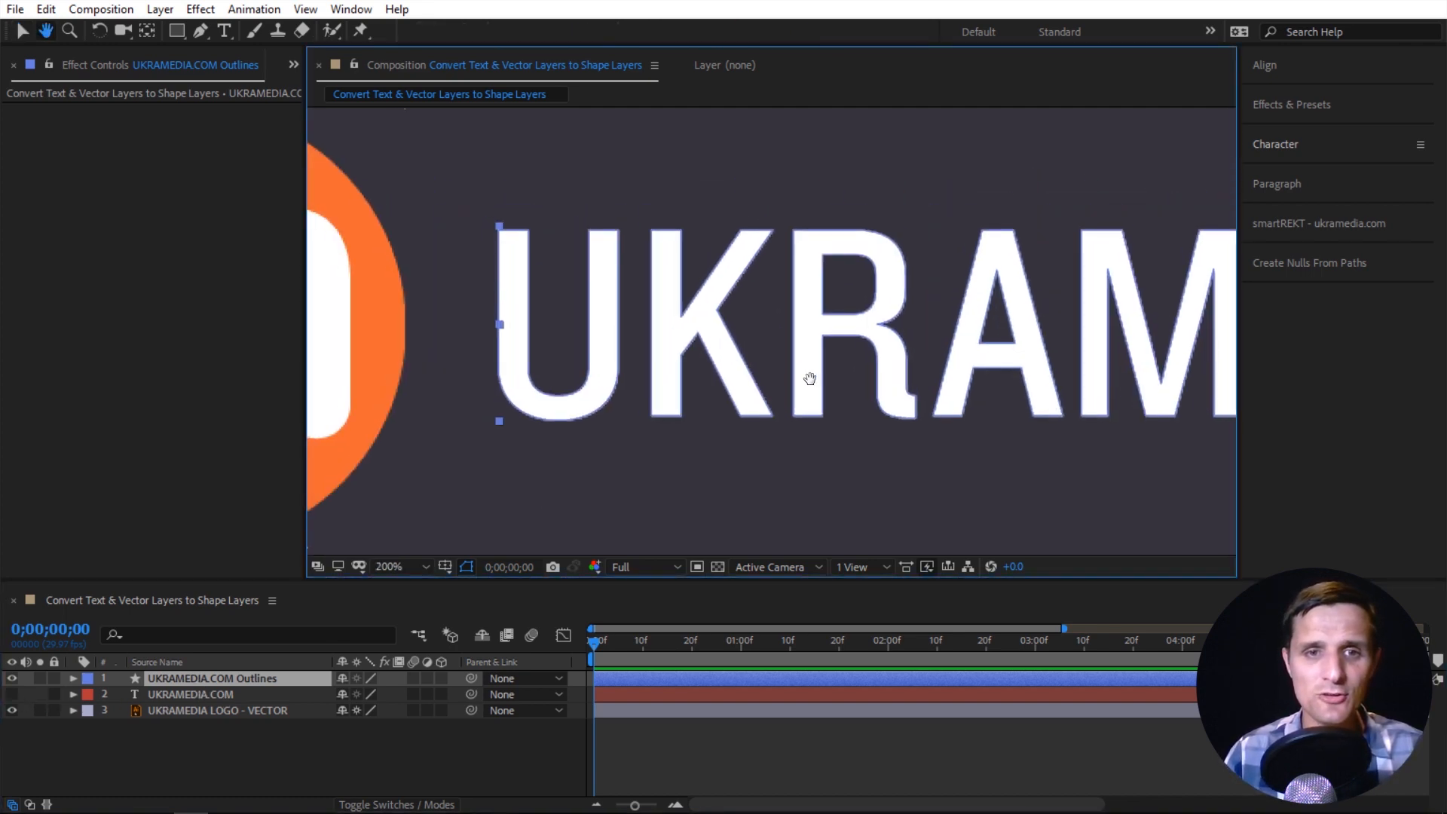
pyautogui.click(595, 370)
pyautogui.doubleClick(590, 369)
pyautogui.doubleClick(587, 370)
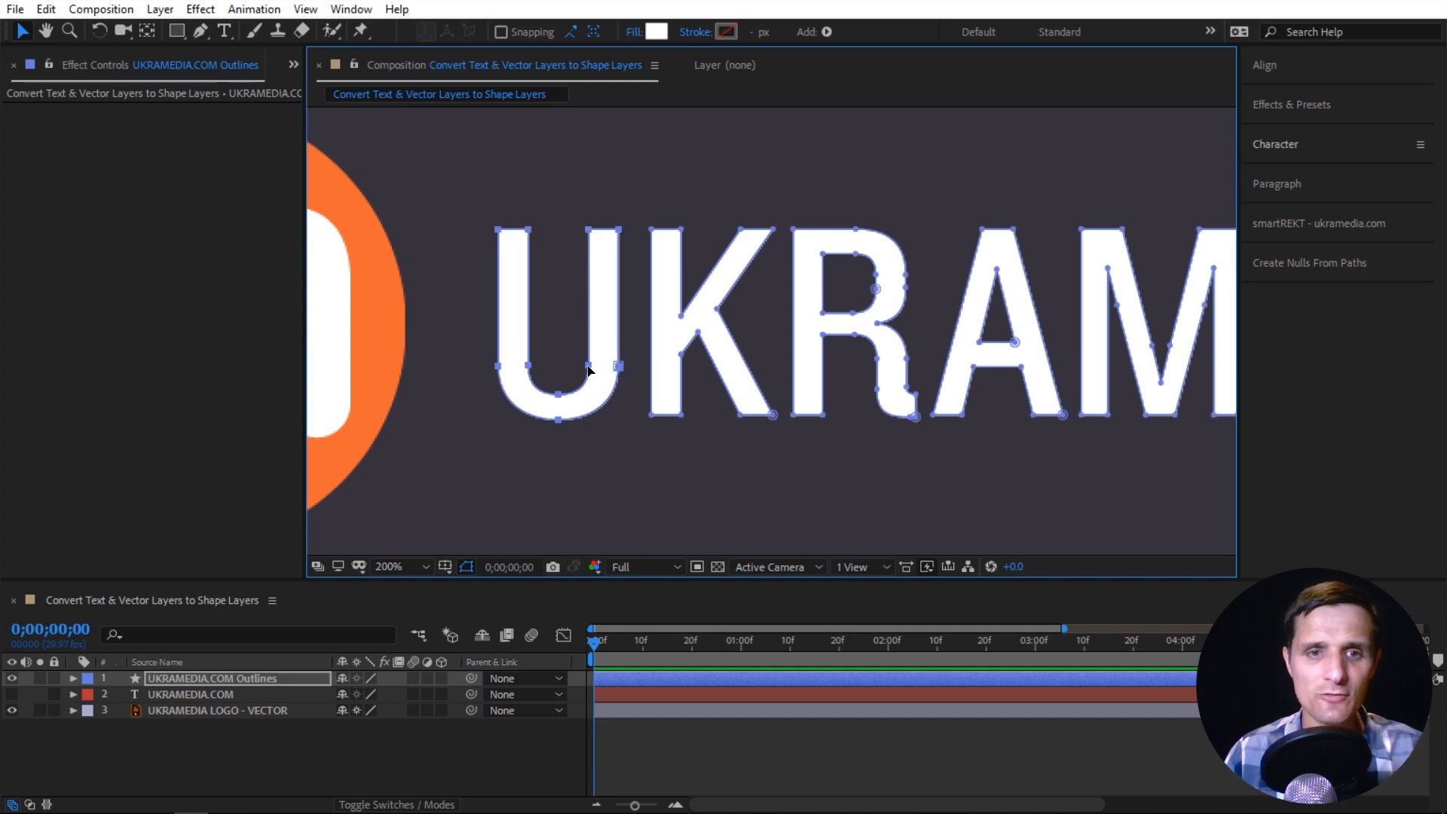
# Try to raise only the inner bottom point of the letter U.
pyautogui.click(559, 393)
pyautogui.moveTo(559, 392); pyautogui.dragTo(557, 352)
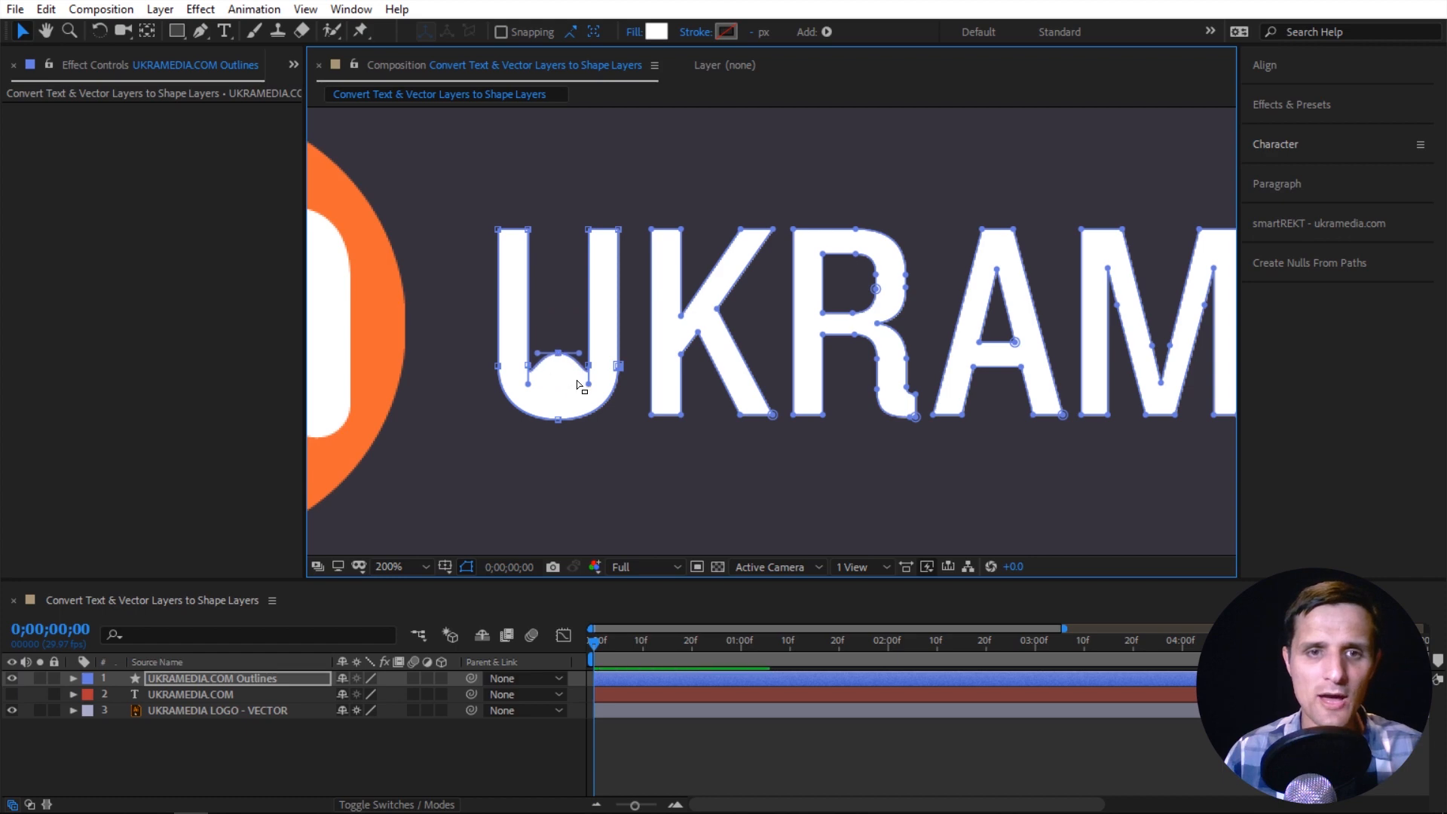
pyautogui.hotkey('ctrl', 'z')
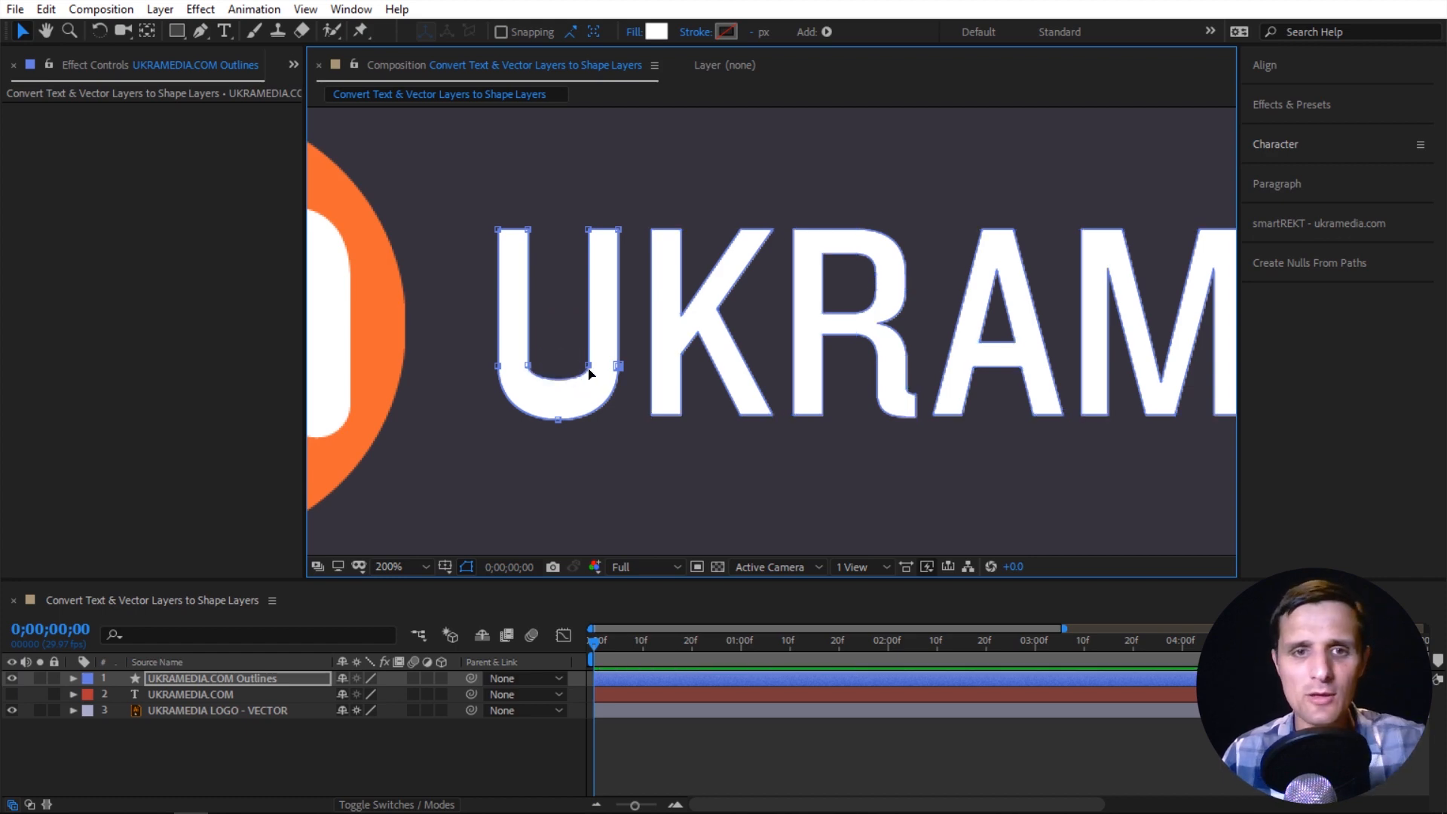
# Raise the whole inner bottom curve of the letter U, thickening the base of the letter.
pyautogui.moveTo(531, 373); pyautogui.dragTo(525, 298)
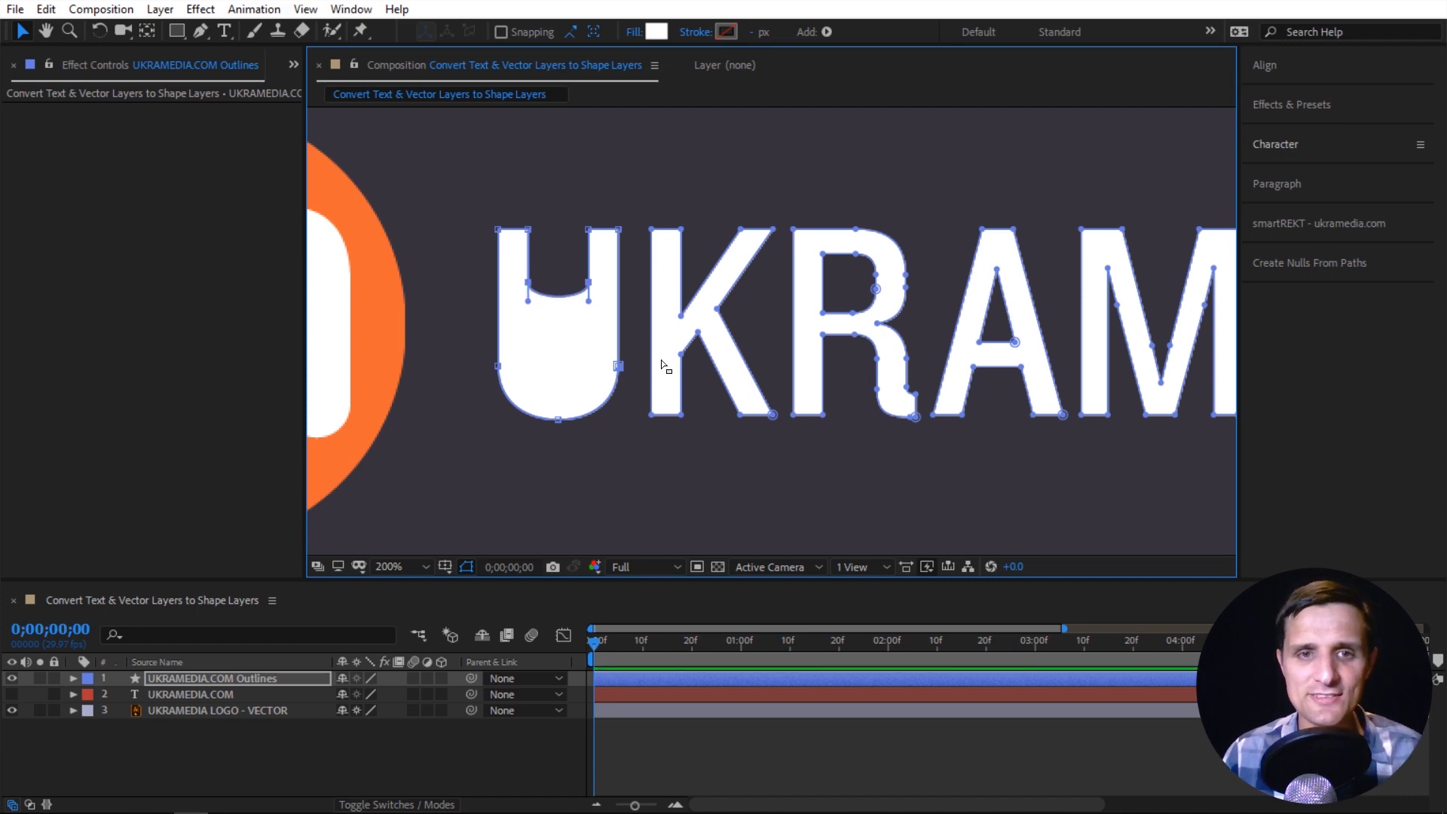
pyautogui.scroll(-2, 666, 359)
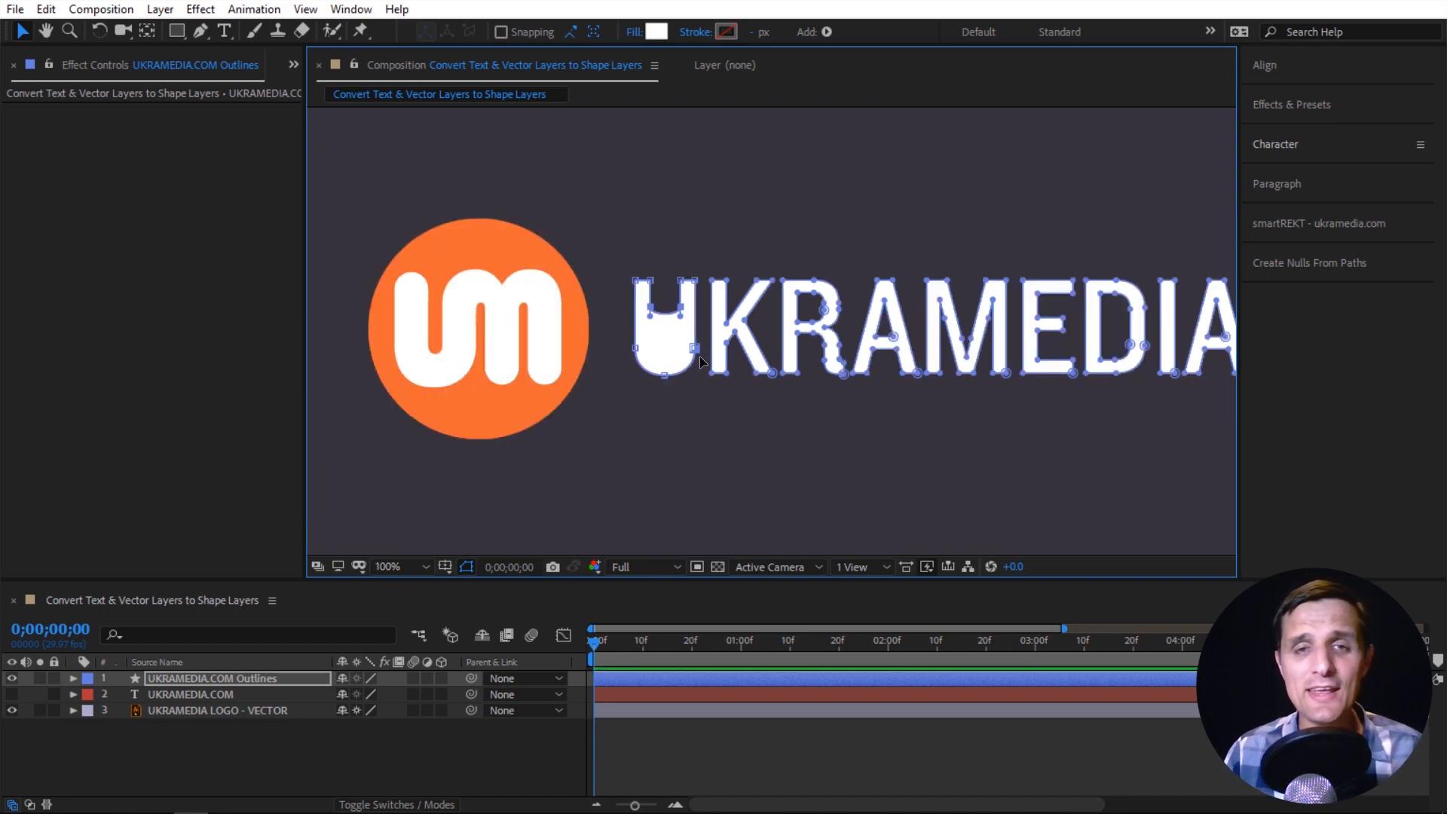
# Convert the UKRAMEDIA LOGO - VECTOR layer into a shape layer using Create Shapes from Vector Layer.
pyautogui.click(268, 709)
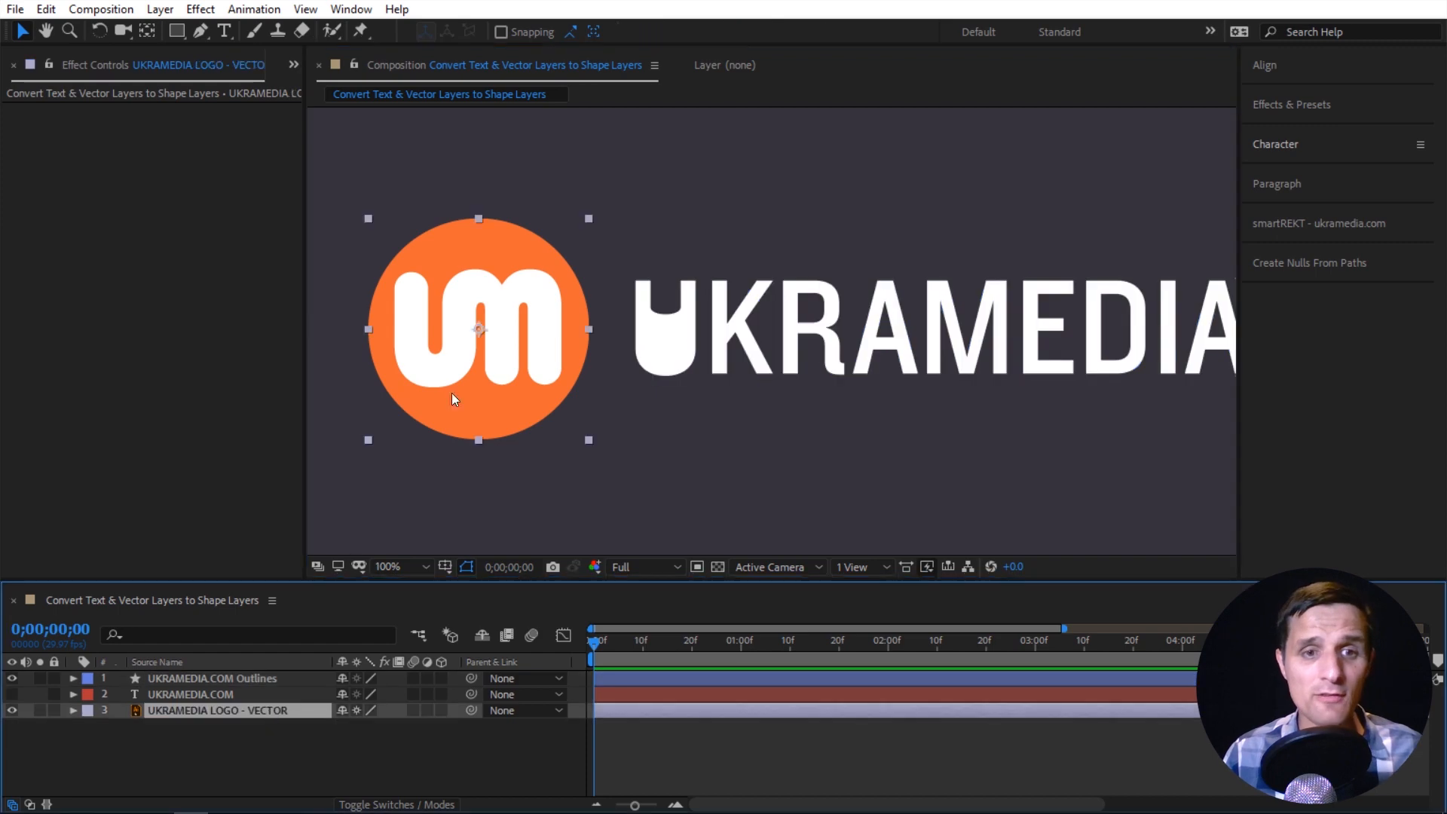
pyautogui.rightClick(514, 401)
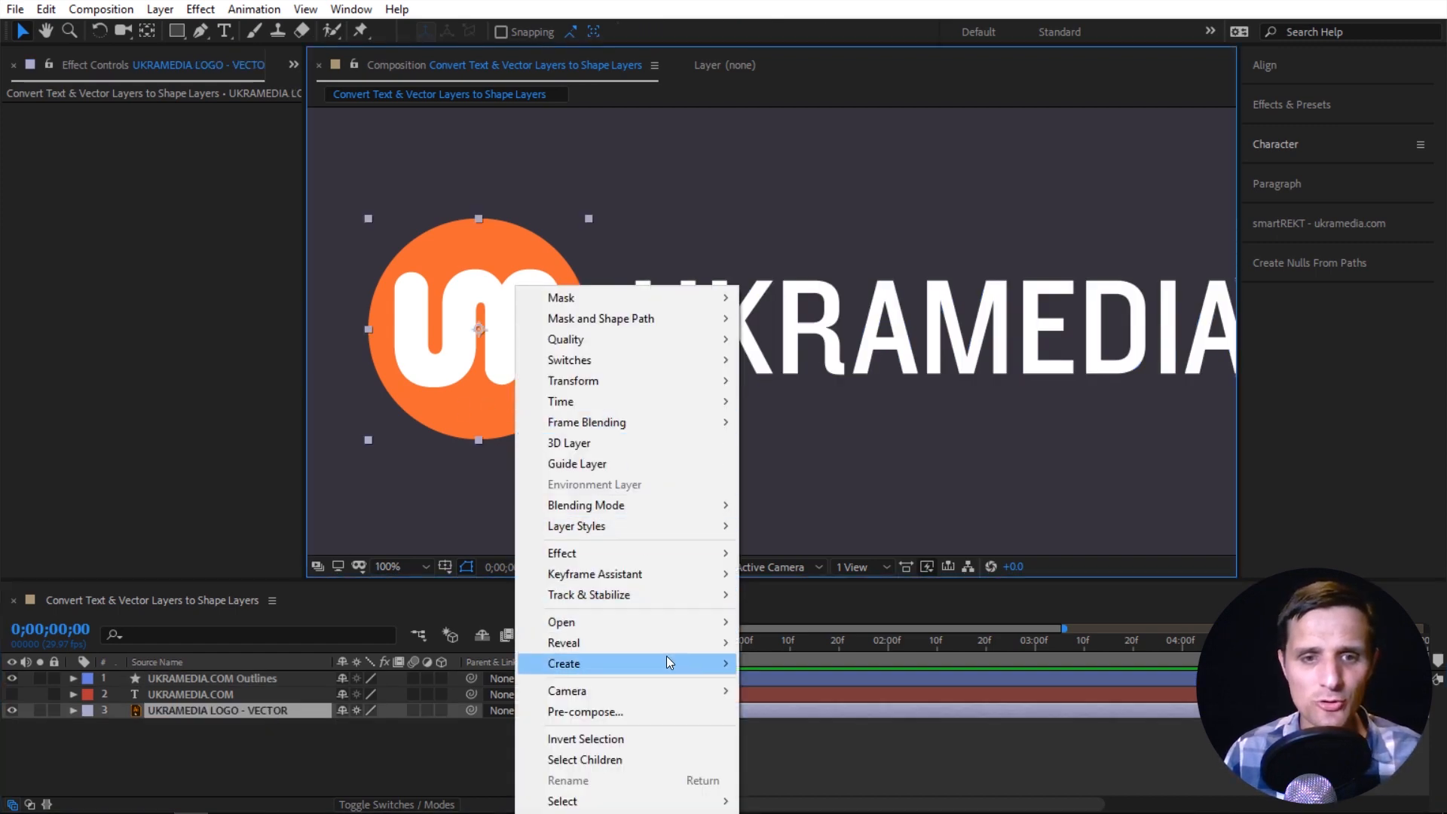
pyautogui.moveTo(666, 659)
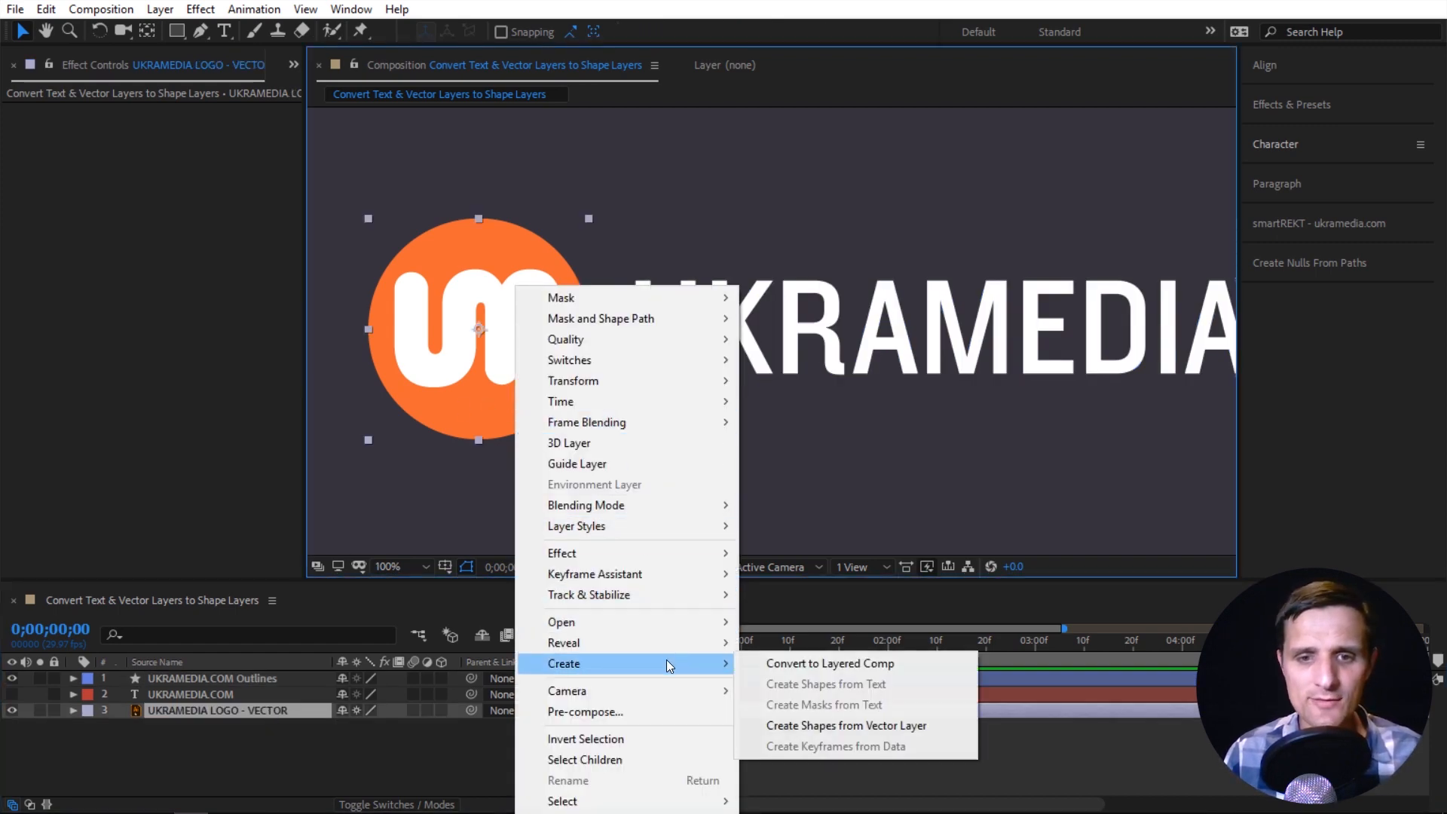
pyautogui.click(827, 726)
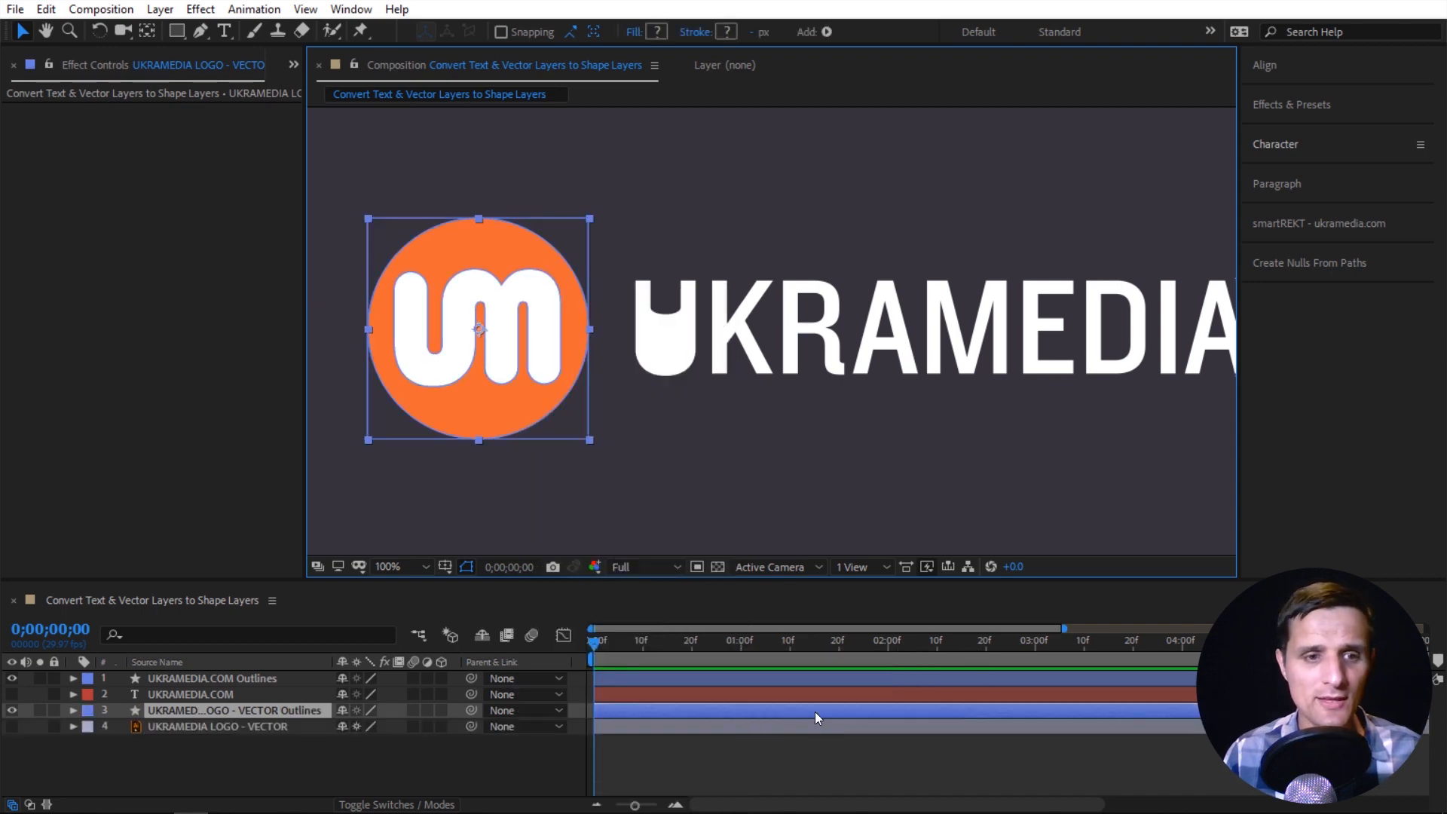
# Stretch the middle leg of the white UM lettering downward within the orange circle by moving its bottom path points.
pyautogui.click(282, 711)
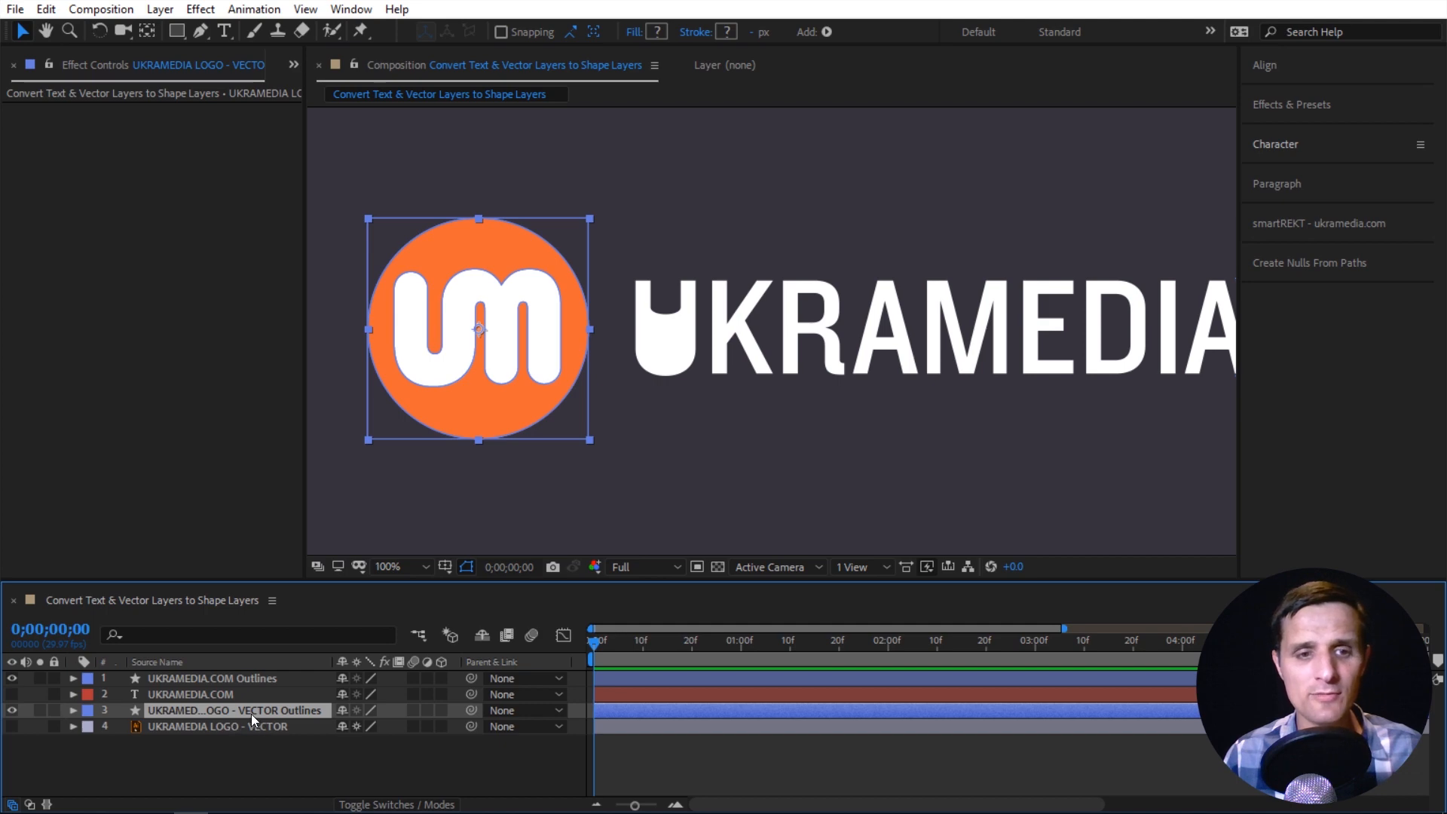
pyautogui.doubleClick(503, 383)
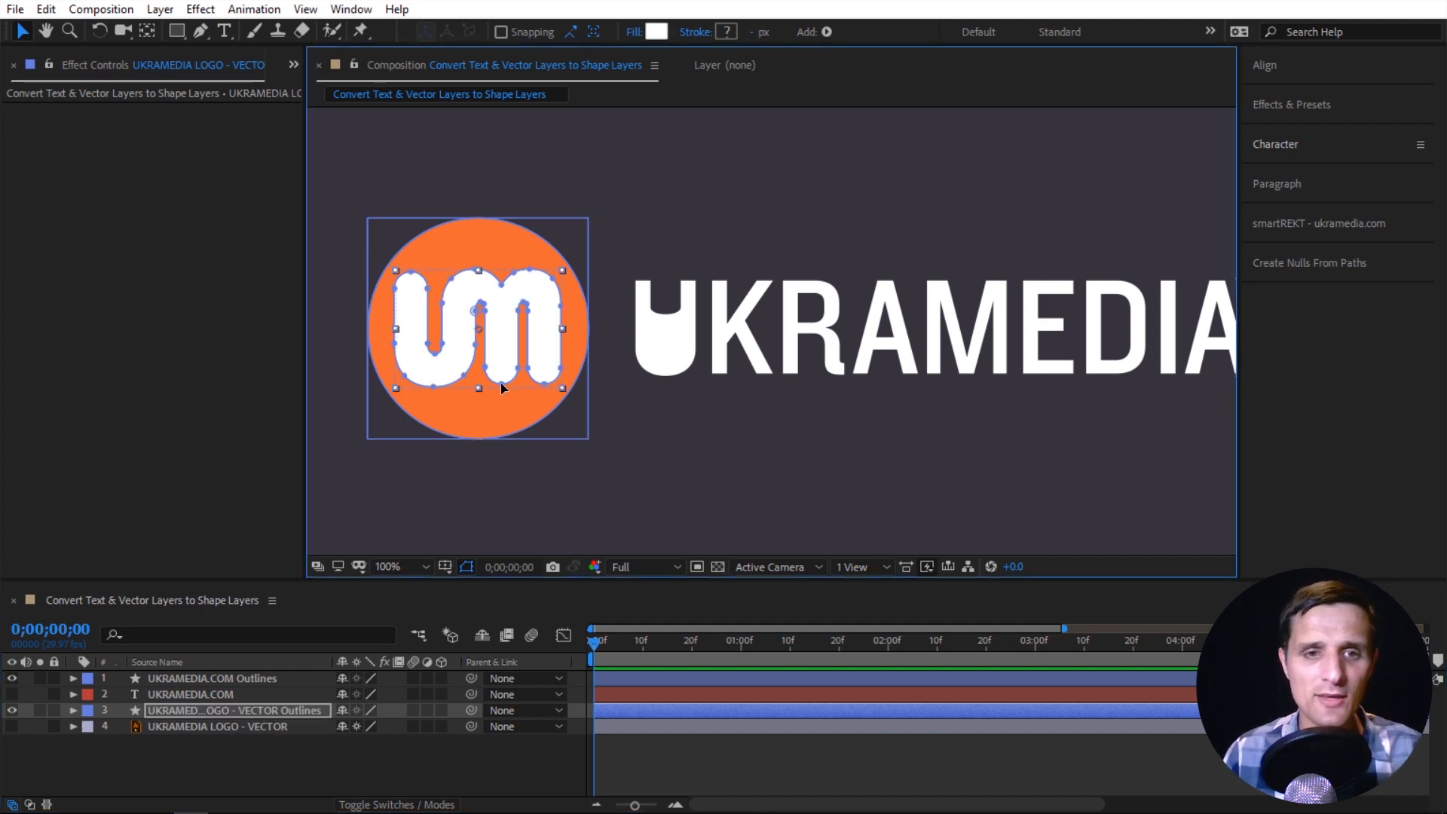
pyautogui.press('.')
pyautogui.moveTo(493, 391); pyautogui.dragTo(962, 378)
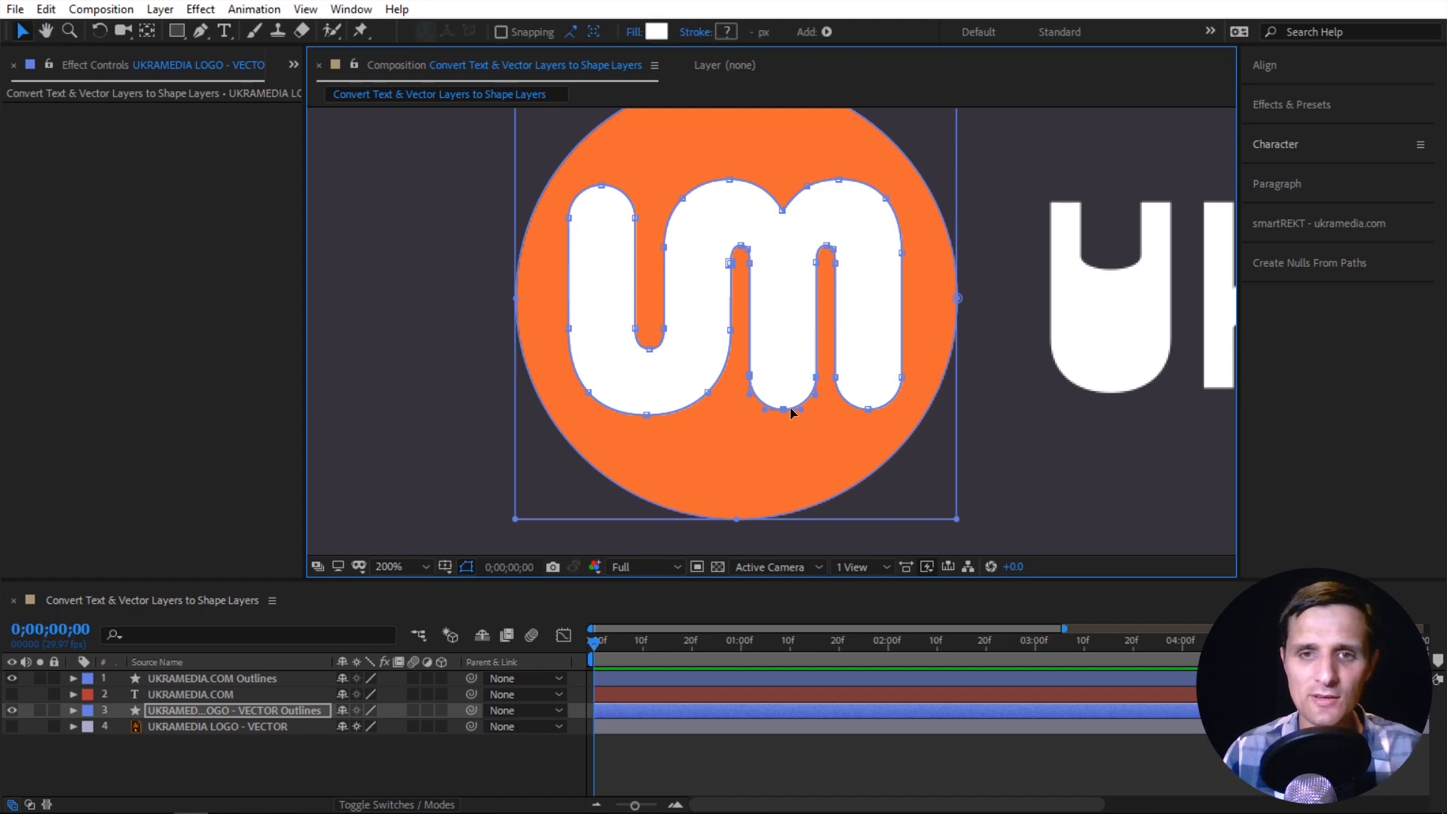
pyautogui.moveTo(782, 407); pyautogui.dragTo(779, 475)
pyautogui.press(',')
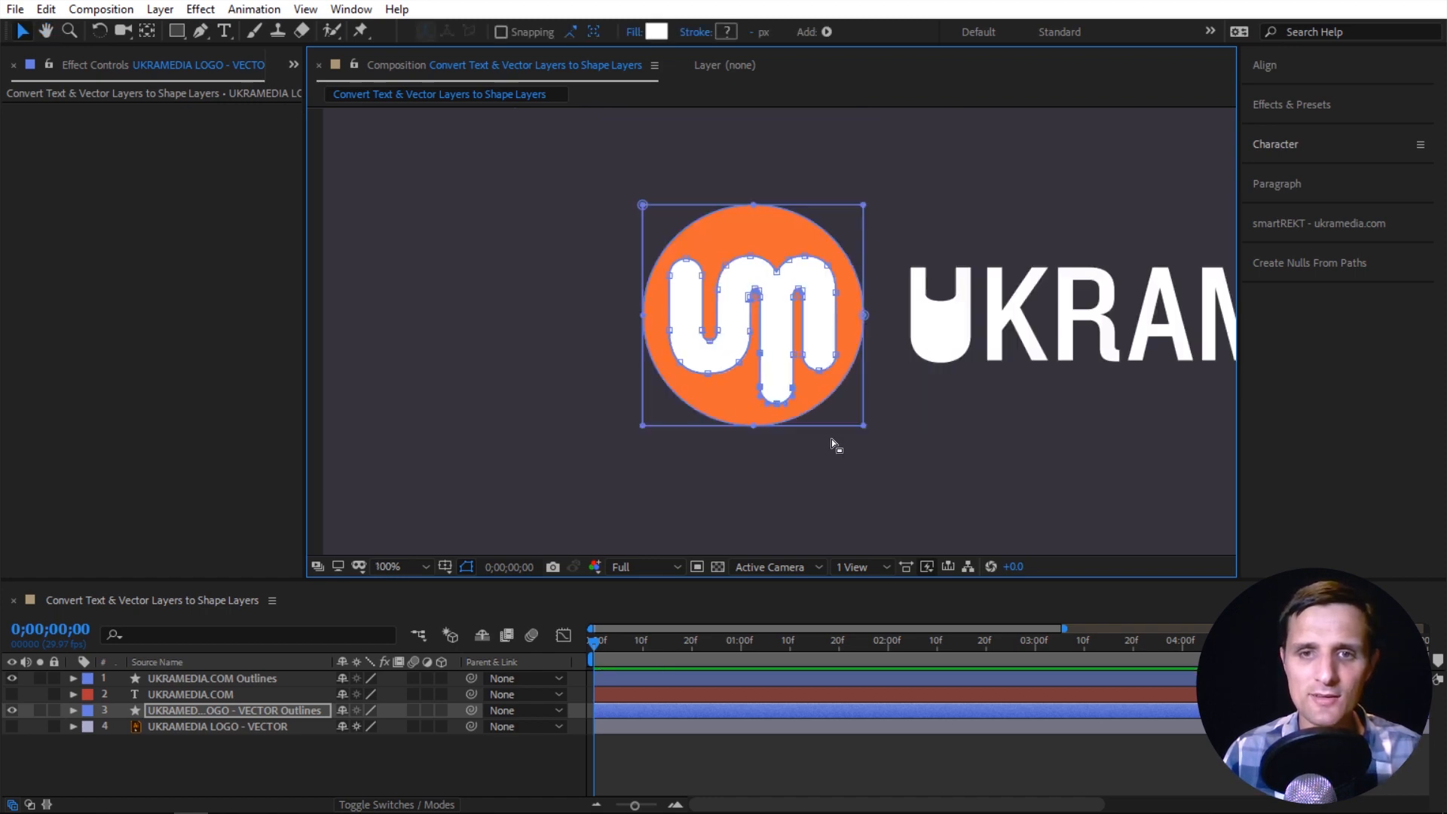
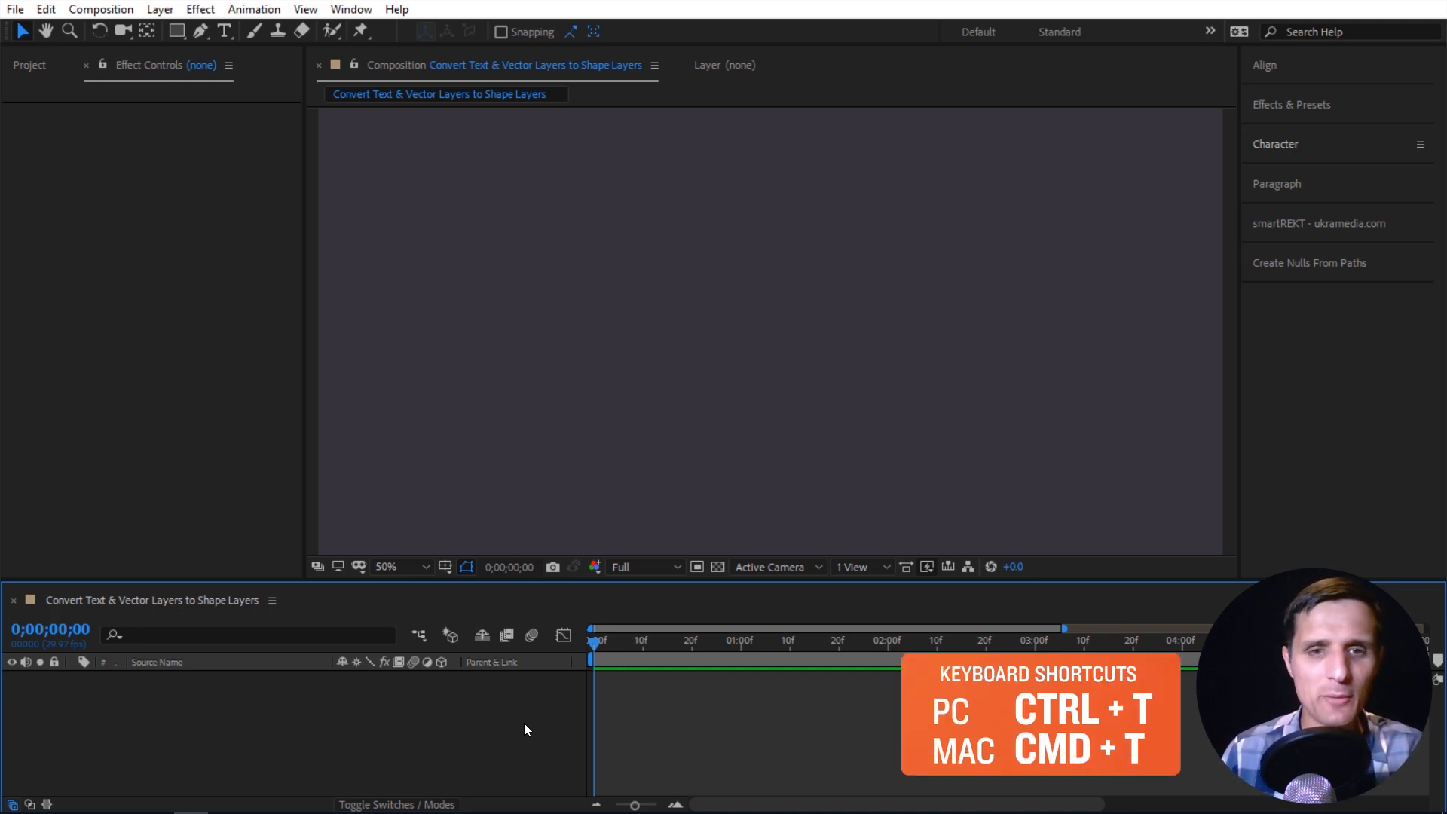
# Create a text layer reading "U" and move the letter toward the centre of the composition.
pyautogui.hotkey('ctrl', 't')
pyautogui.click(565, 397)
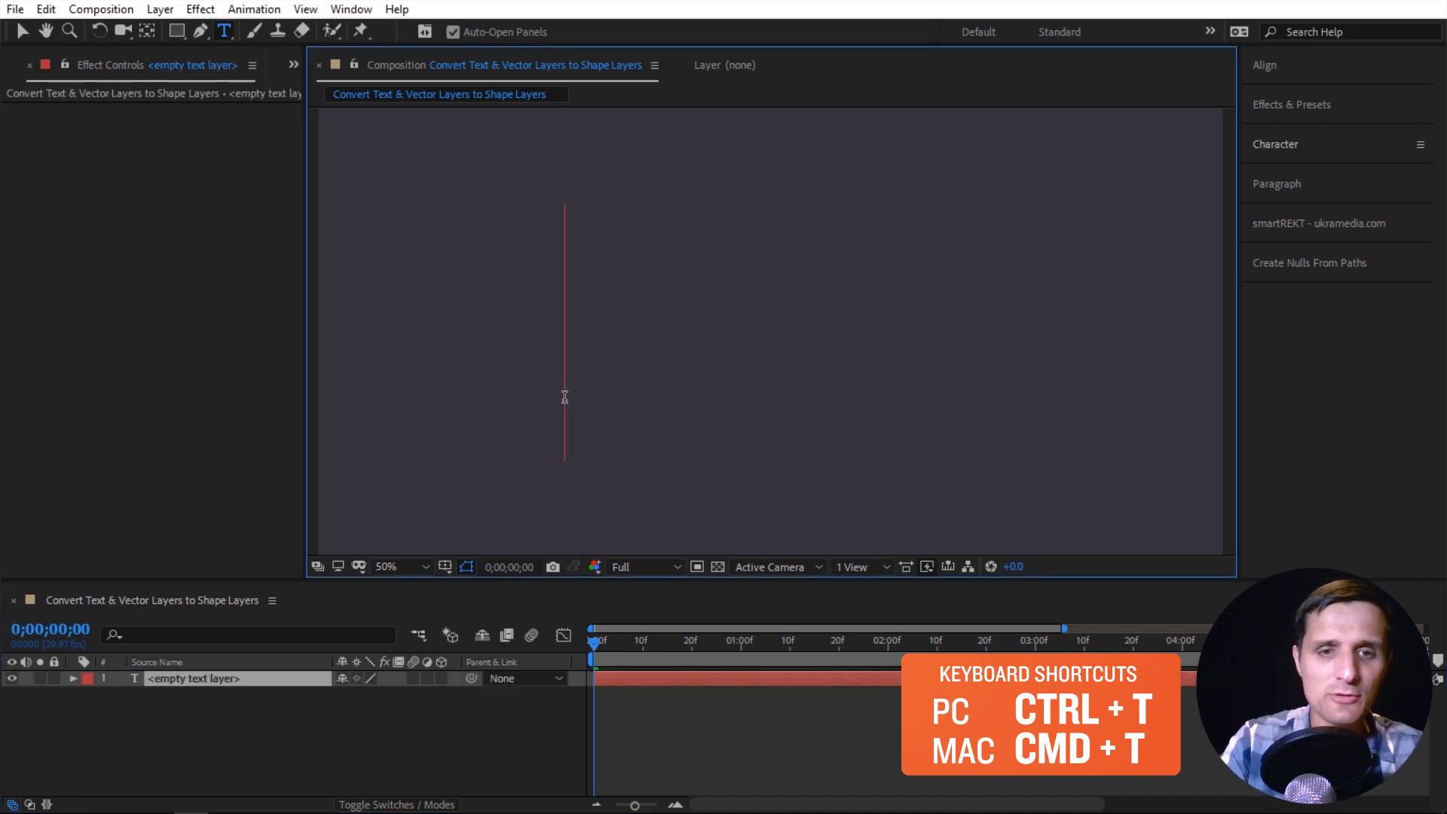
pyautogui.write('U')
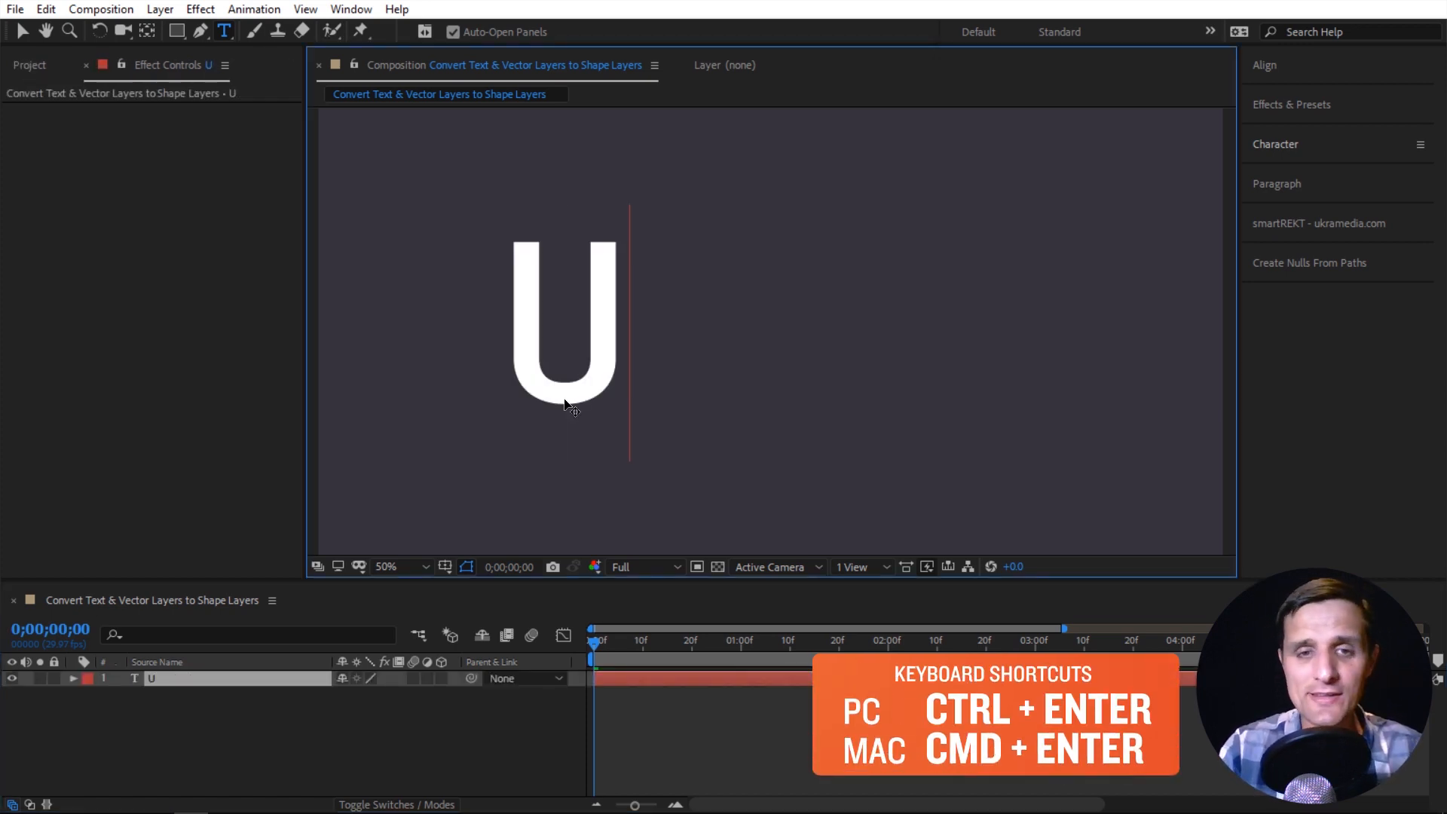
pyautogui.hotkey('ctrl', 'Return')
pyautogui.press('v')
pyautogui.moveTo(565, 399); pyautogui.dragTo(690, 395)
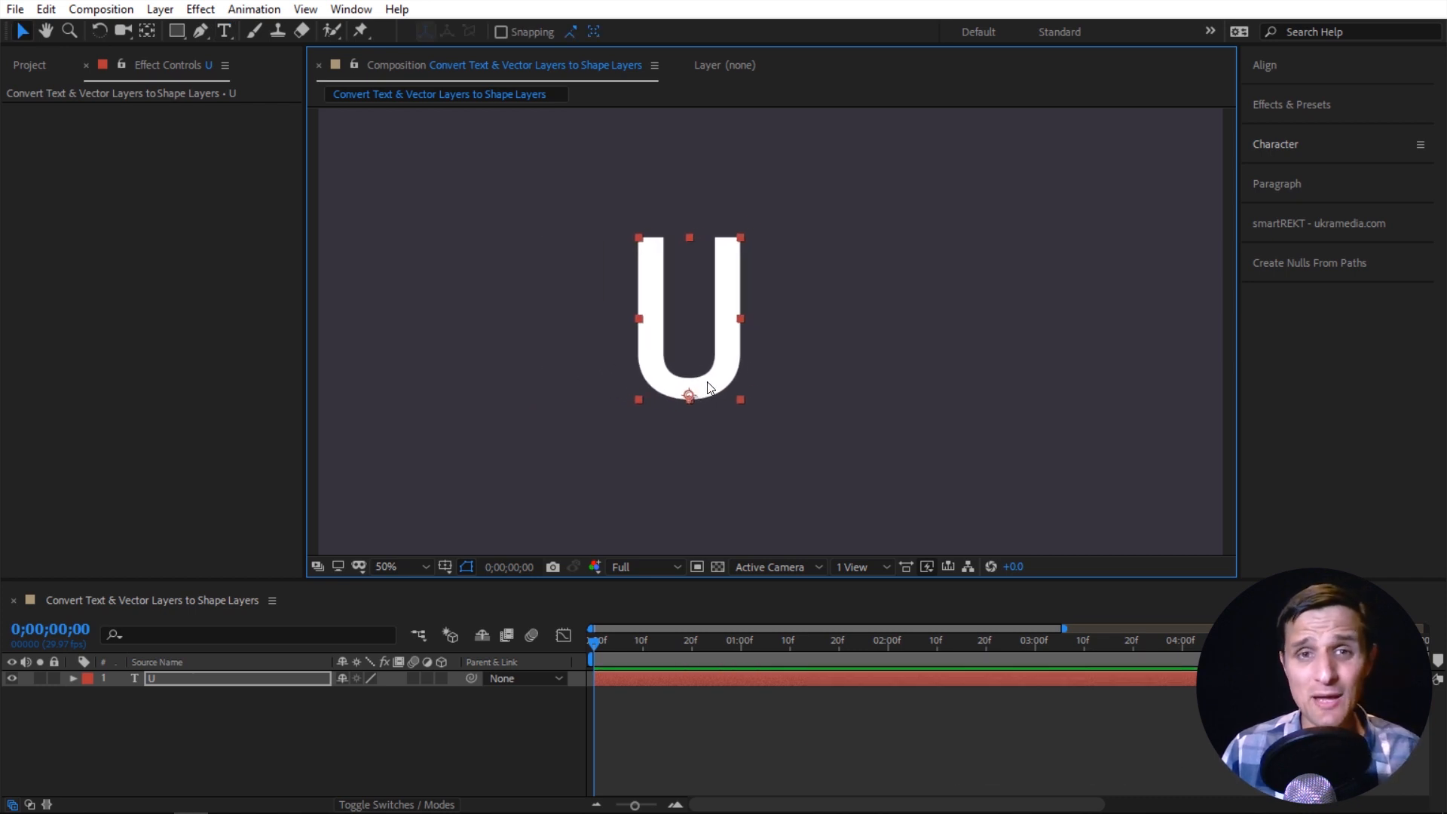
# Create shapes from the "U" text layer.
pyautogui.rightClick(708, 388)
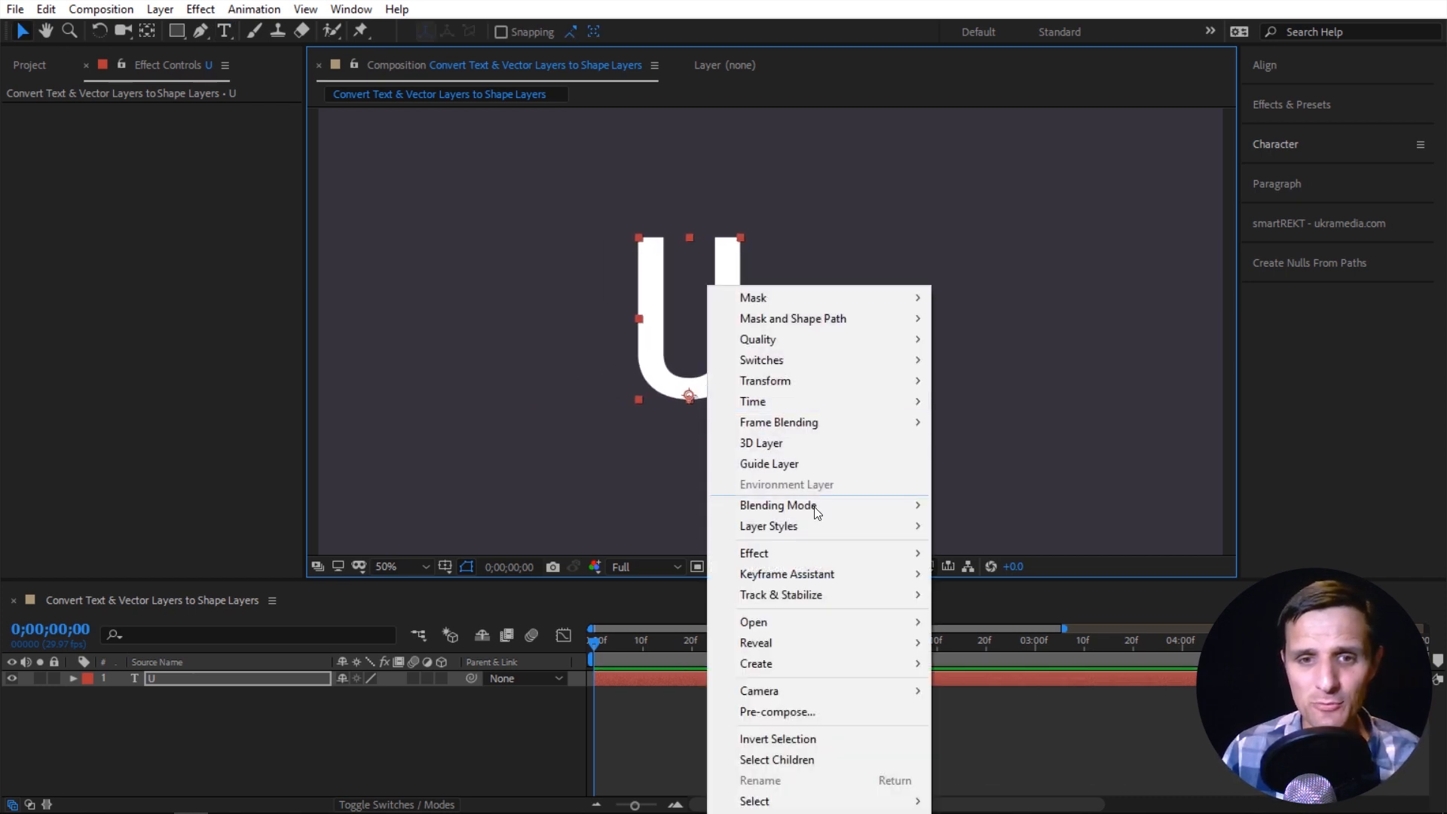
pyautogui.moveTo(812, 662)
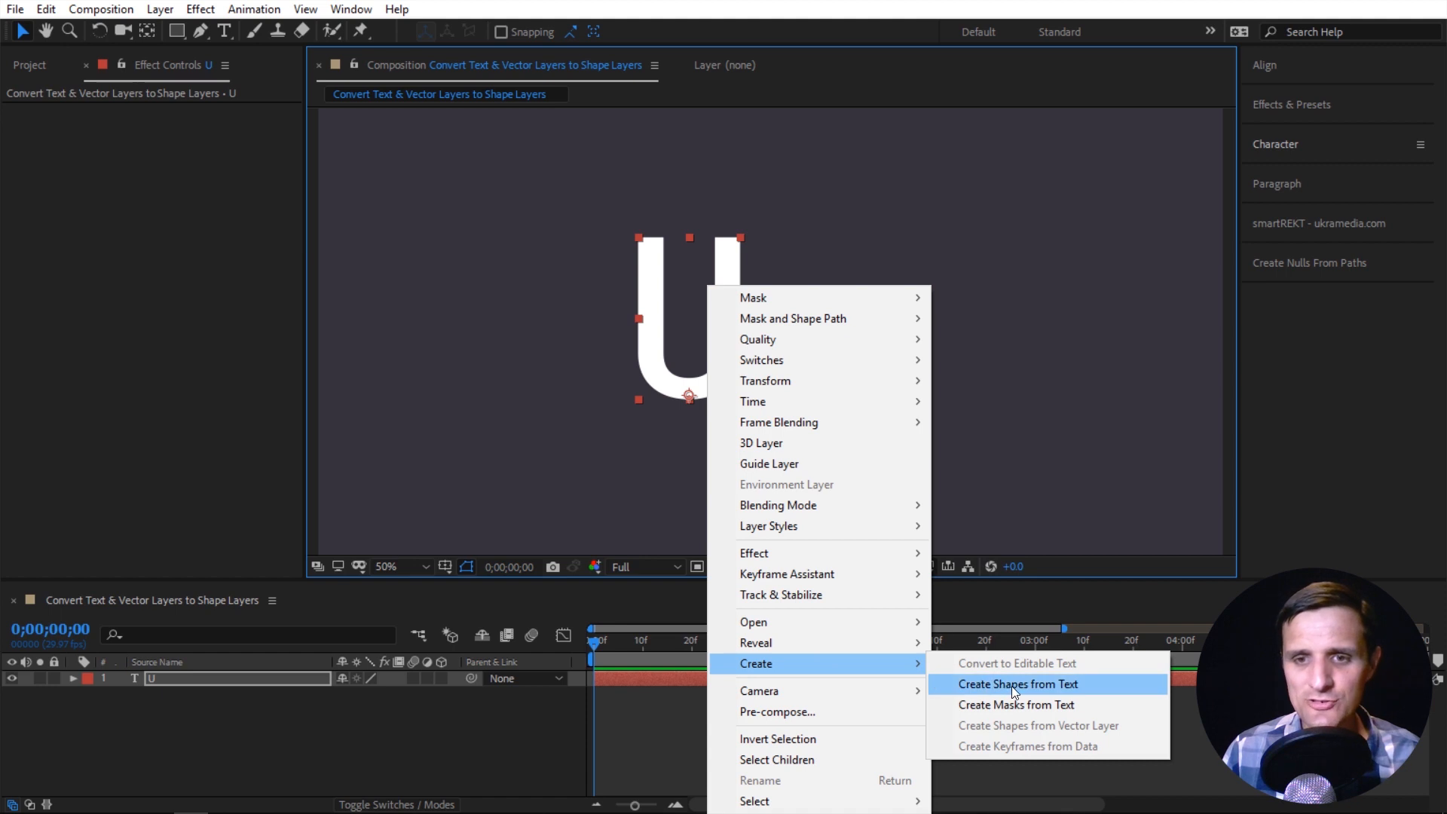
pyautogui.click(1010, 687)
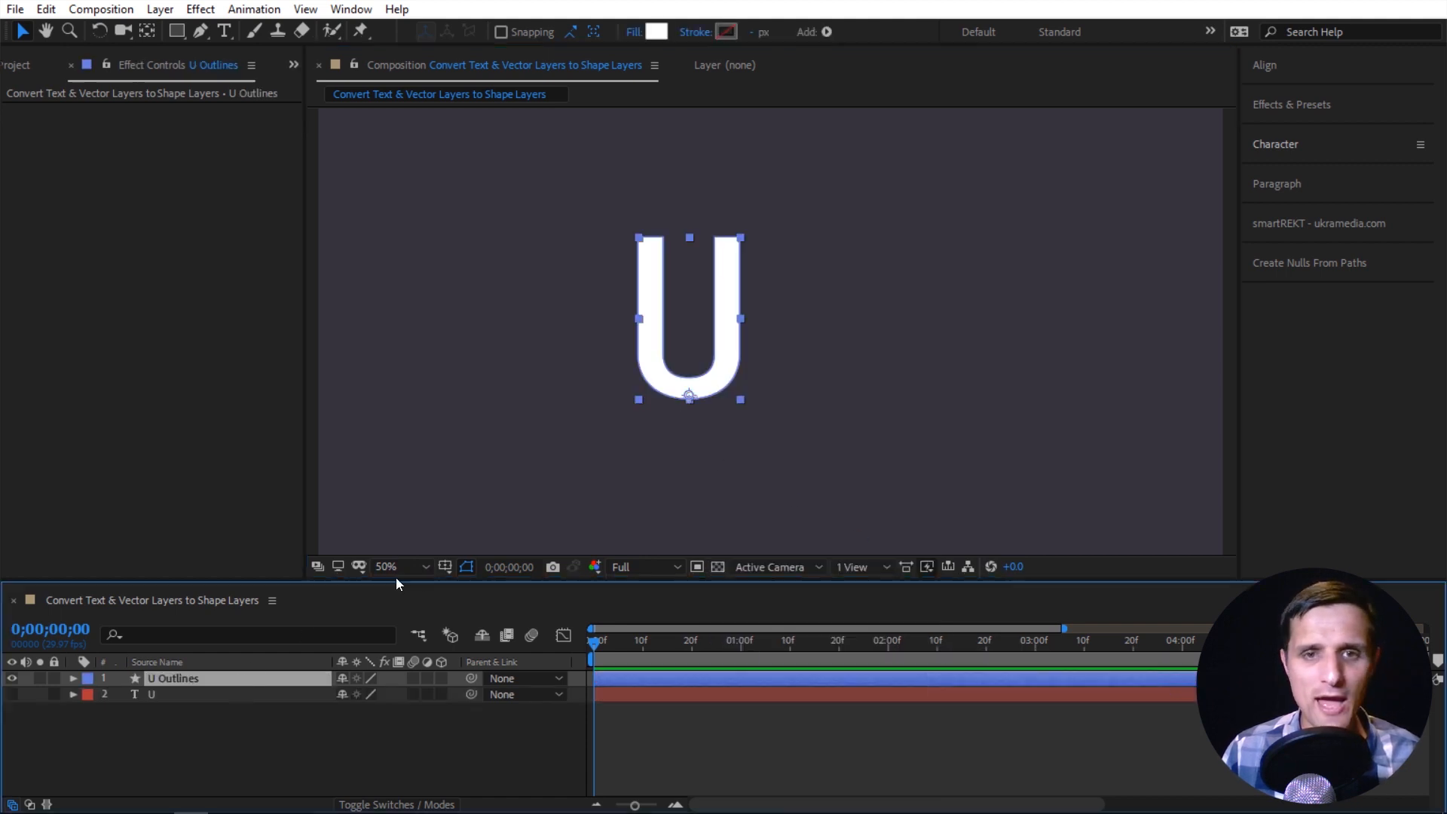
# Copy the Path property of the U Outlines layer, switch to Illustrator and paste it into the open document.
pyautogui.click(74, 678)
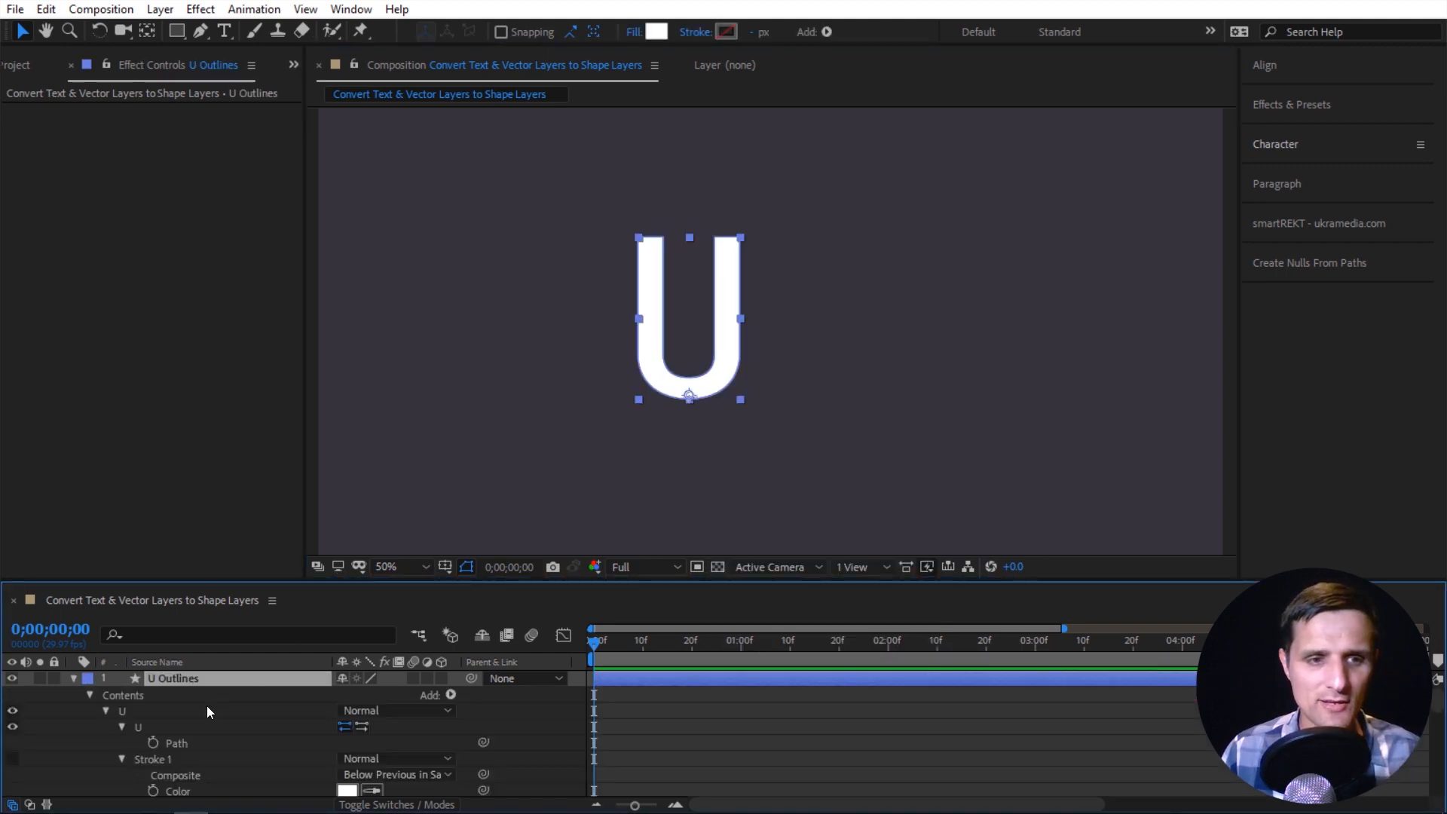
pyautogui.click(194, 744)
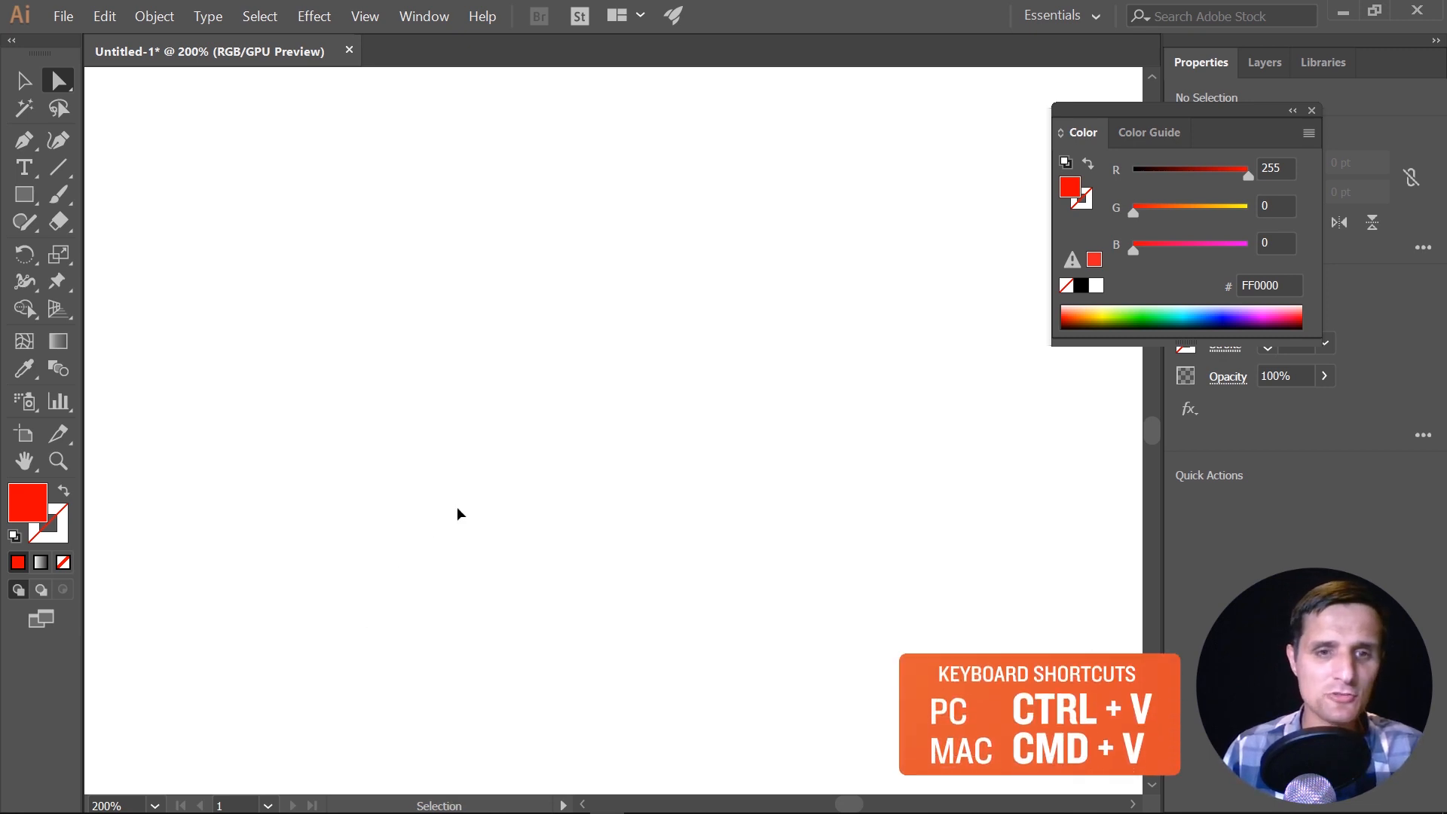
pyautogui.hotkey('ctrl', 'v')
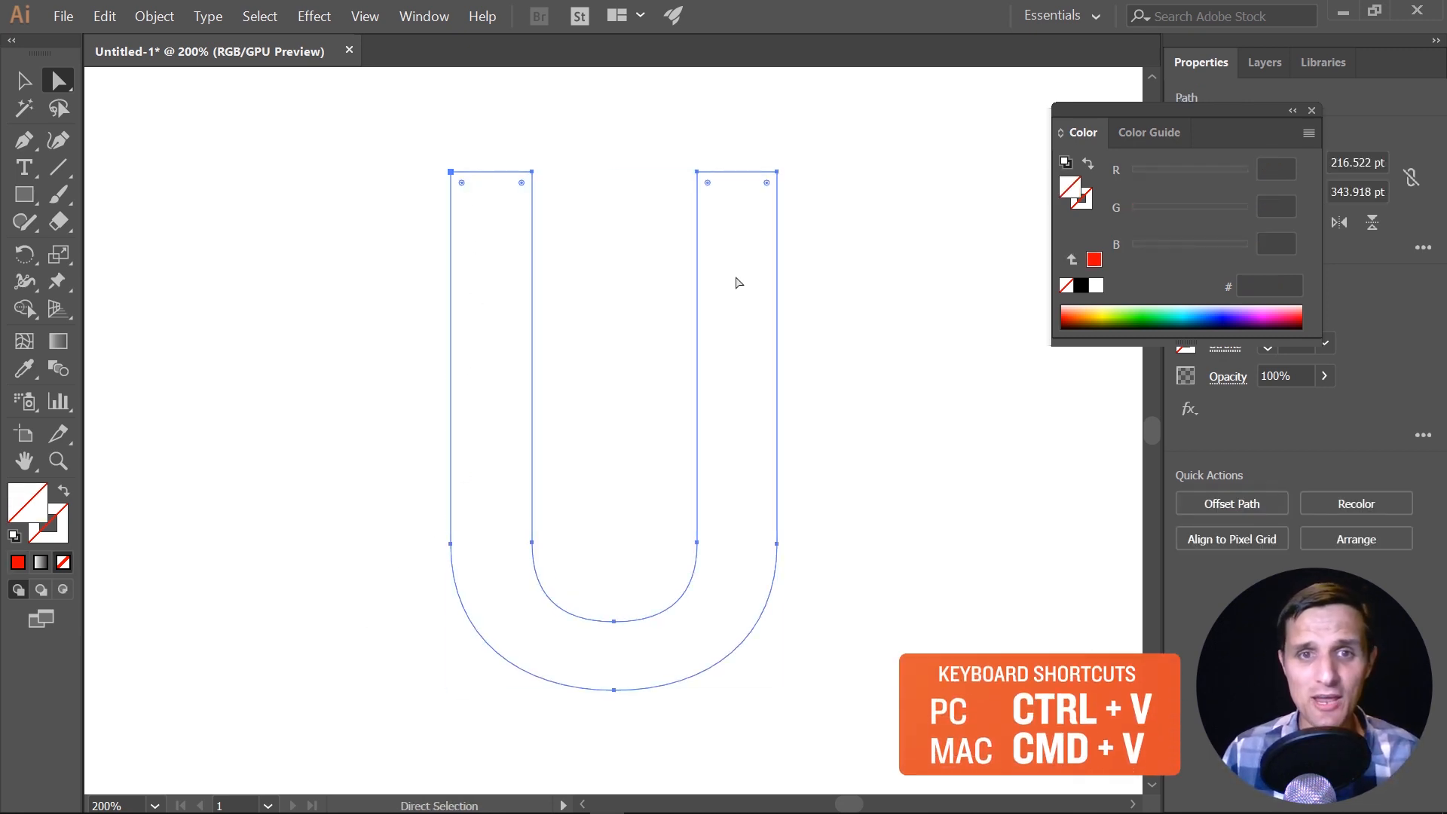
# Fill the pasted U with red FF0000 and fully round the corners at both upper ends of its arms.
pyautogui.click(19, 562)
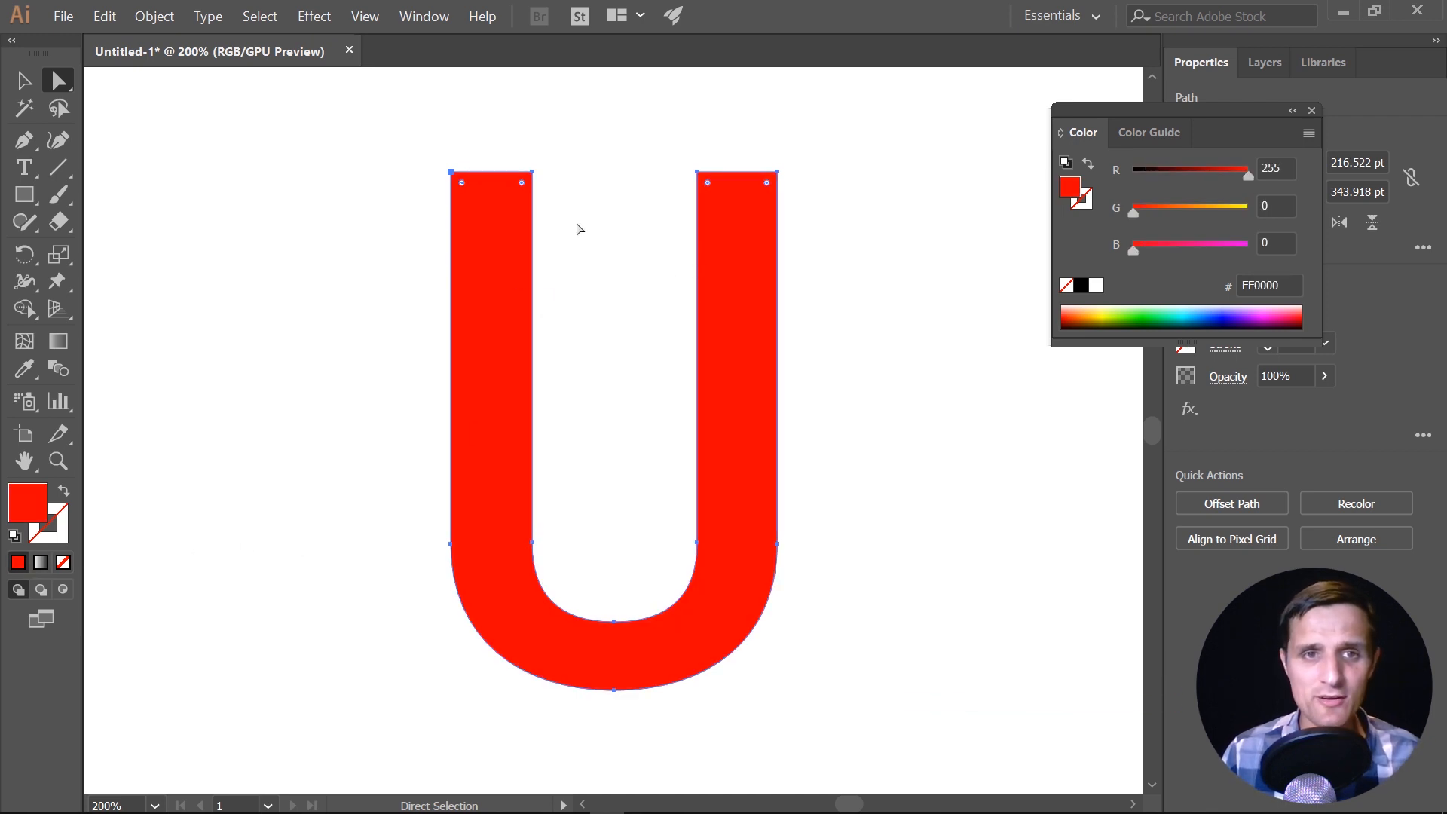
pyautogui.moveTo(373, 135); pyautogui.dragTo(828, 224)
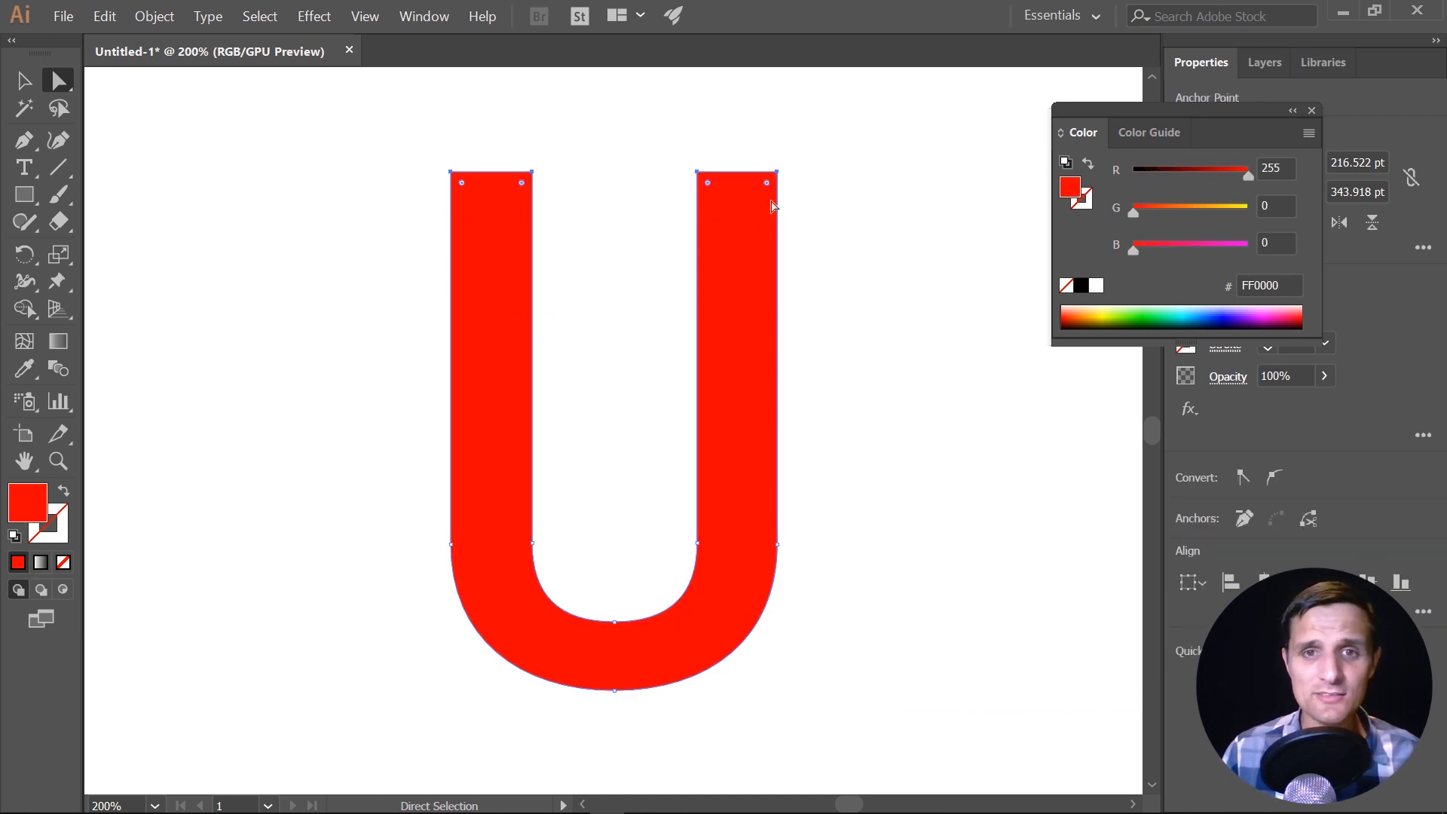
pyautogui.moveTo(522, 183); pyautogui.dragTo(493, 300)
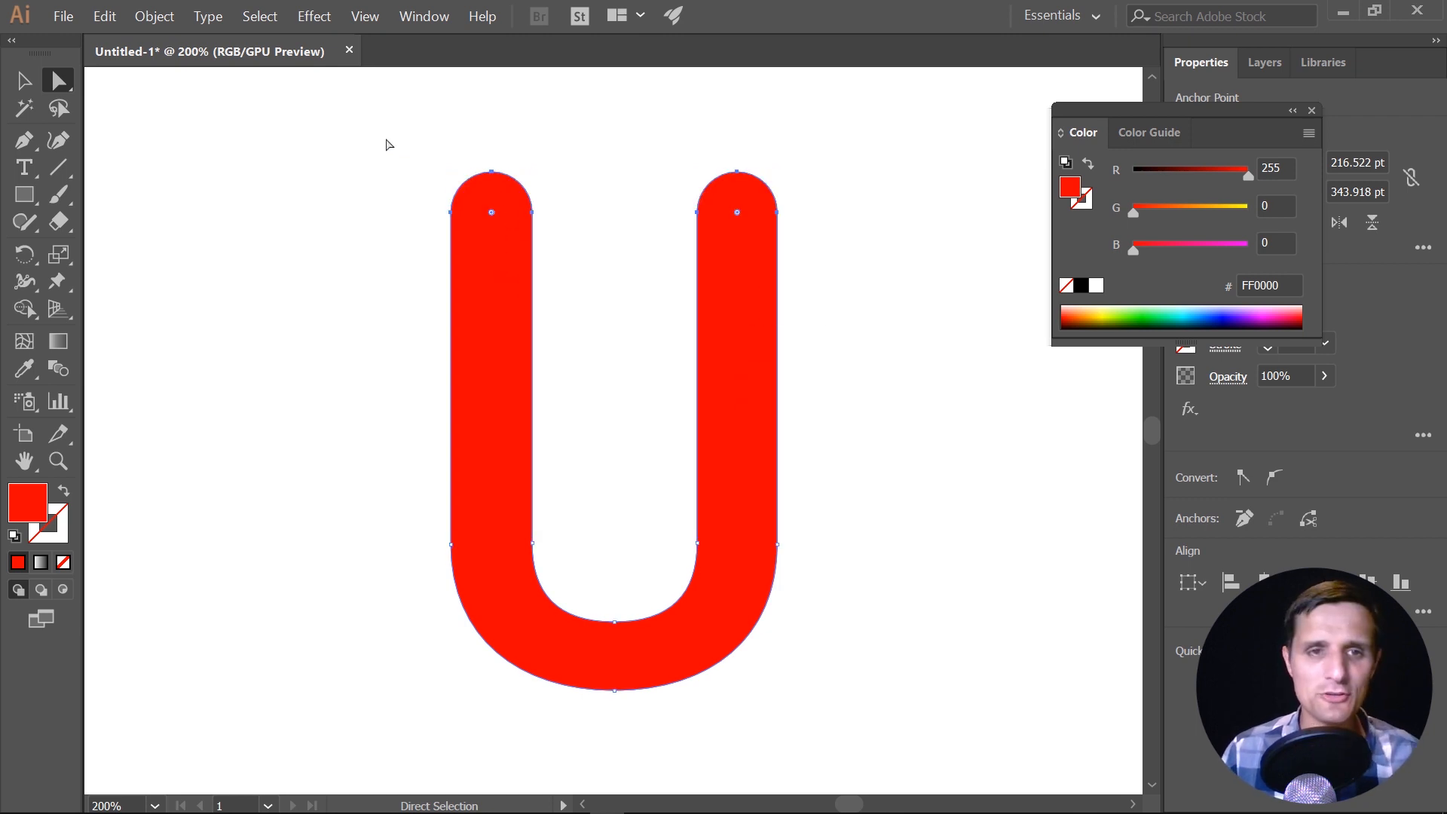
# Copy the whole rounded U, switch back to After Effects, paste it onto the U Outlines layer's path and reposition it.
pyautogui.moveTo(377, 132); pyautogui.dragTo(943, 726)
pyautogui.hotkey('ctrl', 'c')
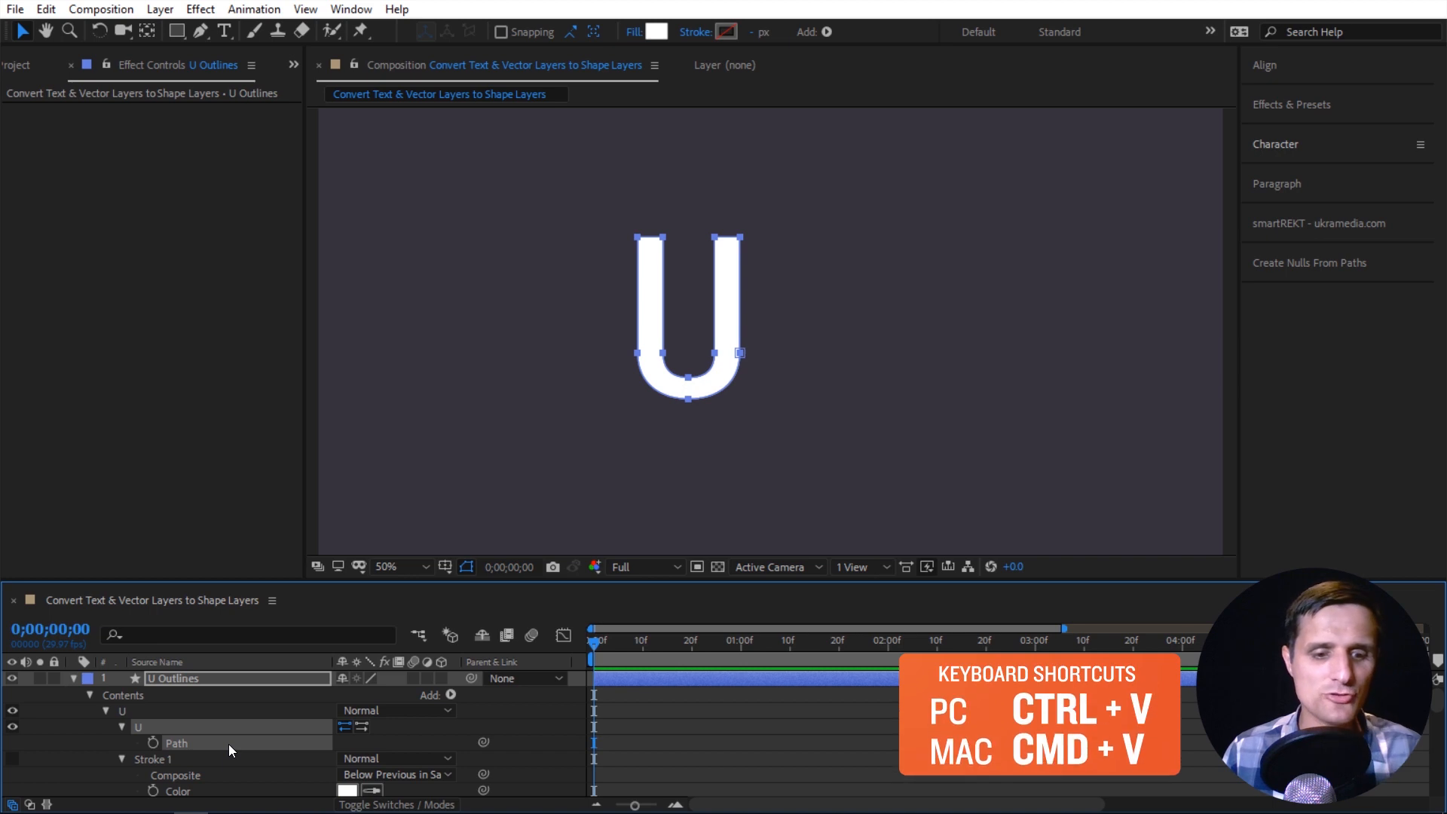
pyautogui.hotkey('ctrl', 'v')
pyautogui.click(718, 431)
pyautogui.moveTo(721, 446); pyautogui.dragTo(738, 404)
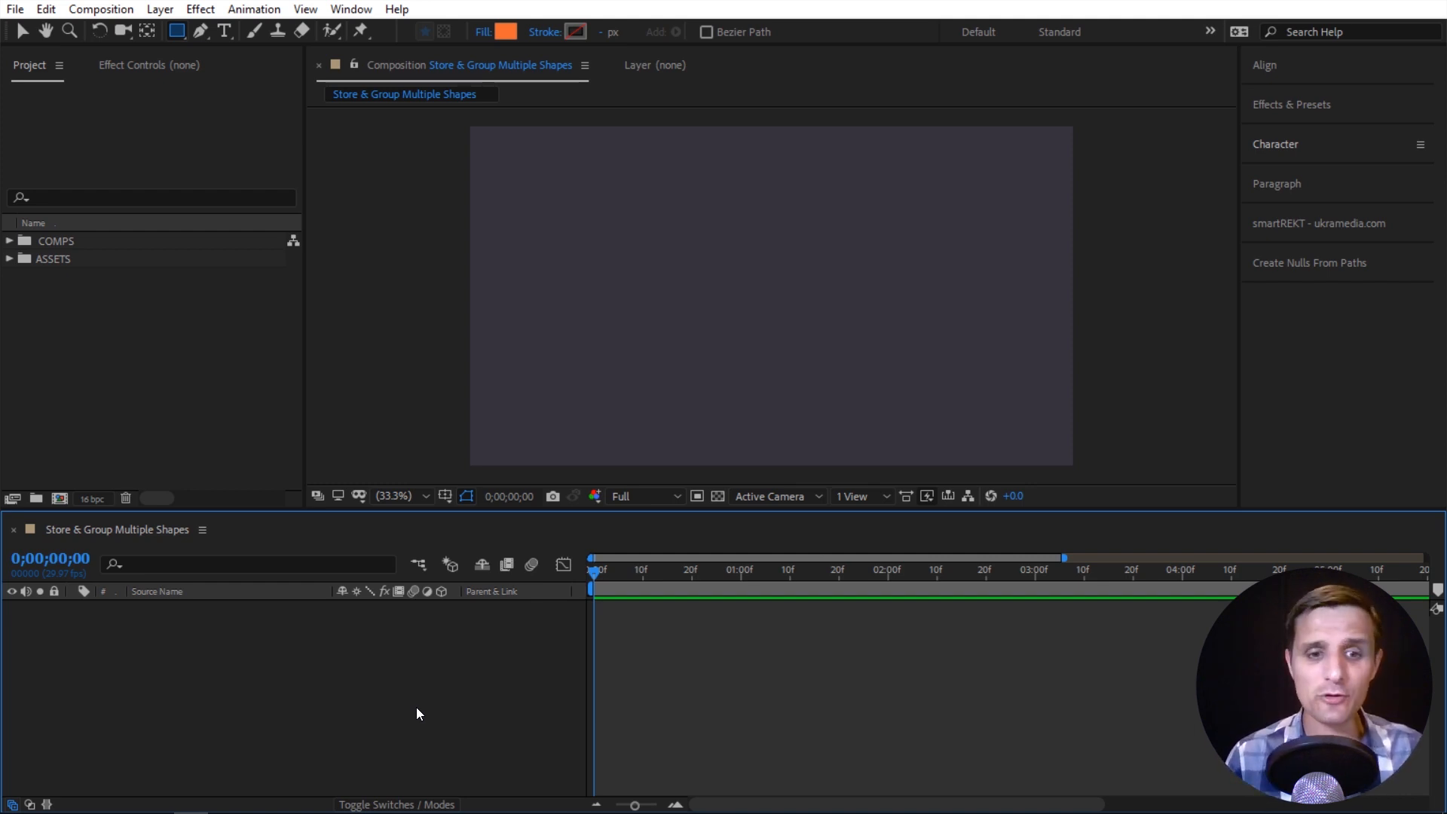
# Create an empty shape layer in the Store & Group Multiple Shapes composition and expand it to select its Contents.
pyautogui.rightClick(477, 697)
pyautogui.moveTo(509, 491)
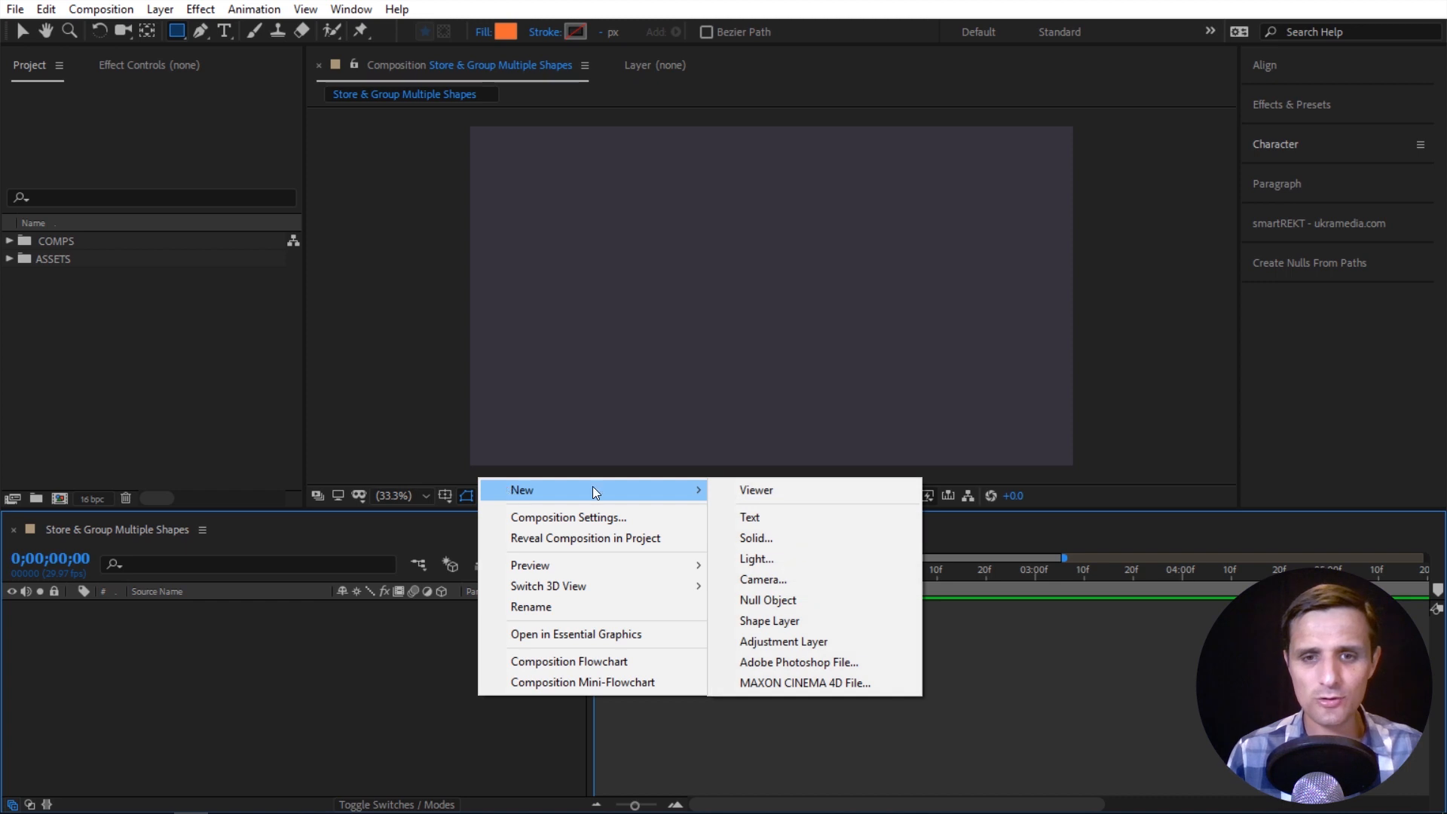
pyautogui.click(769, 625)
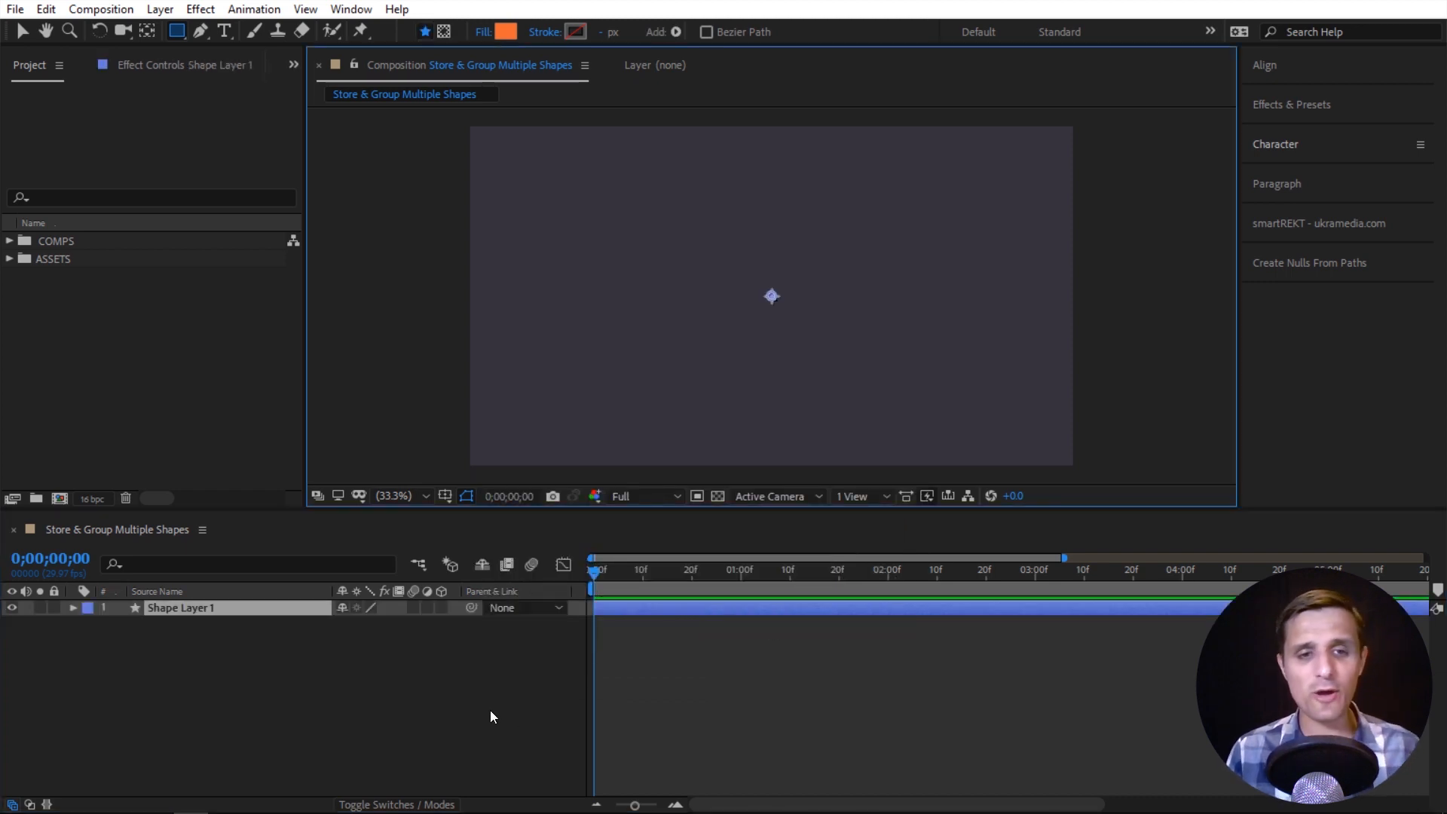
pyautogui.click(285, 609)
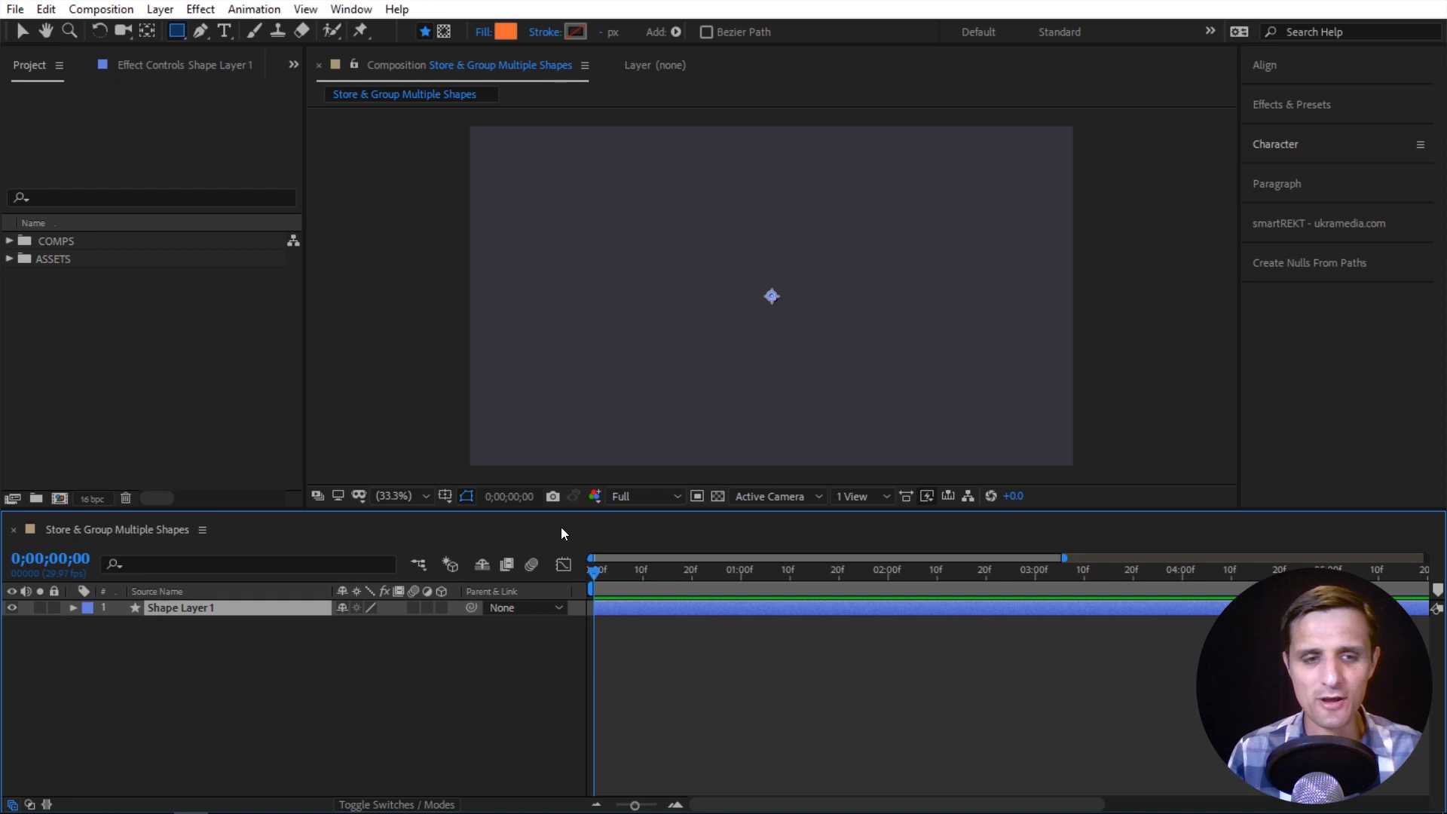
pyautogui.click(73, 607)
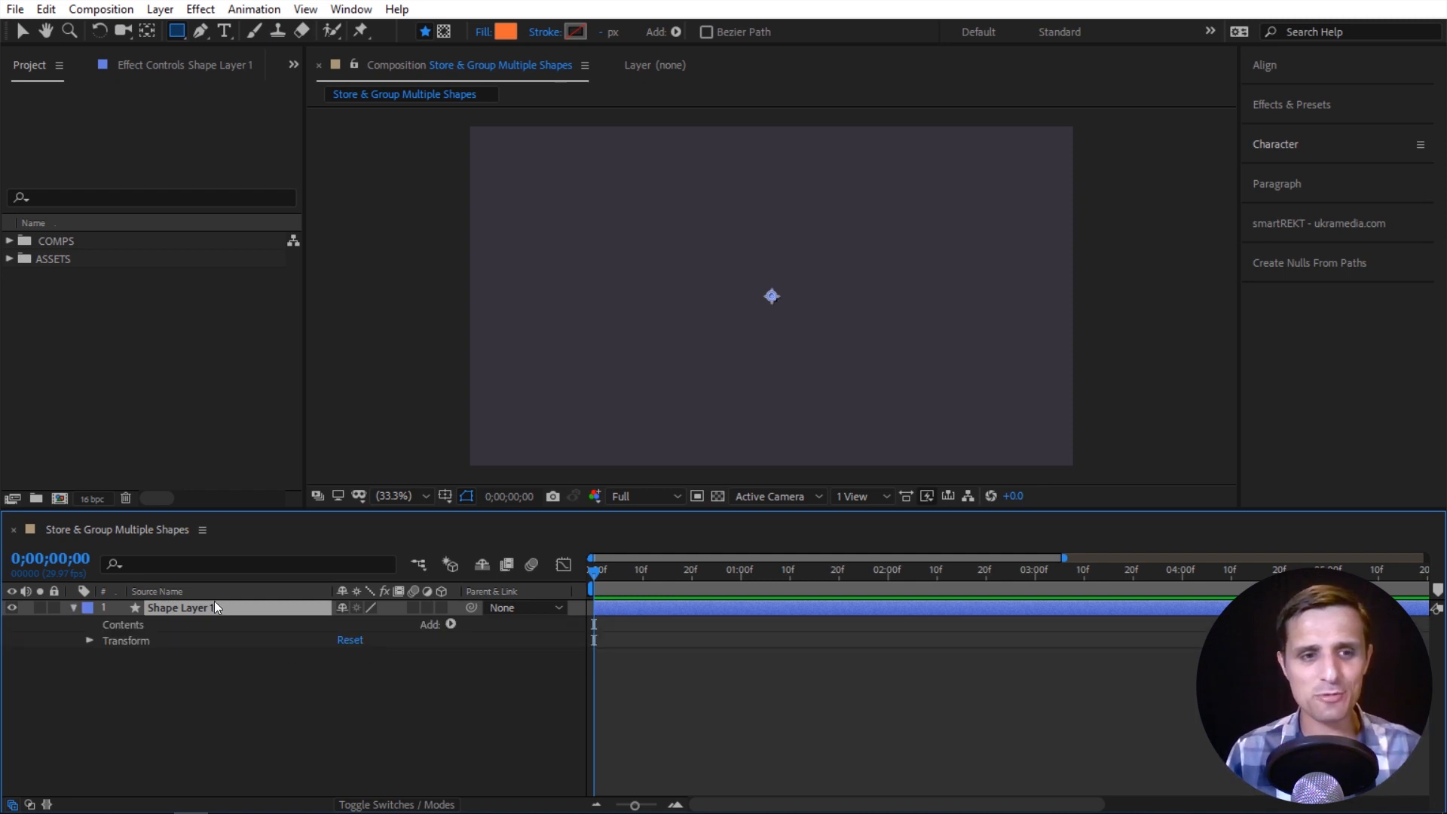
pyautogui.click(122, 630)
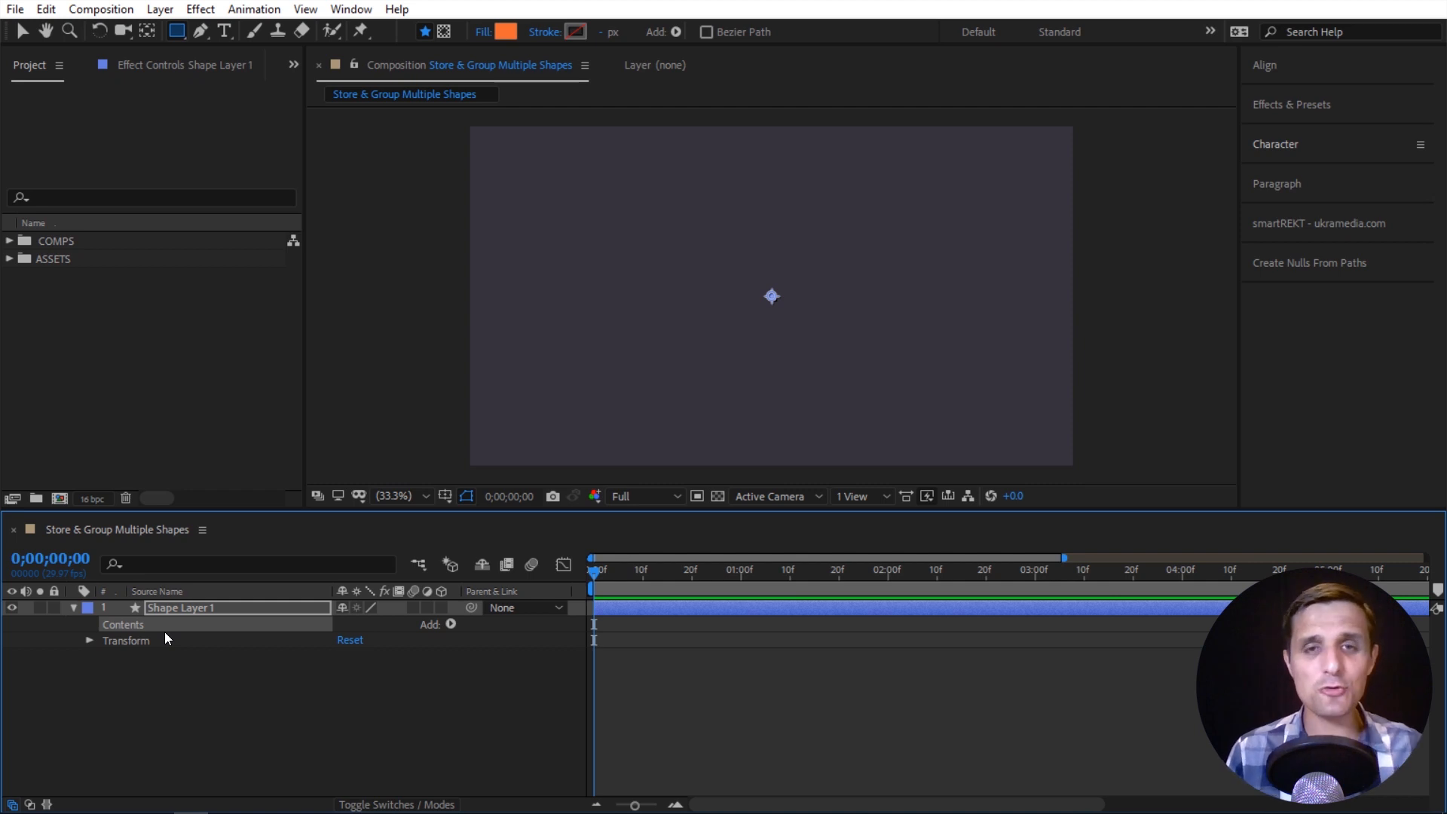
# Add a Rectangle path to the contents of the empty shape layer.
pyautogui.click(449, 624)
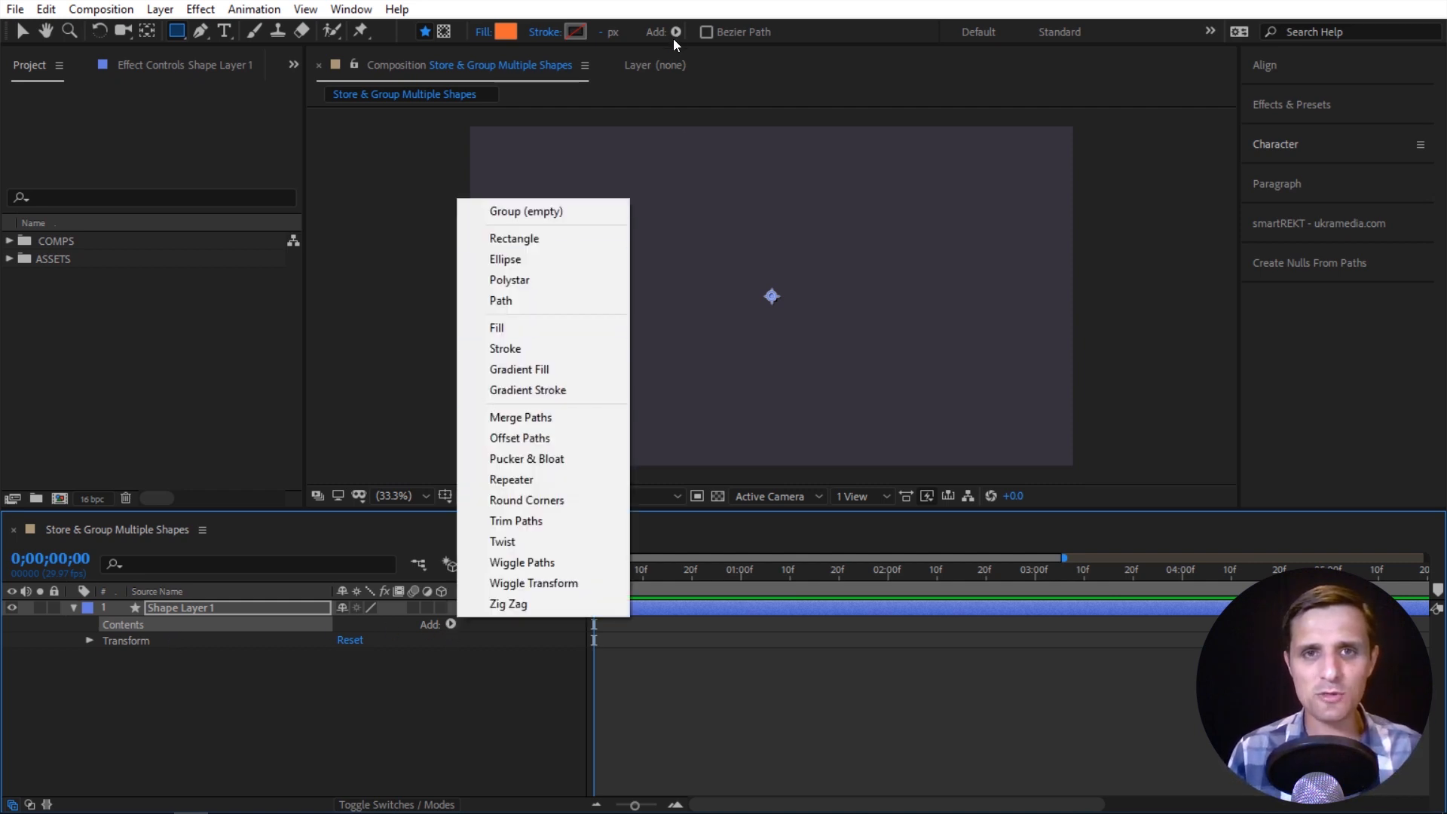
pyautogui.click(675, 34)
pyautogui.click(450, 624)
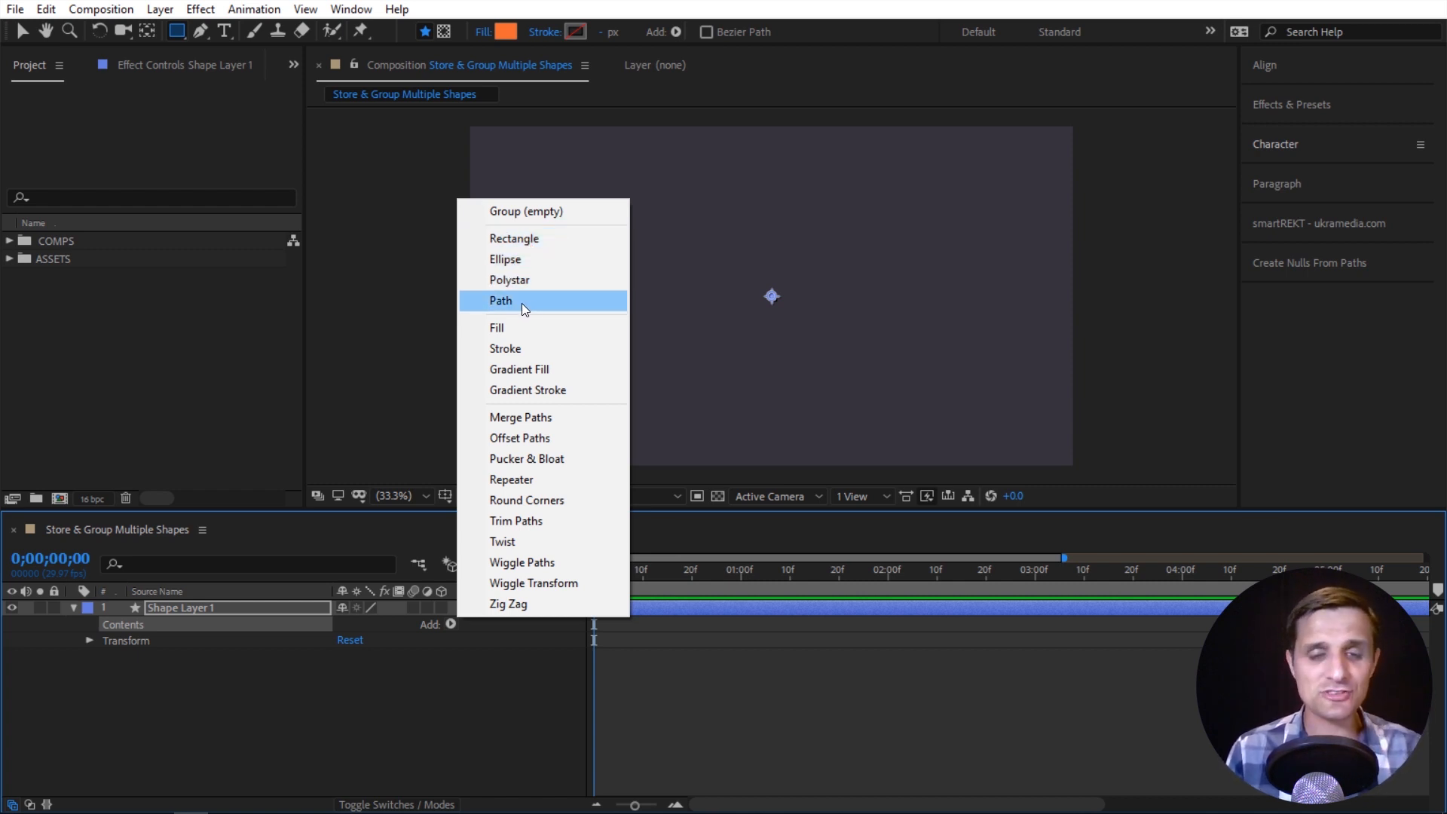
pyautogui.click(535, 241)
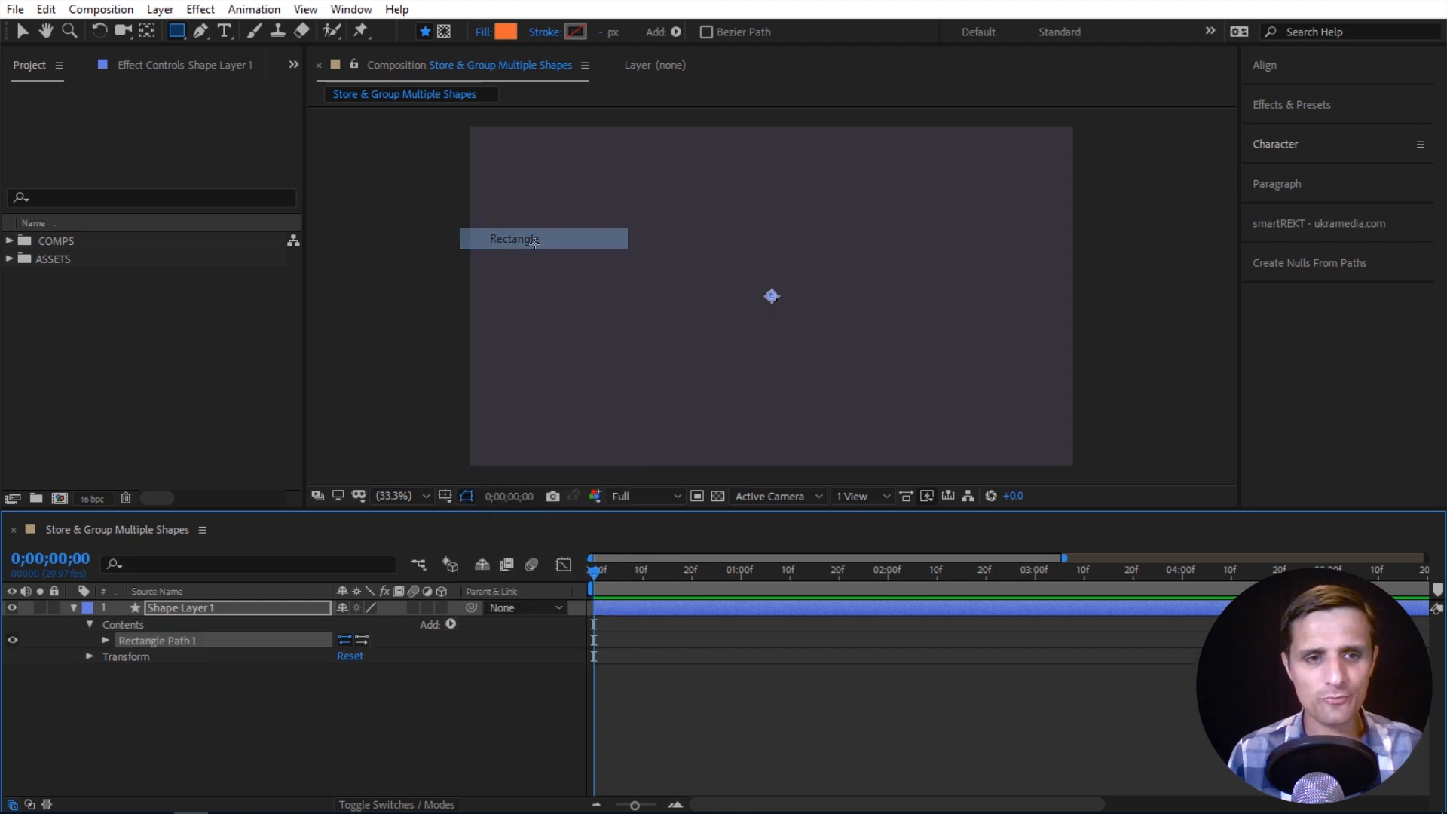
# Resize the rectangle path to about 278 by 248 and add a Fill to the shape layer.
pyautogui.click(106, 639)
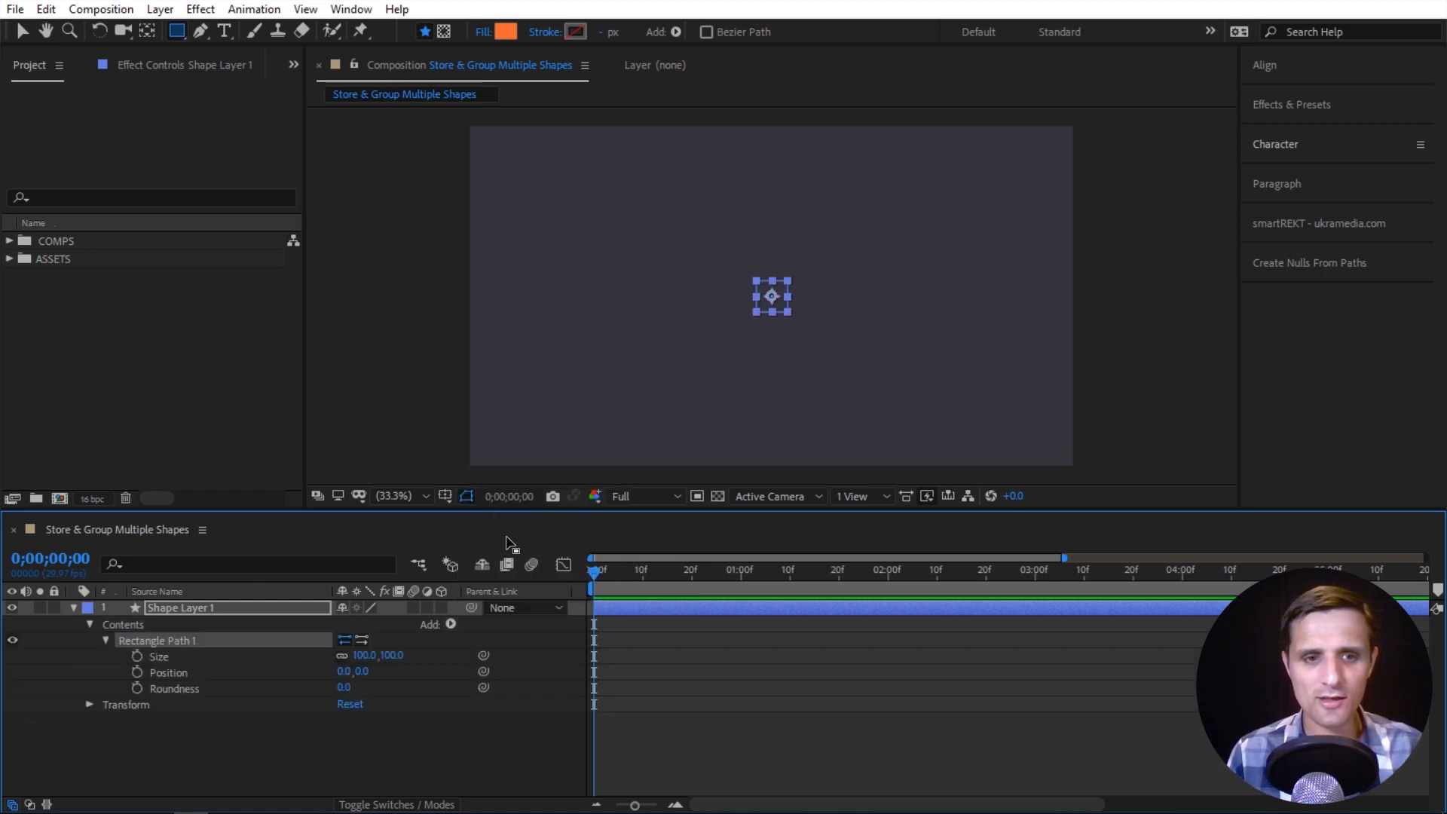
pyautogui.moveTo(354, 655); pyautogui.dragTo(482, 657)
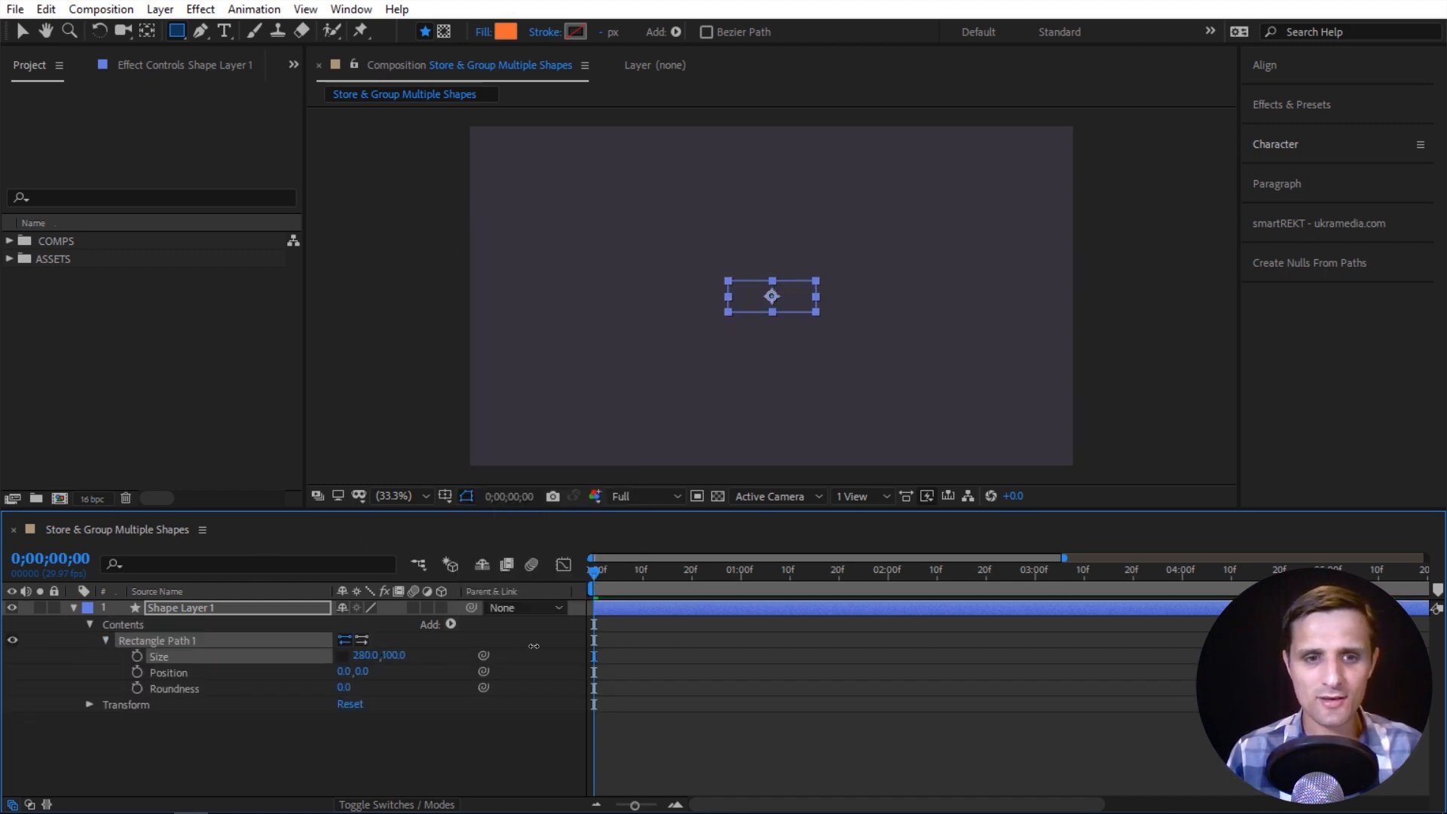
pyautogui.moveTo(394, 655); pyautogui.dragTo(601, 655)
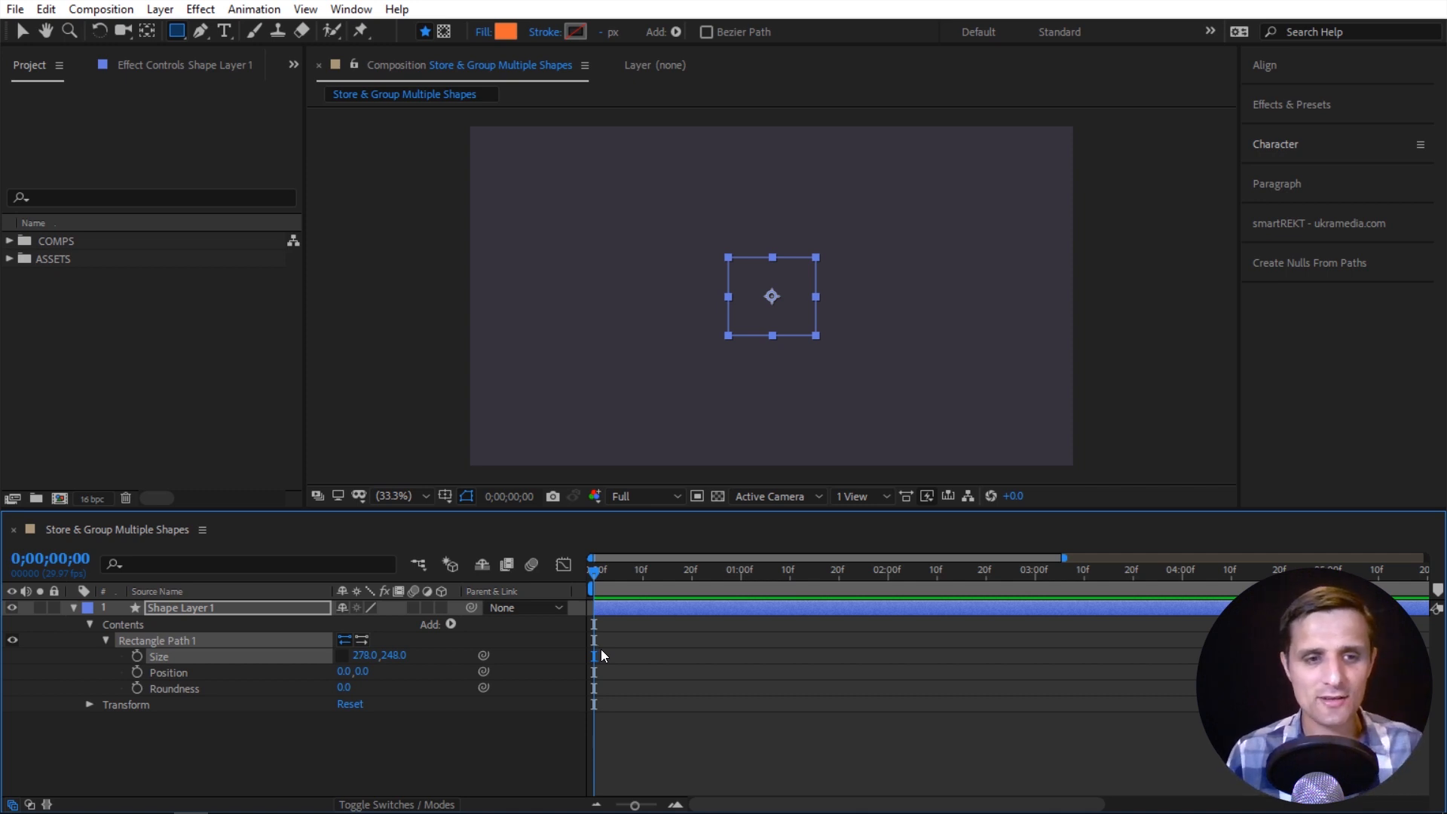
pyautogui.click(106, 639)
pyautogui.click(451, 624)
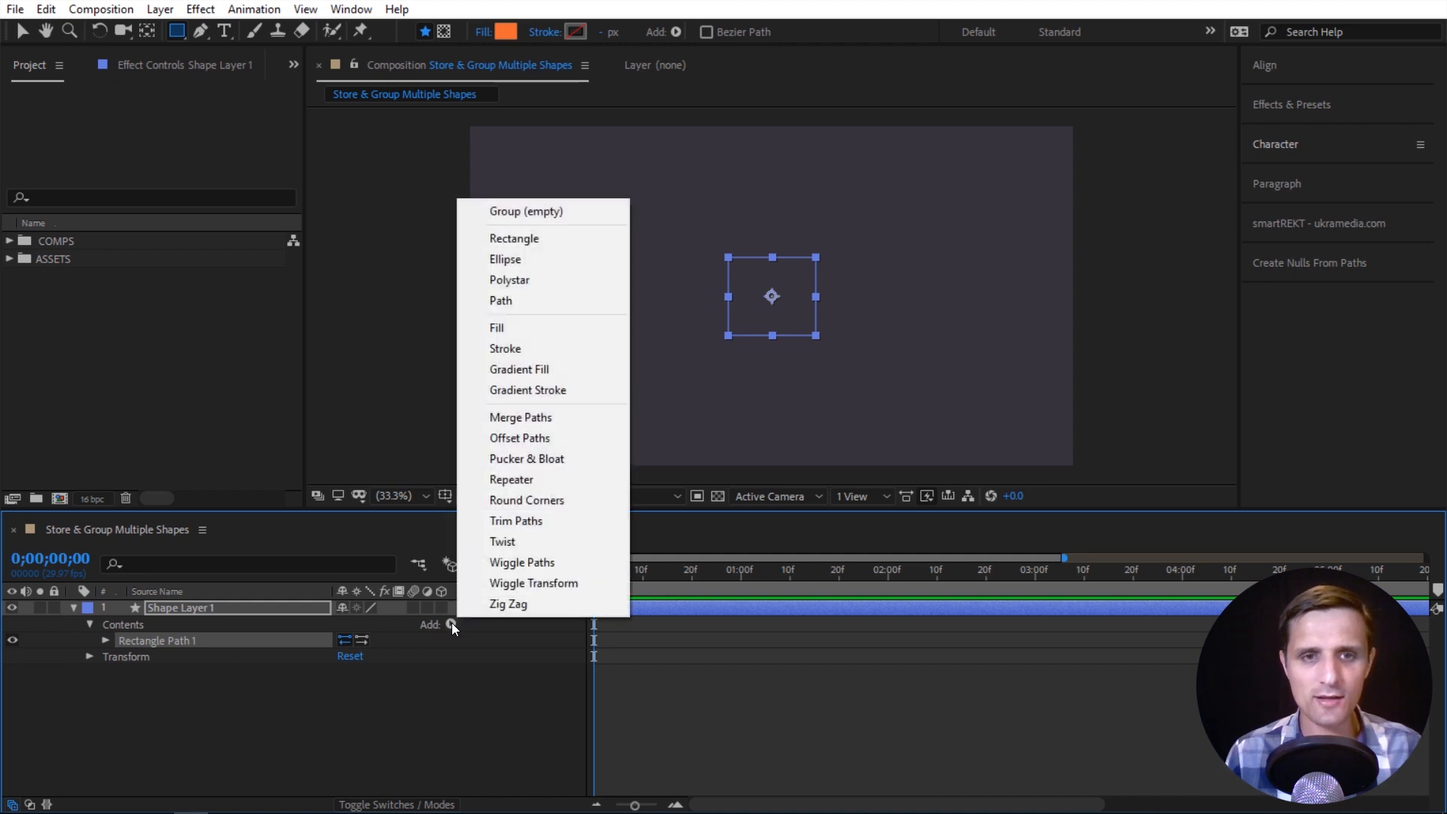
pyautogui.click(508, 329)
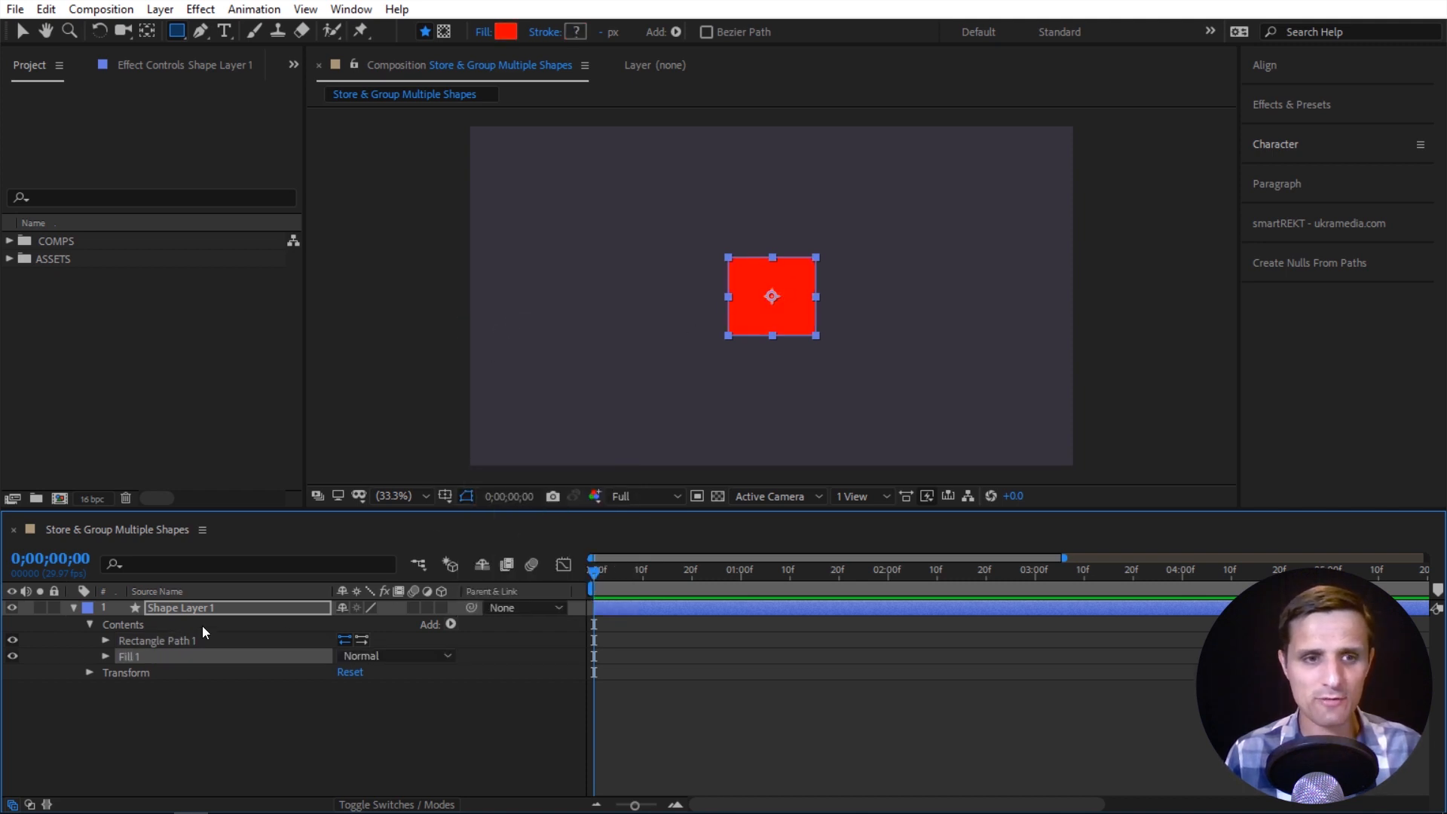
# Set the rectangle path's width to 330 and its roundness to 80.
pyautogui.click(105, 640)
pyautogui.moveTo(346, 687); pyautogui.dragTo(430, 687)
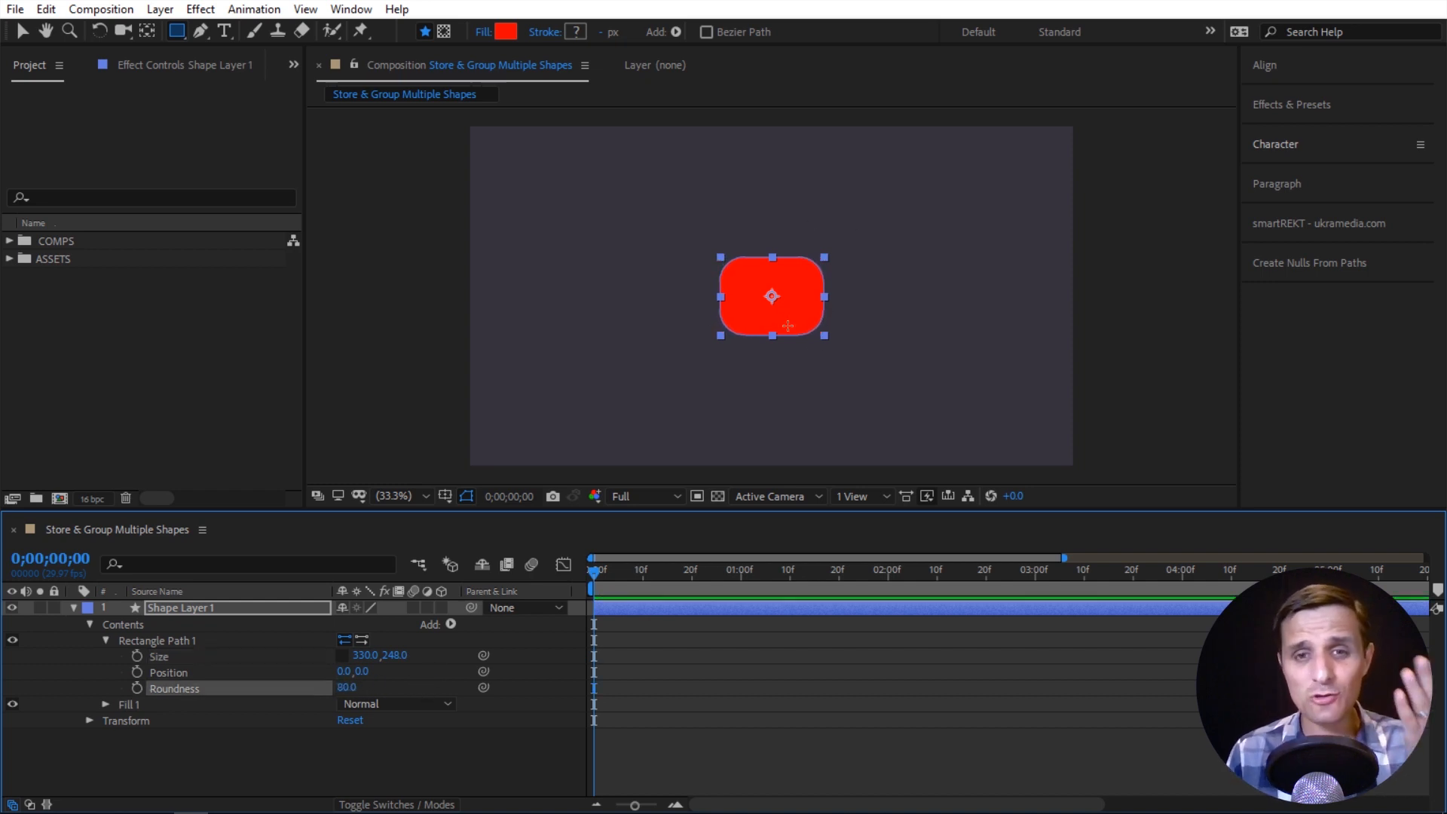
pyautogui.click(106, 641)
# Add a Stroke to the shape layer and set its width to 22 px.
pyautogui.click(450, 623)
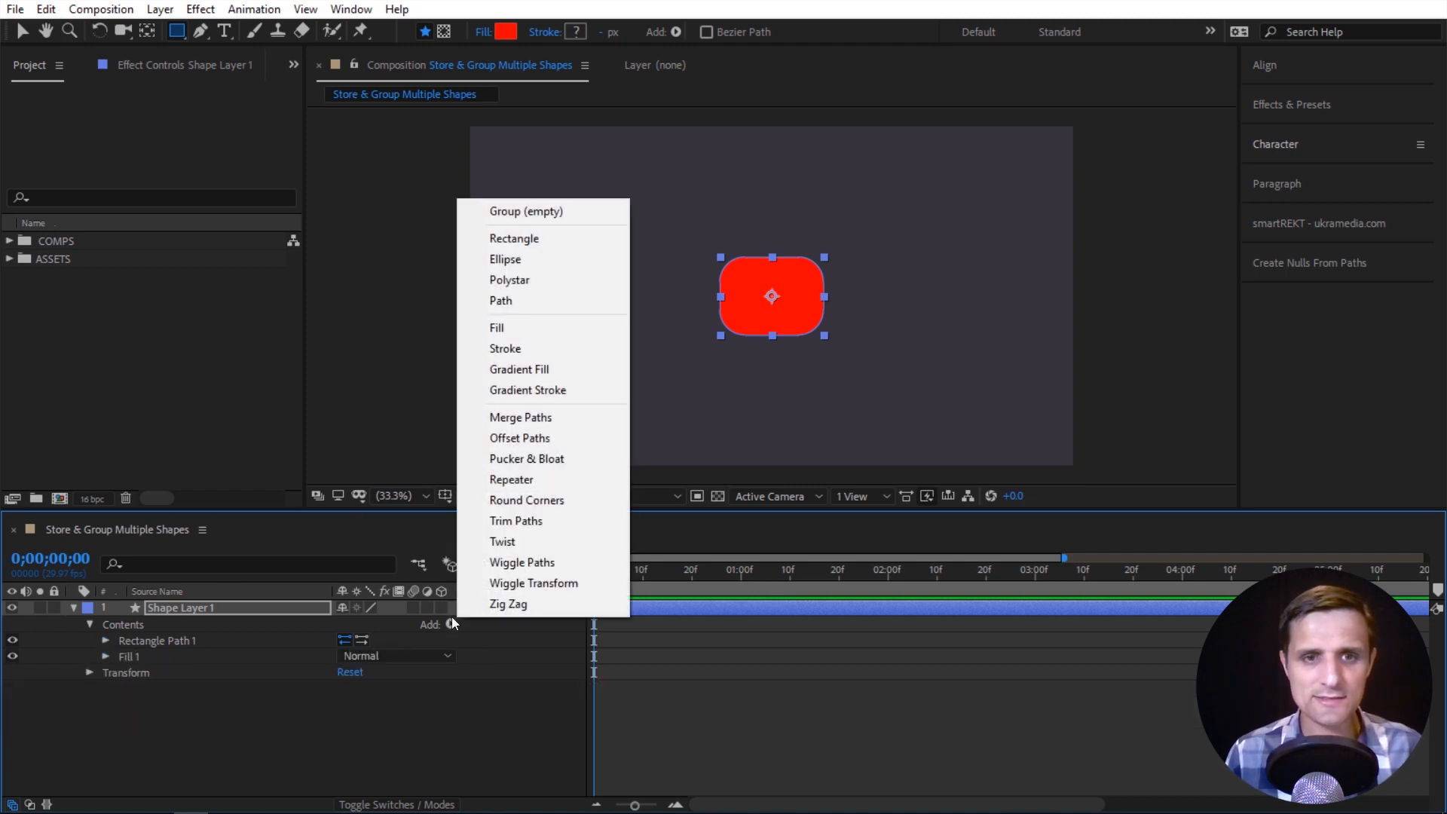
pyautogui.click(532, 349)
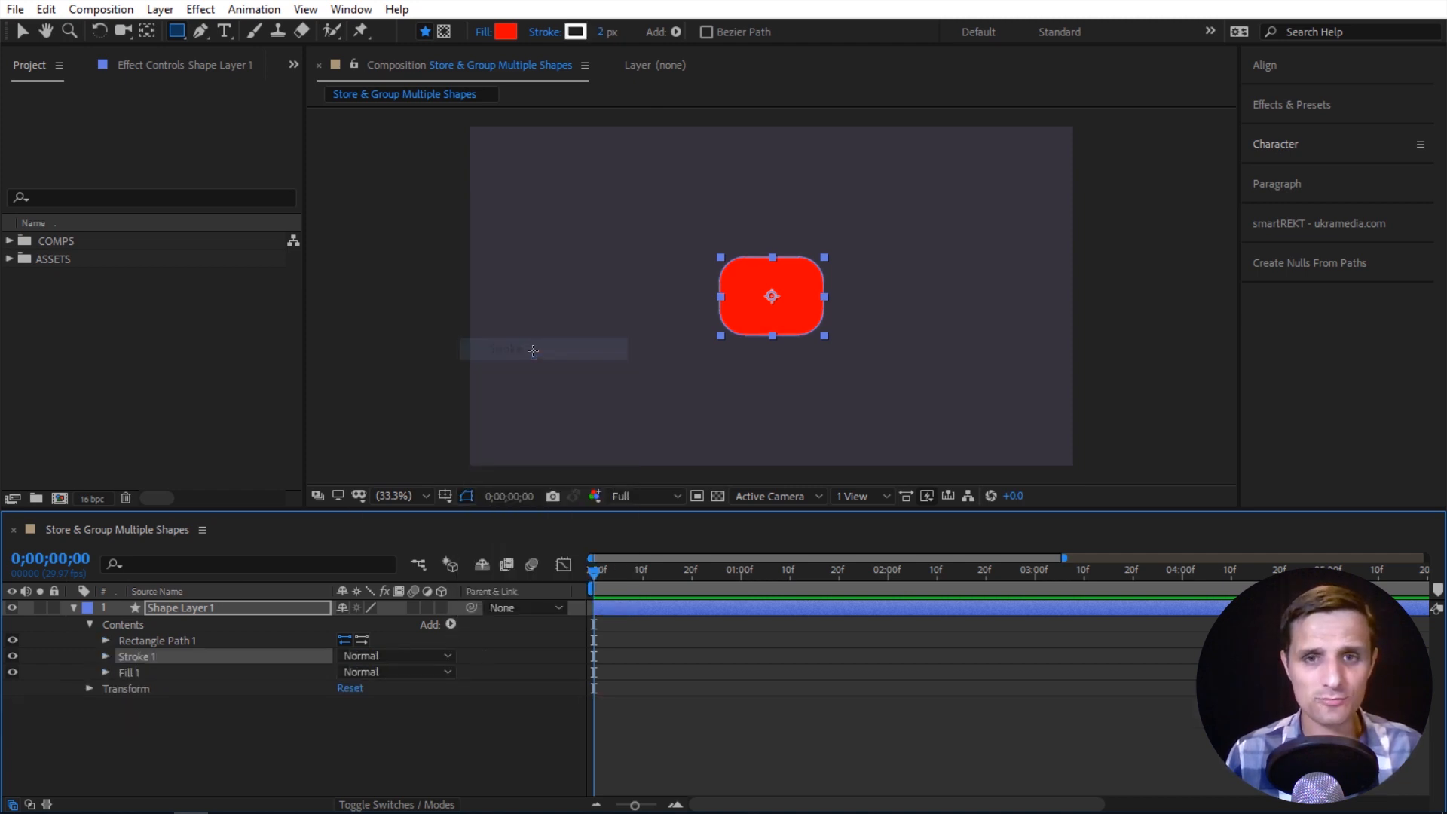
pyautogui.click(106, 656)
pyautogui.moveTo(347, 717)
pyautogui.mouseDown()
pyautogui.moveTo(411, 718)
pyautogui.moveTo(300, 715)
pyautogui.mouseUp()
pyautogui.click(106, 657)
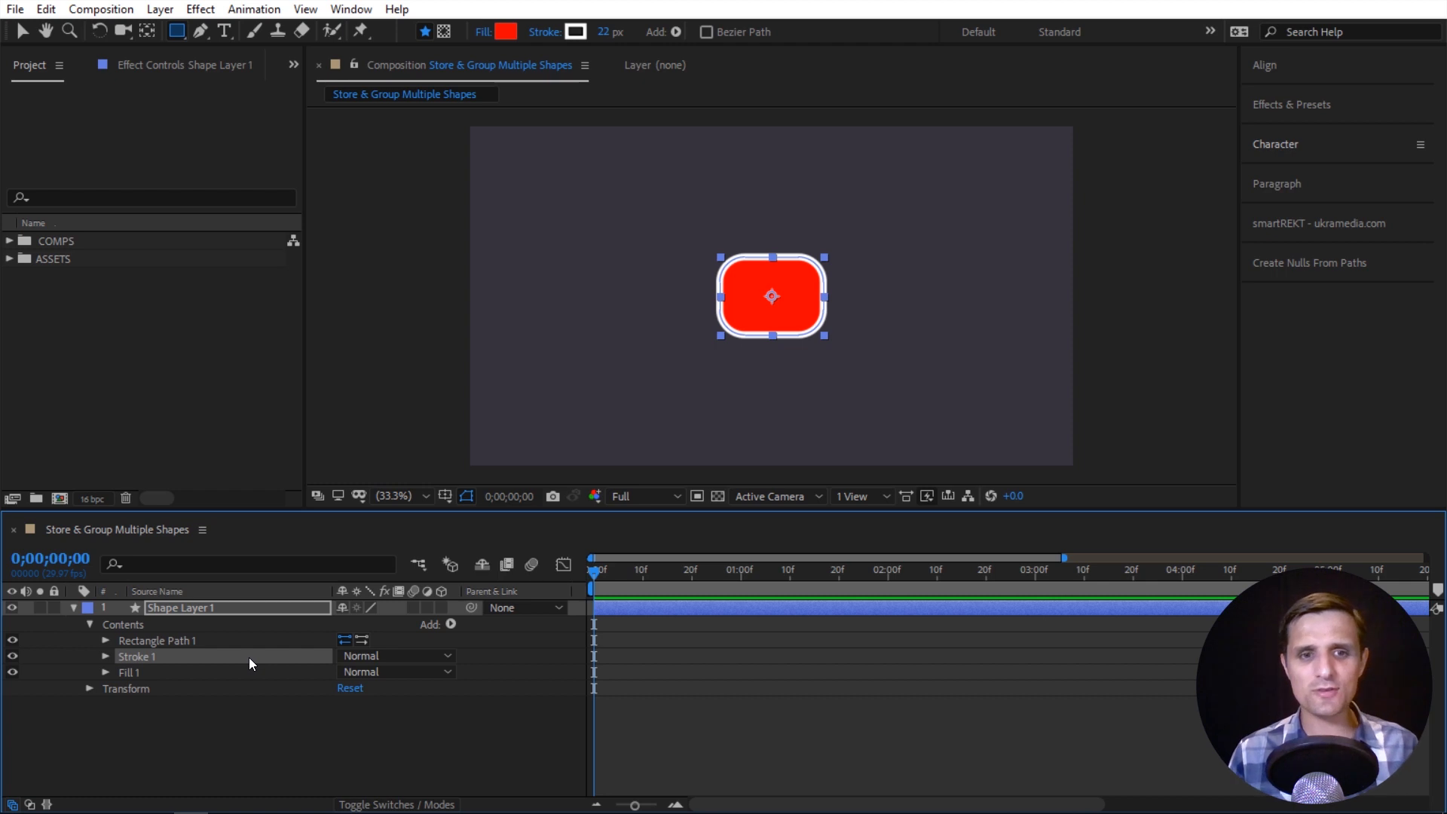
# Group the rectangle path, stroke and fill together within the shape layer's contents.
pyautogui.click(196, 640)
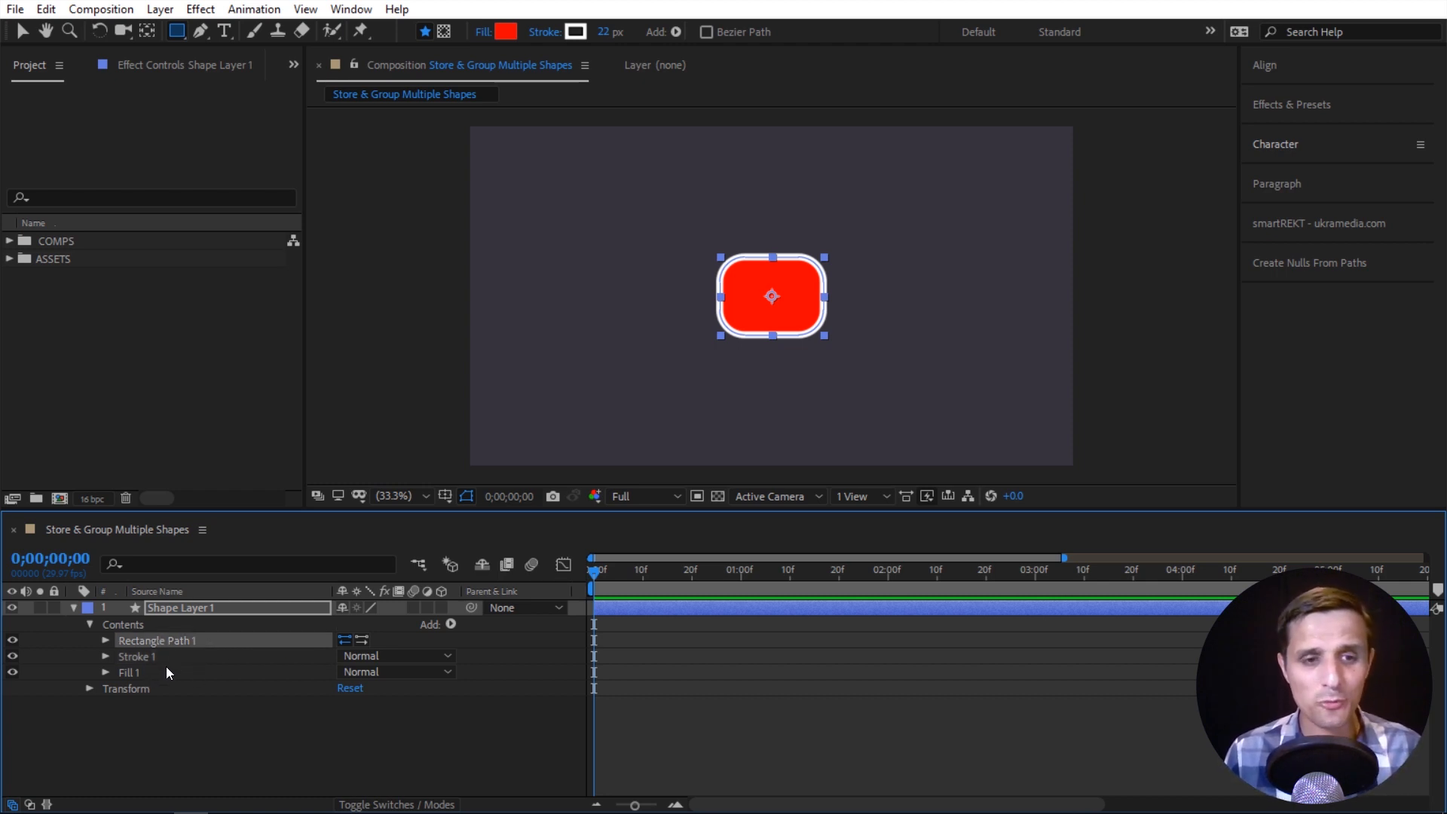
pyautogui.keyDown('shift'); pyautogui.click(154, 673); pyautogui.keyUp('shift')
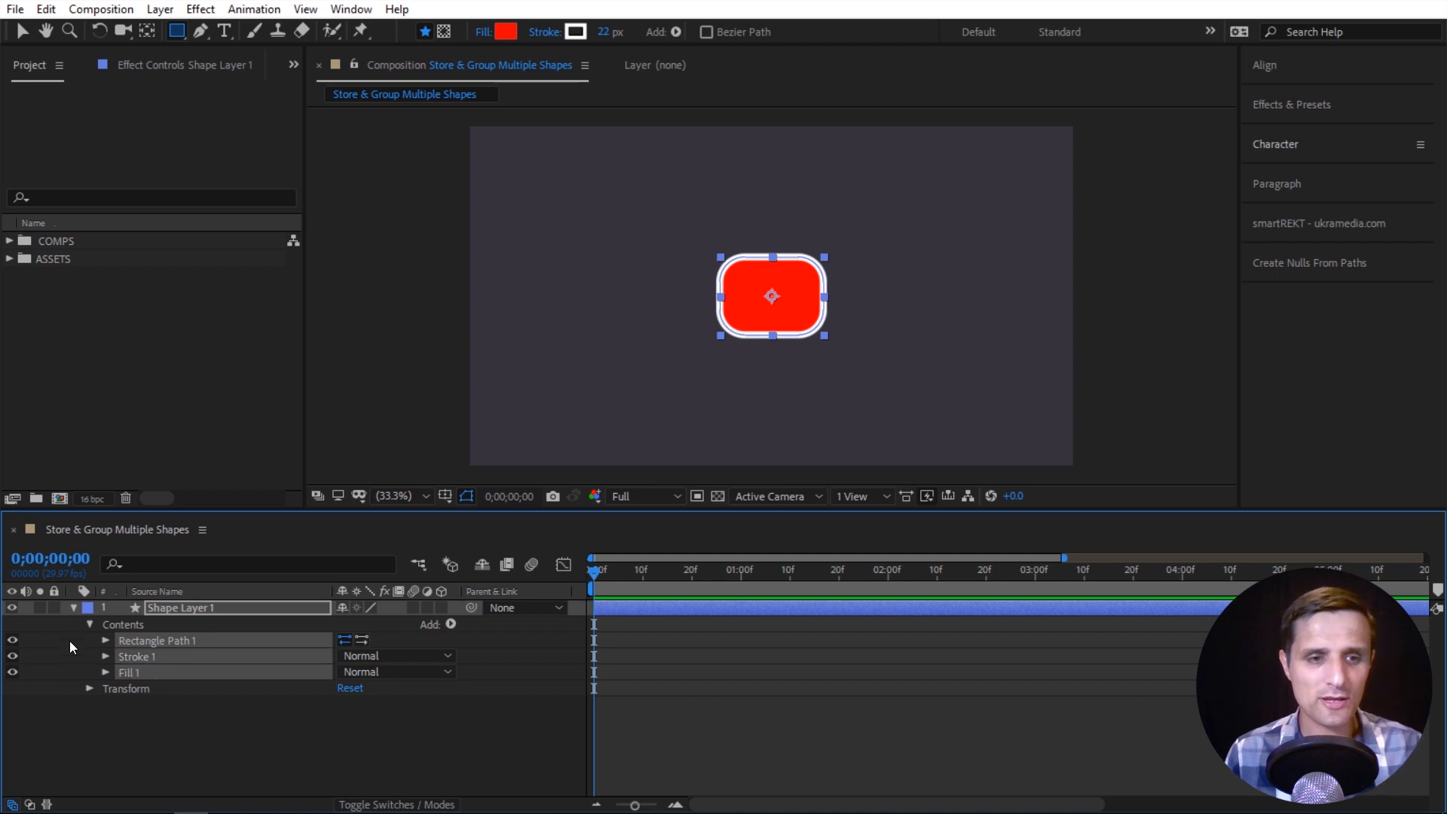
pyautogui.click(78, 646)
pyautogui.click(140, 642)
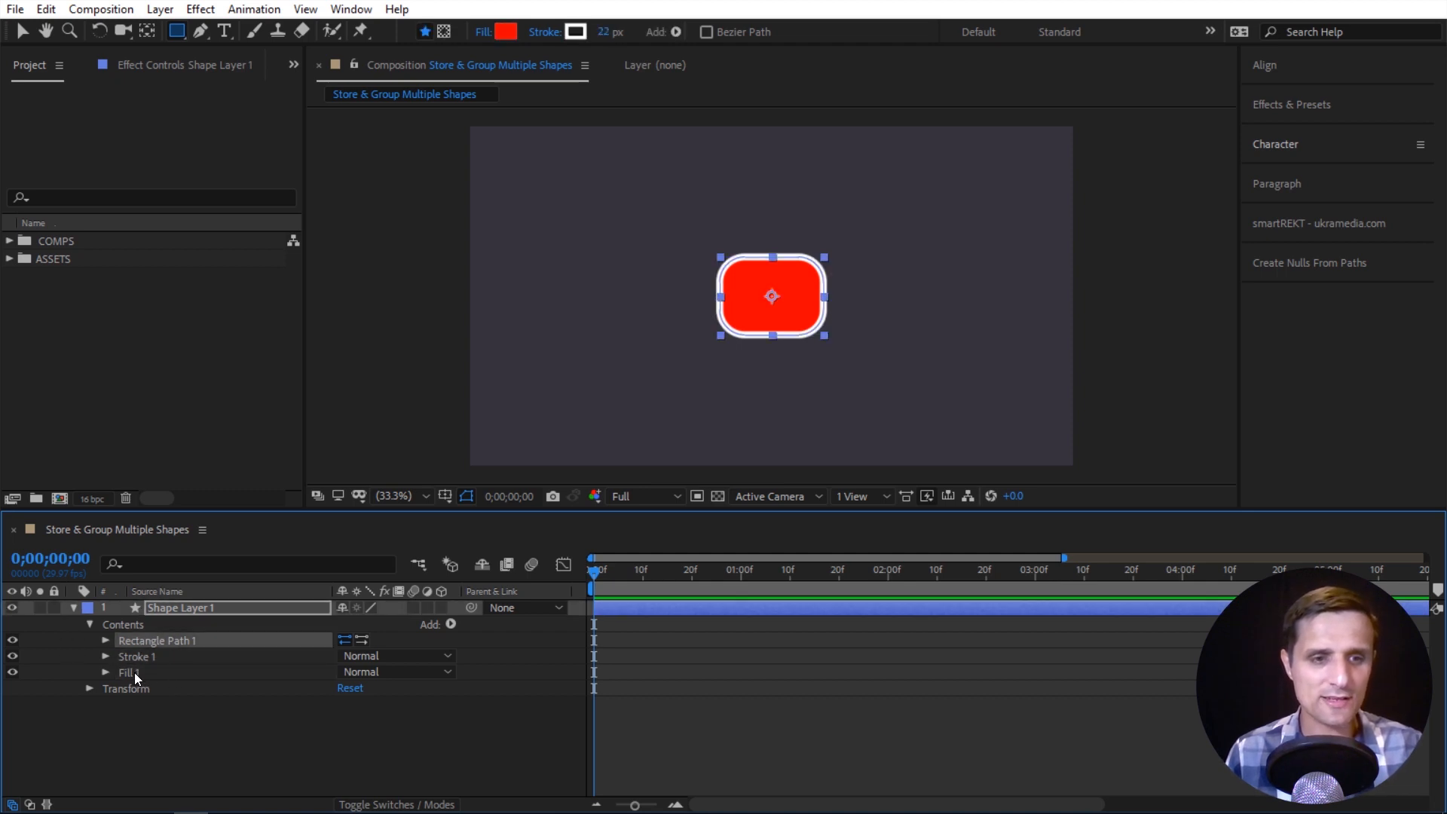
pyautogui.keyDown('shift'); pyautogui.click(134, 672); pyautogui.keyUp('shift')
pyautogui.hotkey('ctrl', 'g')
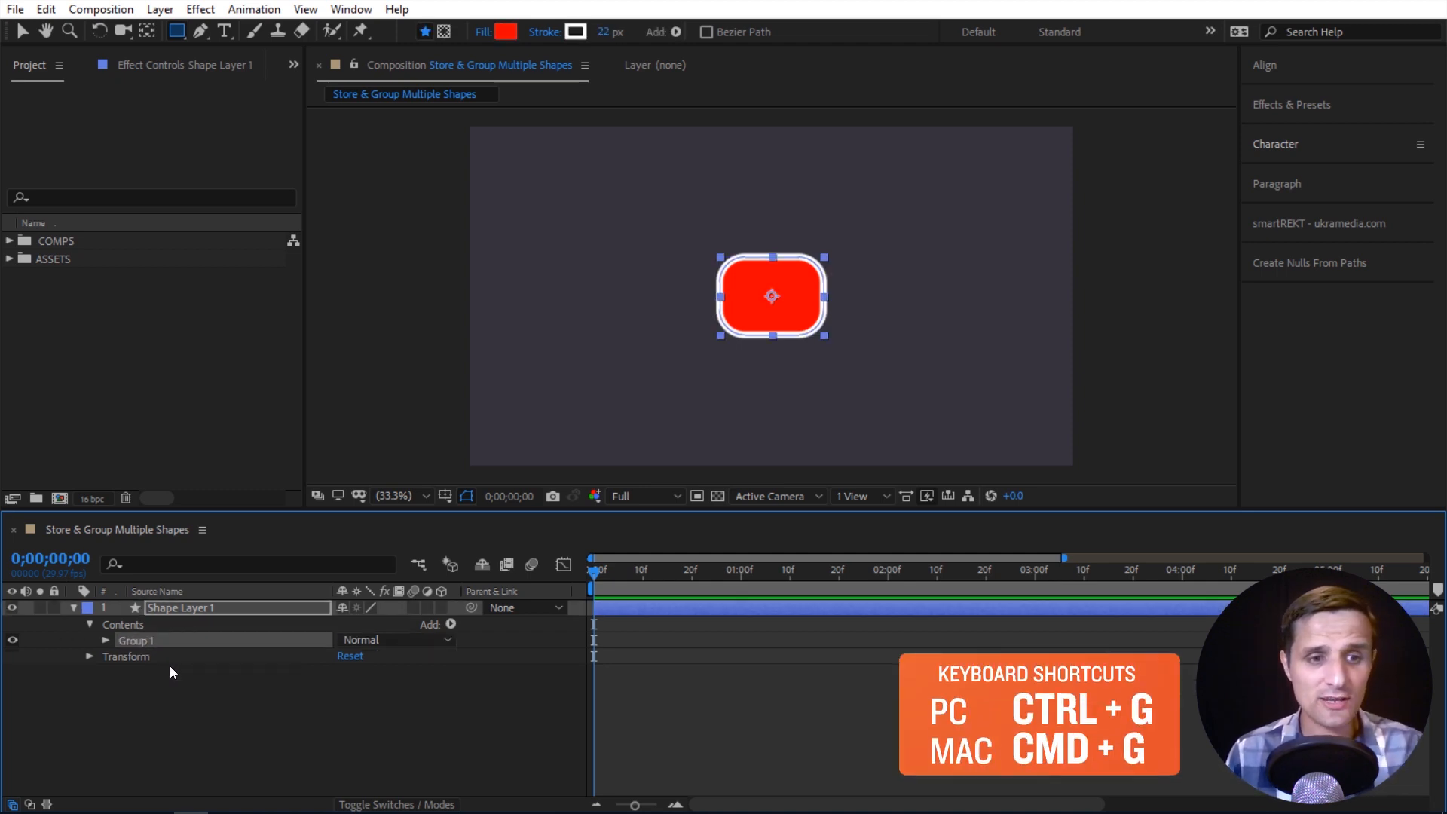
# Undo the last grouping and try adding an empty group to the shape layer's contents instead.
pyautogui.hotkey('ctrl', 'z')
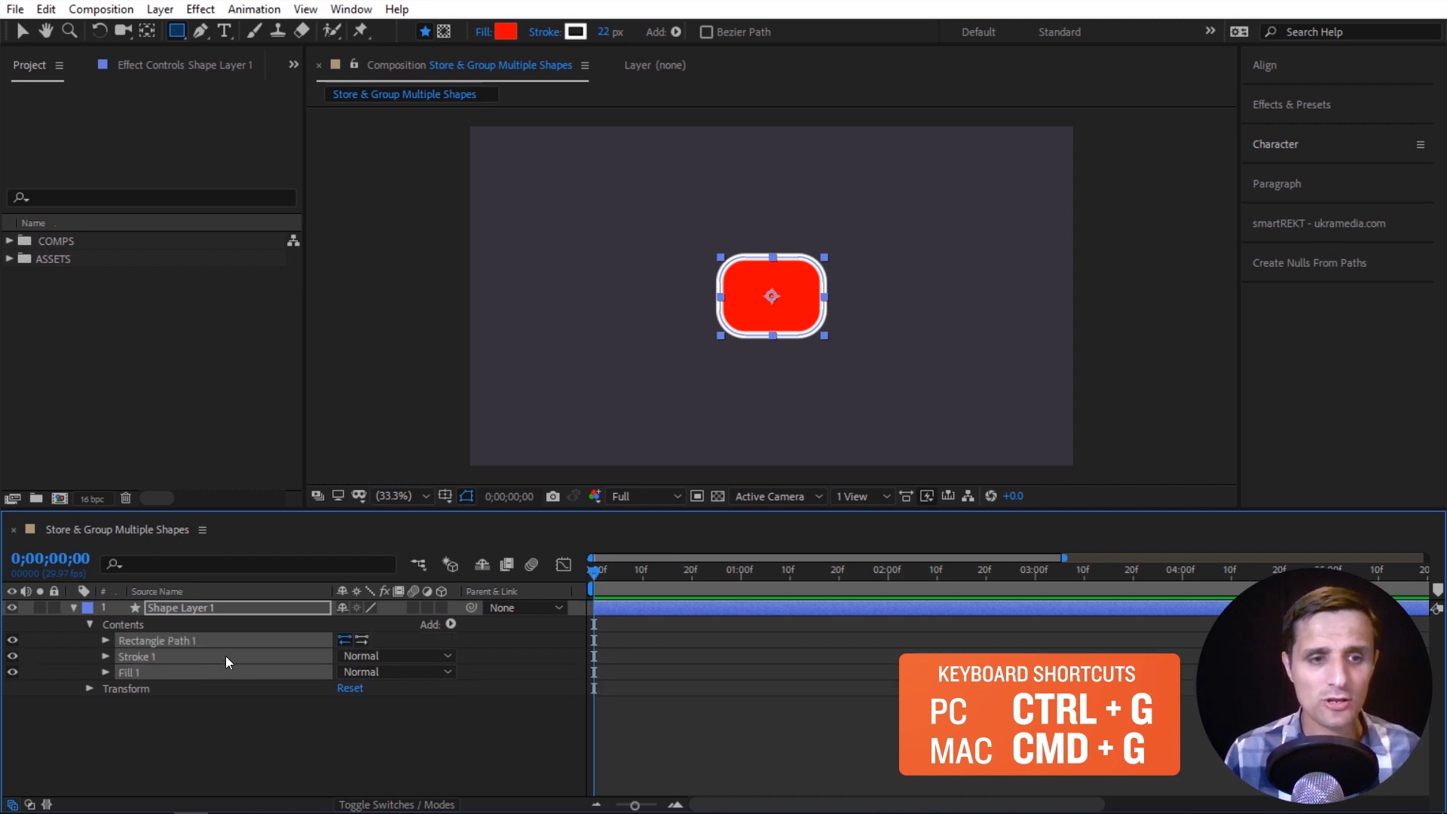
pyautogui.click(197, 630)
pyautogui.click(450, 624)
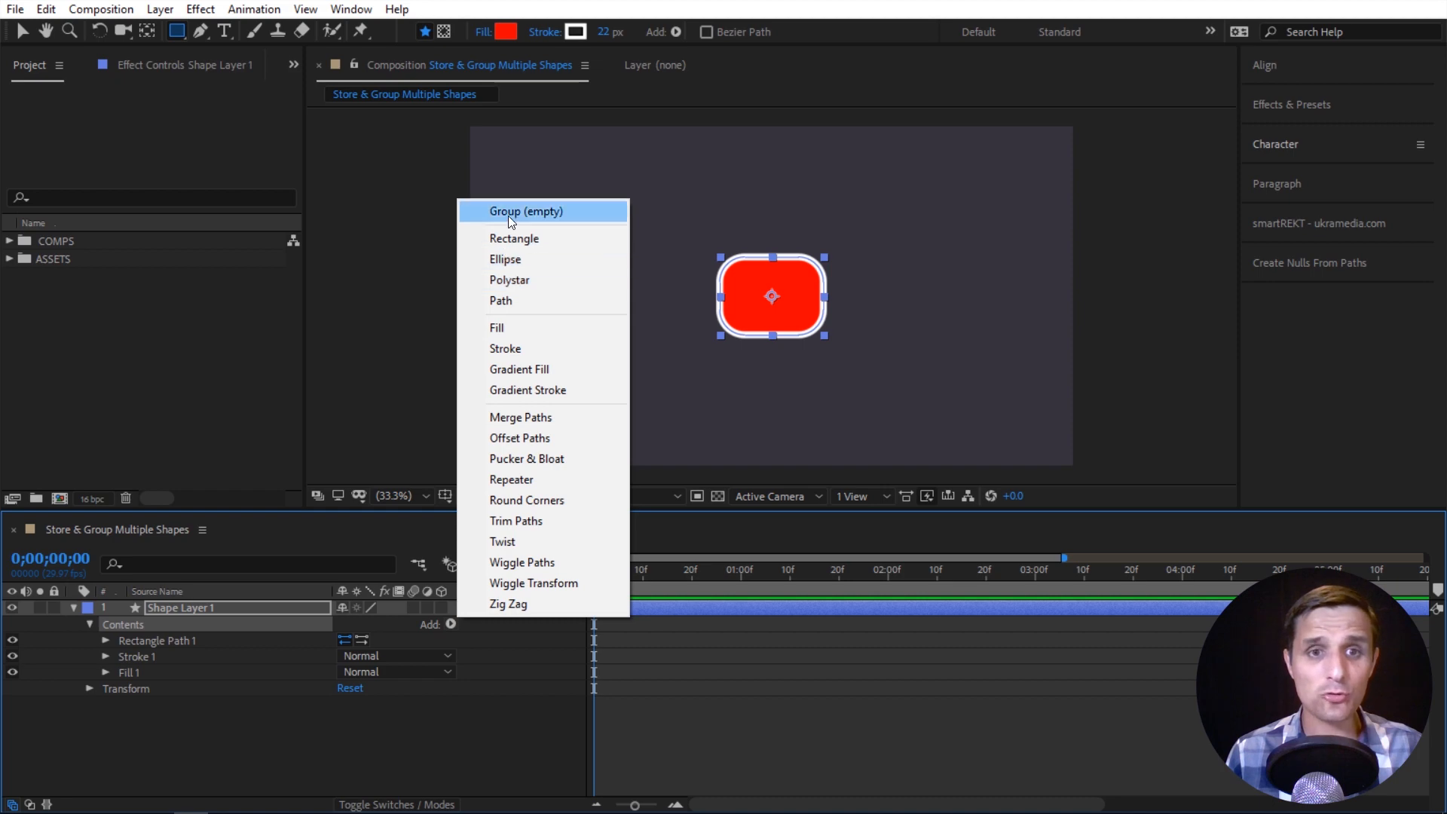
pyautogui.click(532, 214)
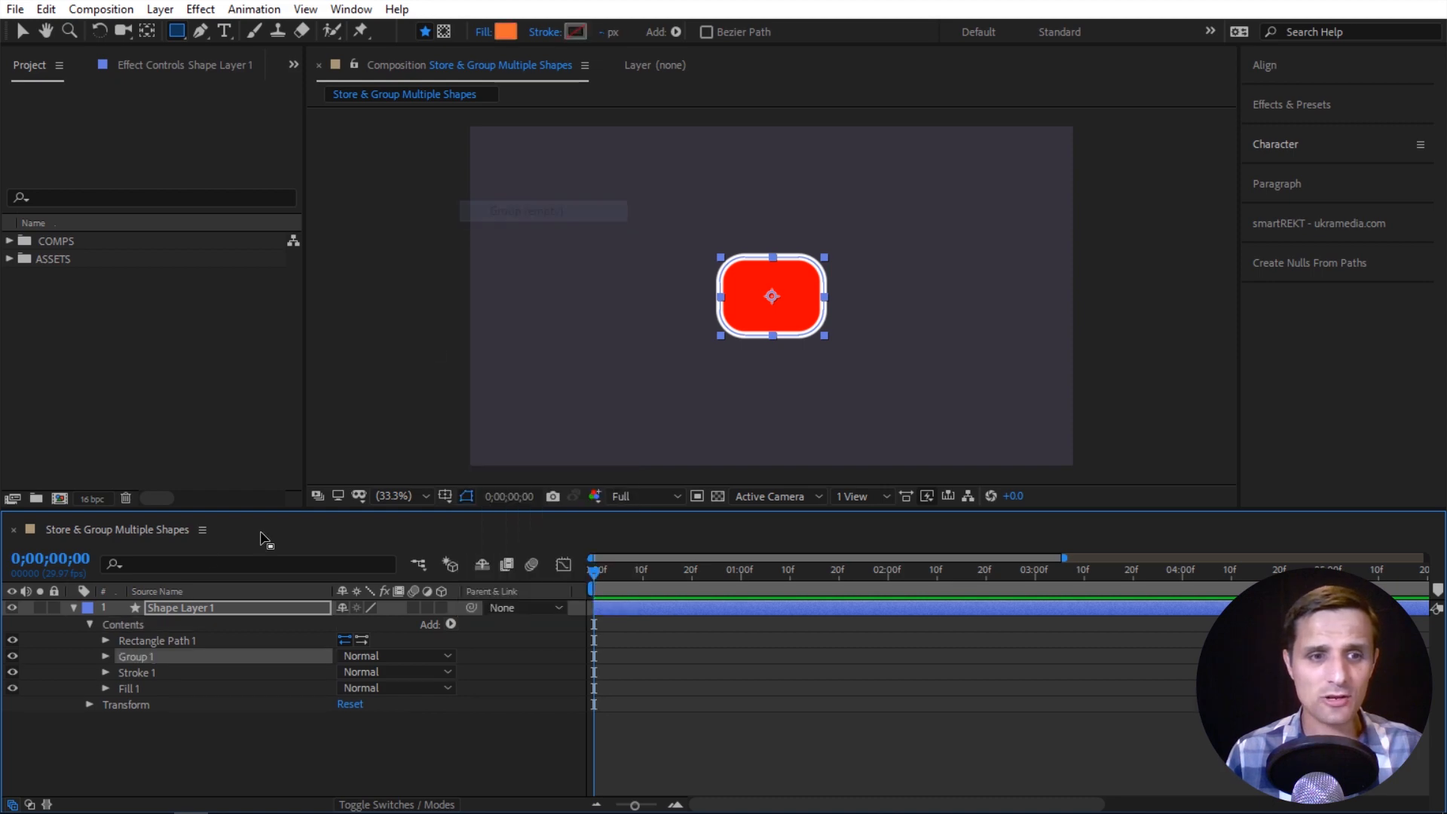
pyautogui.moveTo(93, 660)
pyautogui.mouseDown()
pyautogui.moveTo(143, 686)
pyautogui.moveTo(139, 639)
pyautogui.mouseUp()
# Rename the group holding the rectangle path, stroke and fill to Rectangle.
pyautogui.click(144, 640)
pyautogui.press('Return')
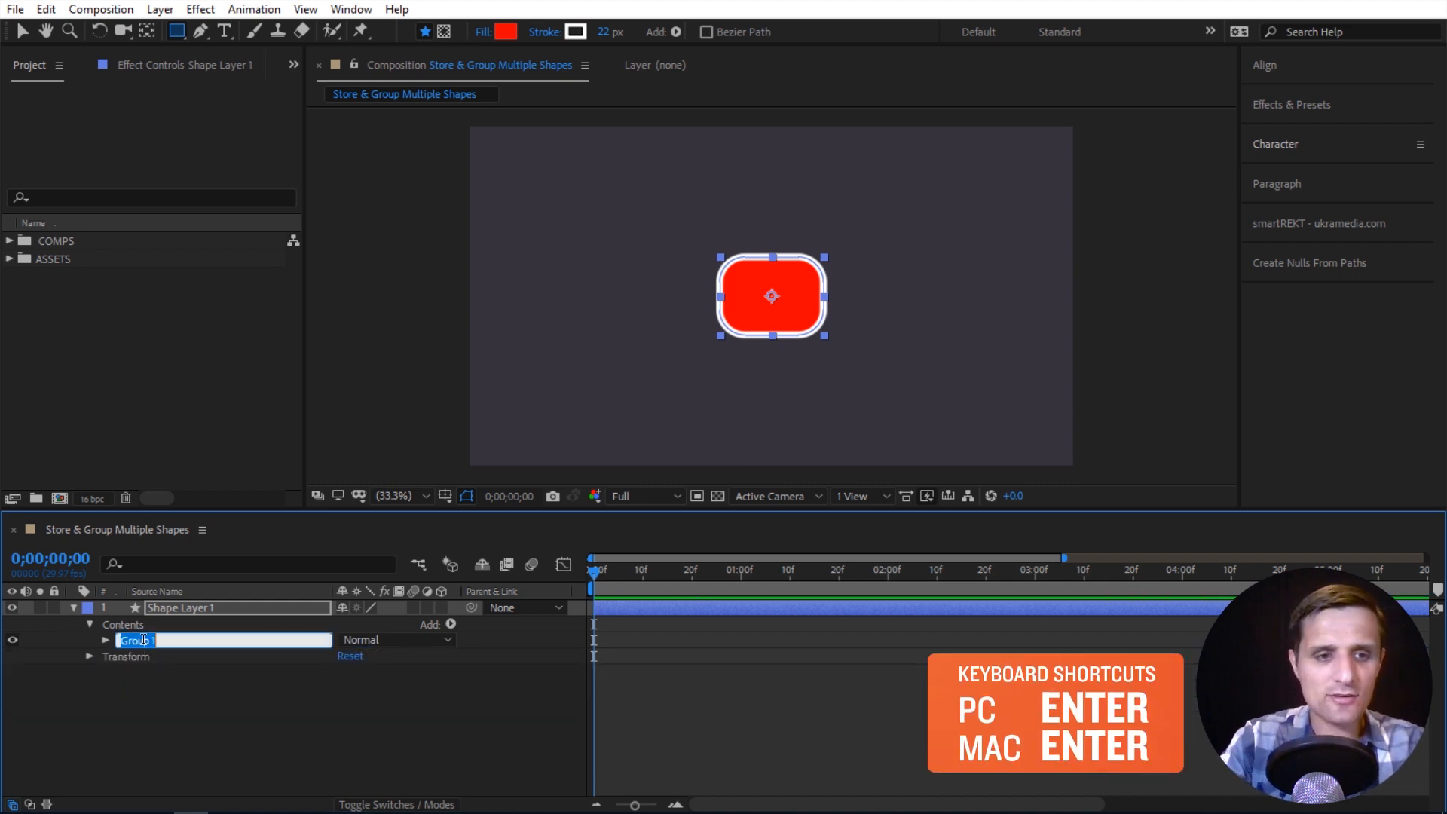
pyautogui.write('Rectangle')
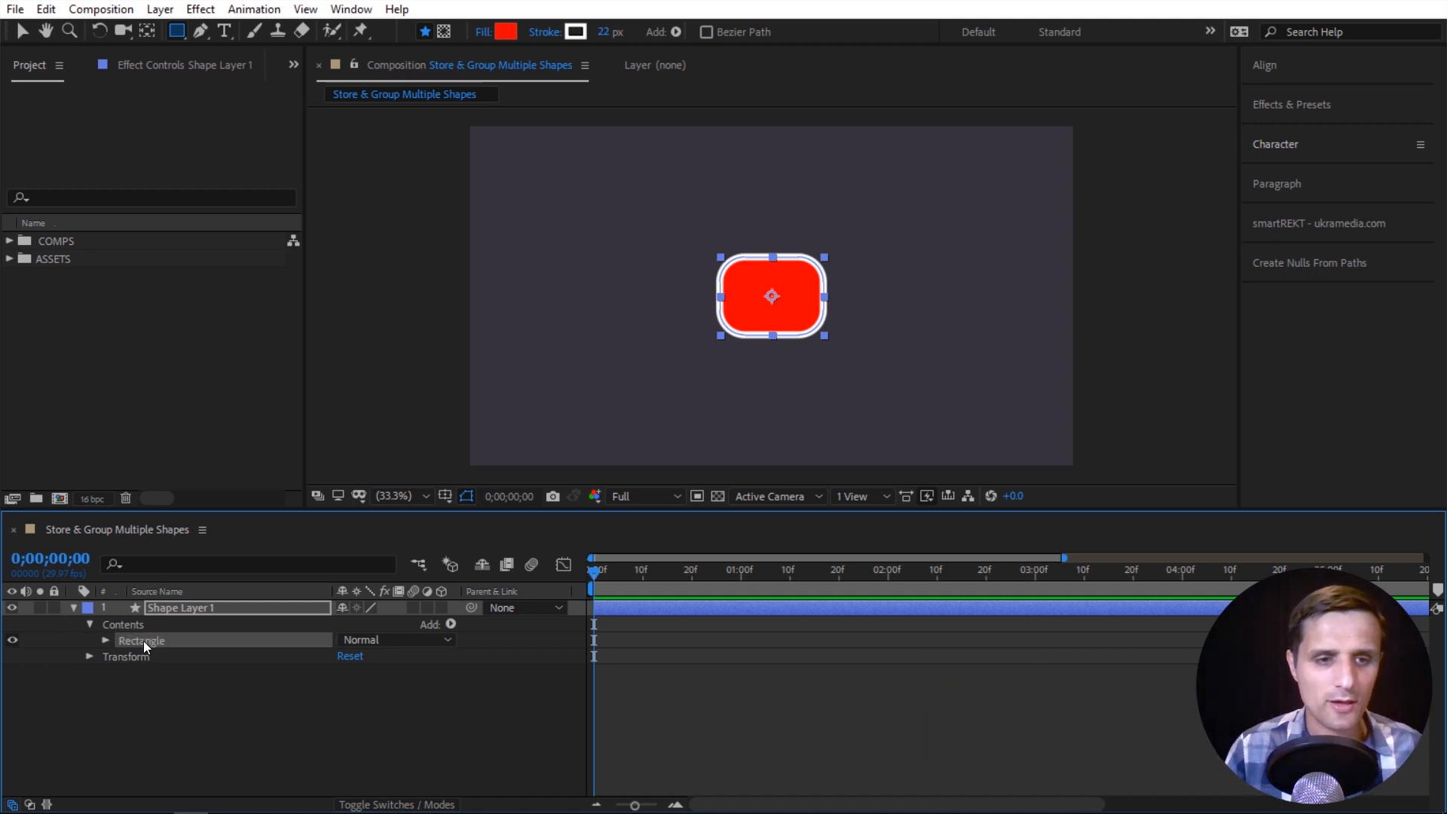
# Try drawing a rectangle in the composition's upper-left area with no layer selected, and undo it.
pyautogui.click(235, 683)
pyautogui.click(179, 33)
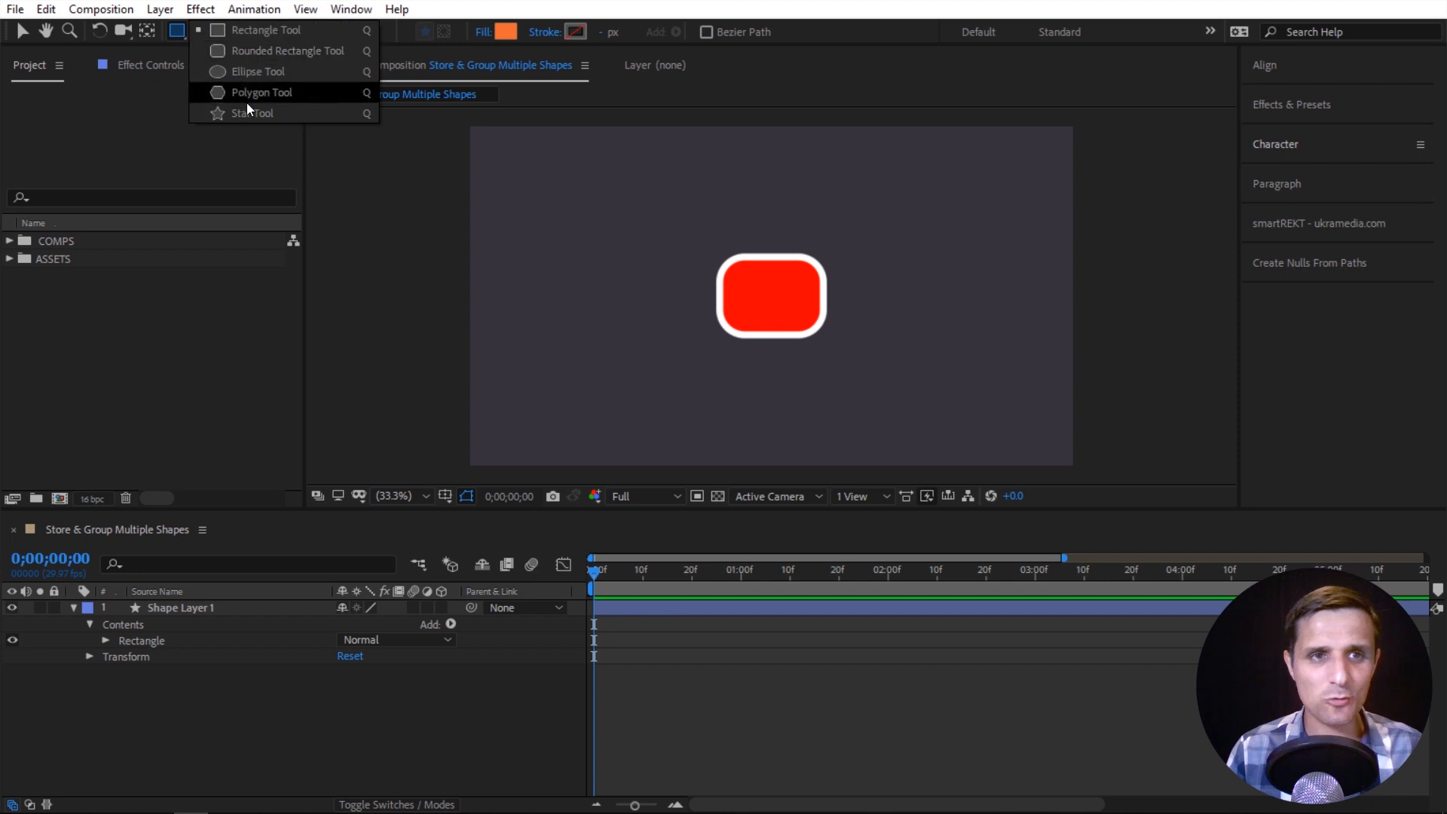
pyautogui.click(227, 51)
pyautogui.moveTo(499, 152); pyautogui.dragTo(617, 223)
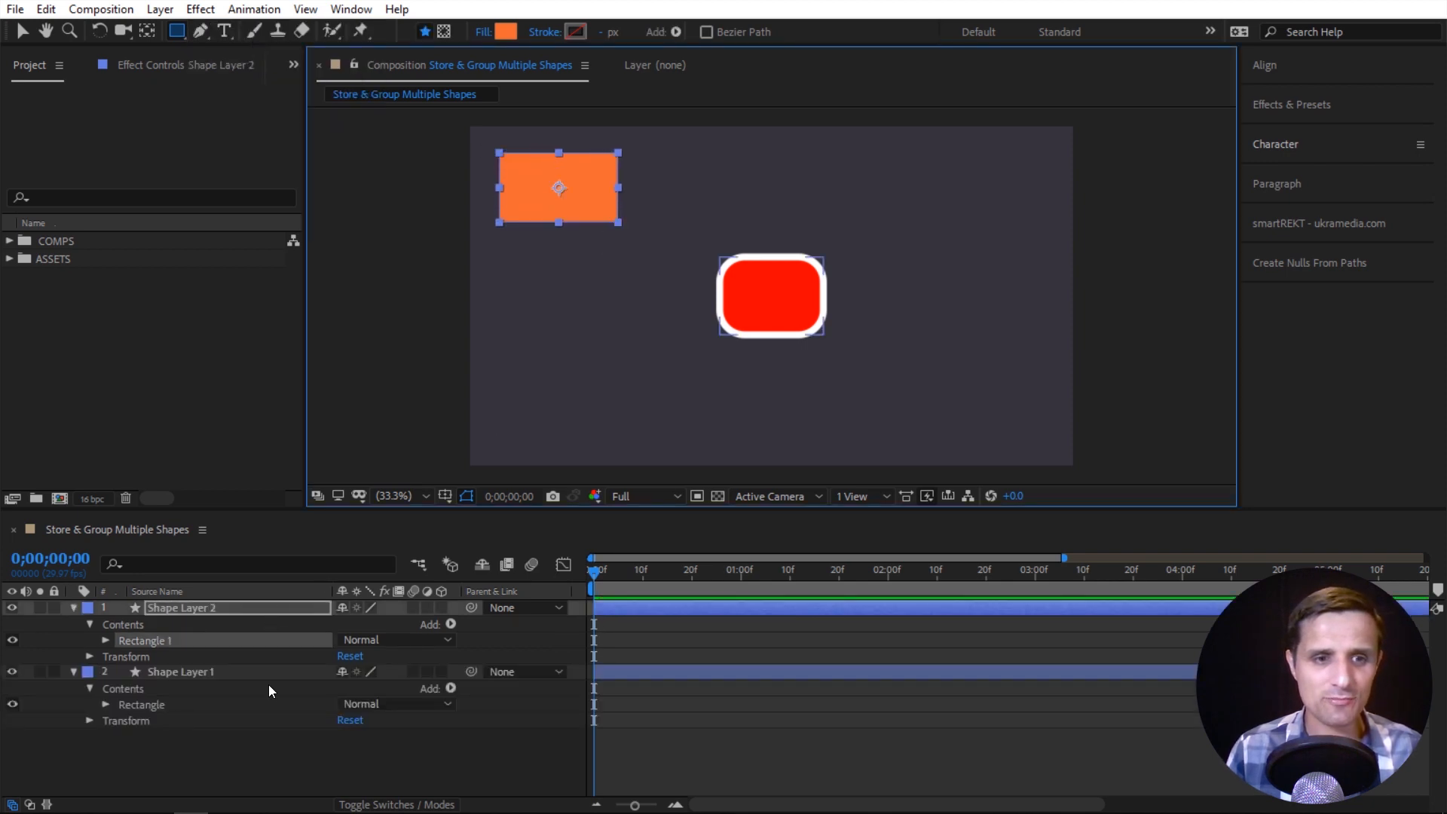
pyautogui.hotkey('ctrl', 'z')
# Draw a second rectangle in the composition's upper-left area inside Shape Layer 1.
pyautogui.click(210, 609)
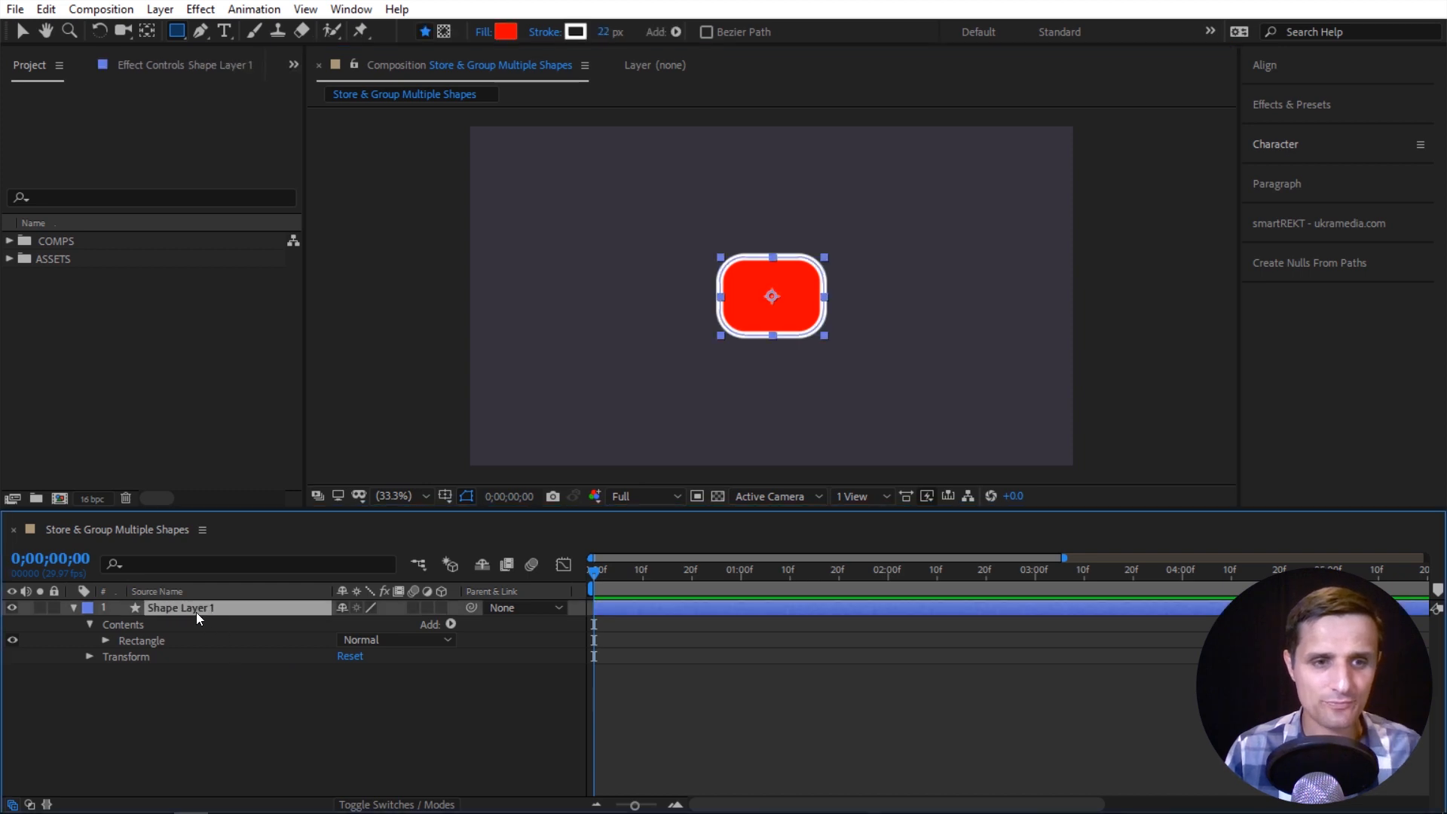
pyautogui.moveTo(497, 148); pyautogui.dragTo(625, 226)
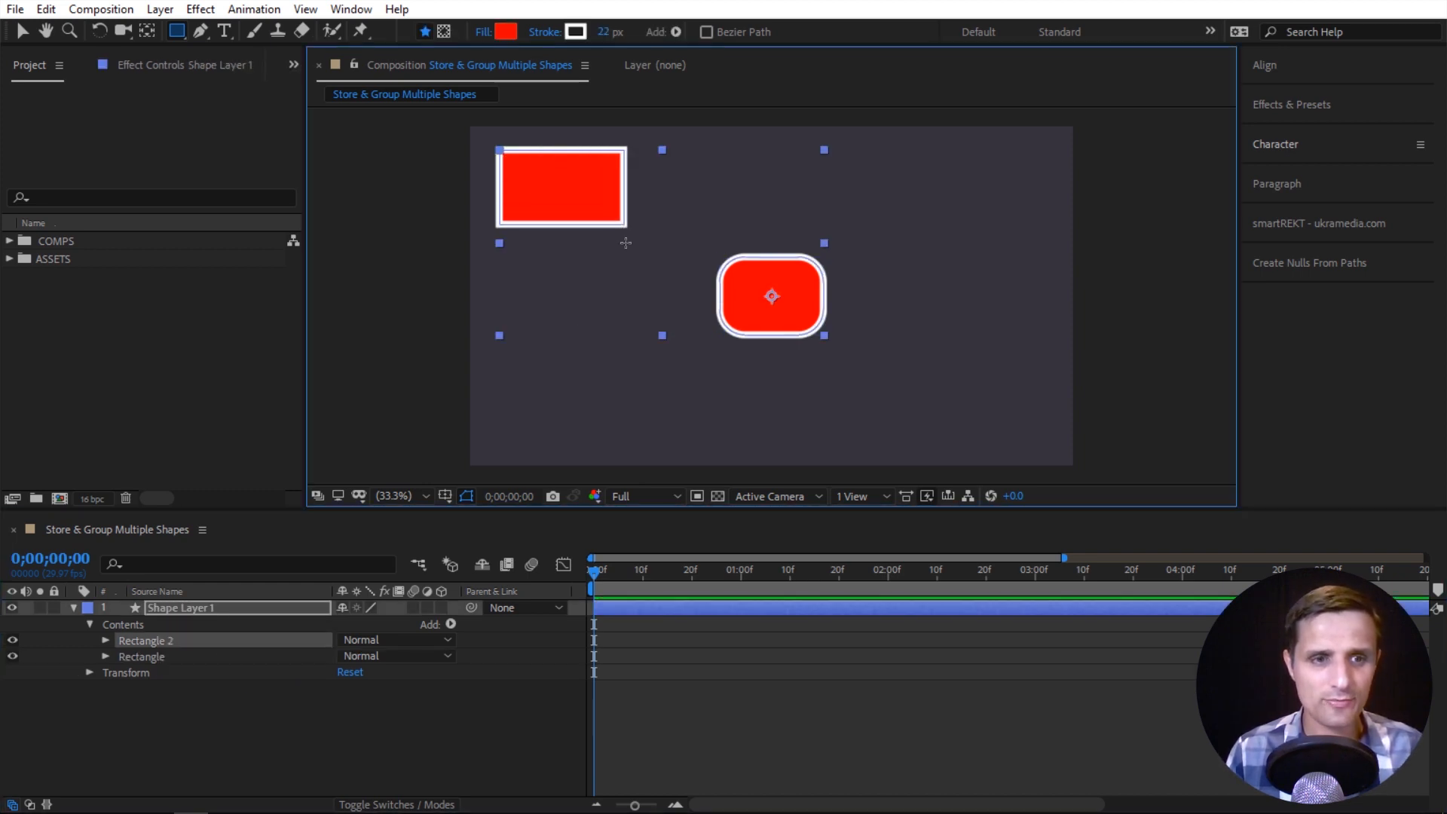
# Examine the path, stroke, fill and transform entries inside the Rectangle 2 and Rectangle groups.
pyautogui.click(105, 640)
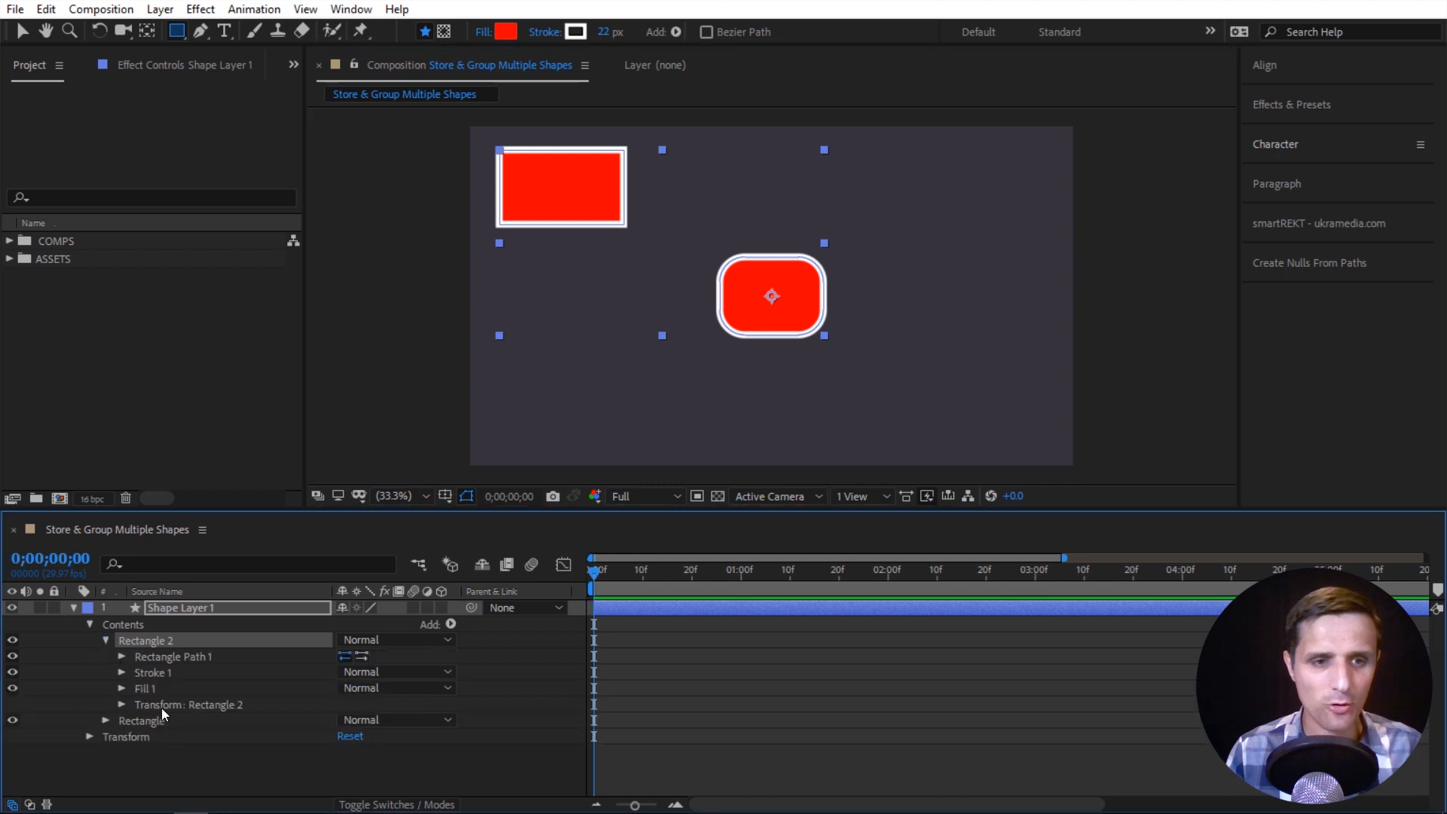
pyautogui.click(162, 661)
pyautogui.click(156, 675)
pyautogui.click(156, 691)
pyautogui.click(155, 706)
pyautogui.click(105, 640)
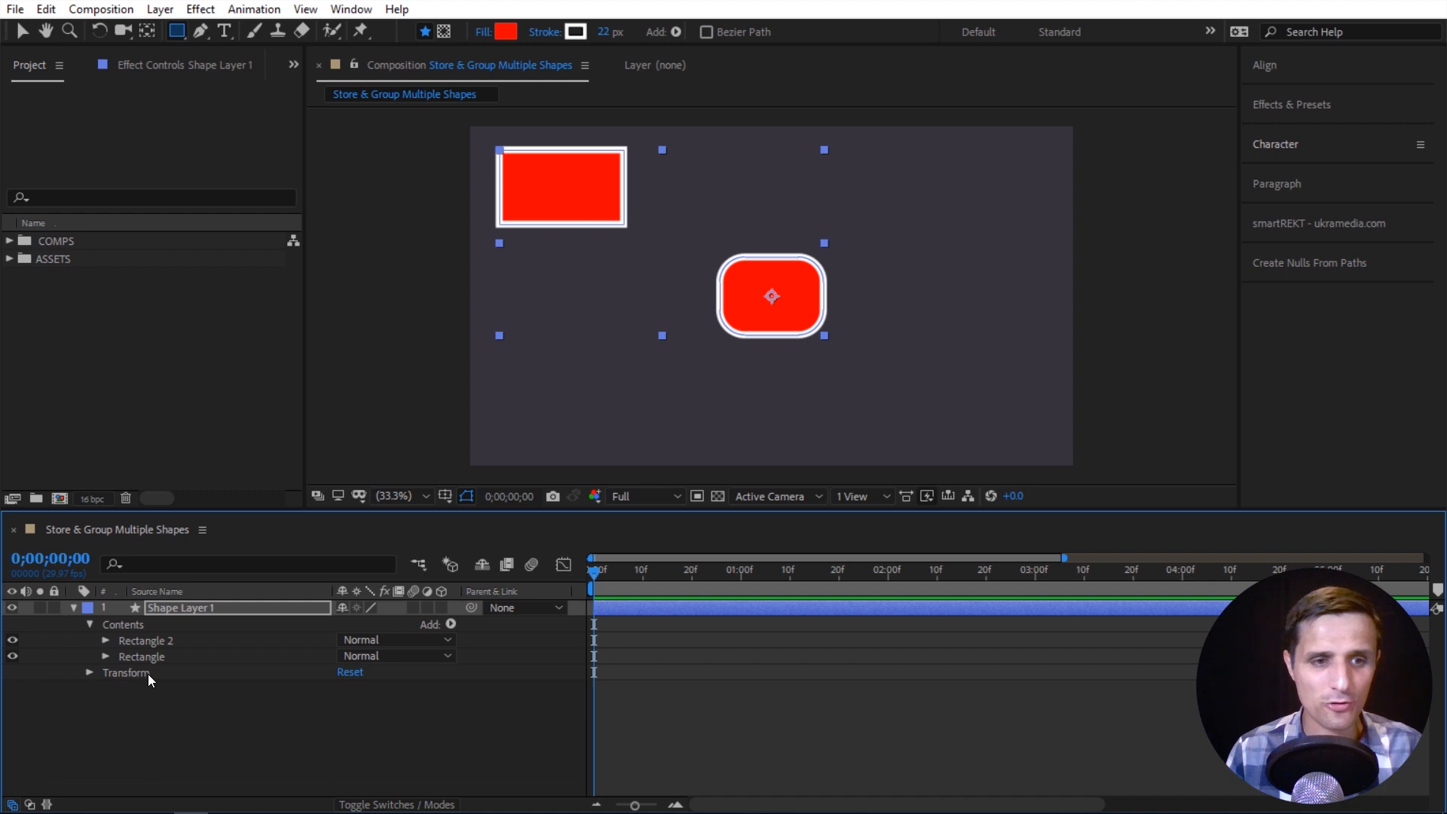
pyautogui.click(144, 659)
pyautogui.click(106, 657)
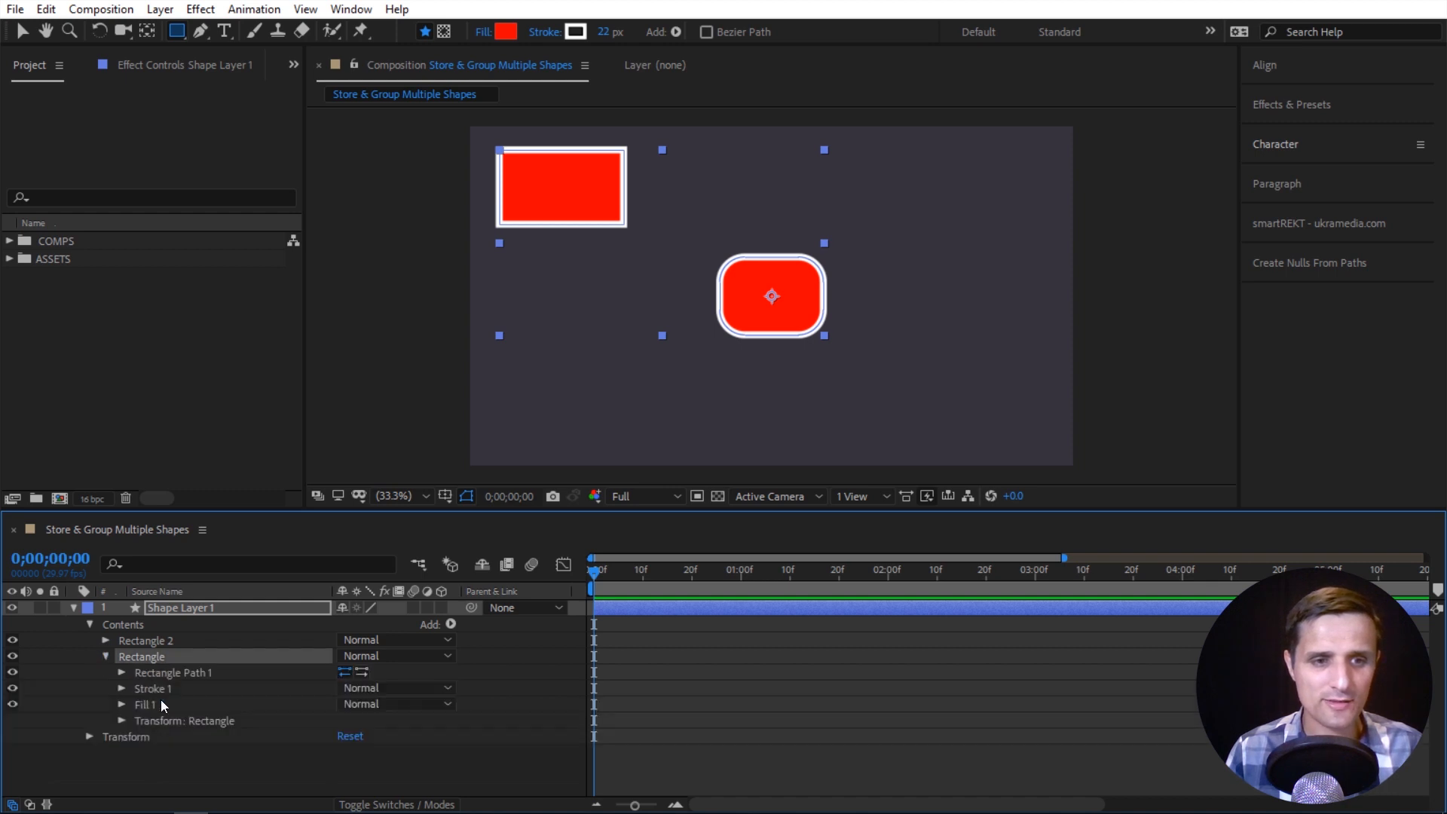
pyautogui.click(105, 641)
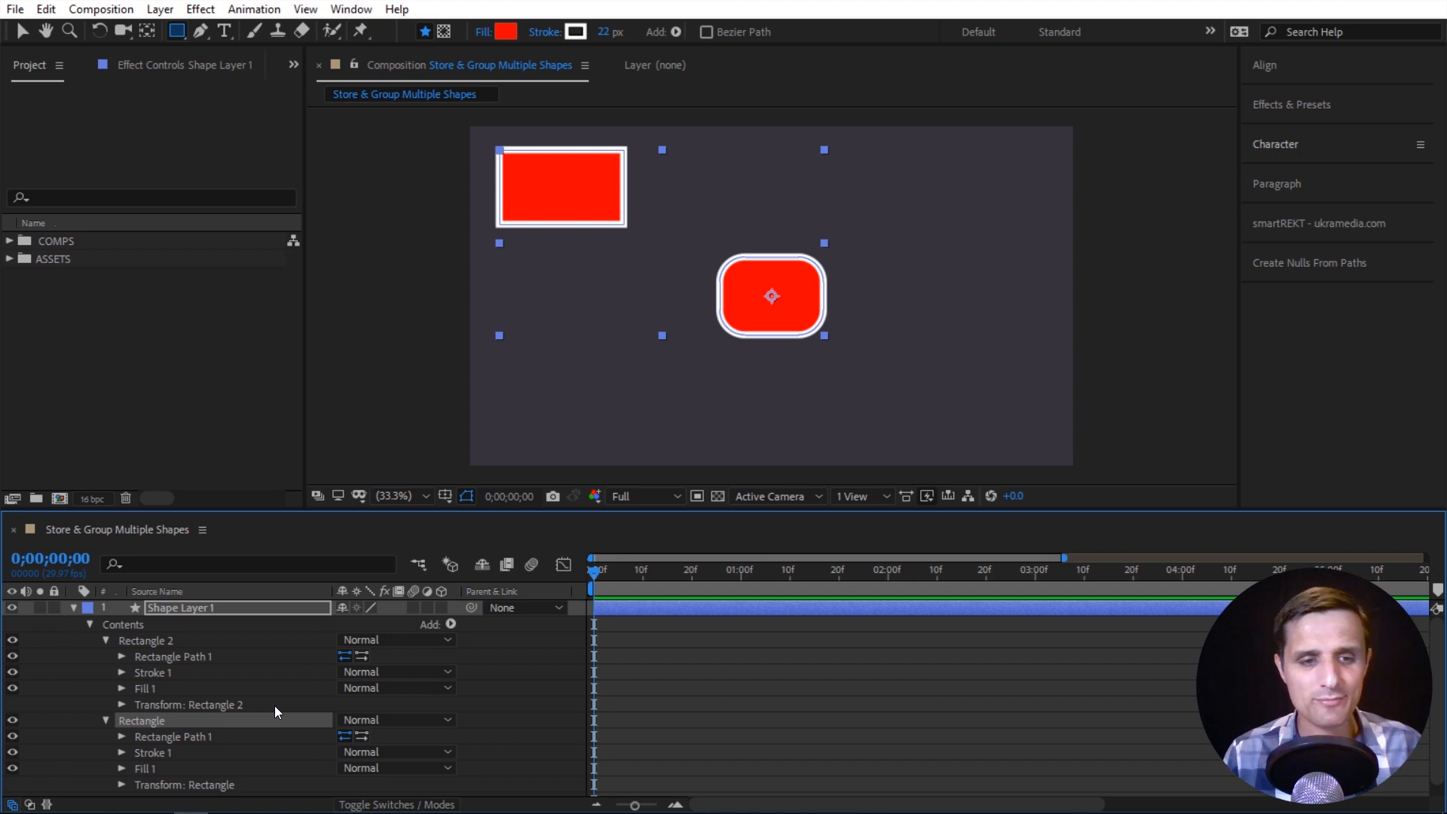
pyautogui.click(450, 624)
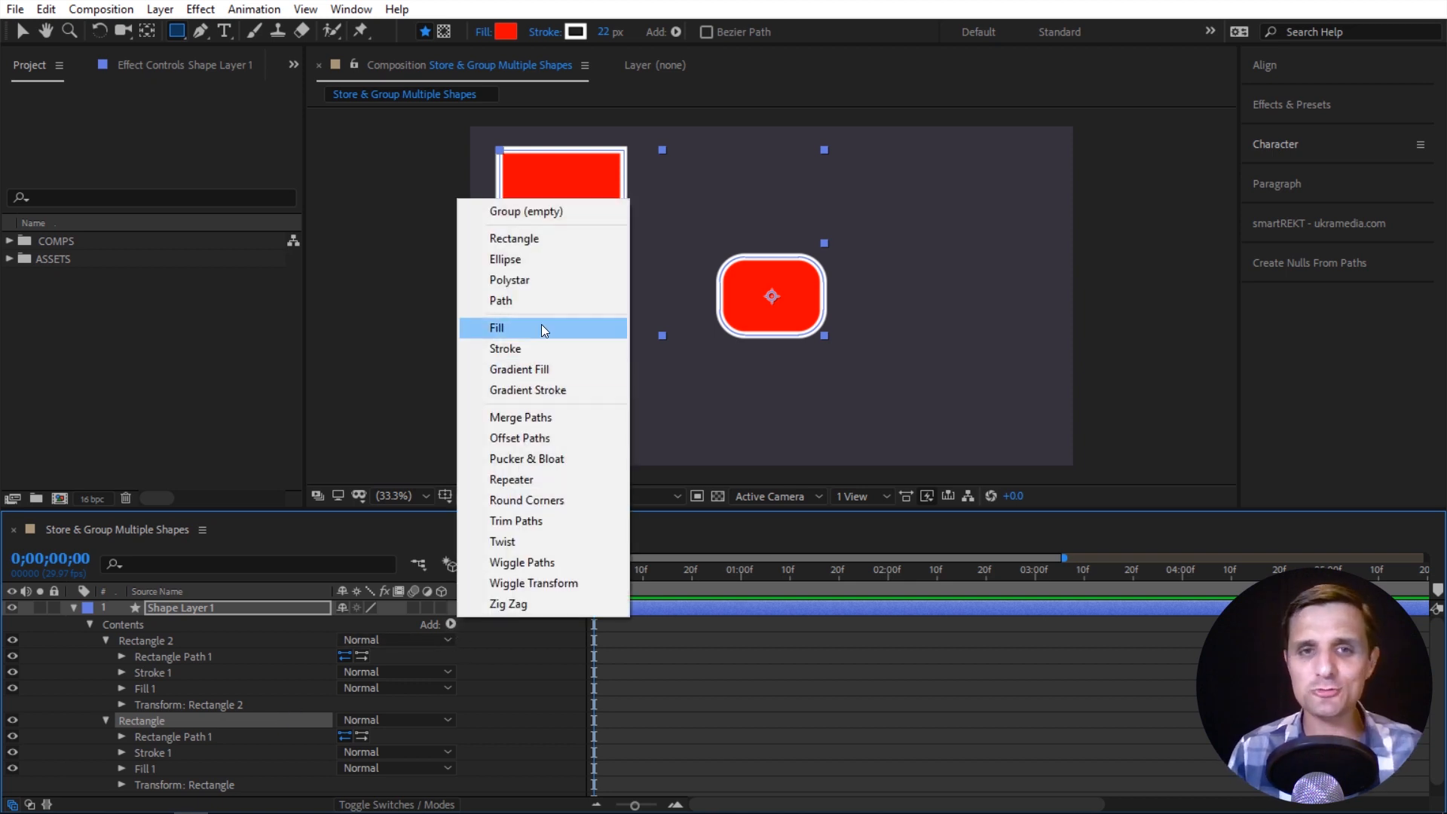
pyautogui.click(160, 756)
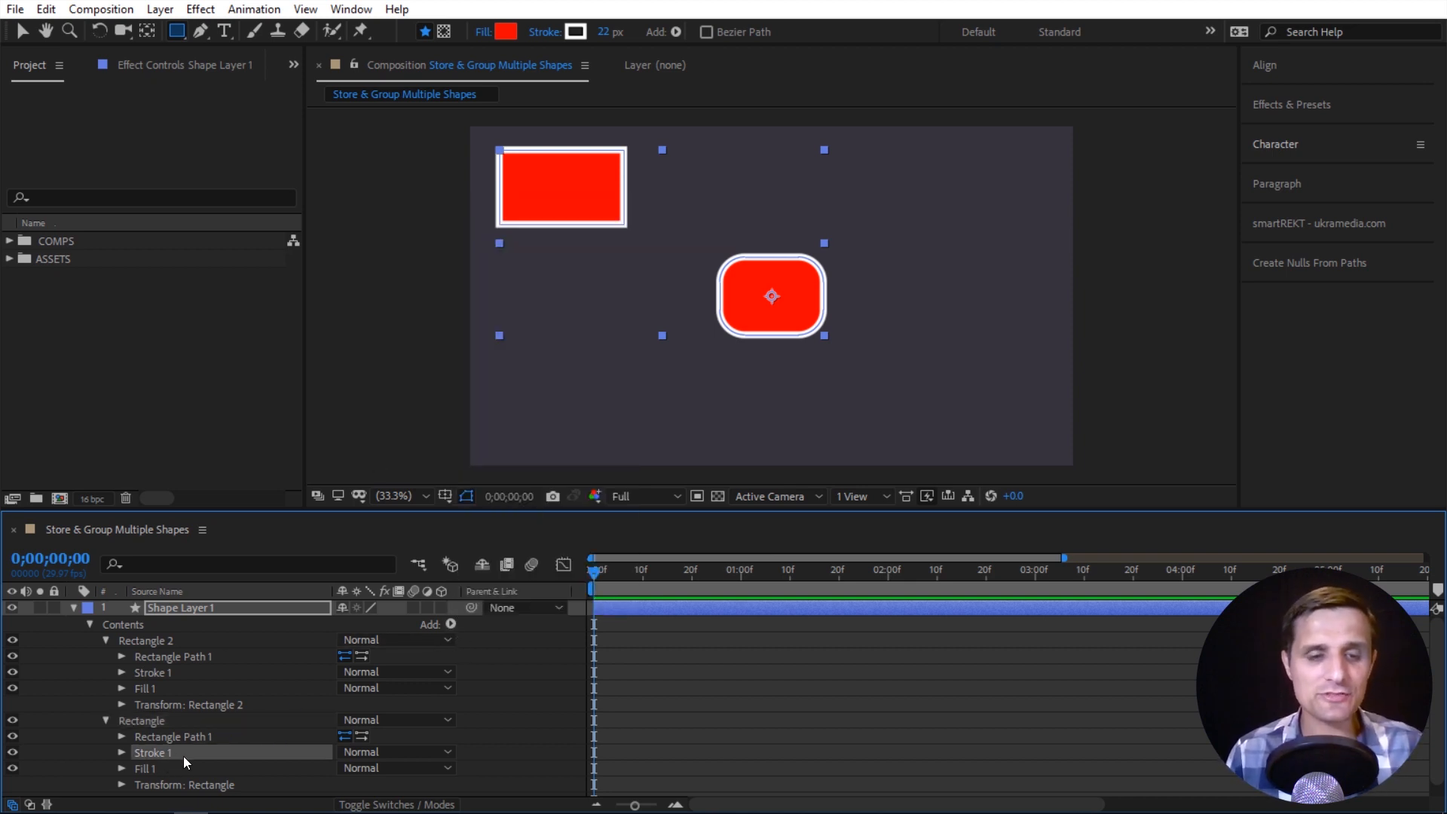
pyautogui.click(104, 720)
pyautogui.click(104, 641)
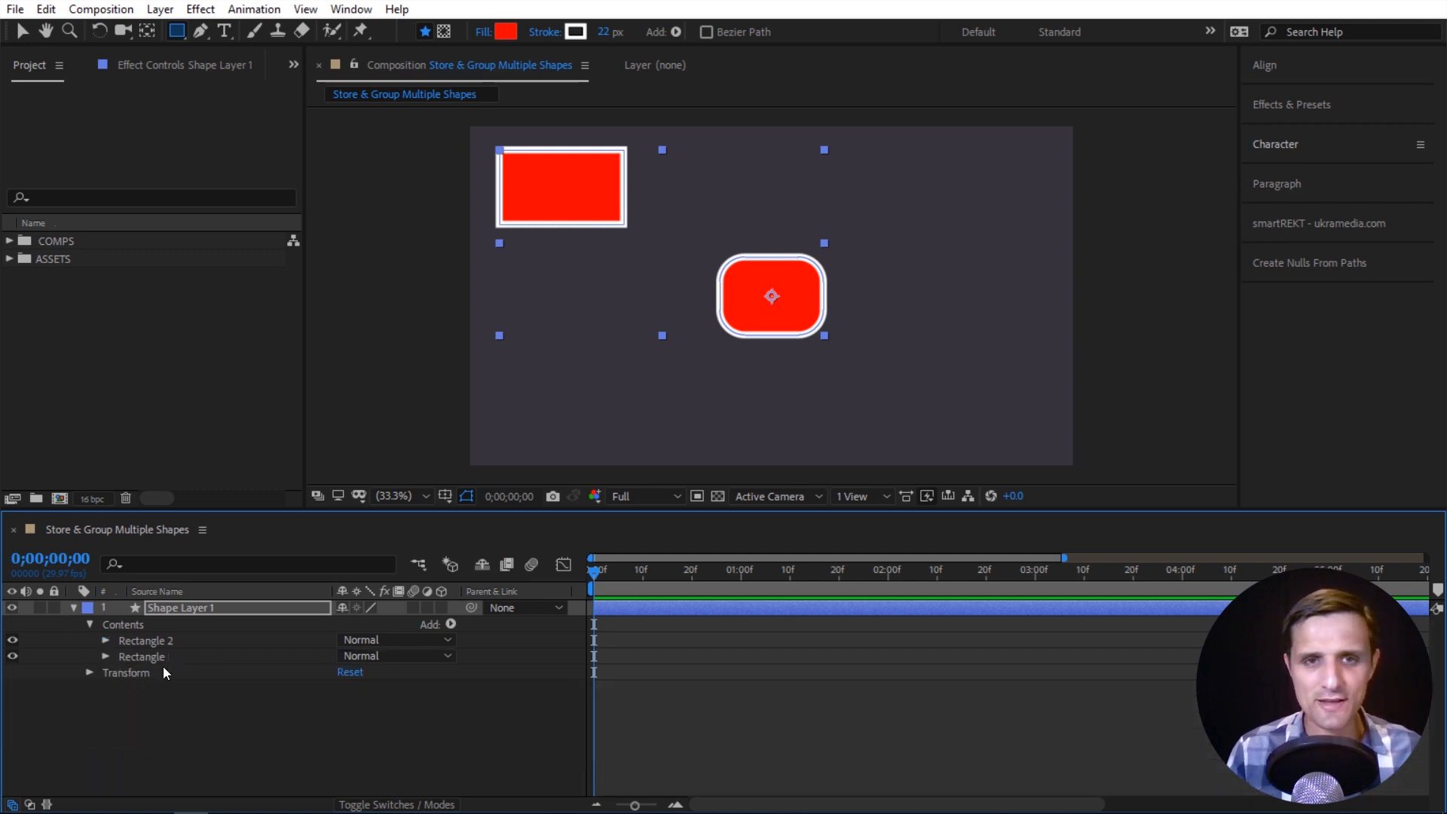
# Move the rounded rectangle up beside the square-cornered one, aligned roughly along their upper edges.
pyautogui.press('v')
pyautogui.doubleClick(766, 309)
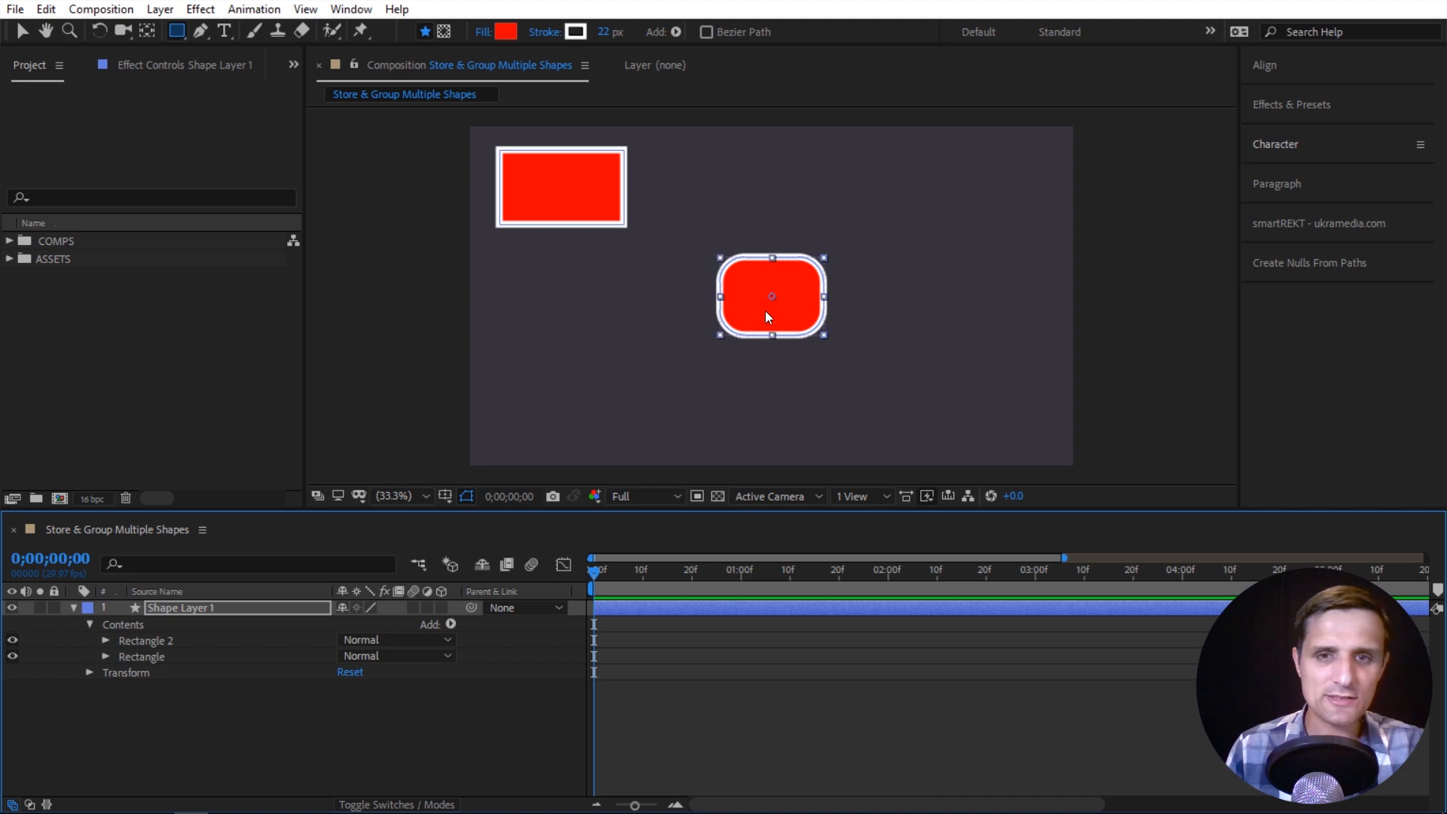
pyautogui.moveTo(766, 309); pyautogui.dragTo(706, 201)
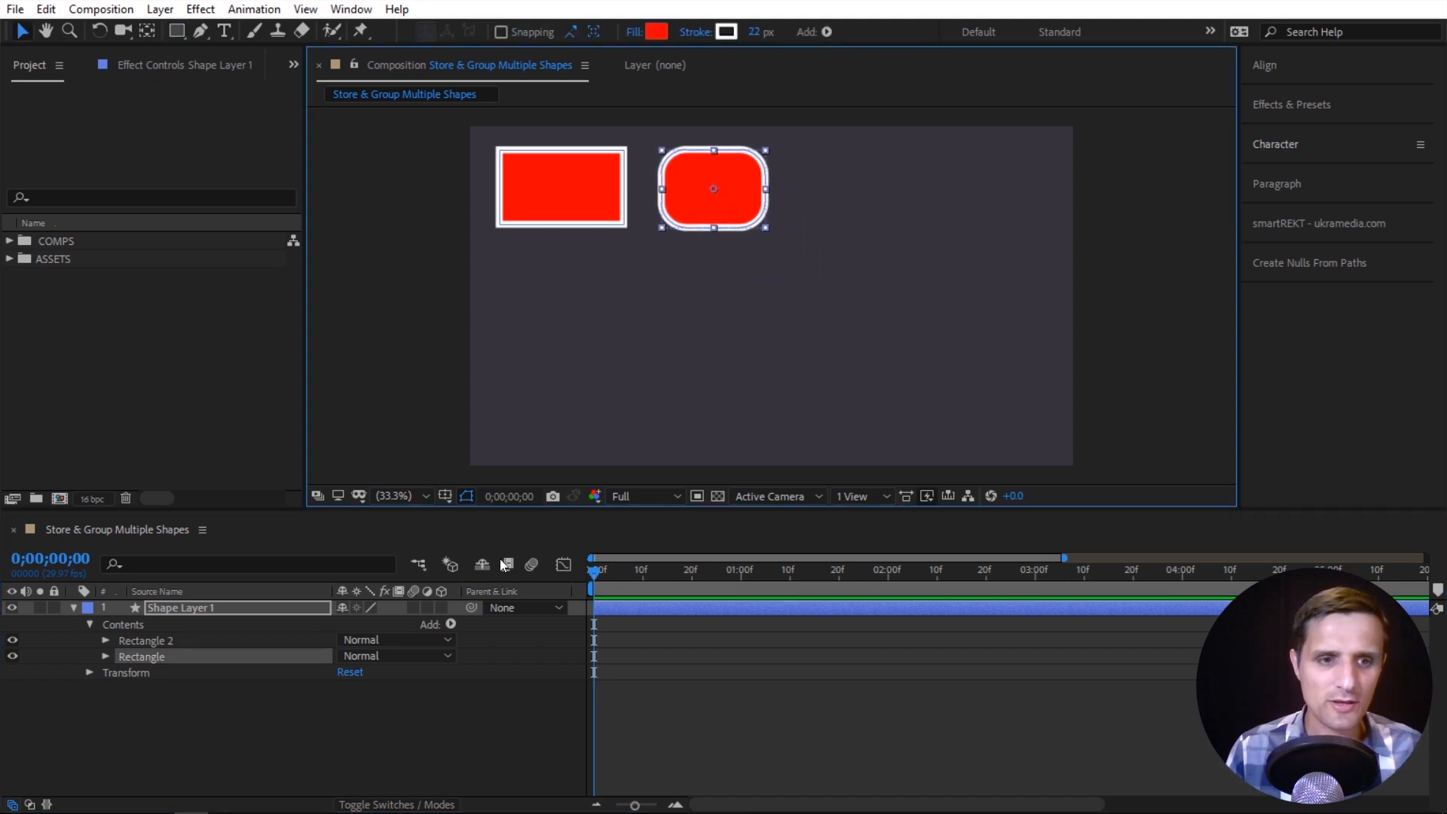
# Compare selecting the whole shape layer with selecting the Rectangle and Rectangle 2 groups individually.
pyautogui.click(165, 657)
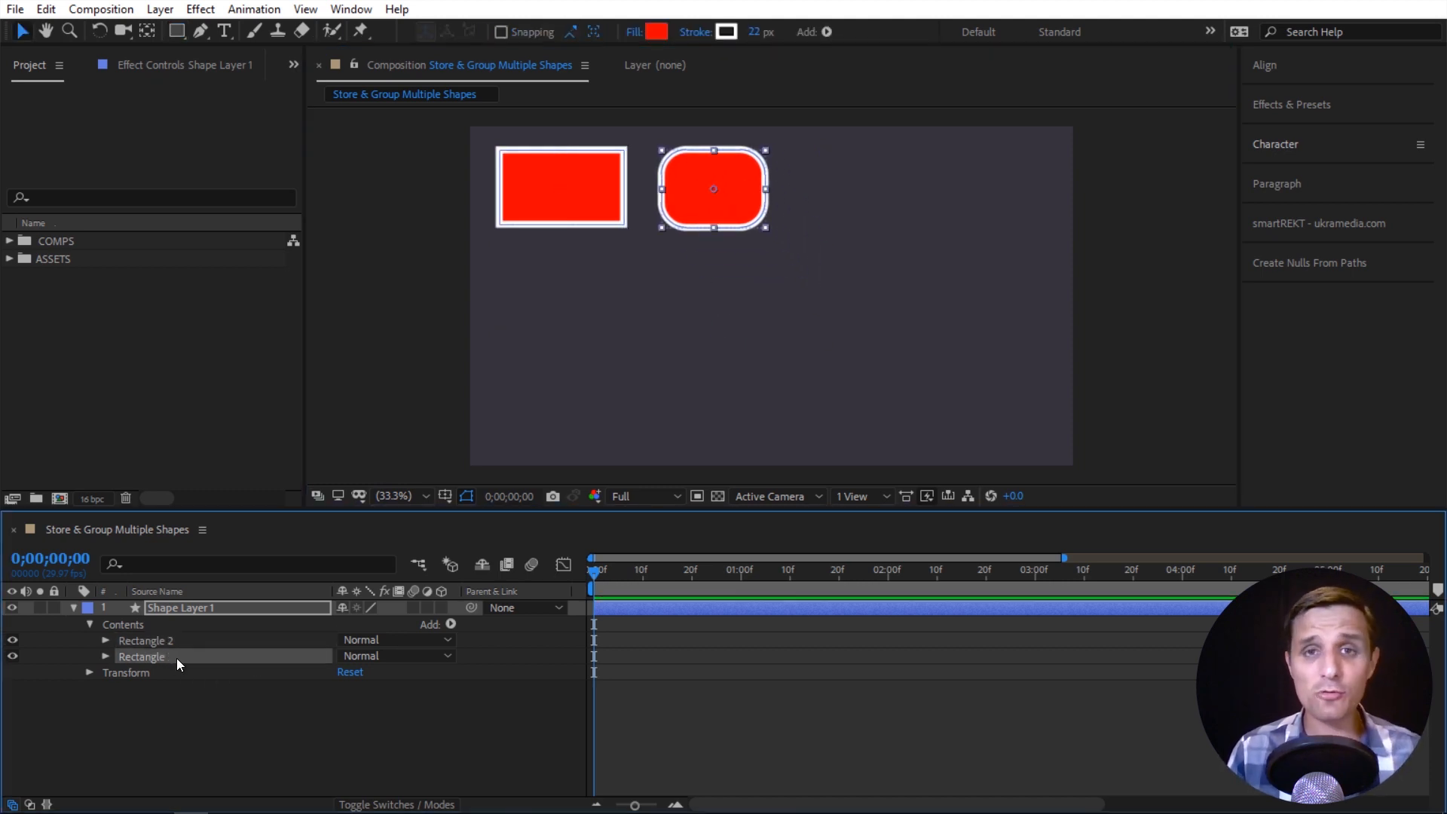
pyautogui.click(208, 609)
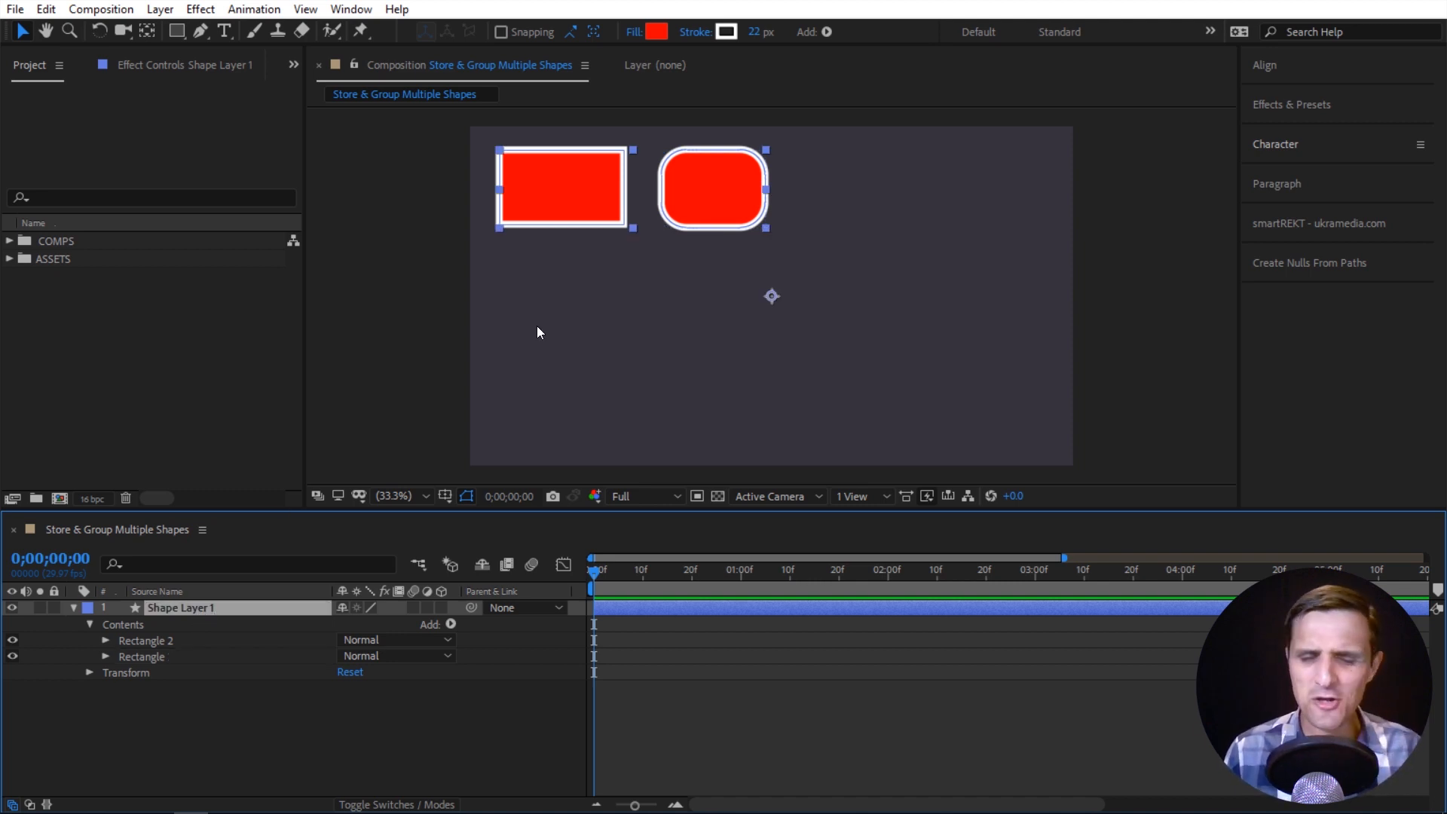
pyautogui.click(164, 655)
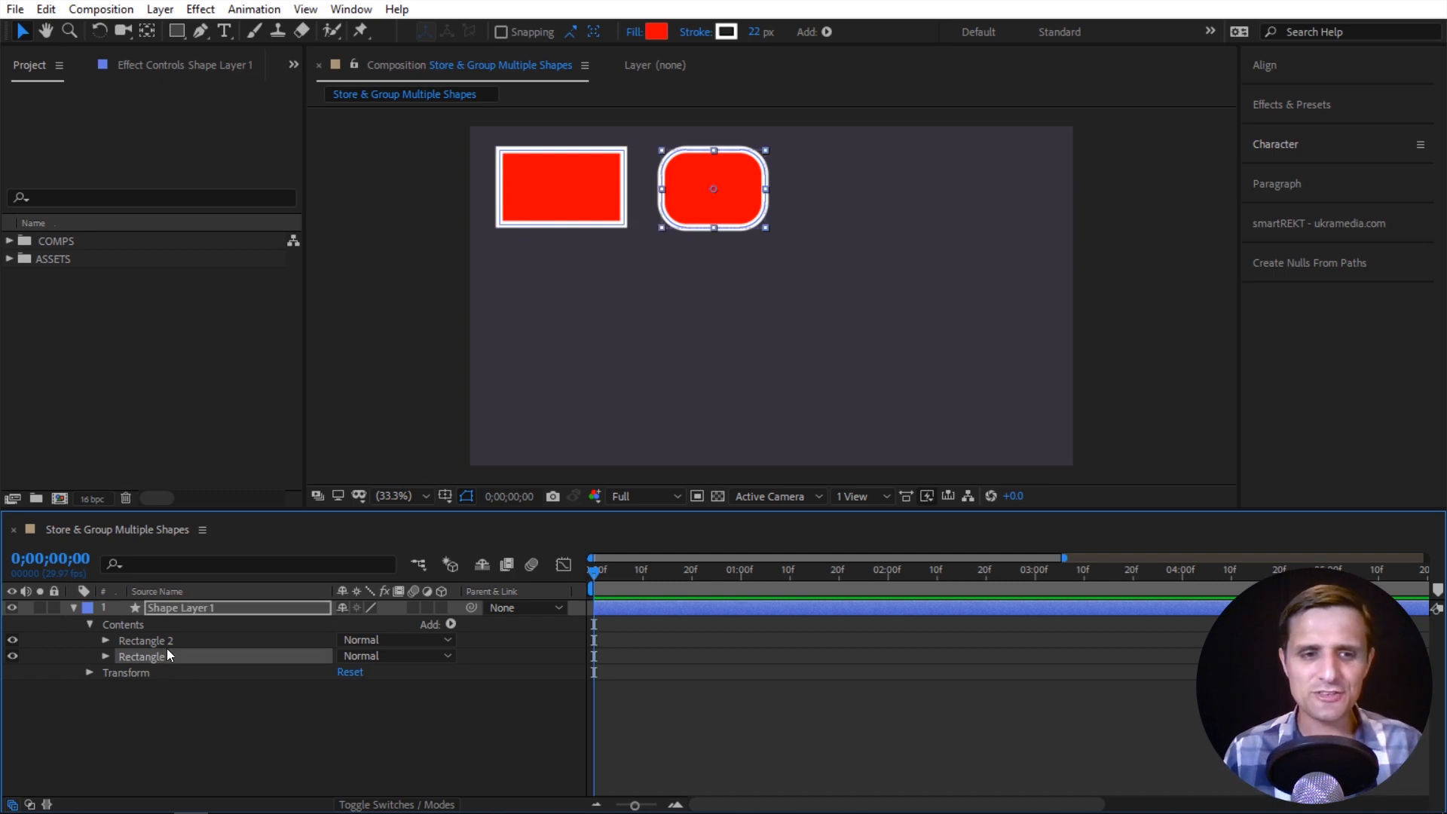
pyautogui.click(184, 646)
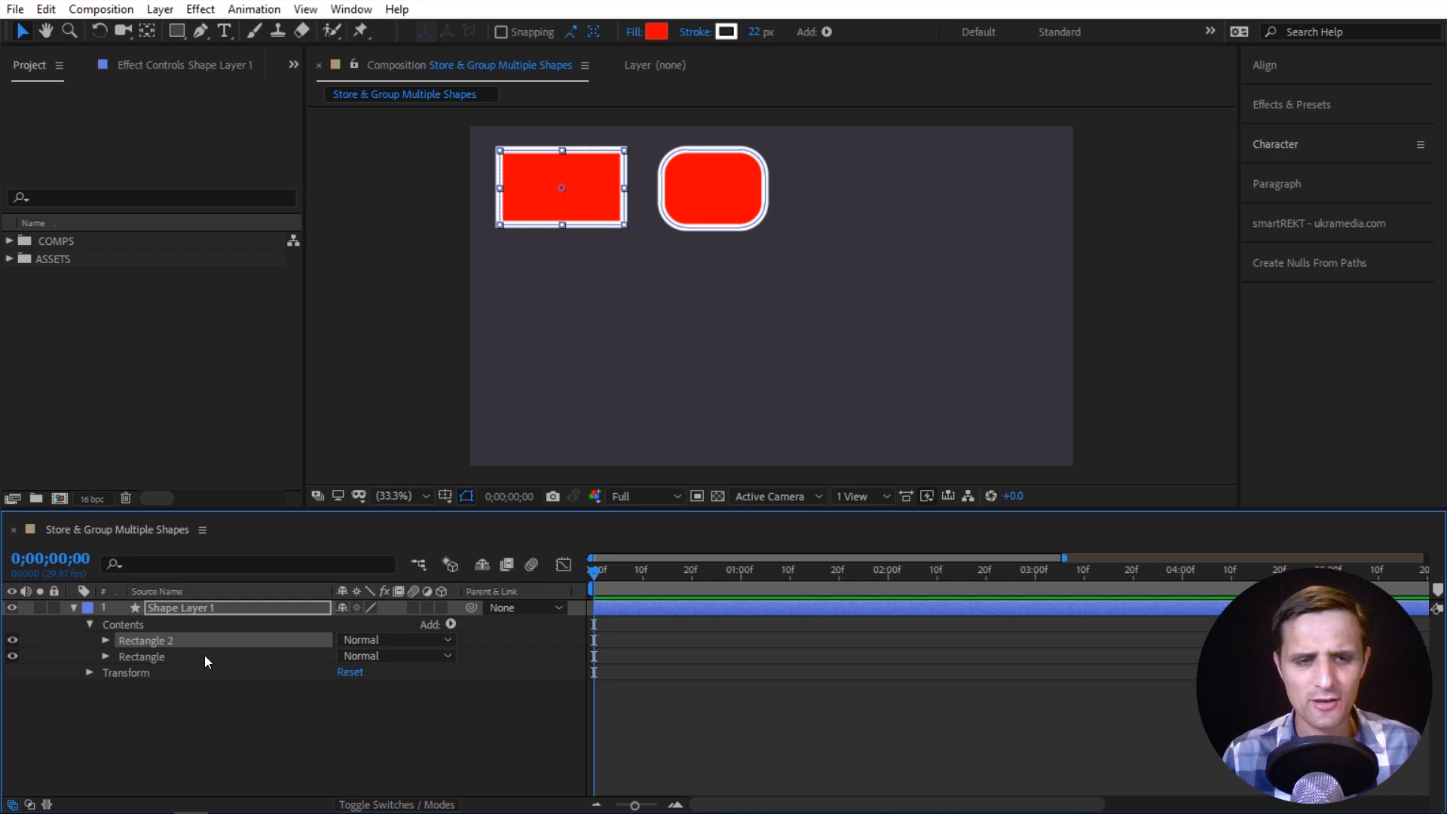
pyautogui.click(231, 610)
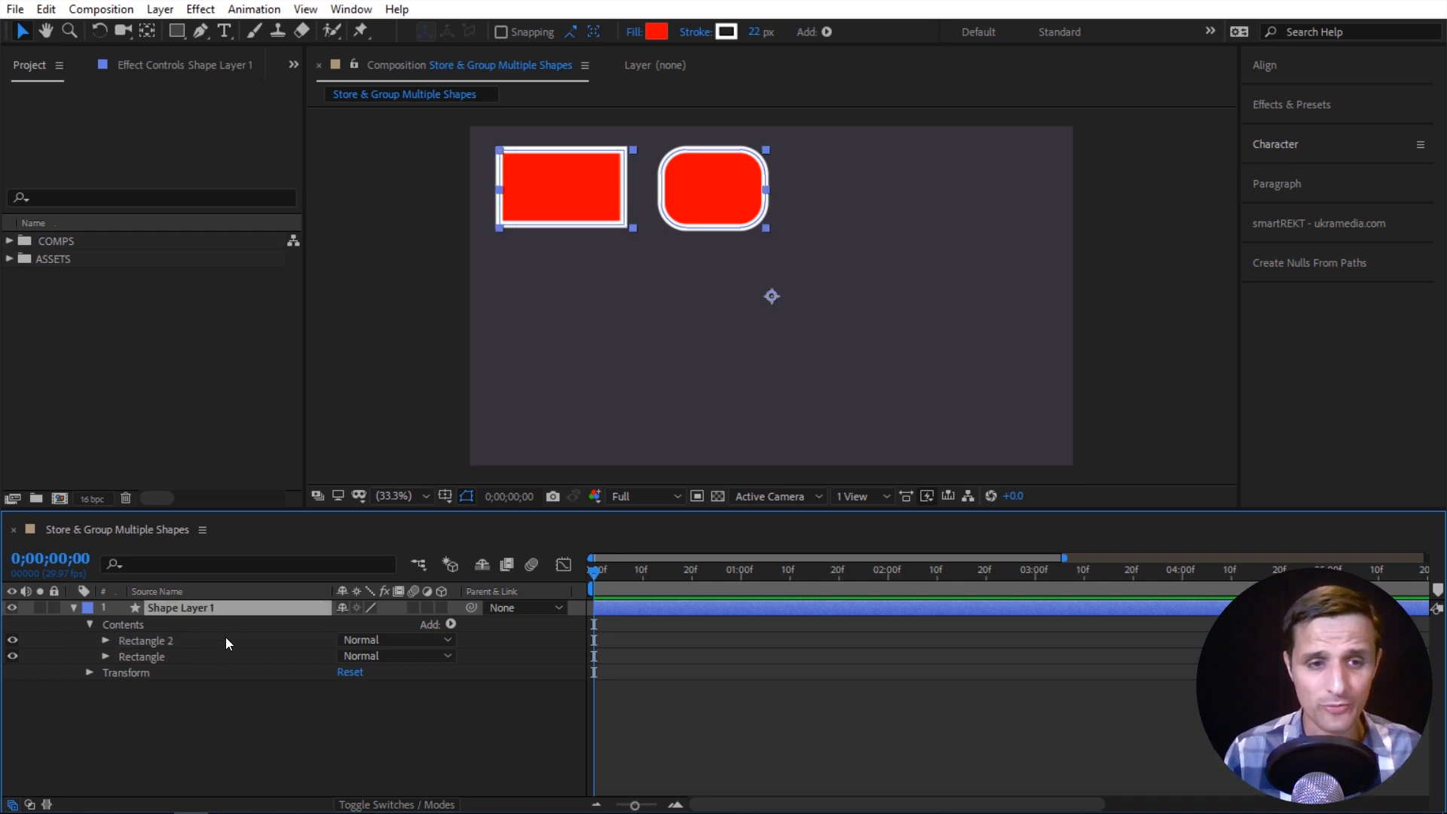
pyautogui.click(161, 657)
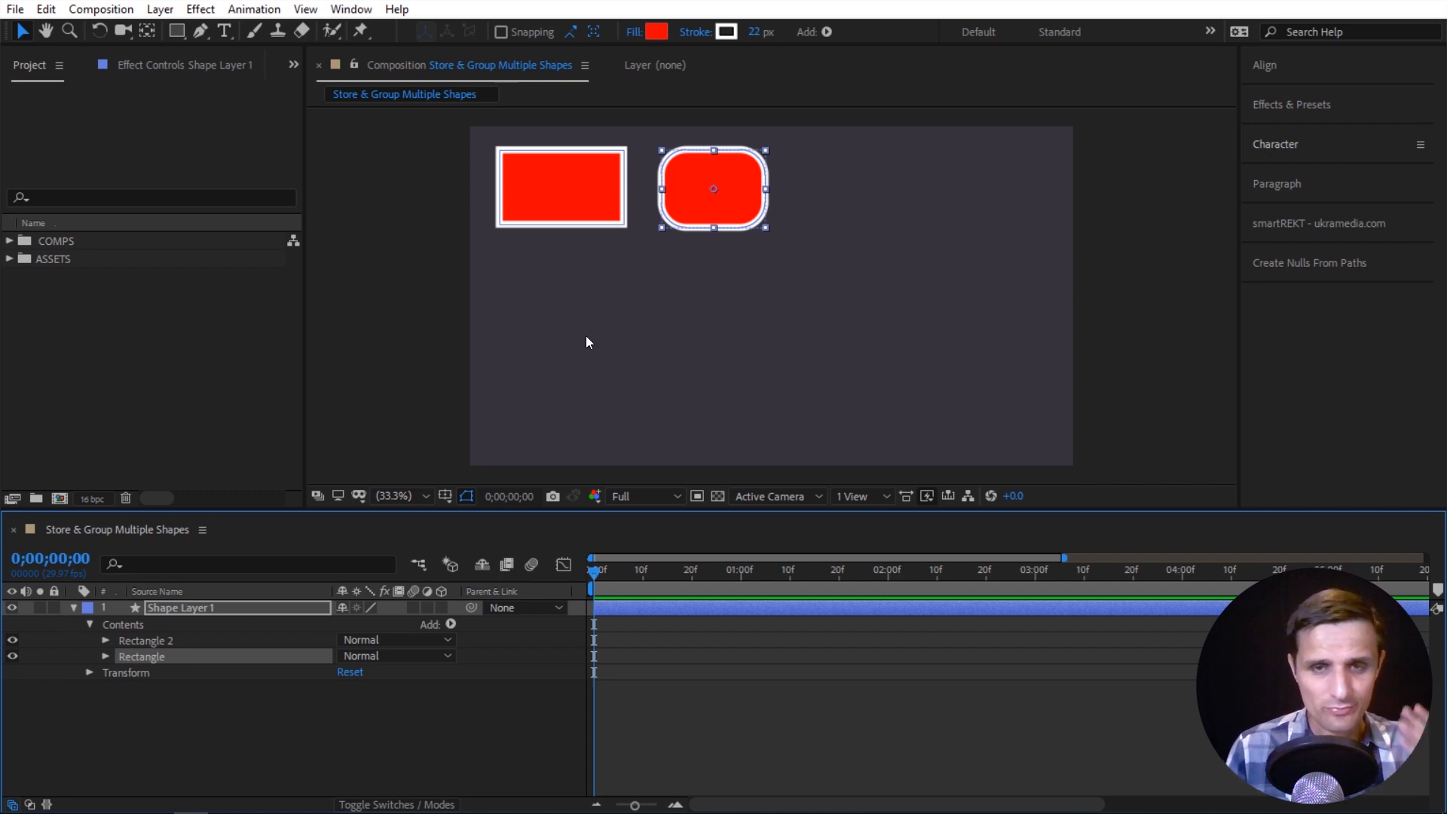
# Inspect the Rectangle group's own transform properties, the layer's overall transform and the contents of Rectangle 2.
pyautogui.click(114, 659)
pyautogui.click(123, 721)
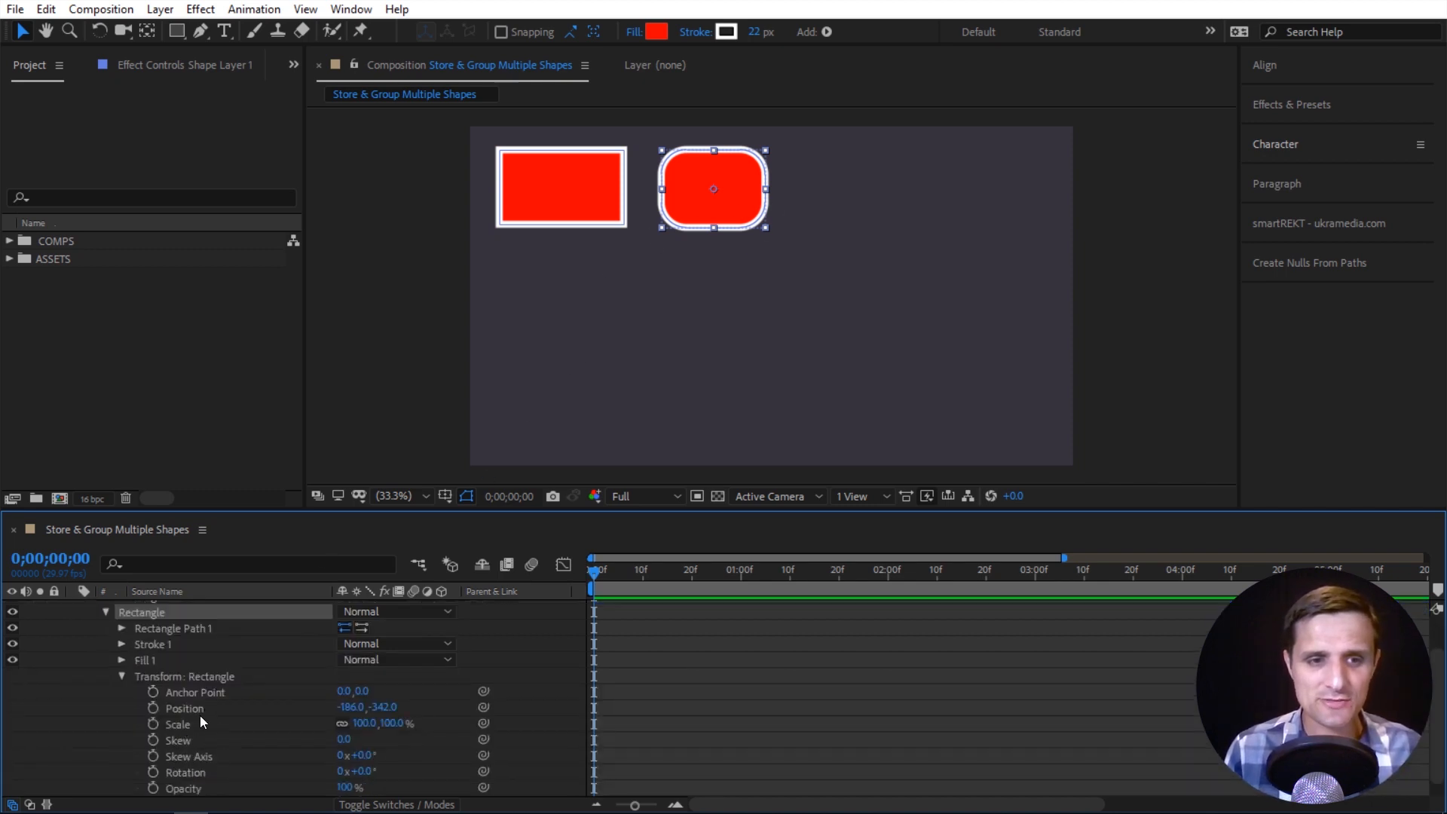
pyautogui.click(121, 678)
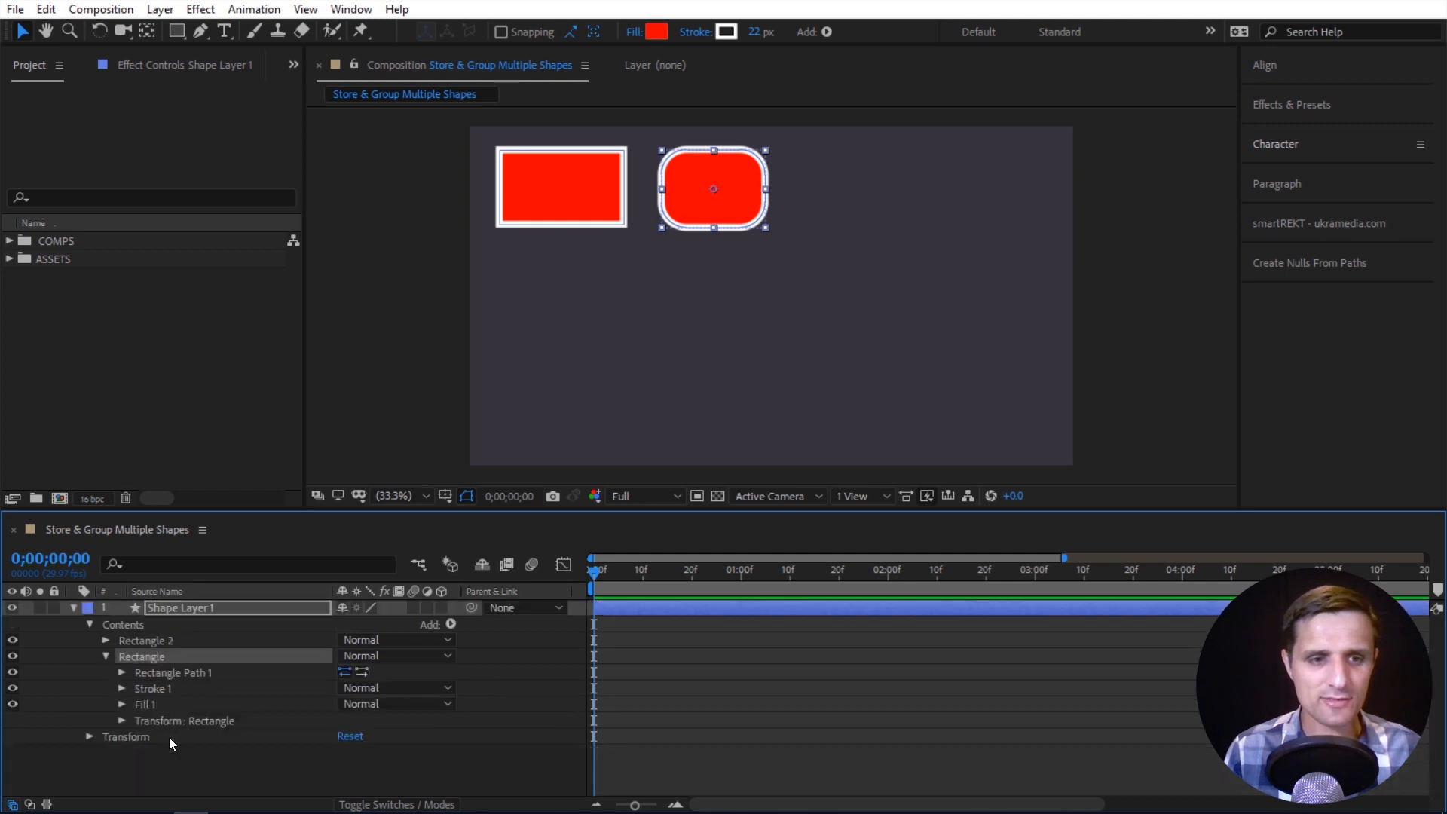
pyautogui.click(89, 737)
pyautogui.click(87, 713)
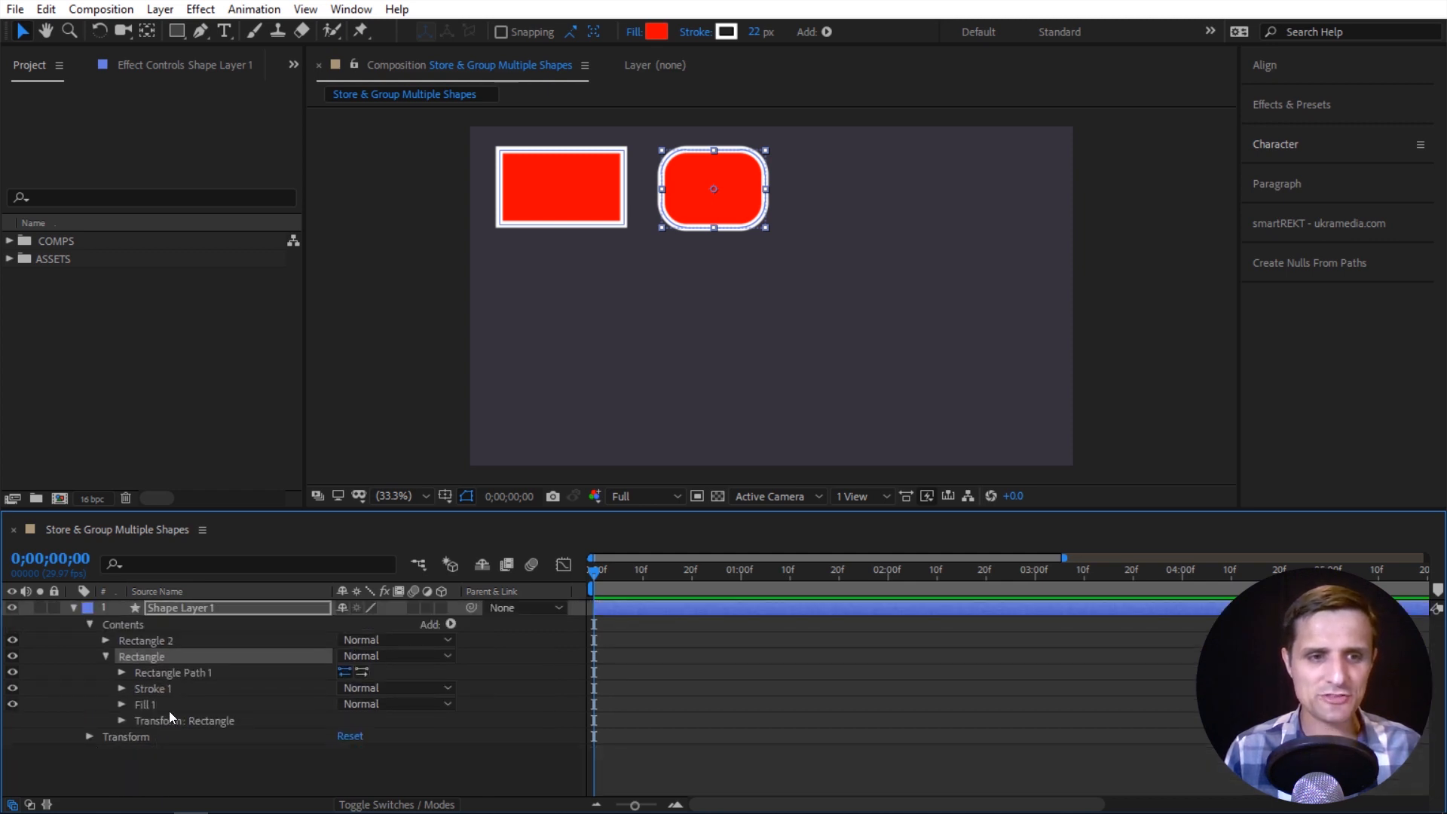
pyautogui.click(106, 656)
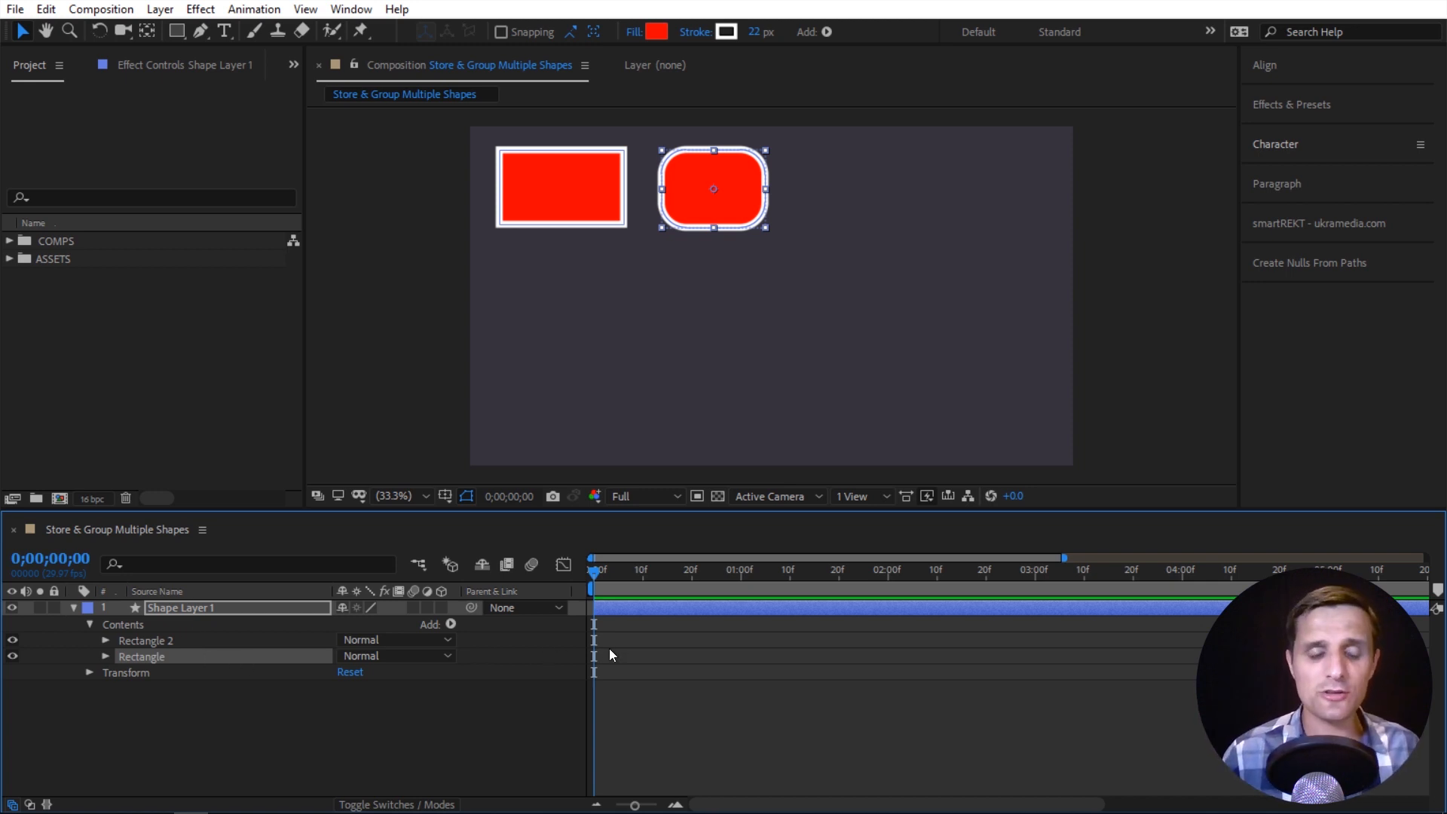
pyautogui.click(104, 640)
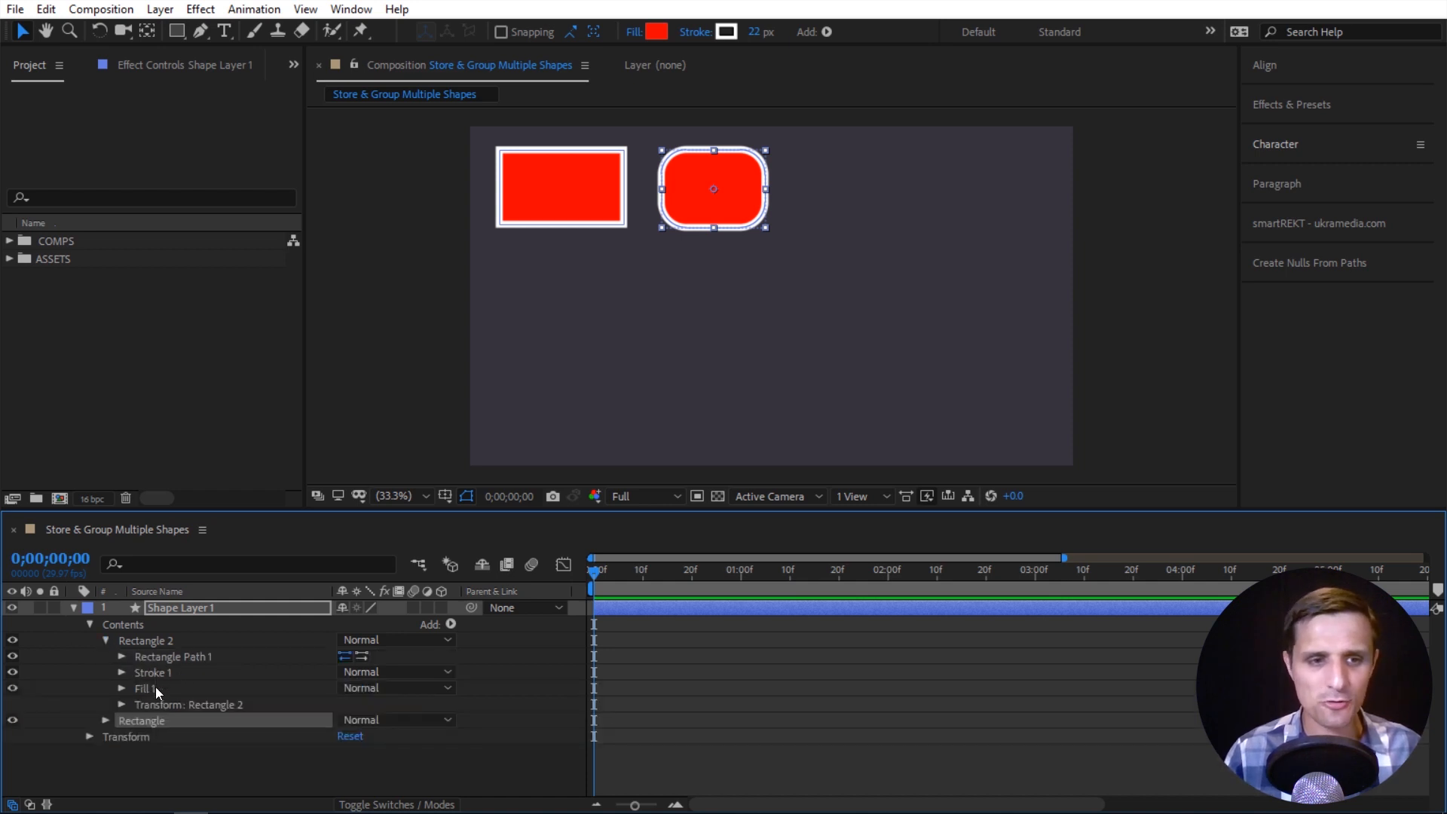
pyautogui.click(104, 640)
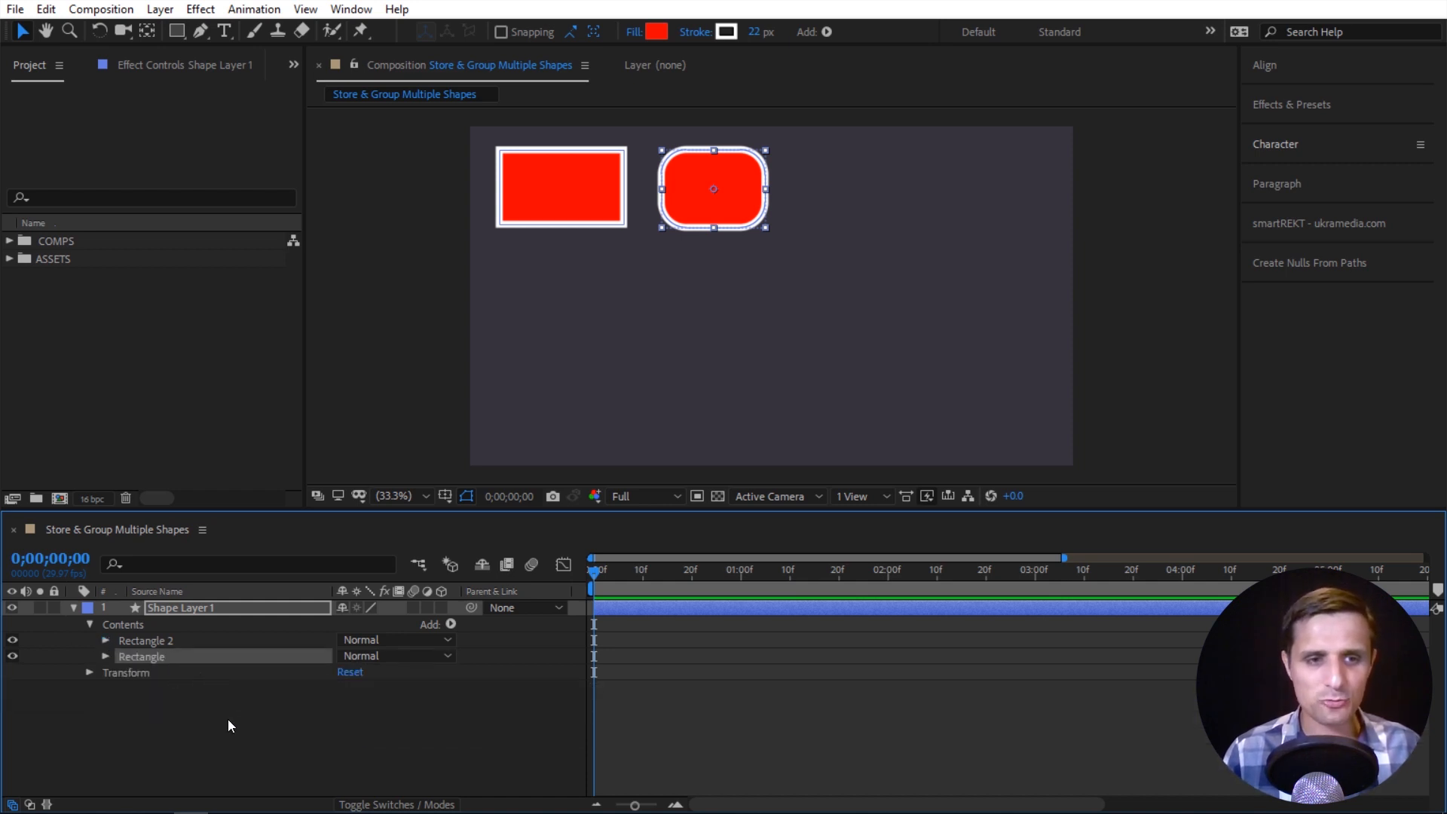
# Change the rounded rectangle's fill colour to blue and reduce its stroke width slightly.
pyautogui.click(228, 719)
pyautogui.click(214, 611)
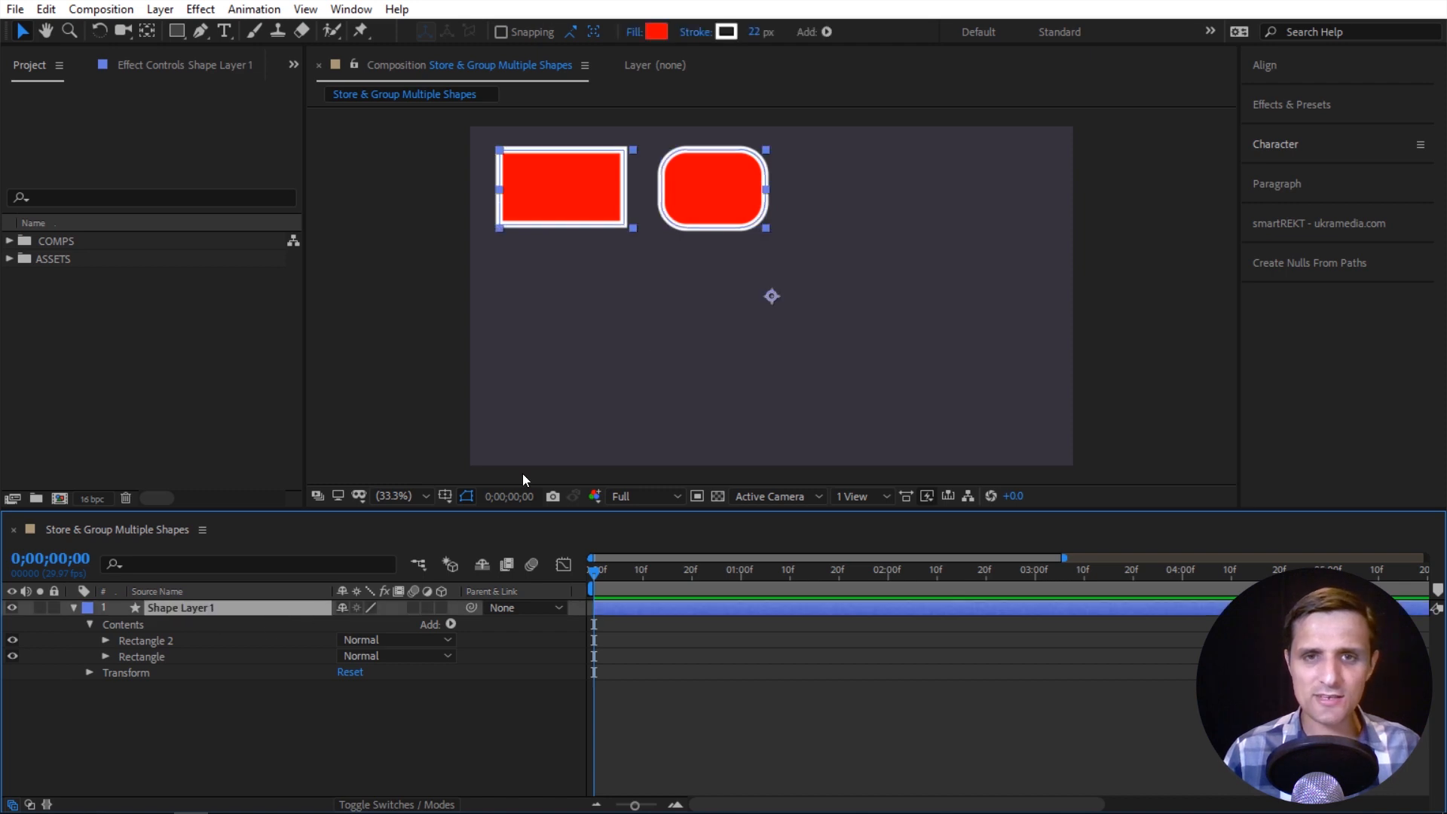
pyautogui.doubleClick(714, 213)
pyautogui.click(589, 205)
pyautogui.click(698, 202)
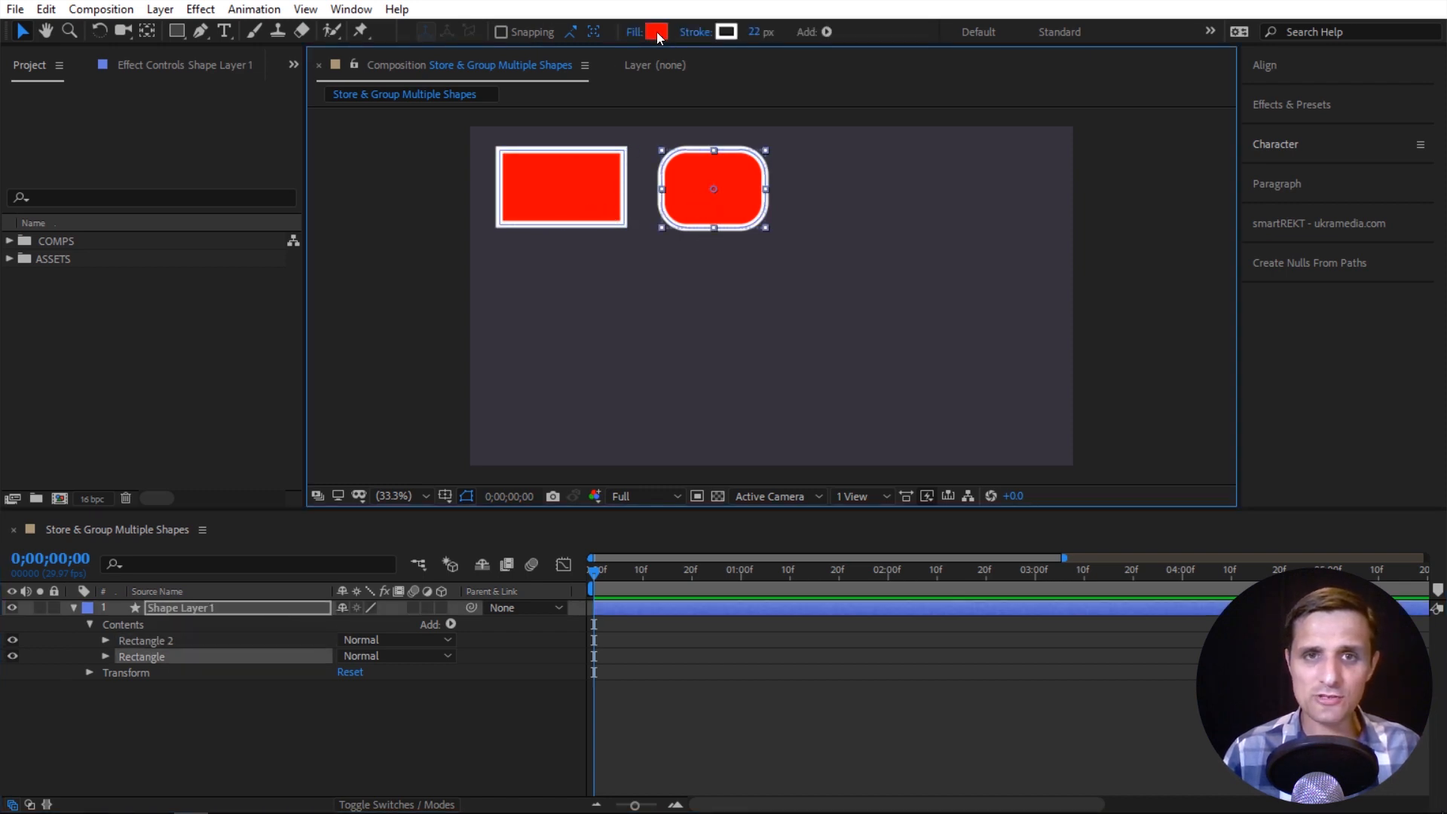
pyautogui.click(657, 32)
pyautogui.click(292, 120)
pyautogui.click(441, 53)
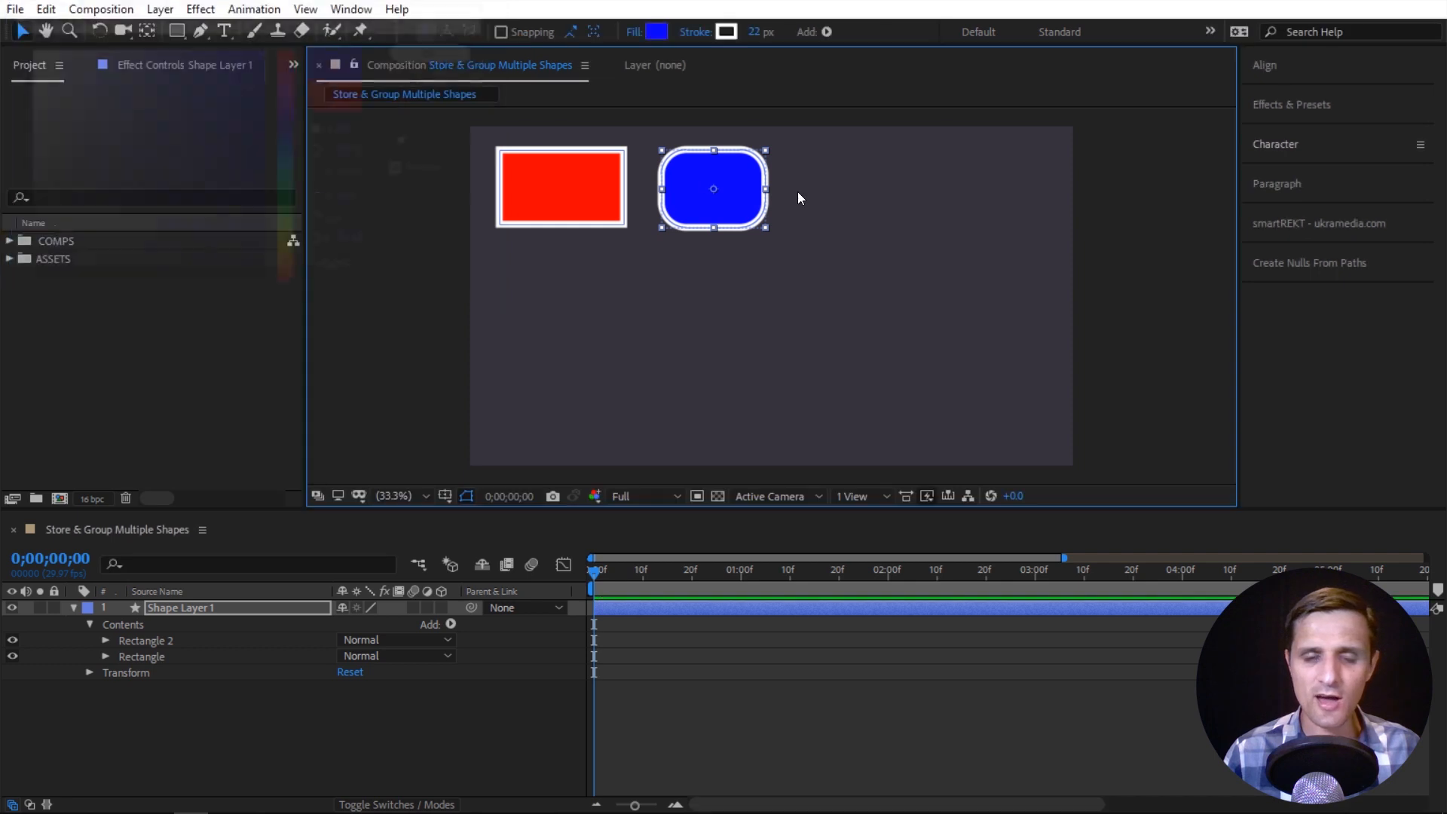
pyautogui.moveTo(755, 34); pyautogui.dragTo(745, 33)
# Draw a closed five-point RotoBezier shape with a notched side beside the blue rounded rectangle, inside Shape Layer 1.
pyautogui.click(233, 607)
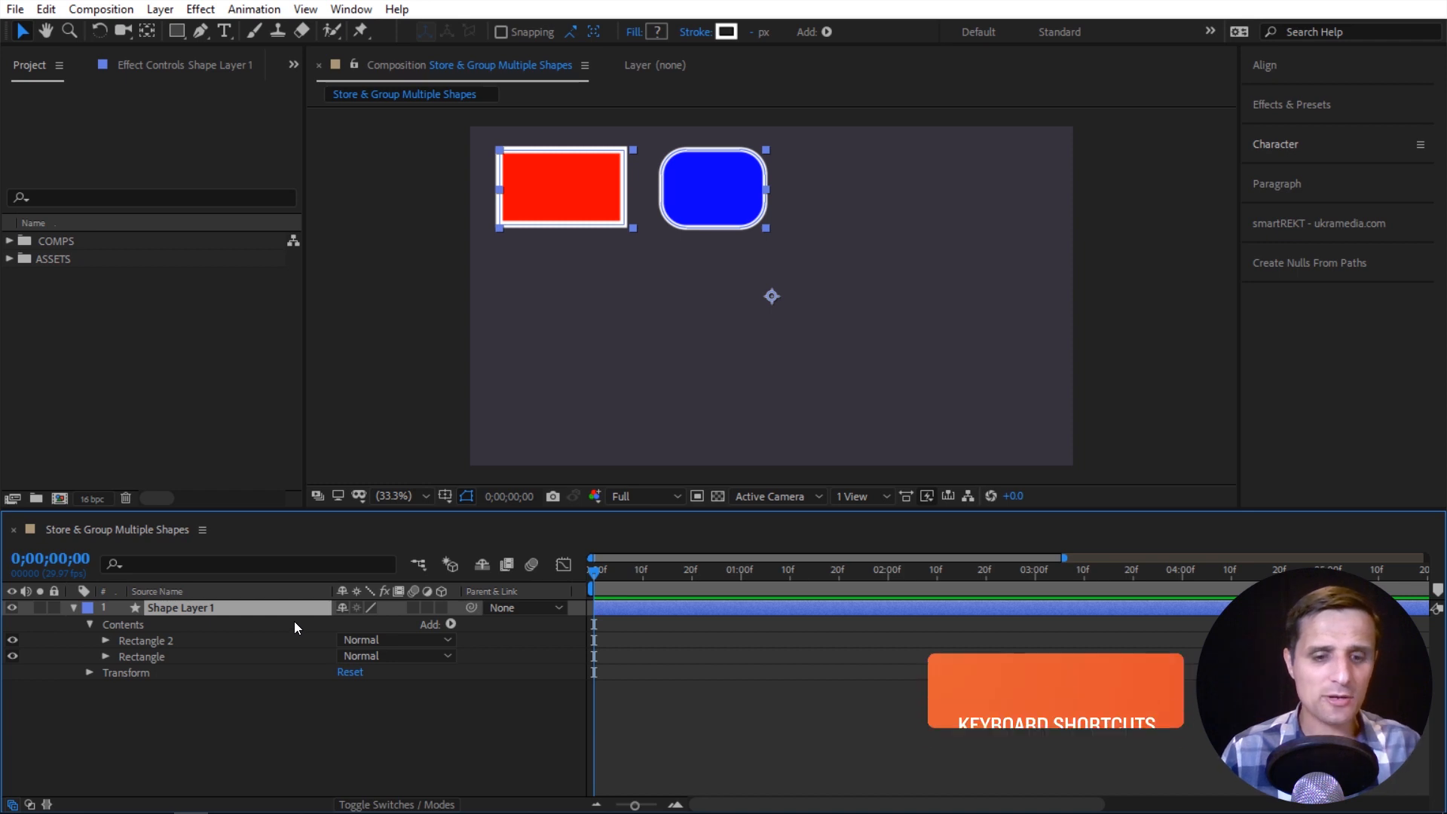
pyautogui.press('g')
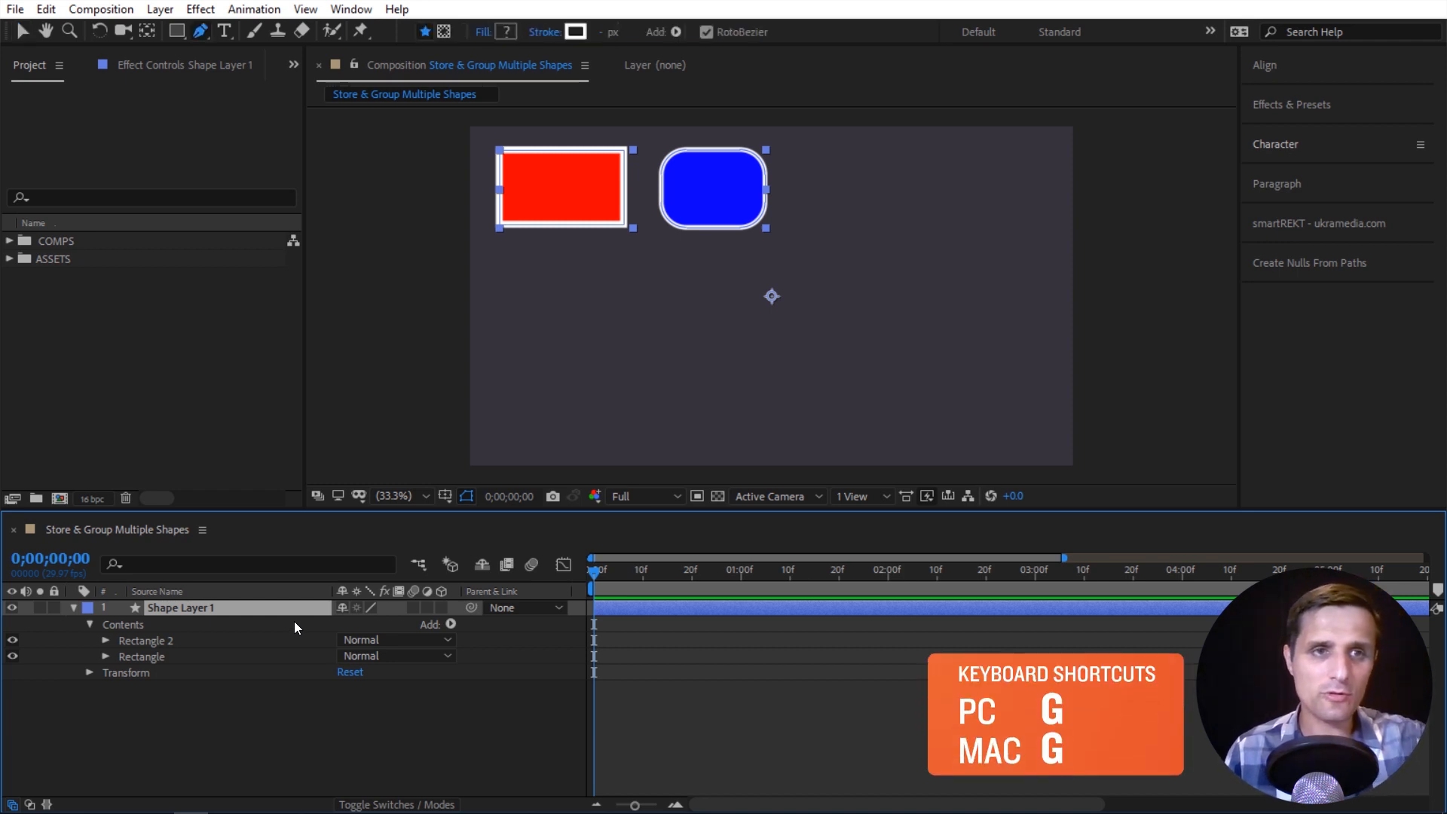
pyautogui.click(817, 152)
pyautogui.click(804, 226)
pyautogui.click(897, 230)
pyautogui.click(885, 183)
pyautogui.click(913, 163)
pyautogui.click(818, 153)
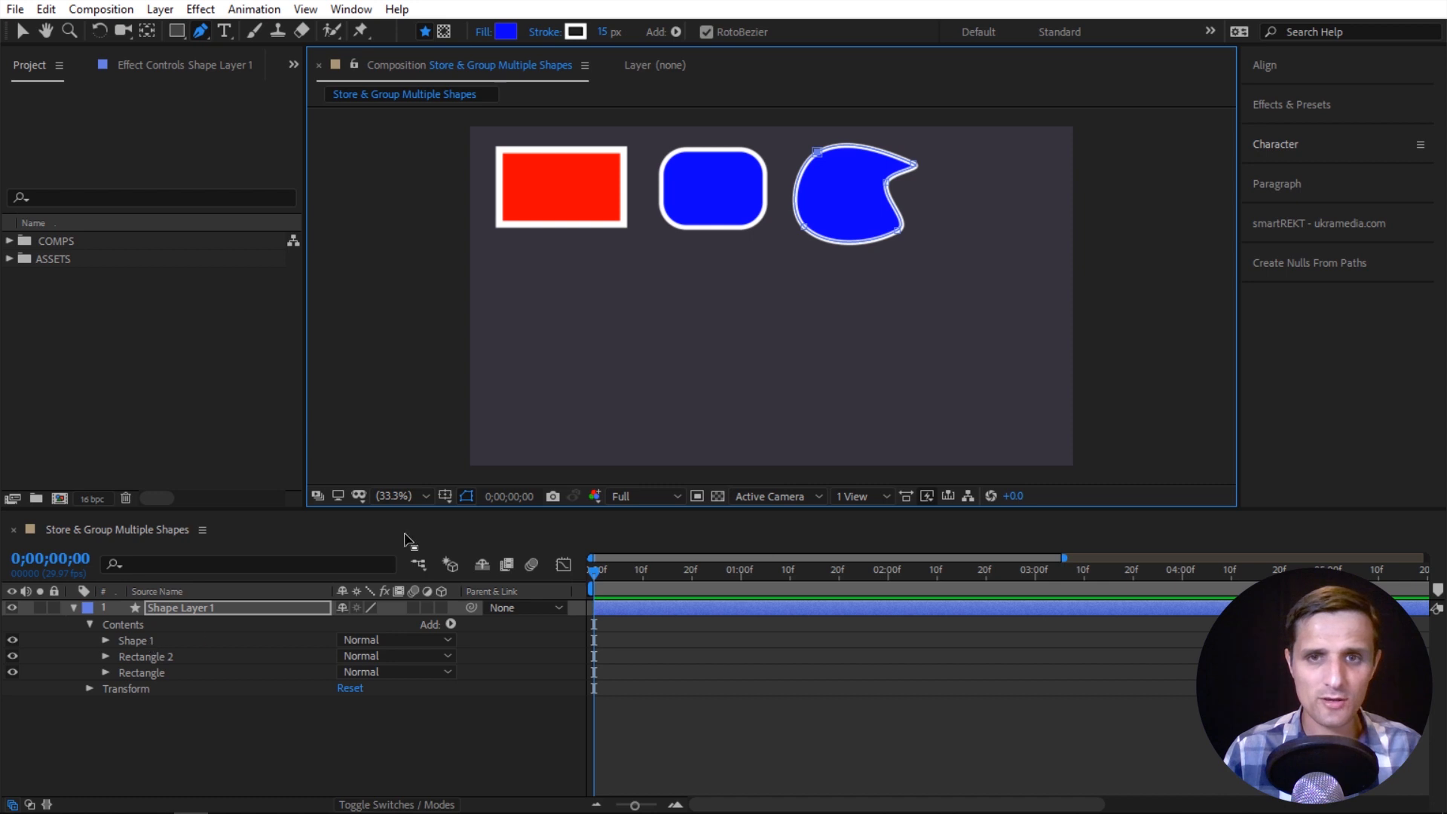
# Change the fill colour of the notched freeform shape to green.
pyautogui.click(149, 641)
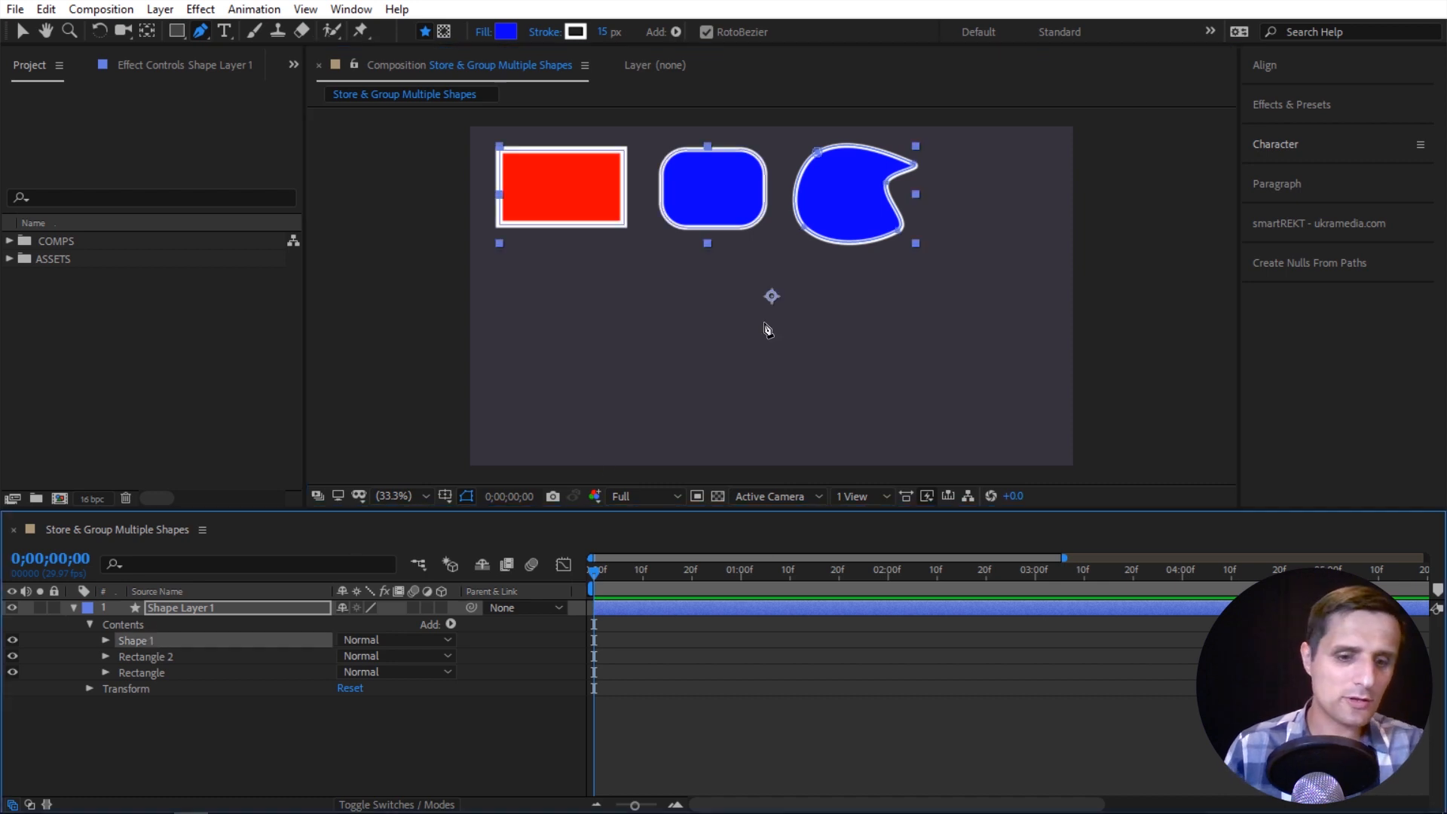
pyautogui.press('v')
pyautogui.click(657, 32)
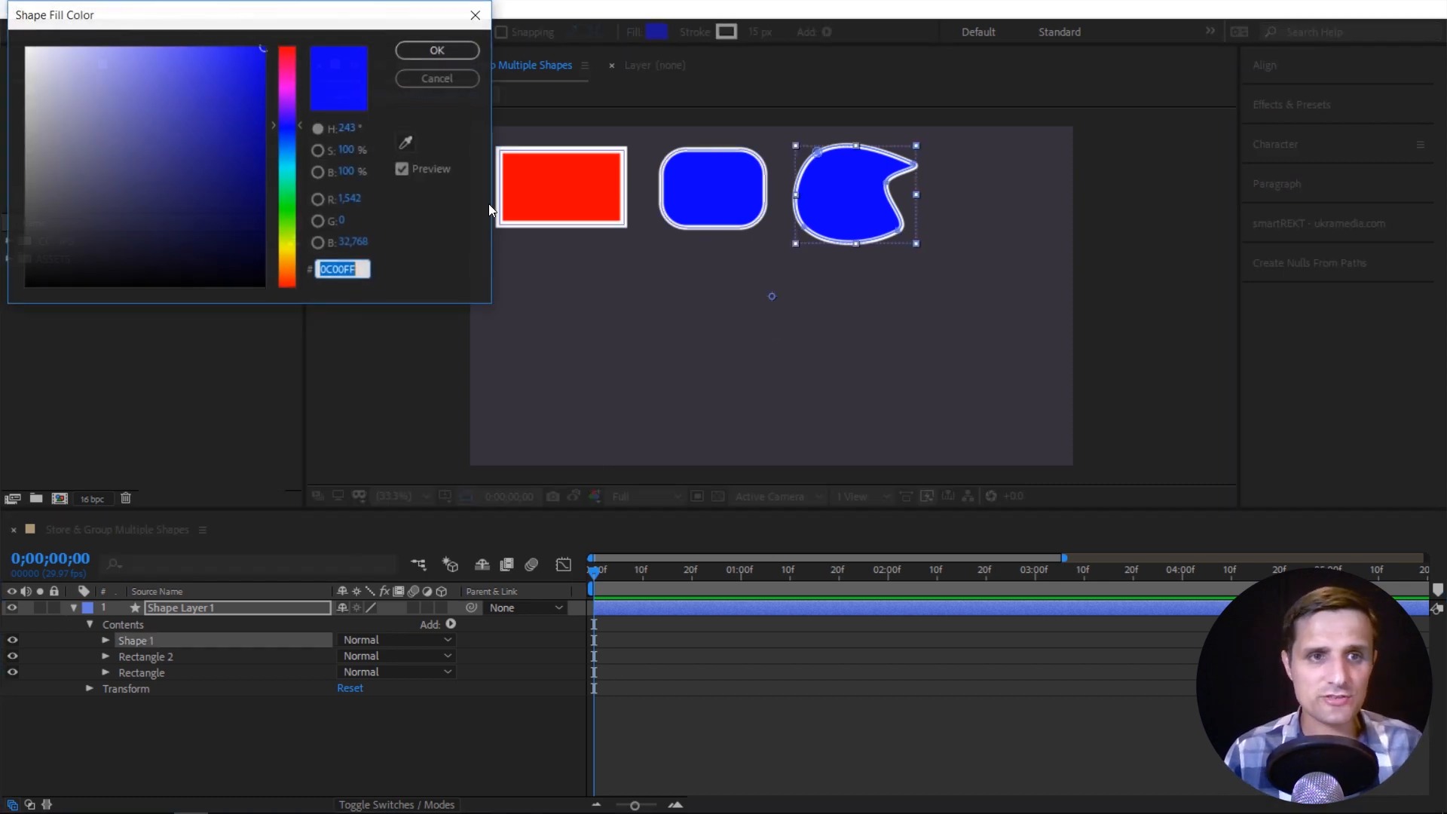
pyautogui.click(286, 208)
pyautogui.click(437, 51)
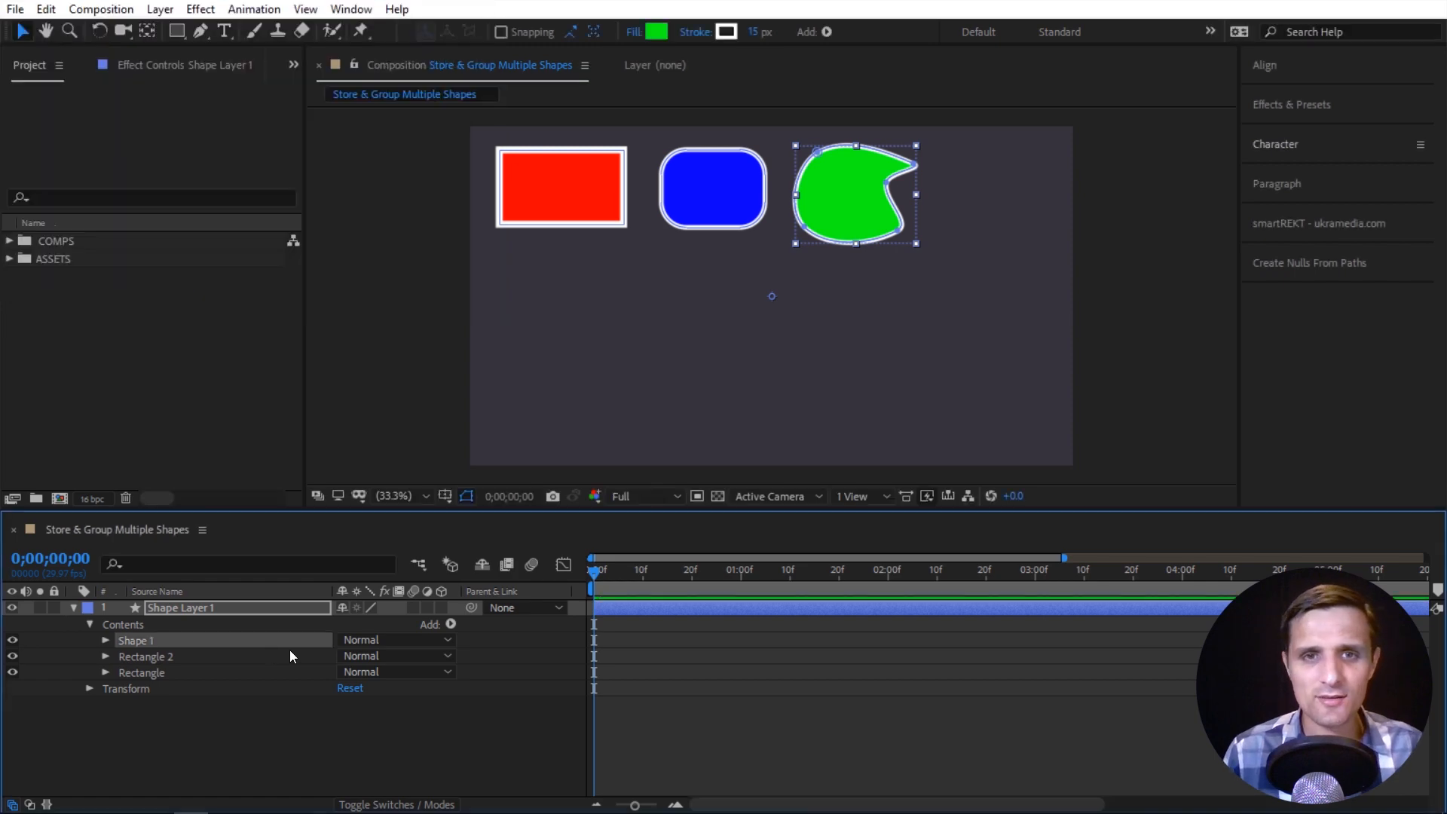
# Draw a closed five-point curved shape with the Pen tool at the far end of the upper row, in the same layer.
pyautogui.click(200, 32)
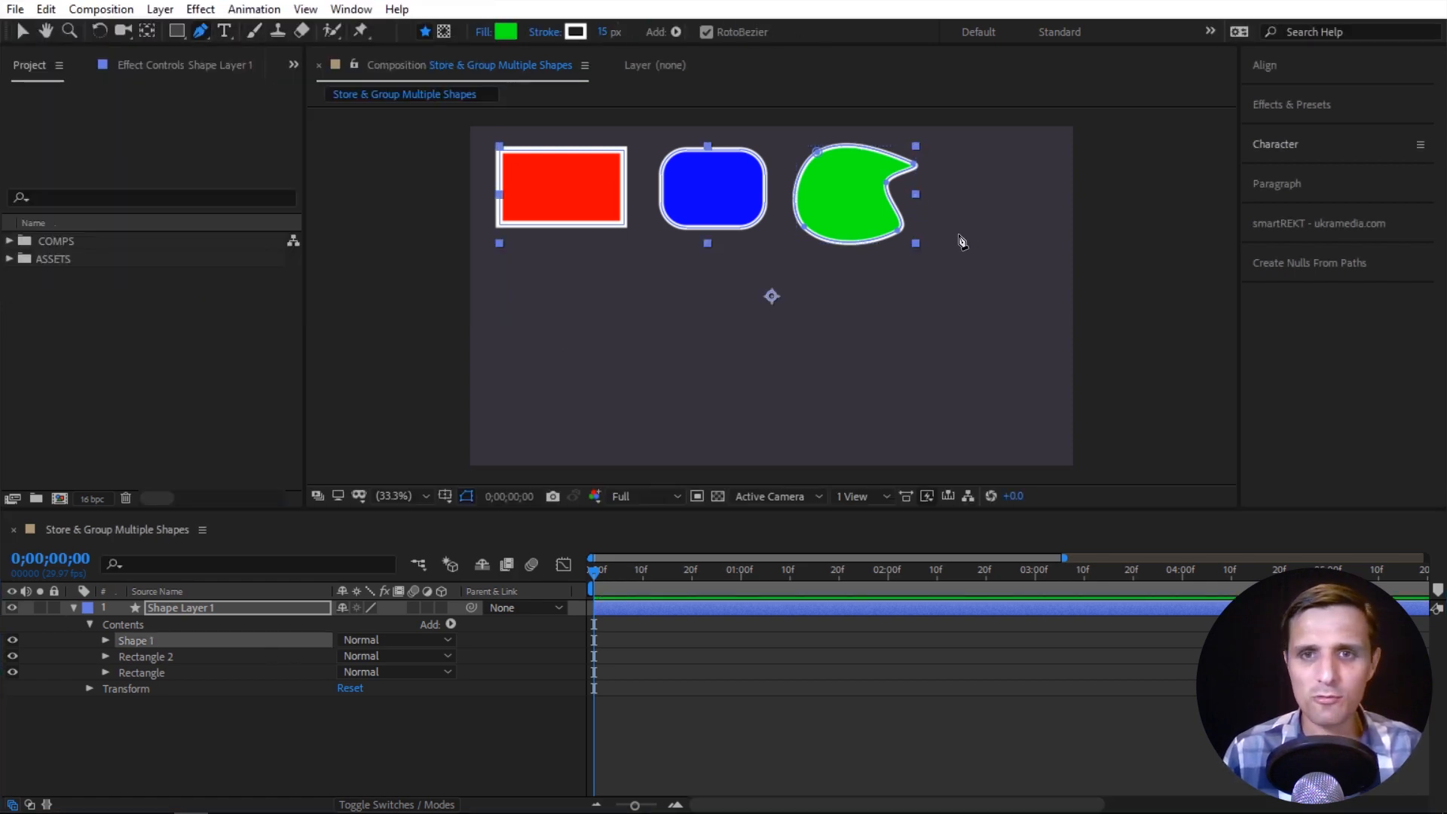
pyautogui.click(983, 168)
pyautogui.click(966, 232)
pyautogui.click(1018, 242)
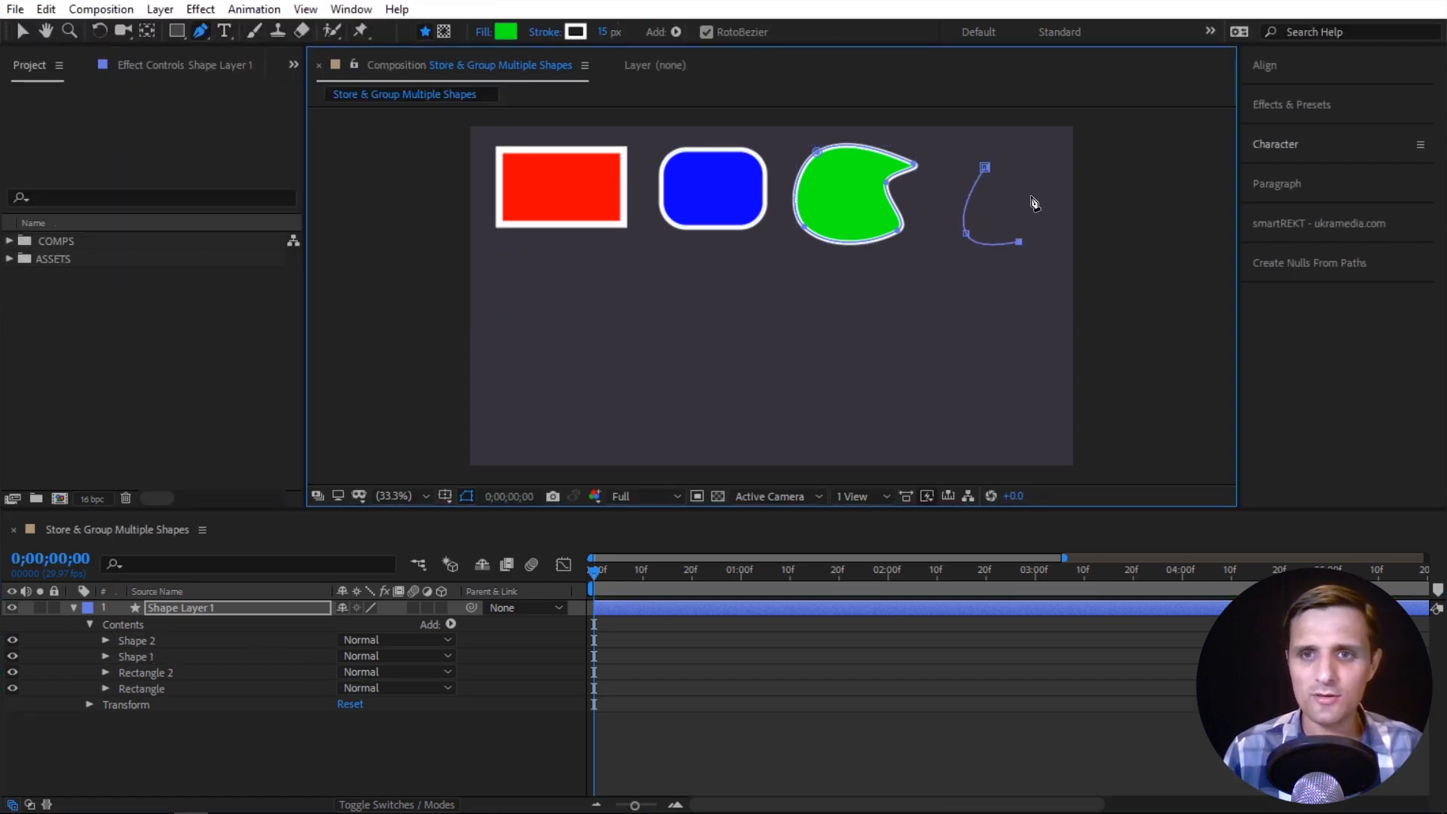
pyautogui.click(1033, 196)
pyautogui.click(1048, 159)
pyautogui.click(985, 167)
# Draw a three-point closed shape below the red rectangle and convert its points to corners to form a triangle.
pyautogui.click(516, 284)
pyautogui.click(496, 386)
pyautogui.click(608, 336)
pyautogui.click(517, 284)
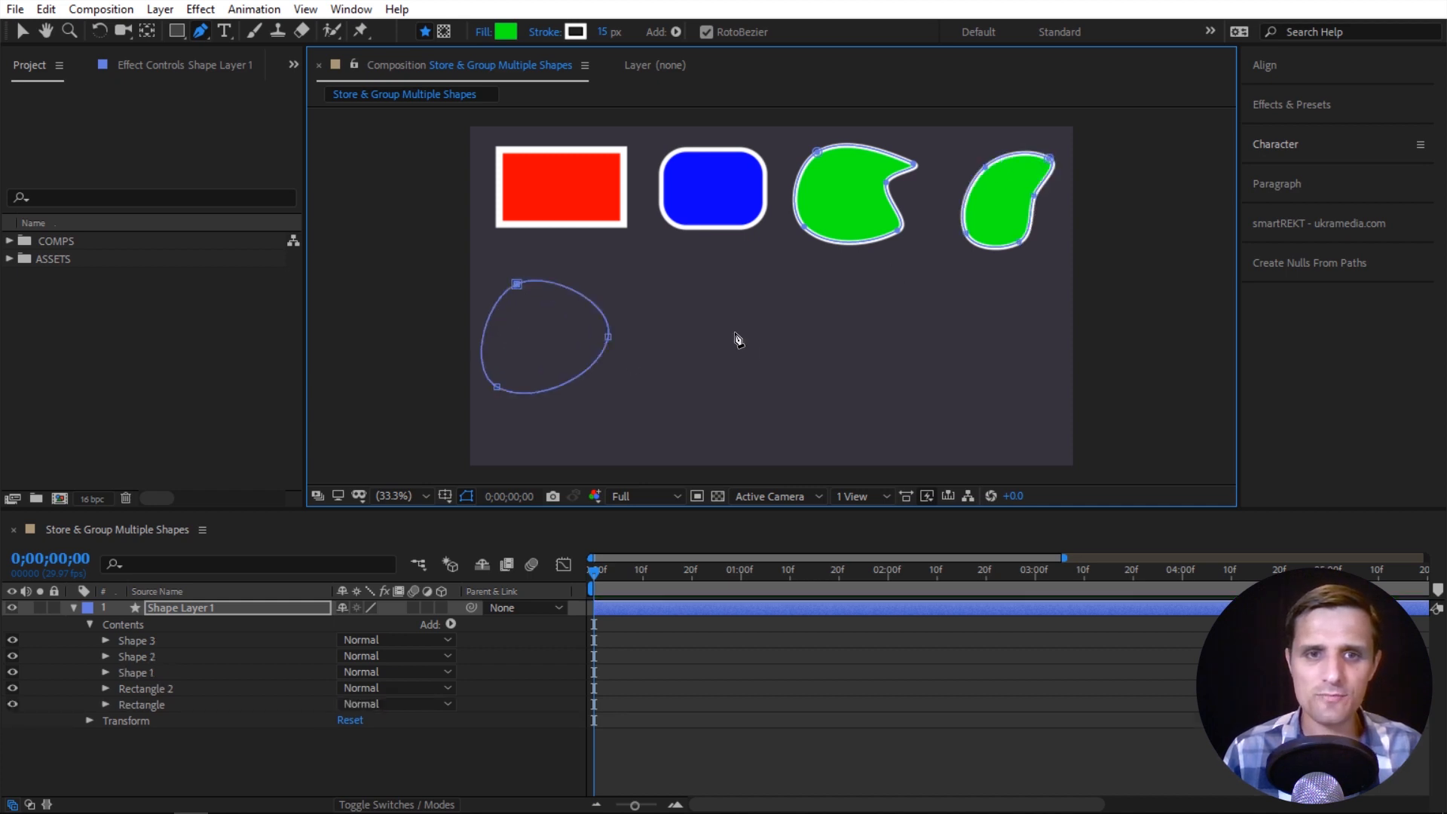
pyautogui.keyDown('alt'); pyautogui.click(608, 337); pyautogui.keyUp('alt')
pyautogui.keyDown('alt'); pyautogui.click(497, 386); pyautogui.keyUp('alt')
pyautogui.keyDown('alt'); pyautogui.click(516, 284); pyautogui.keyUp('alt')
# Draw a large closed five-point rounded shape beside the triangle in the lower row.
pyautogui.click(719, 296)
pyautogui.click(662, 395)
pyautogui.click(789, 413)
pyautogui.click(858, 330)
pyautogui.click(774, 280)
pyautogui.click(718, 296)
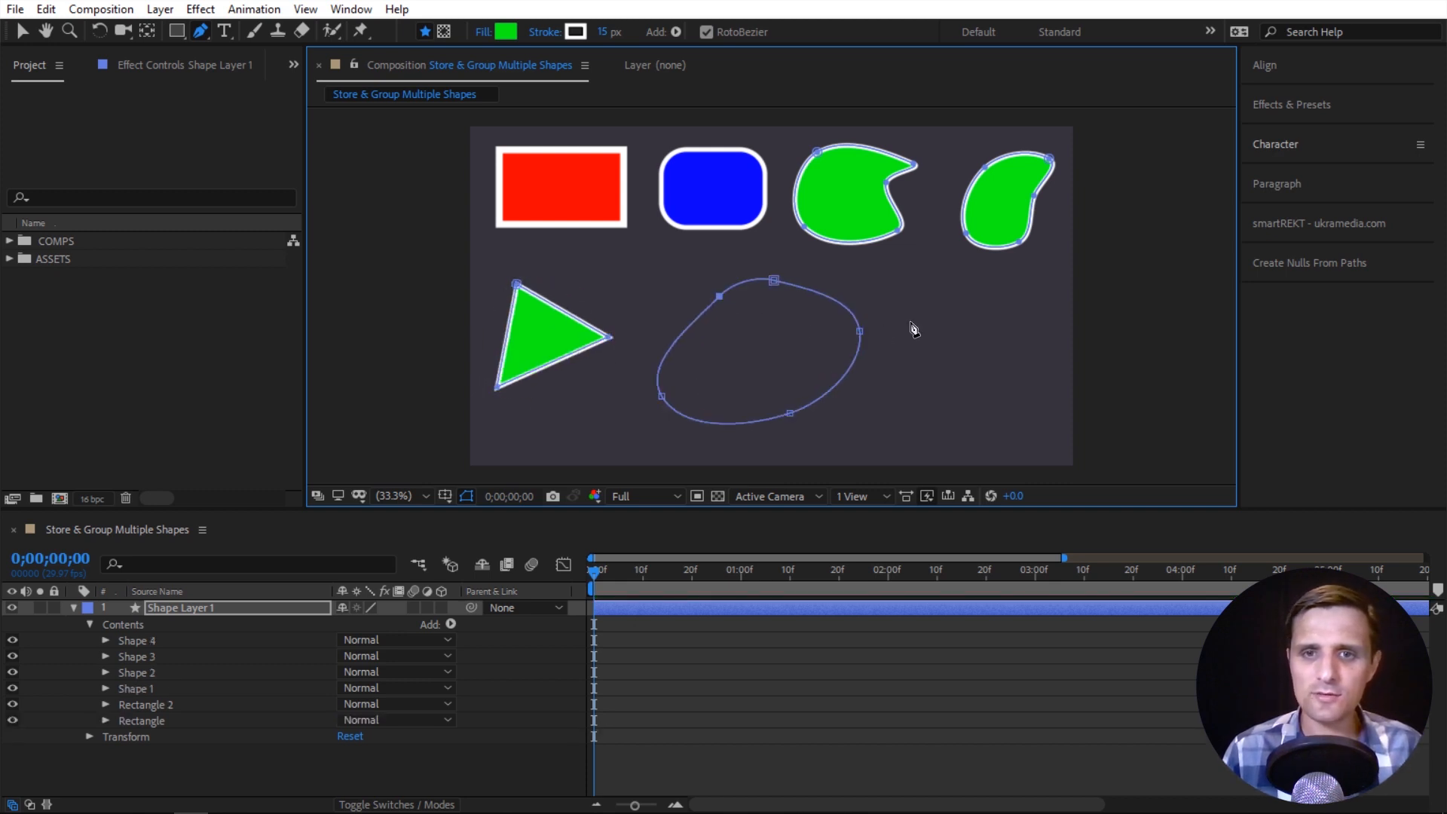
# Draw a closed four-point rounded shape at the far end of the lower row and deselect the layer.
pyautogui.click(933, 306)
pyautogui.click(898, 406)
pyautogui.click(1011, 397)
pyautogui.click(1041, 332)
pyautogui.click(935, 309)
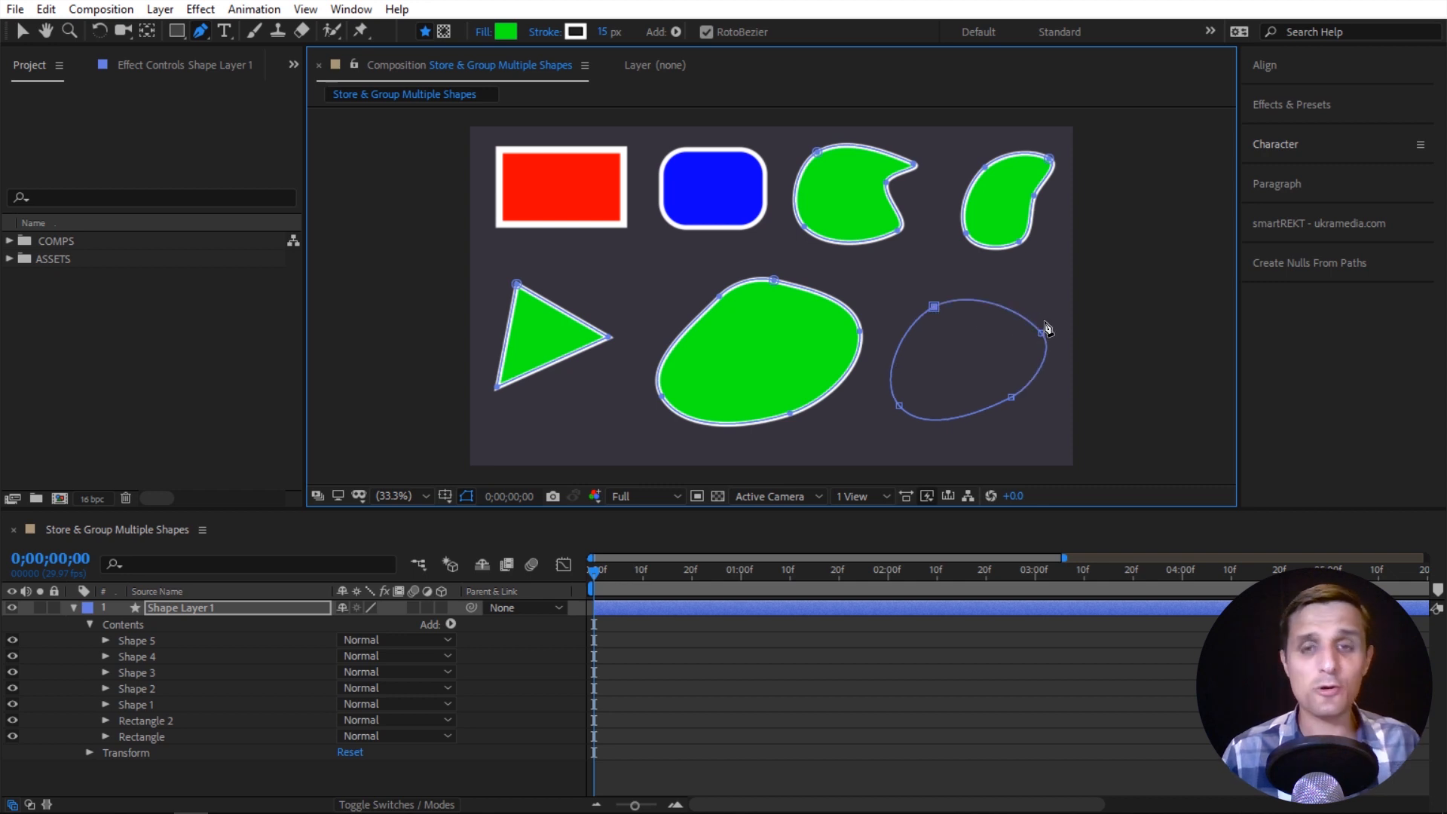
pyautogui.click(572, 643)
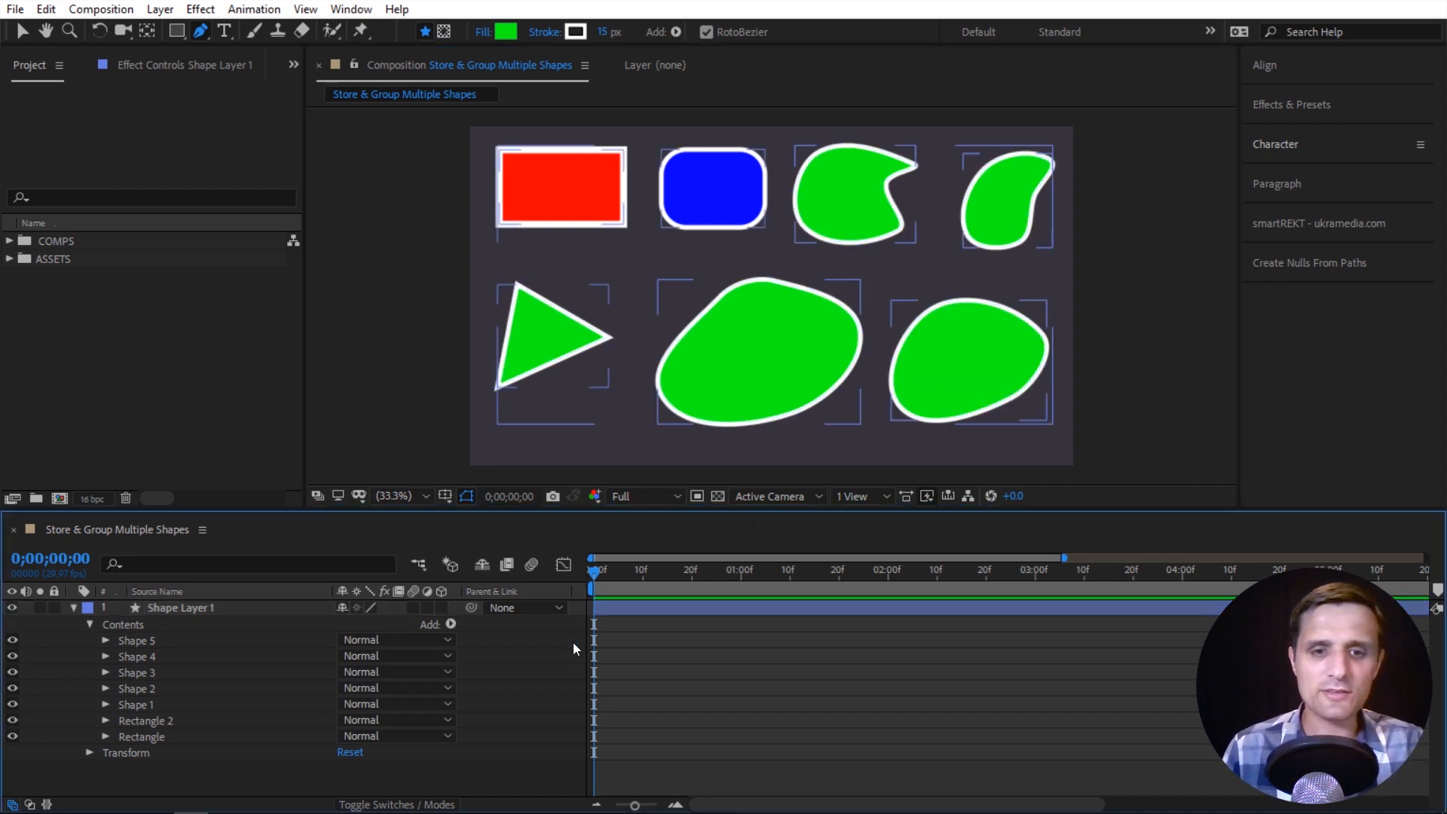
# Select the triangle on its own within the shape layer and change its fill colour to cyan.
pyautogui.press('v')
pyautogui.click(819, 372)
pyautogui.click(818, 372)
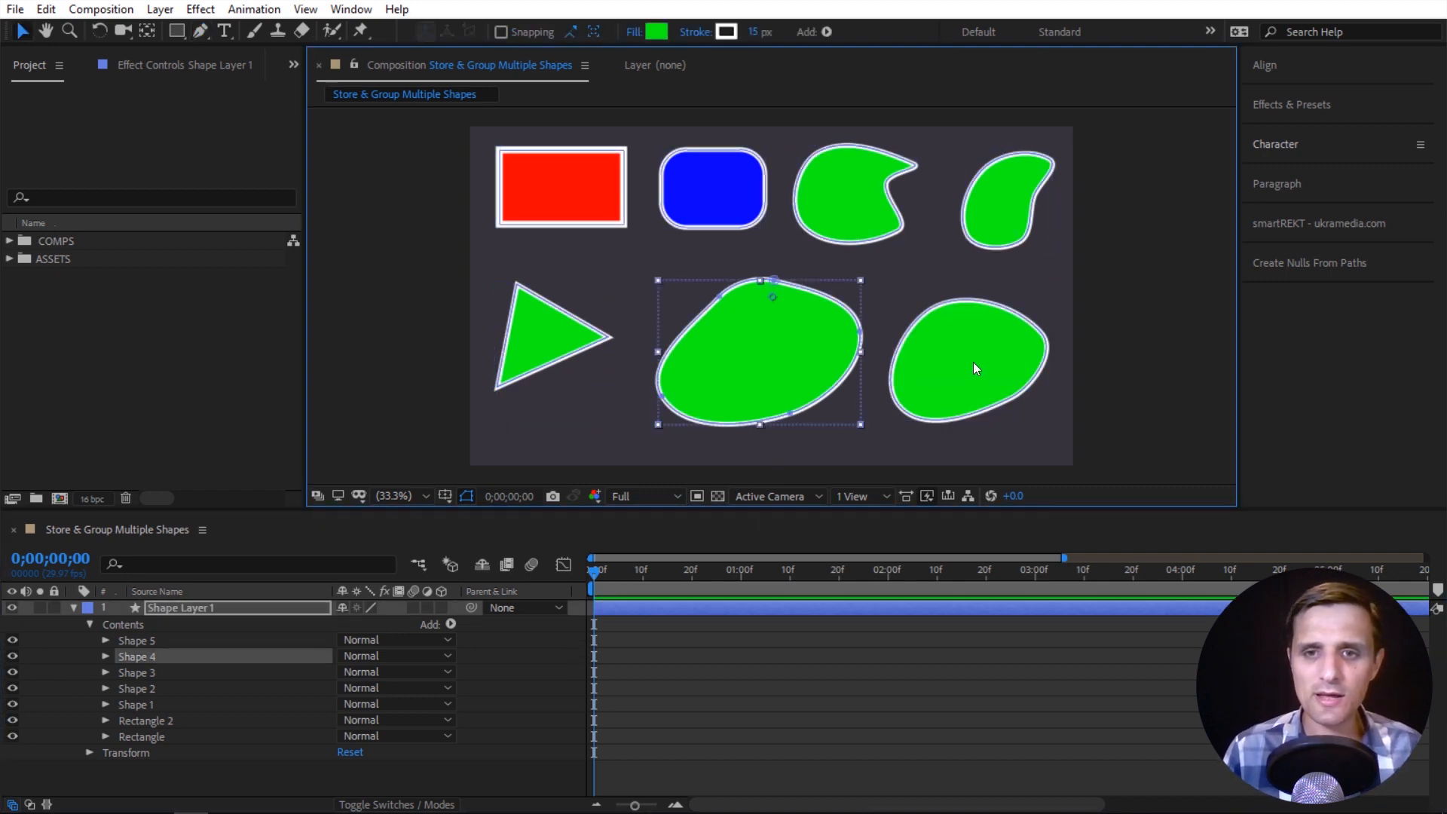
pyautogui.click(973, 361)
pyautogui.click(583, 343)
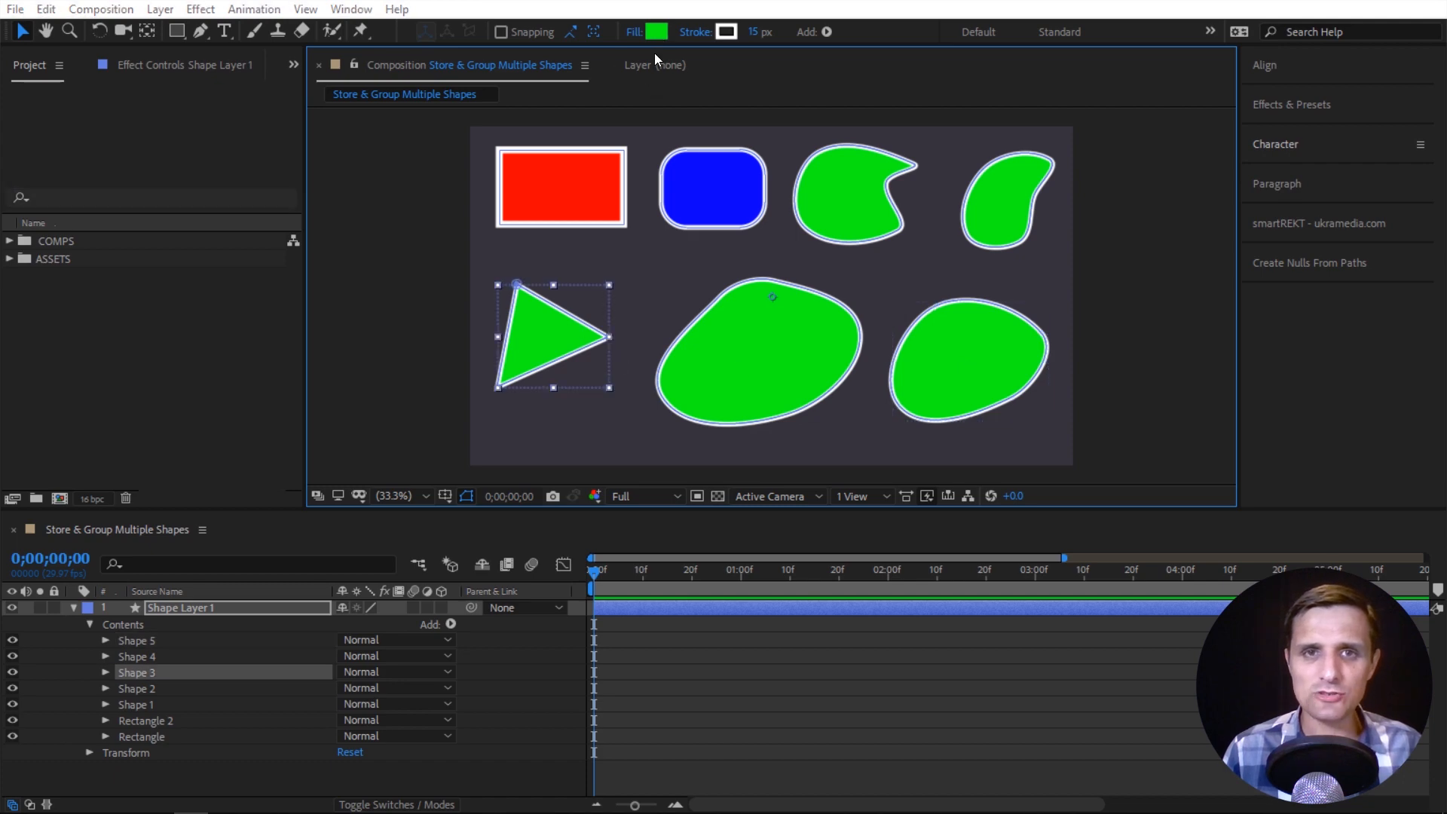
pyautogui.click(657, 31)
pyautogui.click(287, 165)
pyautogui.click(438, 49)
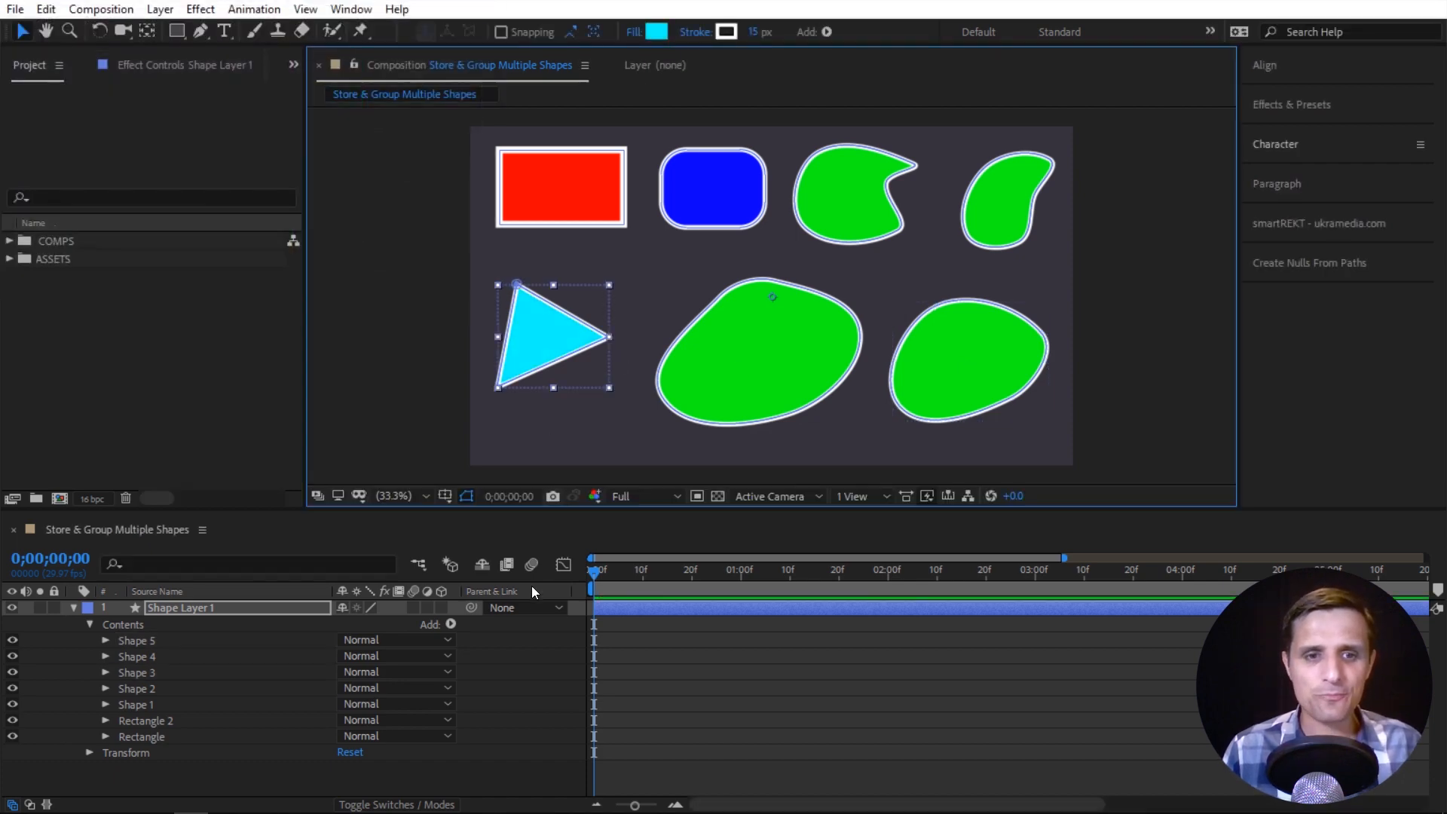
pyautogui.click(538, 626)
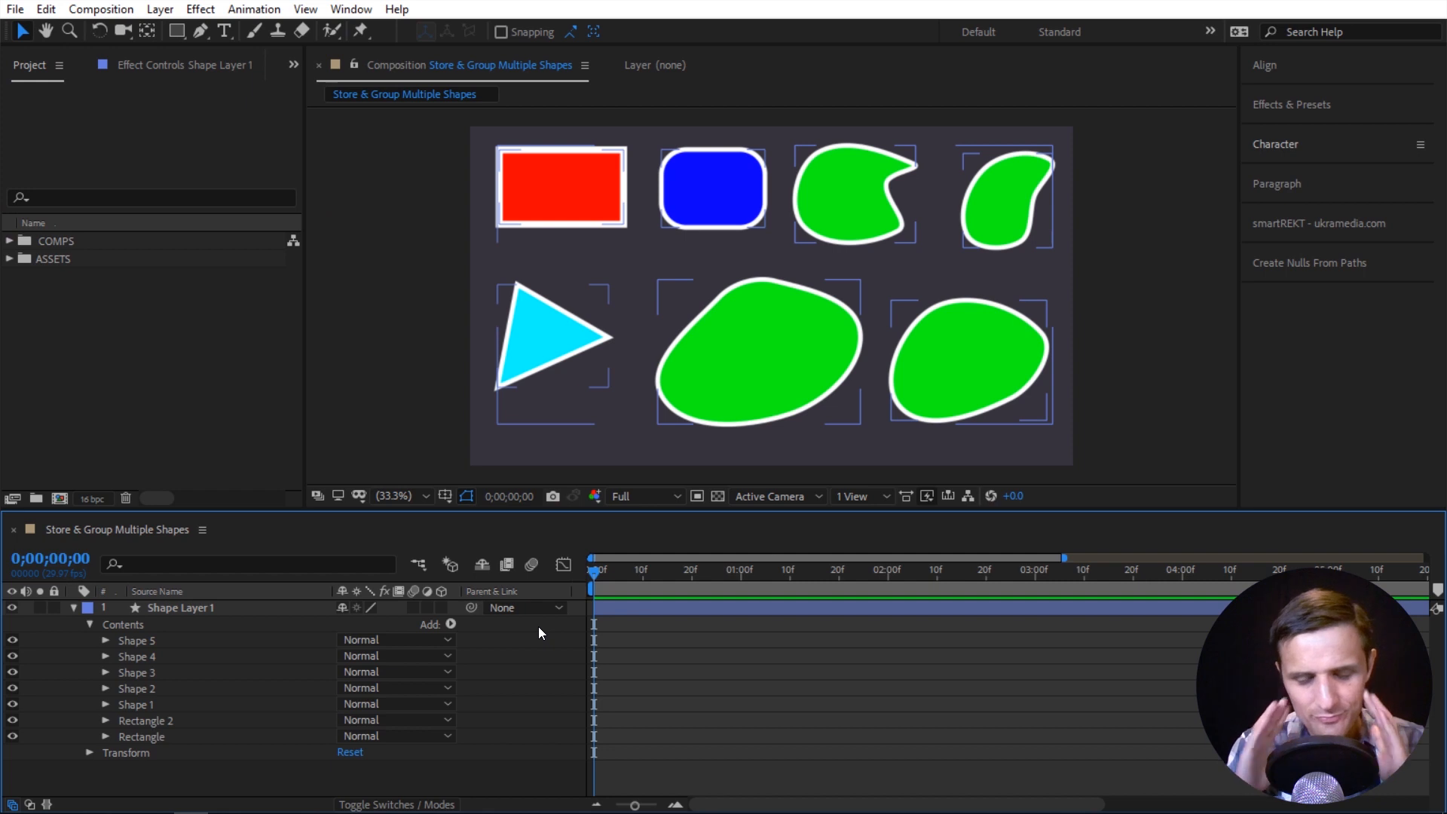
# Compare selecting the whole shape layer with selecting Shape 4, Shape 5, Shape 3, Shape 2 and Shape 1 individually.
pyautogui.click(793, 351)
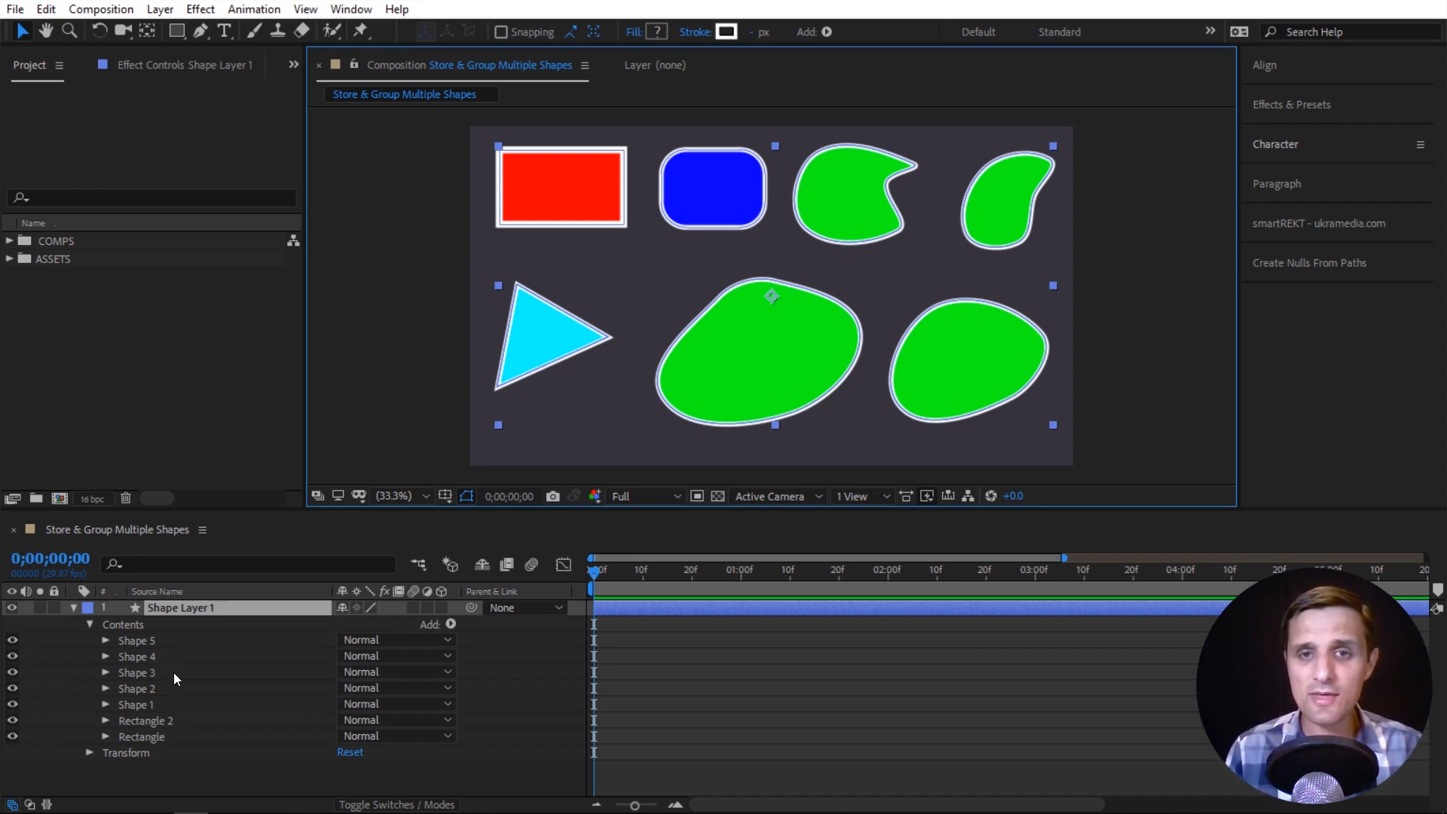
pyautogui.click(706, 389)
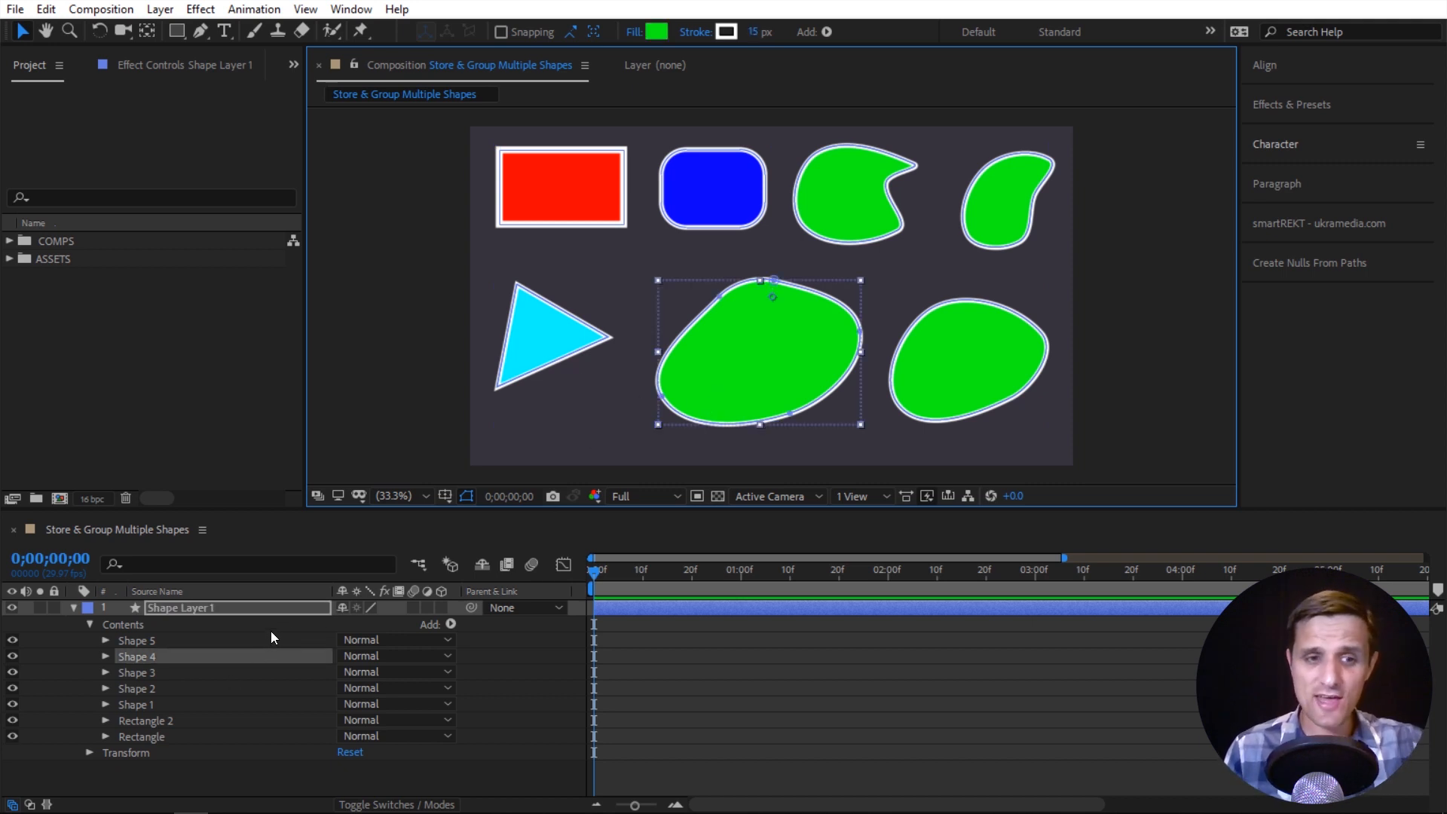
pyautogui.click(152, 641)
pyautogui.click(152, 671)
pyautogui.click(152, 687)
pyautogui.click(152, 707)
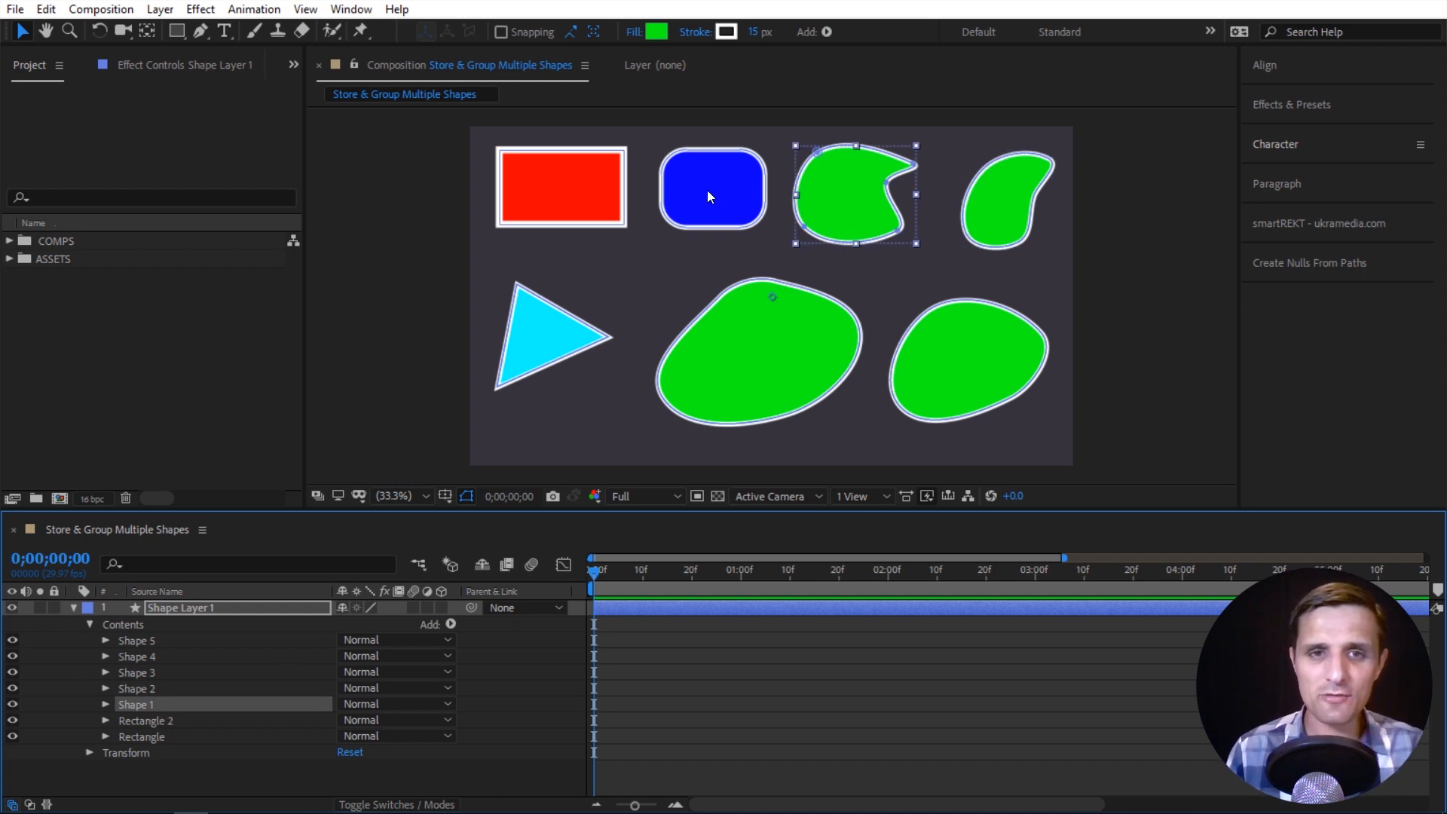
# Move the four upper-row shapes together to the start of the layer's contents and group them.
pyautogui.click(593, 200)
pyautogui.keyDown('shift'); pyautogui.click(689, 193); pyautogui.keyUp('shift')
pyautogui.keyDown('shift'); pyautogui.click(825, 201); pyautogui.keyUp('shift')
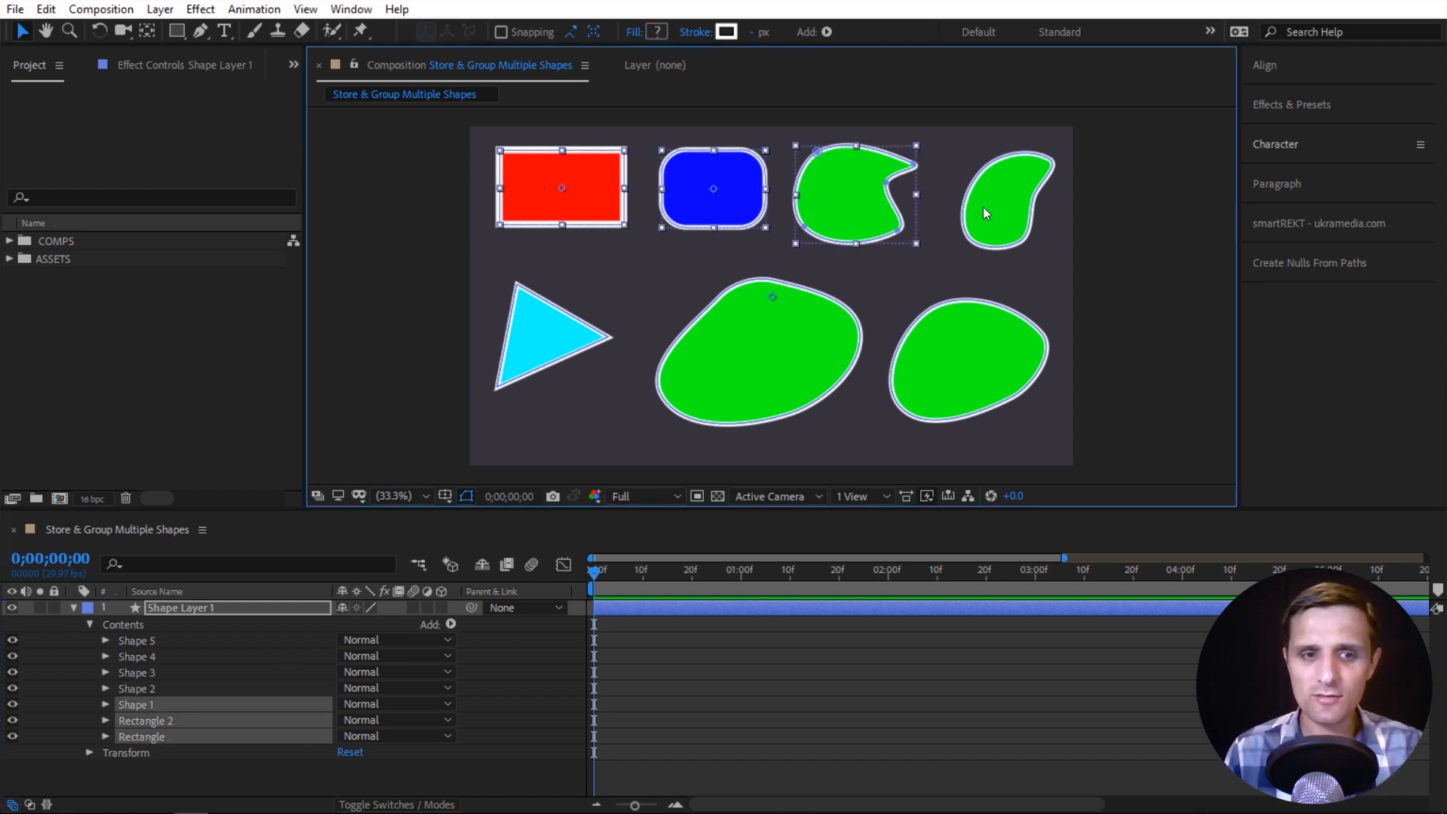
pyautogui.keyDown('shift'); pyautogui.click(982, 206); pyautogui.keyUp('shift')
pyautogui.moveTo(166, 699); pyautogui.dragTo(163, 637)
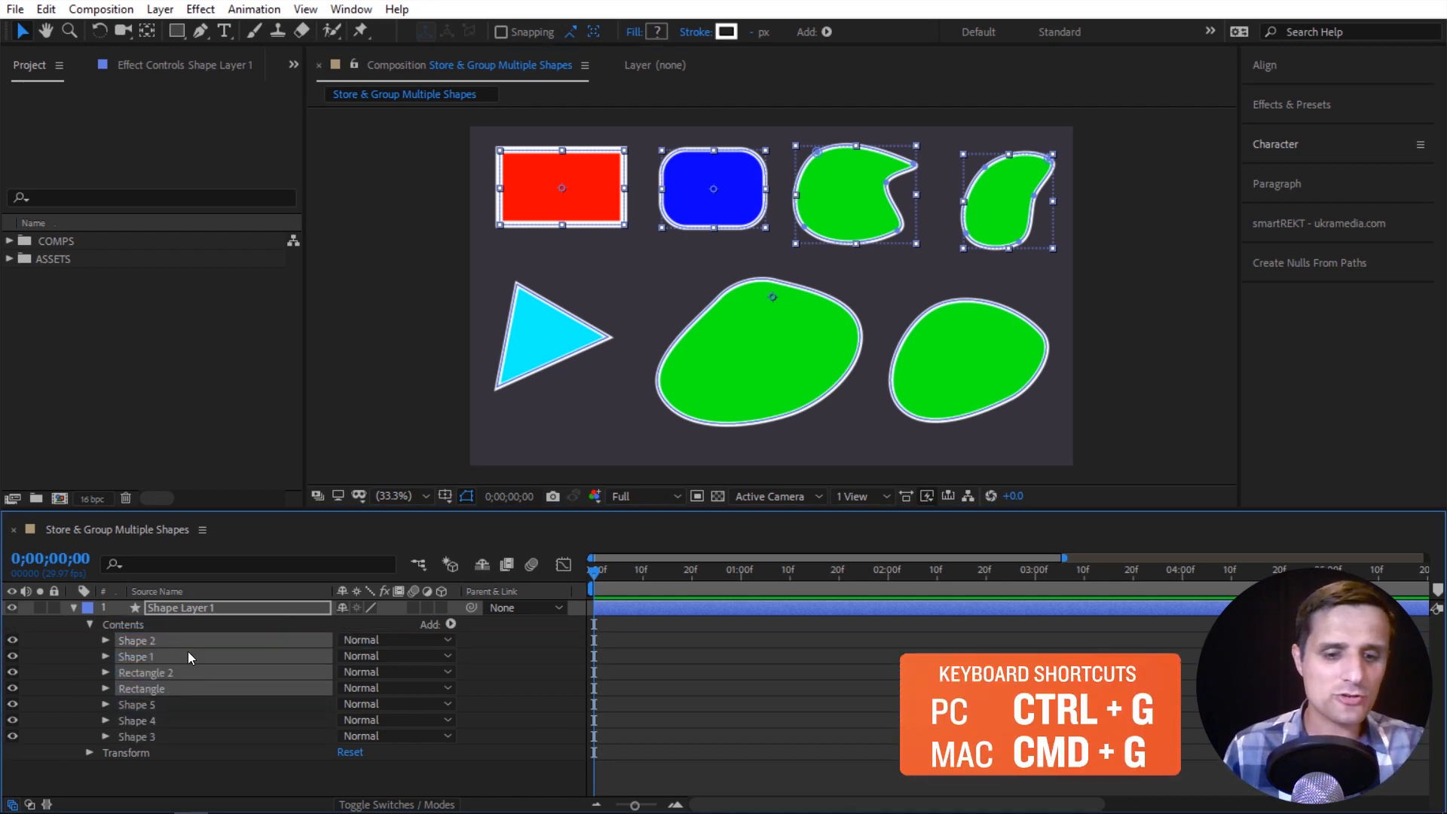
pyautogui.hotkey('ctrl', 'g')
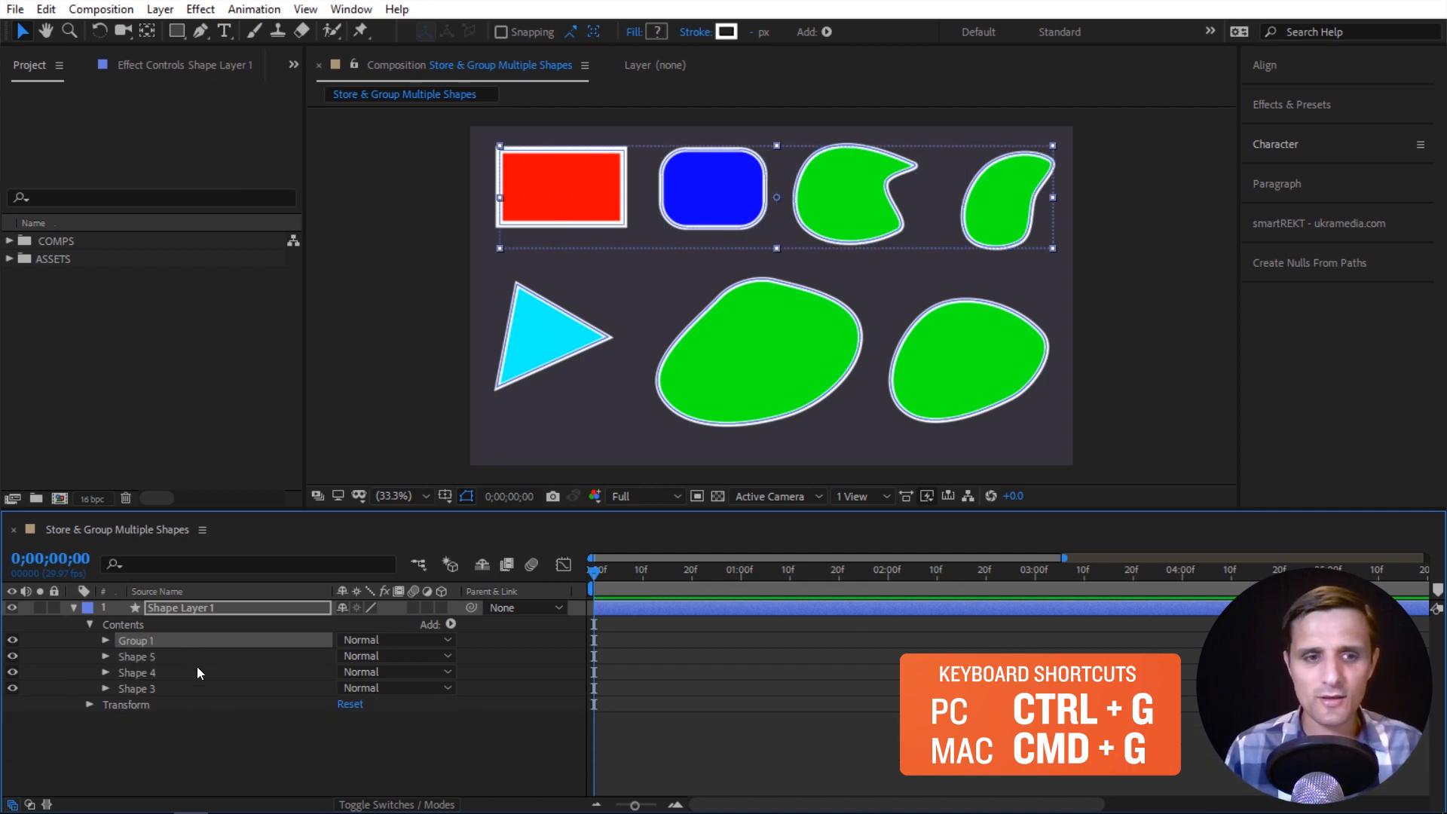
# Select the whole layer and go through the three ungrouped lower-row shapes one by one.
pyautogui.click(204, 608)
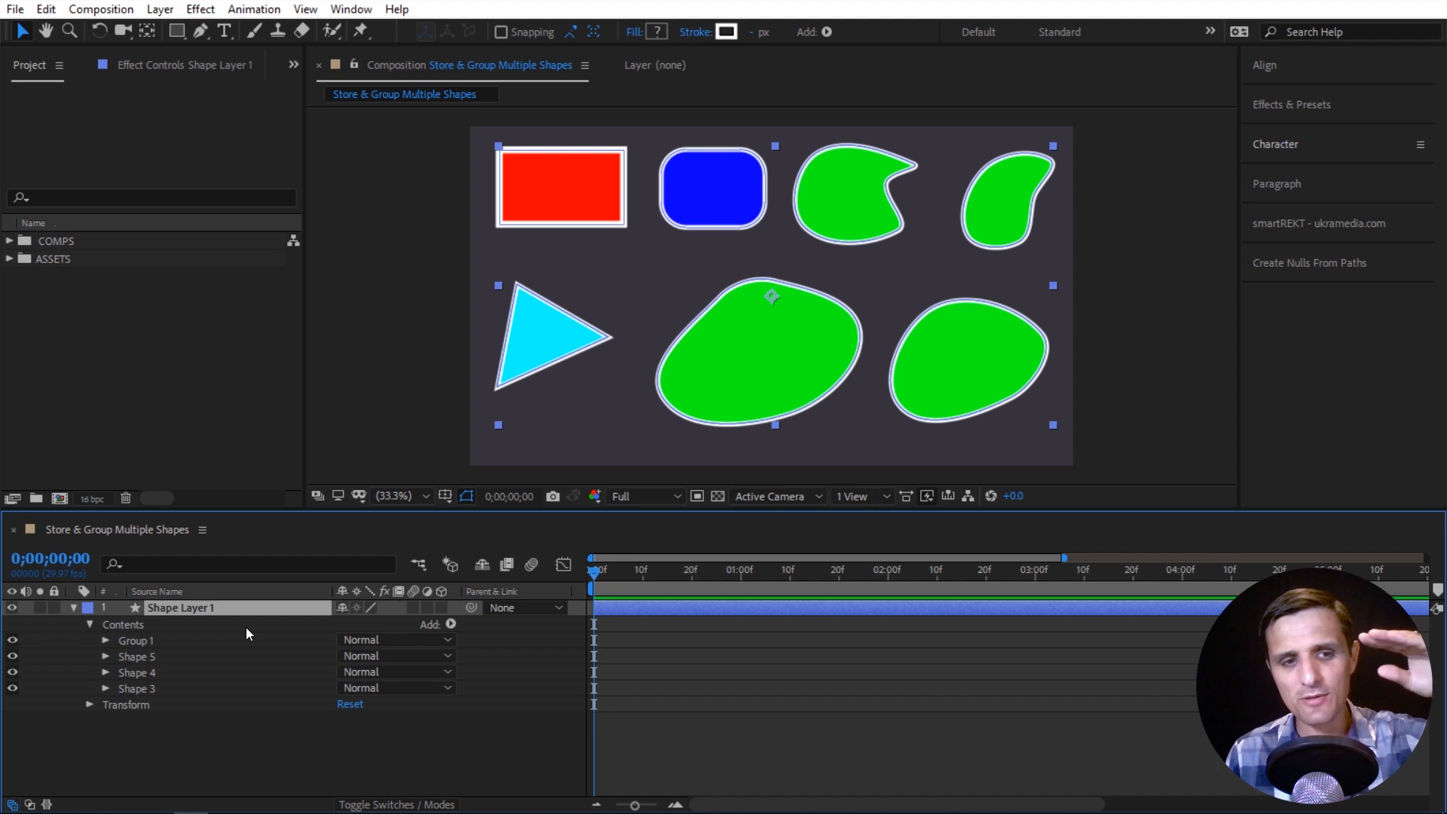
pyautogui.doubleClick(568, 344)
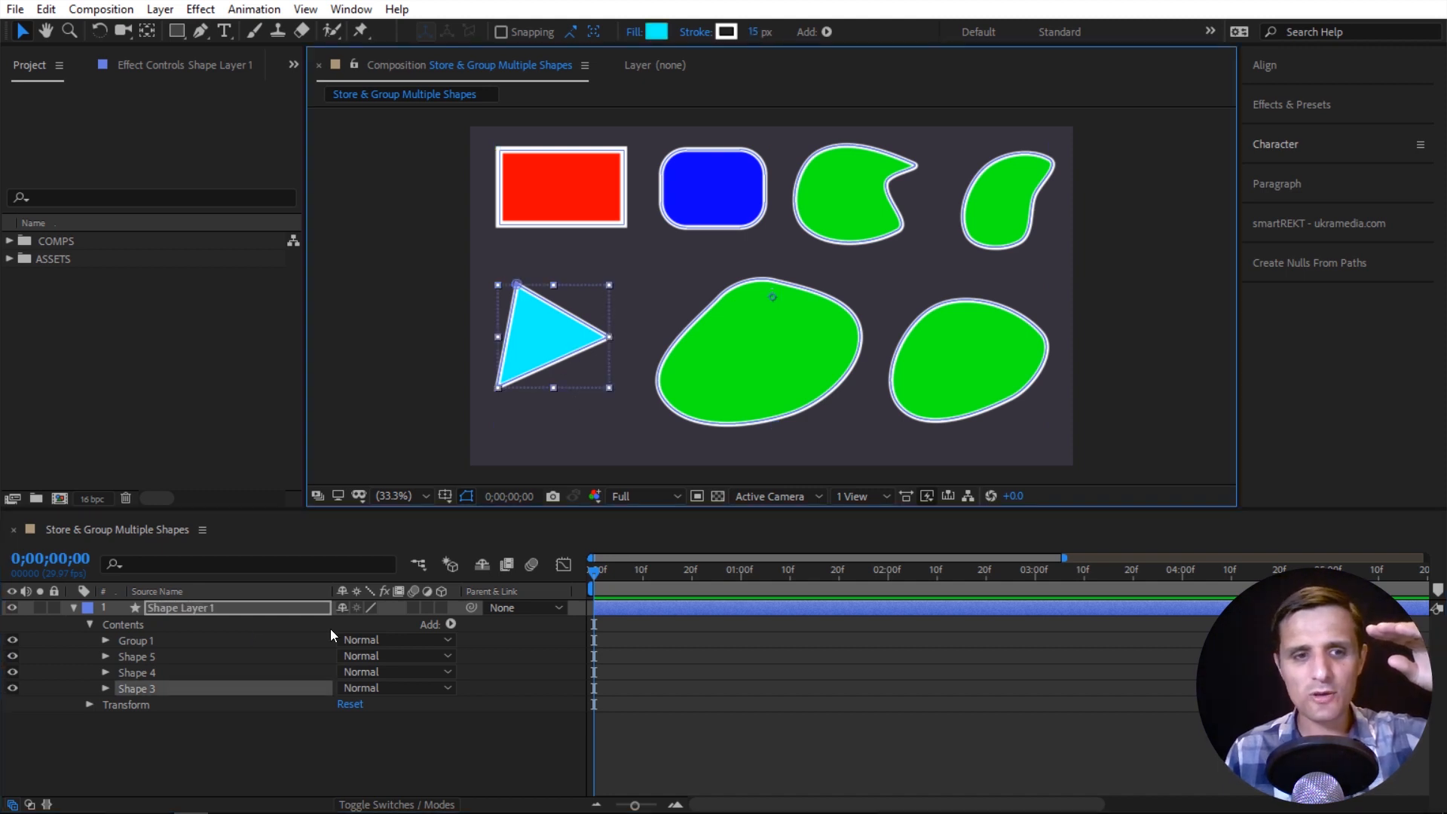
pyautogui.click(712, 362)
pyautogui.click(941, 366)
pyautogui.click(777, 361)
pyautogui.click(575, 338)
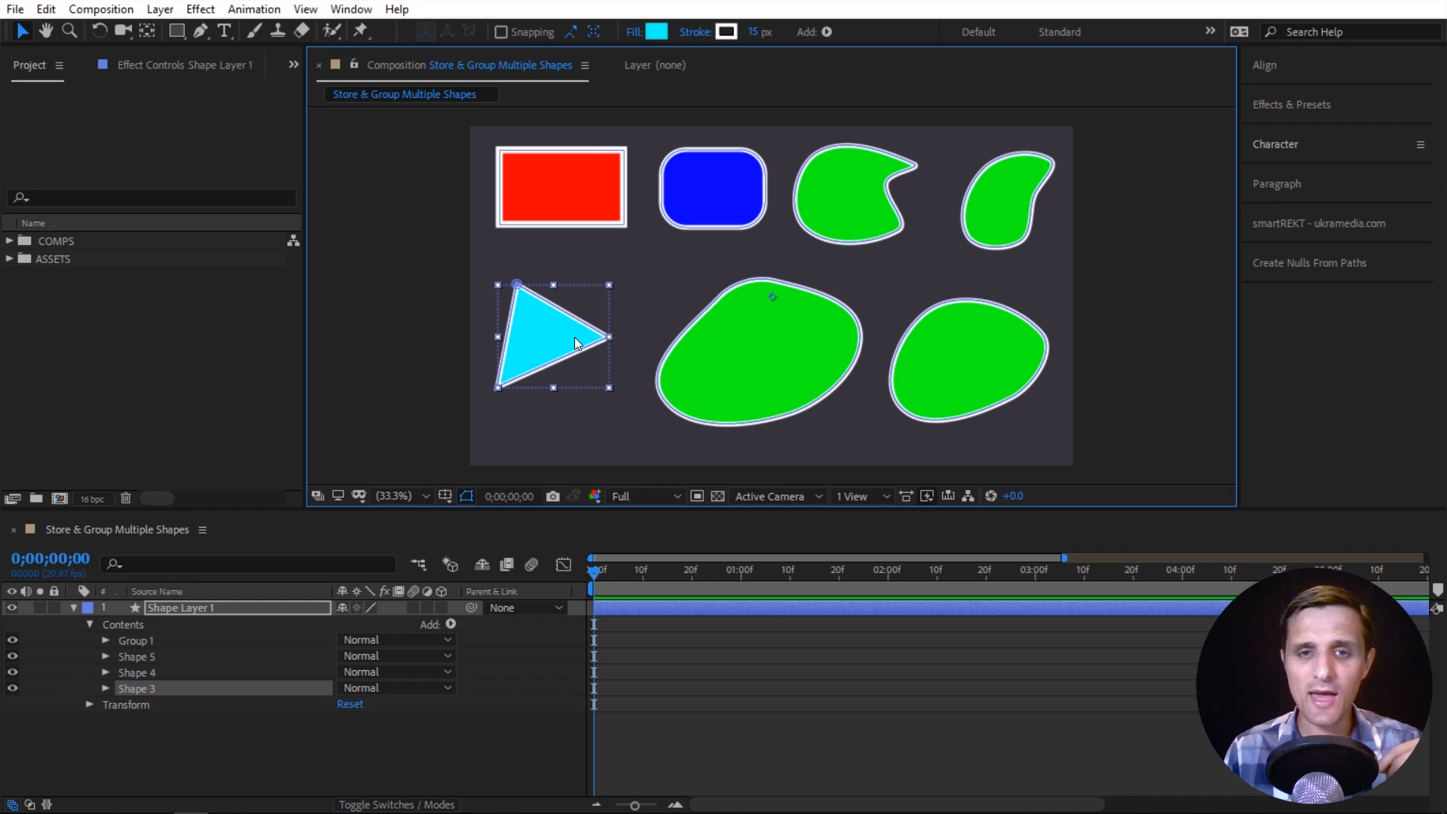
# Select the upper-row group as a unit, then enter it and select each of its shapes individually.
pyautogui.click(734, 216)
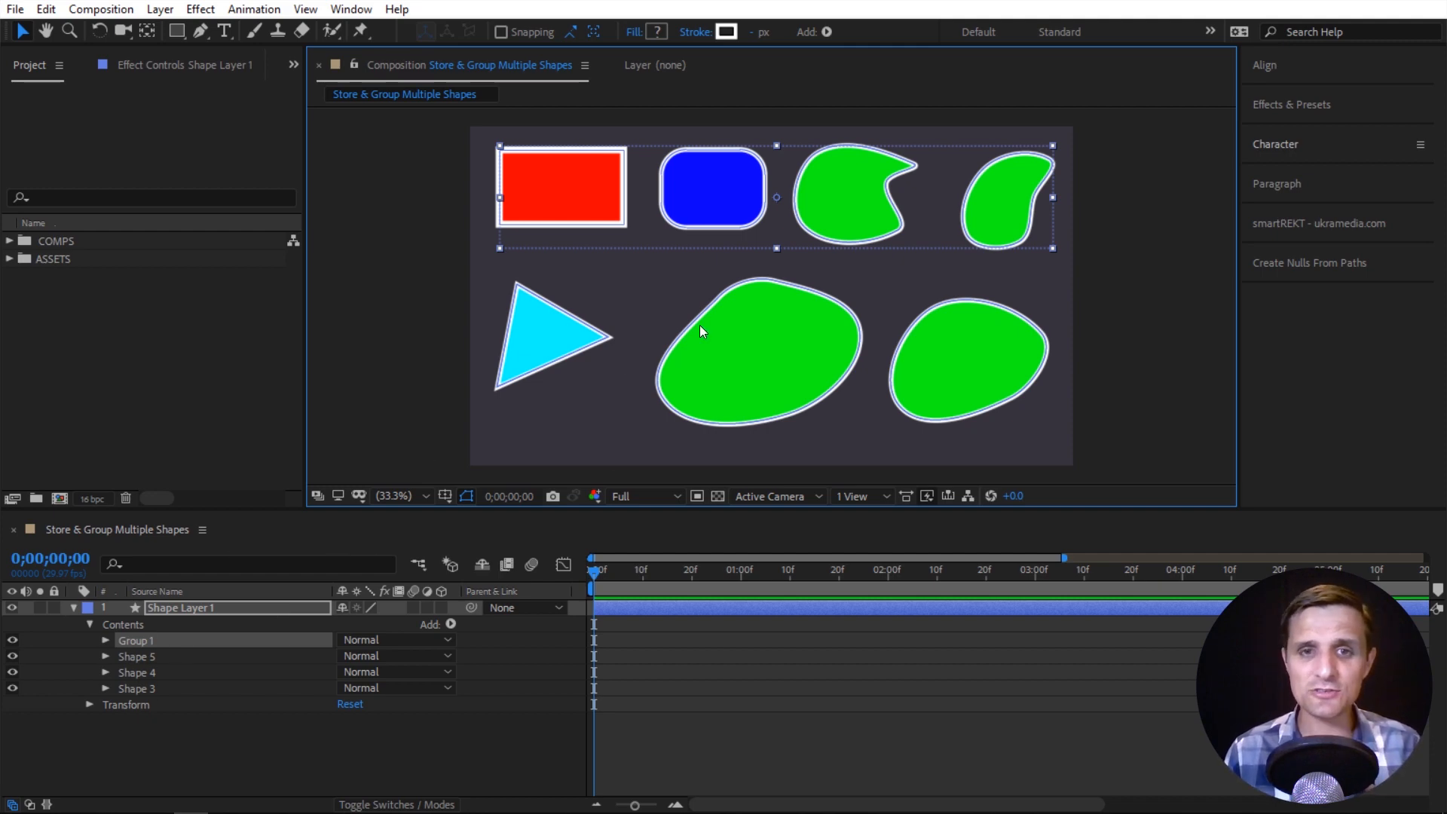
pyautogui.doubleClick(698, 219)
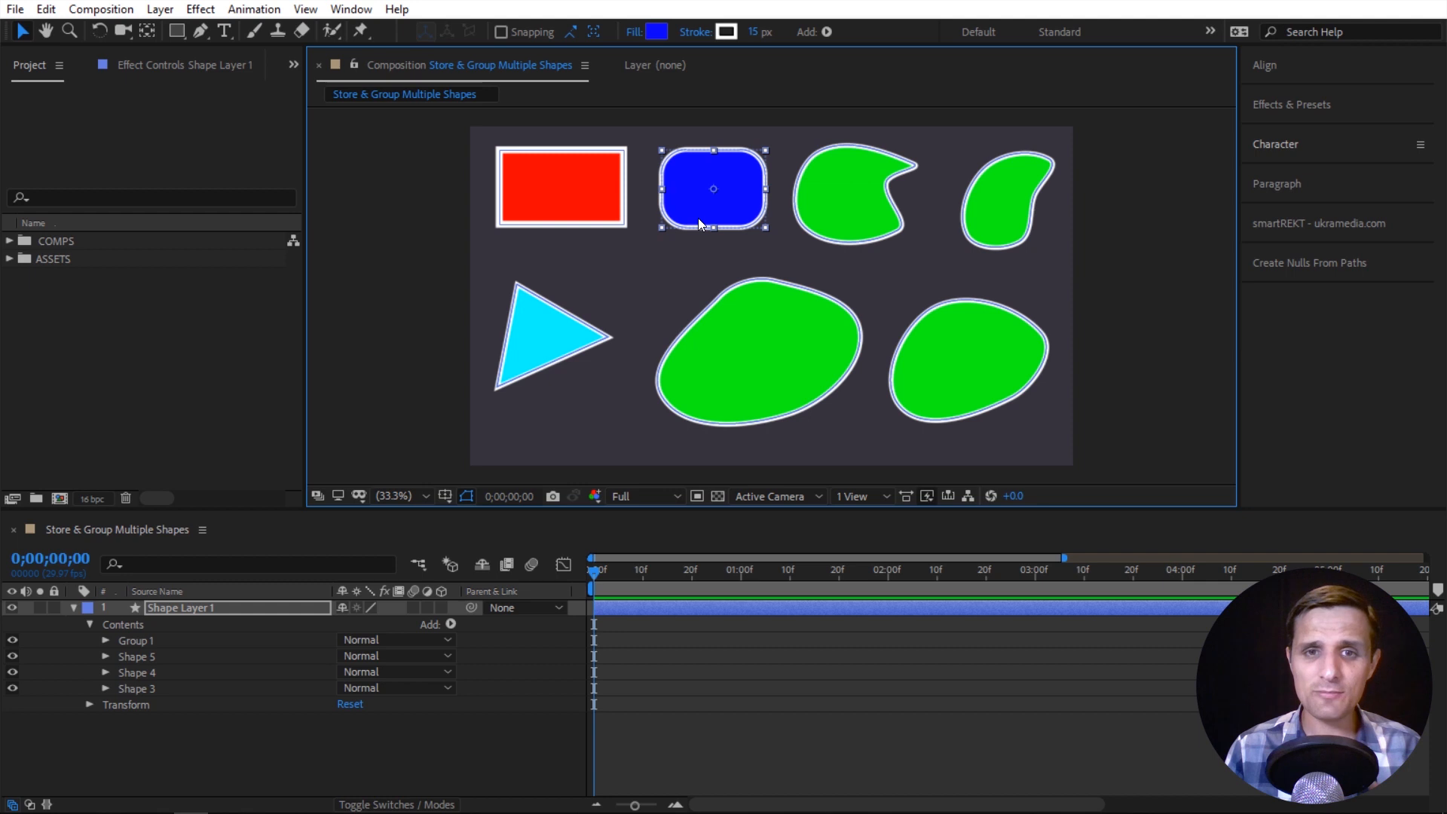
pyautogui.click(617, 214)
pyautogui.click(701, 198)
pyautogui.click(826, 196)
pyautogui.click(996, 206)
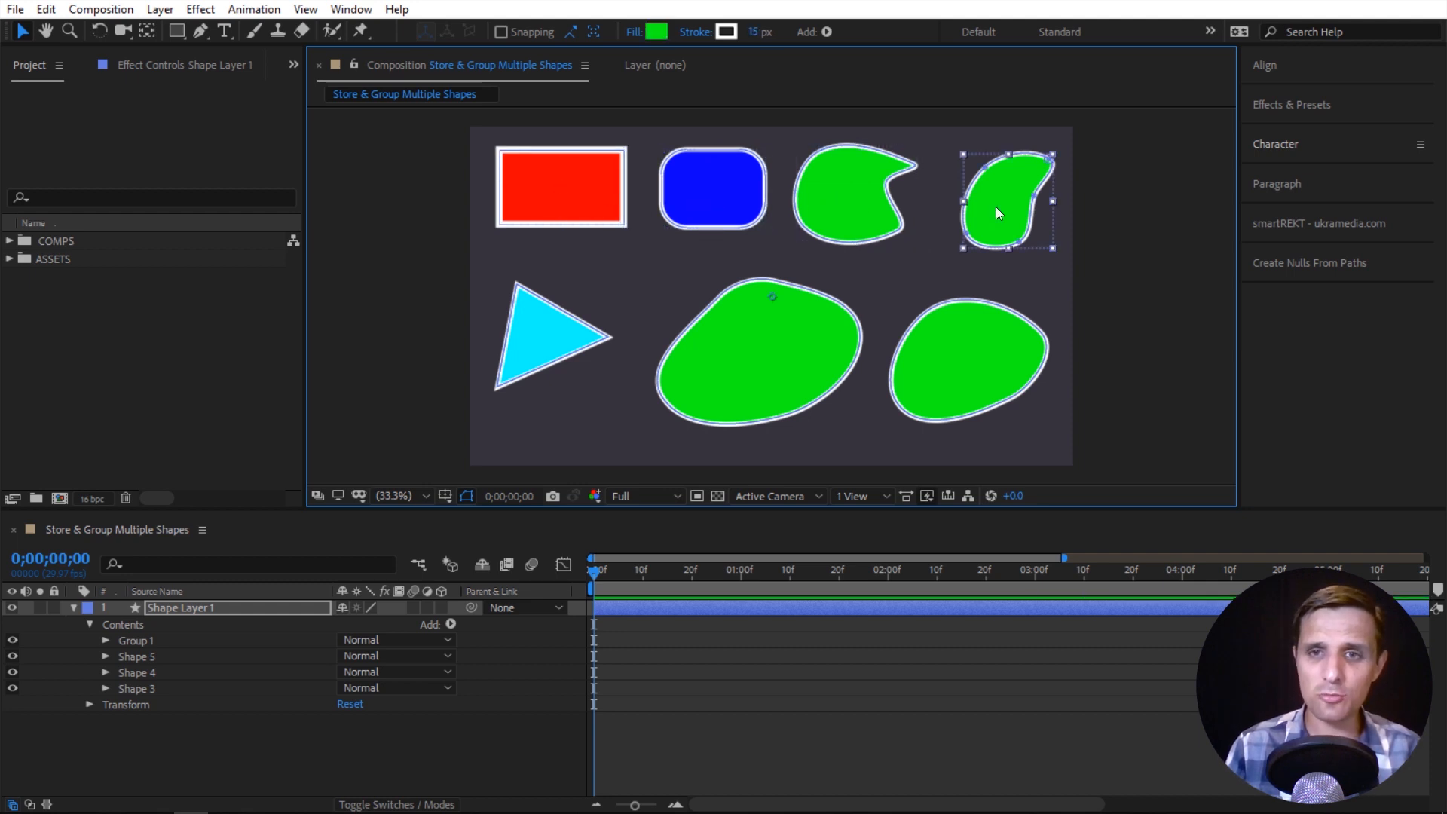
# Expand Group 1, group its two green shapes, Shape 1 and Shape 2, into a nested group, and deselect everything.
pyautogui.click(103, 640)
pyautogui.keyDown('shift'); pyautogui.click(874, 226); pyautogui.keyUp('shift')
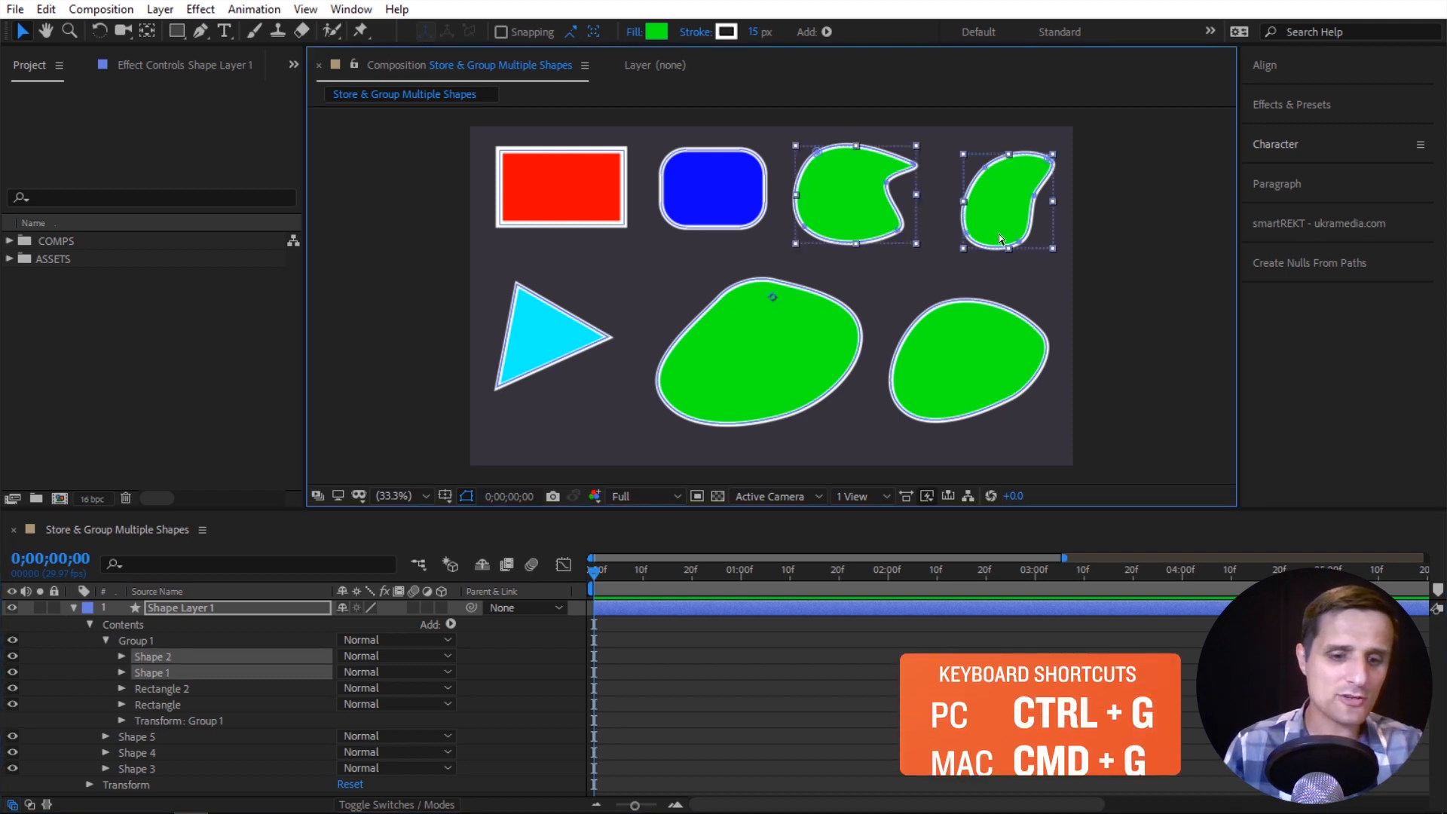
pyautogui.hotkey('ctrl', 'g')
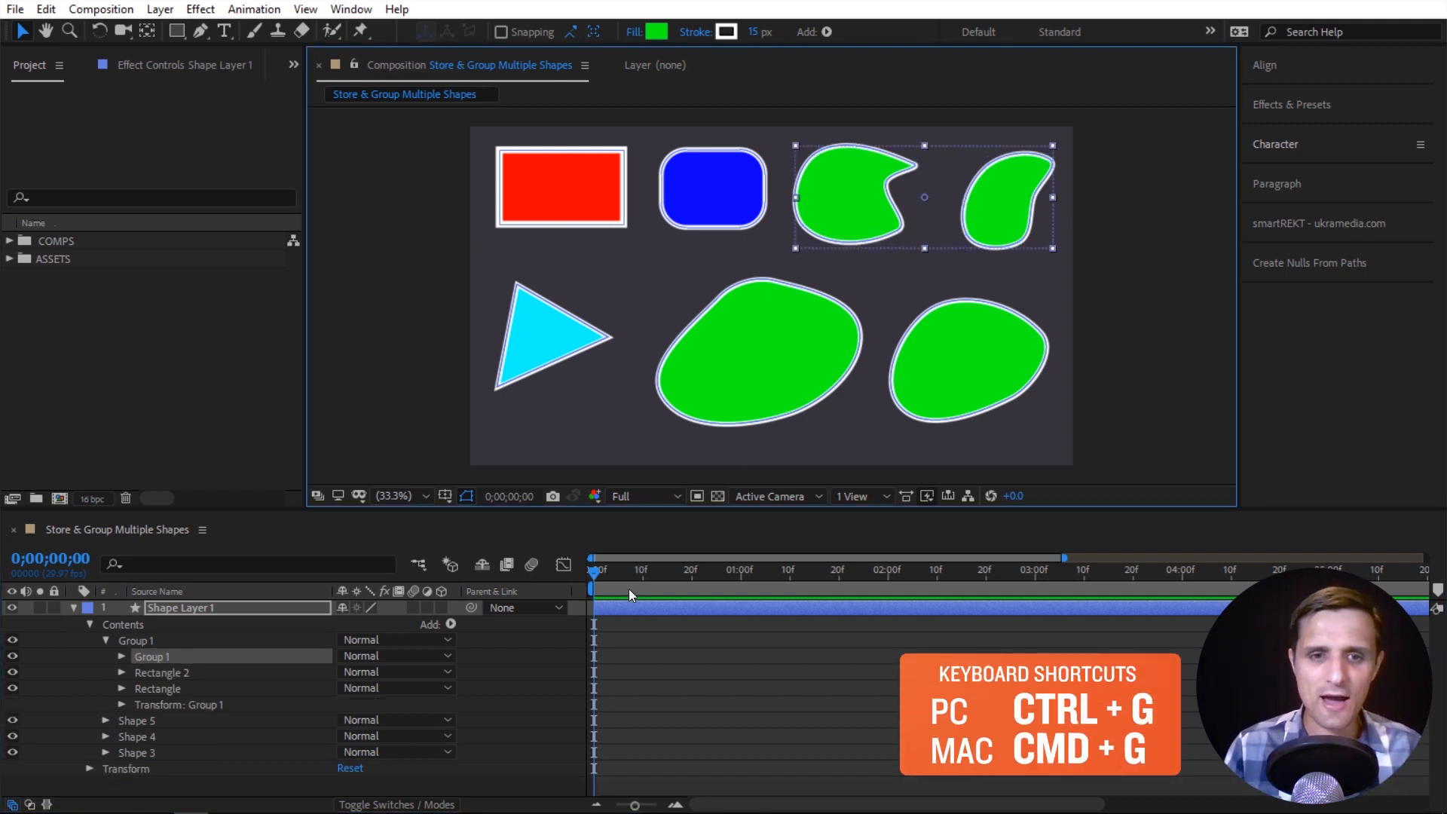
pyautogui.click(559, 639)
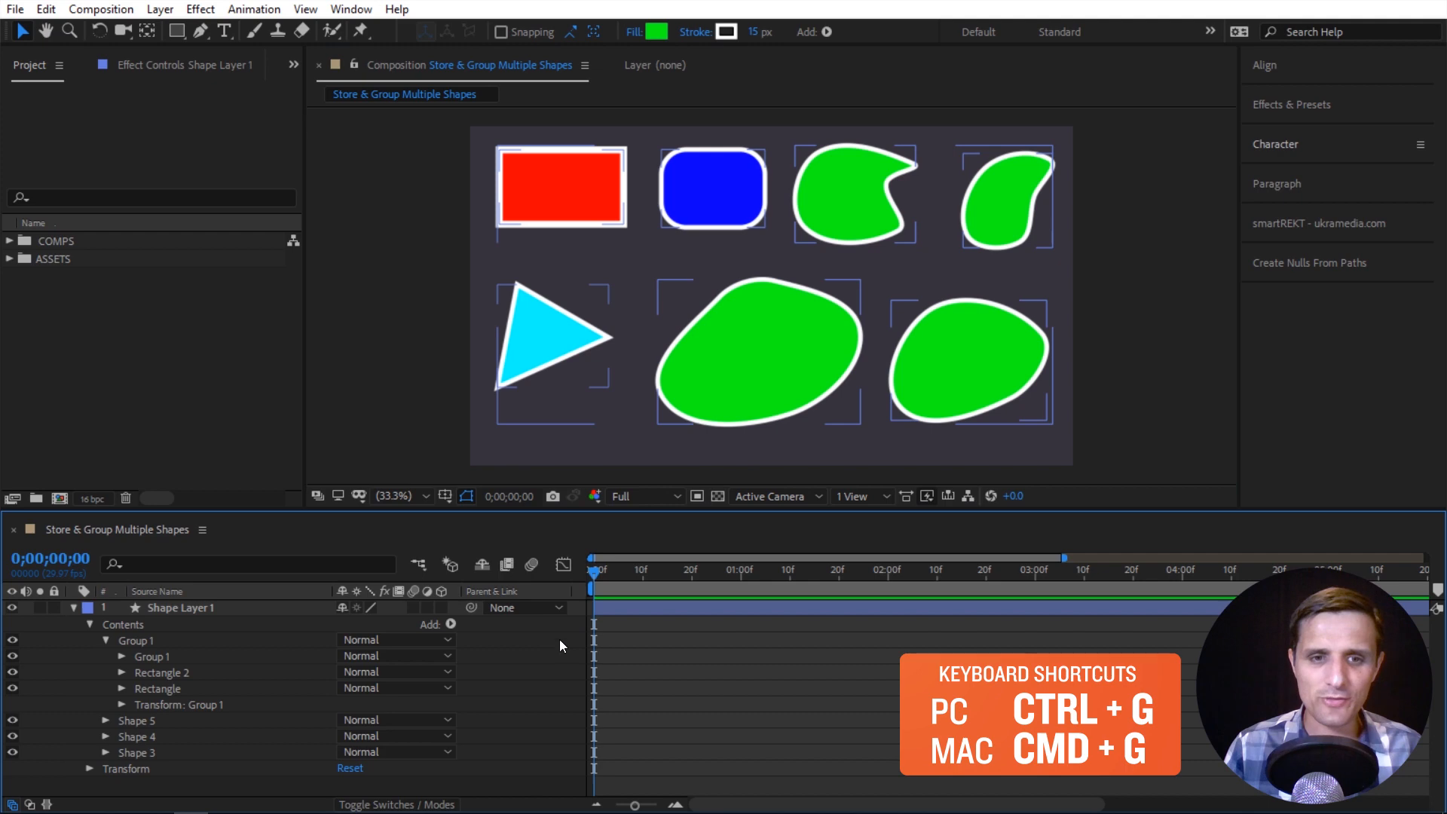
# Compare selecting the whole layer, each ungrouped lower-row shape, and the upper-row group.
pyautogui.click(801, 328)
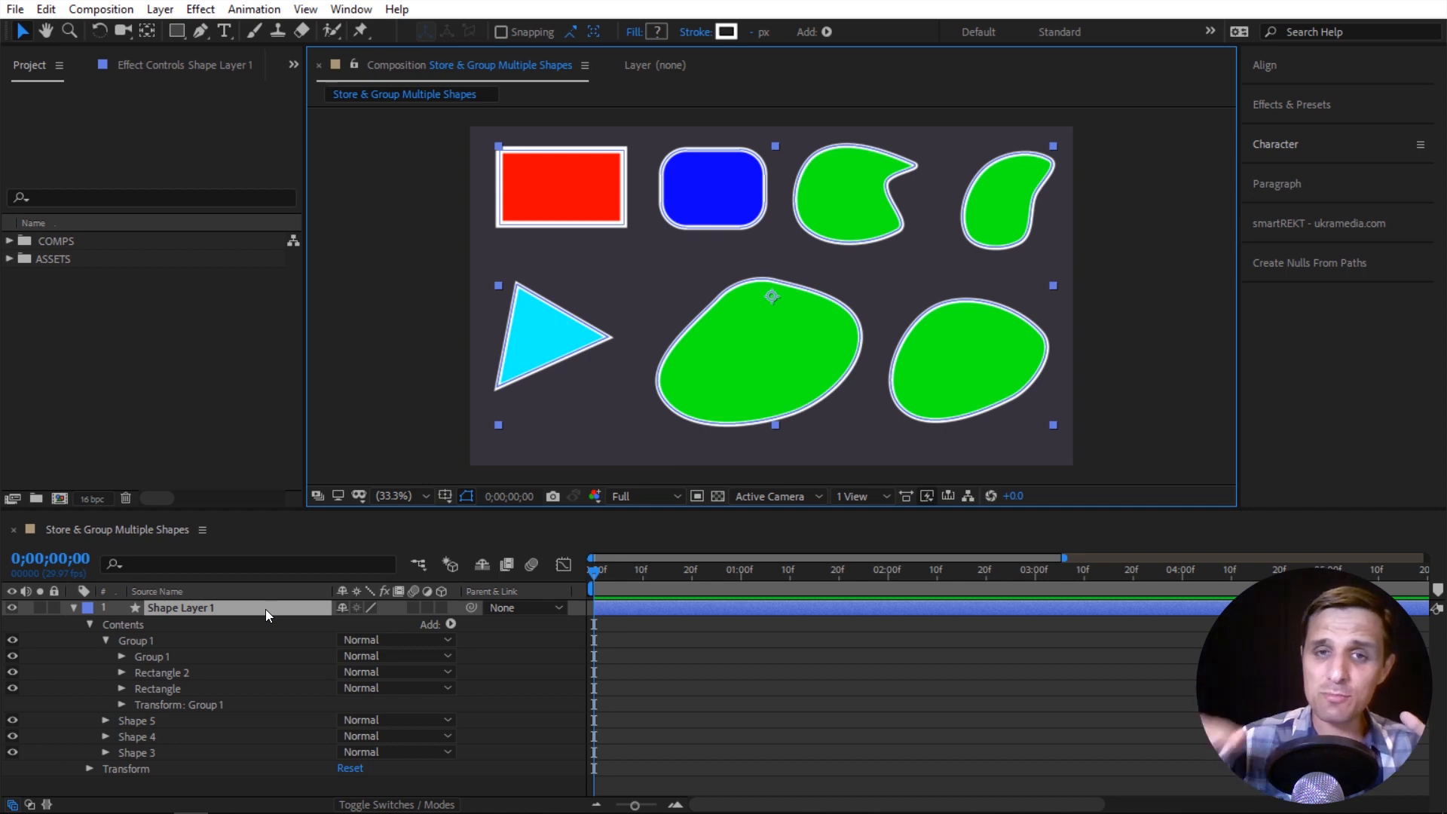
pyautogui.click(768, 315)
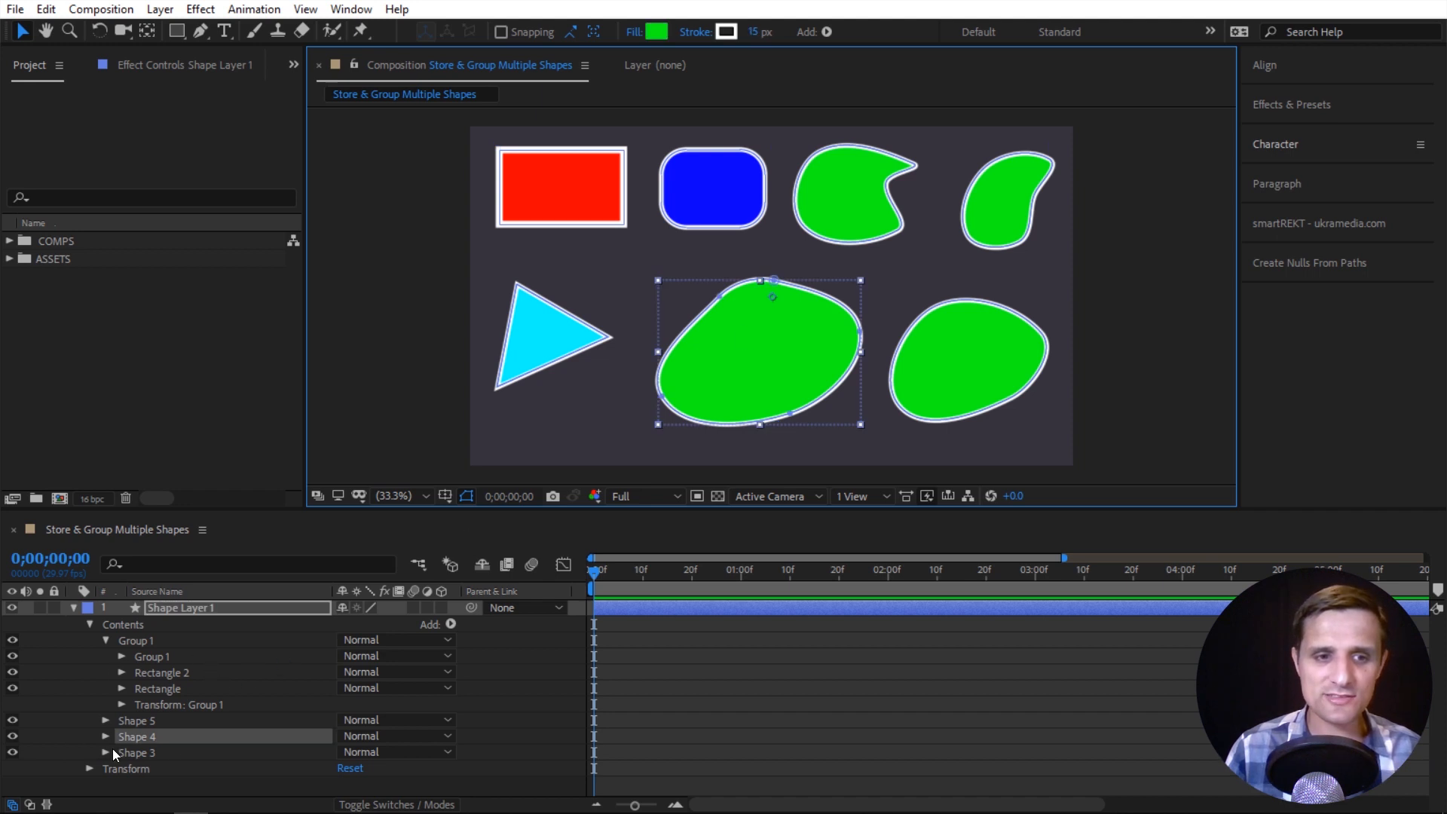
pyautogui.click(607, 340)
pyautogui.click(957, 337)
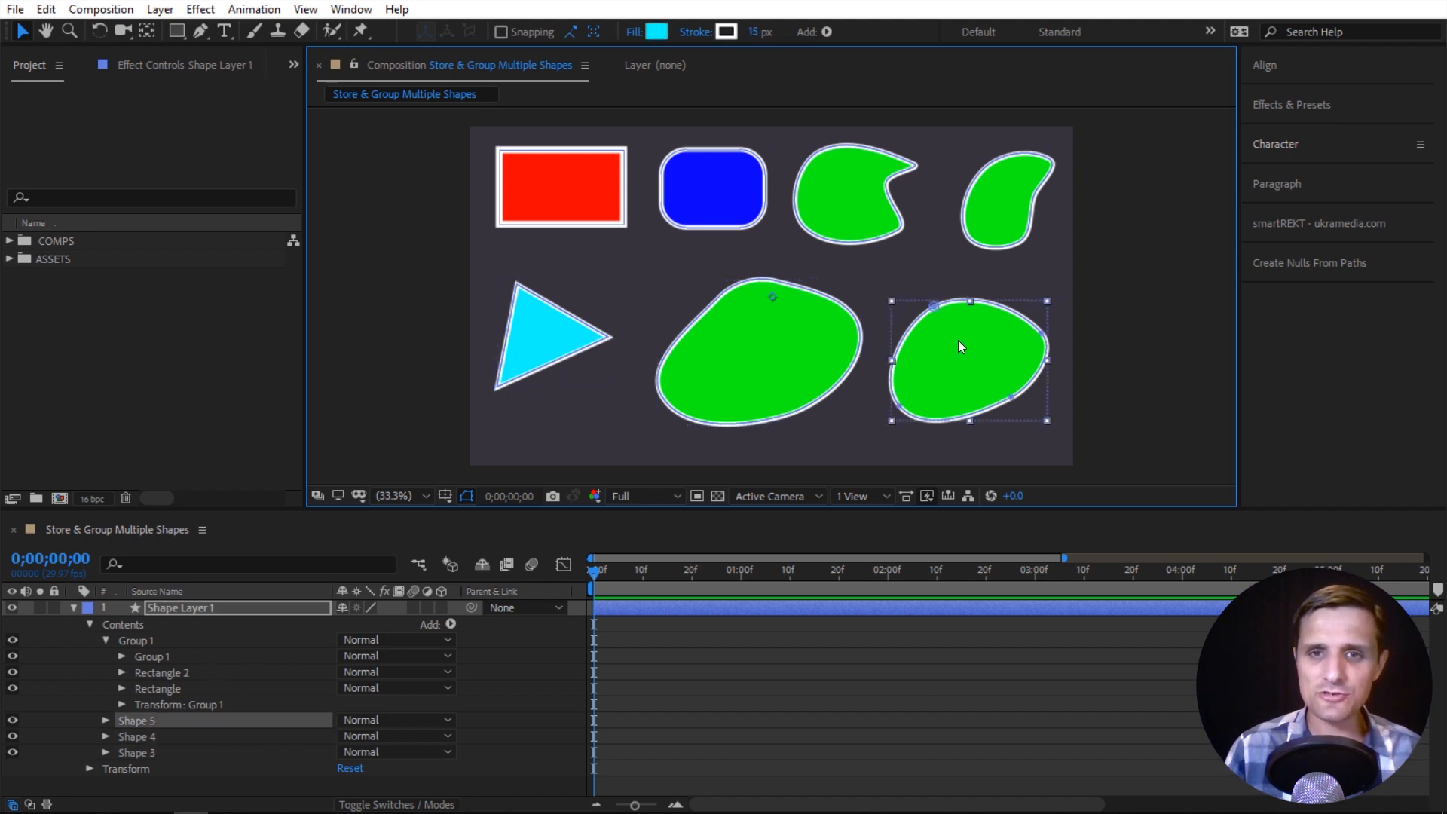
pyautogui.click(859, 206)
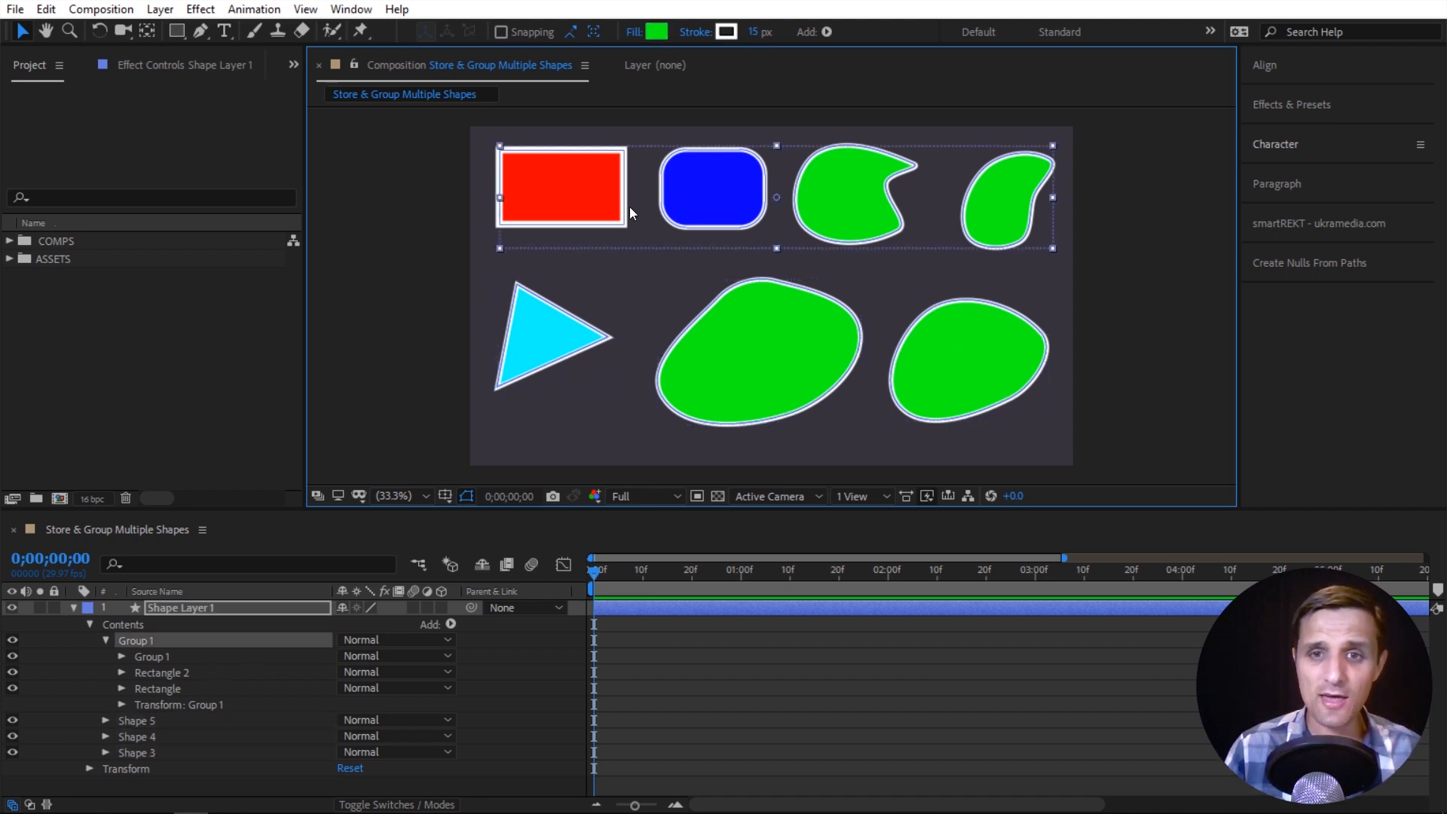
# Enter the upper-row group and select its rectangles and nested green group, then enter the nested group and select each green shape.
pyautogui.doubleClick(867, 211)
pyautogui.click(579, 206)
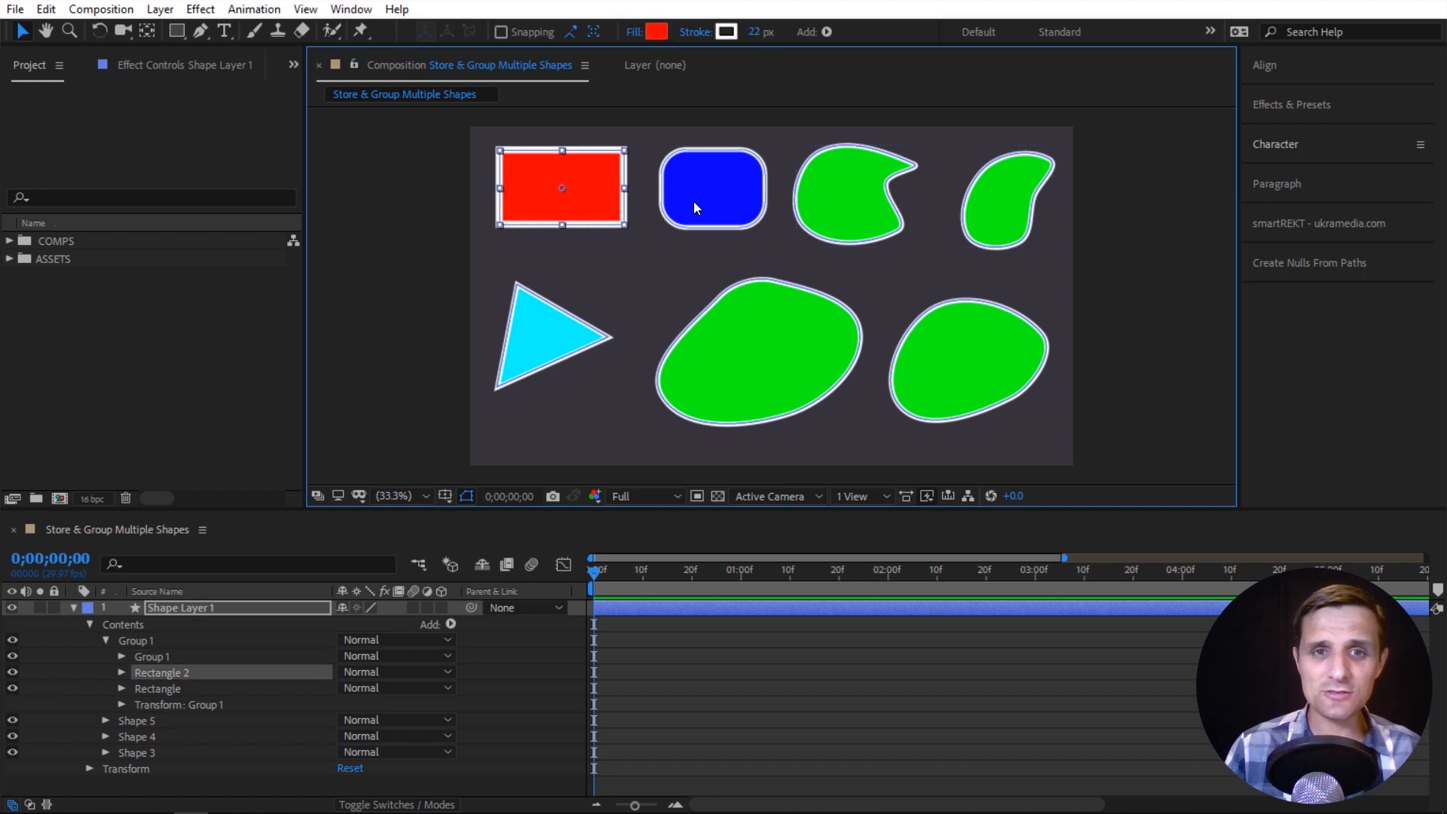
pyautogui.click(728, 210)
pyautogui.click(851, 212)
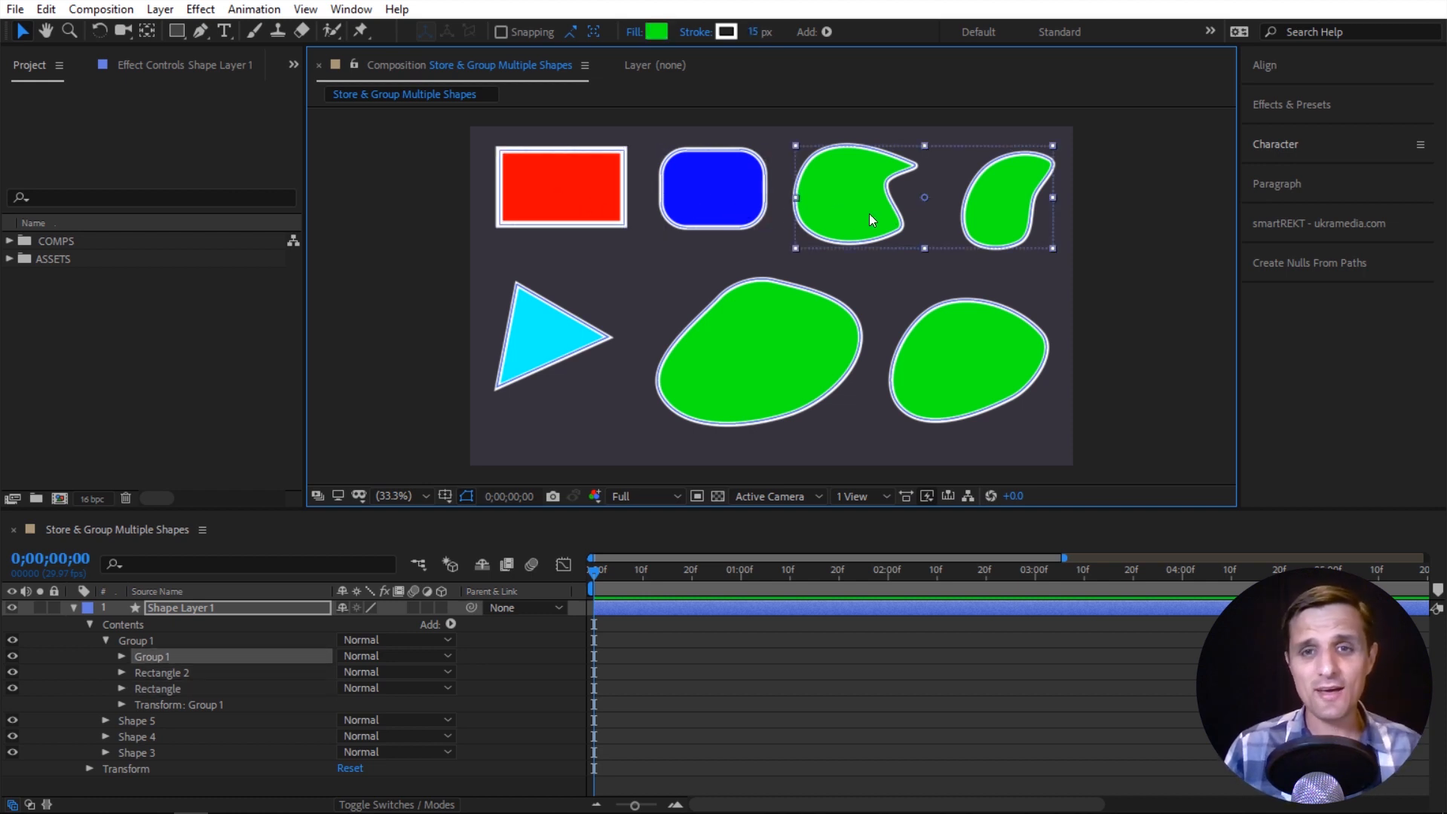
pyautogui.doubleClick(870, 214)
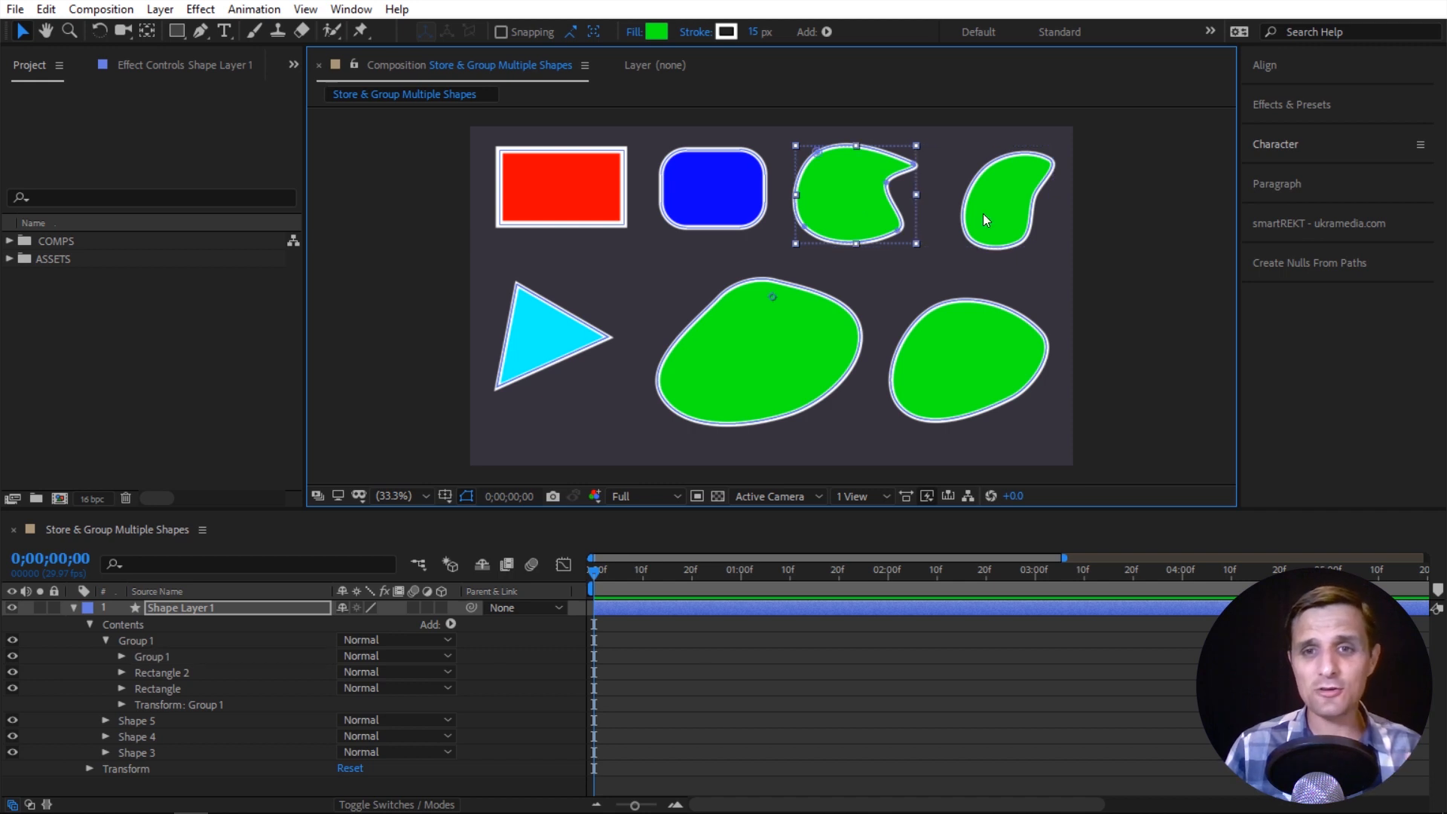
pyautogui.click(990, 214)
pyautogui.click(898, 211)
pyautogui.click(1003, 216)
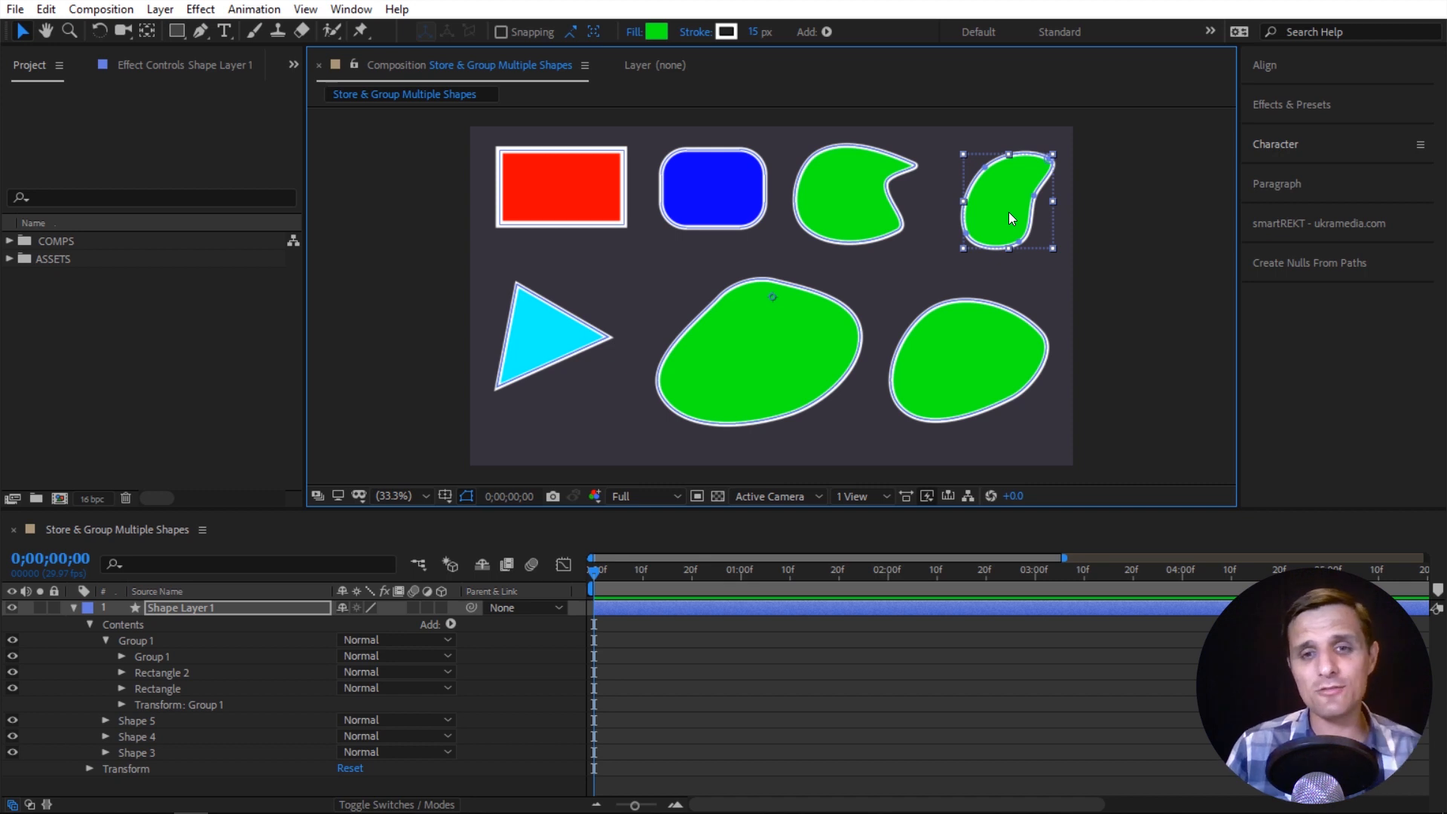
# Step back out of the nesting by selecting the blue rectangle, the nested green group and the large lower-row shape, Shape 4.
pyautogui.click(712, 201)
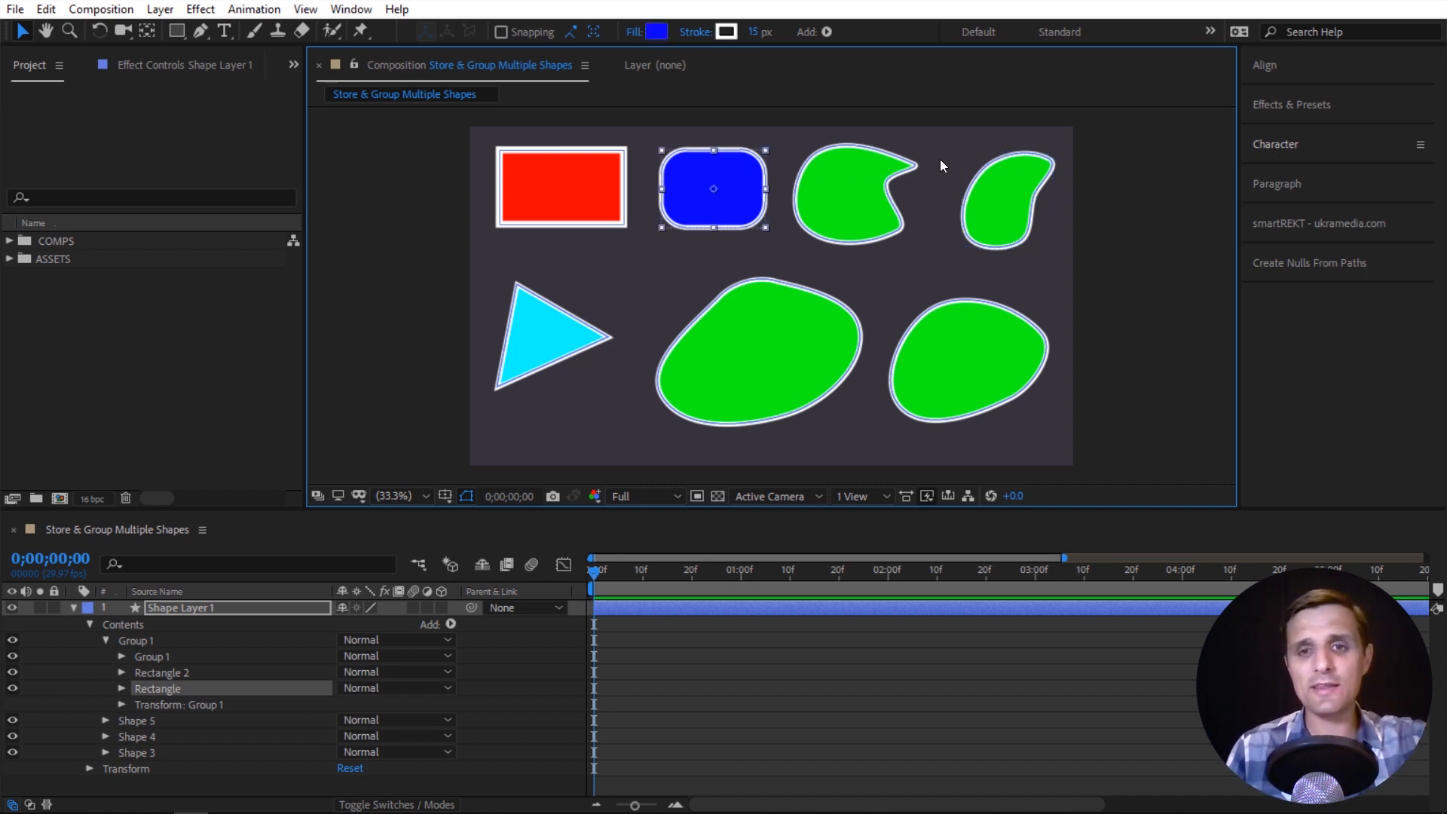
pyautogui.click(867, 199)
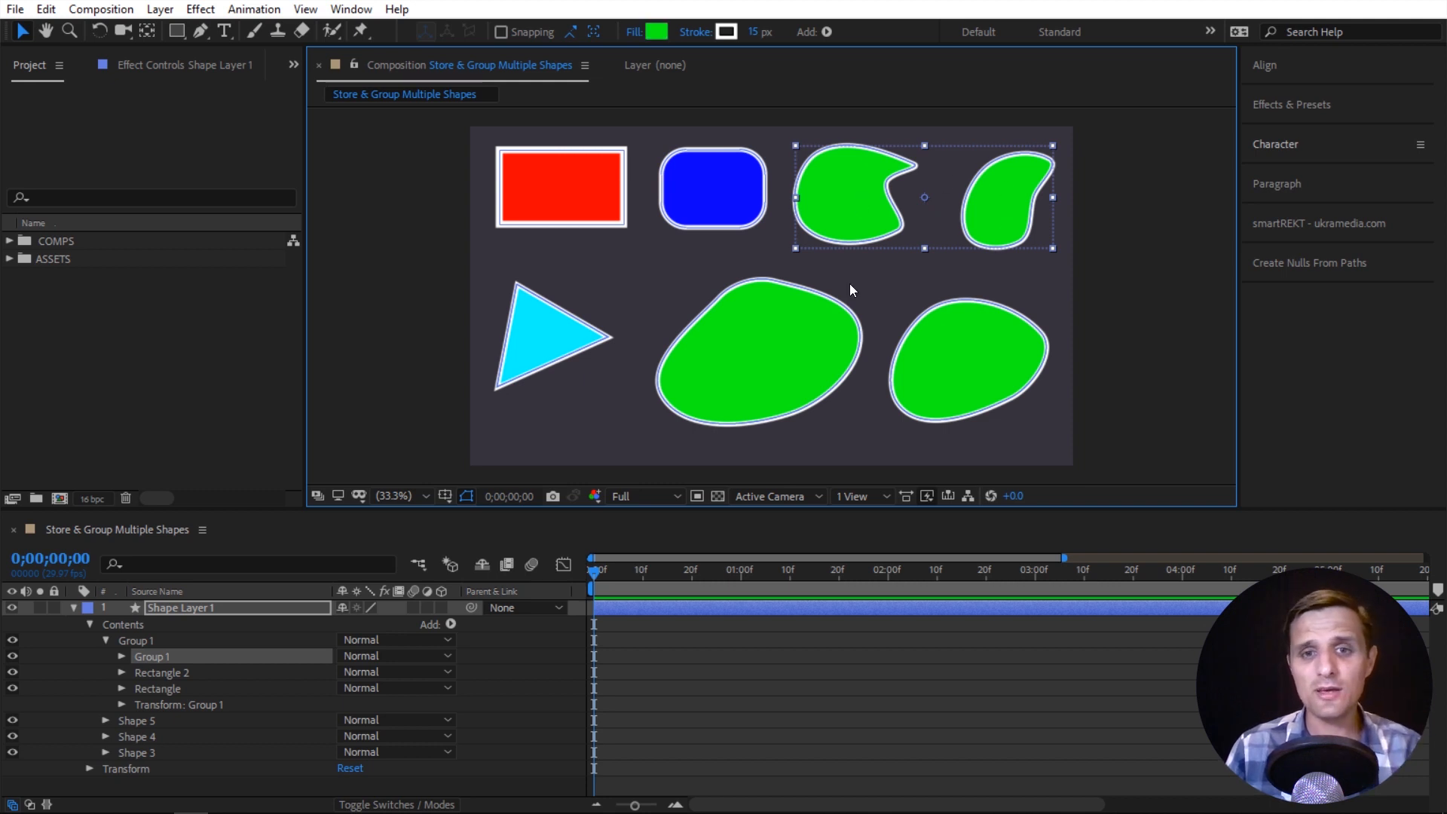
pyautogui.click(819, 351)
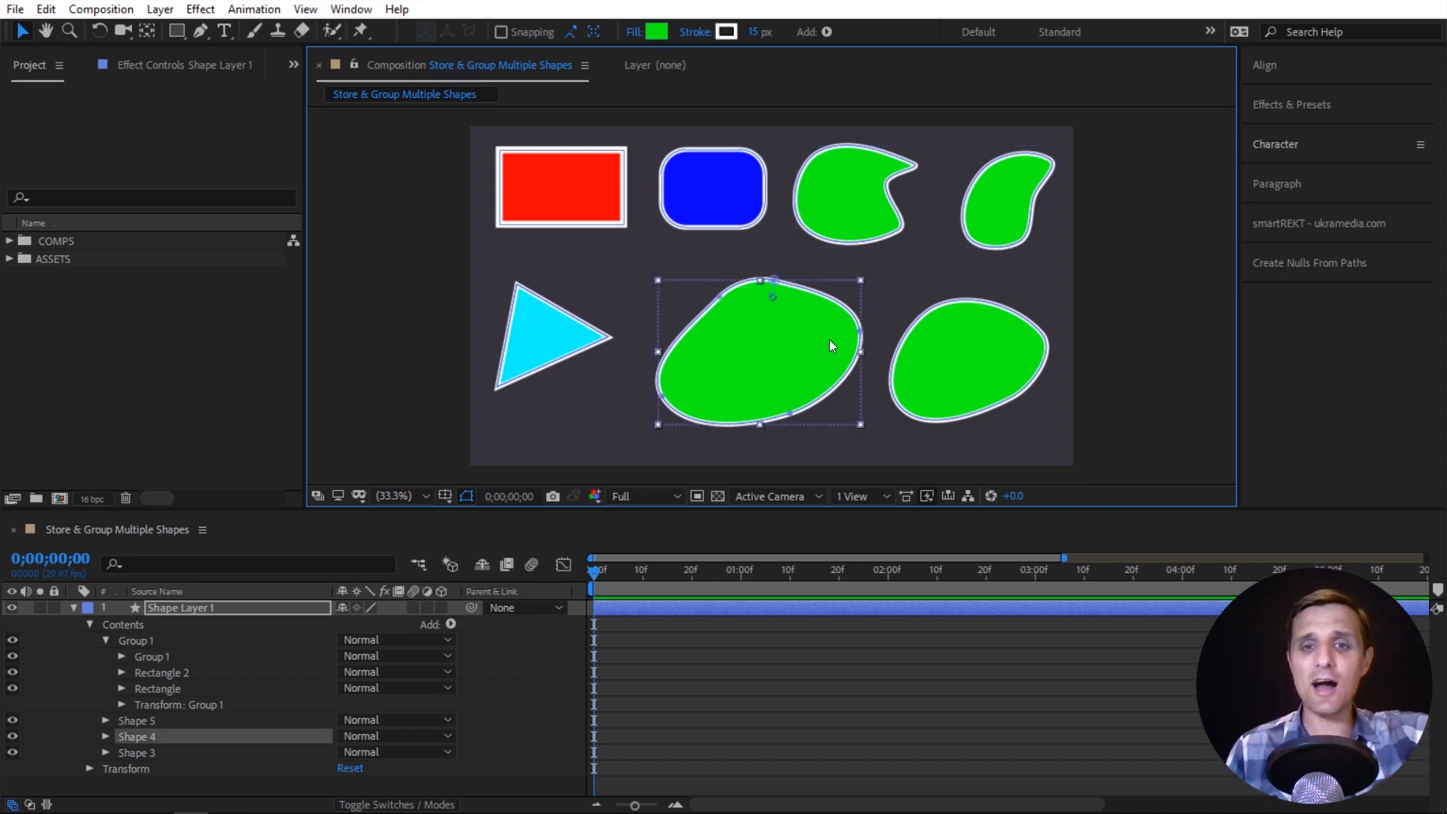
# Drill down from the whole upper-row group through the nested green group to the path of its first green shape.
pyautogui.click(732, 211)
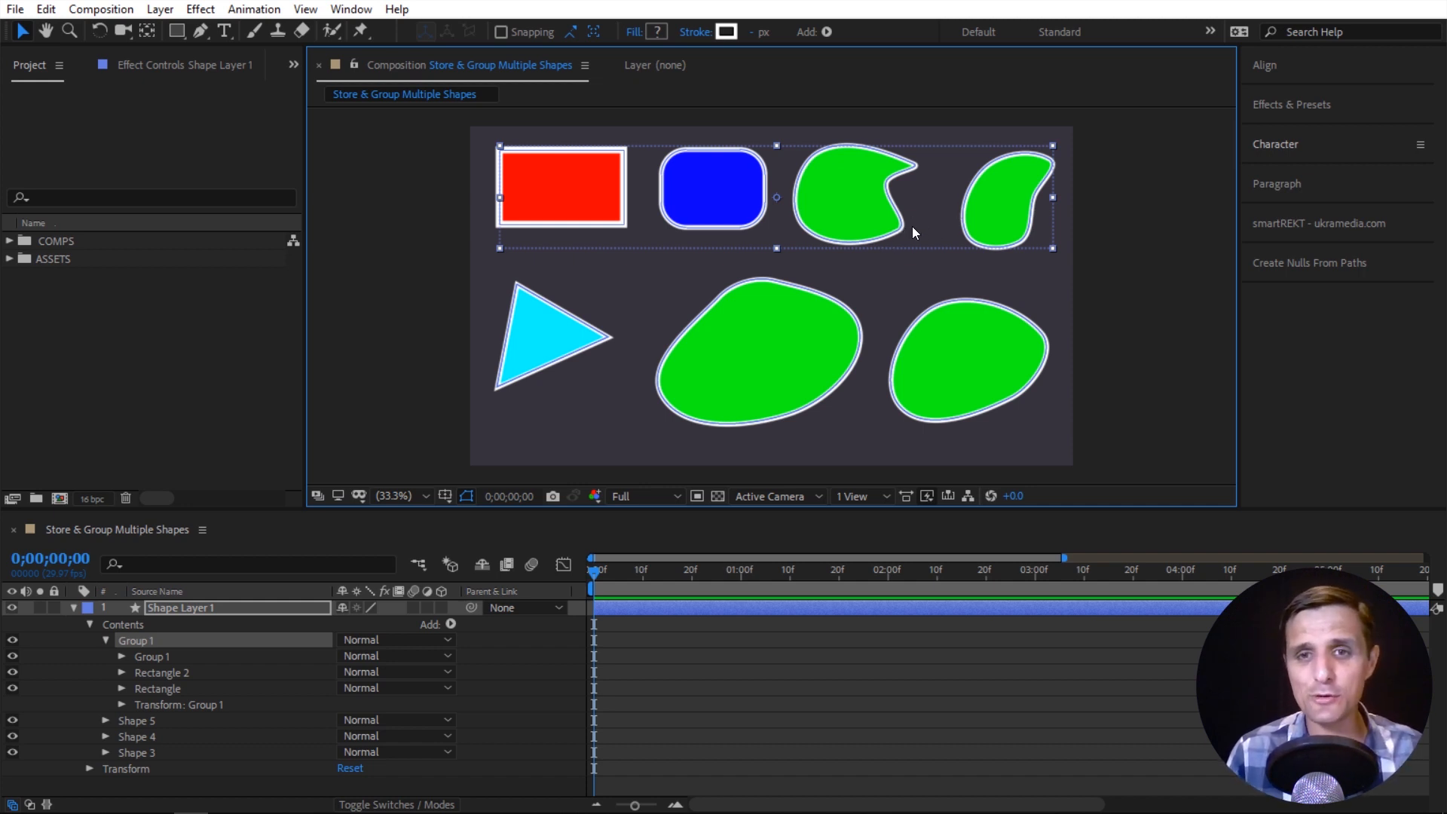
pyautogui.doubleClick(874, 219)
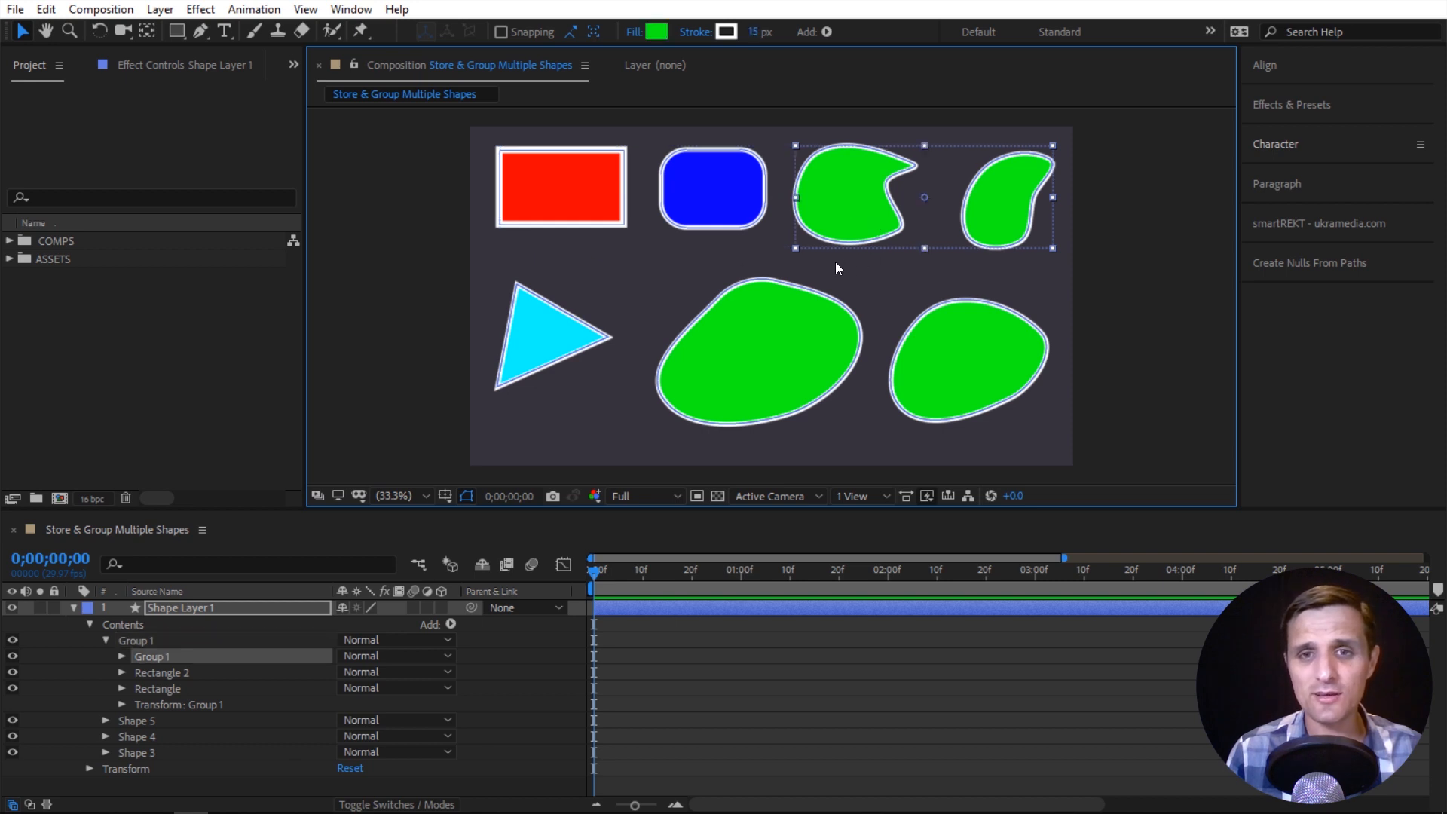
pyautogui.doubleClick(857, 211)
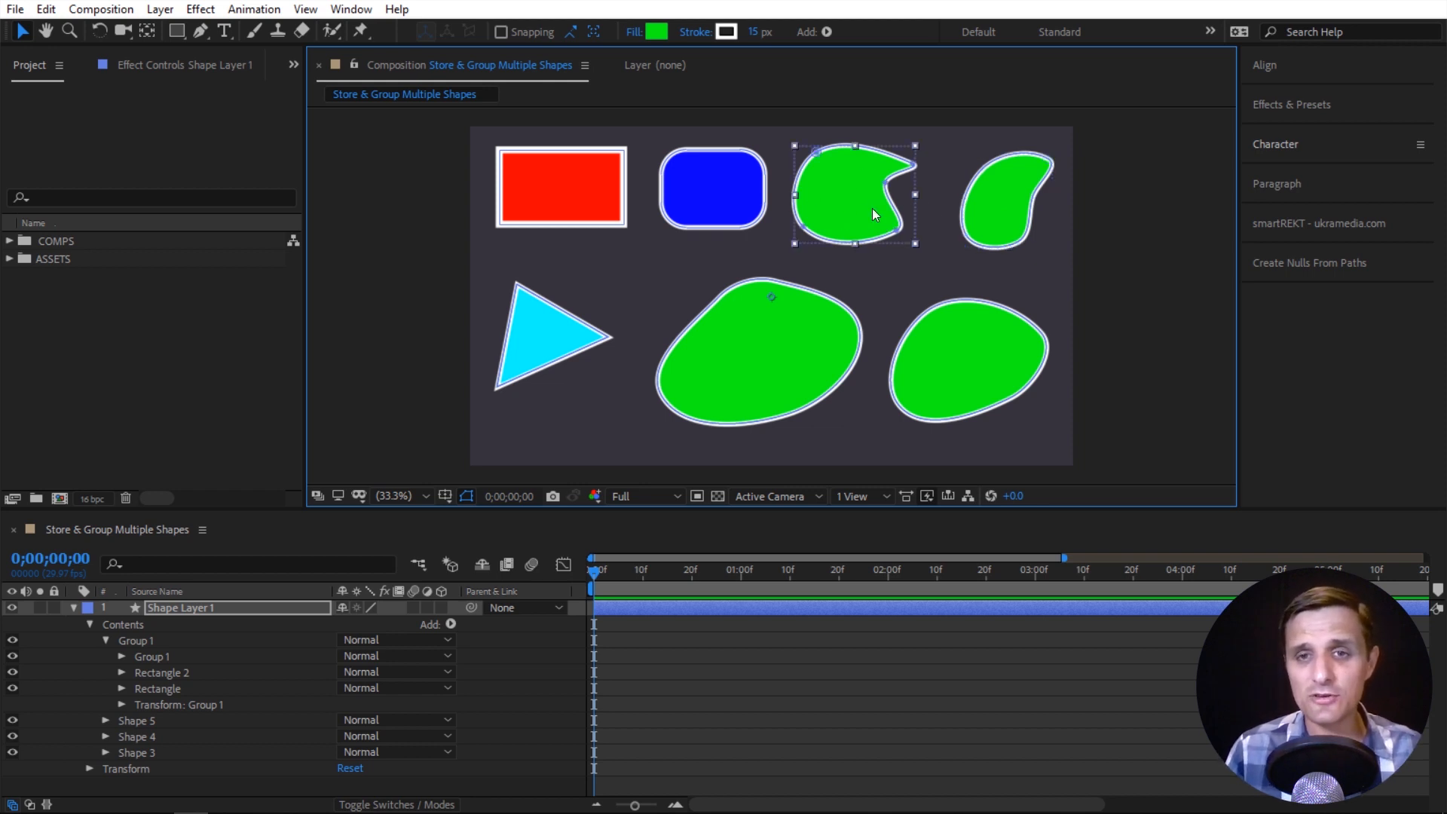
pyautogui.click(884, 183)
pyautogui.moveTo(884, 188); pyautogui.dragTo(911, 208)
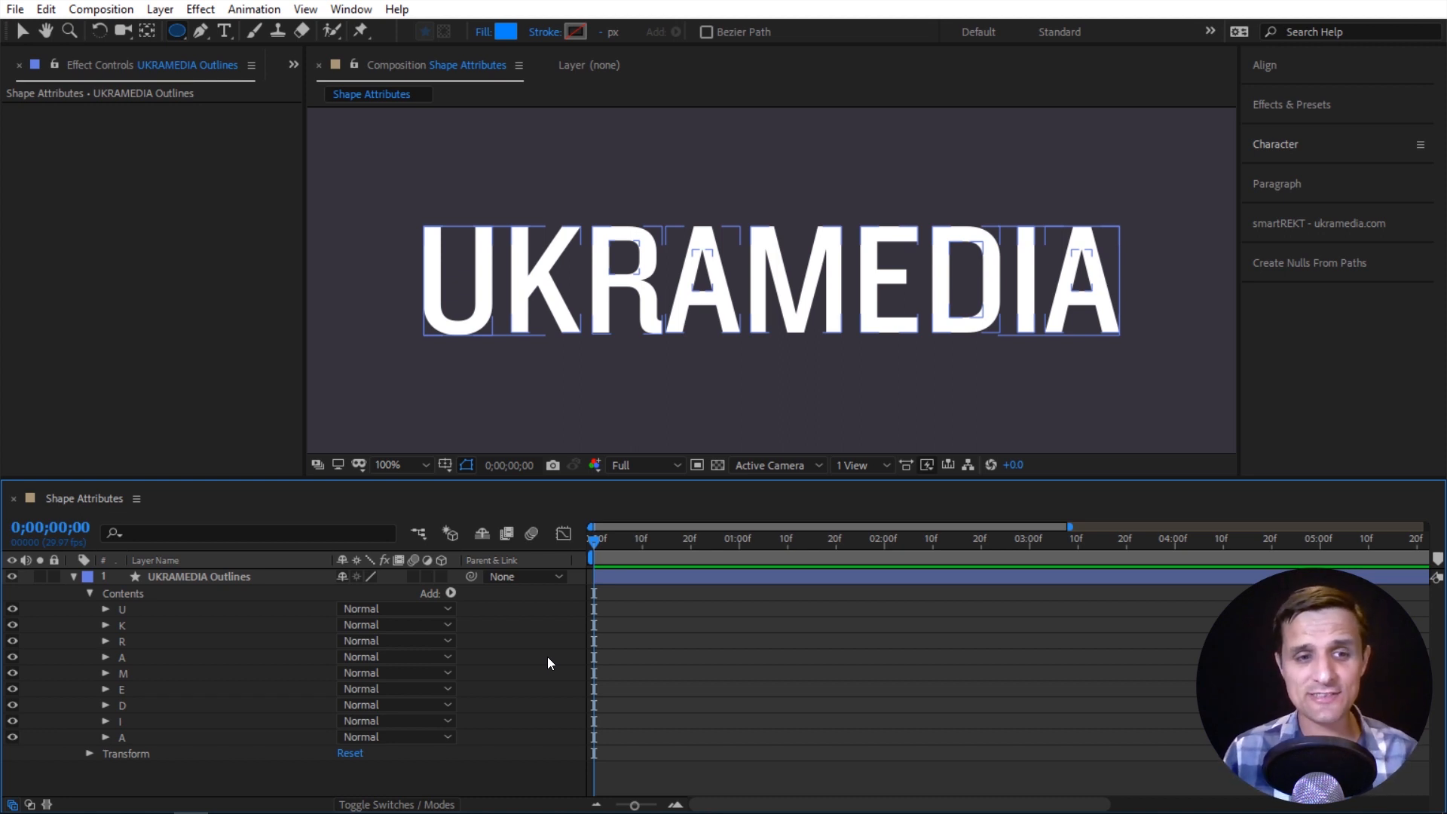
# Add Offset Paths to the Contents of the UKRAMEDIA Outlines layer and look over its Amount setting.
pyautogui.click(267, 578)
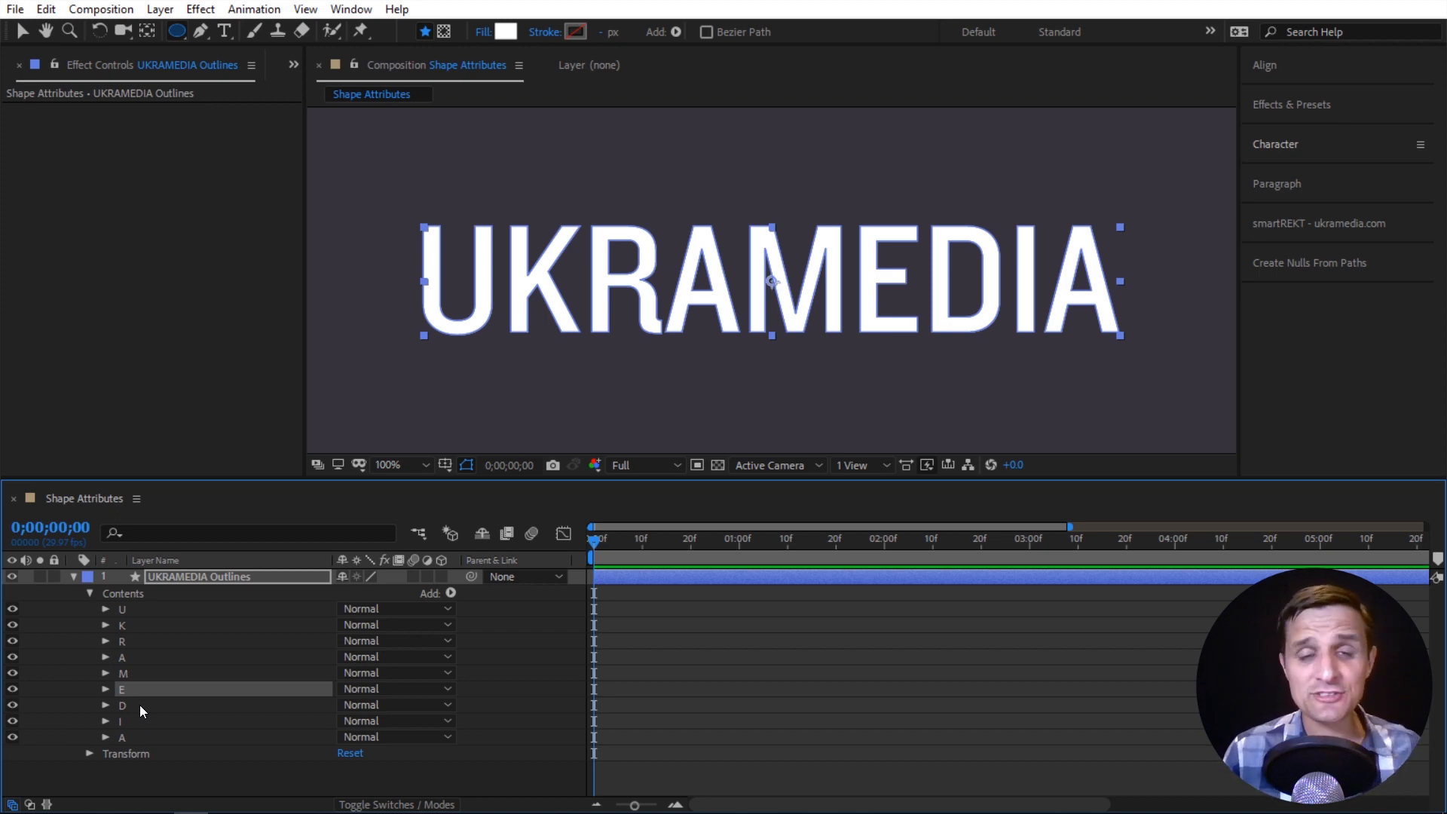
pyautogui.click(451, 592)
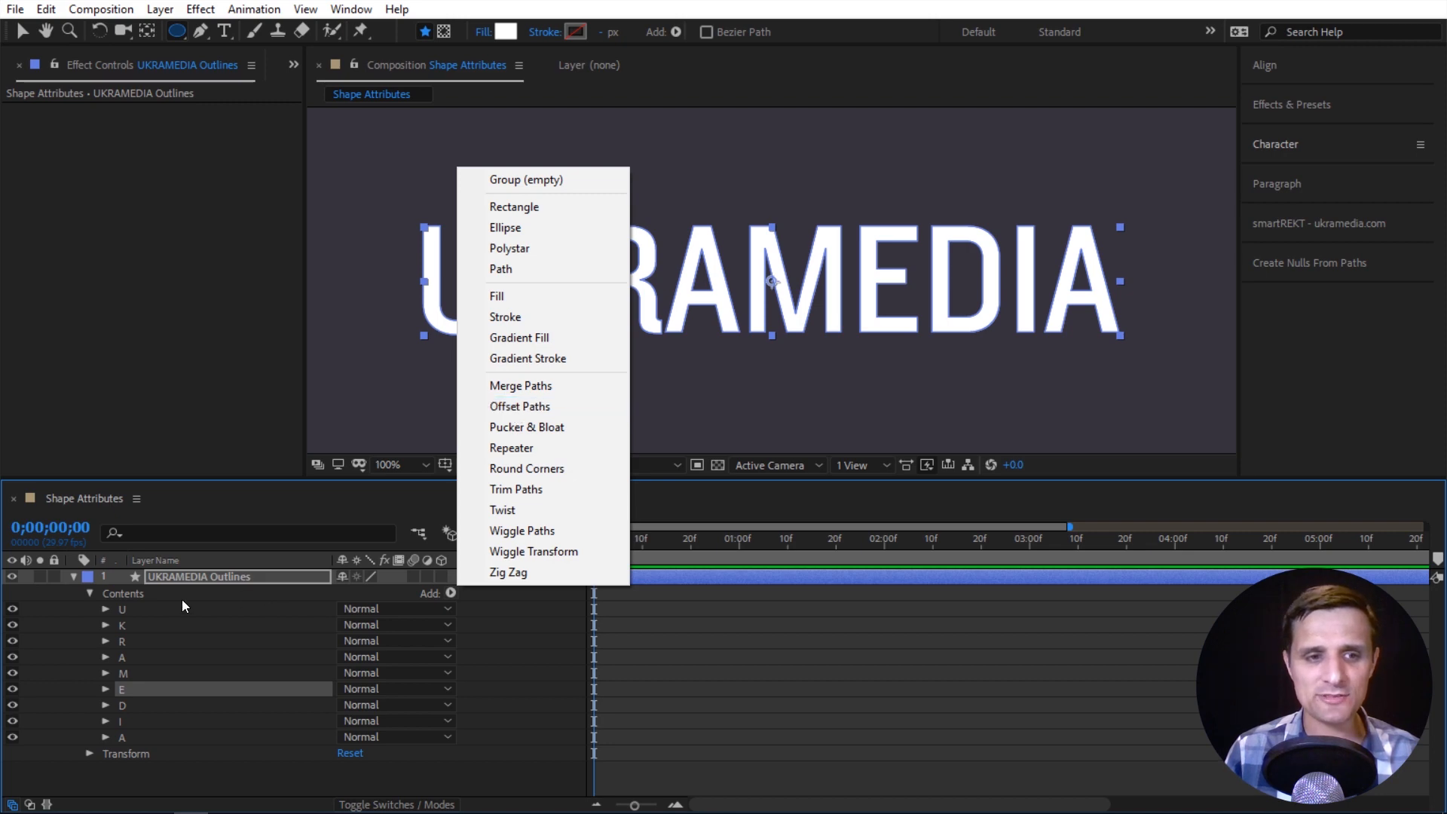
pyautogui.click(155, 593)
pyautogui.click(450, 594)
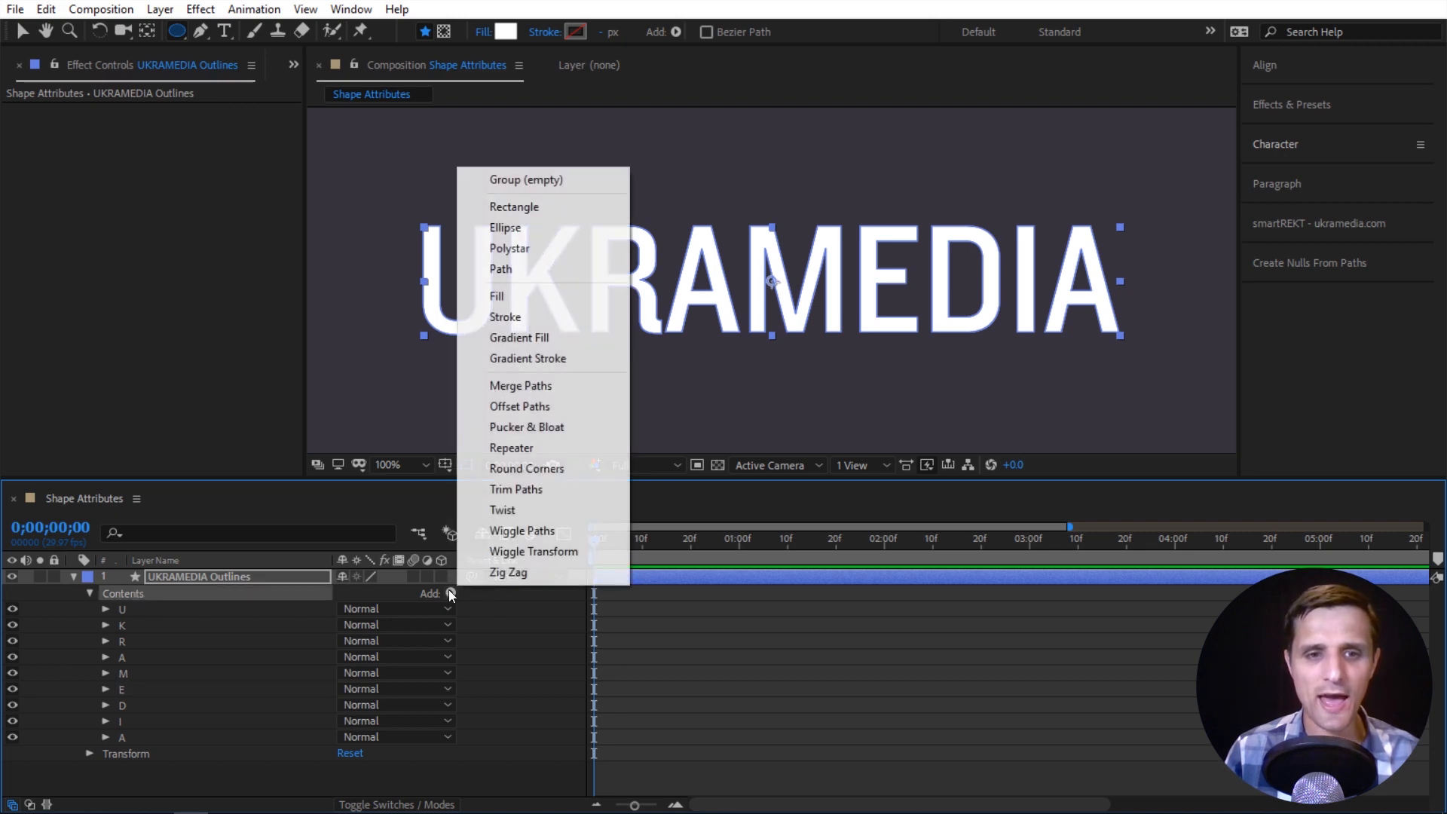
pyautogui.click(531, 408)
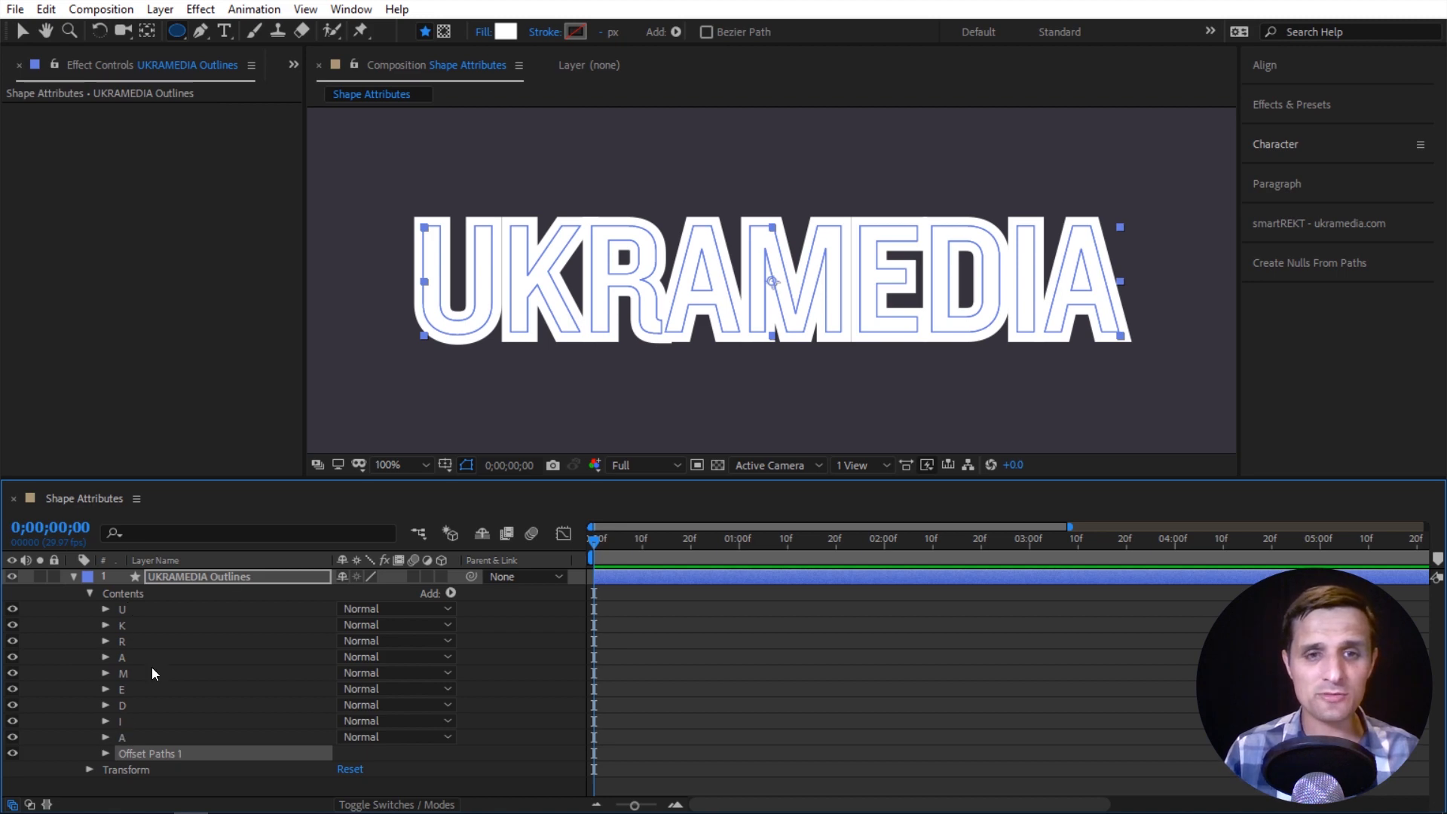
pyautogui.click(106, 752)
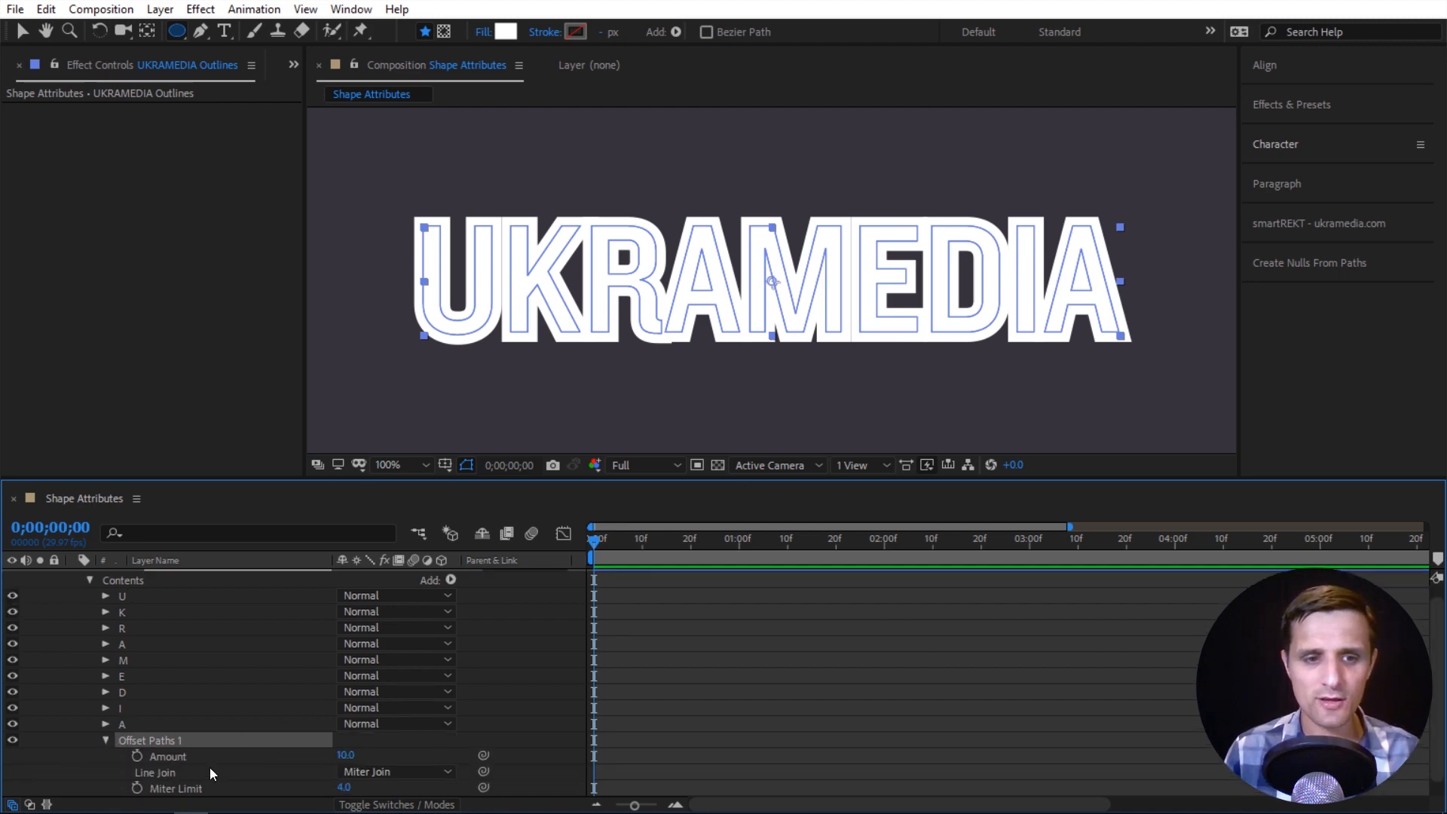
pyautogui.moveTo(345, 755)
pyautogui.mouseDown()
pyautogui.moveTo(365, 758)
pyautogui.moveTo(351, 759)
pyautogui.mouseUp()
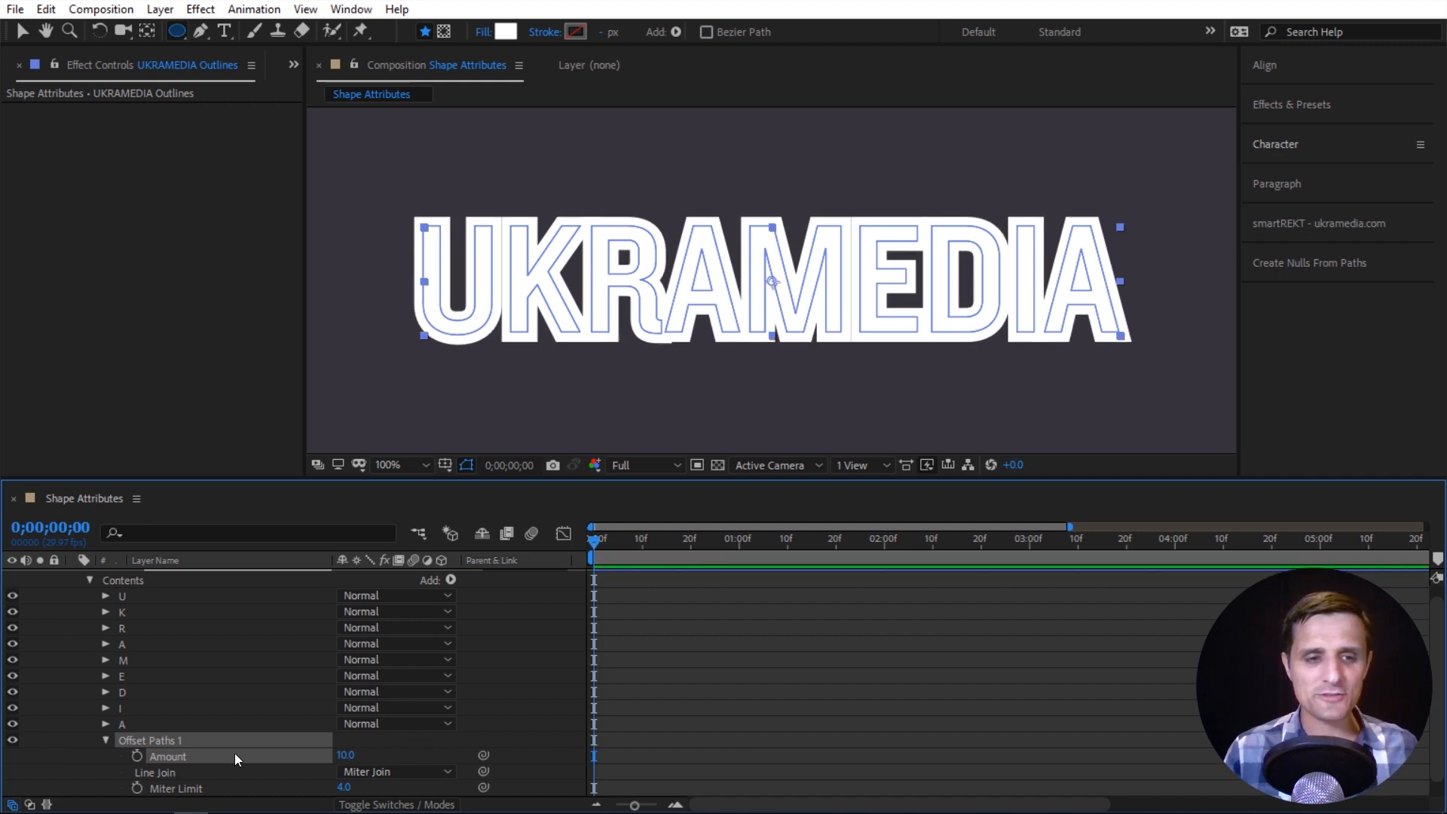
pyautogui.click(106, 740)
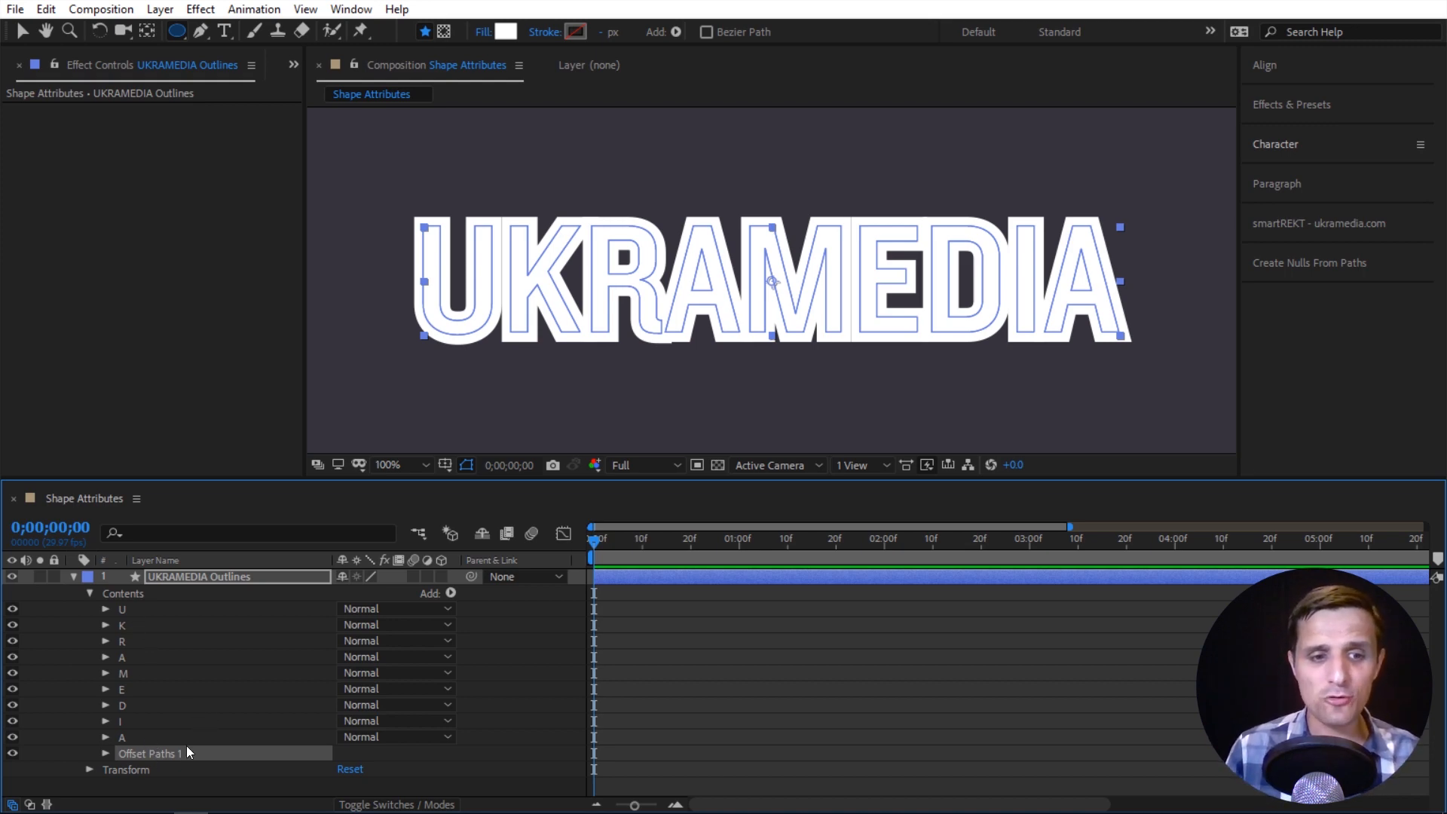
# Move Offset Paths 1 up the Contents stack in stages until it sits directly below the R group.
pyautogui.moveTo(177, 753); pyautogui.dragTo(170, 731)
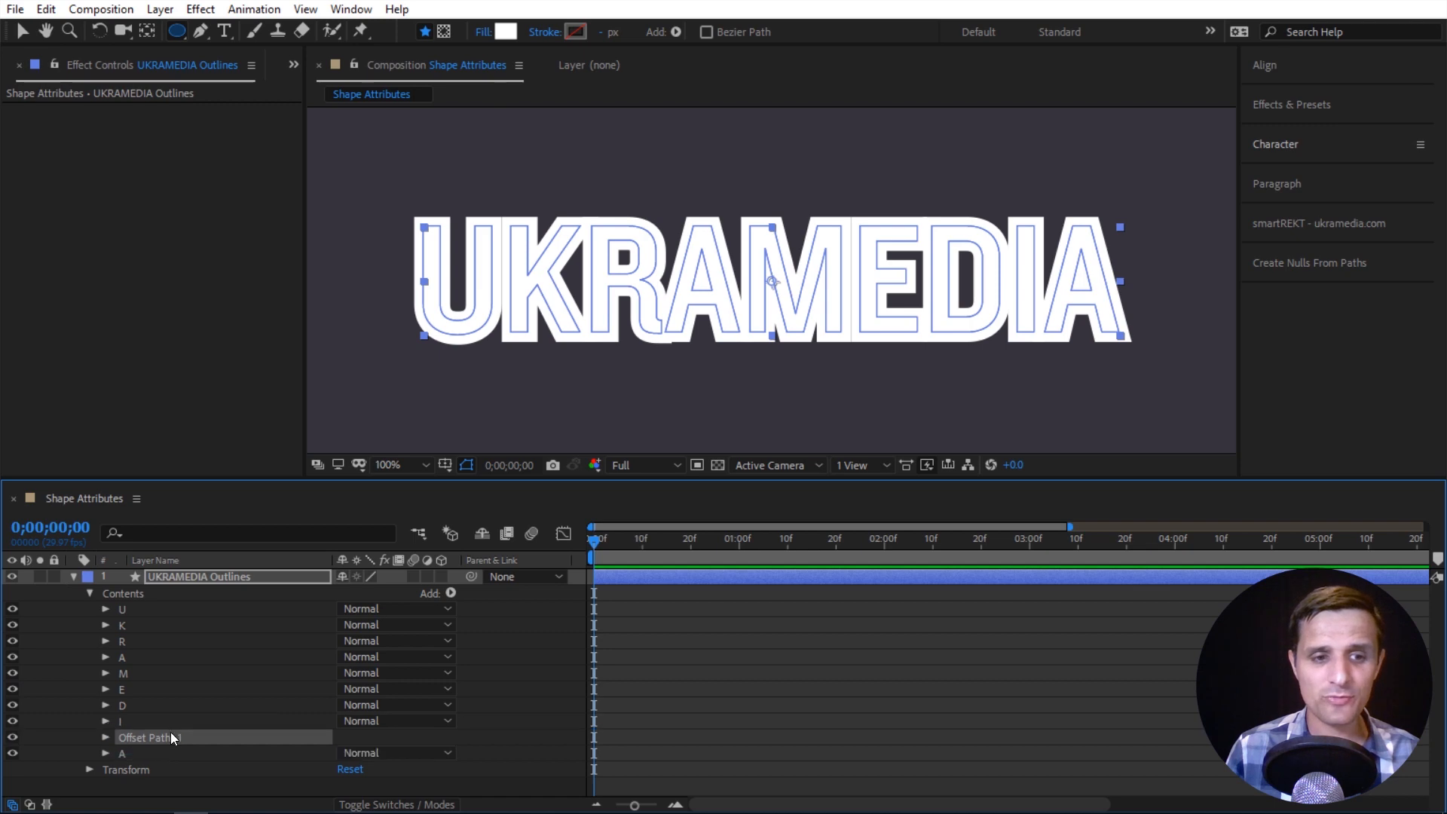
pyautogui.moveTo(207, 740); pyautogui.dragTo(197, 668)
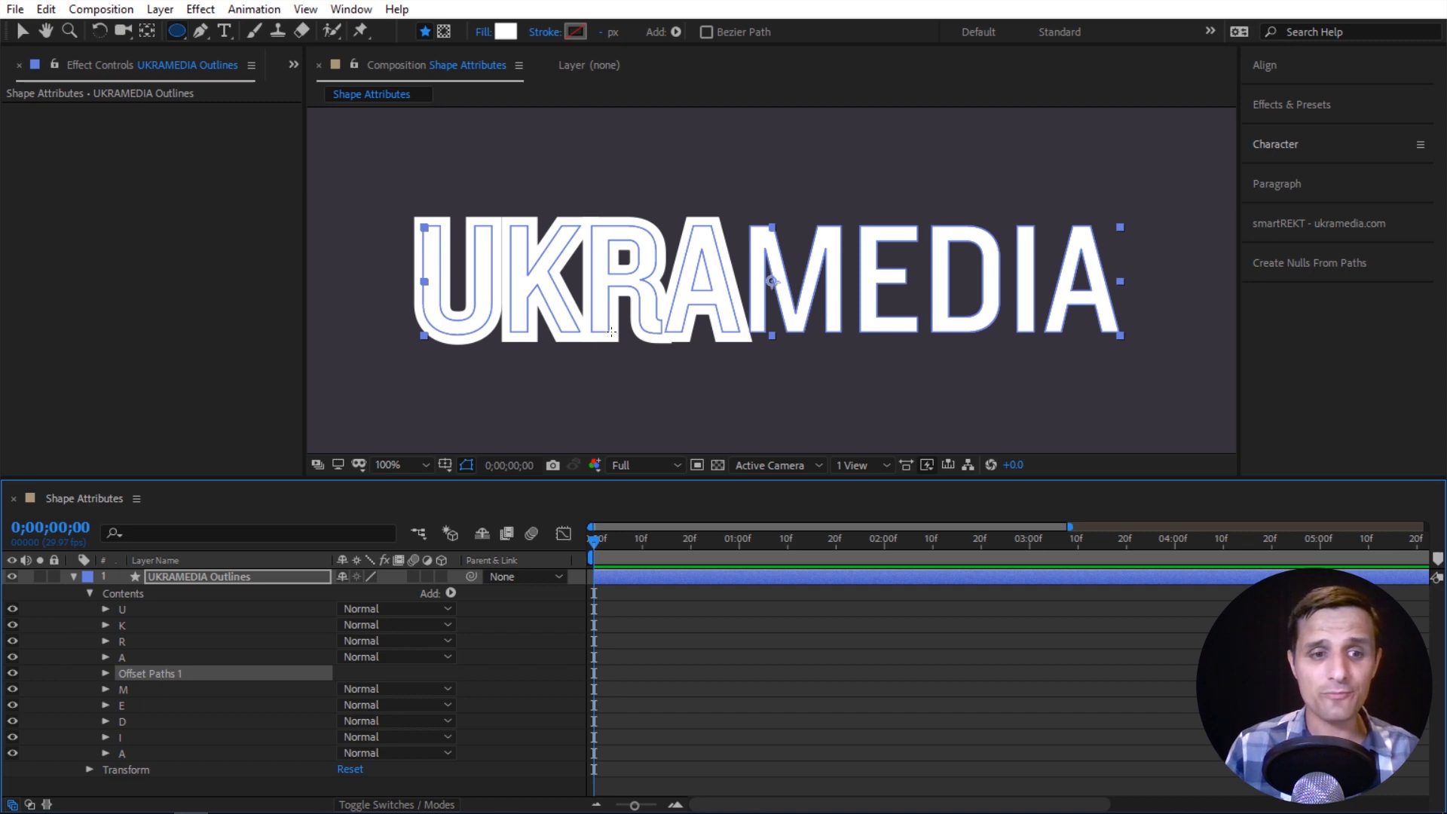
pyautogui.moveTo(178, 658); pyautogui.dragTo(163, 654)
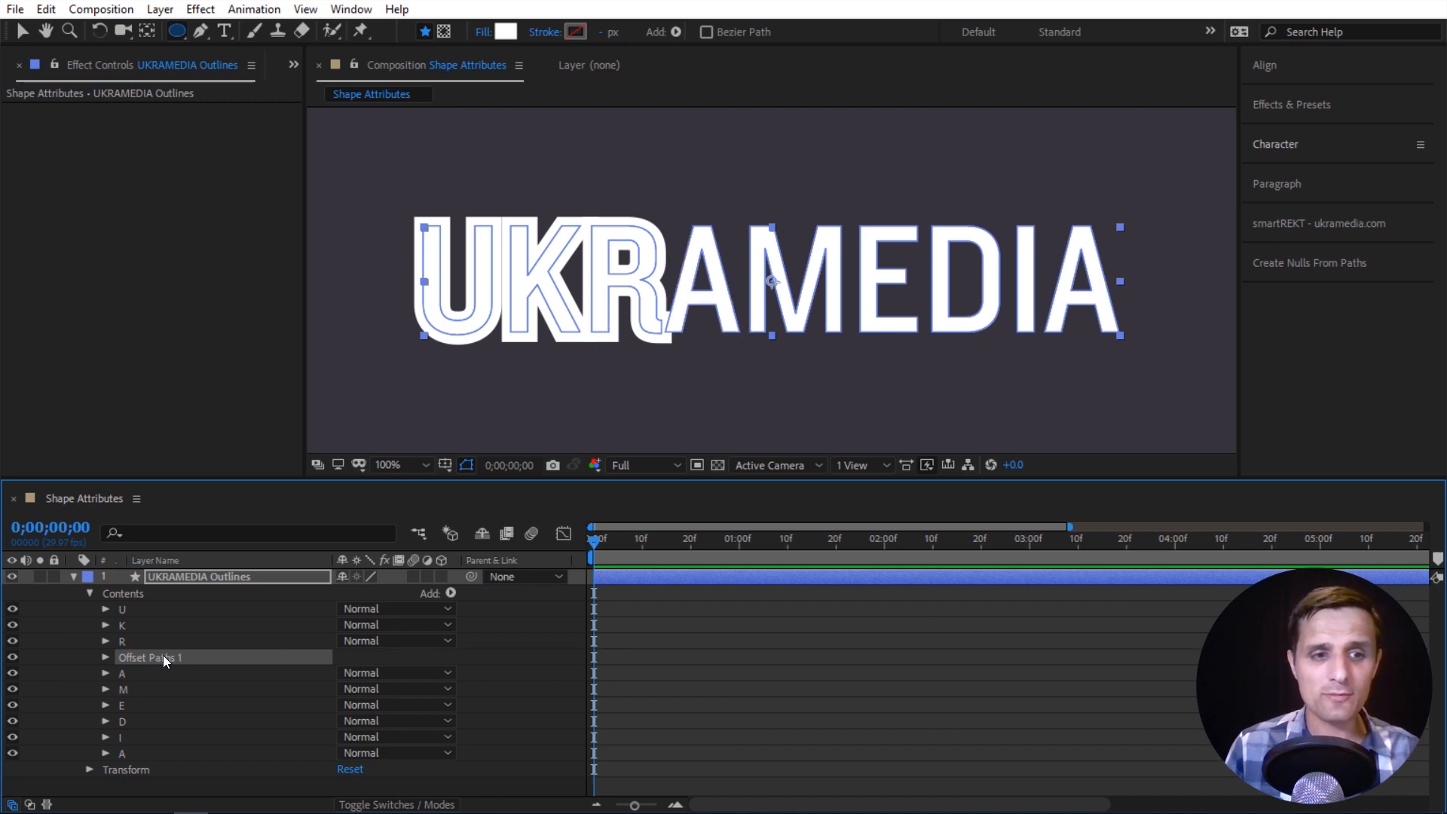
# Move Offset Paths 1 inside the R group, above Merge Paths 1, and delete it.
pyautogui.click(105, 640)
pyautogui.moveTo(156, 746); pyautogui.dragTo(160, 682)
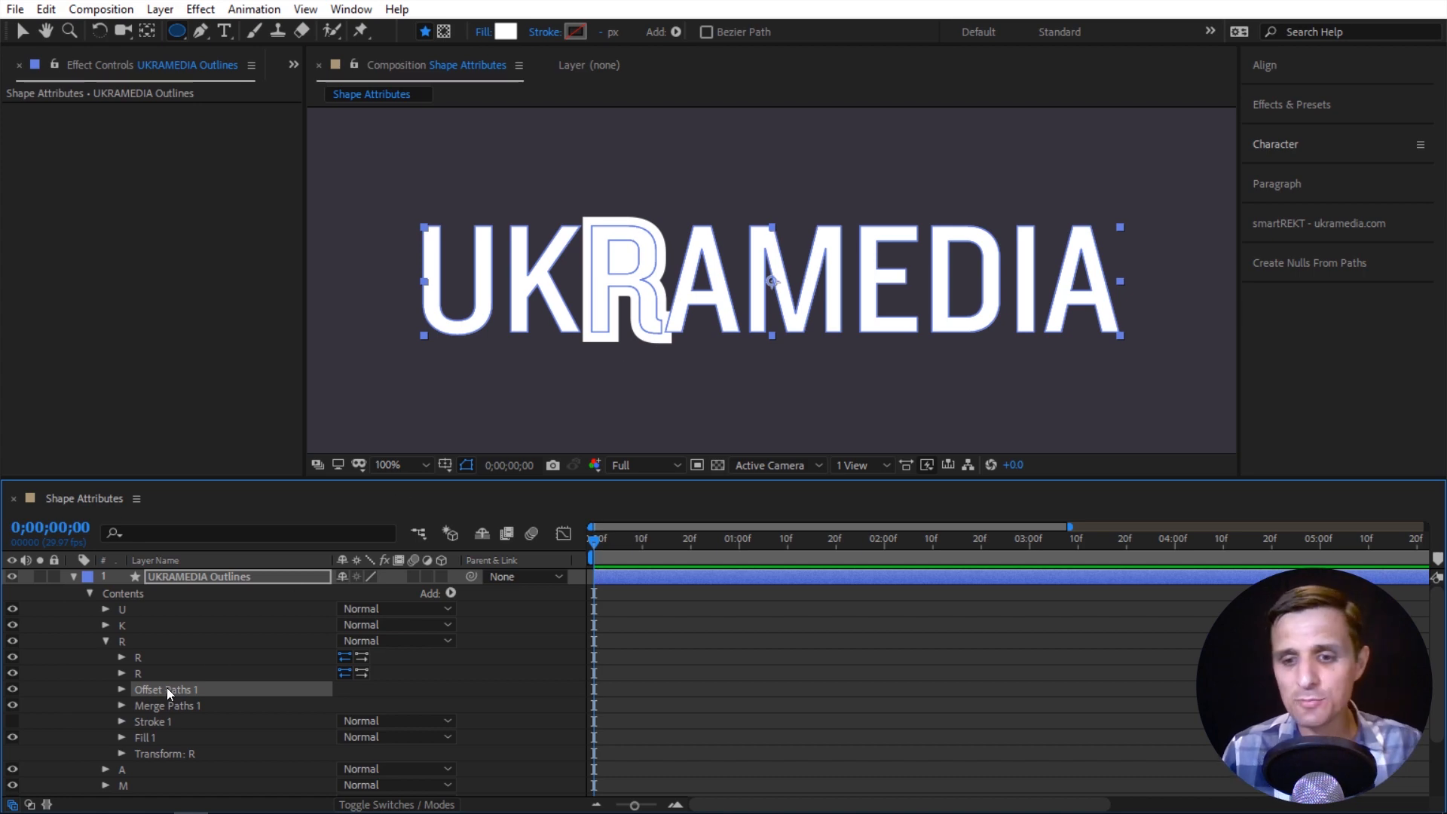
pyautogui.press('Delete')
pyautogui.click(106, 640)
# Add a Repeater to the Contents of the UKRAMEDIA Outlines layer.
pyautogui.click(451, 592)
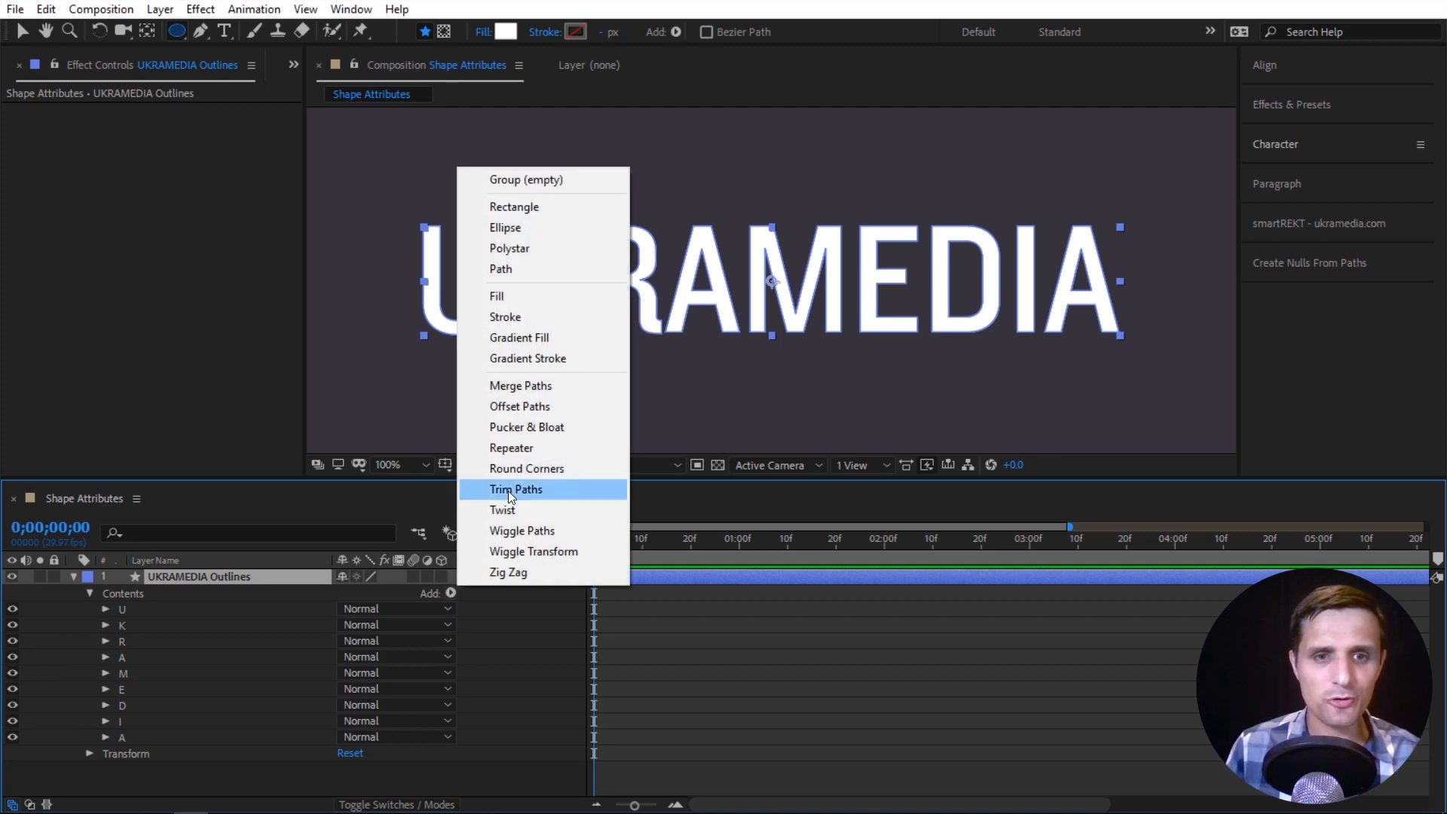
pyautogui.click(140, 597)
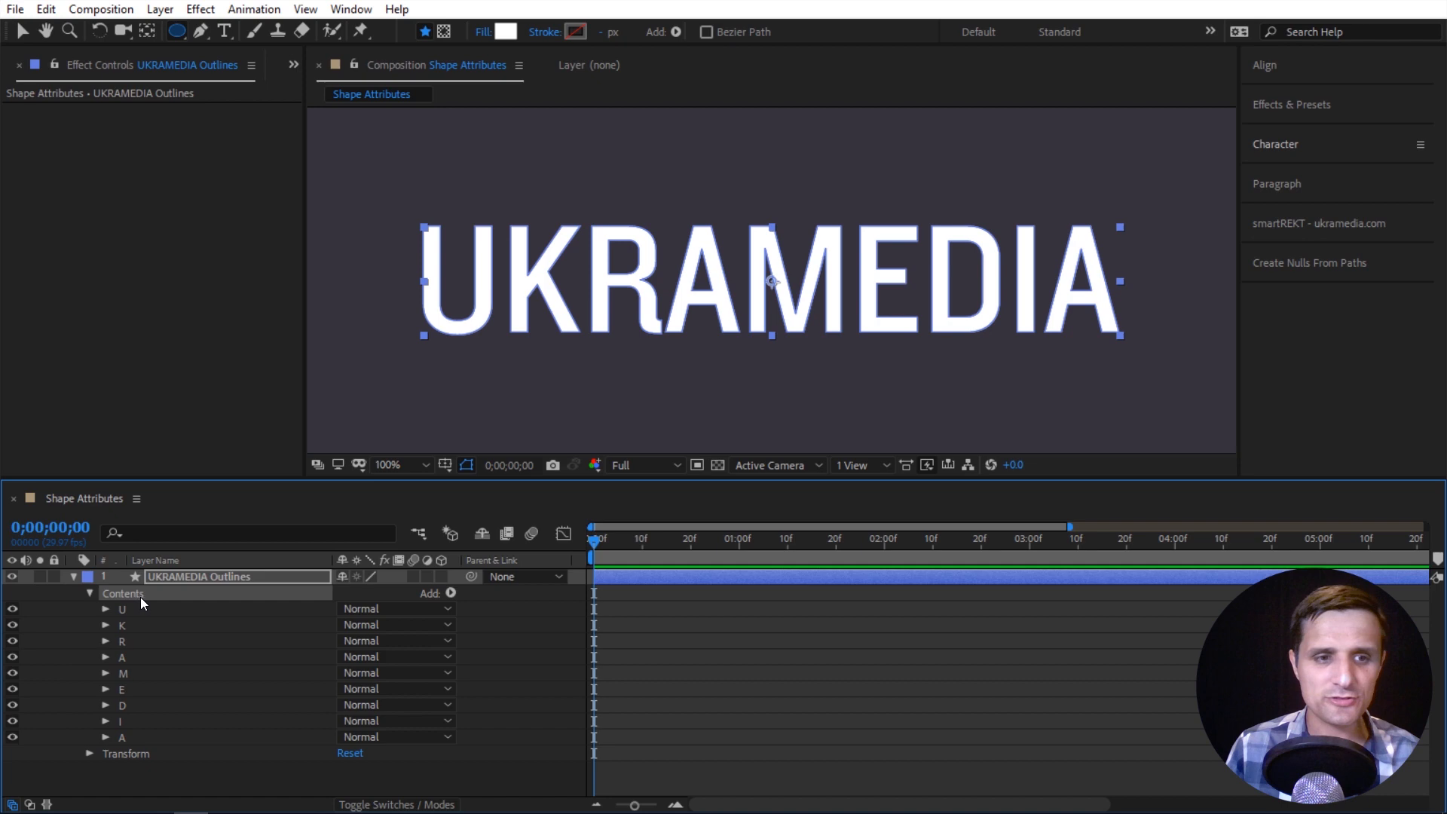
pyautogui.click(452, 594)
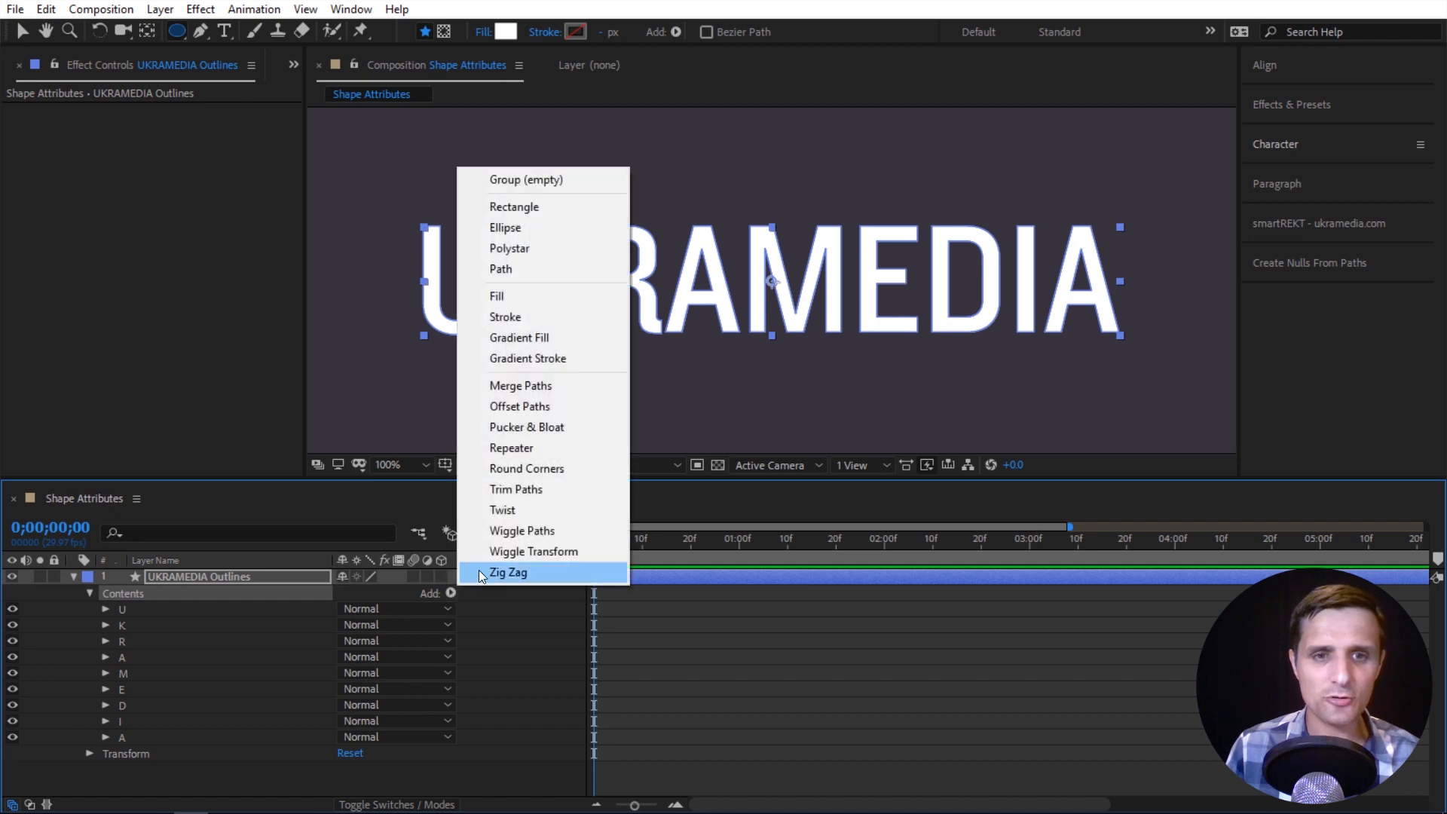
pyautogui.click(550, 449)
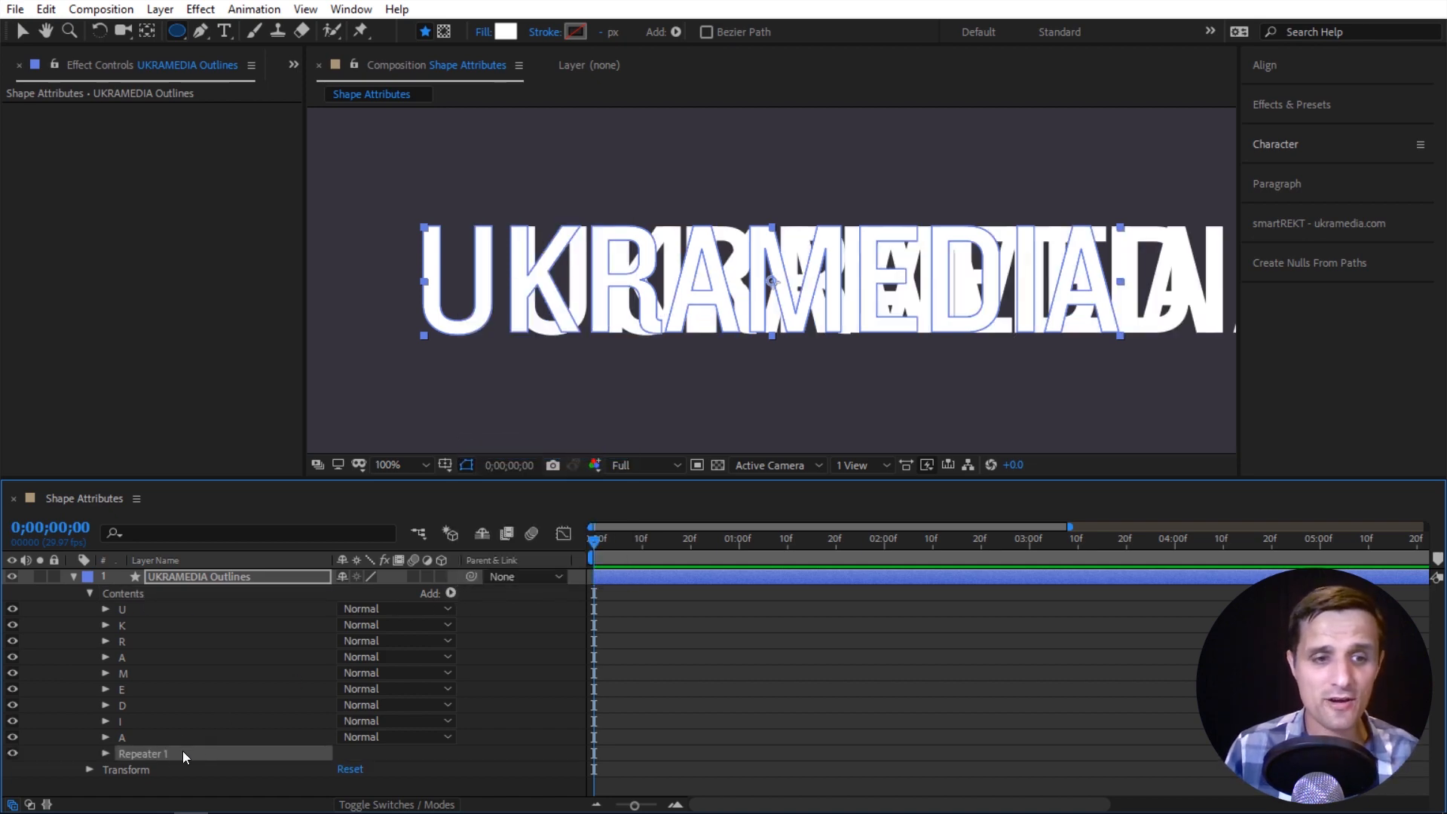
# Set the Repeater's transform position to -163, -127 and return the playhead to 0;00;00;00.
pyautogui.press(',')
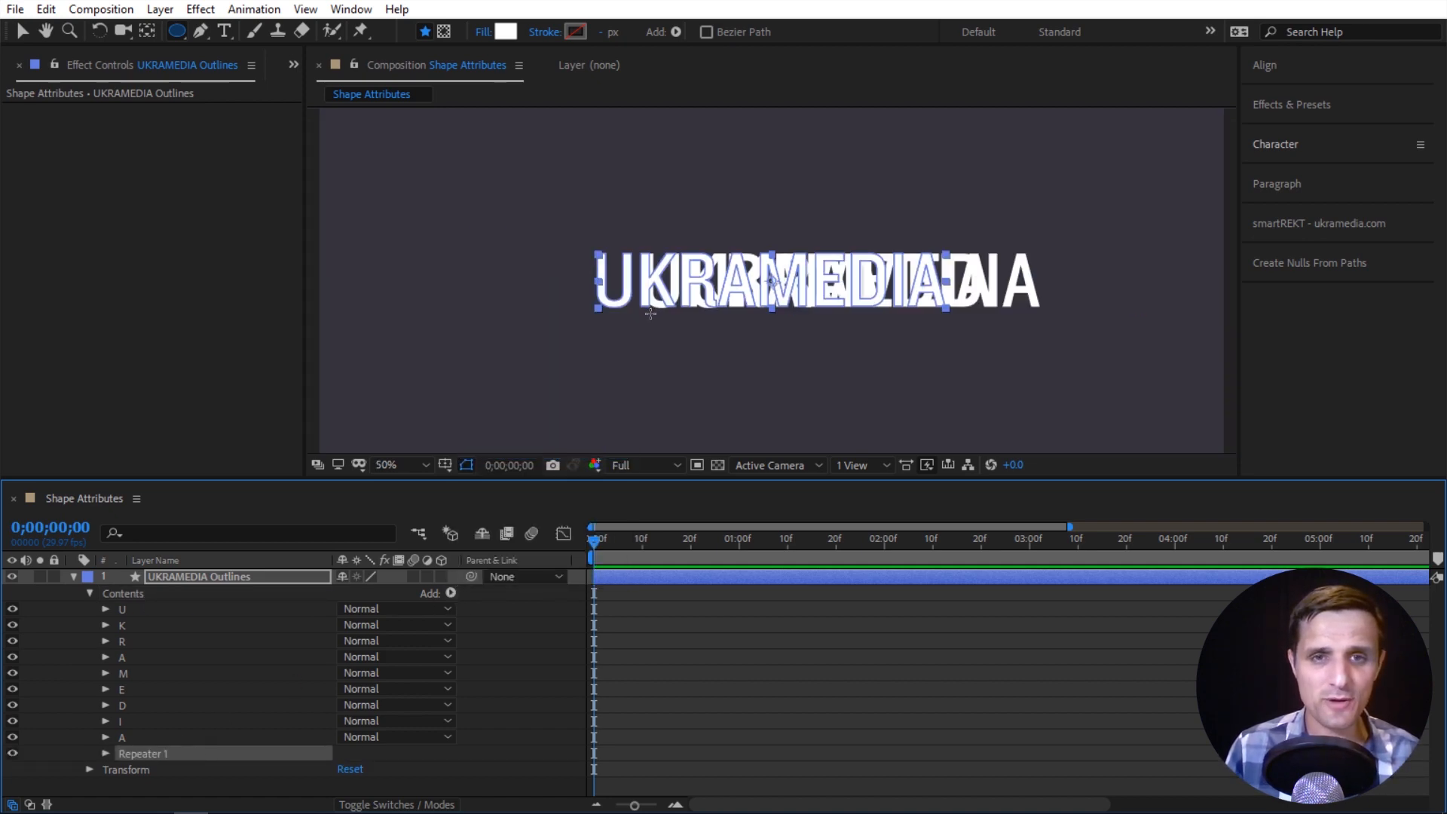
pyautogui.click(106, 753)
pyautogui.click(121, 789)
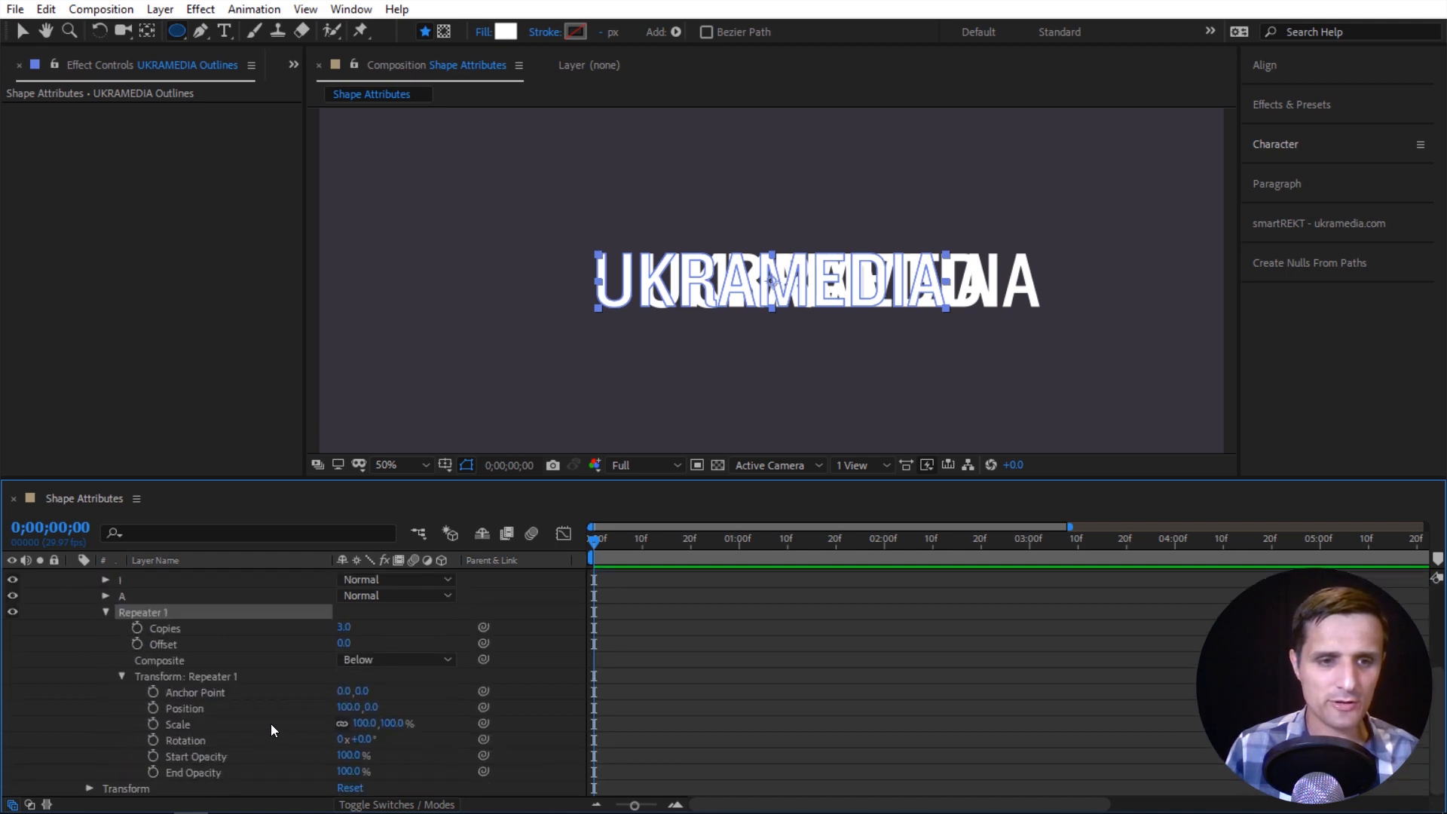
pyautogui.click(345, 707)
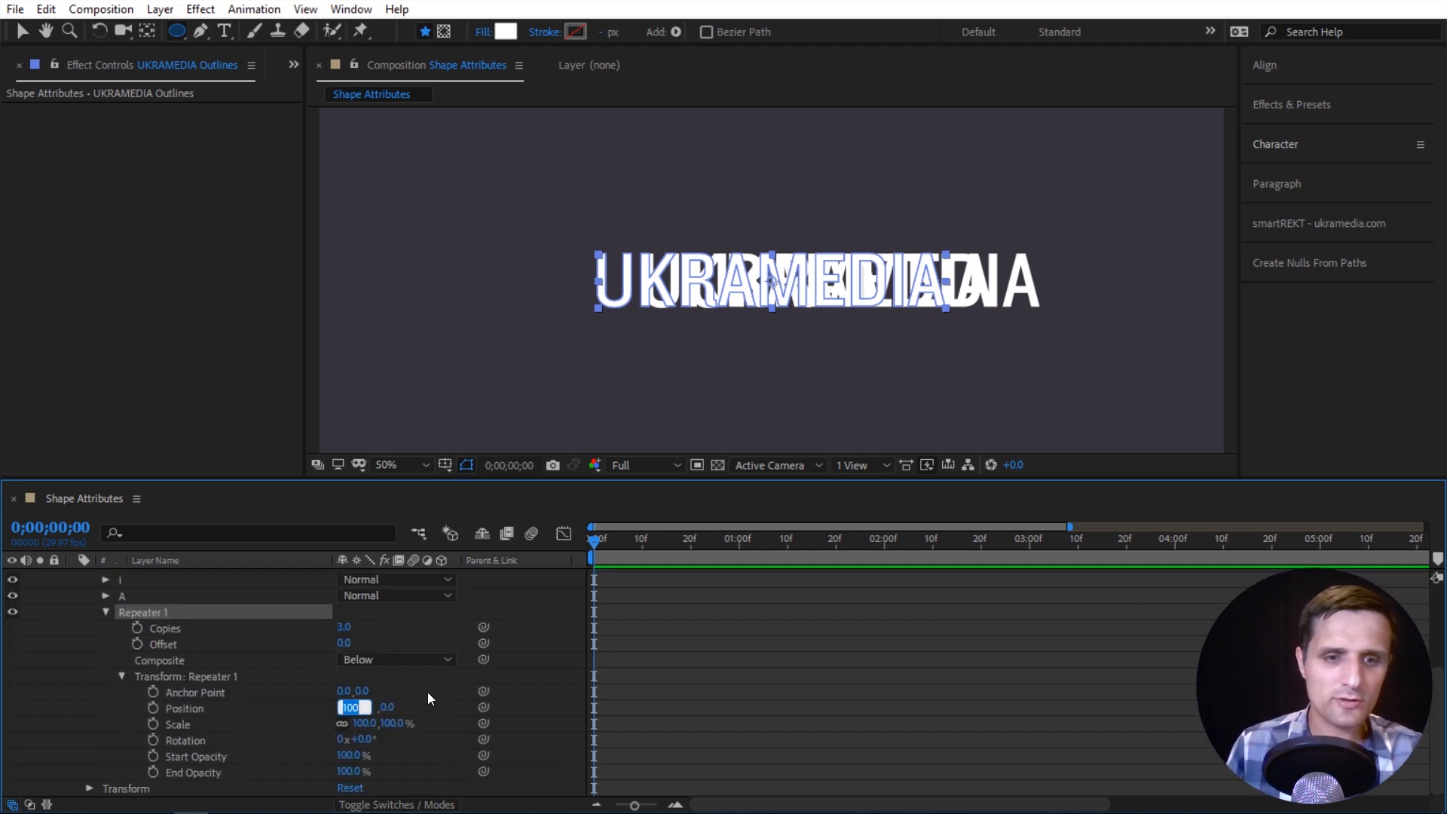
pyautogui.click(427, 692)
pyautogui.press('space')
pyautogui.moveTo(377, 708); pyautogui.dragTo(341, 709)
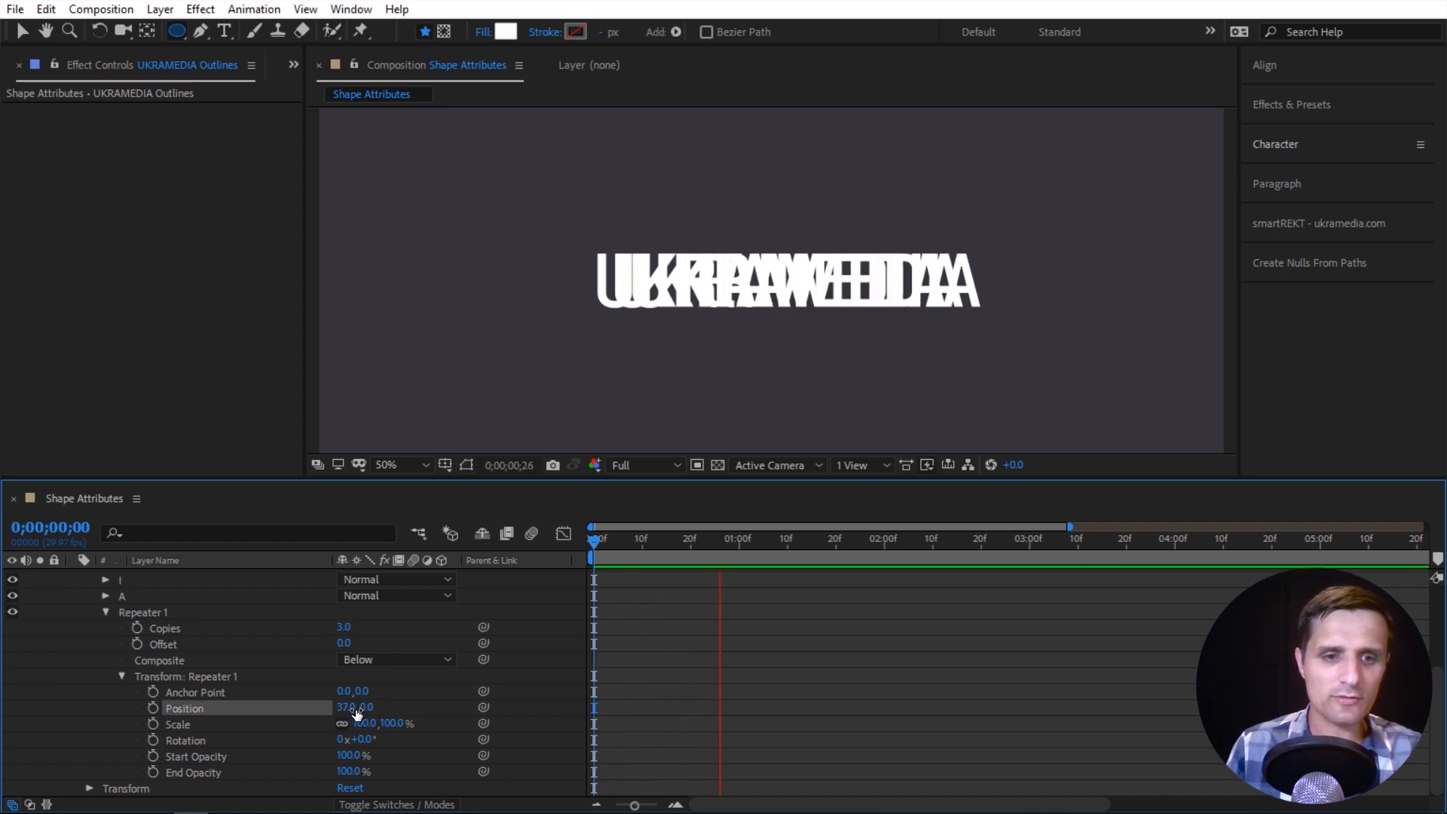
pyautogui.moveTo(347, 708); pyautogui.dragTo(165, 710)
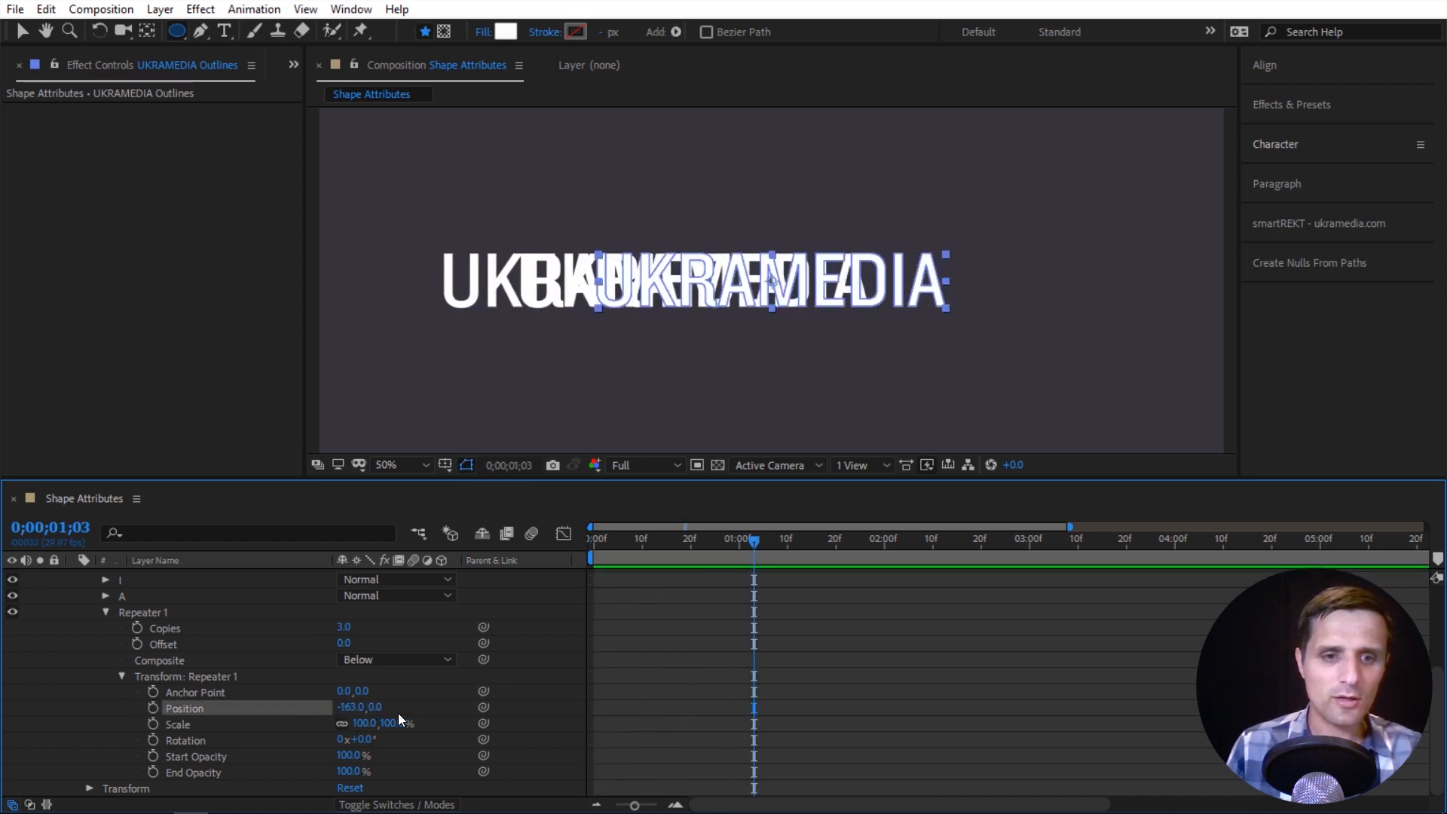
pyautogui.moveTo(373, 707); pyautogui.dragTo(262, 704)
pyautogui.moveTo(729, 556); pyautogui.dragTo(549, 573)
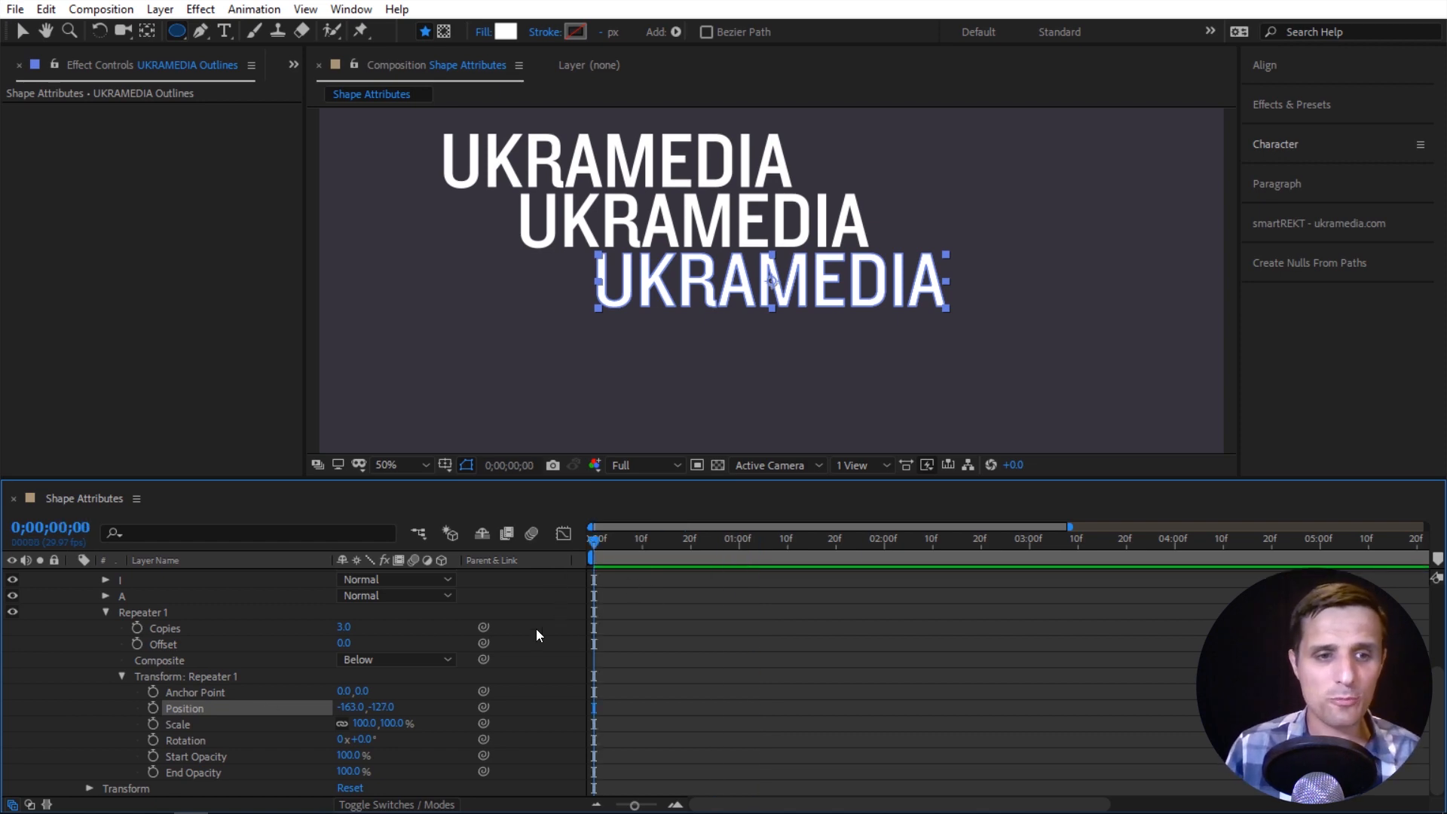
pyautogui.click(104, 612)
# Move Repeater 1 up between the first A and M groups, and from there into the R group above Merge Paths 1.
pyautogui.click(159, 755)
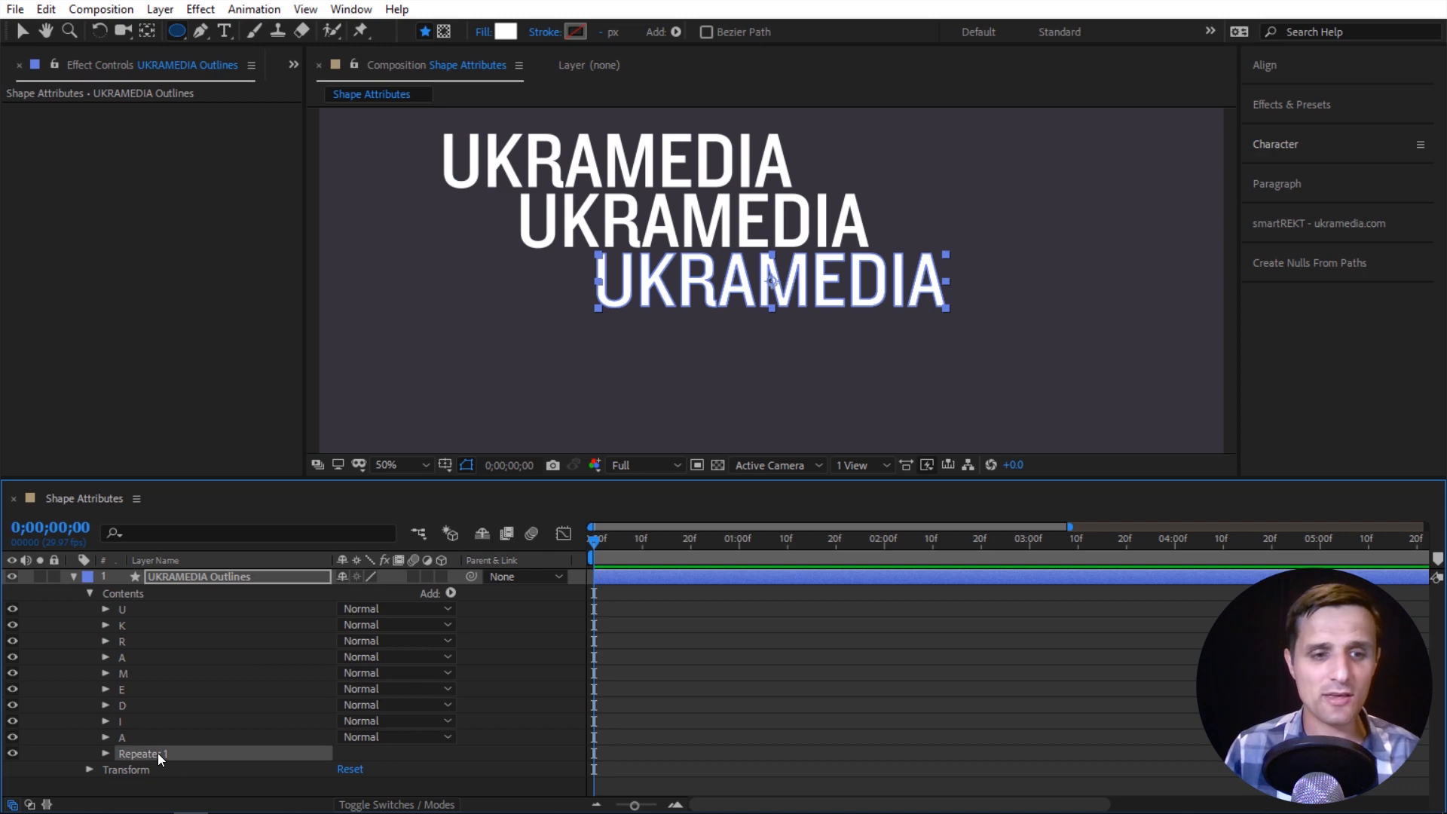
pyautogui.moveTo(142, 755); pyautogui.dragTo(148, 669)
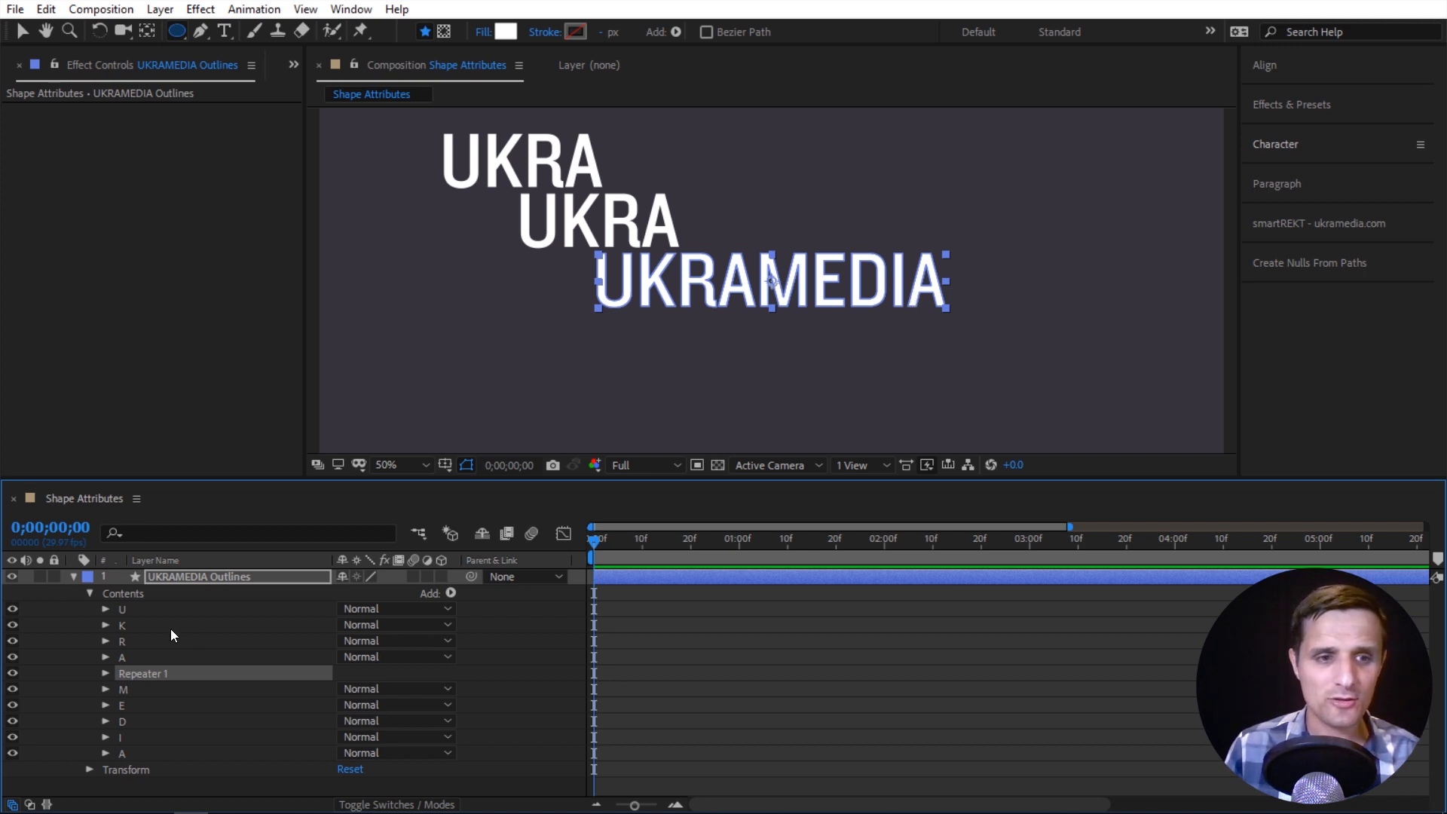
pyautogui.click(105, 641)
pyautogui.moveTo(155, 762); pyautogui.dragTo(156, 682)
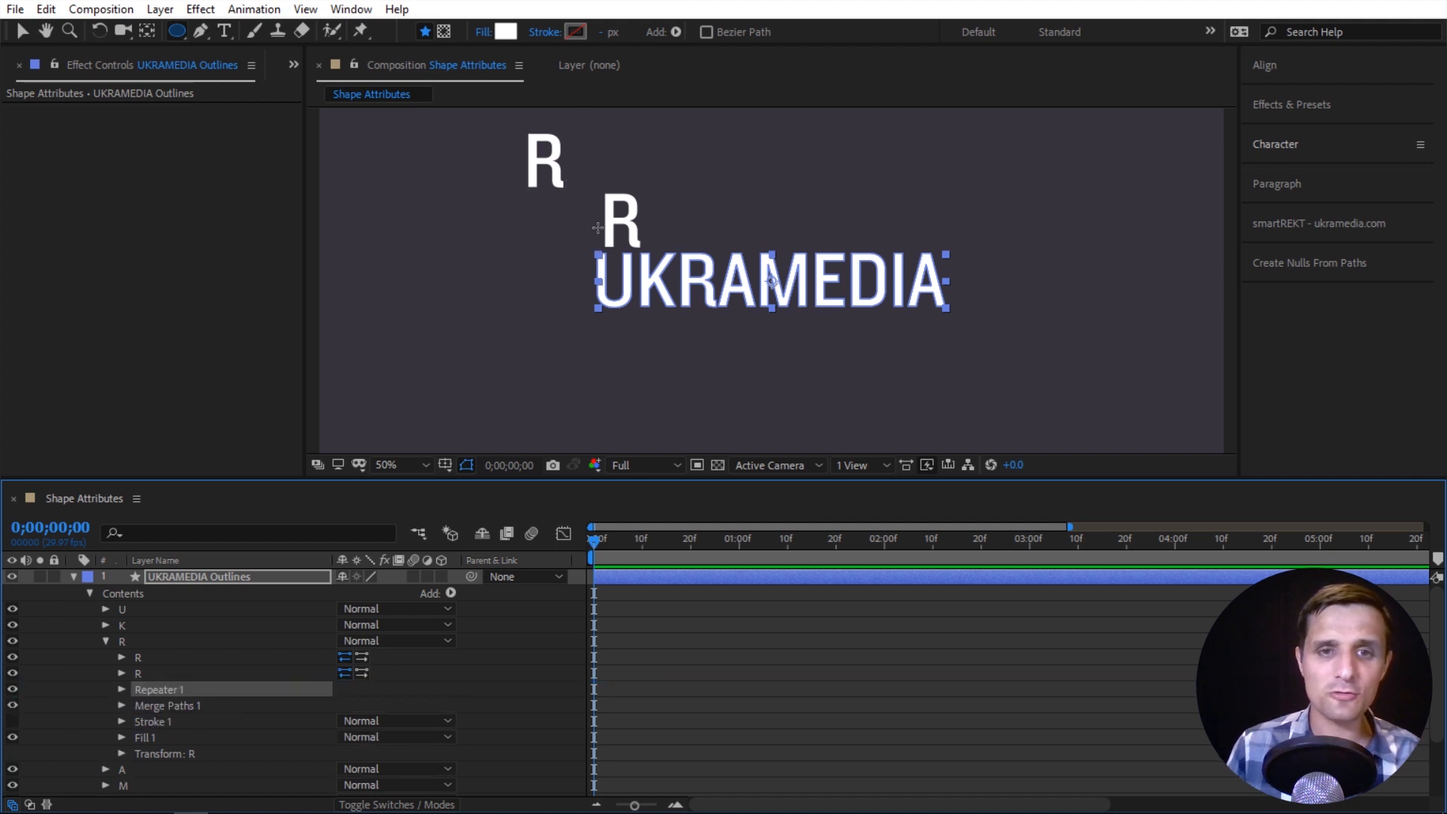
# Move Repeater 1 out of the R group into the E group, above Stroke 1, and delete it.
pyautogui.moveTo(172, 690); pyautogui.dragTo(142, 634)
pyautogui.click(105, 657)
pyautogui.moveTo(160, 642); pyautogui.dragTo(160, 730)
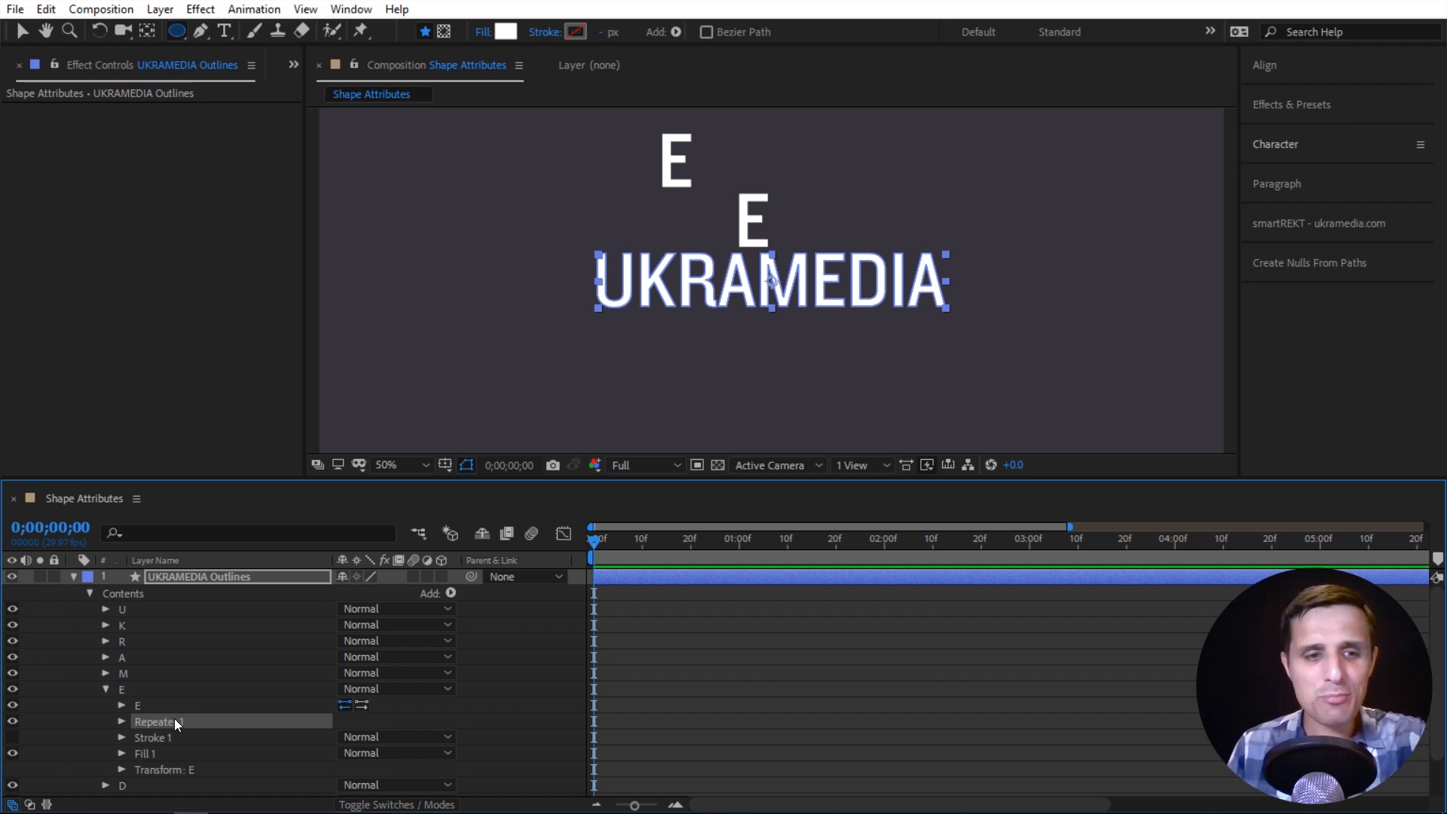
pyautogui.press('Delete')
pyautogui.click(105, 689)
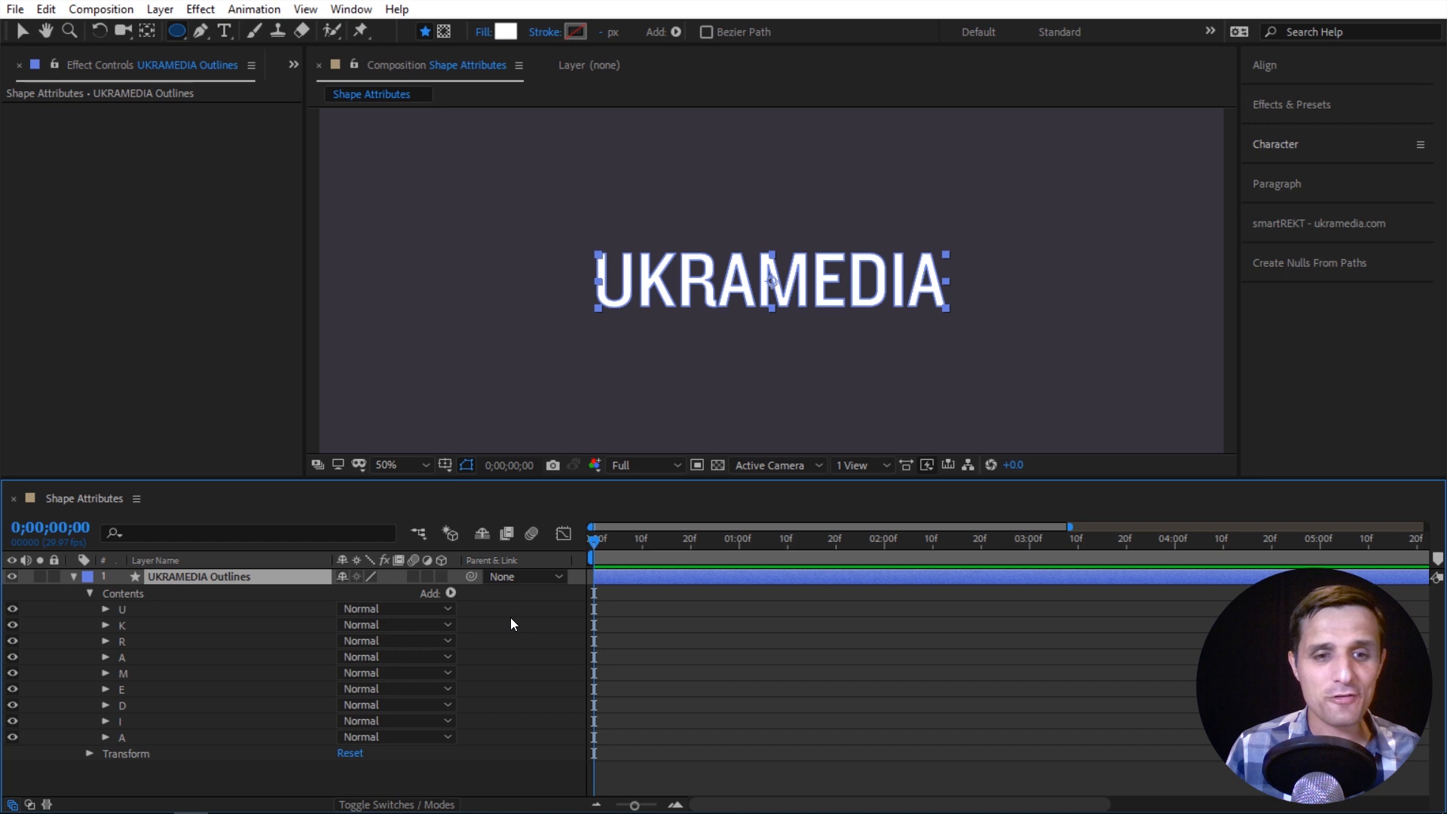
# Add a Repeater to the R group of the UKRAMEDIA Outlines layer and delete it again.
pyautogui.click(451, 593)
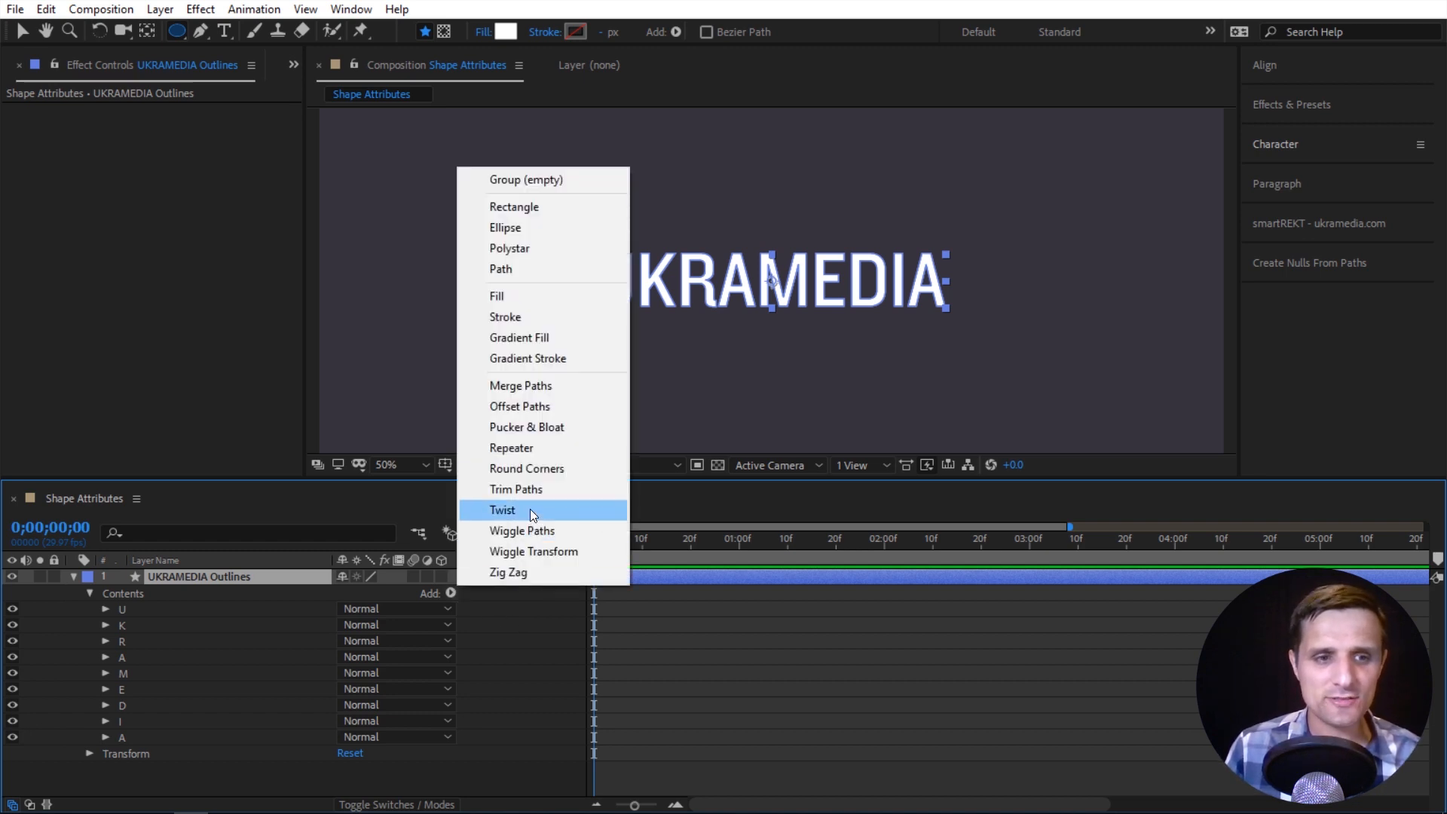
pyautogui.click(147, 595)
pyautogui.click(451, 592)
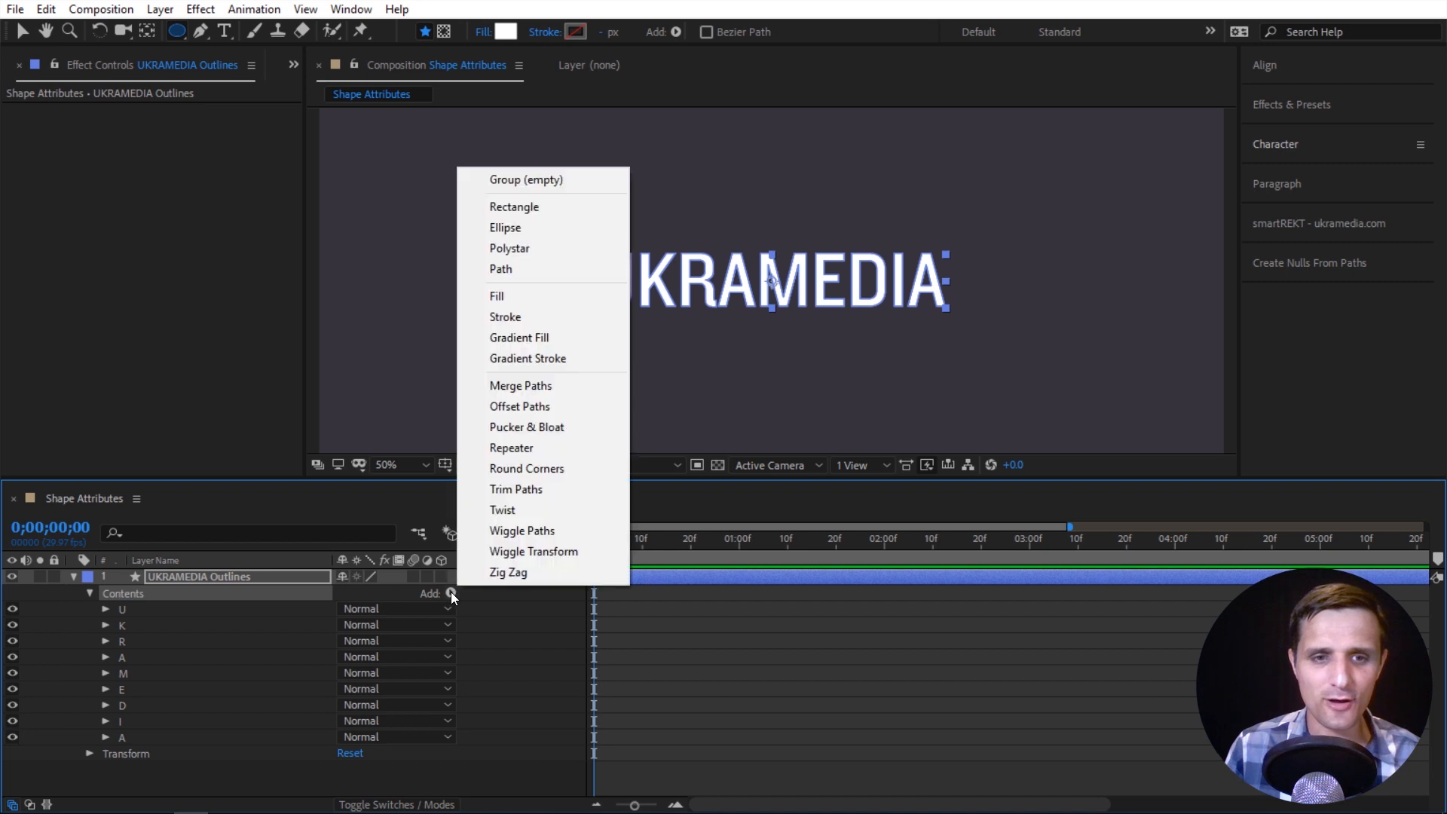
pyautogui.click(196, 644)
pyautogui.click(436, 594)
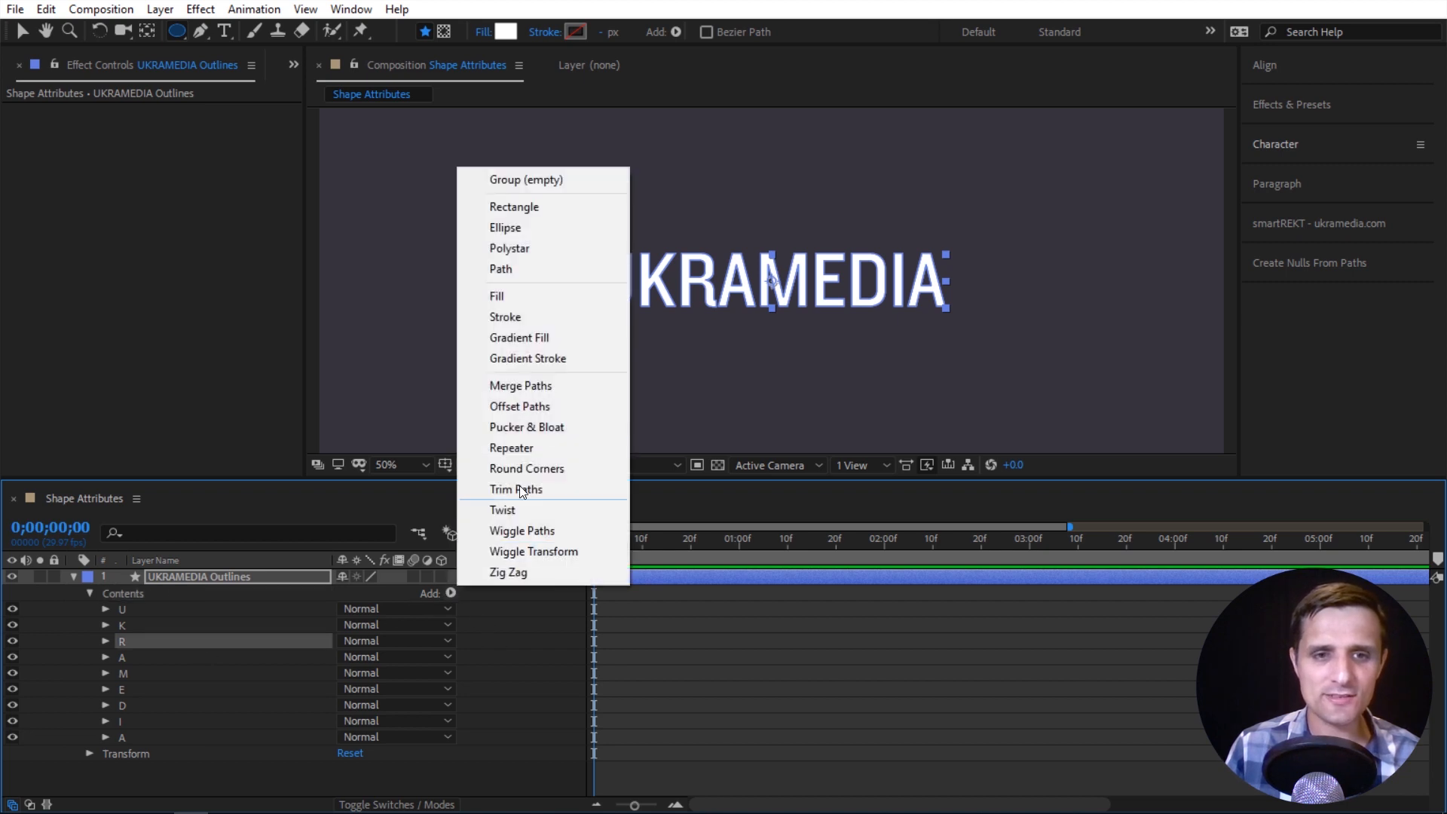
pyautogui.click(529, 445)
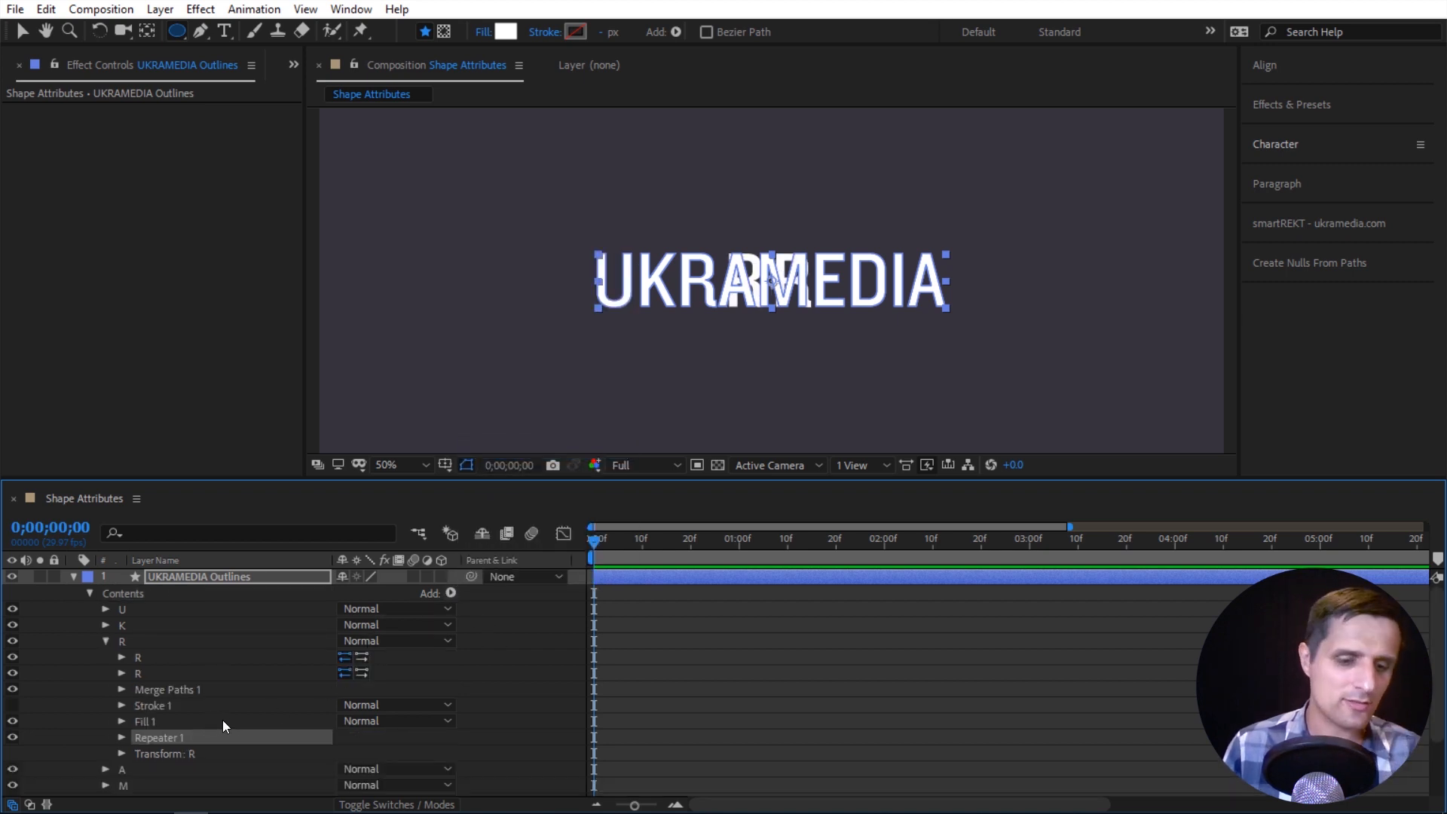
pyautogui.press('Delete')
pyautogui.click(106, 641)
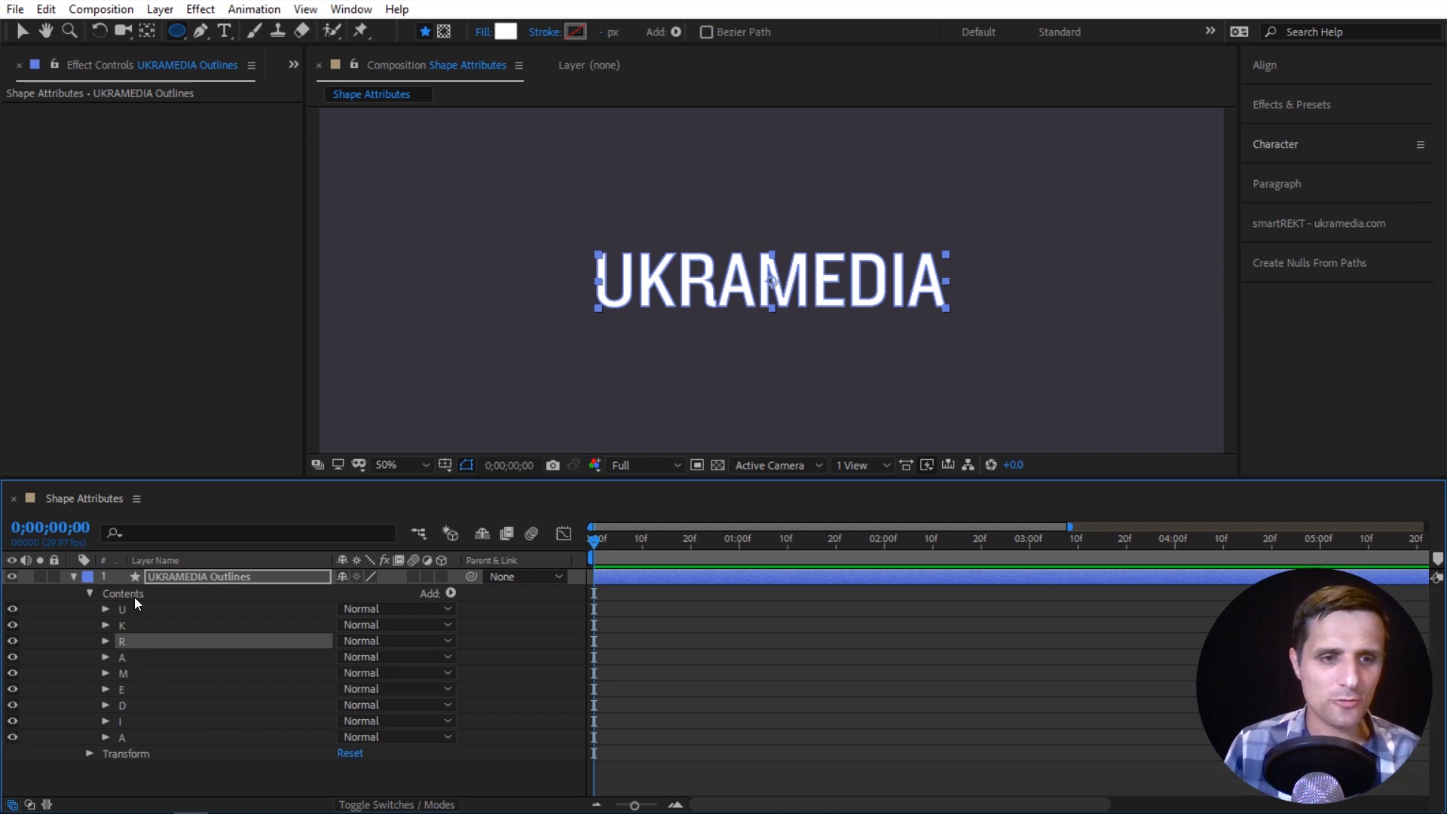
# Add a Twist to the Contents of the UKRAMEDIA Outlines layer and set its angle to 81.
pyautogui.click(134, 595)
pyautogui.click(450, 592)
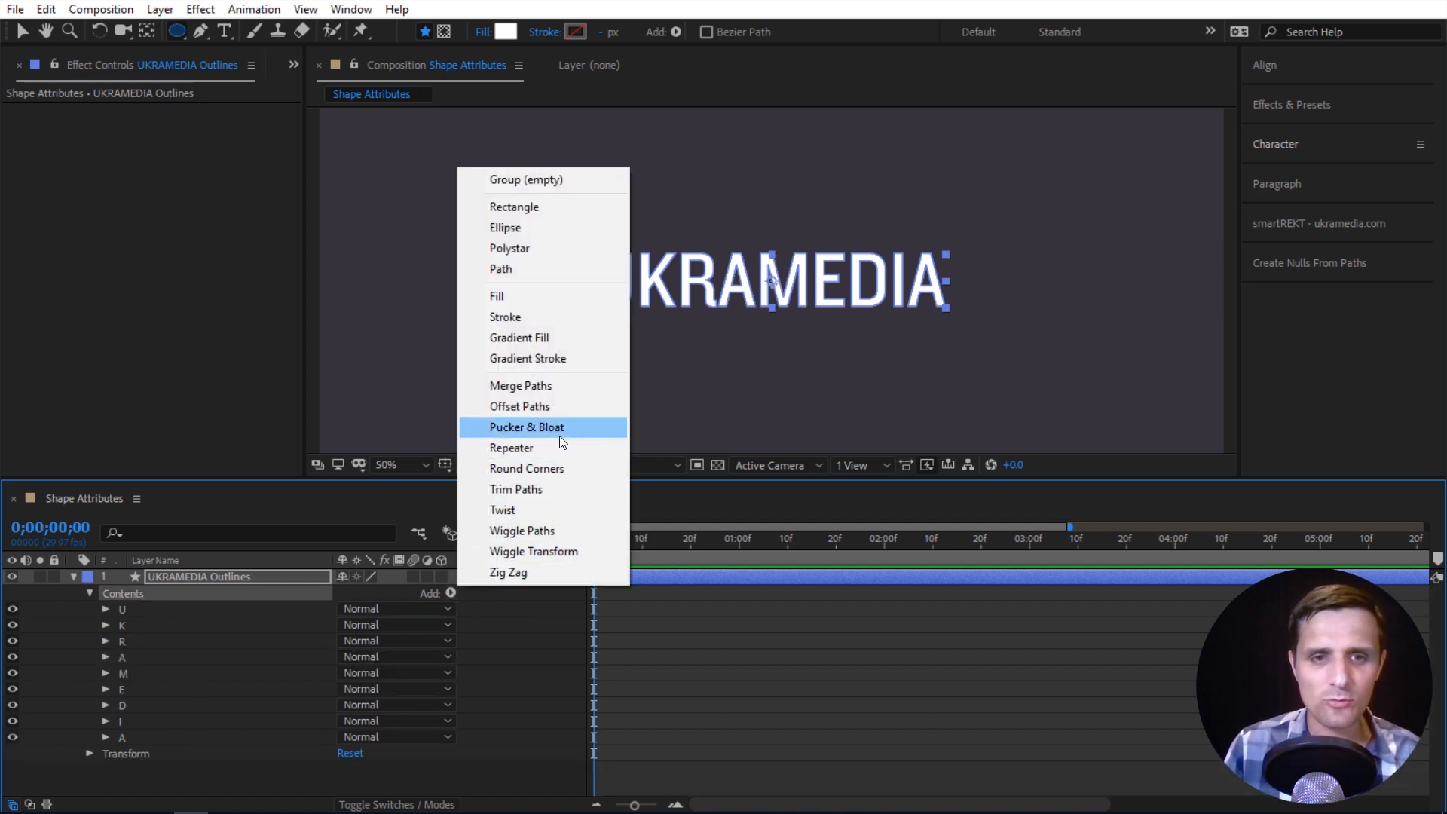
pyautogui.click(550, 511)
pyautogui.click(106, 753)
pyautogui.moveTo(350, 757); pyautogui.dragTo(406, 754)
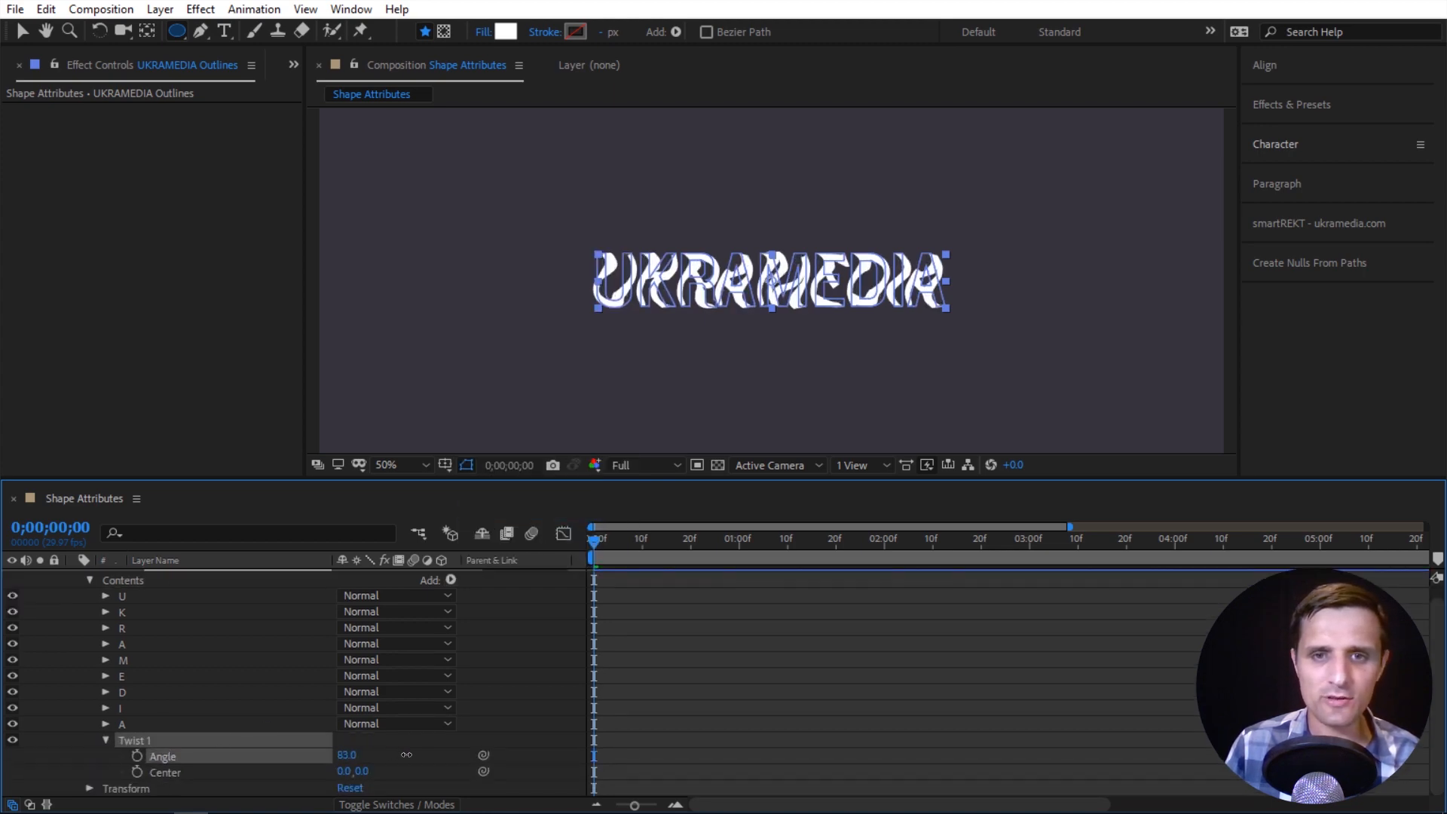
# Move Twist 1 up between the first A and M groups, and delete it.
pyautogui.scroll(1, 756, 321)
pyautogui.moveTo(129, 738); pyautogui.dragTo(168, 654)
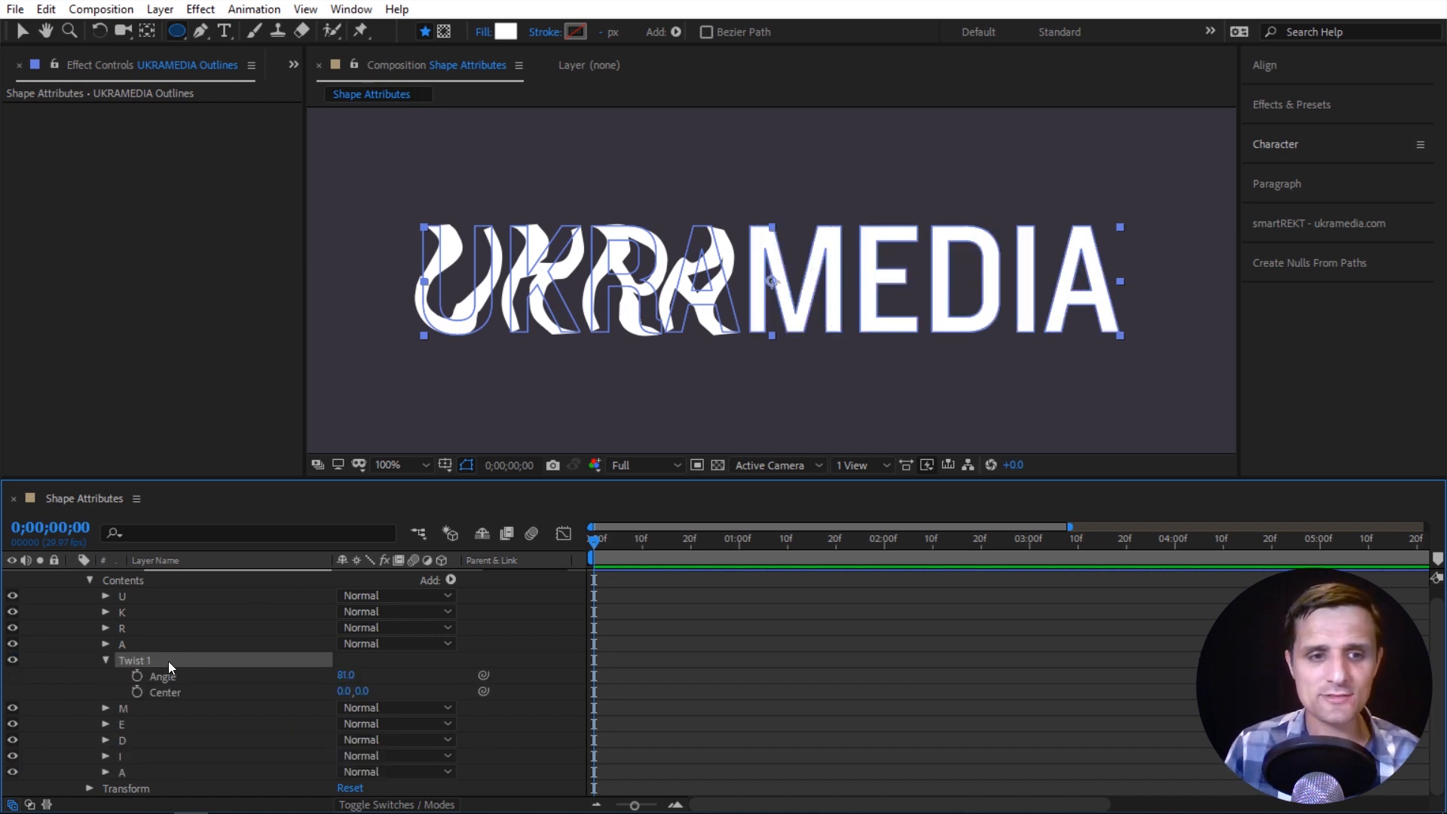
pyautogui.press('Delete')
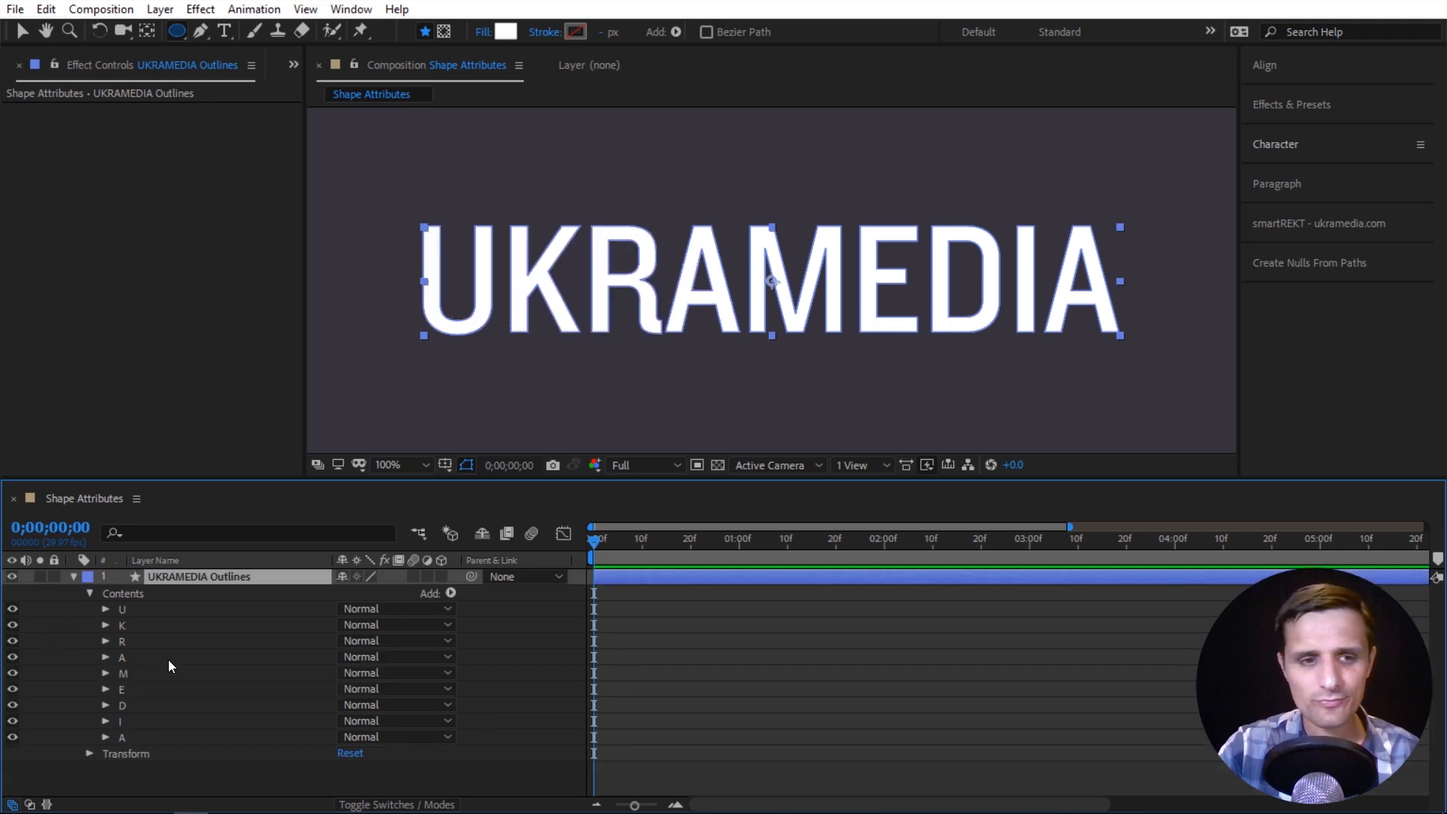
# Delete the UKRAMEDIA Outlines layer from the composition.
pyautogui.click(452, 592)
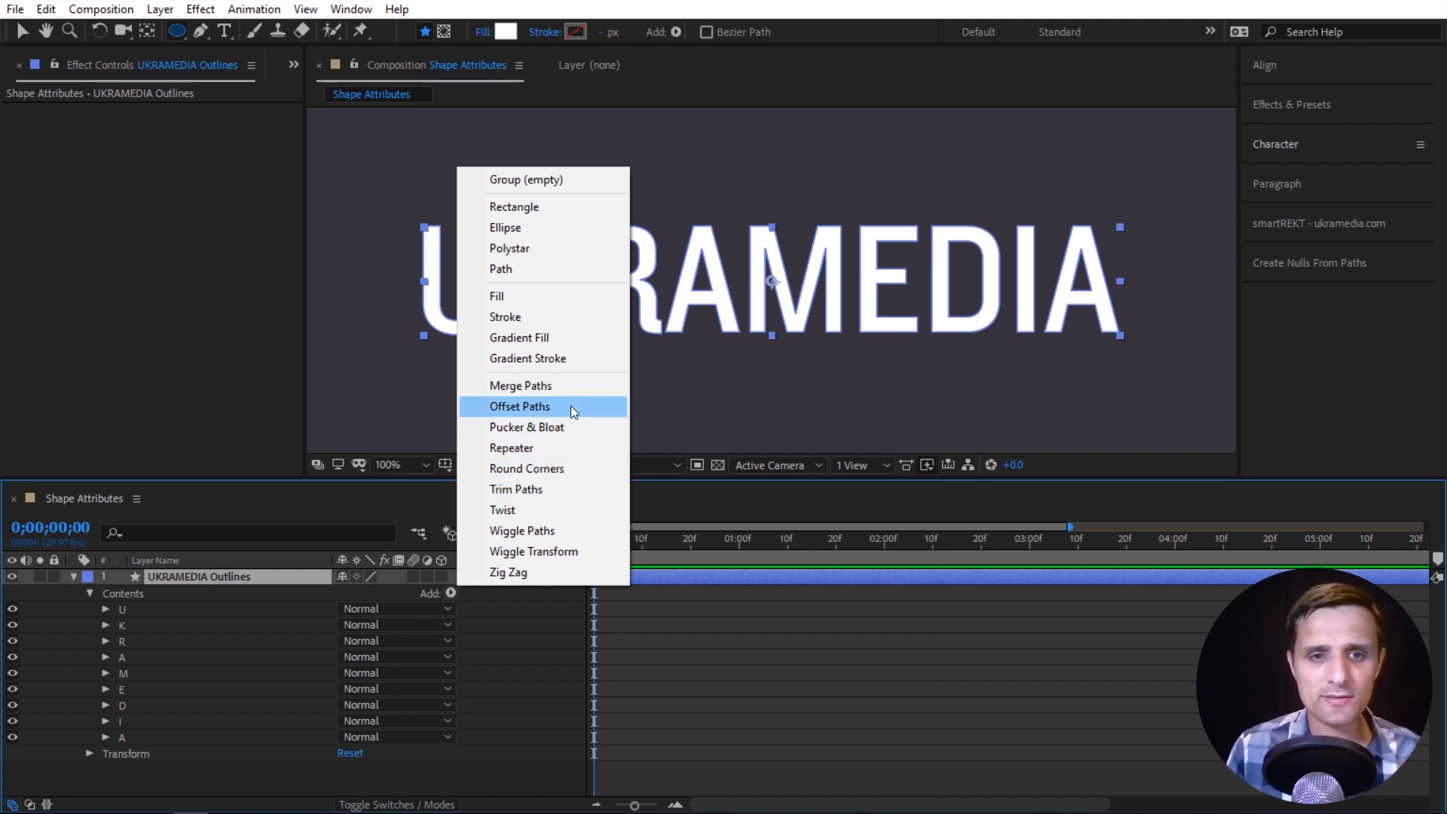
pyautogui.click(532, 640)
pyautogui.click(225, 573)
pyautogui.press('Delete')
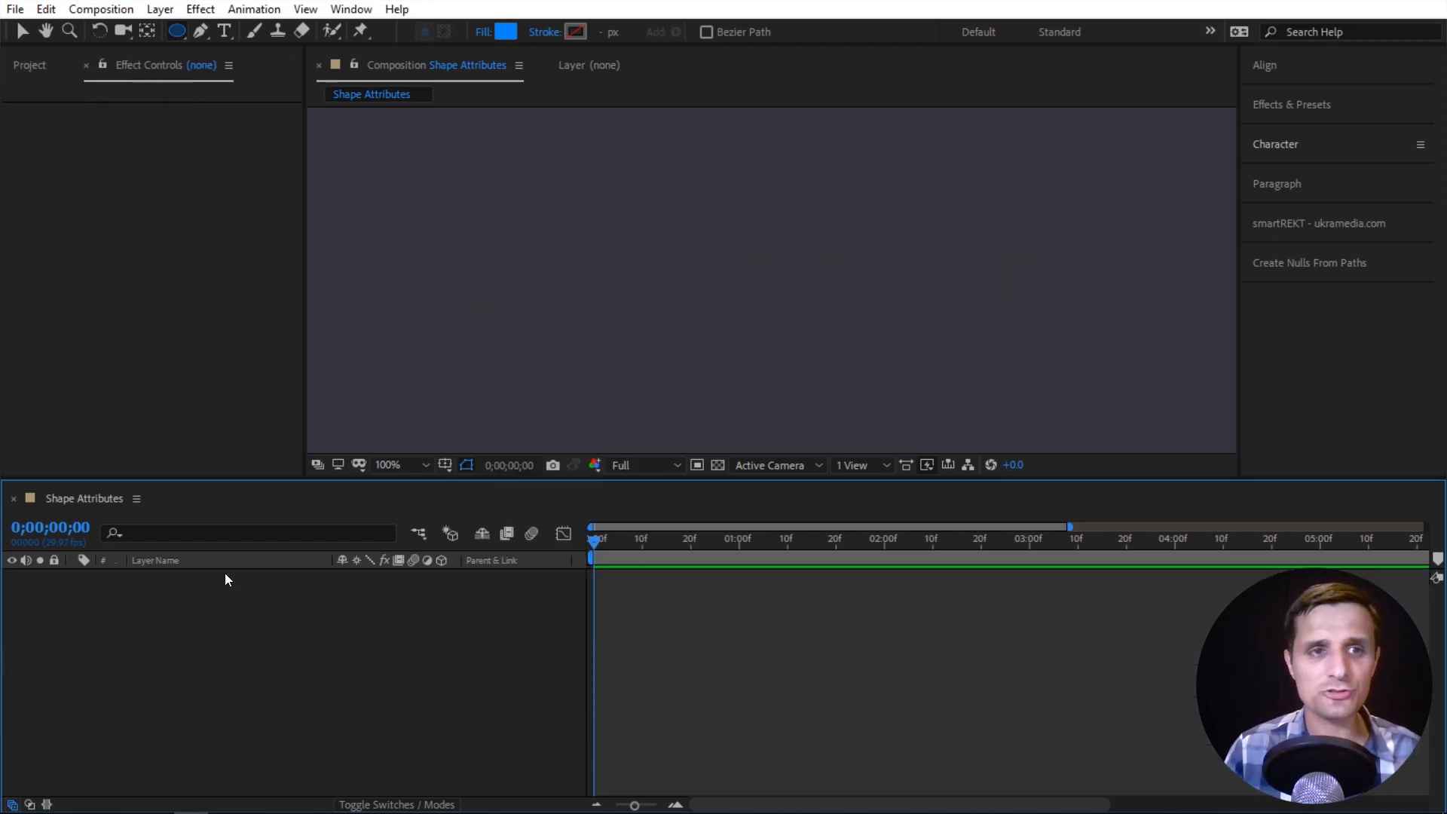
# Draw a wide blue rectangle on a new shape layer and a star overlapping its left end on the same layer.
pyautogui.moveTo(176, 31); pyautogui.dragTo(244, 34)
pyautogui.moveTo(536, 241)
pyautogui.mouseDown()
pyautogui.moveTo(733, 341)
pyautogui.moveTo(826, 344)
pyautogui.mouseUp()
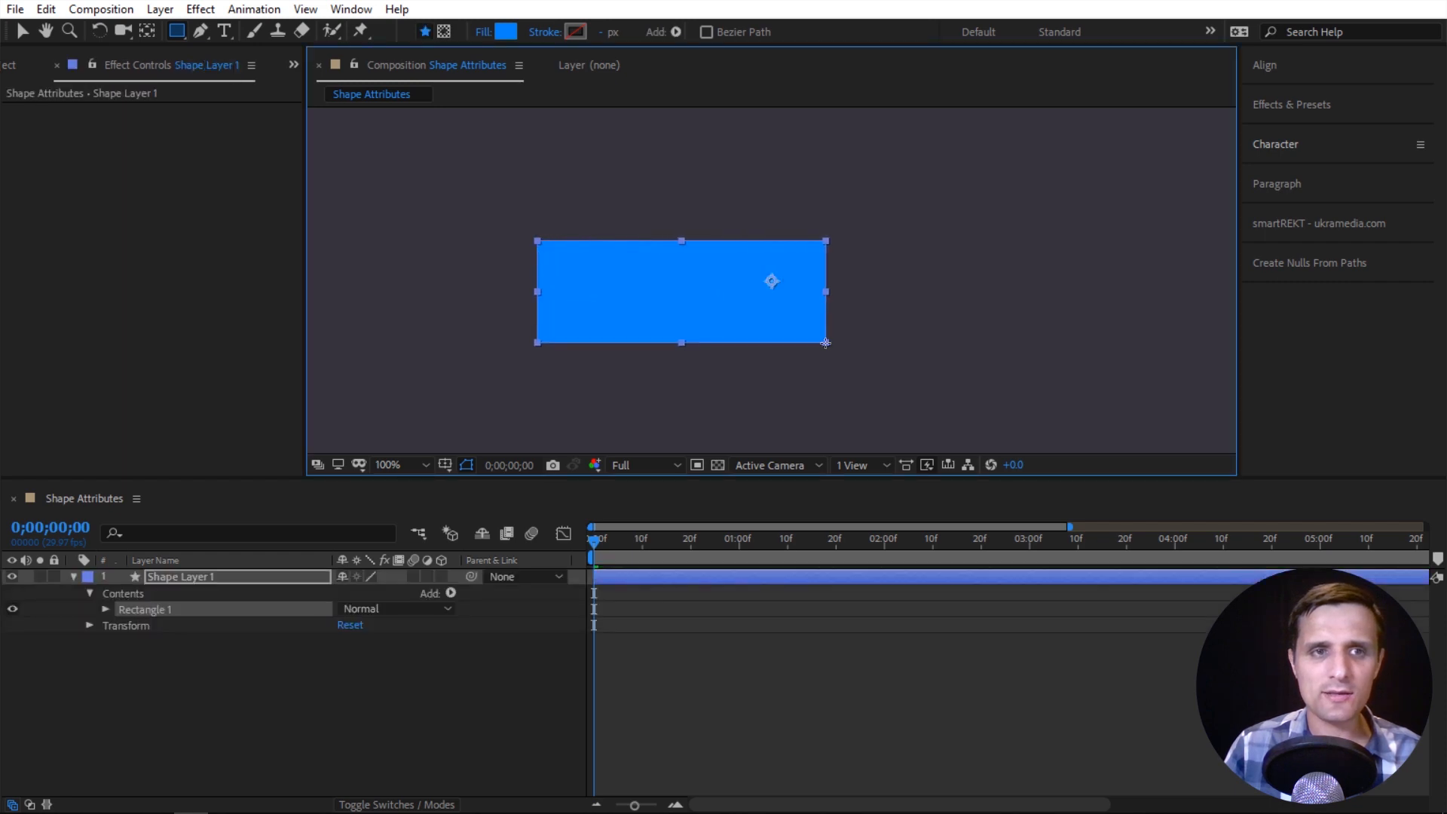
pyautogui.moveTo(176, 31); pyautogui.dragTo(256, 115)
pyautogui.moveTo(535, 199); pyautogui.dragTo(618, 364)
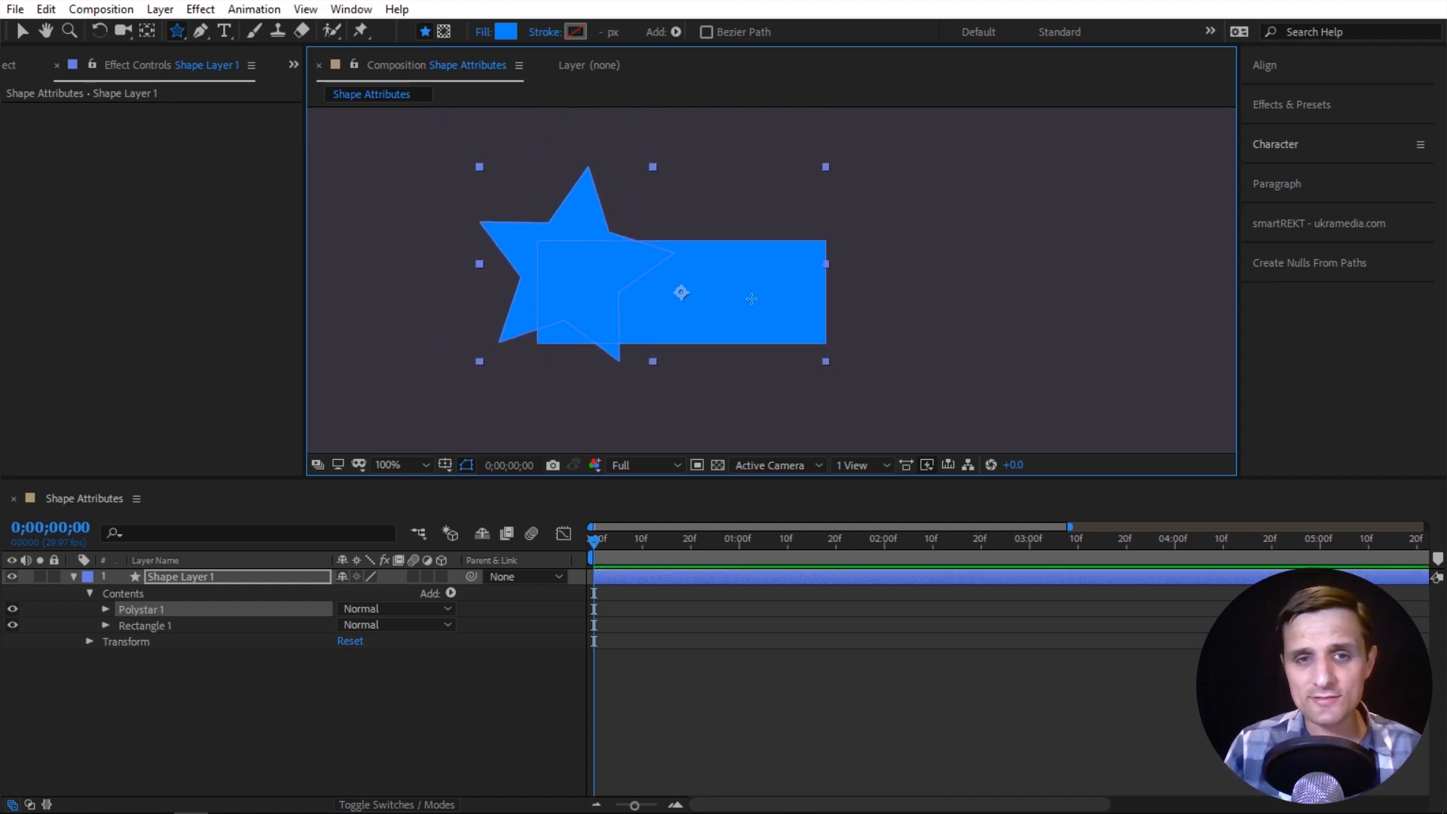
# Add Merge Paths to the Contents of Shape Layer 1, below both shape groups.
pyautogui.click(151, 624)
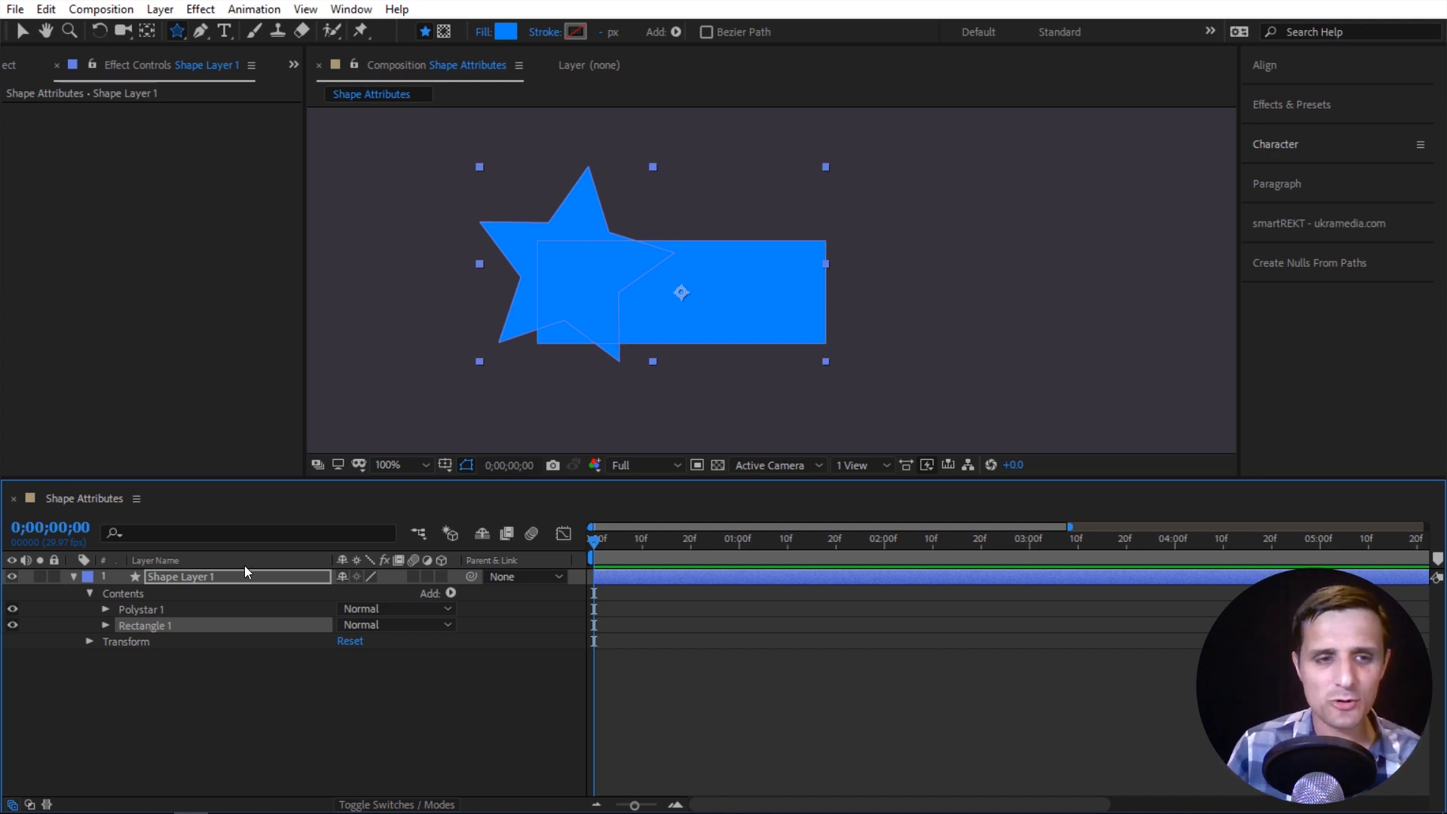
pyautogui.click(451, 595)
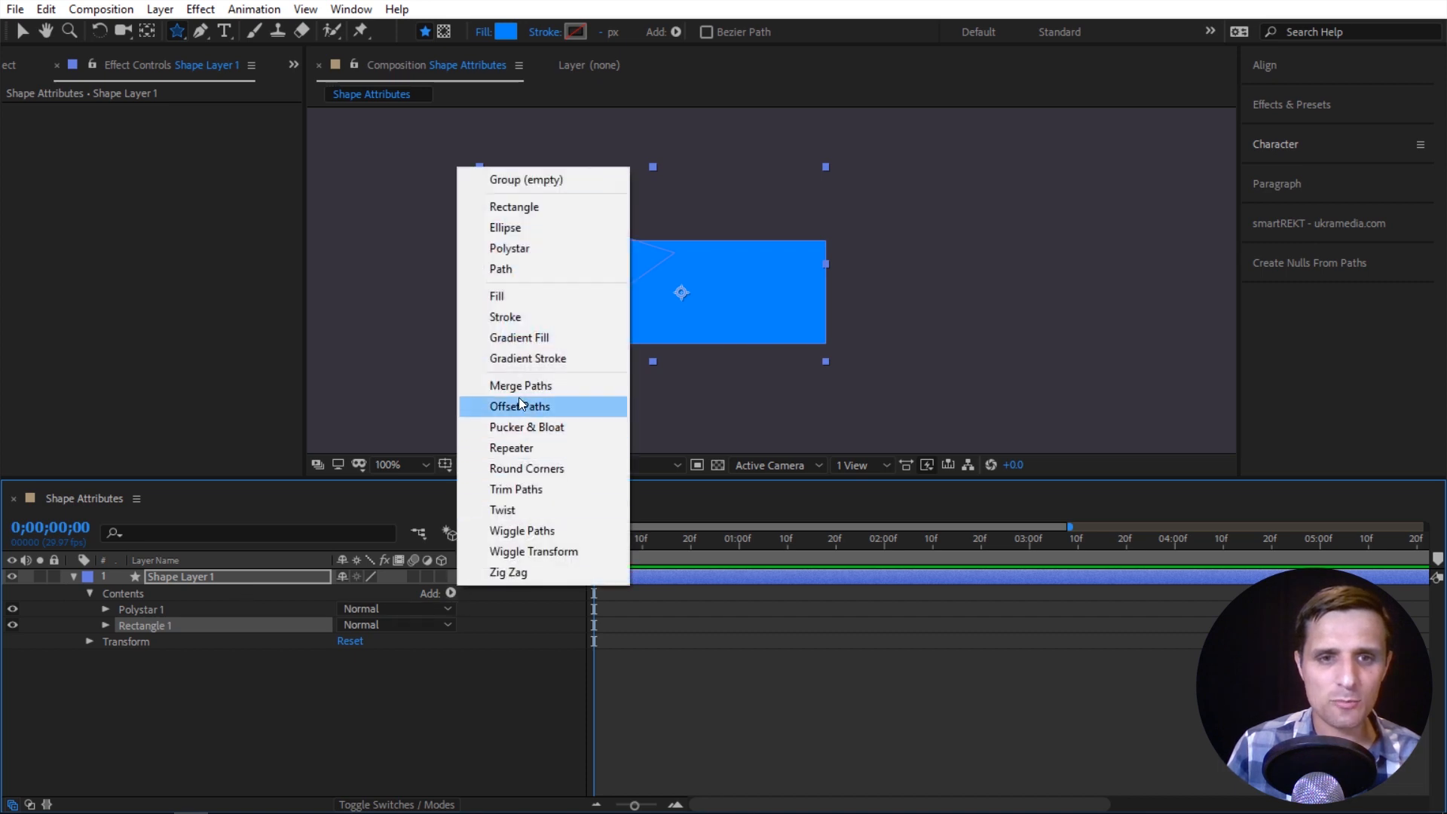
pyautogui.click(124, 594)
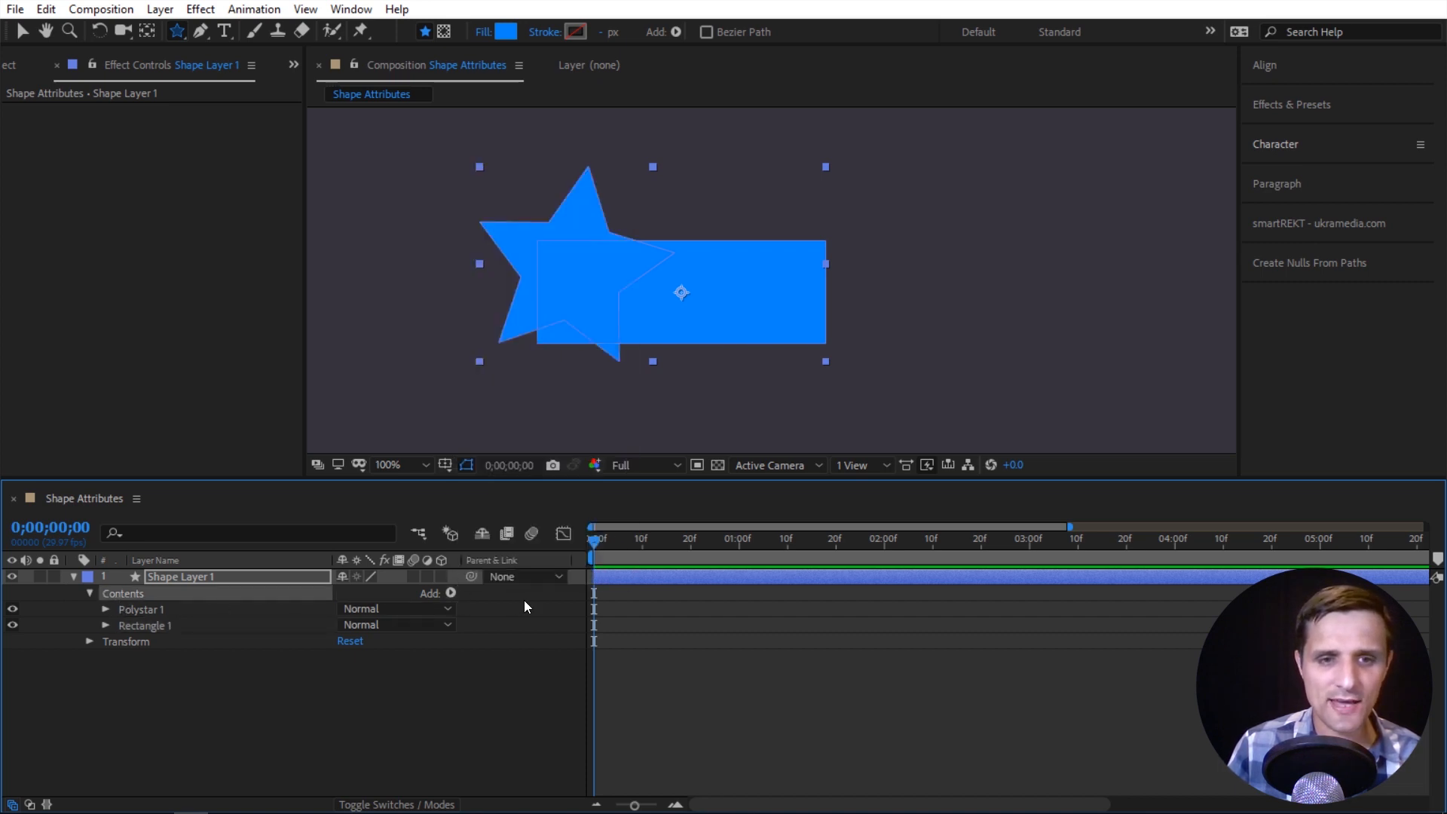
pyautogui.click(451, 595)
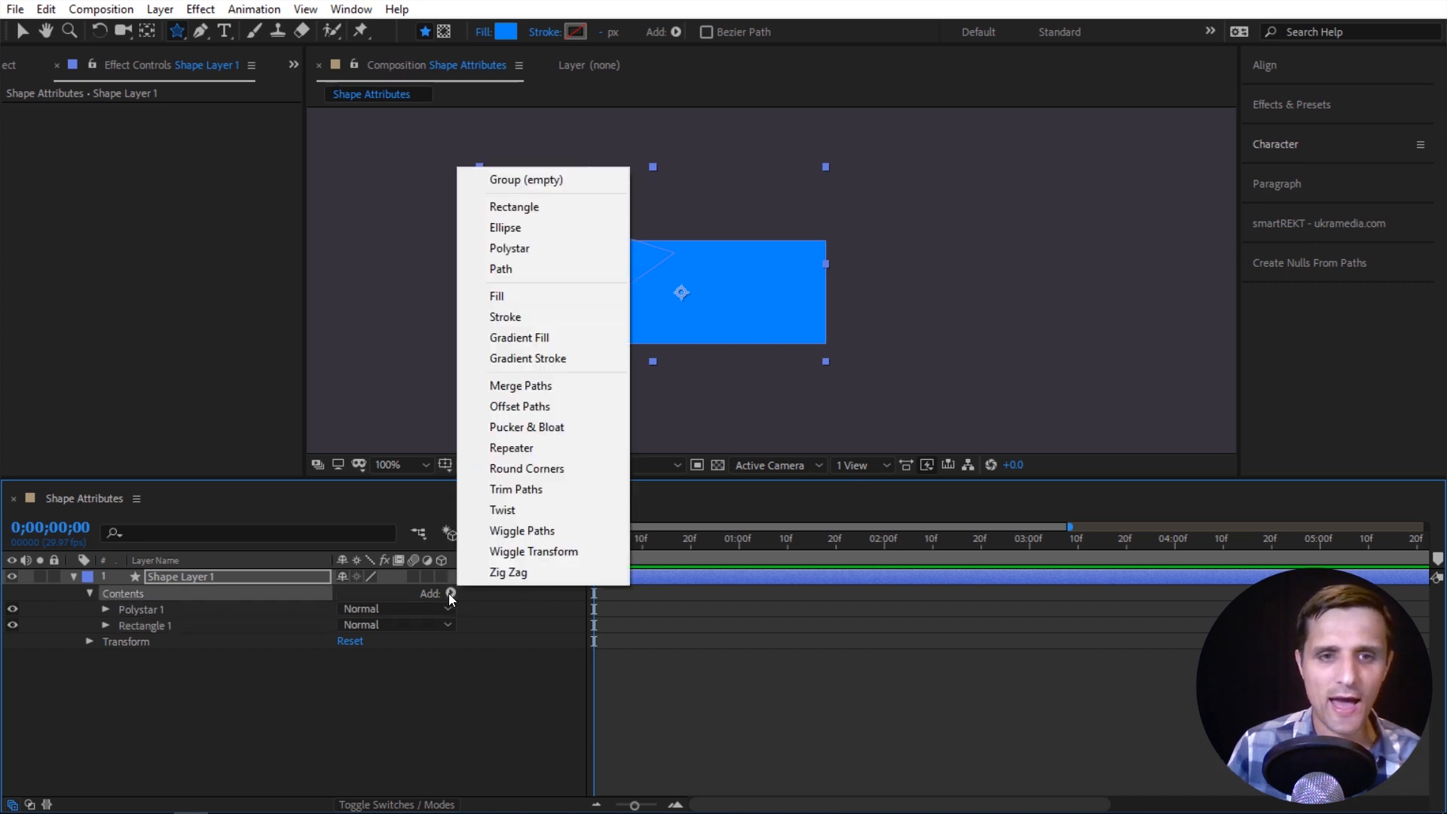
pyautogui.click(519, 387)
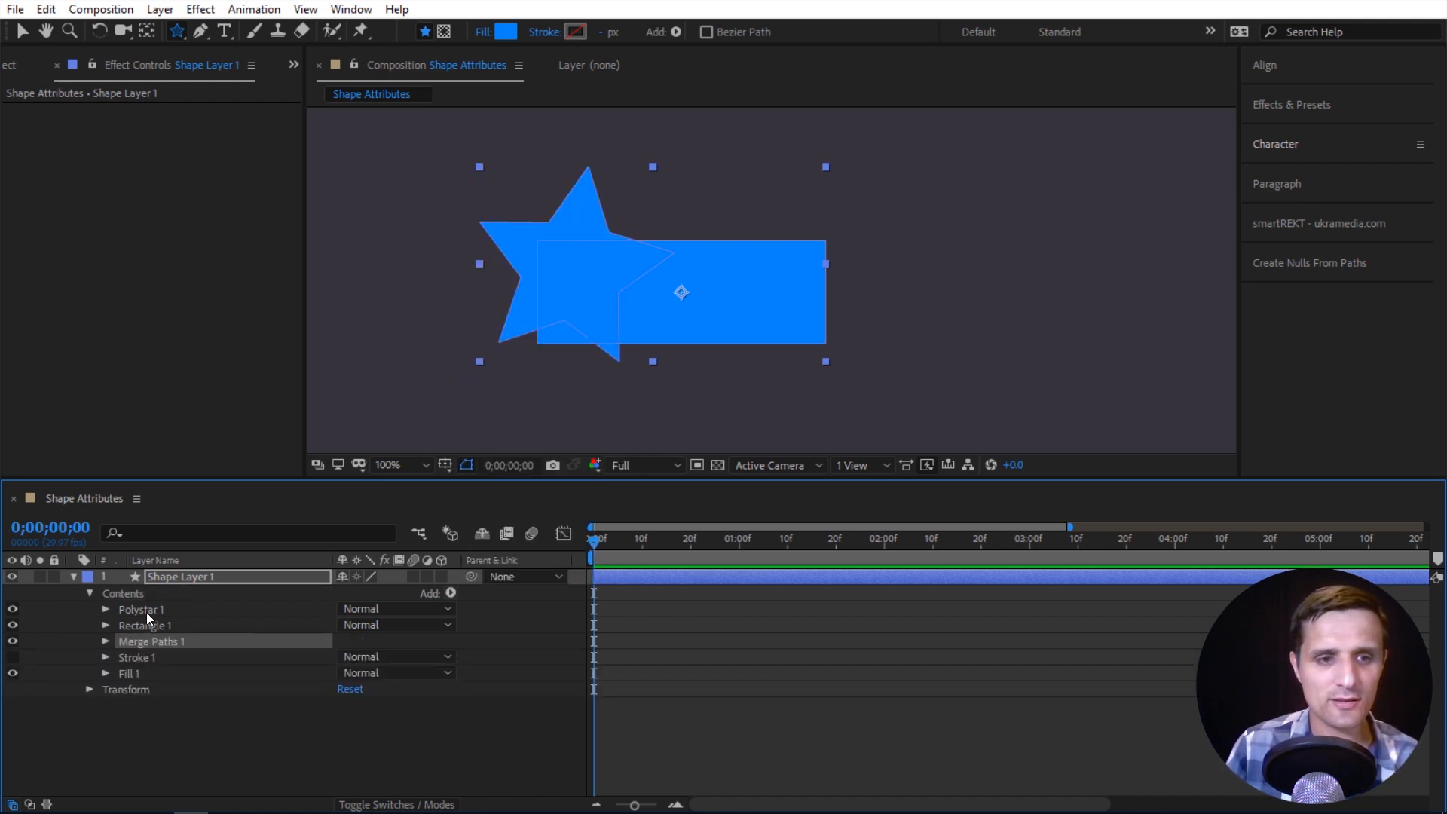
# Change the colour of Fill 1 to magenta, and hide and show that fill once.
pyautogui.click(152, 675)
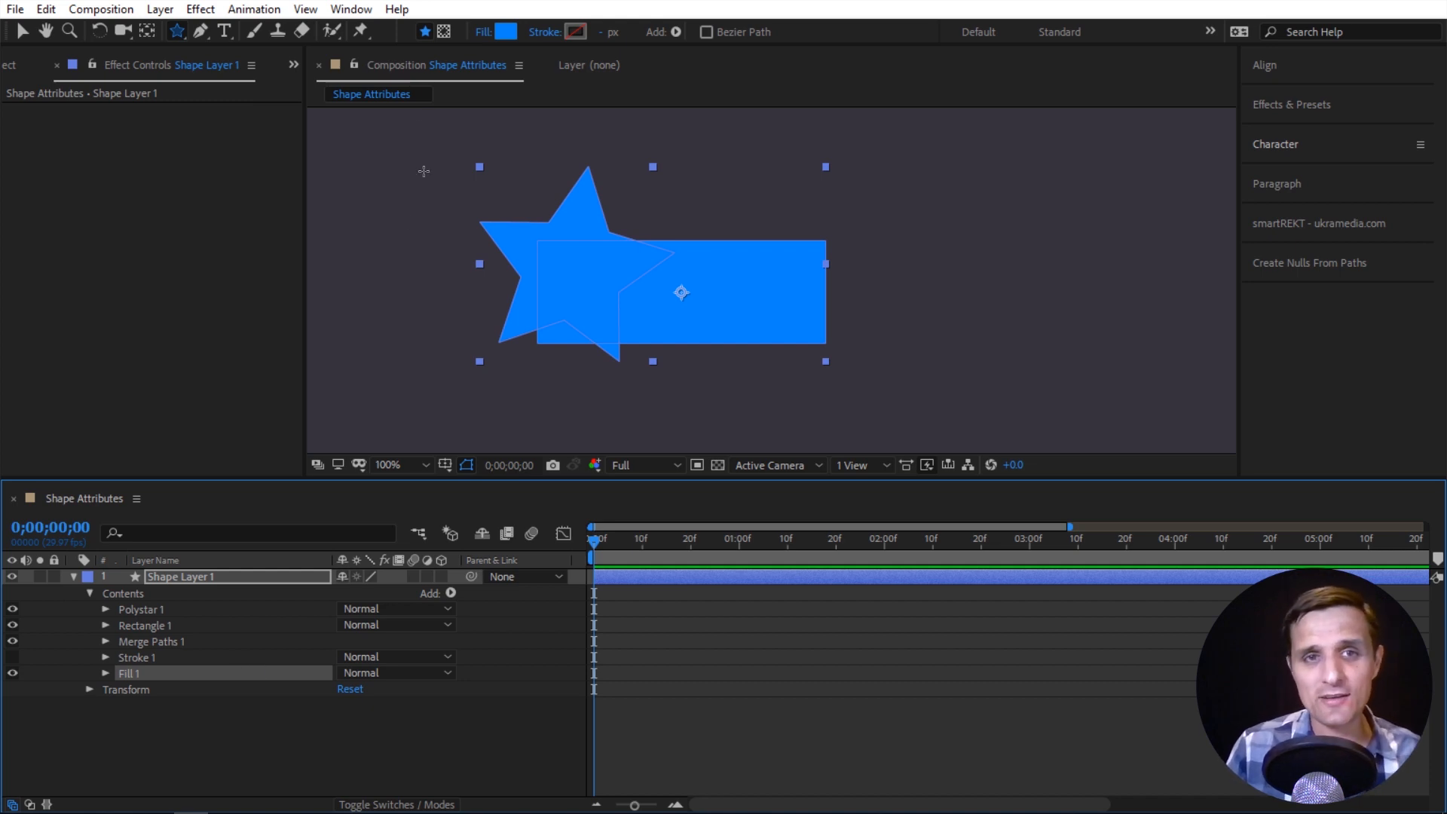
pyautogui.click(505, 32)
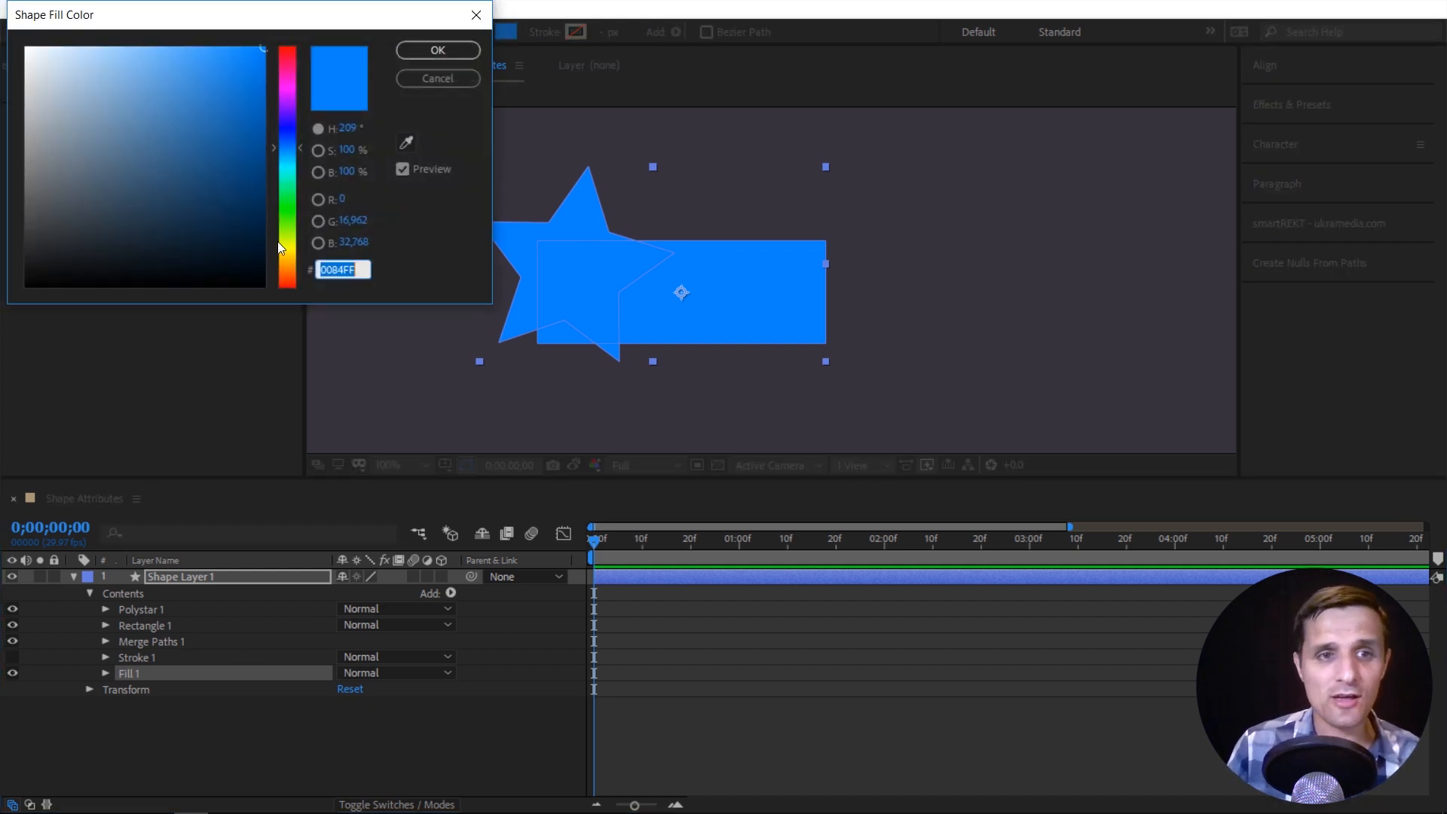
pyautogui.click(292, 78)
pyautogui.click(440, 50)
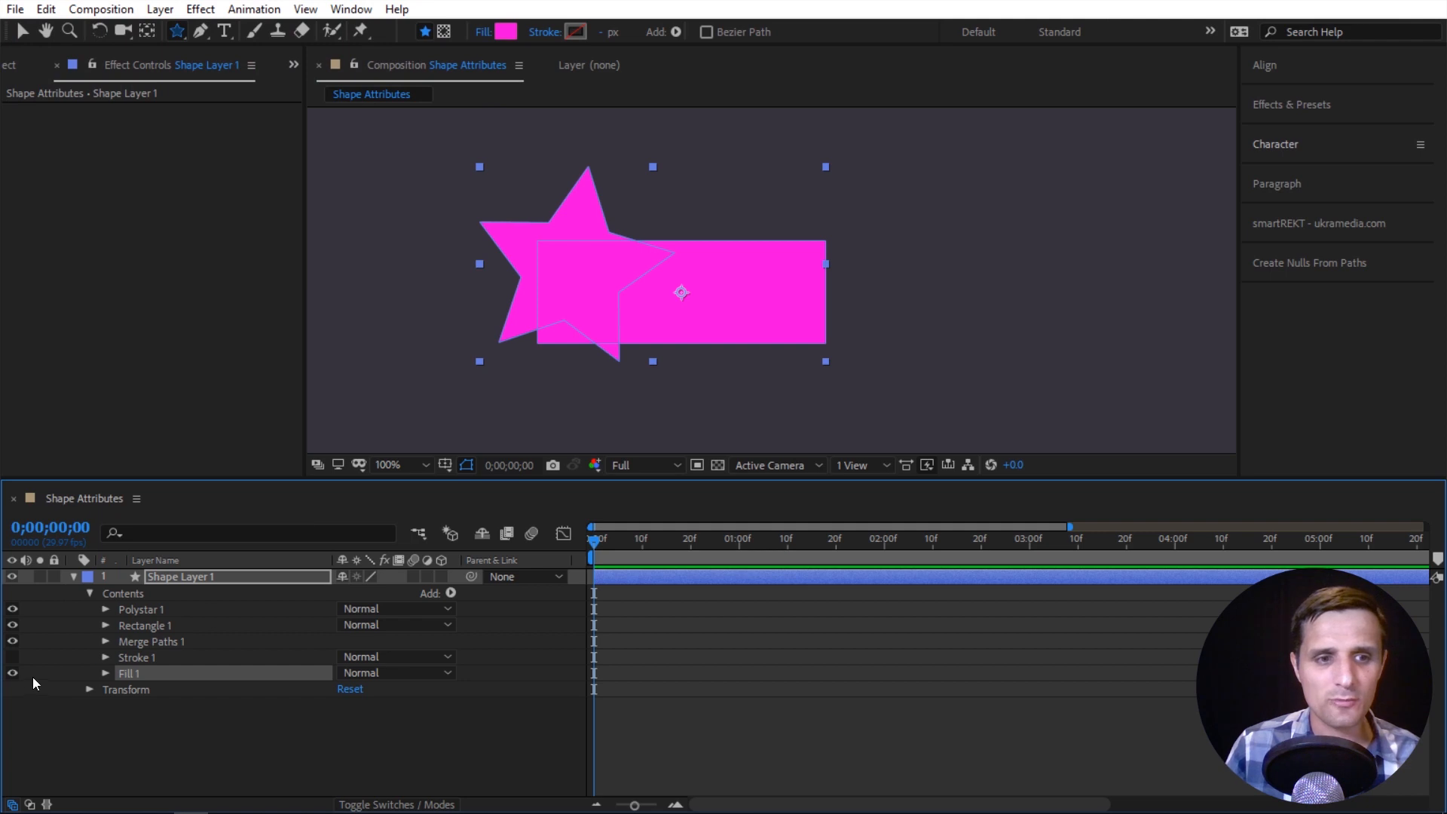
pyautogui.click(13, 673)
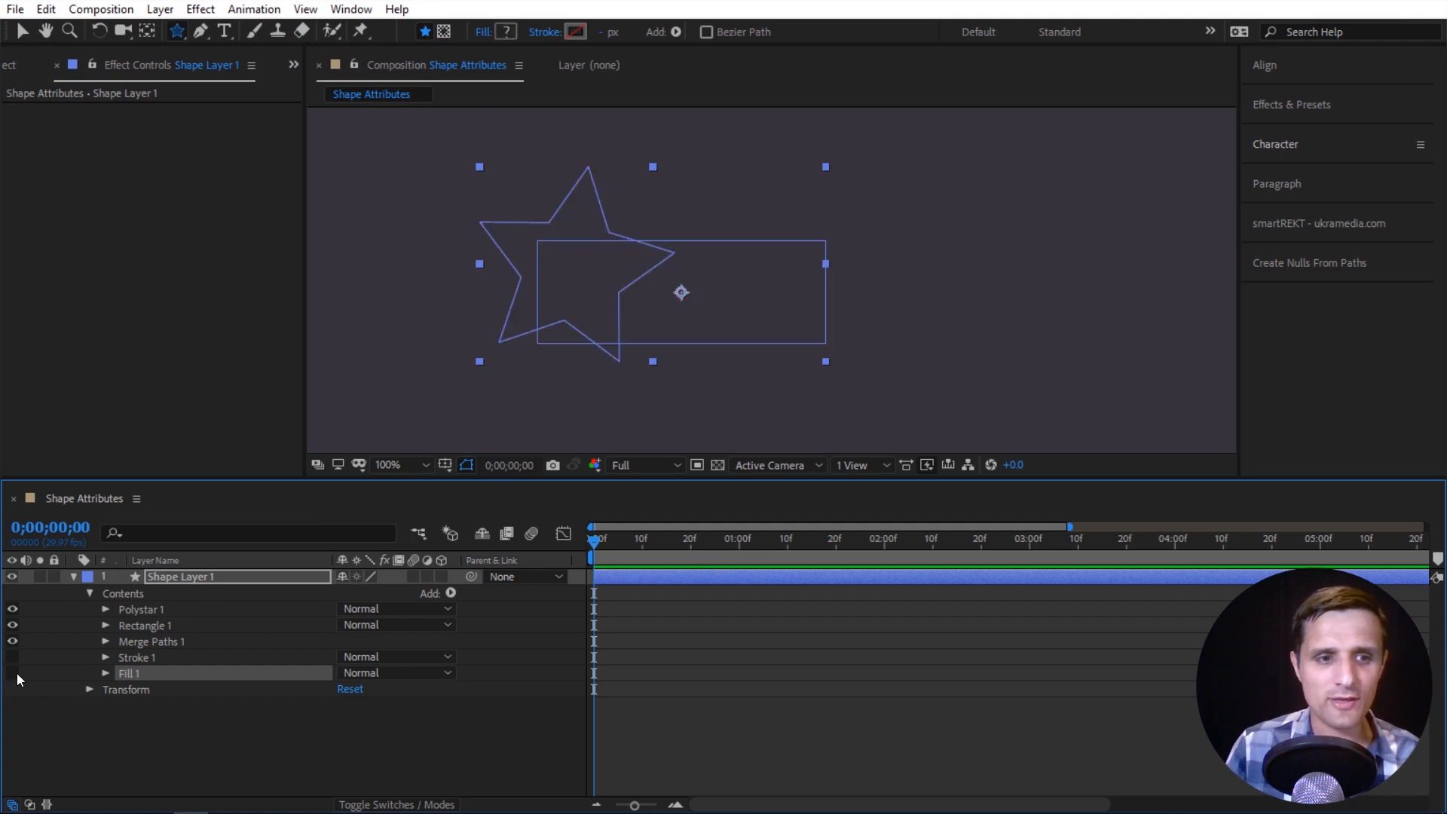
pyautogui.click(13, 673)
# Expand Merge Paths 1 to show its mode, and move Polystar 1 below Rectangle 1.
pyautogui.click(178, 646)
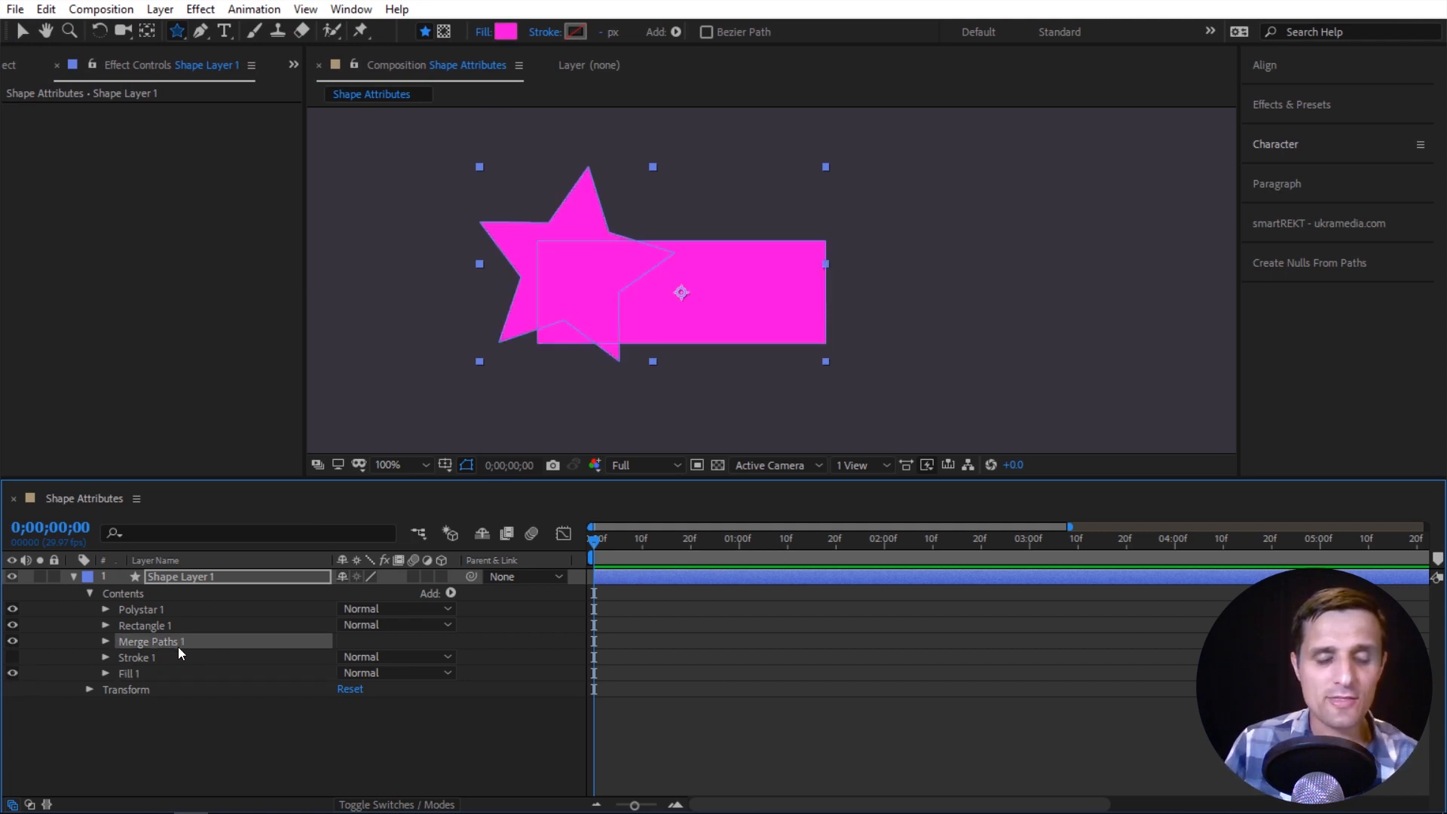
pyautogui.click(106, 642)
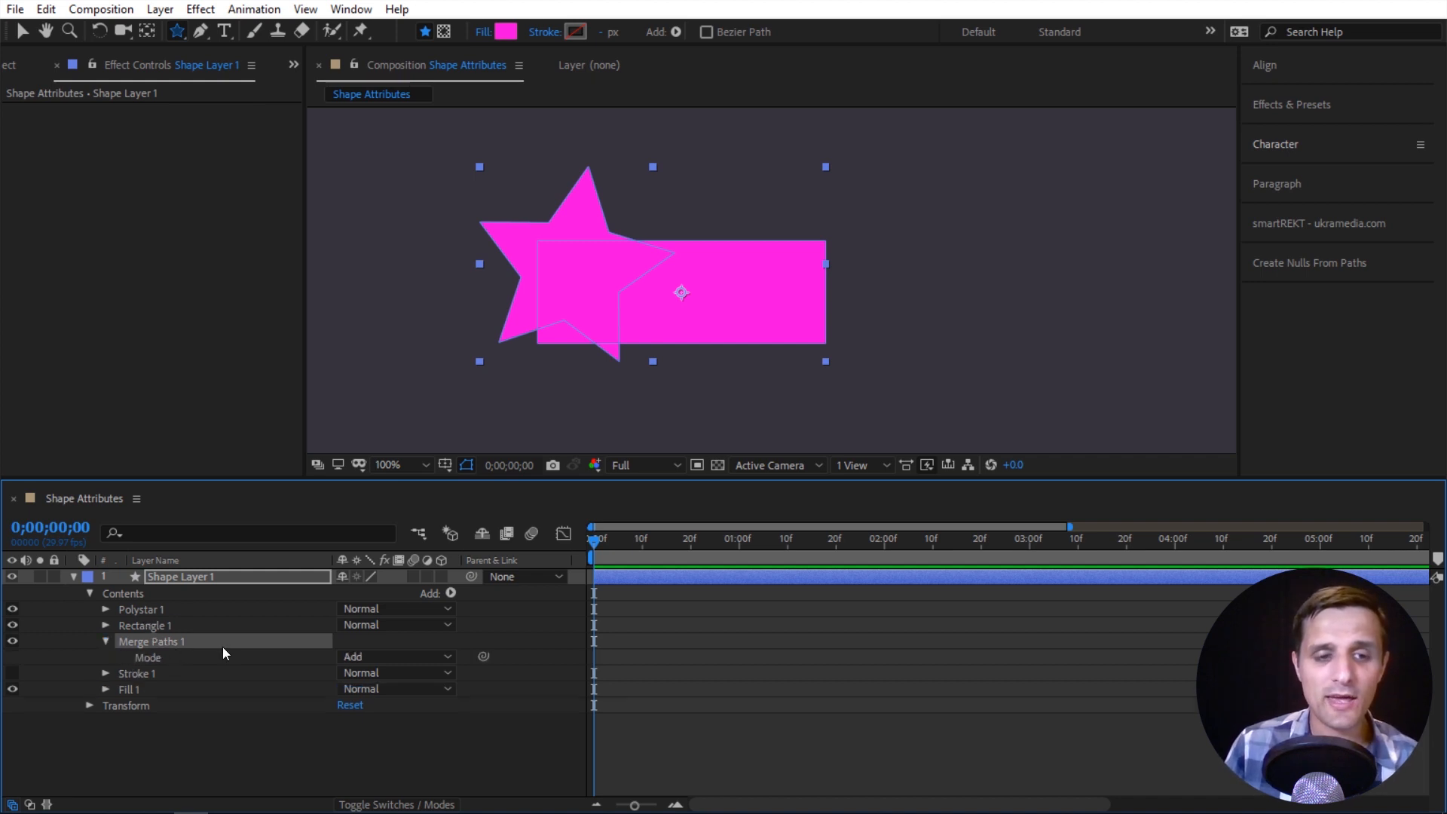
pyautogui.click(164, 631)
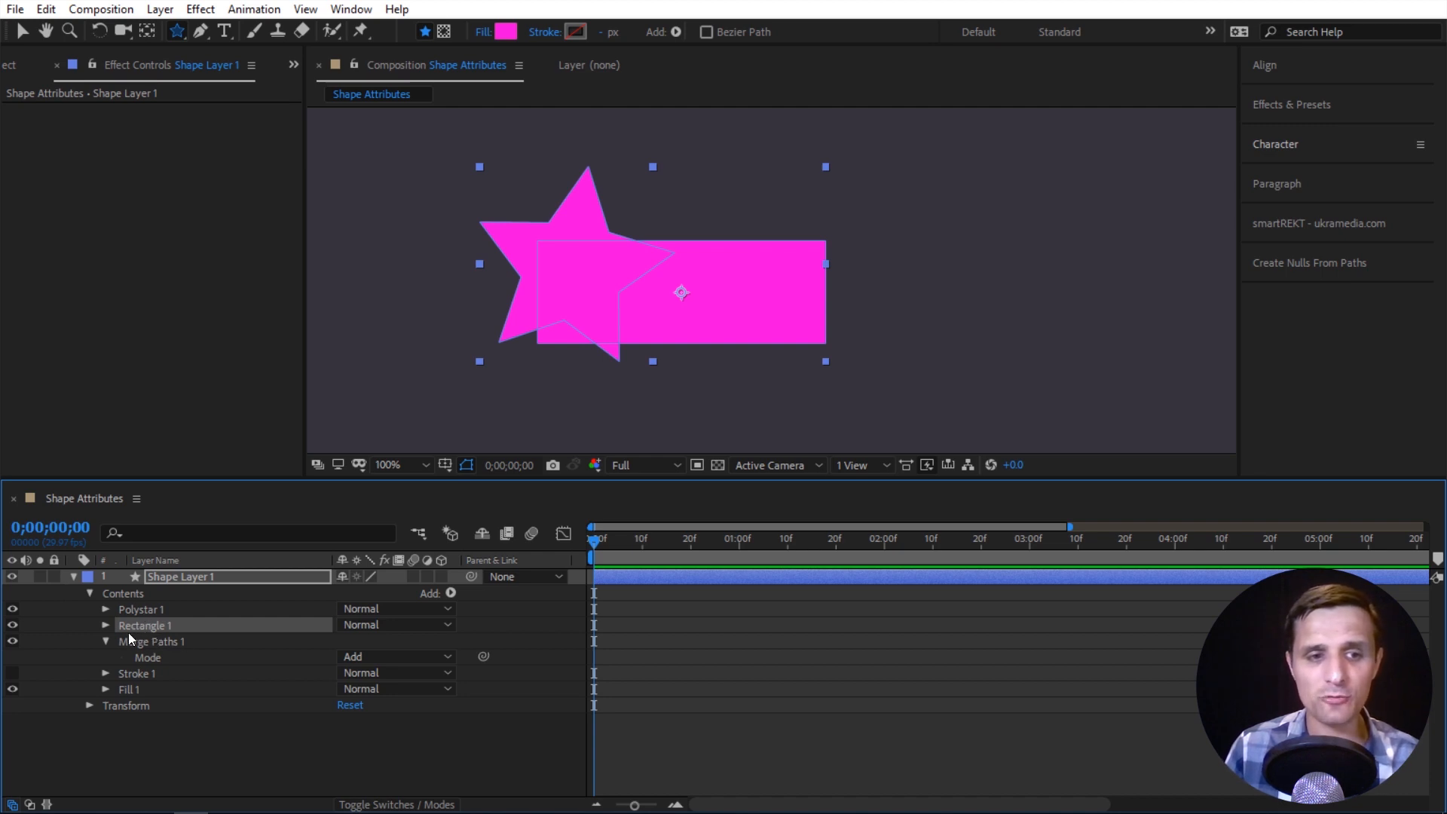
pyautogui.moveTo(154, 608); pyautogui.dragTo(151, 630)
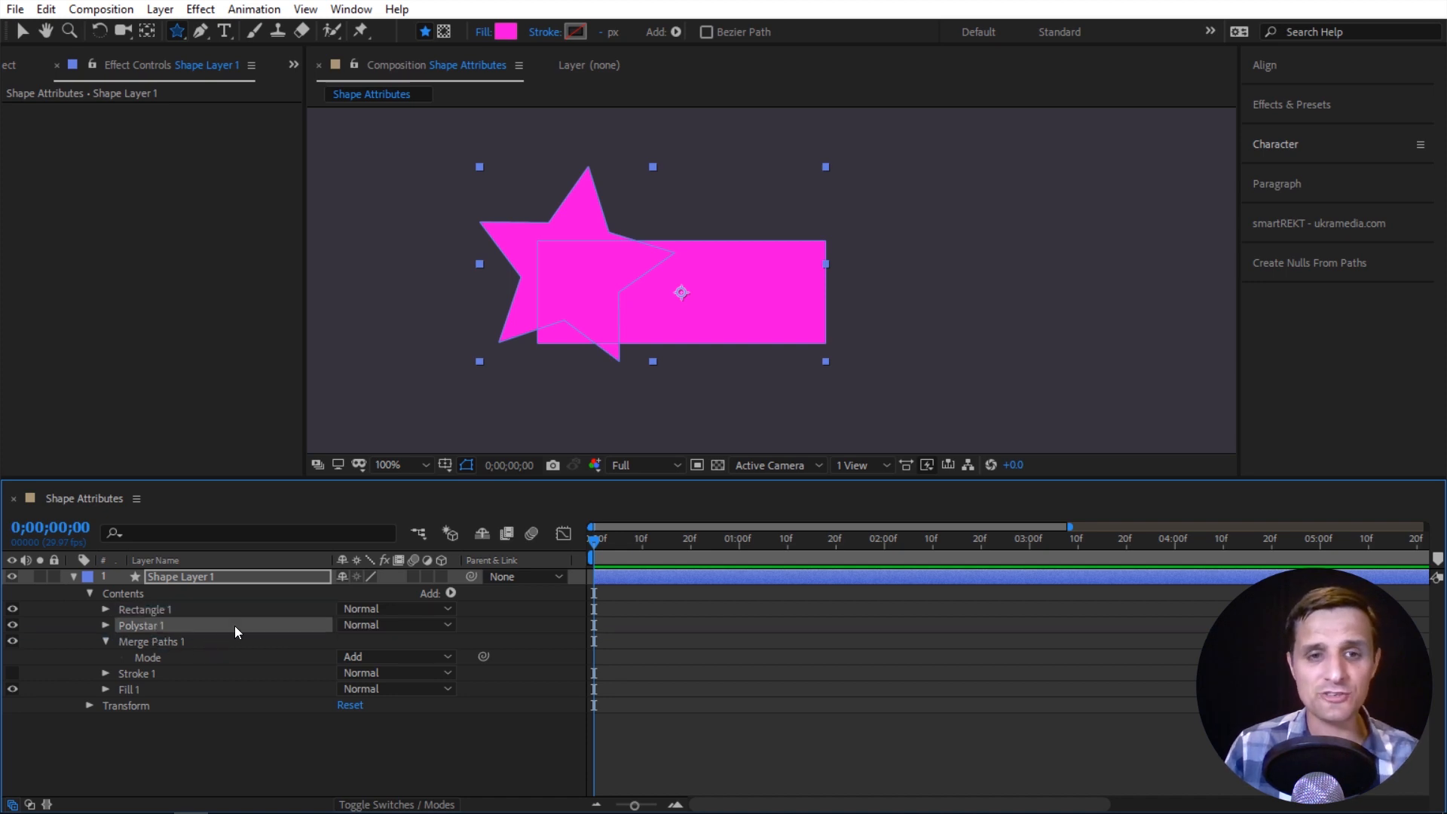
pyautogui.click(172, 608)
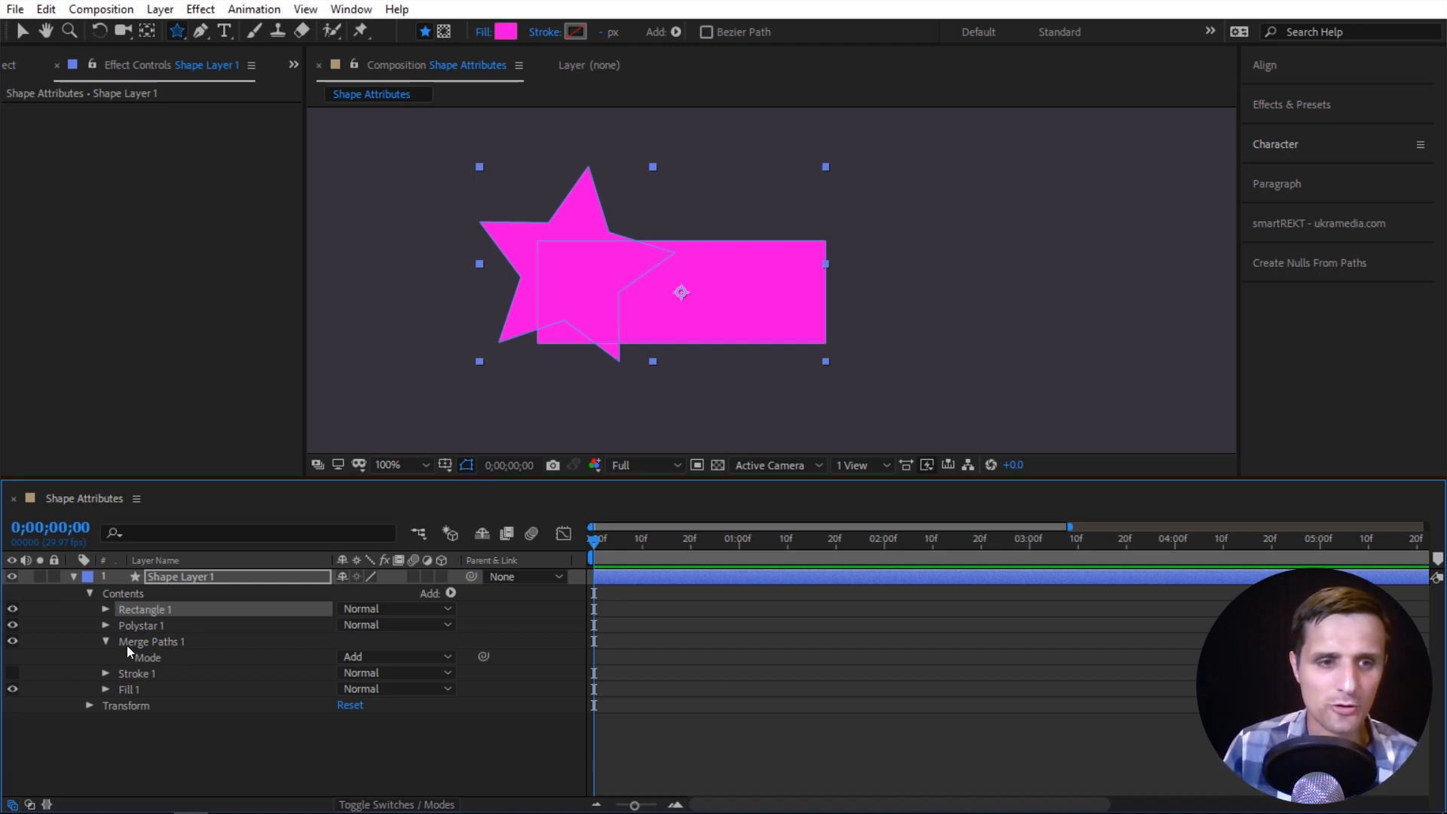
# Try the Subtract and Intersect modes on Merge Paths 1, and set its mode to Exclude Intersections.
pyautogui.click(369, 657)
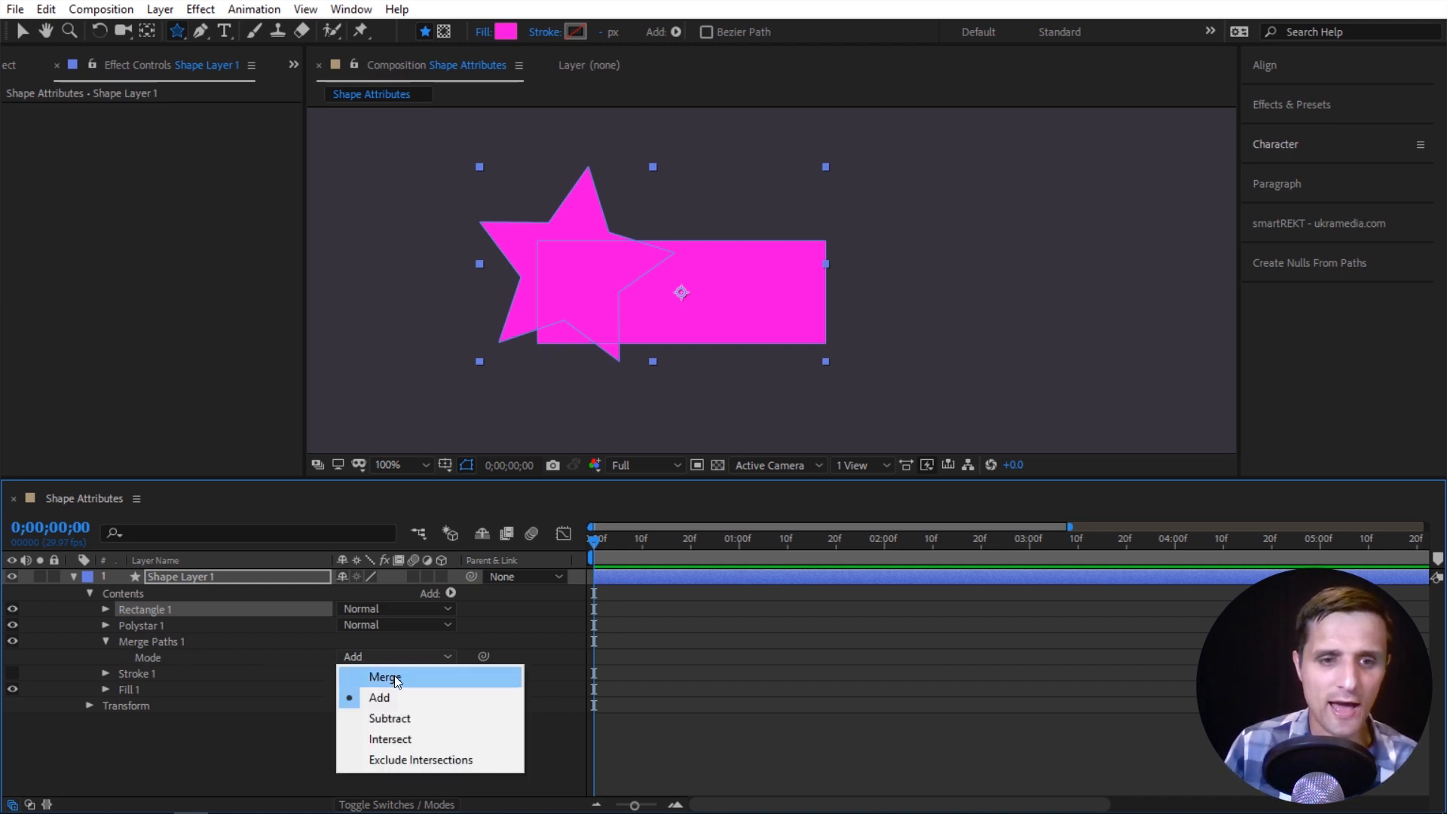
pyautogui.click(406, 717)
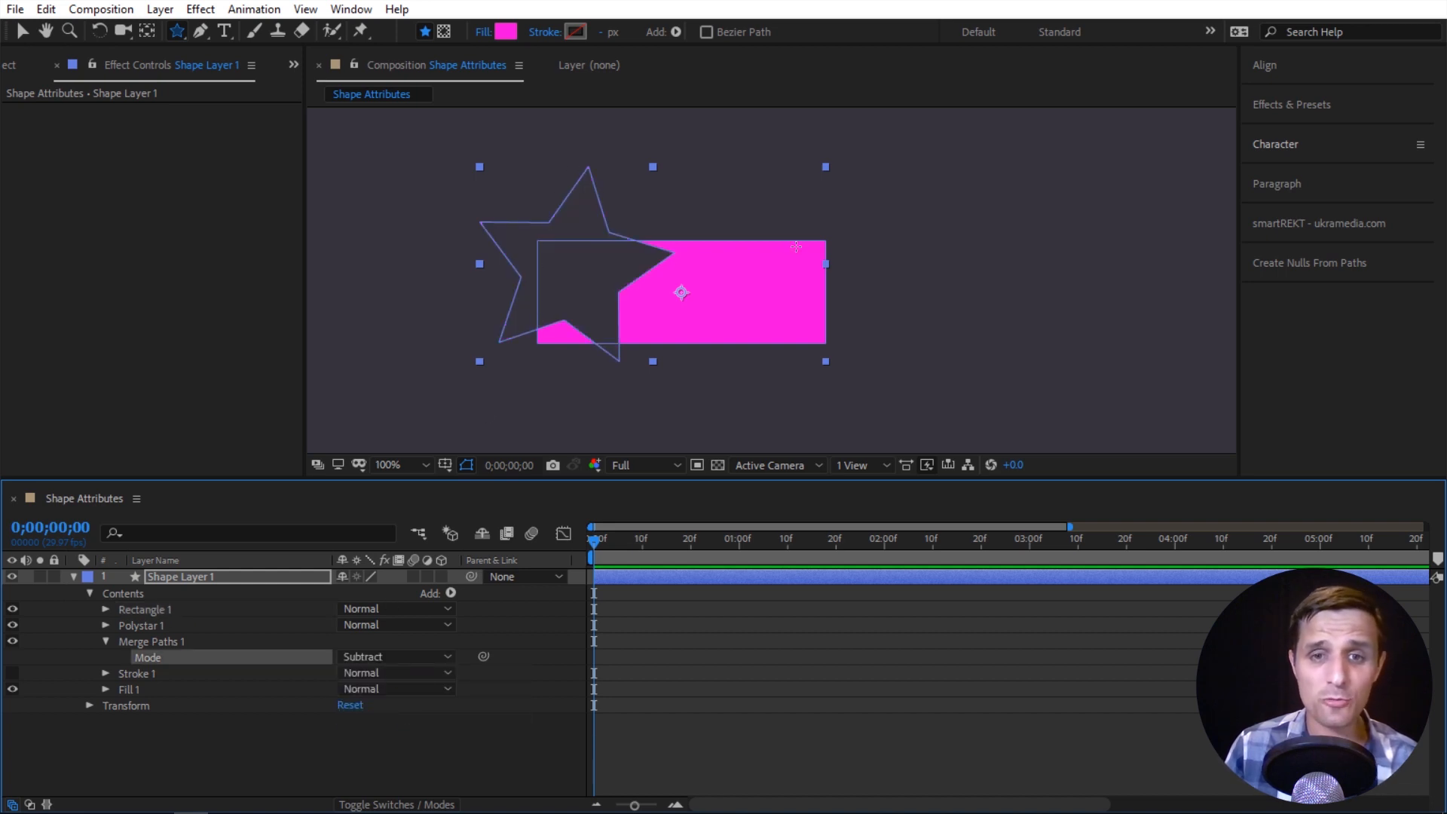
pyautogui.click(392, 657)
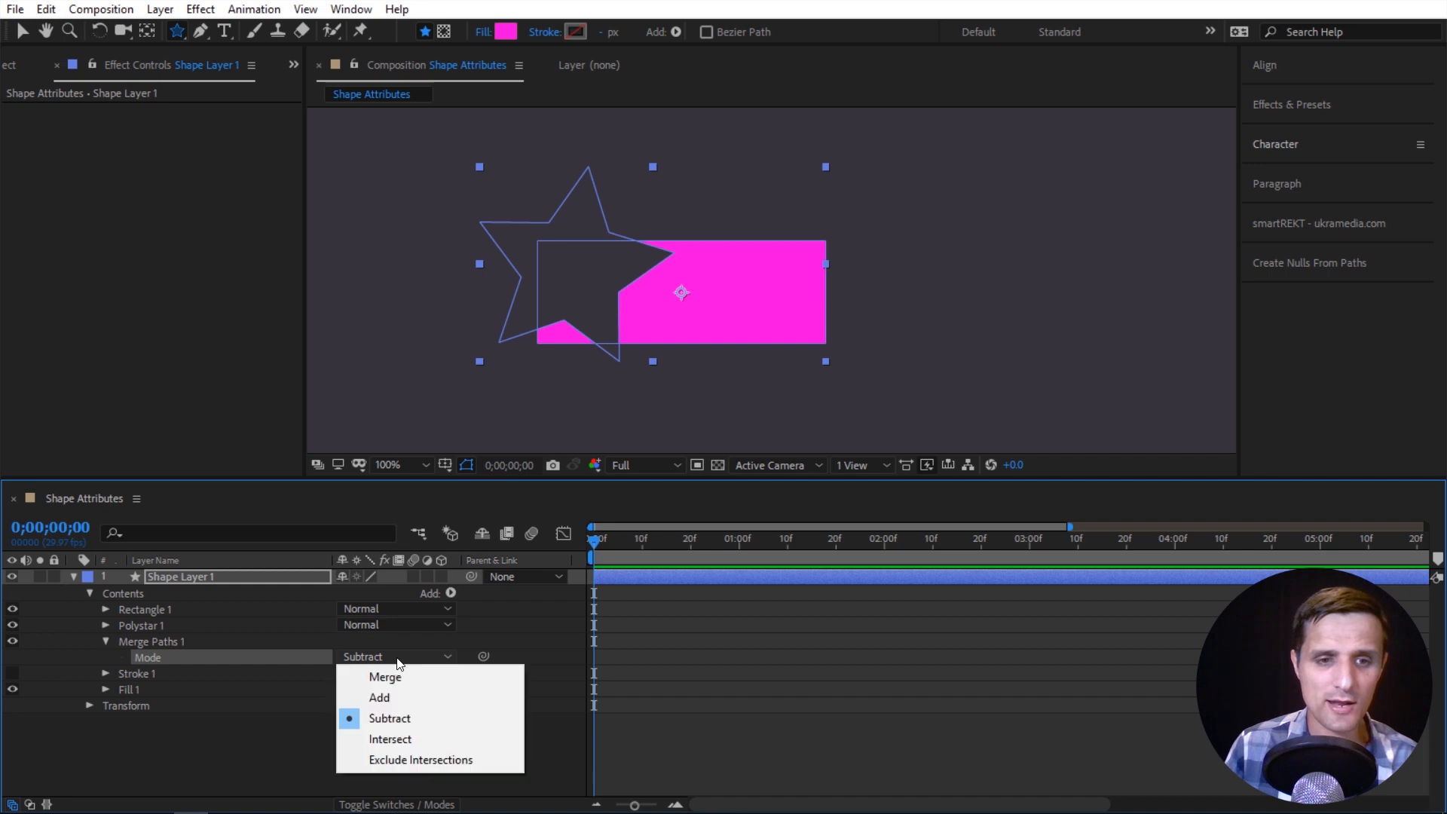
pyautogui.click(422, 738)
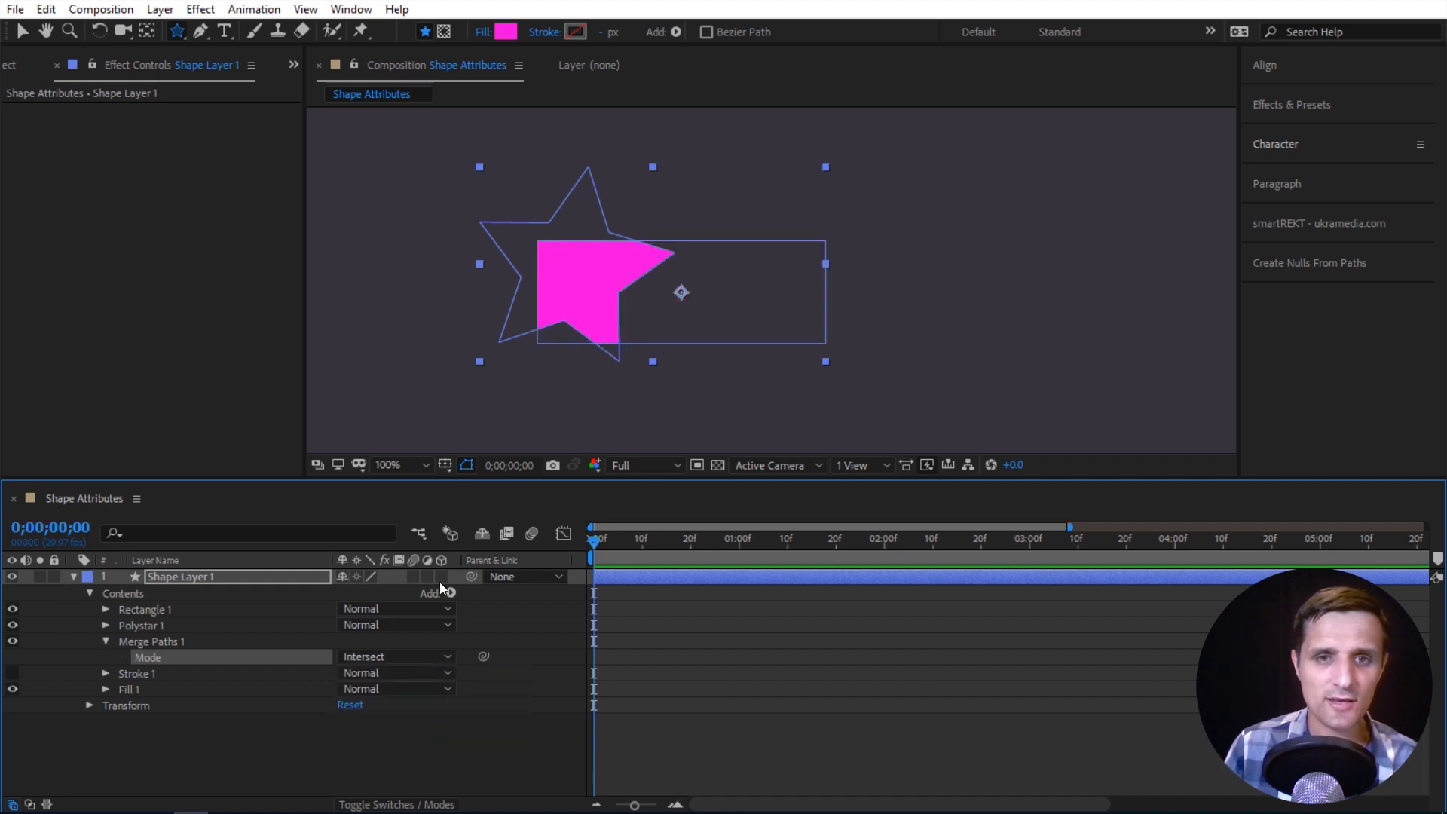
pyautogui.click(436, 657)
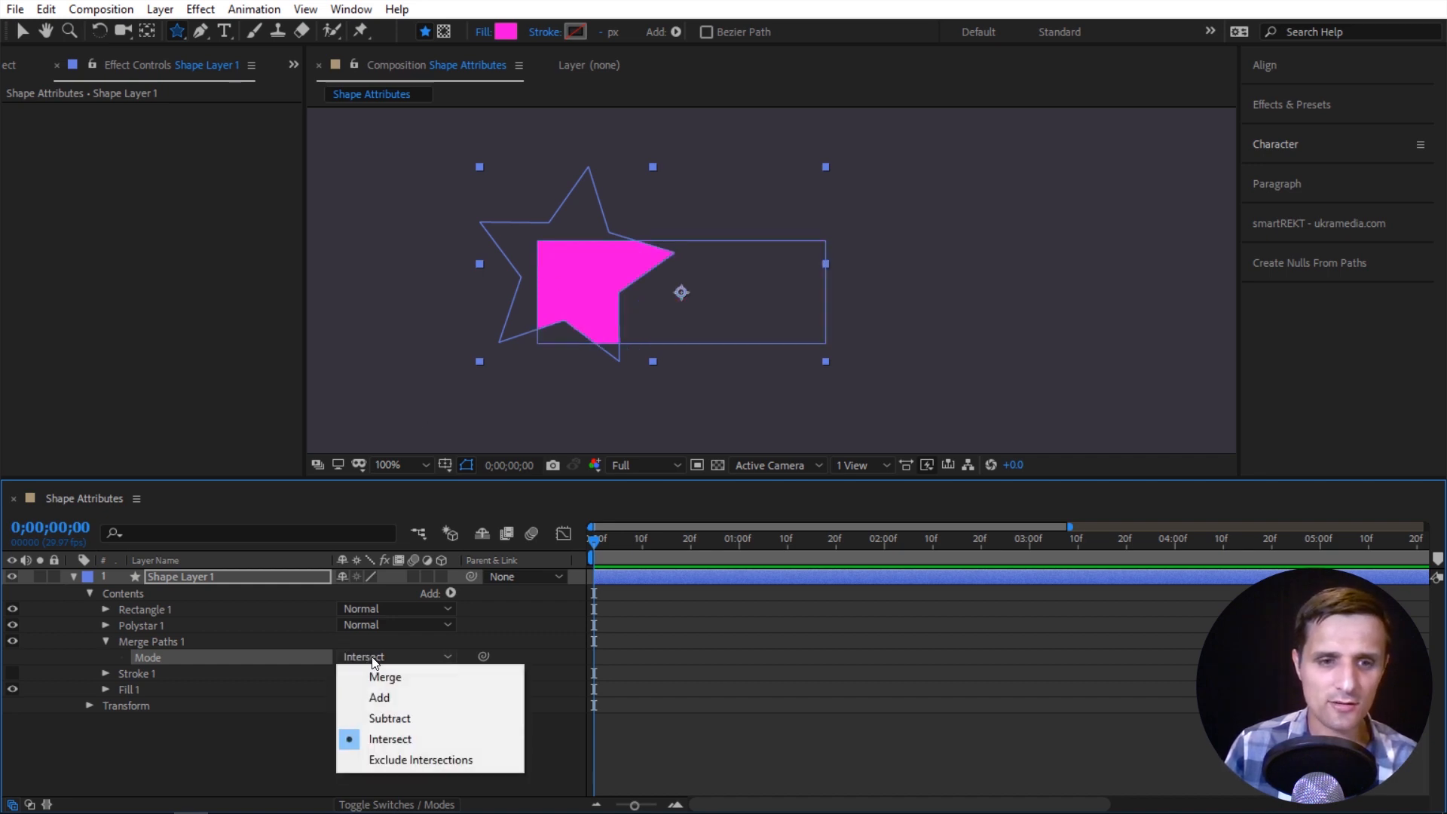
pyautogui.click(467, 761)
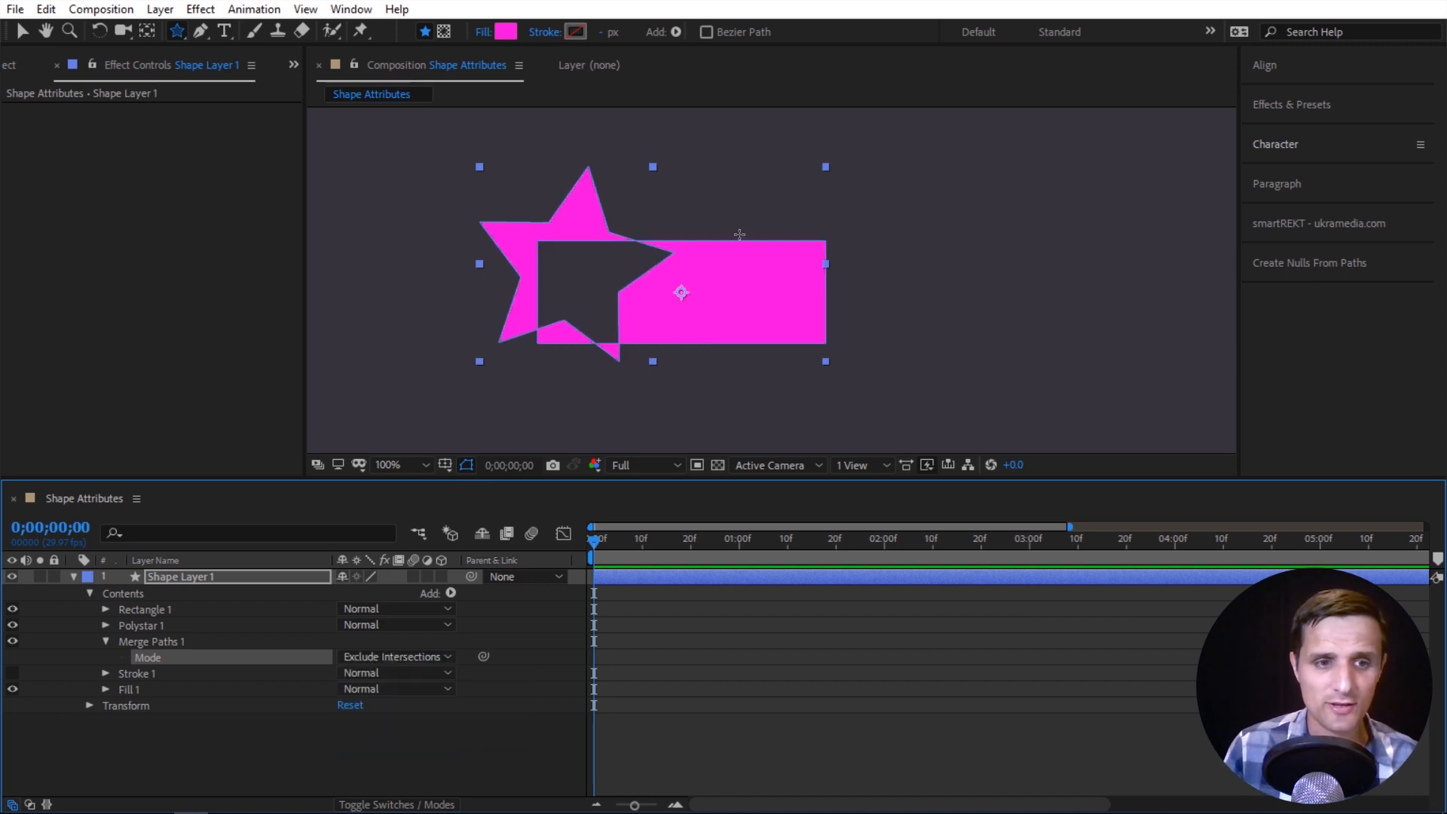
# Draw a circle with the Ellipse tool in Shape Layer 1, overlapping the star and the rectangle.
pyautogui.click(106, 639)
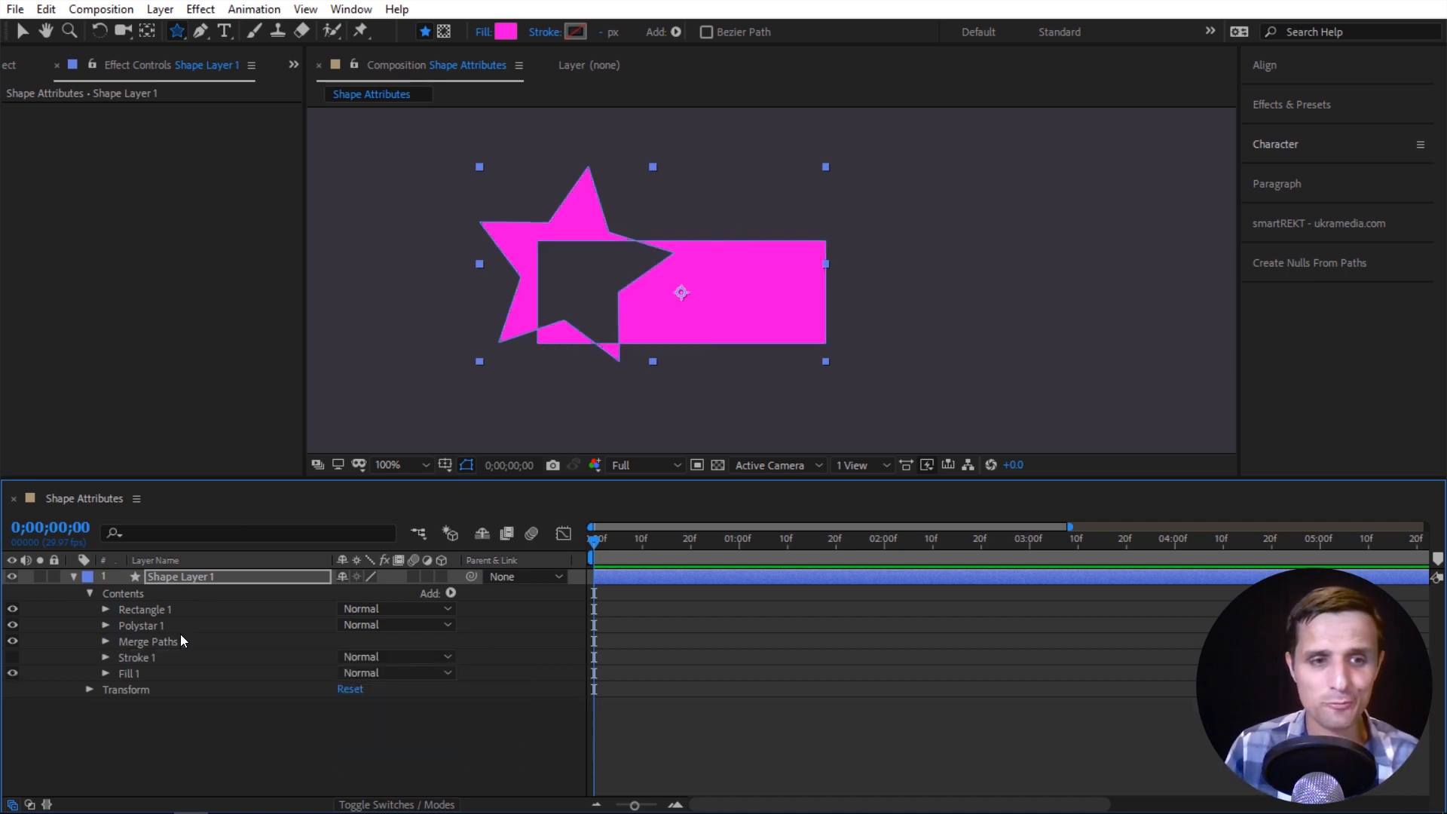
pyautogui.click(181, 637)
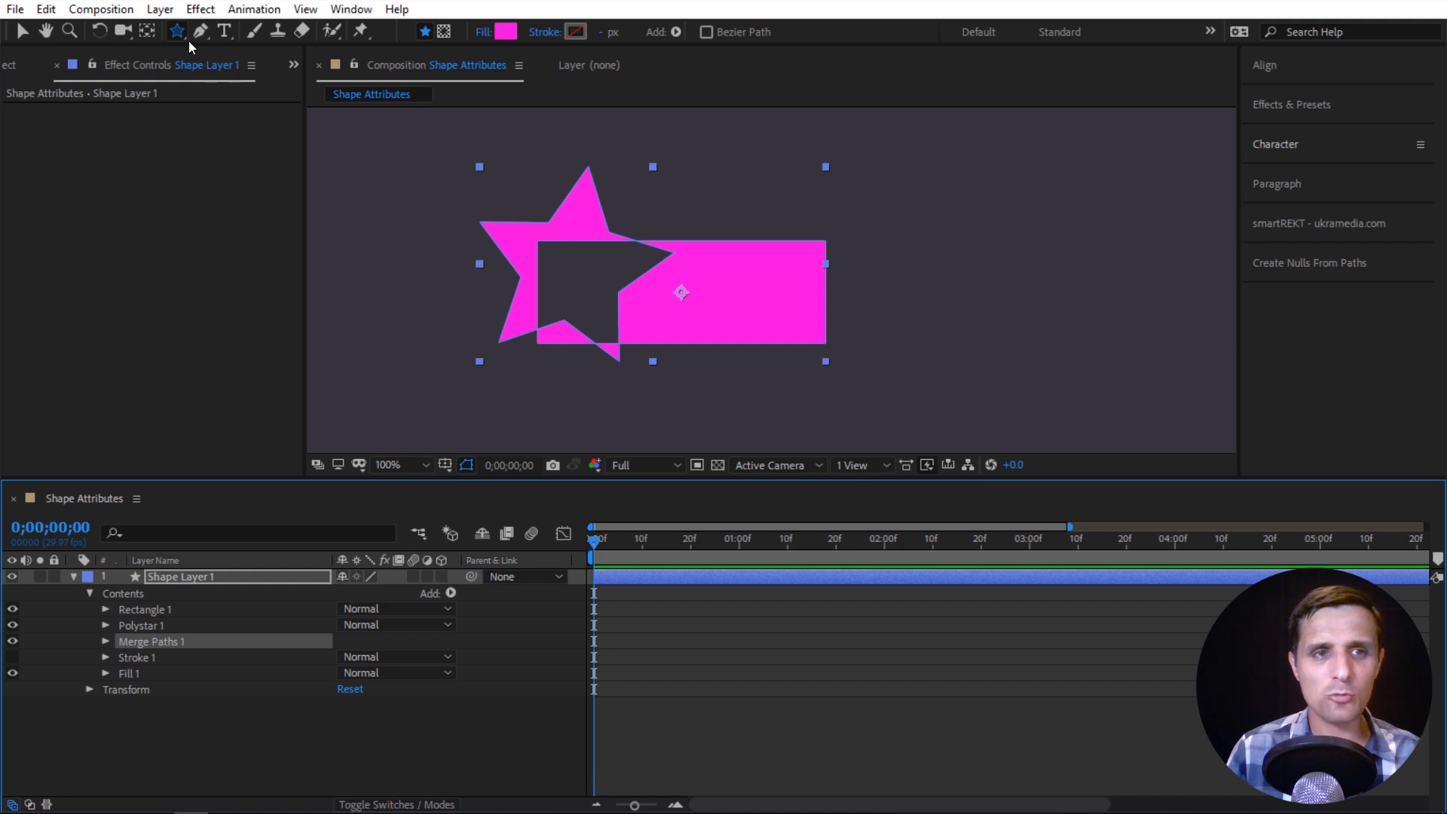
pyautogui.moveTo(177, 31); pyautogui.dragTo(256, 71)
pyautogui.moveTo(532, 153); pyautogui.dragTo(758, 382)
# Set the mode of Merge Paths 1 to Subtract.
pyautogui.click(106, 657)
pyautogui.click(352, 677)
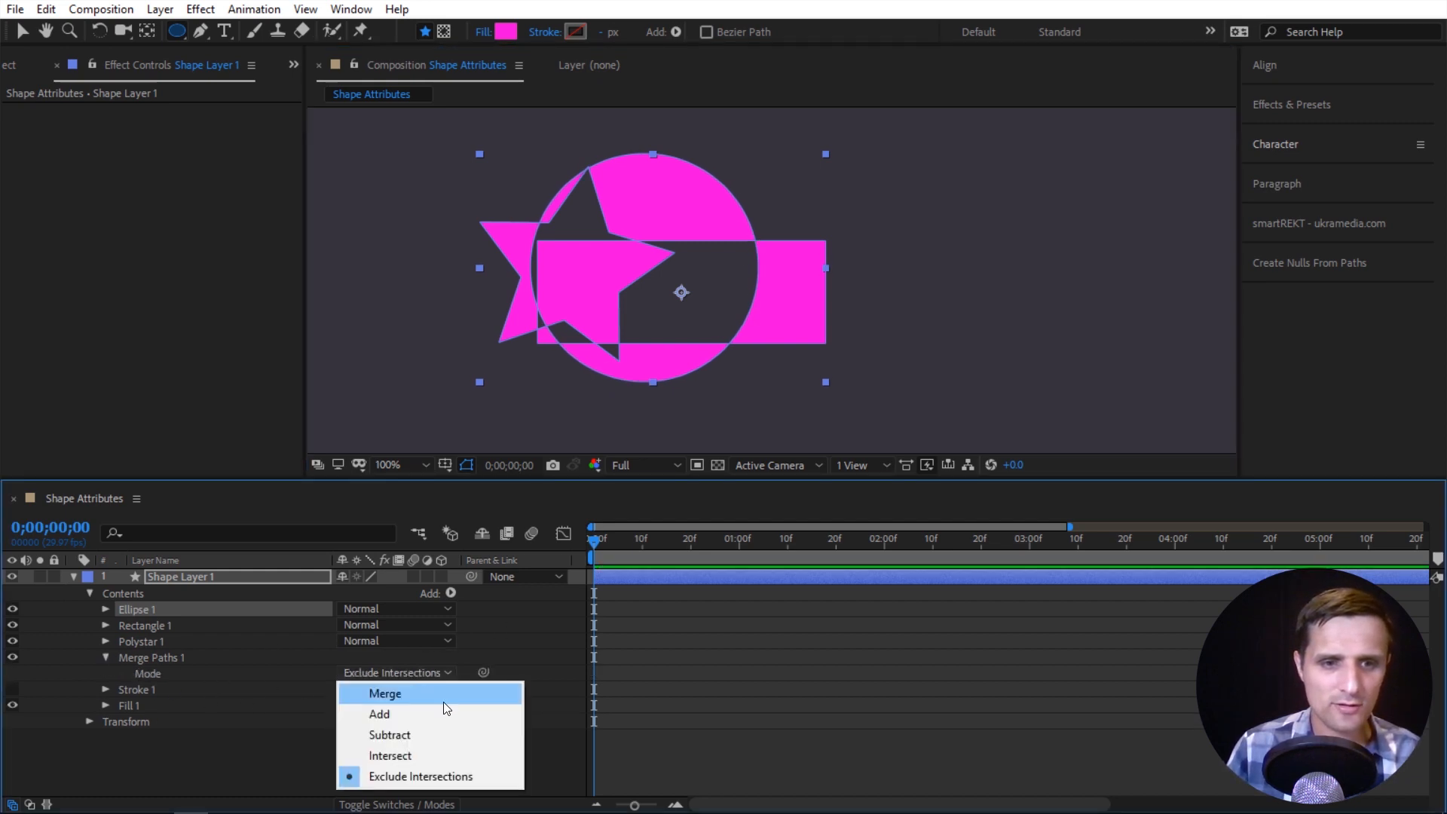
pyautogui.click(423, 730)
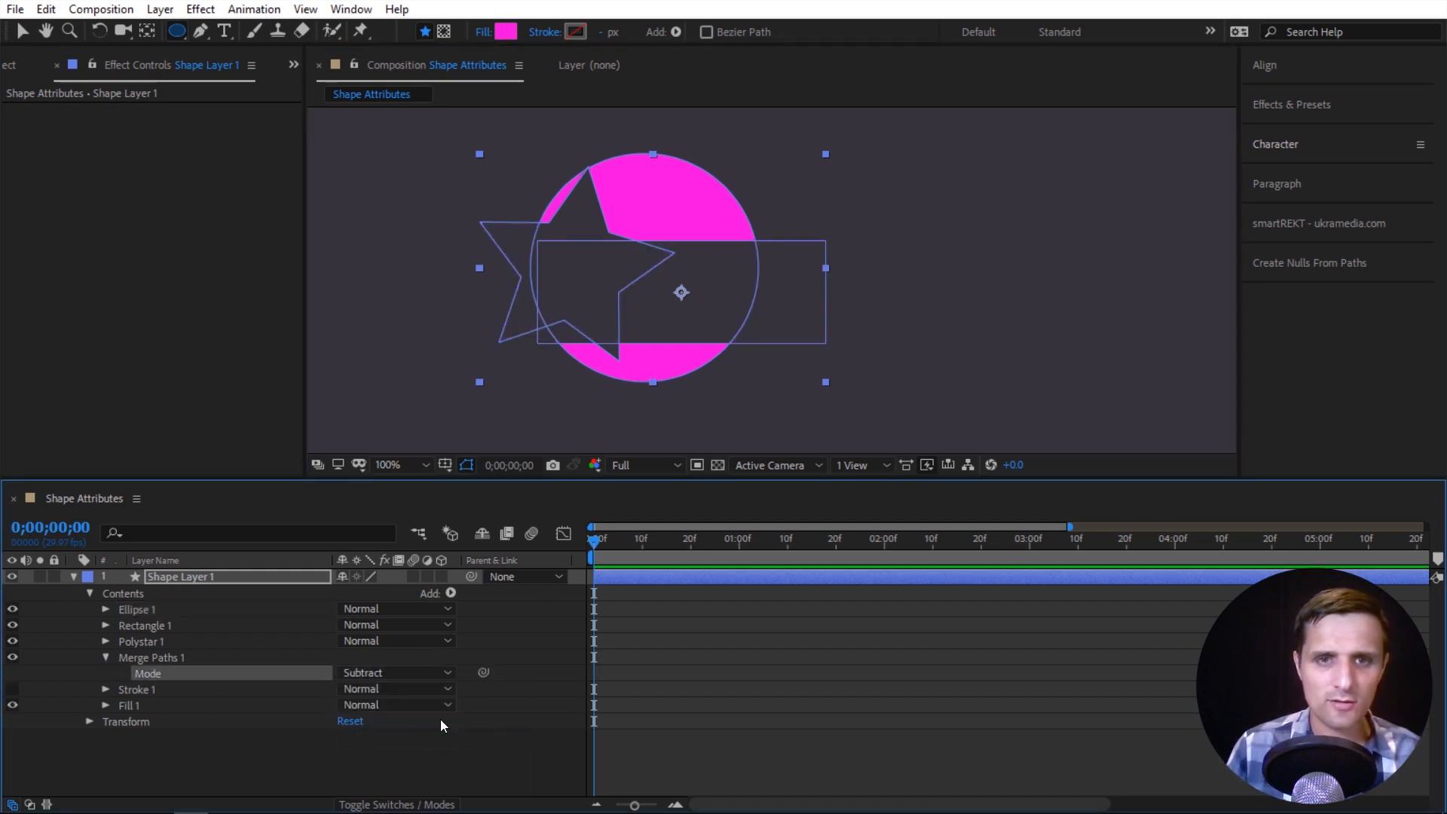
pyautogui.click(376, 736)
# Examine the stacking order of Polystar 1, Rectangle 1 and Ellipse 1 above Merge Paths 1, and collapse Merge Paths 1.
pyautogui.click(136, 642)
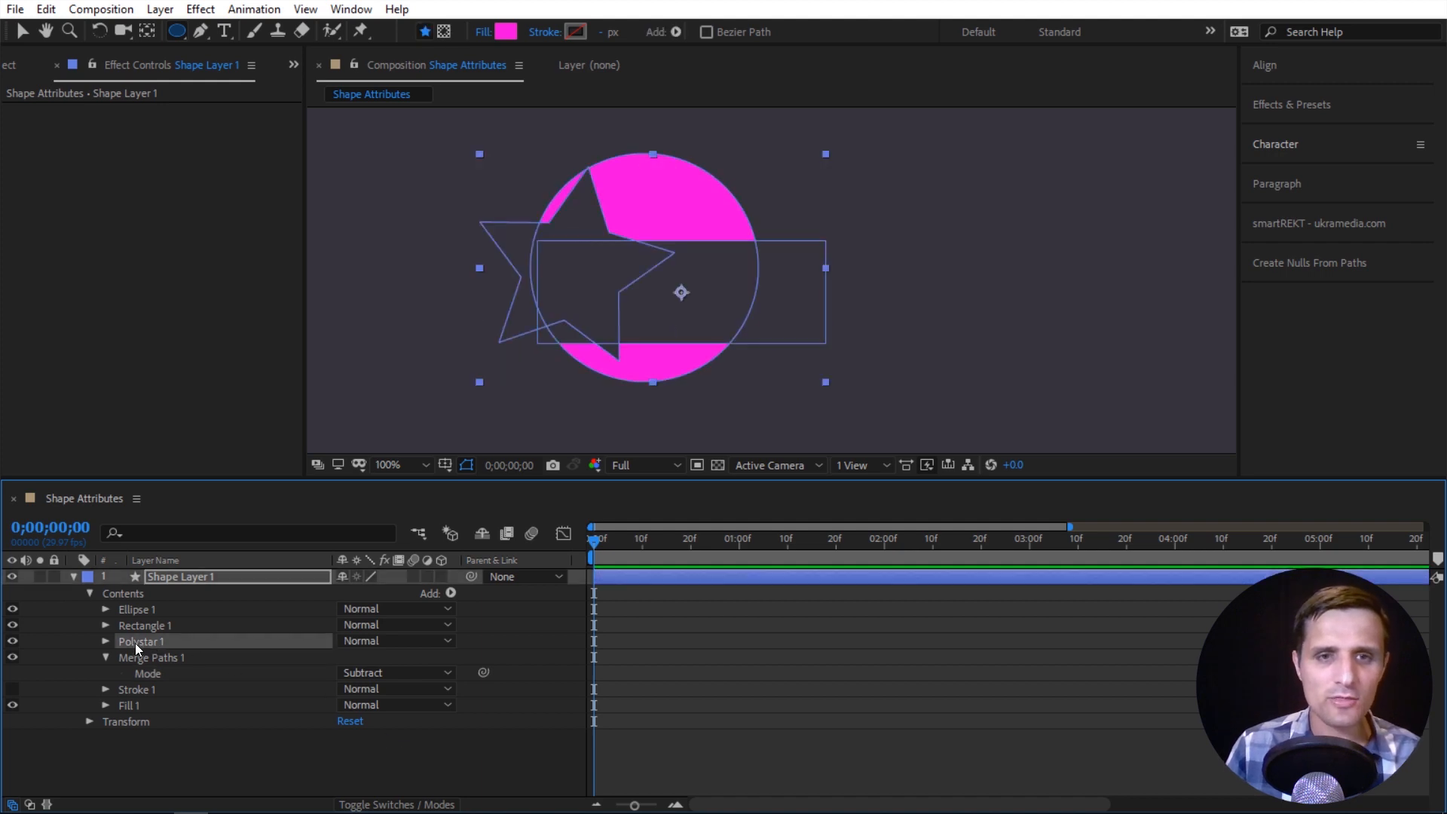
pyautogui.click(193, 626)
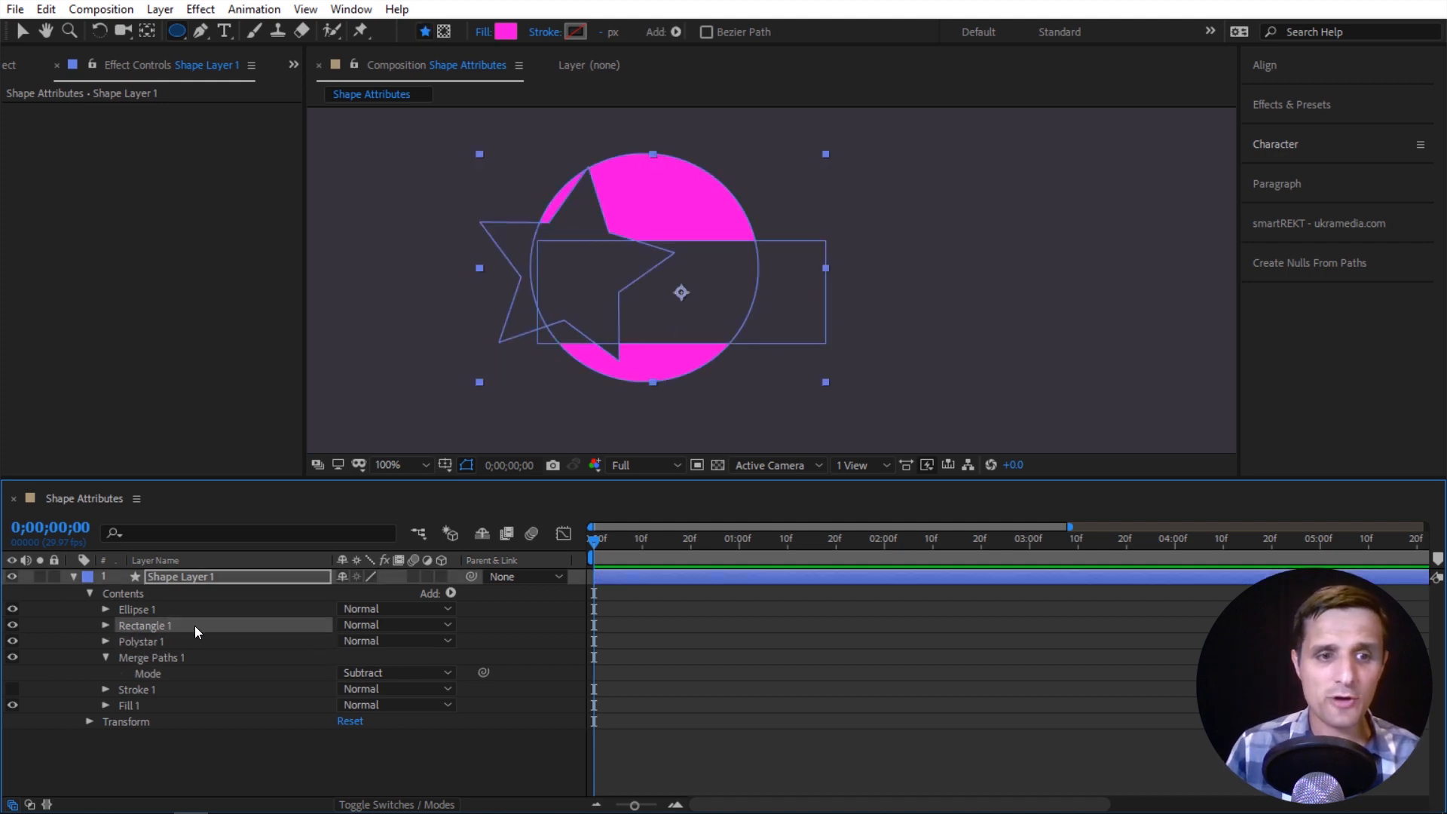
pyautogui.click(146, 610)
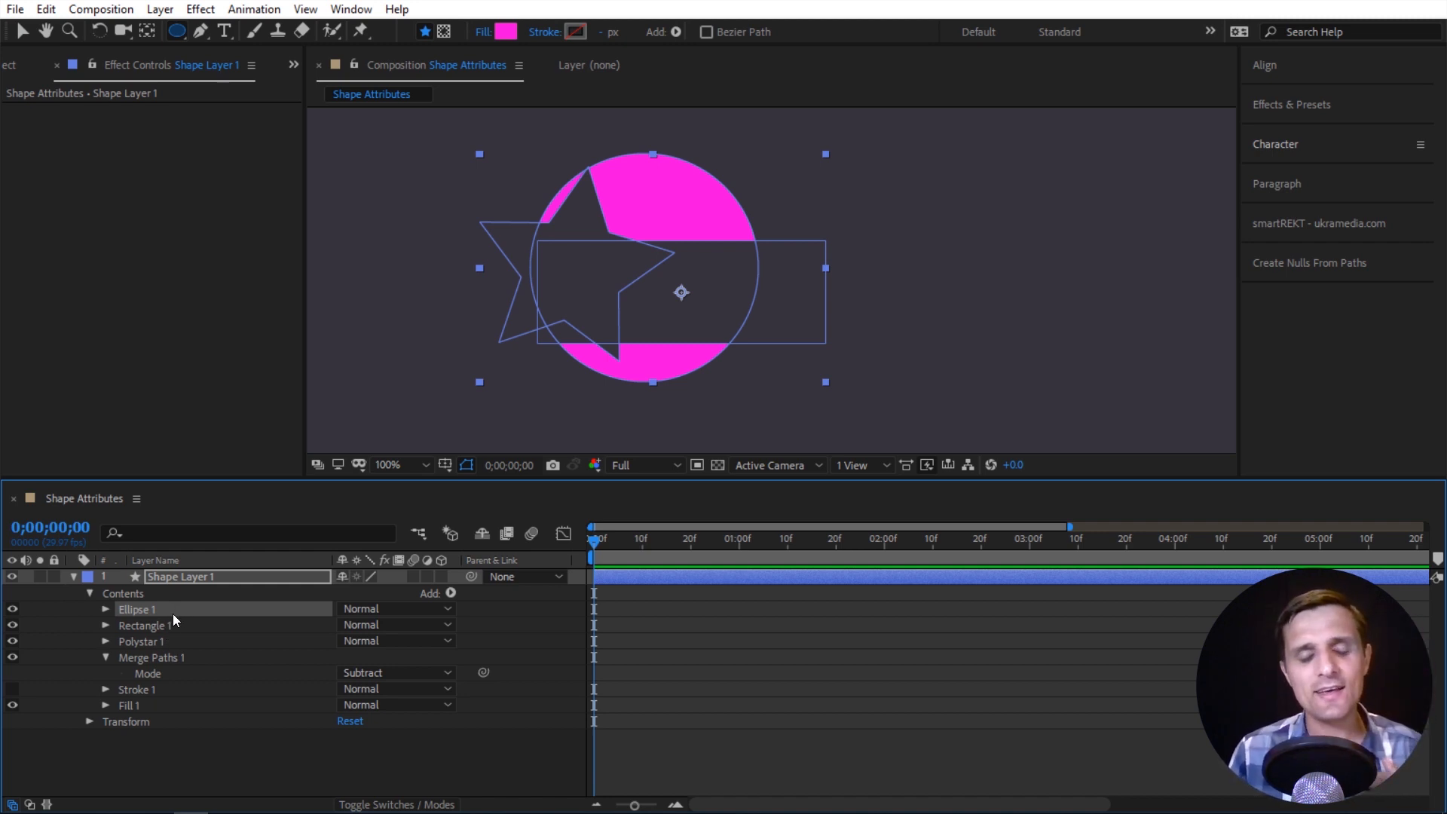
pyautogui.click(107, 658)
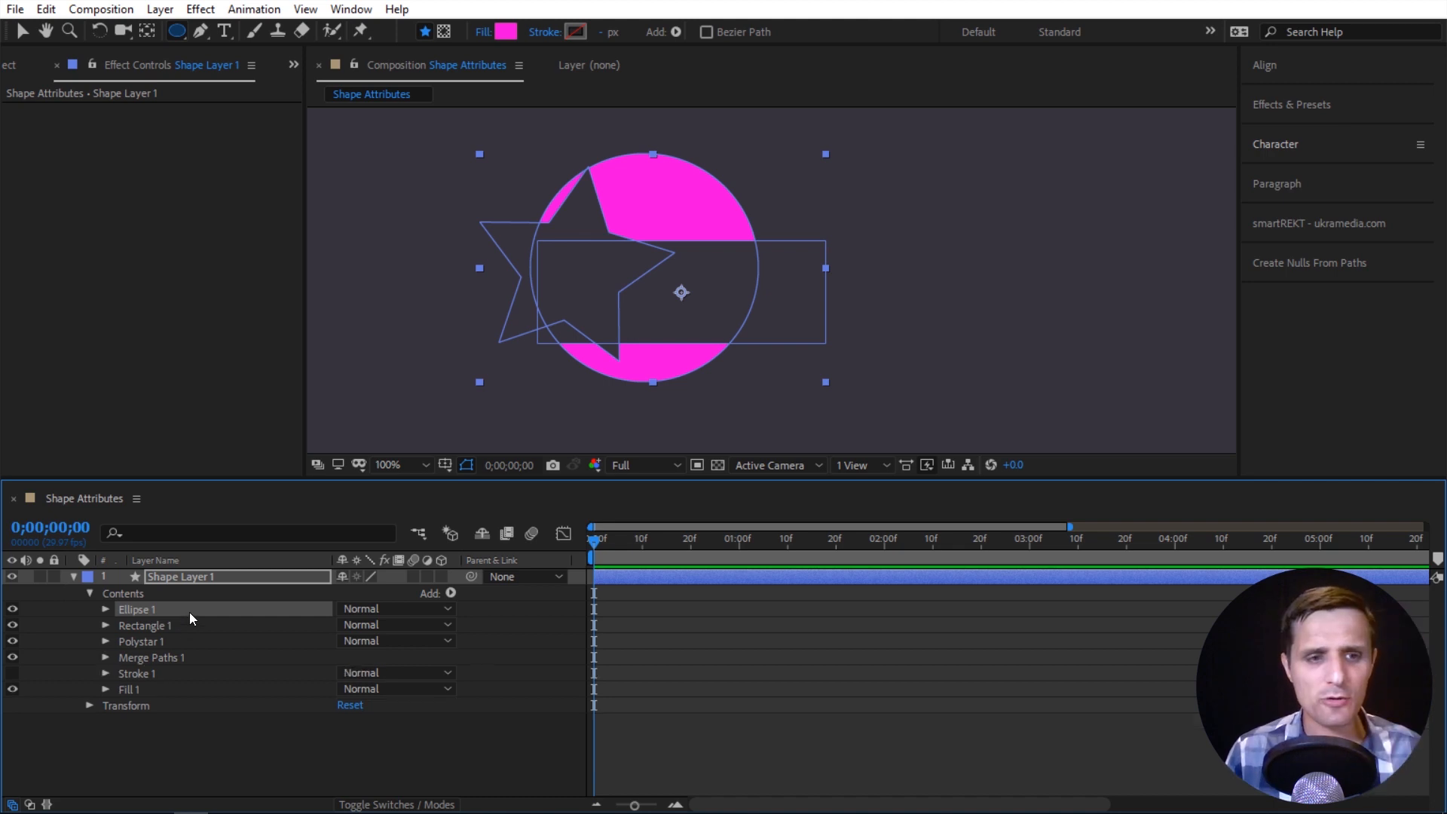
# Delete Shape Layer 1 and draw a circle with the Ellipse tool on a new shape layer.
pyautogui.click(202, 576)
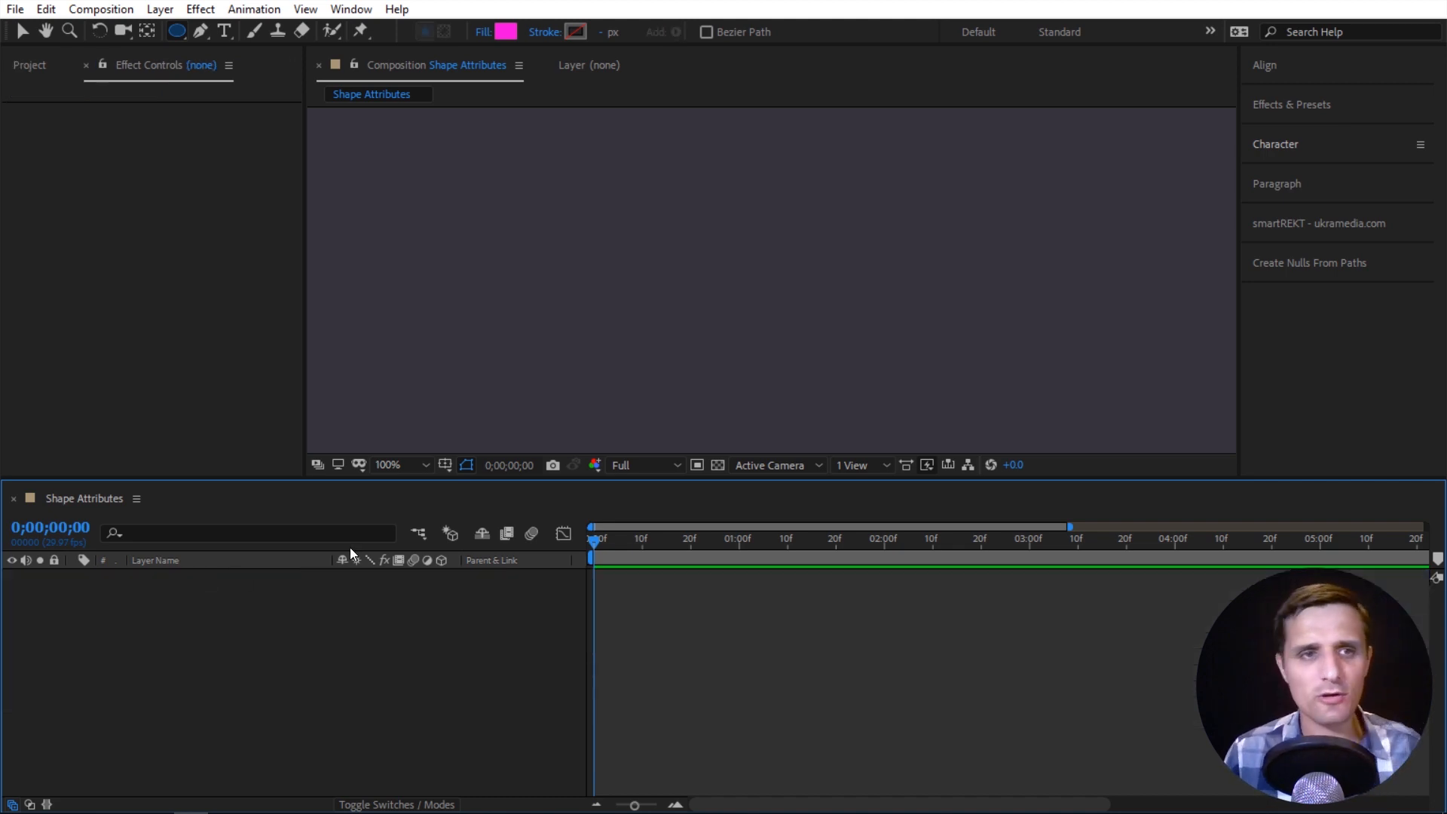
pyautogui.click(178, 34)
pyautogui.moveTo(586, 213); pyautogui.dragTo(770, 331)
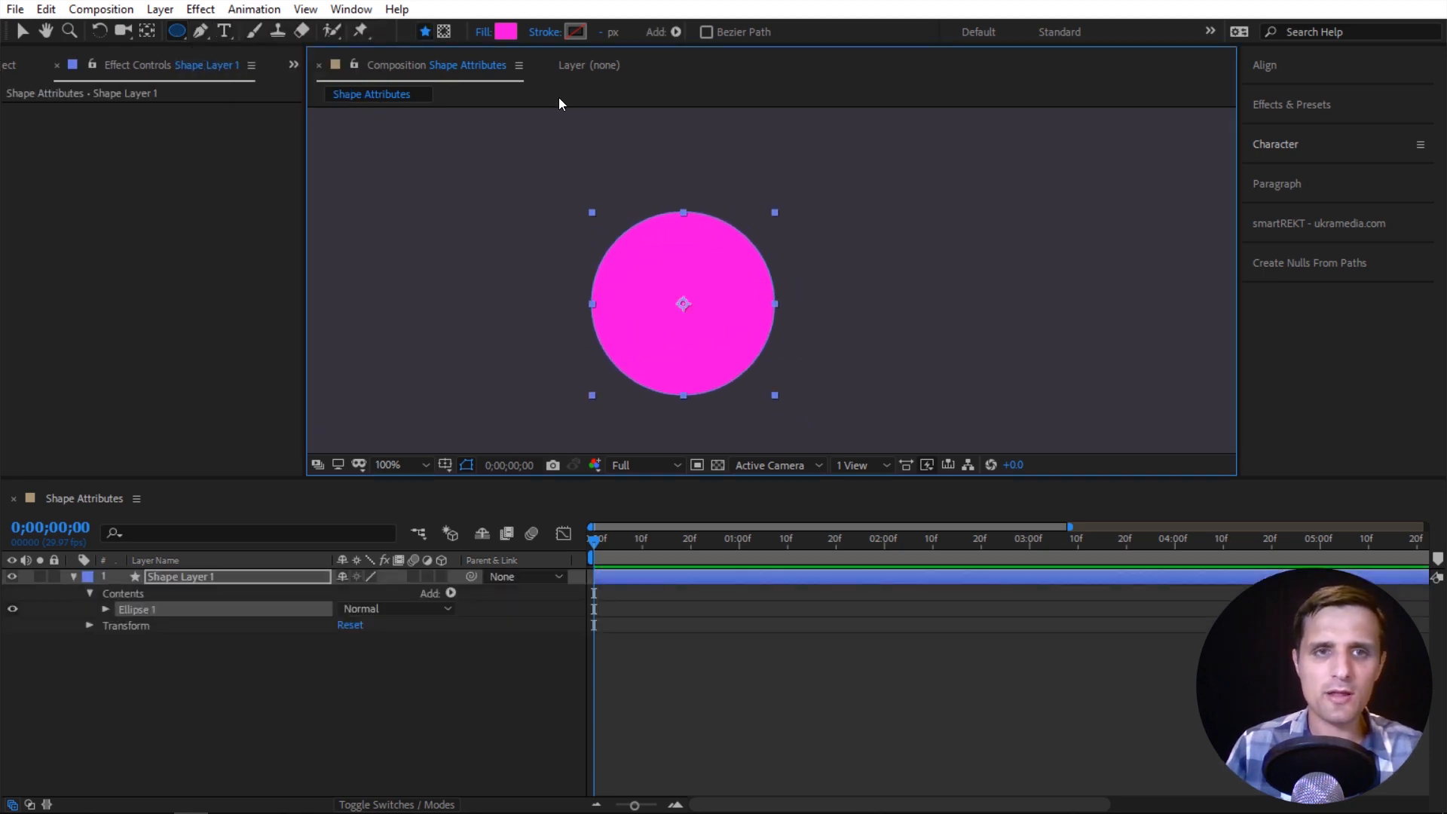
# Remove the circle's fill and give it a solid white stroke 8 px wide.
pyautogui.click(483, 31)
pyautogui.click(32, 53)
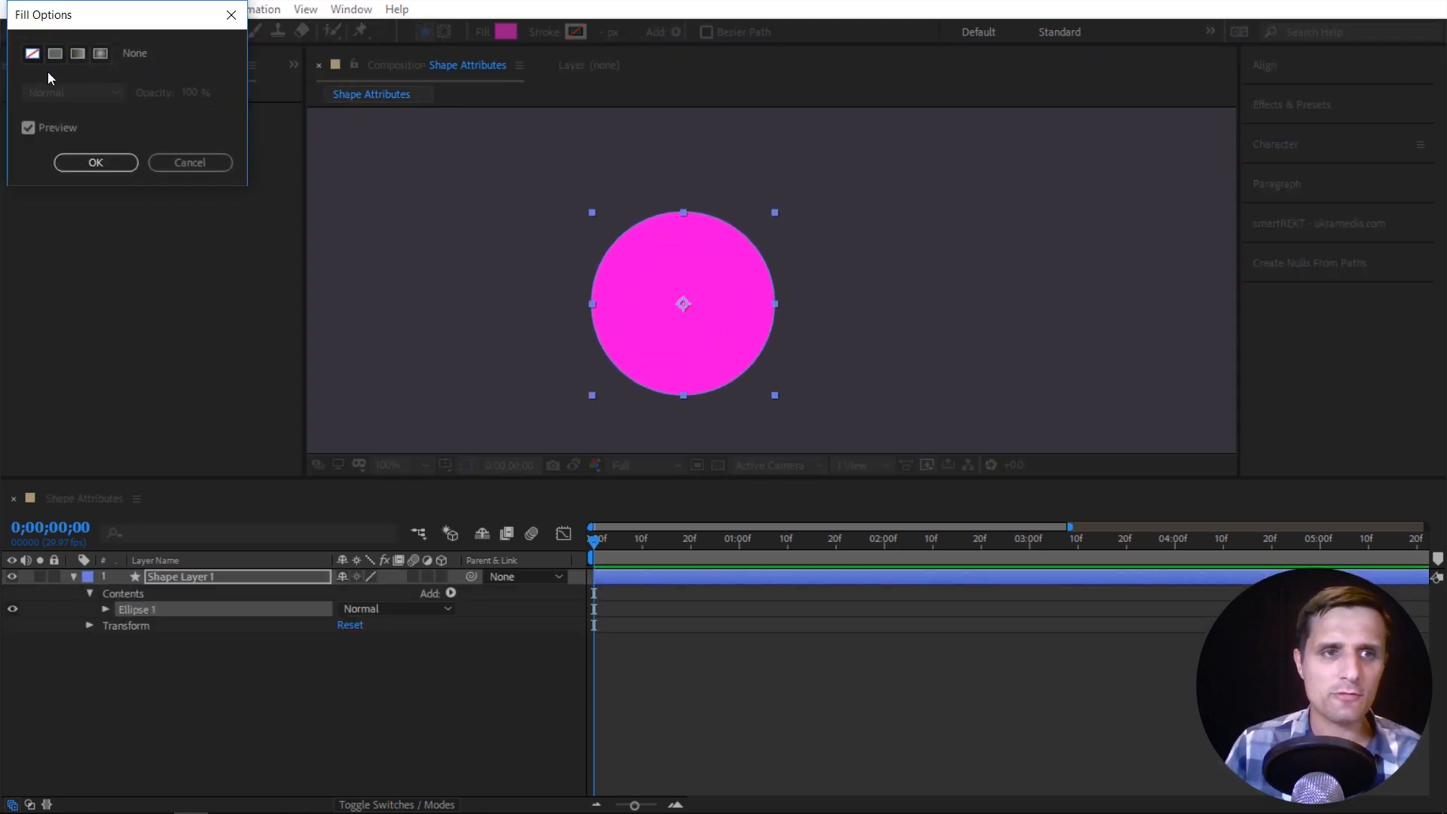
pyautogui.click(96, 162)
pyautogui.click(541, 31)
pyautogui.click(55, 54)
pyautogui.click(96, 162)
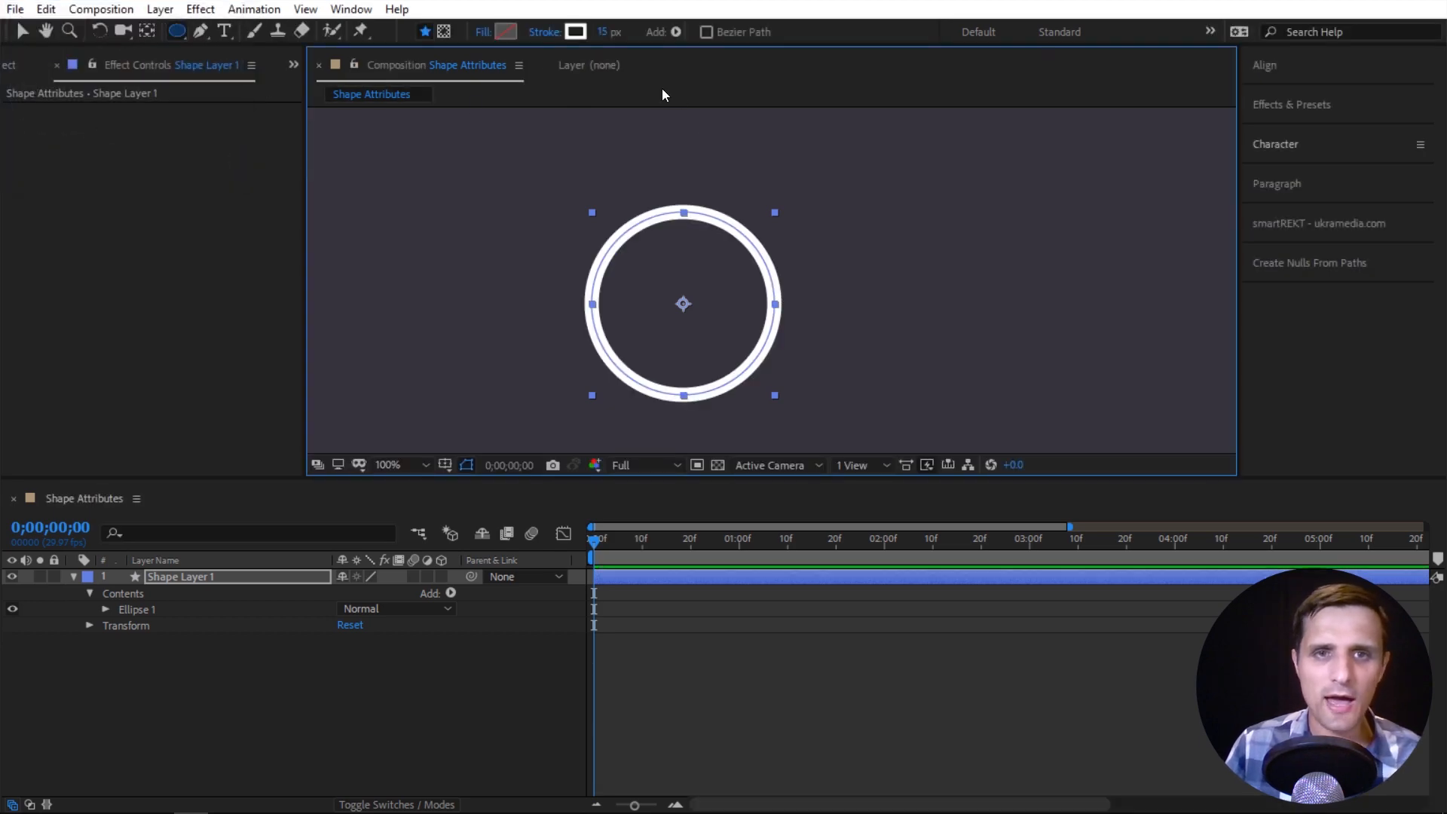
pyautogui.moveTo(604, 32); pyautogui.dragTo(598, 32)
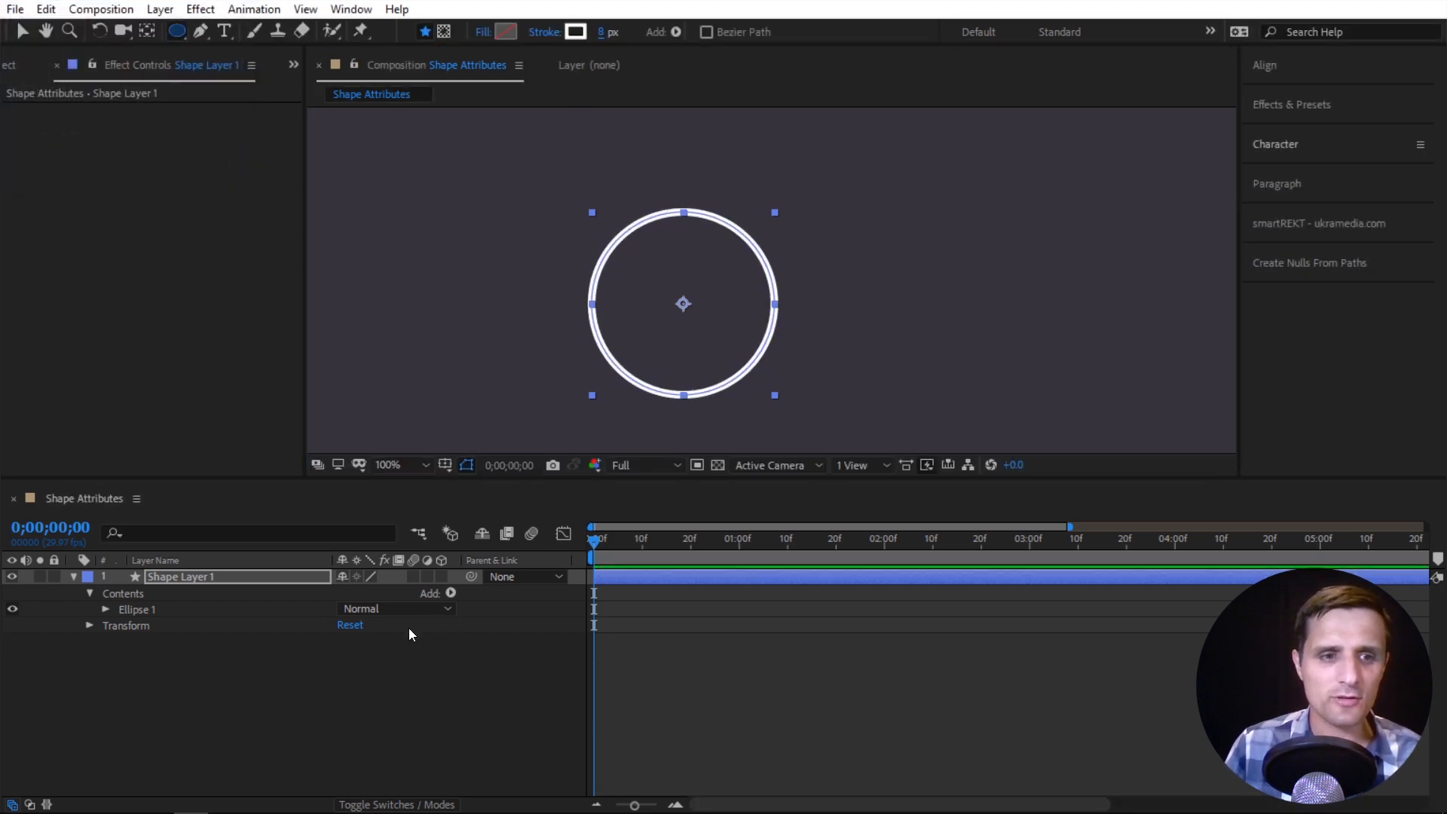
# Add Trim Paths inside the Ellipse 1 group and set its Start to 98%.
pyautogui.click(107, 609)
pyautogui.click(106, 608)
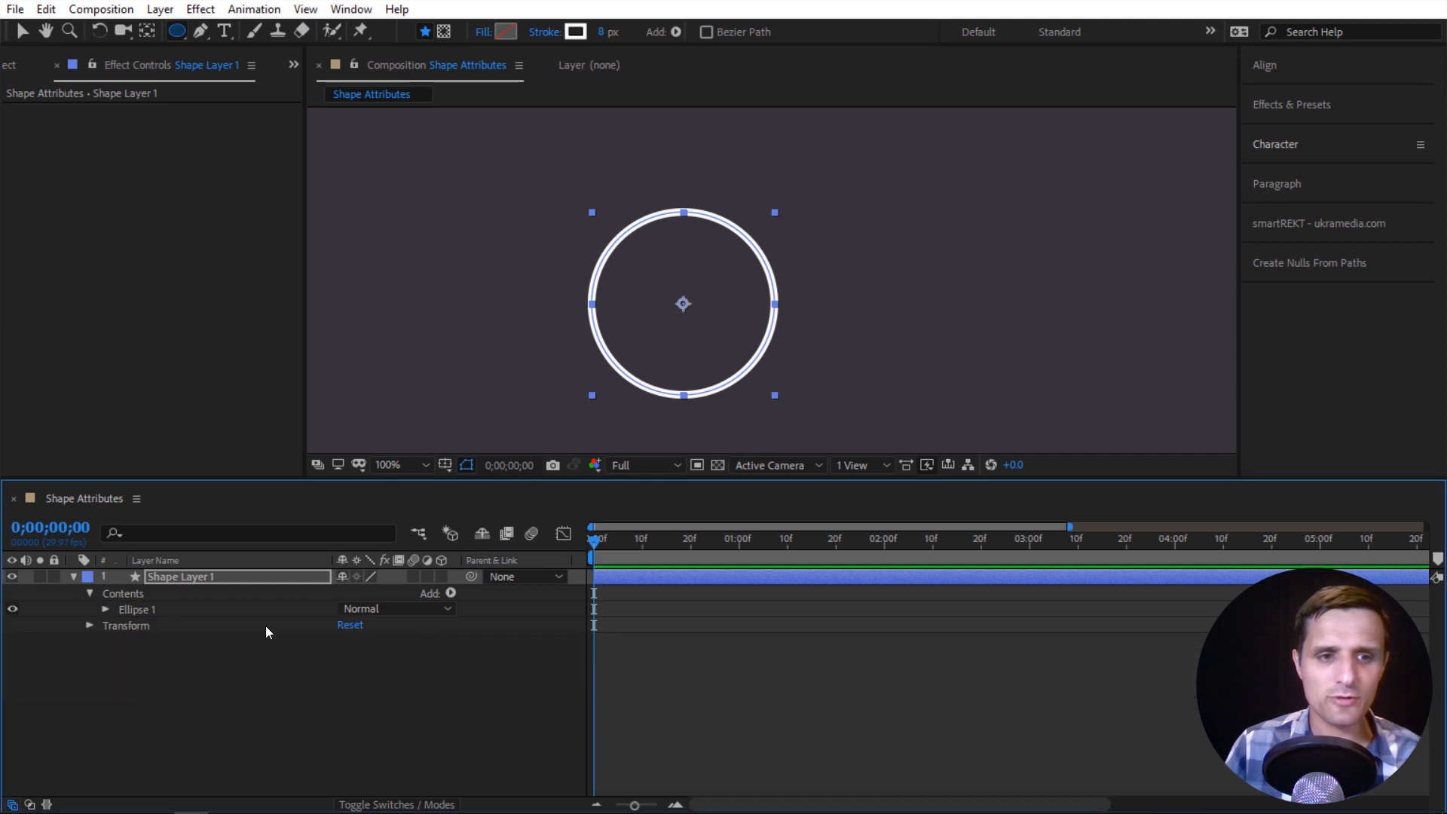
pyautogui.click(451, 594)
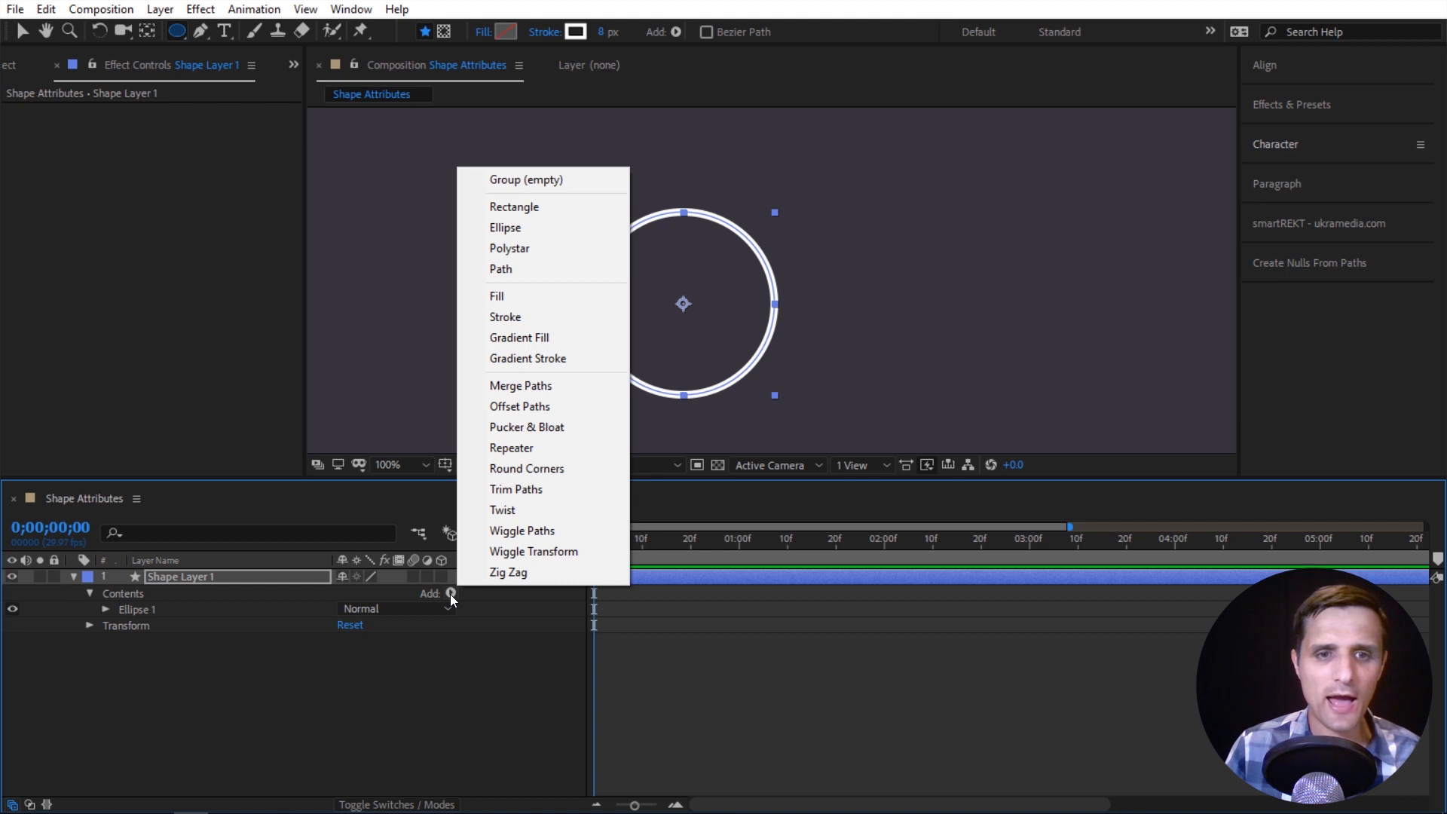
pyautogui.click(535, 490)
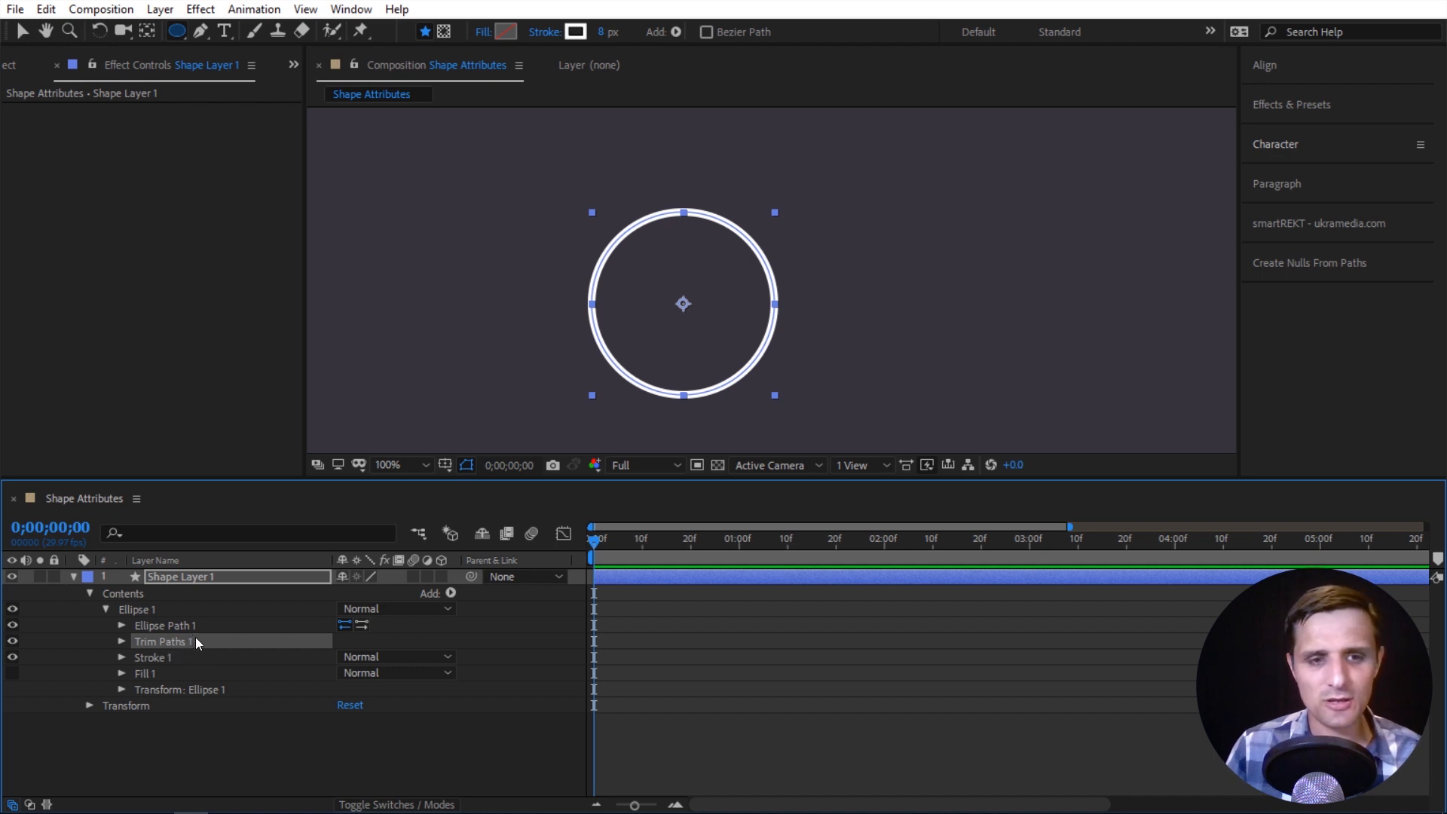
pyautogui.click(126, 641)
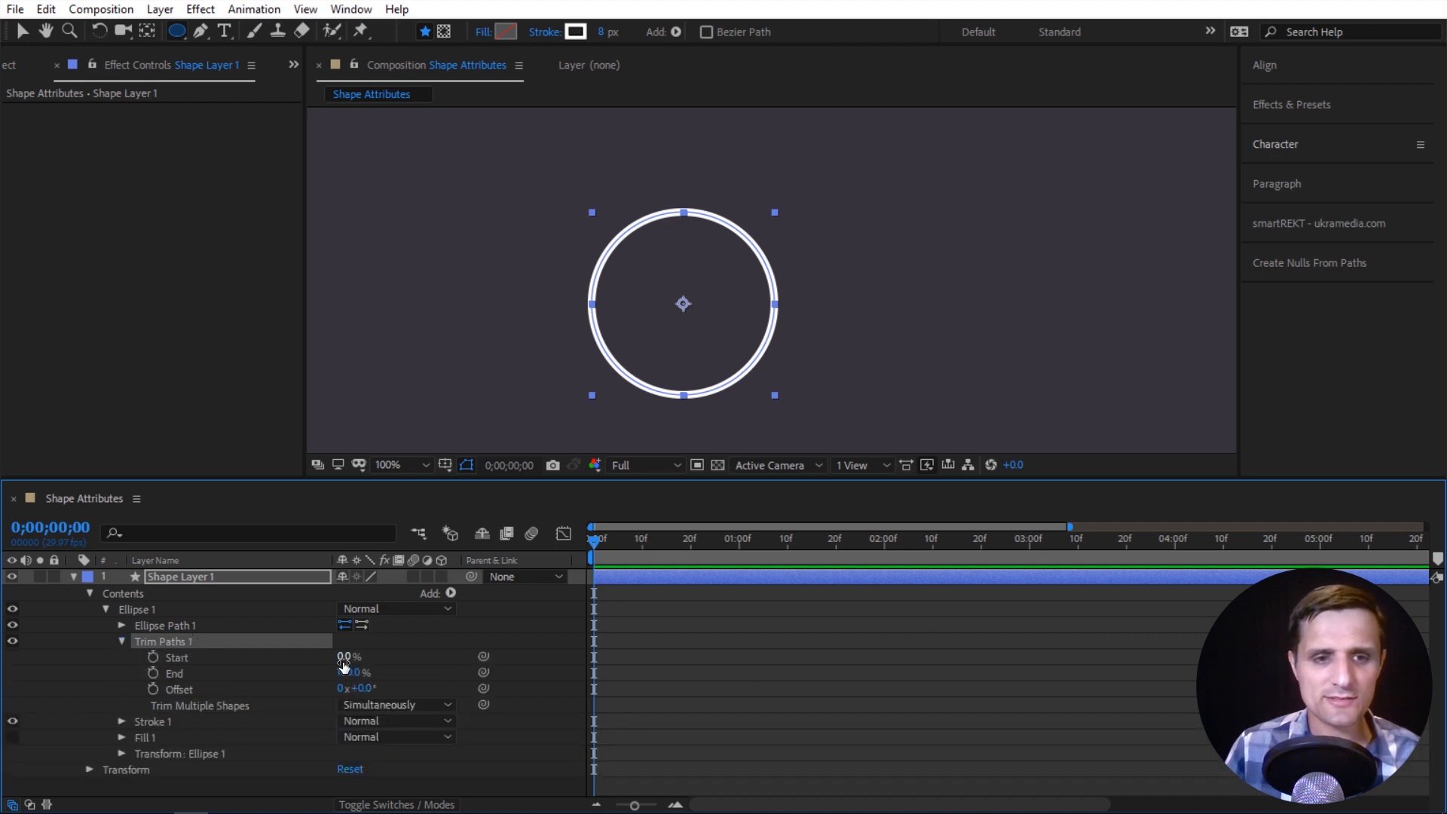
pyautogui.moveTo(343, 663)
pyautogui.mouseDown()
pyautogui.moveTo(452, 663)
pyautogui.moveTo(347, 663)
pyautogui.moveTo(382, 669)
pyautogui.mouseUp()
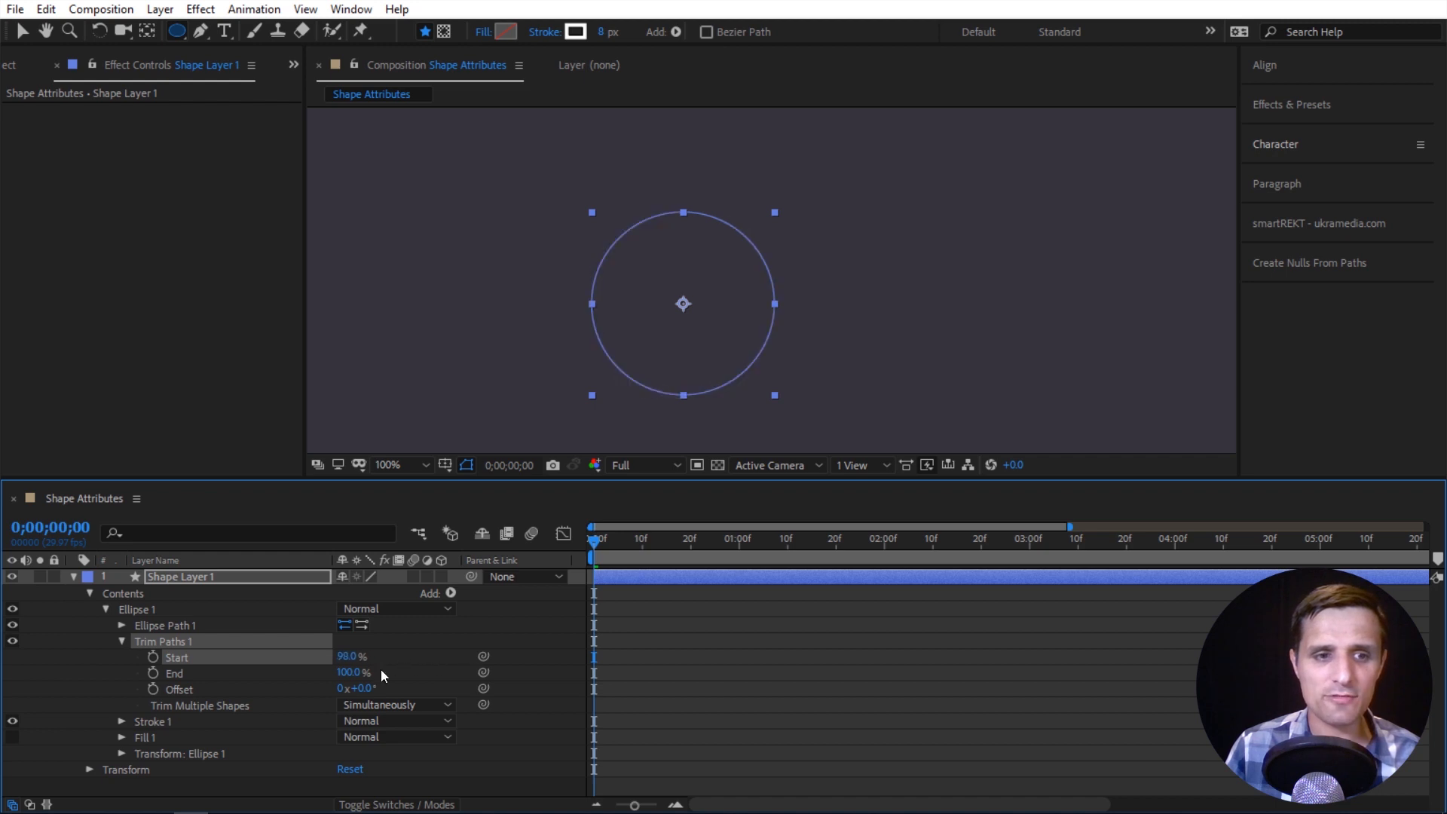
# Move Trim Paths 1 out of Ellipse 1 to just below it, and set Start to 31%, End to 64% and Offset to 16°.
pyautogui.click(122, 640)
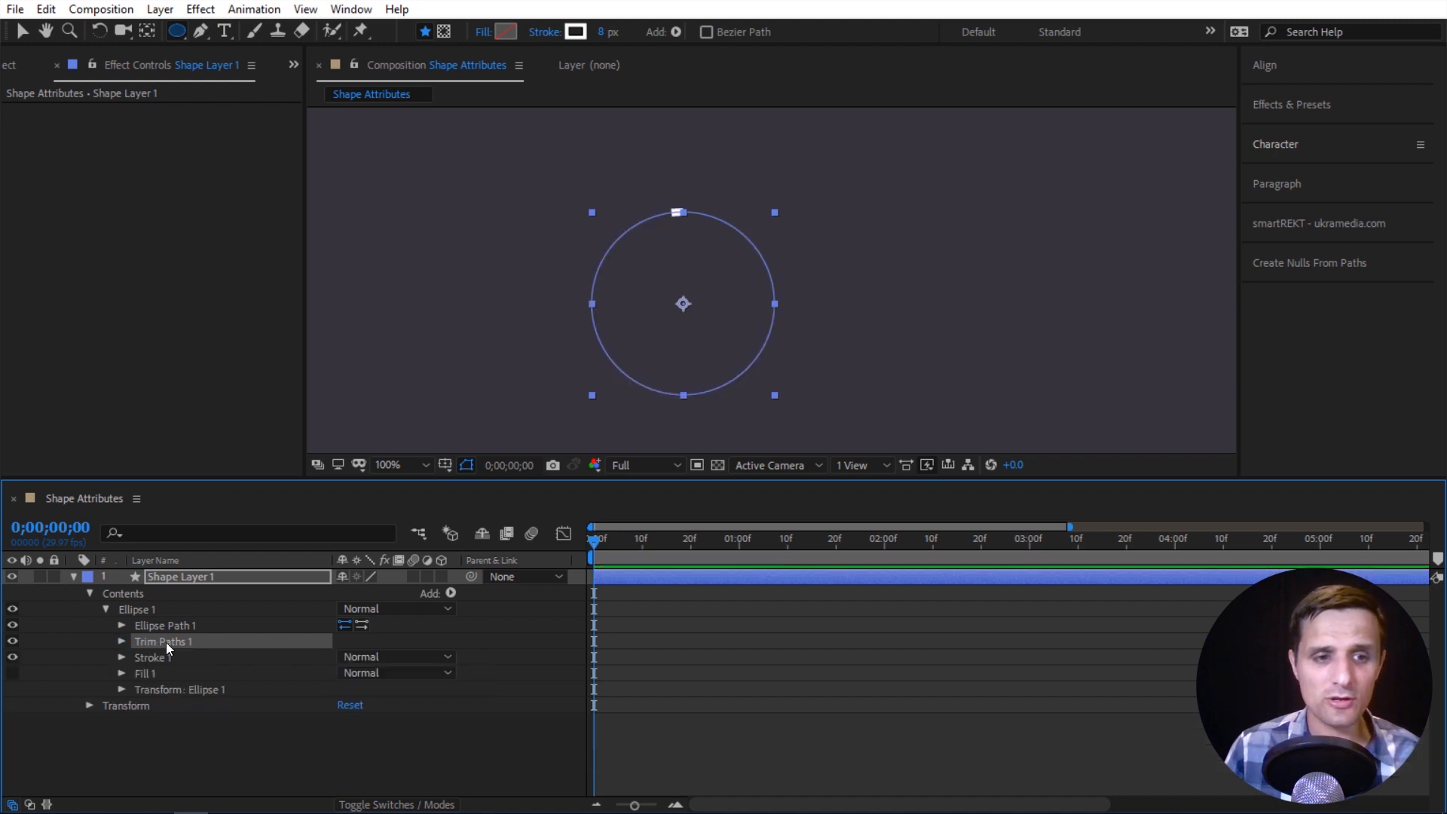
pyautogui.moveTo(181, 640)
pyautogui.mouseDown()
pyautogui.moveTo(161, 603)
pyautogui.moveTo(157, 628)
pyautogui.moveTo(180, 645)
pyautogui.mouseUp()
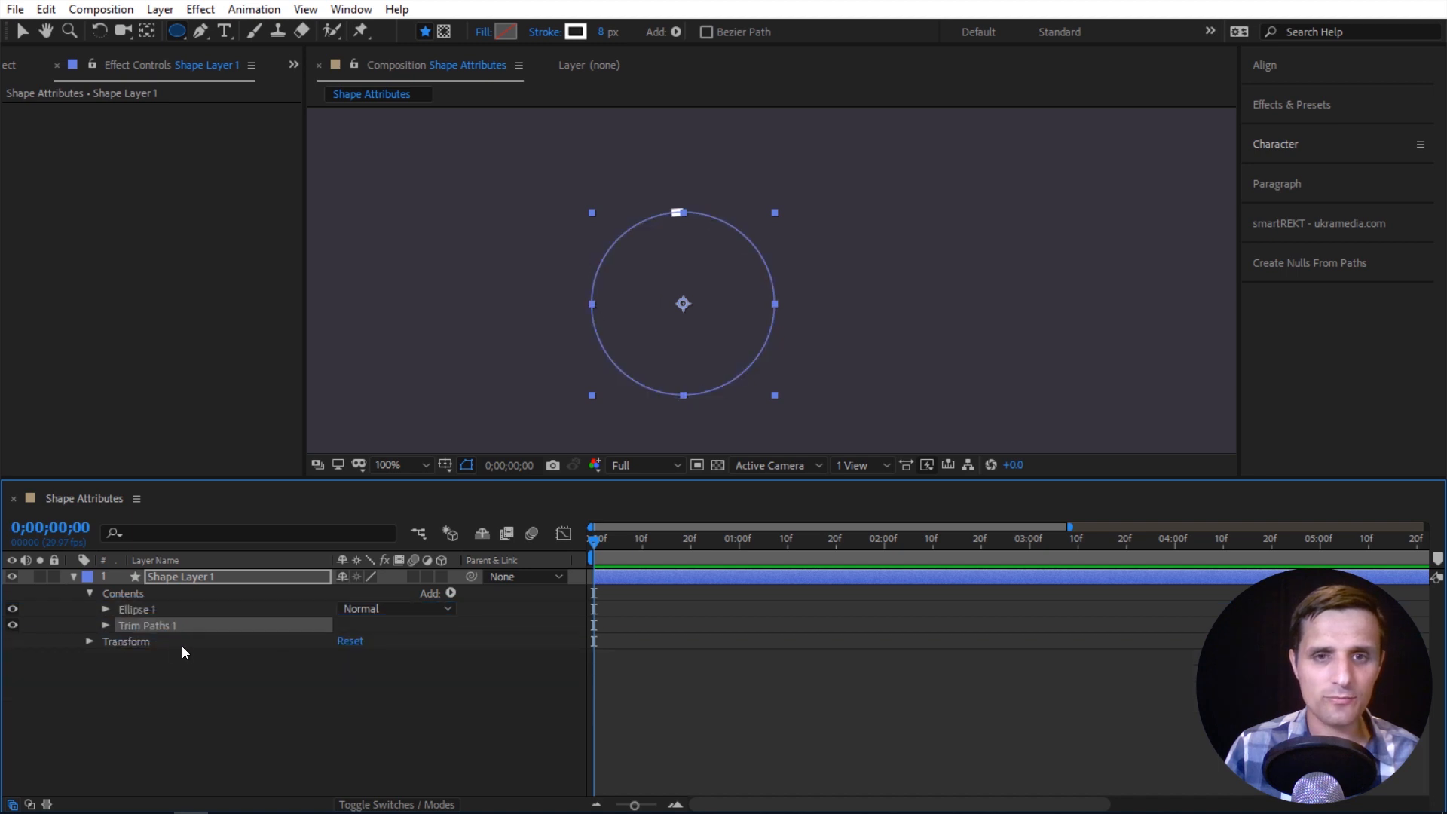
pyautogui.click(105, 626)
pyautogui.moveTo(341, 641)
pyautogui.mouseDown()
pyautogui.moveTo(354, 640)
pyautogui.moveTo(334, 641)
pyautogui.mouseUp()
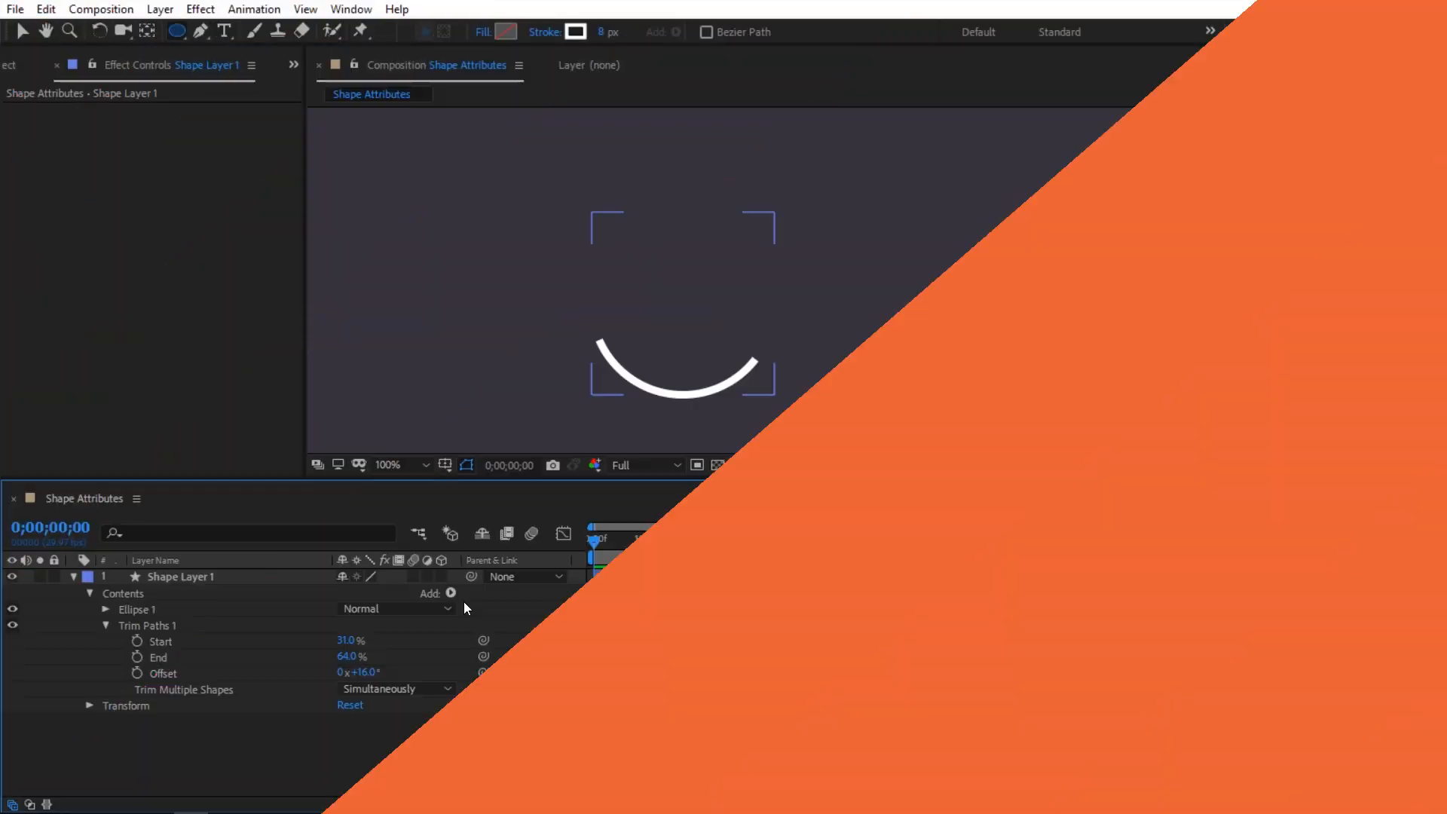
pyautogui.click(451, 593)
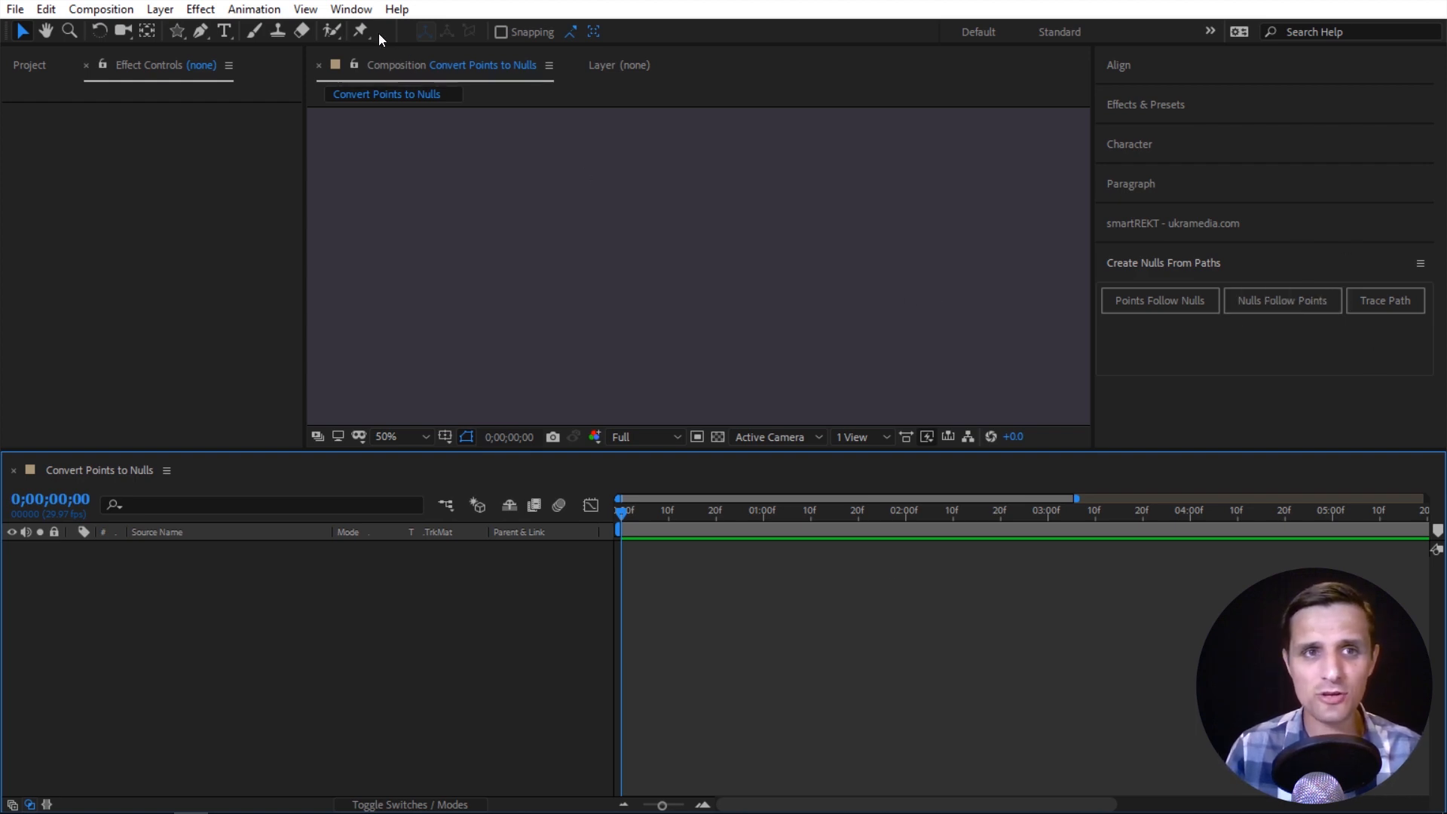
# Check that the Create Nulls From Paths.jsx script panel is enabled in the Convert Points to Nulls composition.
pyautogui.click(360, 10)
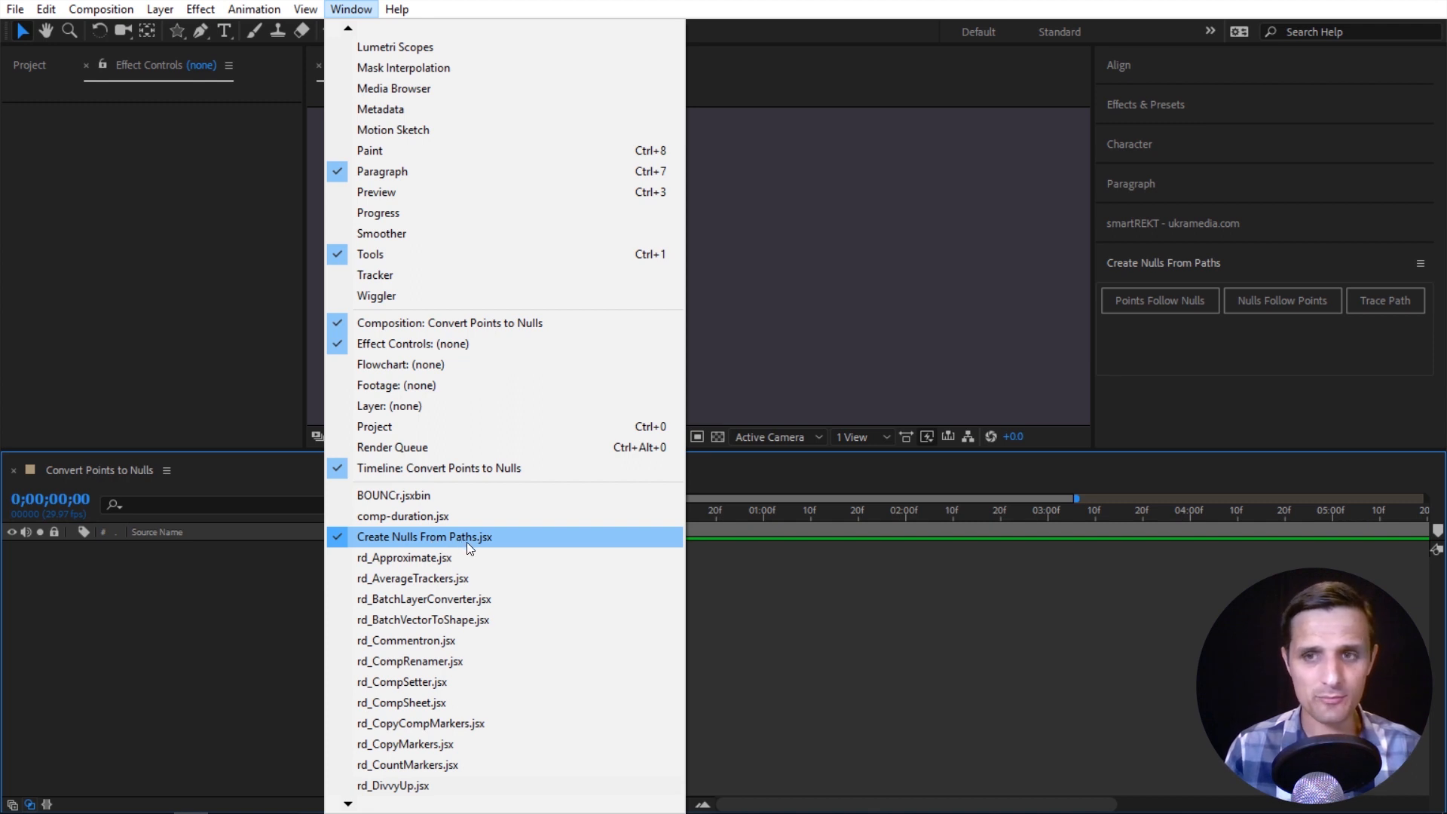
pyautogui.click(836, 607)
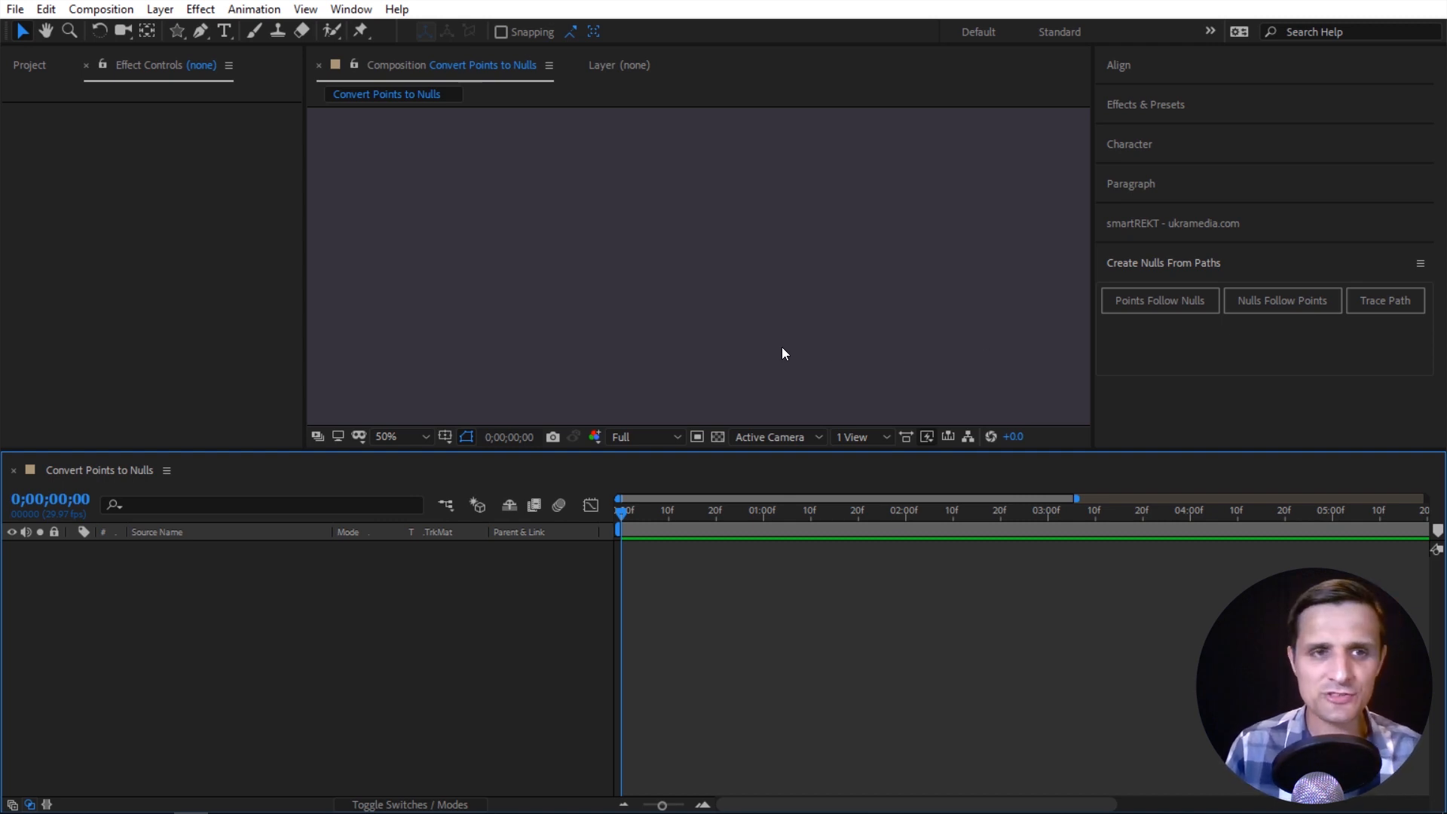
# Draw a closed four-point RotoBezier blob with a pink fill and no stroke using the Pen tool, and return to the Selection tool.
pyautogui.press('g')
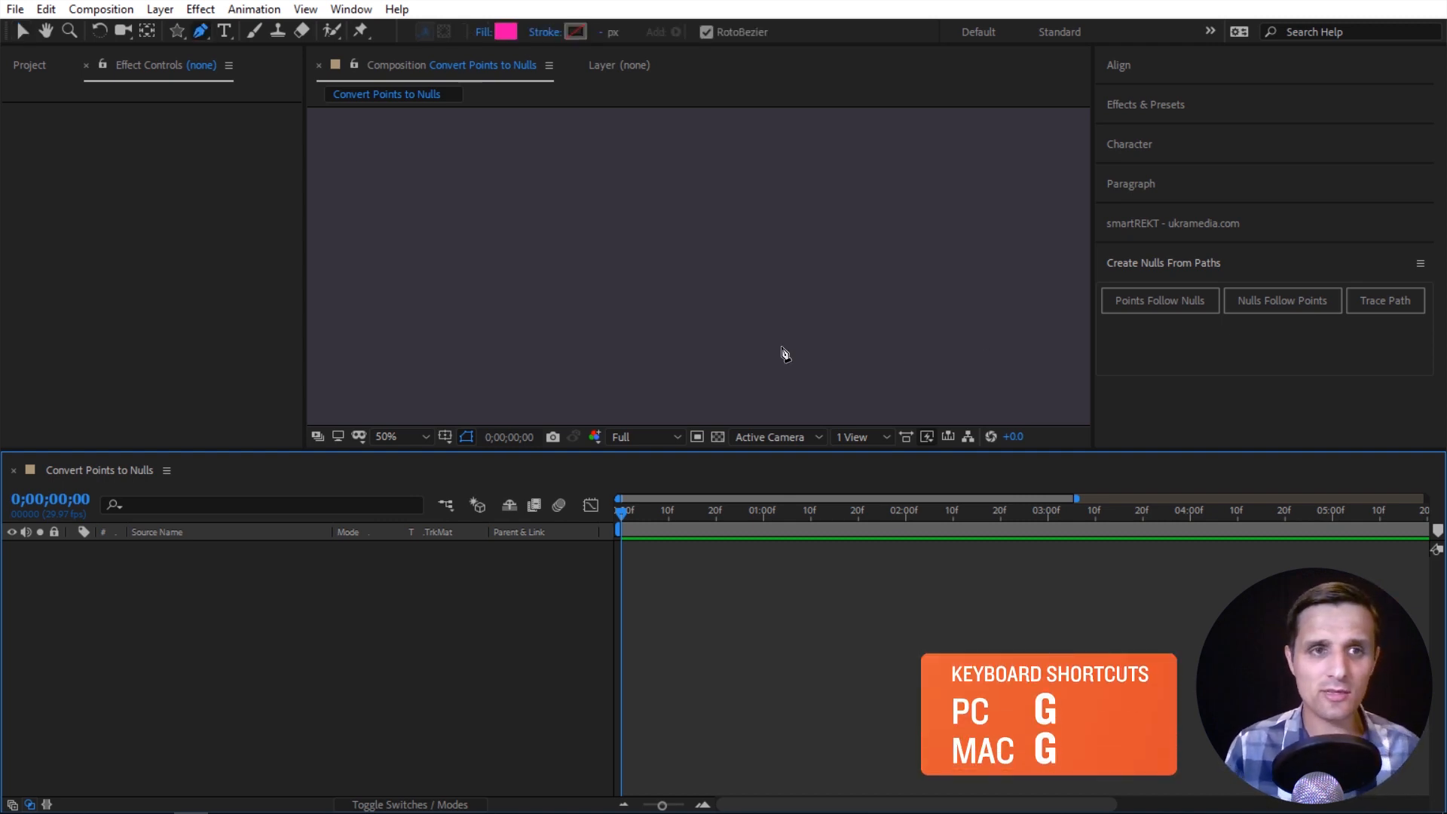
pyautogui.click(659, 171)
pyautogui.click(433, 242)
pyautogui.click(593, 366)
pyautogui.click(871, 272)
pyautogui.click(659, 171)
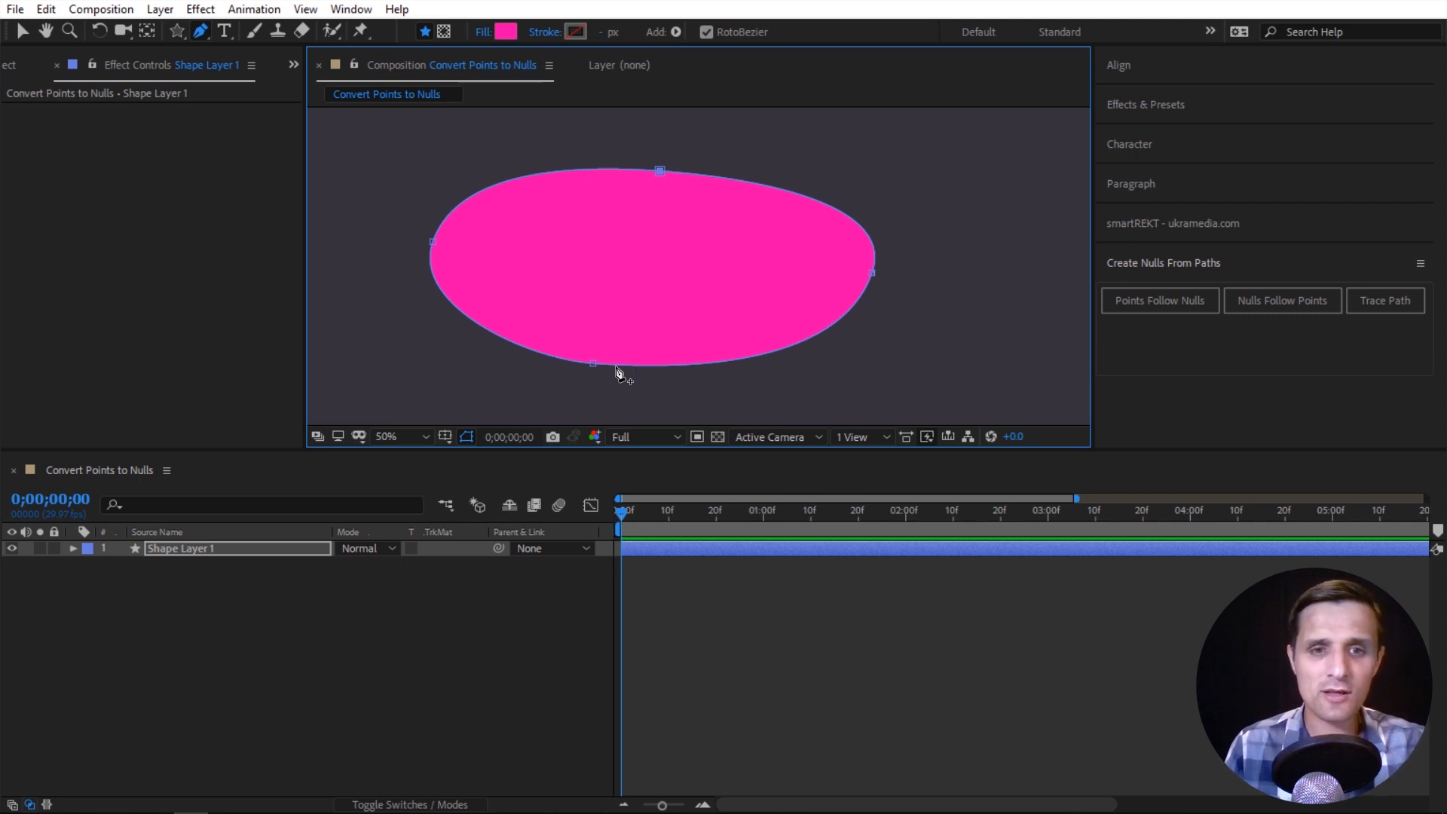
pyautogui.press('v')
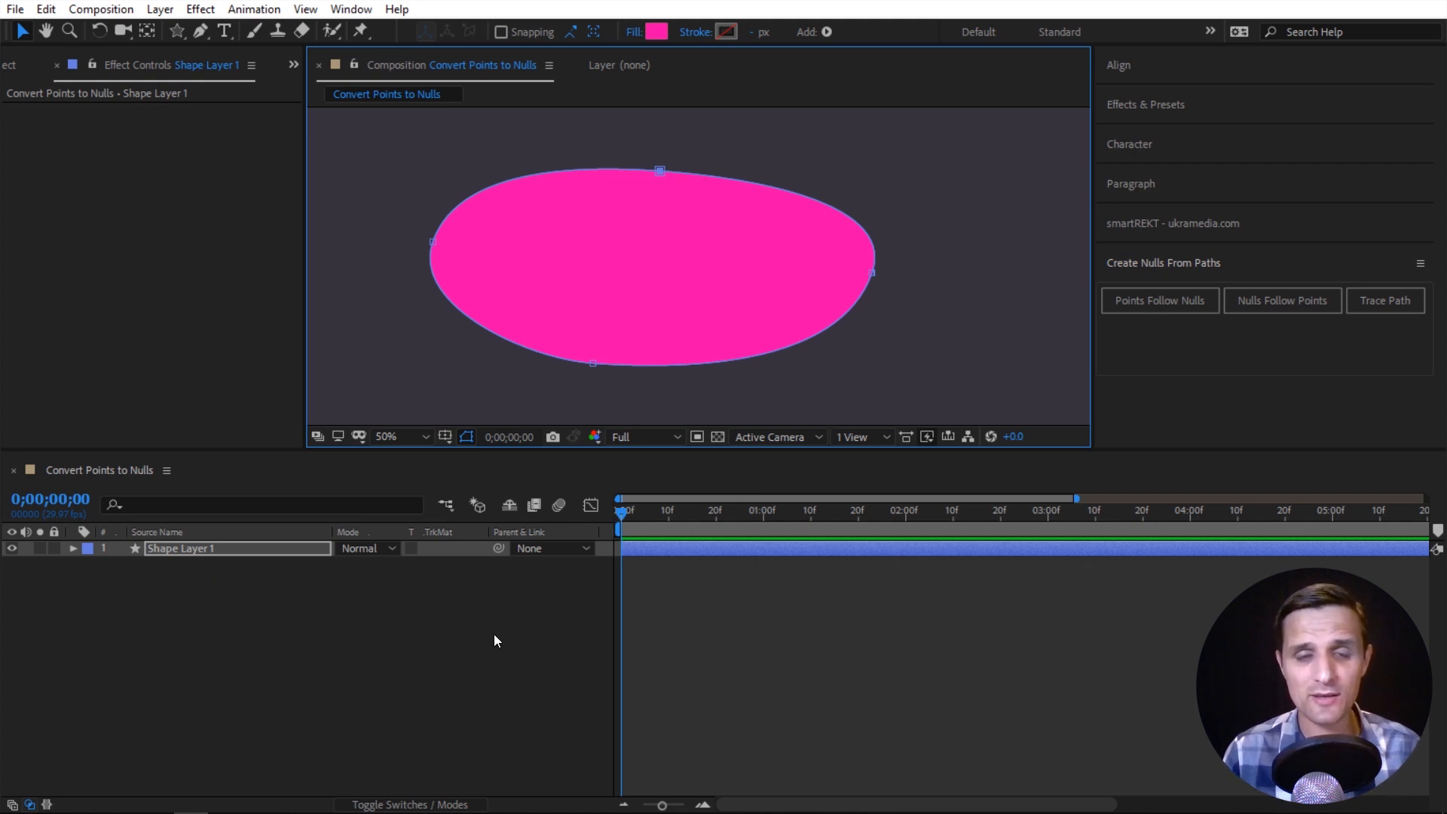
# Expand all properties of Shape Layer 1 and isolate the Path property of Path 1.
pyautogui.keyDown('ctrl'); pyautogui.click(72, 549); pyautogui.keyUp('ctrl')
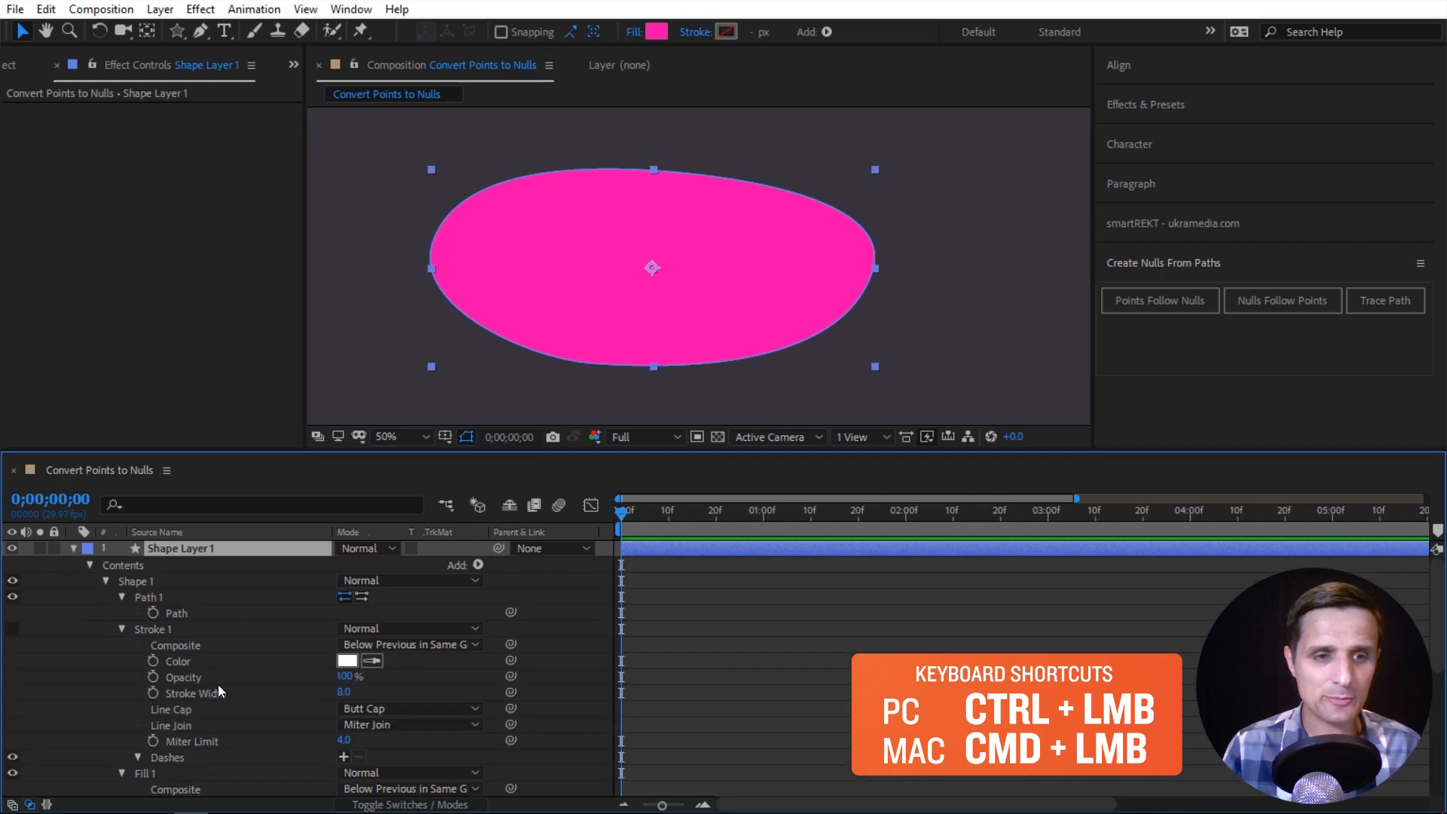
pyautogui.click(192, 615)
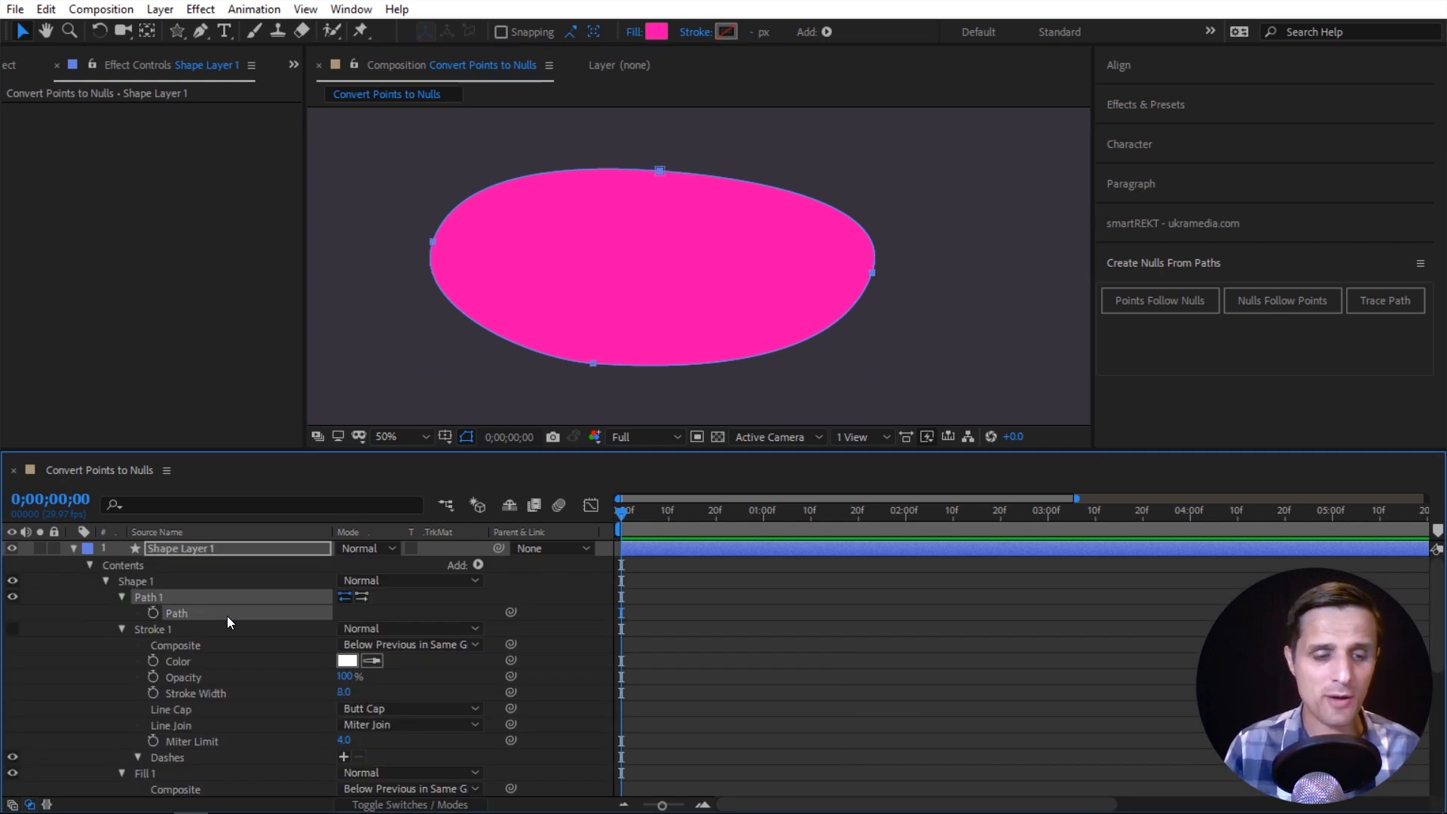
pyautogui.press('s')
pyautogui.press('s')
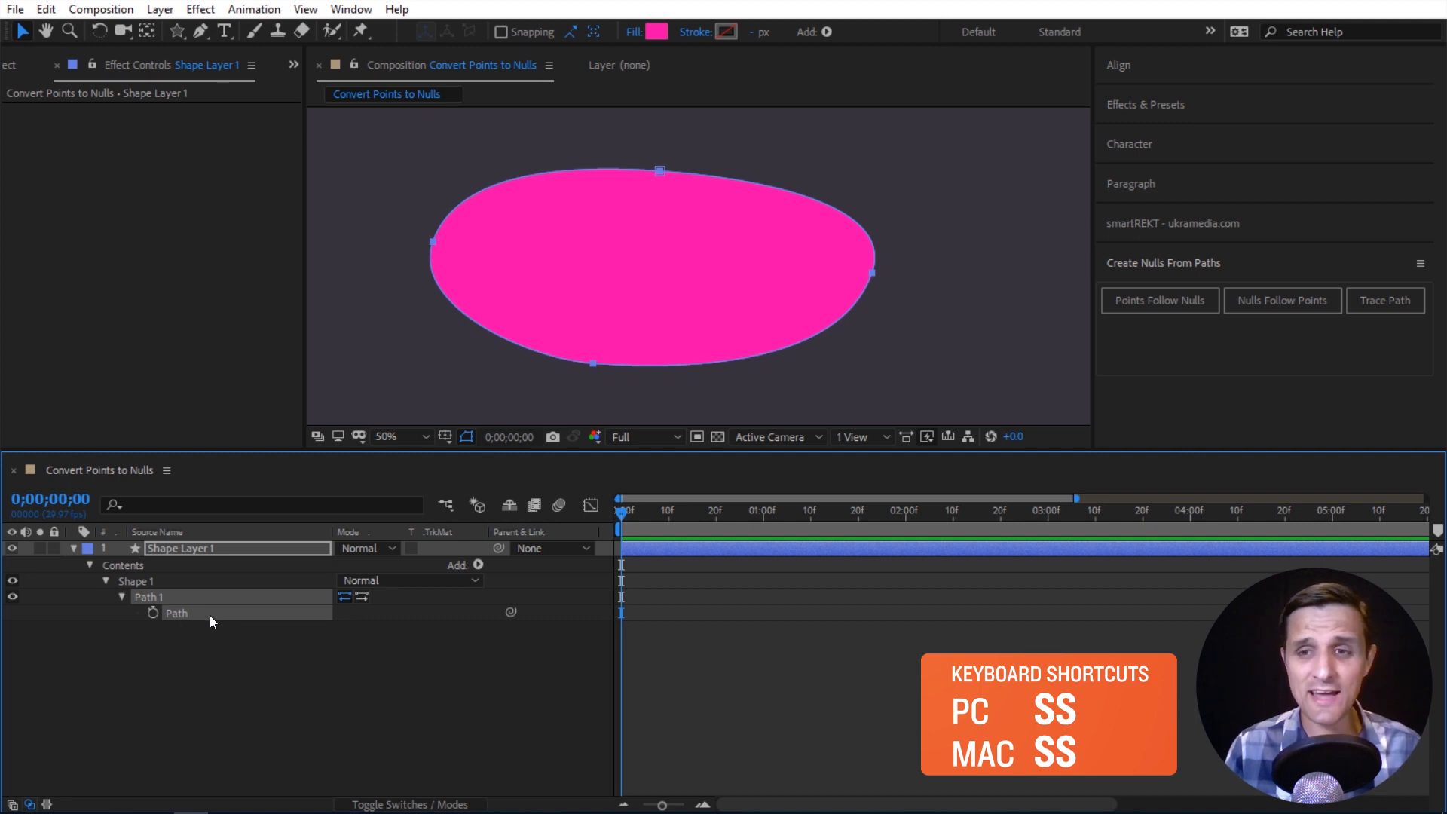
# Apply Points Follow Nulls to the selected path, and move the right, lower and left nulls to reshape the blob.
pyautogui.click(1161, 300)
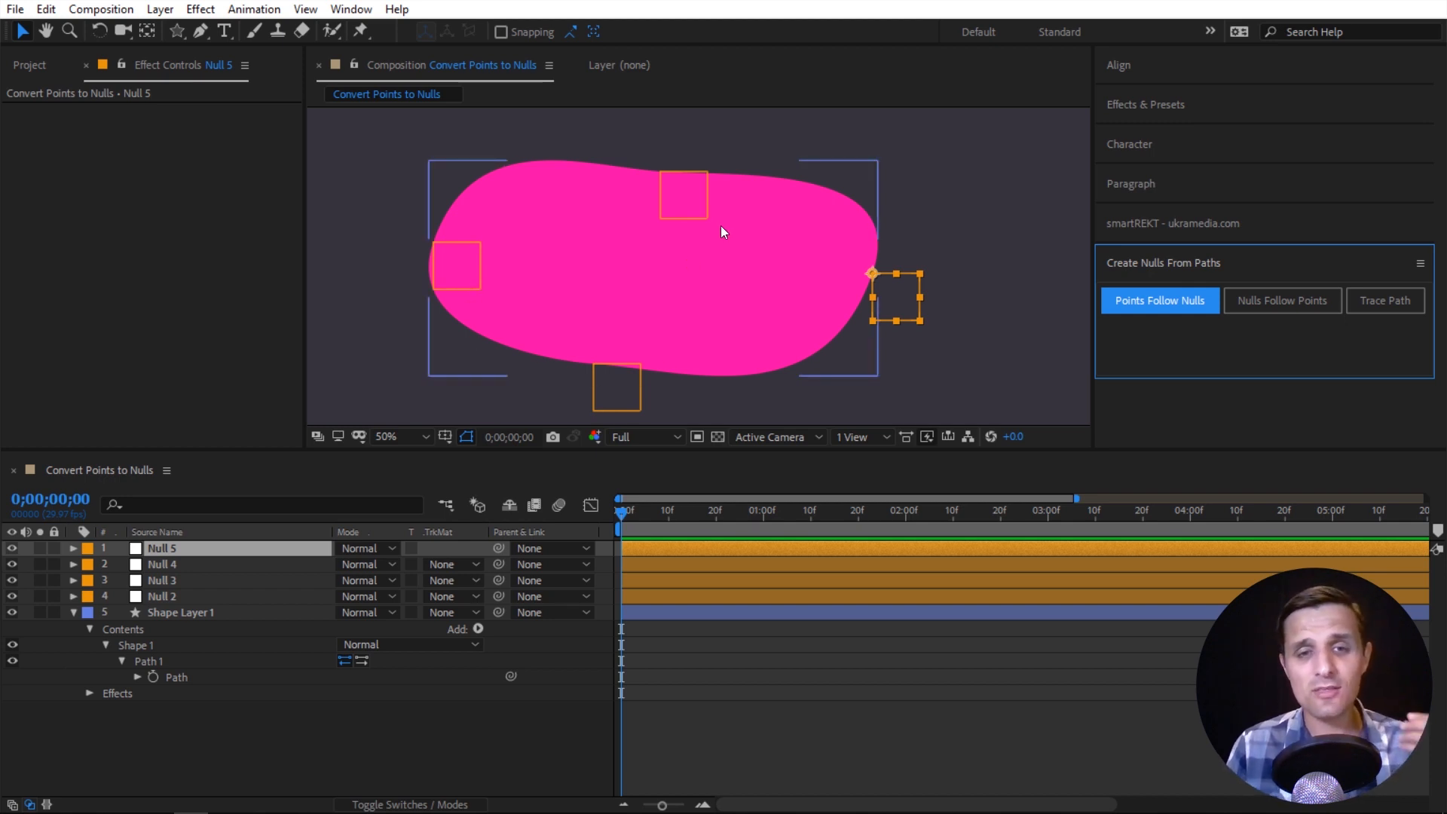
pyautogui.click(898, 302)
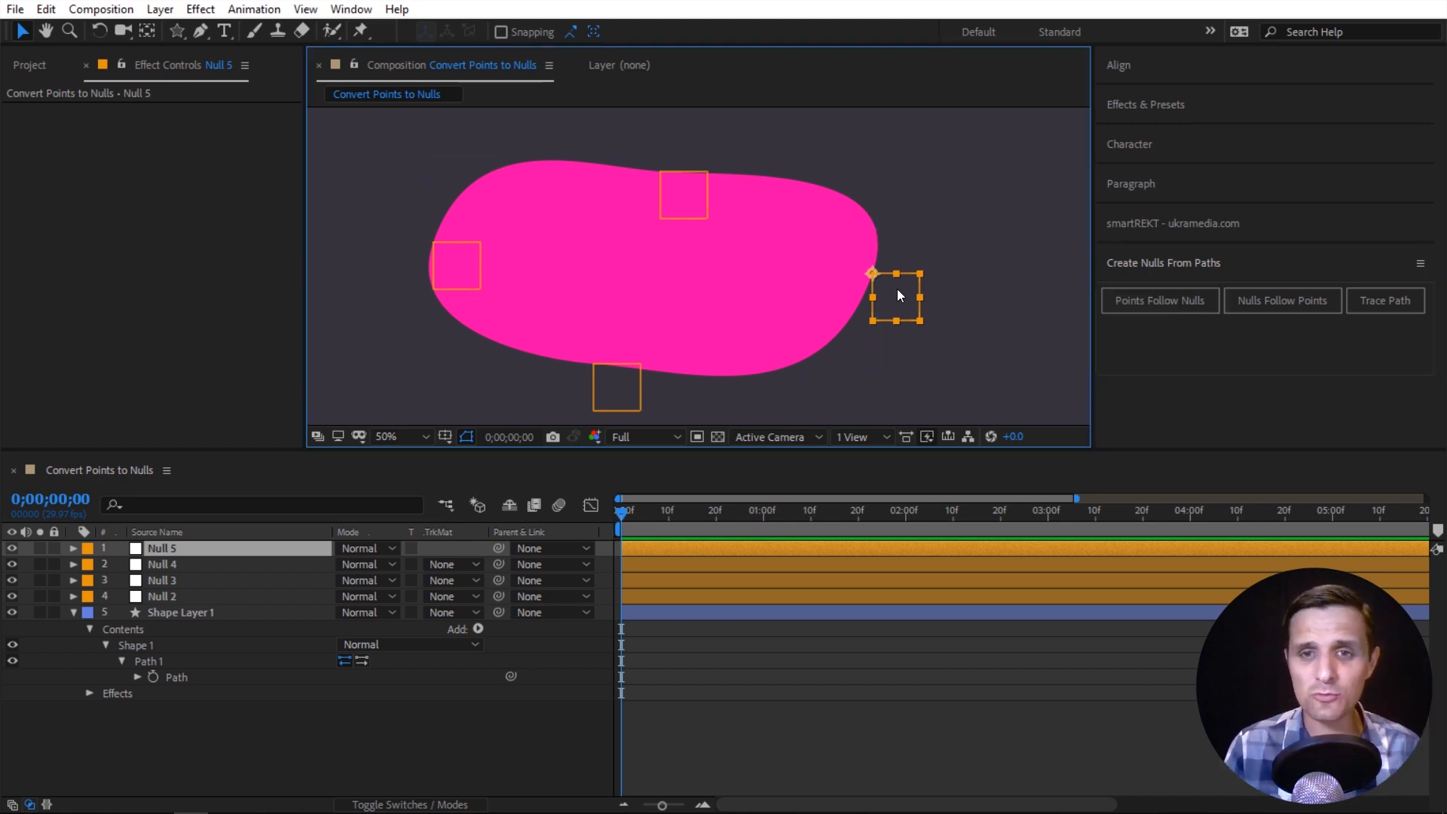
pyautogui.moveTo(898, 301); pyautogui.dragTo(936, 270)
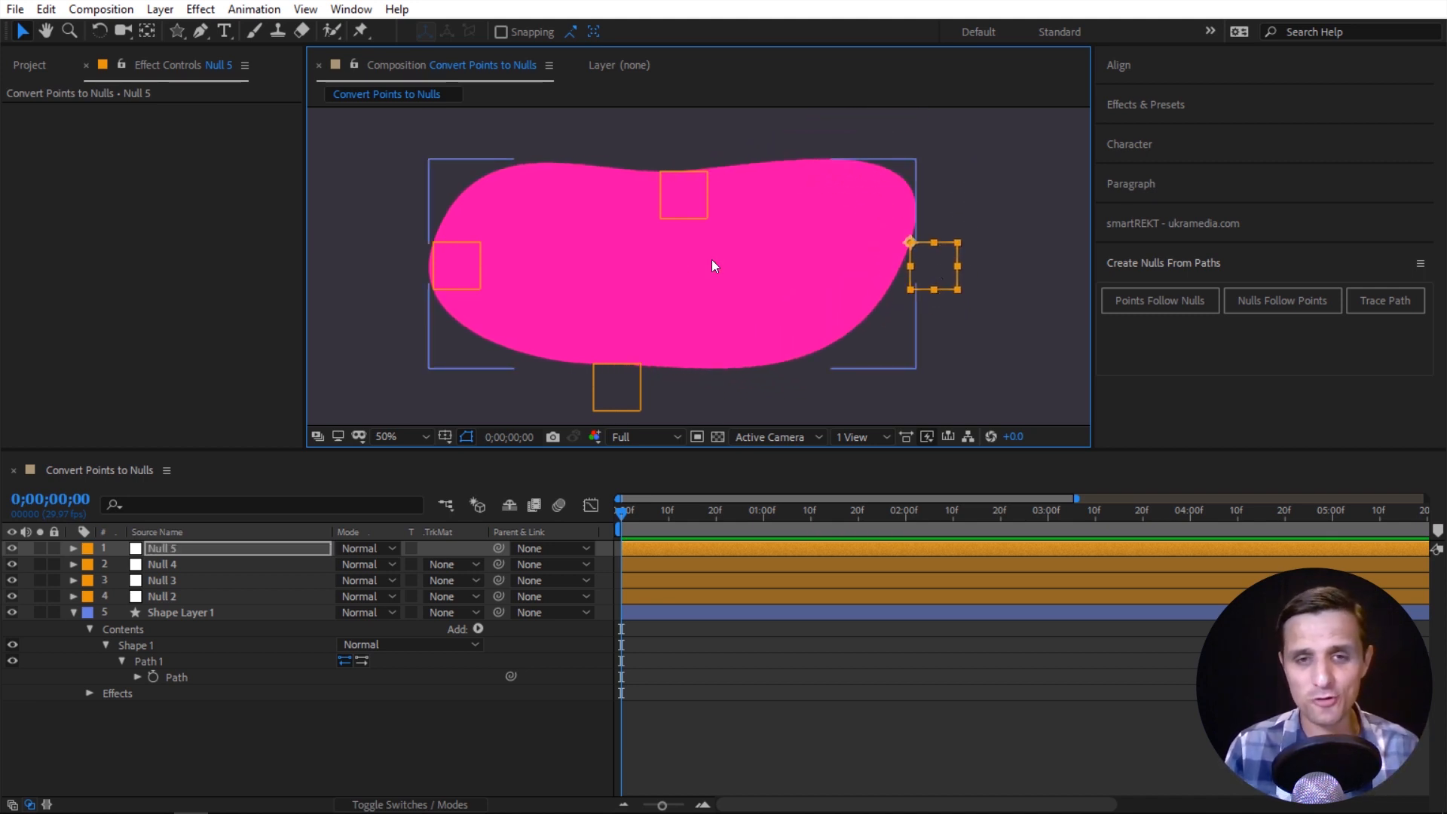
pyautogui.moveTo(595, 407); pyautogui.dragTo(565, 390)
pyautogui.moveTo(465, 274); pyautogui.dragTo(472, 241)
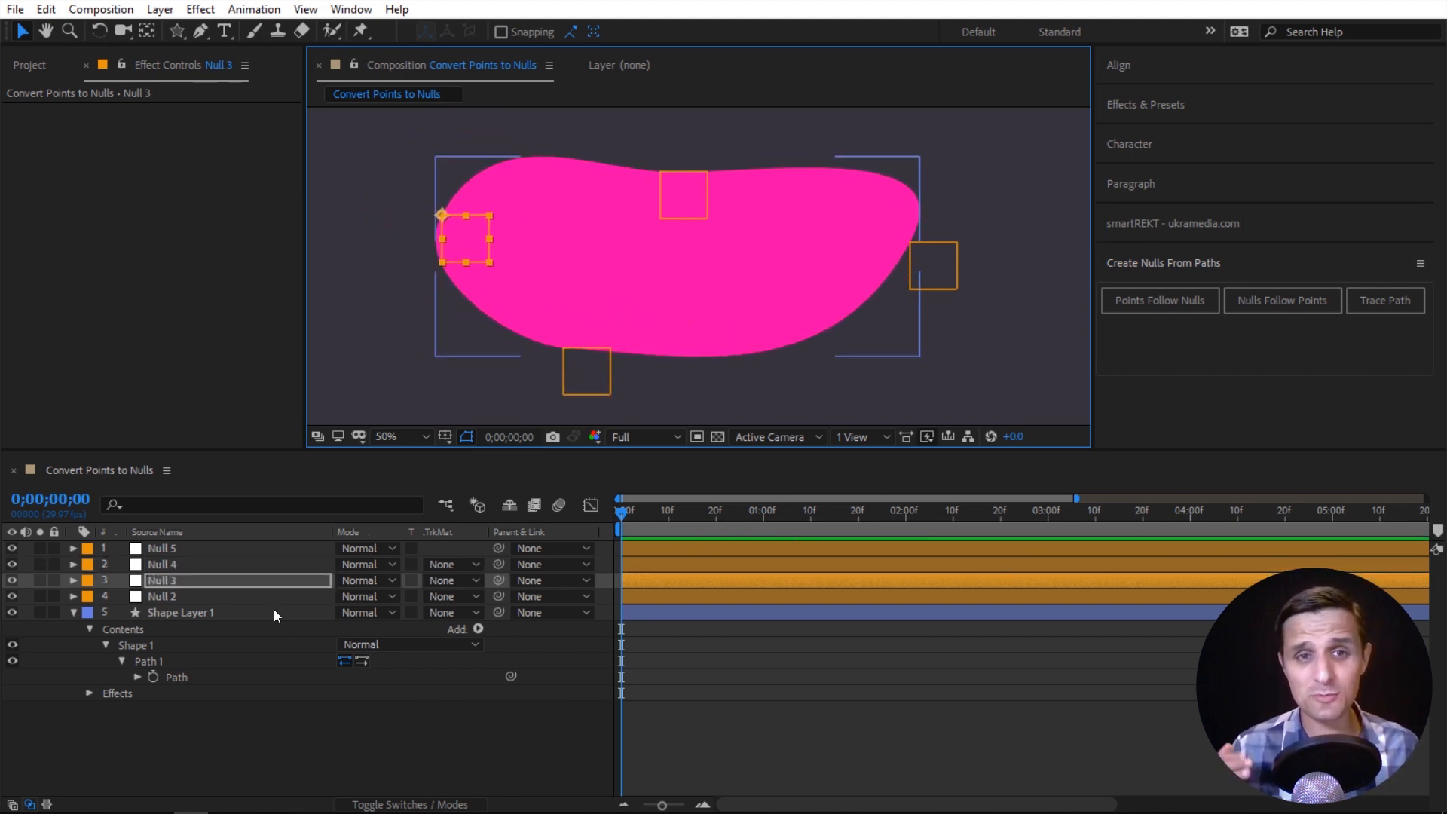
# Undo the null moves and the Points Follow Nulls operation.
pyautogui.hotkey('ctrl', 'z')
pyautogui.hotkey('ctrl', 'z')
pyautogui.hotkey('ctrl', 'z')
pyautogui.hotkey('ctrl', 'z')
pyautogui.hotkey('ctrl', 'z')
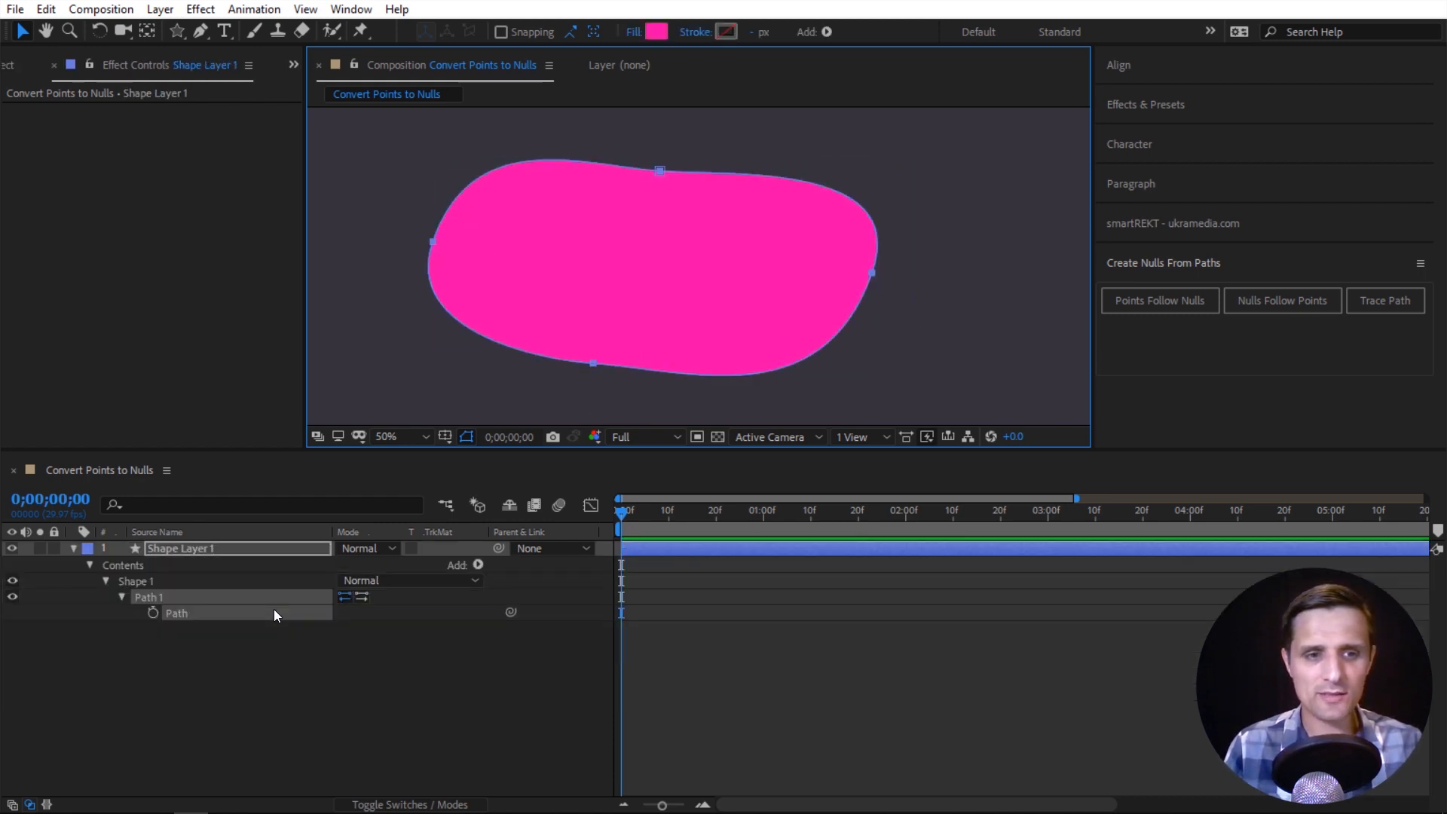
# Apply Nulls Follow Points to the blob's Path and move the path's right-hand point up and outward.
pyautogui.click(194, 613)
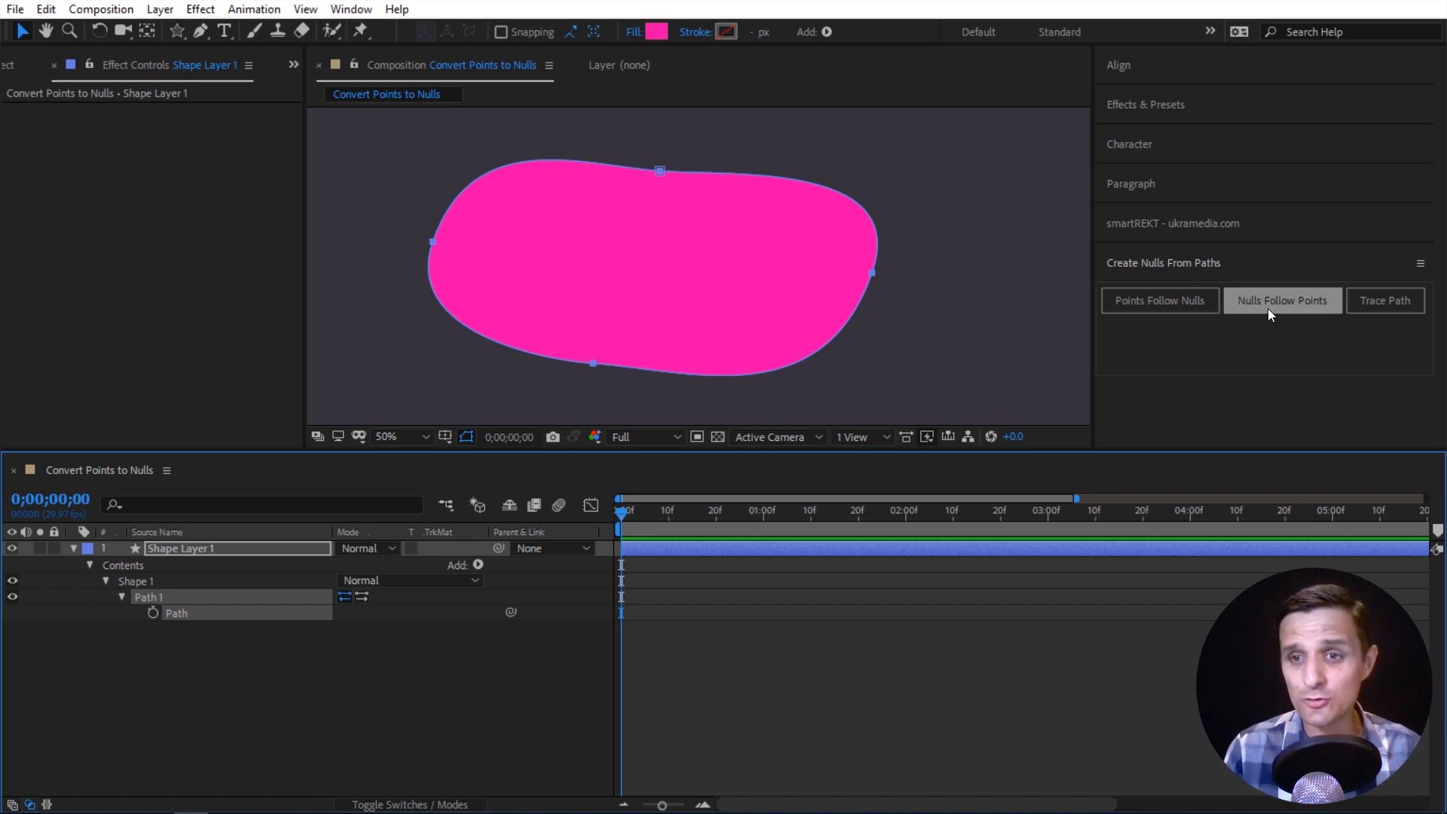
pyautogui.click(1308, 306)
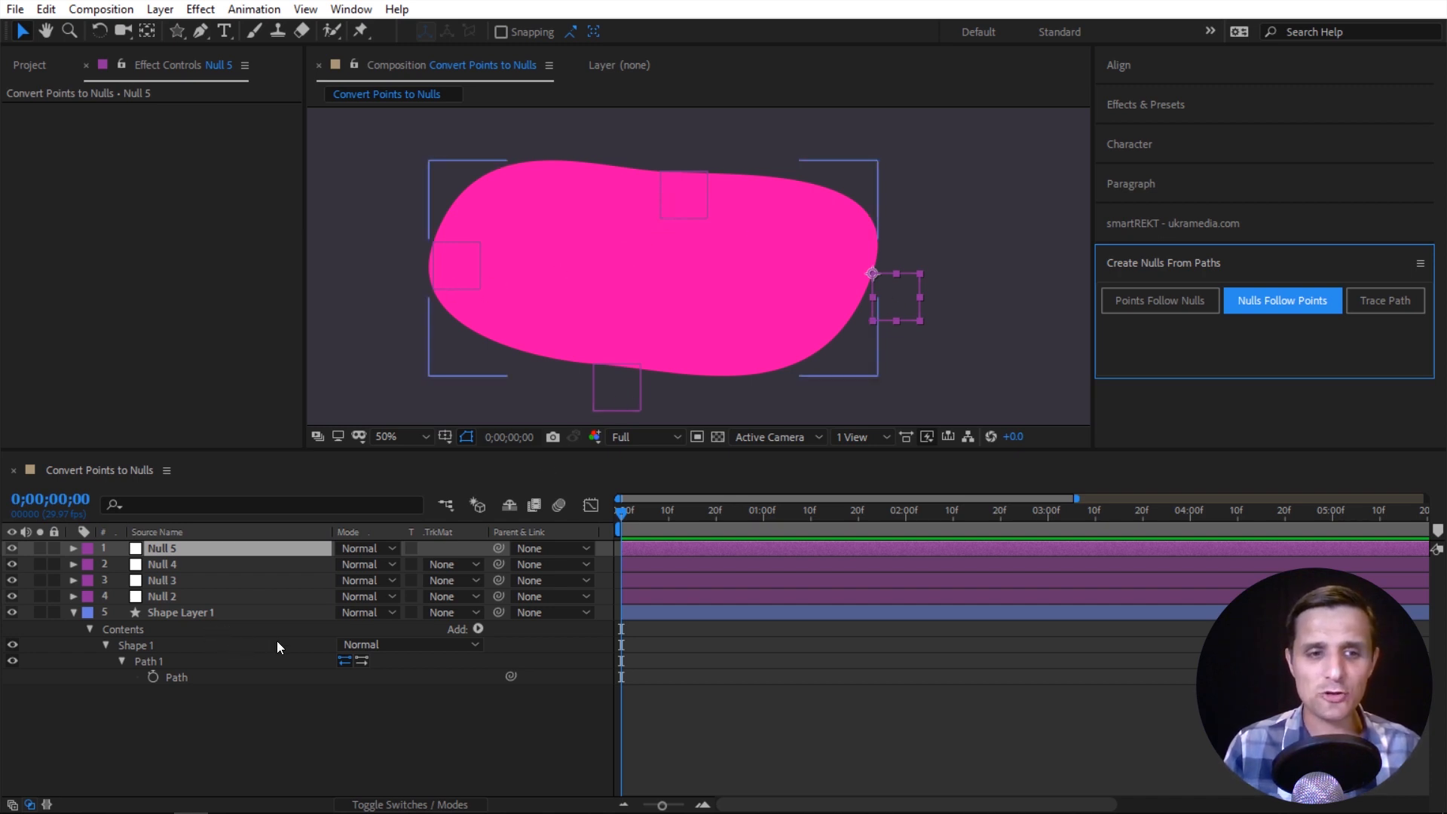
pyautogui.click(429, 508)
pyautogui.click(896, 297)
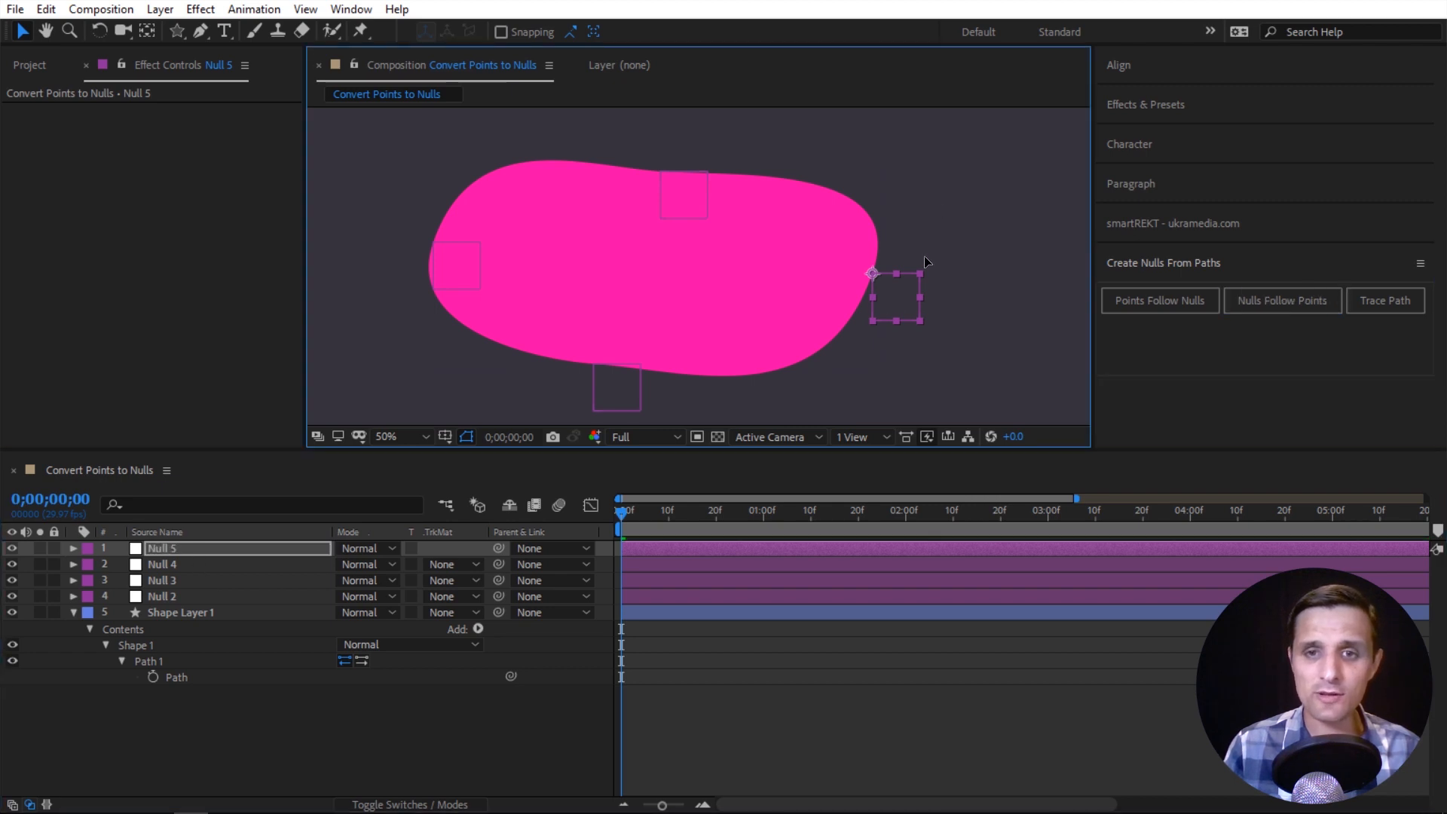
pyautogui.click(218, 676)
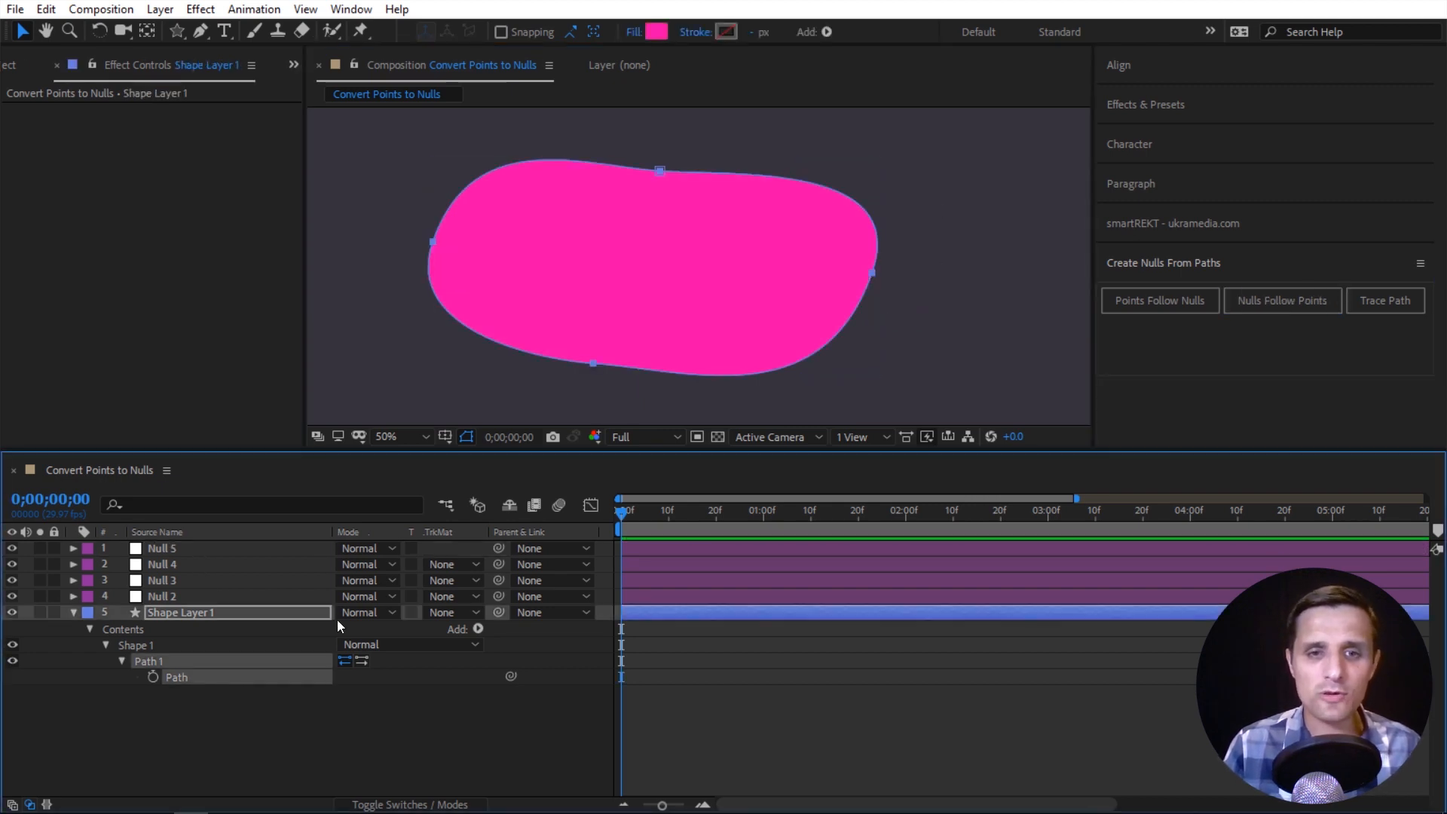
pyautogui.moveTo(920, 253); pyautogui.dragTo(945, 190)
pyautogui.click(592, 649)
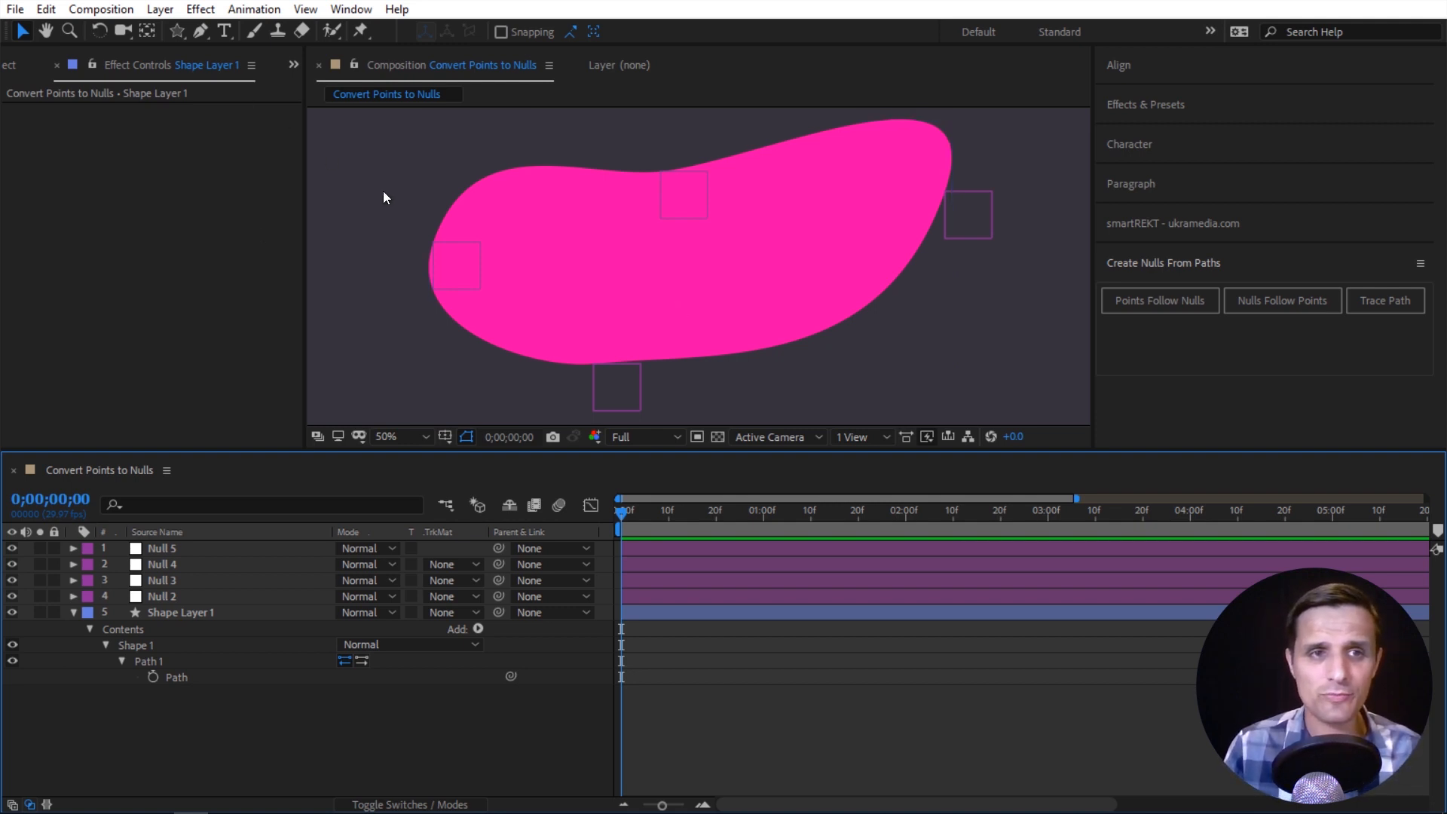
# Add the text UKRAMEDIA over the blob and parent it to Null 3, snapped to the null's position.
pyautogui.hotkey('ctrl', 't')
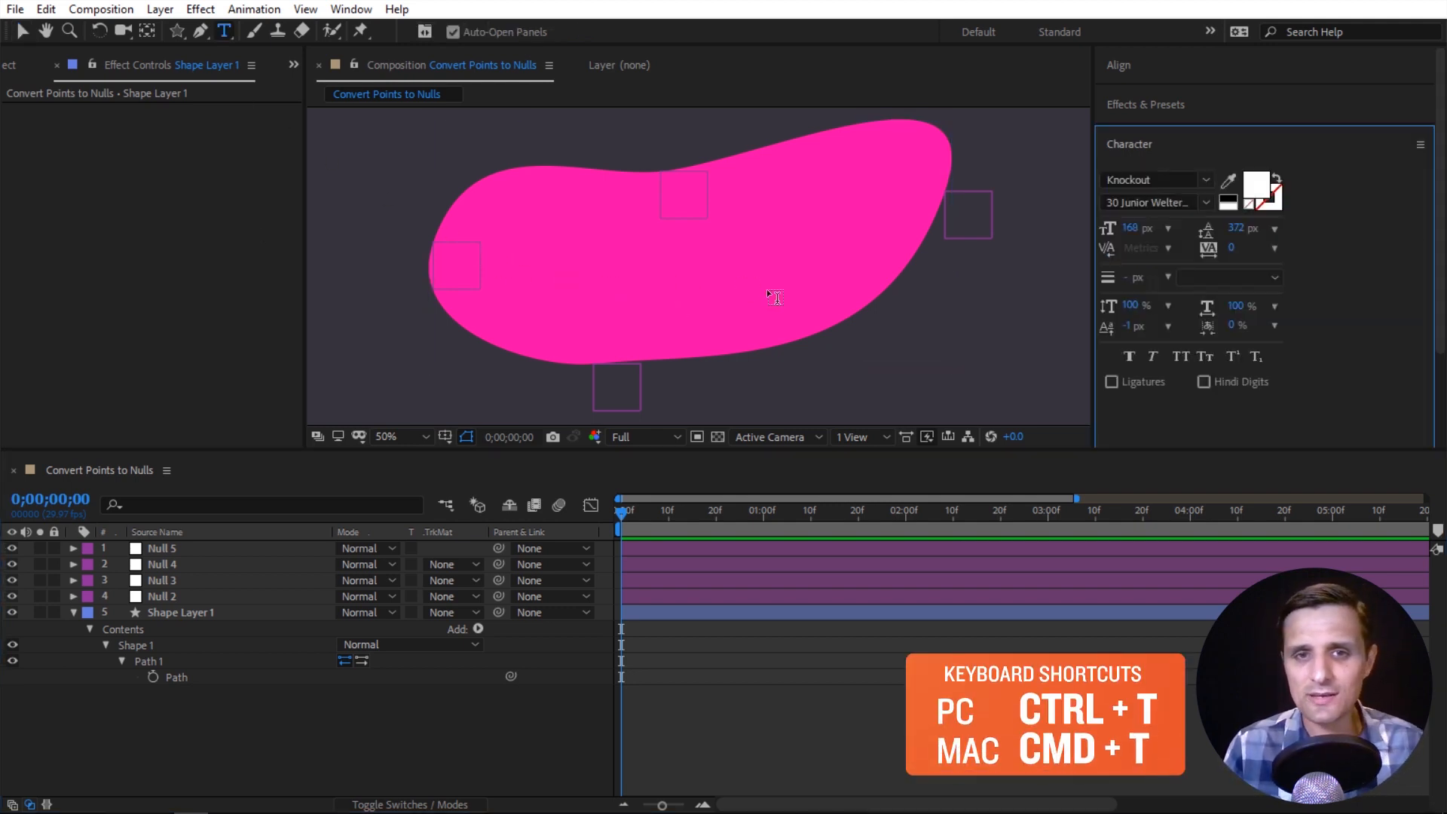
pyautogui.click(769, 292)
pyautogui.write('UKRAMEDIA')
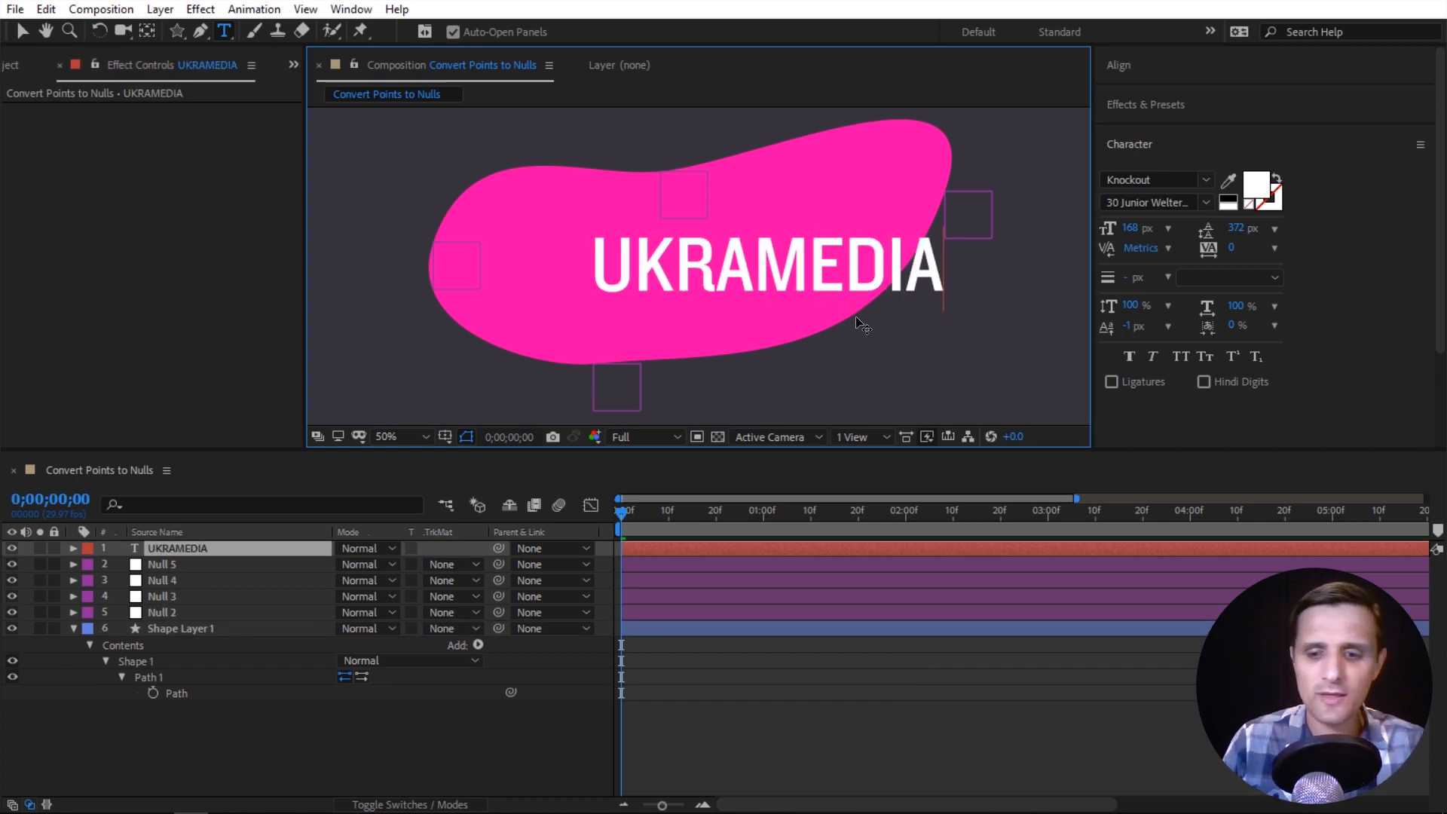
pyautogui.press('KP_Enter')
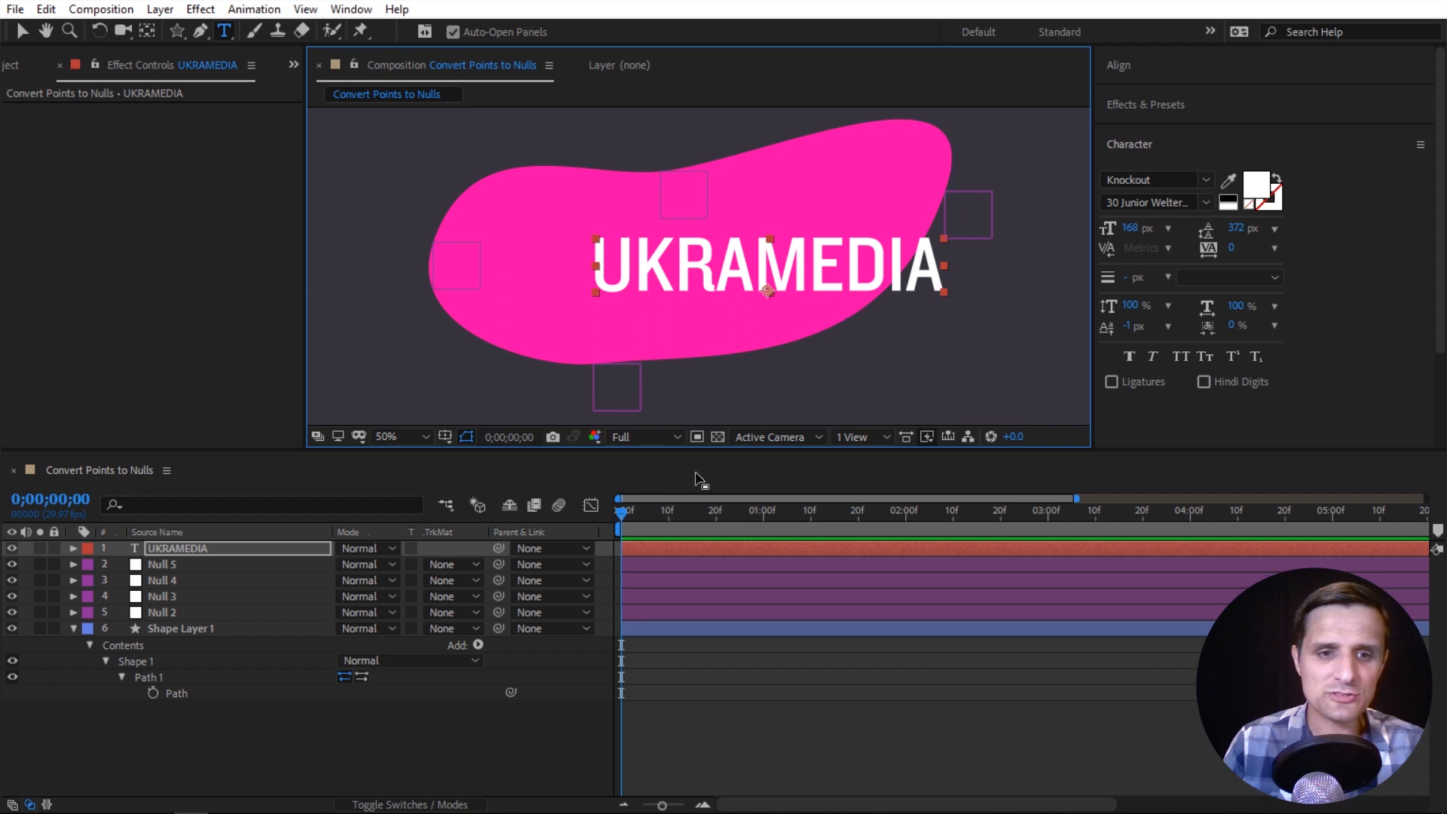
pyautogui.moveTo(498, 548); pyautogui.dragTo(235, 595)
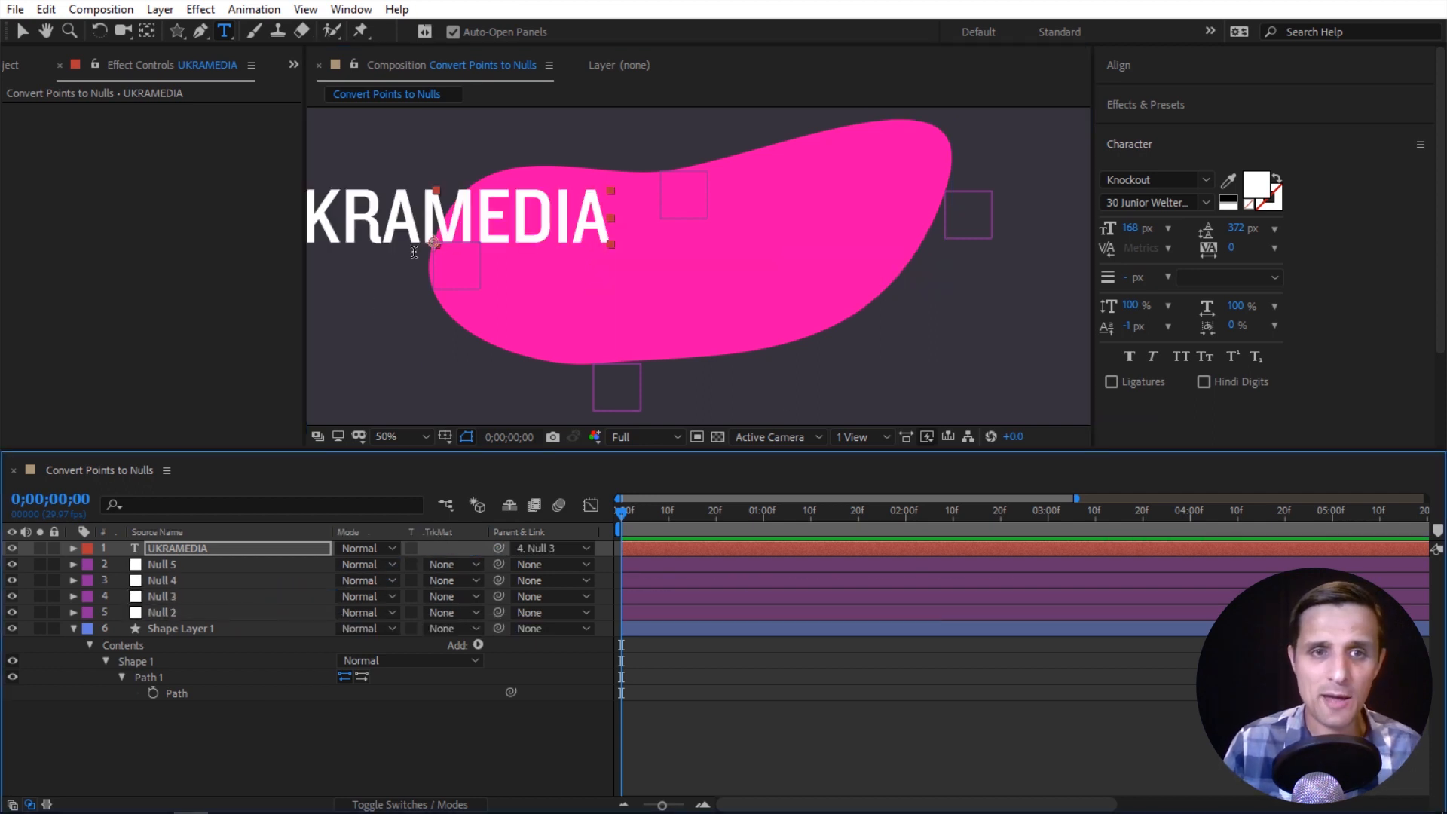
pyautogui.press(',')
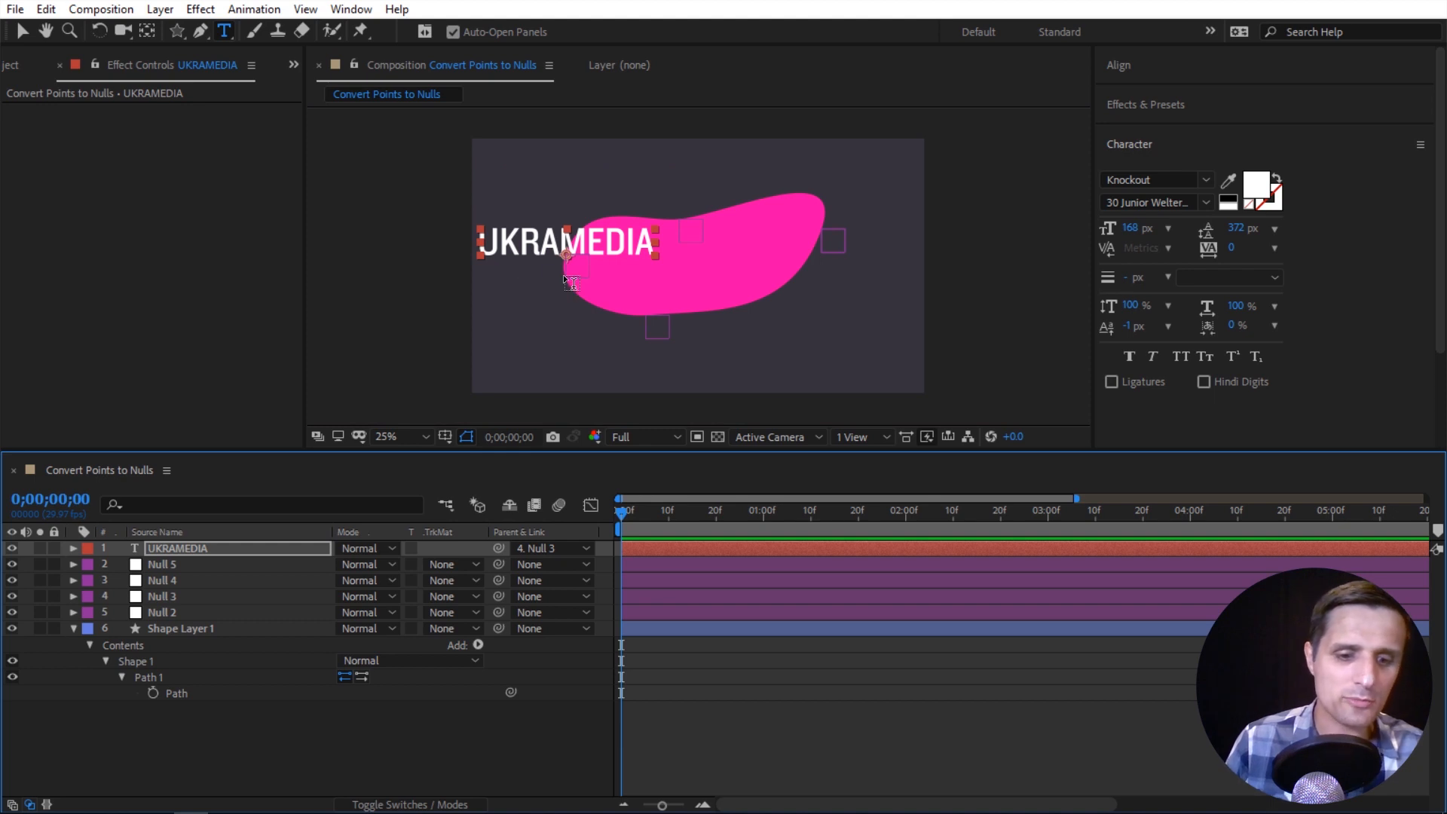
# Select the blob's Path with the Selection tool and move its left point to carry the parented text along.
pyautogui.press('v')
pyautogui.click(576, 277)
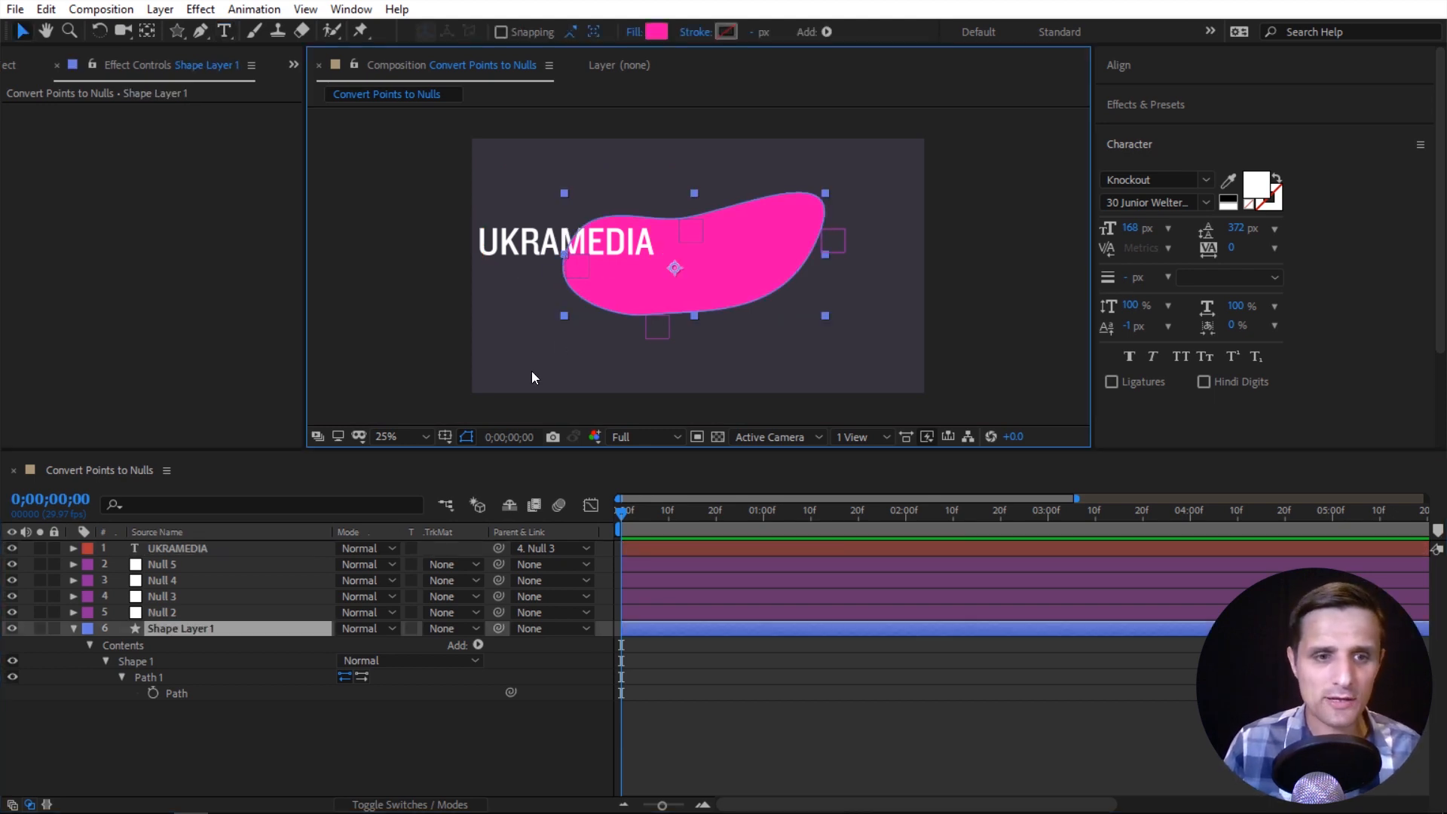
pyautogui.click(192, 691)
pyautogui.click(645, 315)
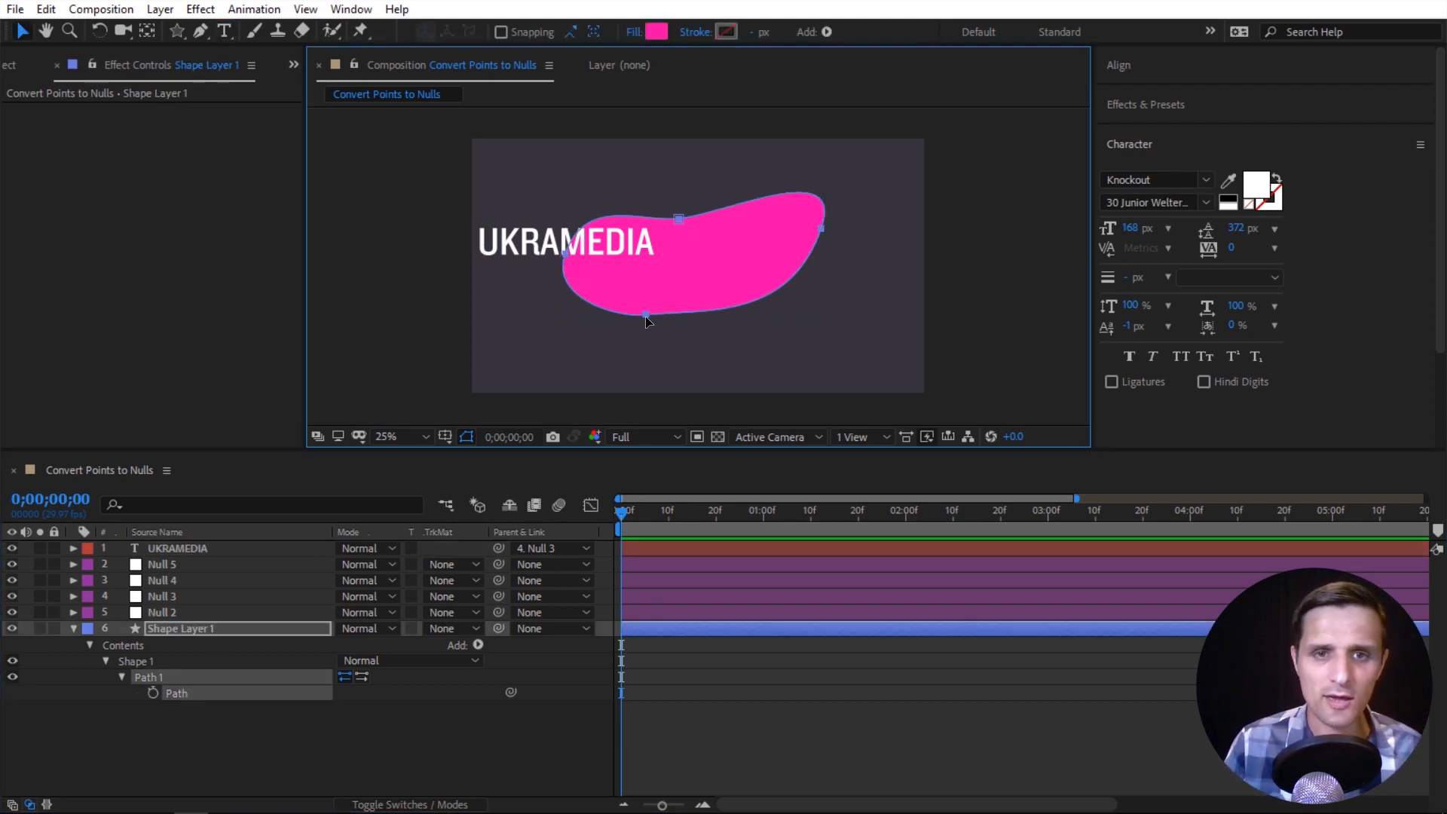
pyautogui.moveTo(540, 306); pyautogui.dragTo(571, 288)
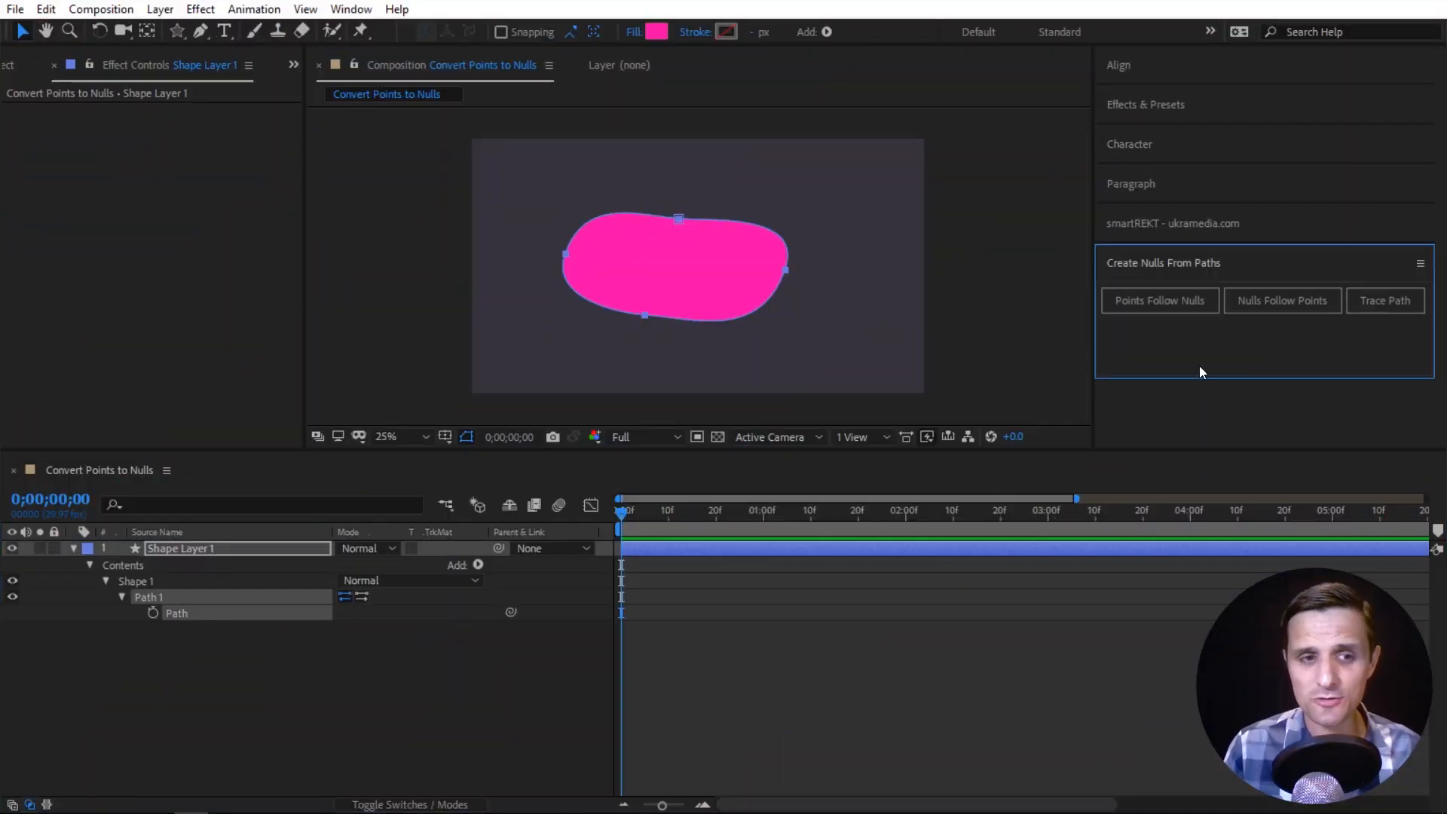
# Apply Trace Path to the blob's Path and preview the null's motion by moving to 0;00;00;13.
pyautogui.click(233, 611)
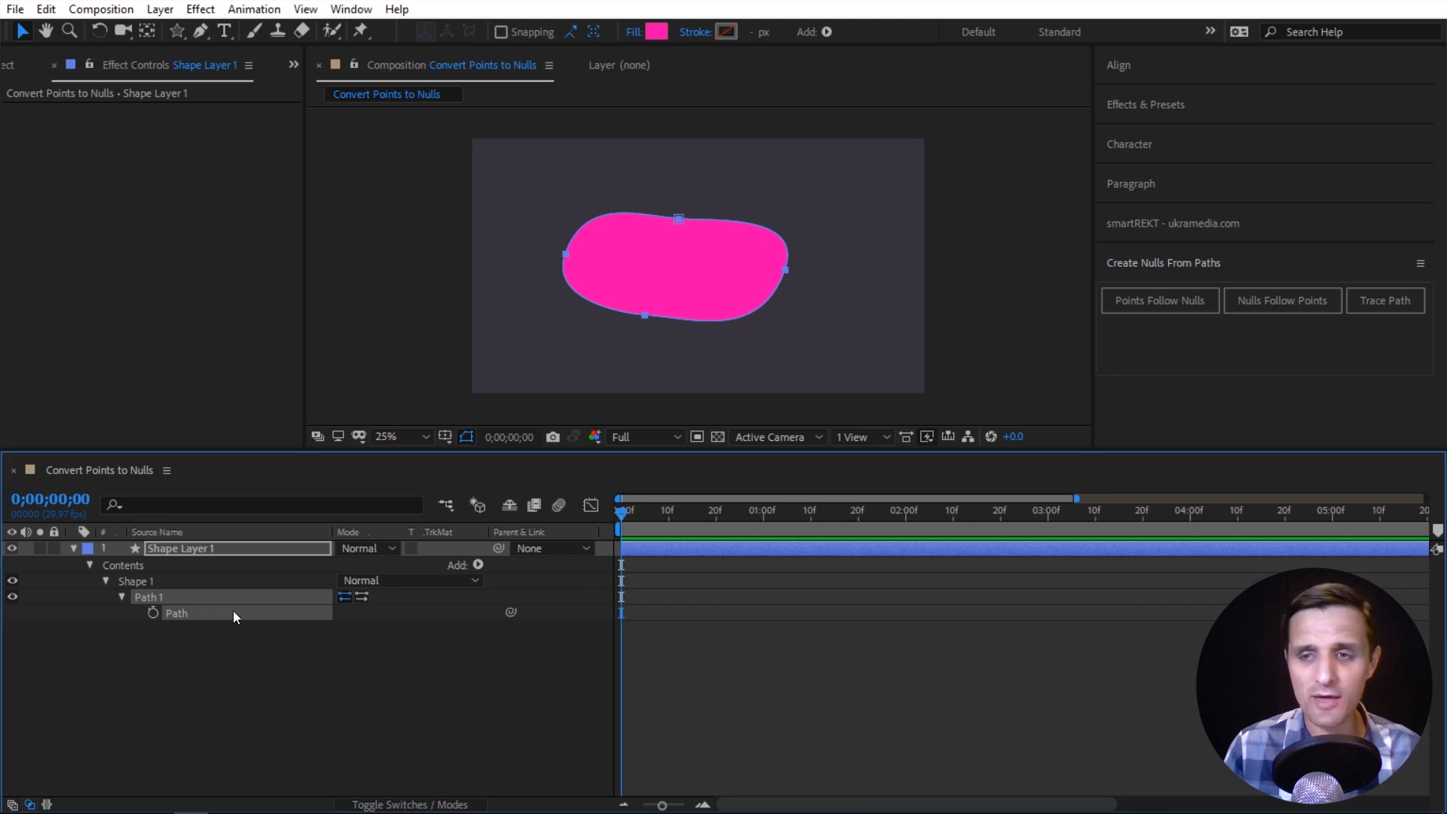
pyautogui.click(1390, 310)
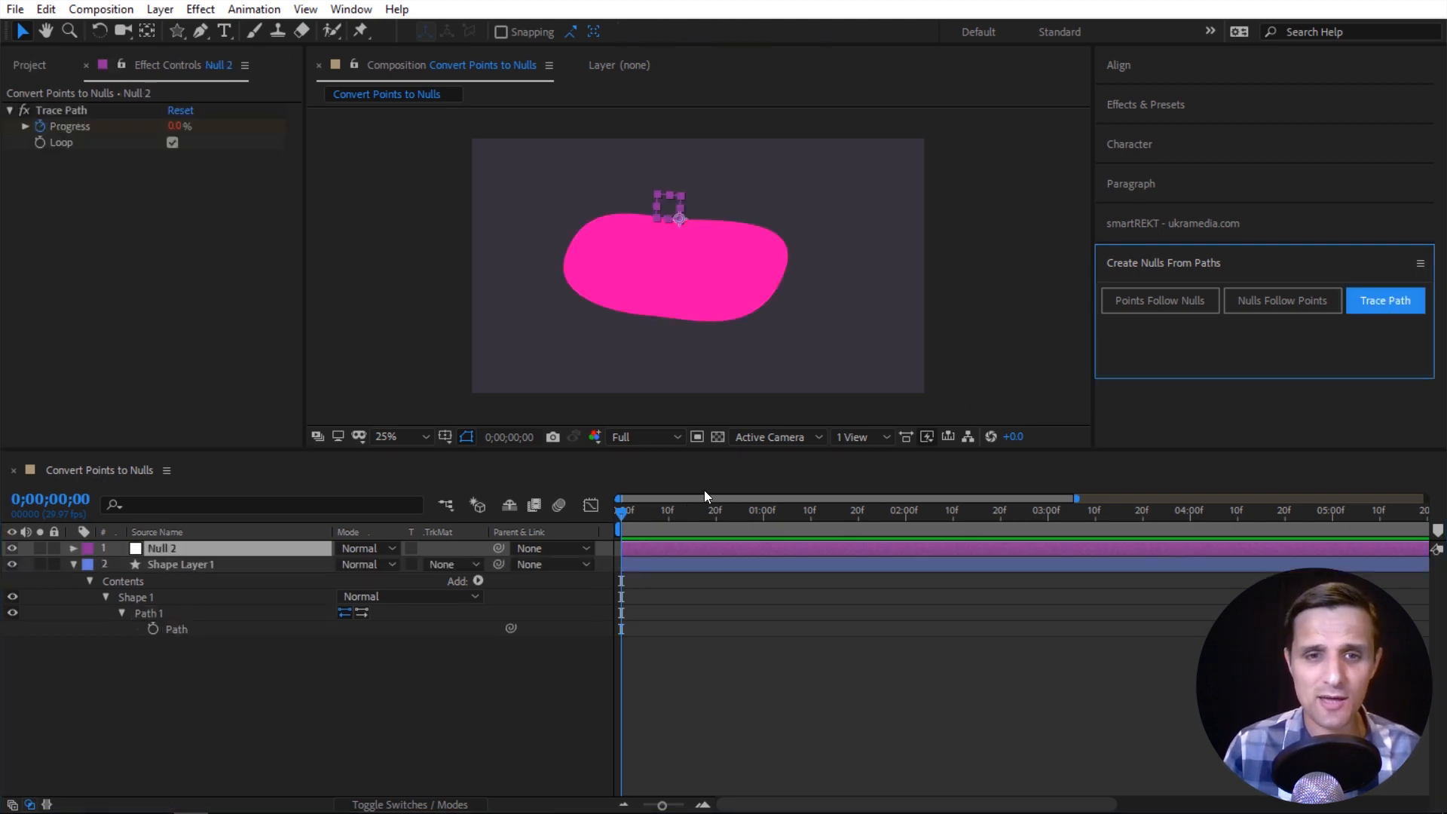
pyautogui.moveTo(629, 514); pyautogui.dragTo(682, 514)
pyautogui.scroll(2, 627, 299)
pyautogui.scroll(-2, 722, 288)
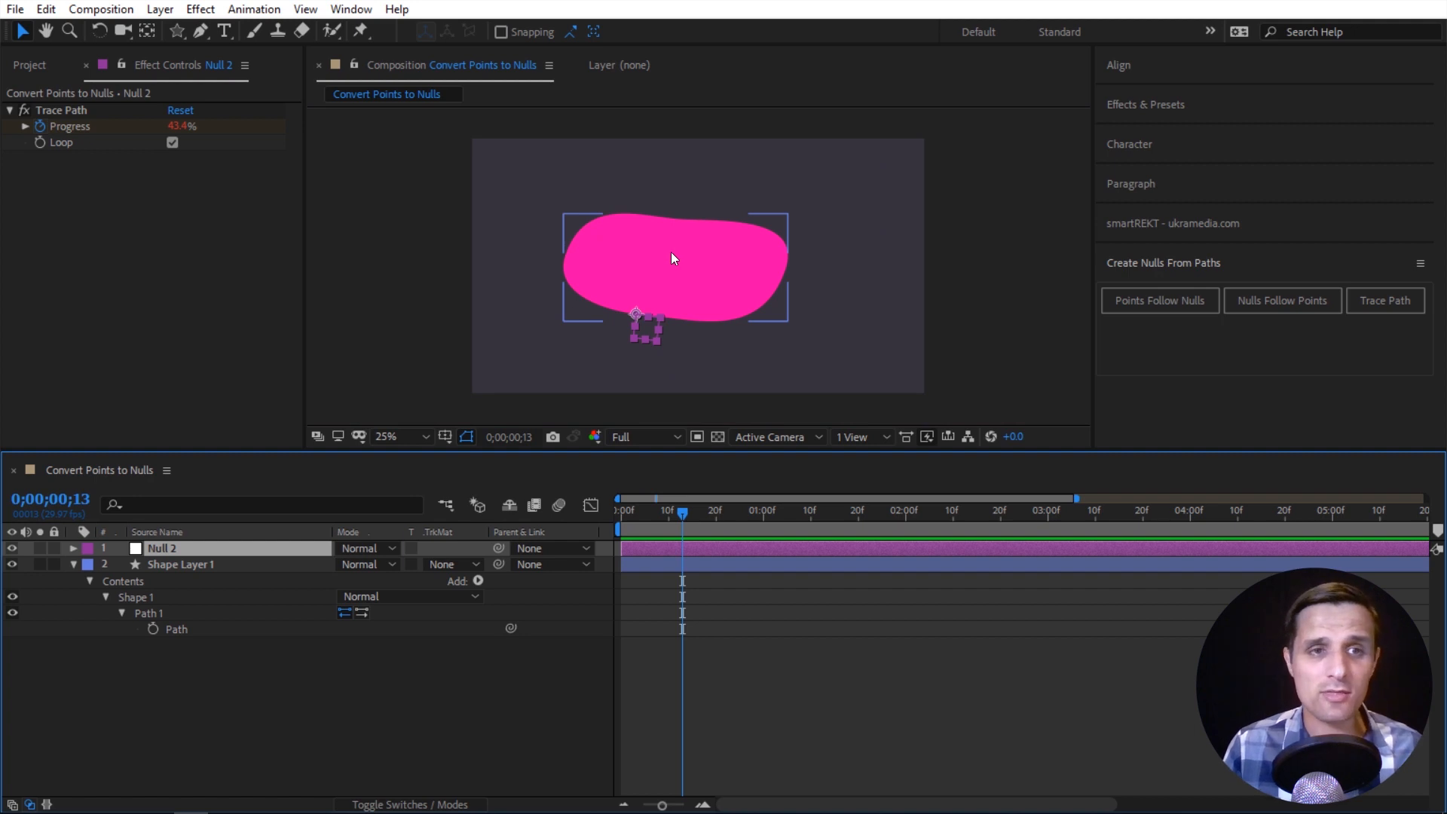
# Add the text UKRAMEDIA above the blob, parent it to Null 2 snapped to its position, and preview it travelling along the path.
pyautogui.click(224, 30)
pyautogui.click(677, 192)
pyautogui.write('UKRAMEDIA')
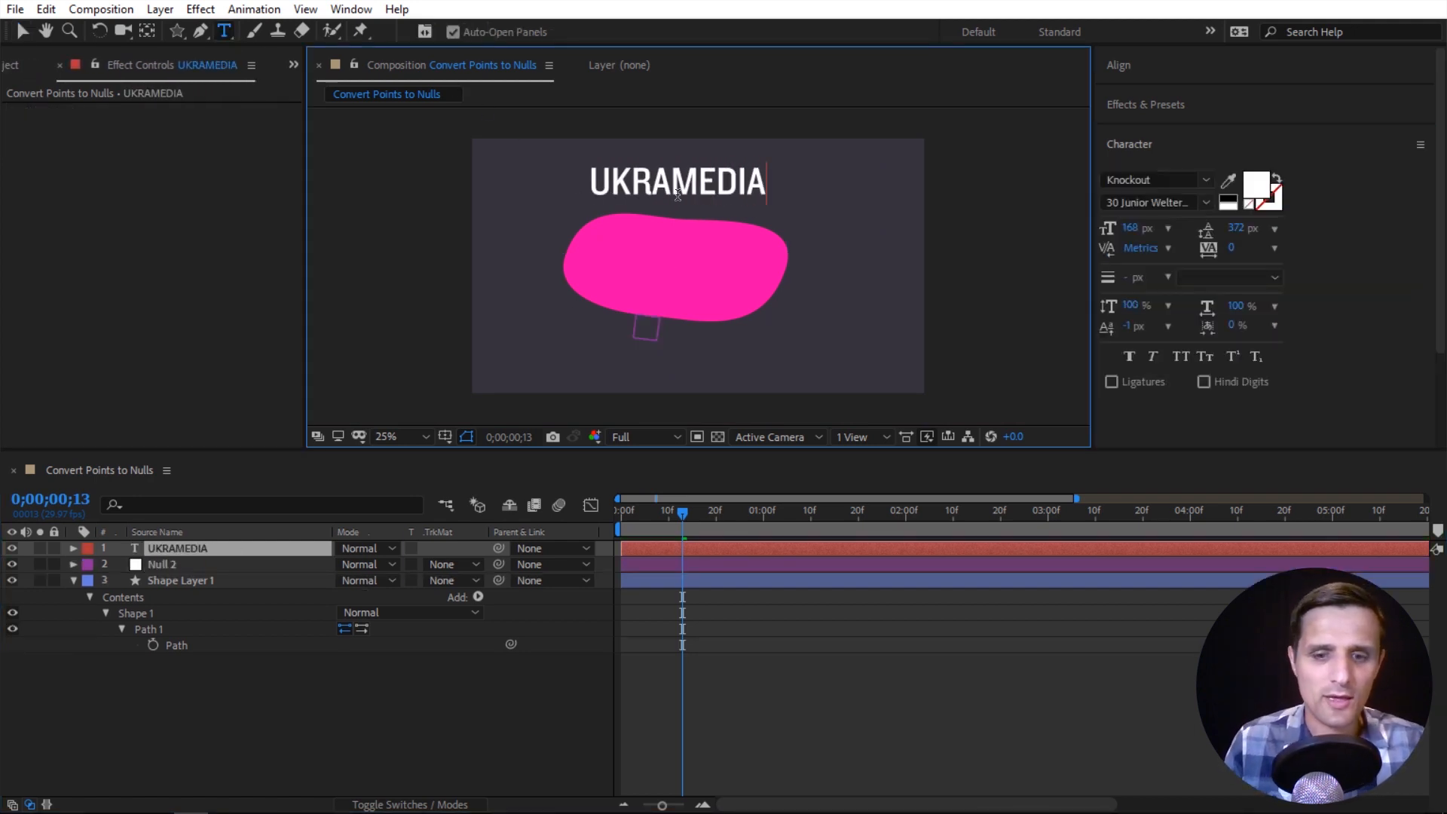
pyautogui.press('Escape')
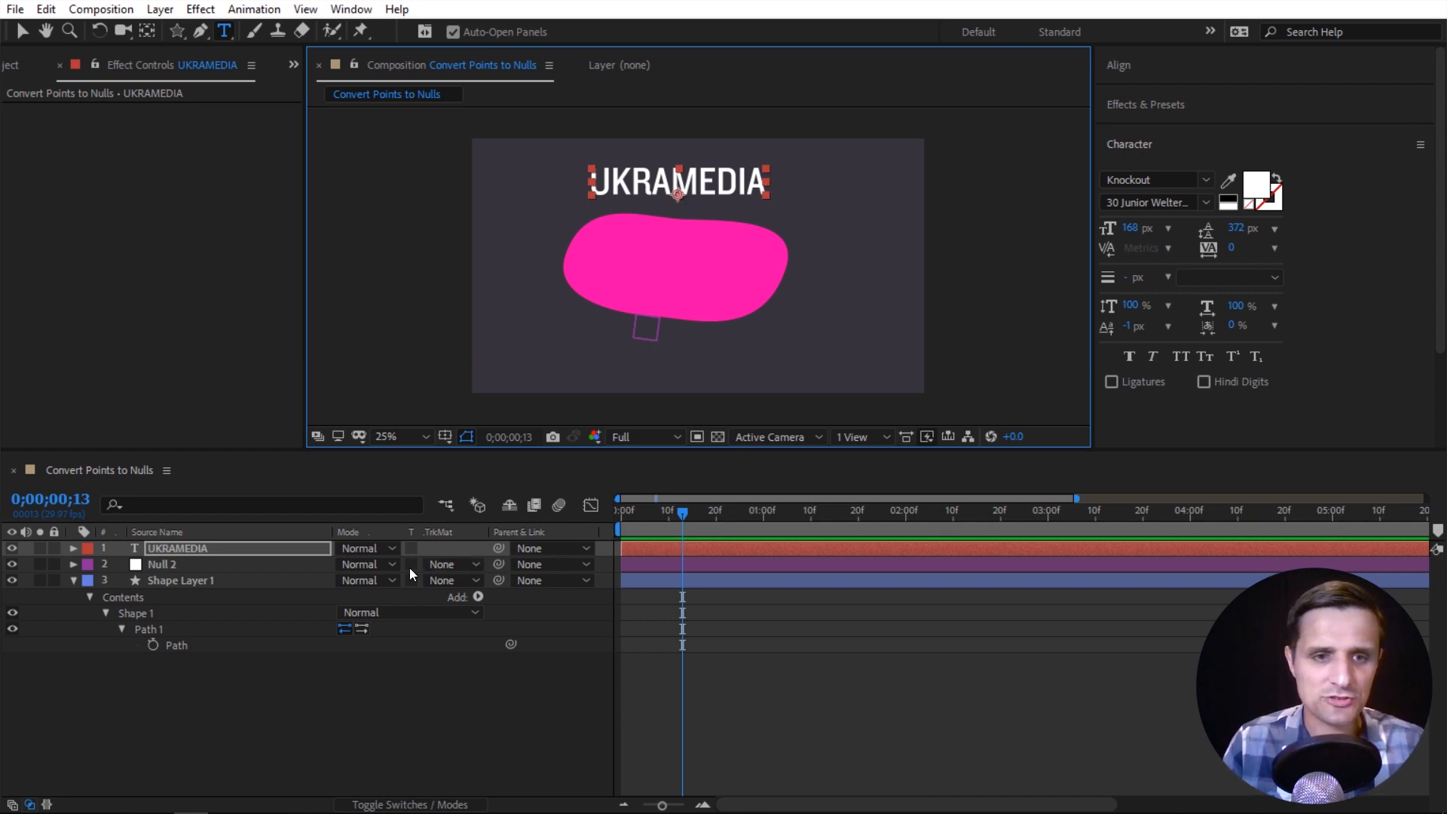
pyautogui.moveTo(495, 551); pyautogui.dragTo(273, 568)
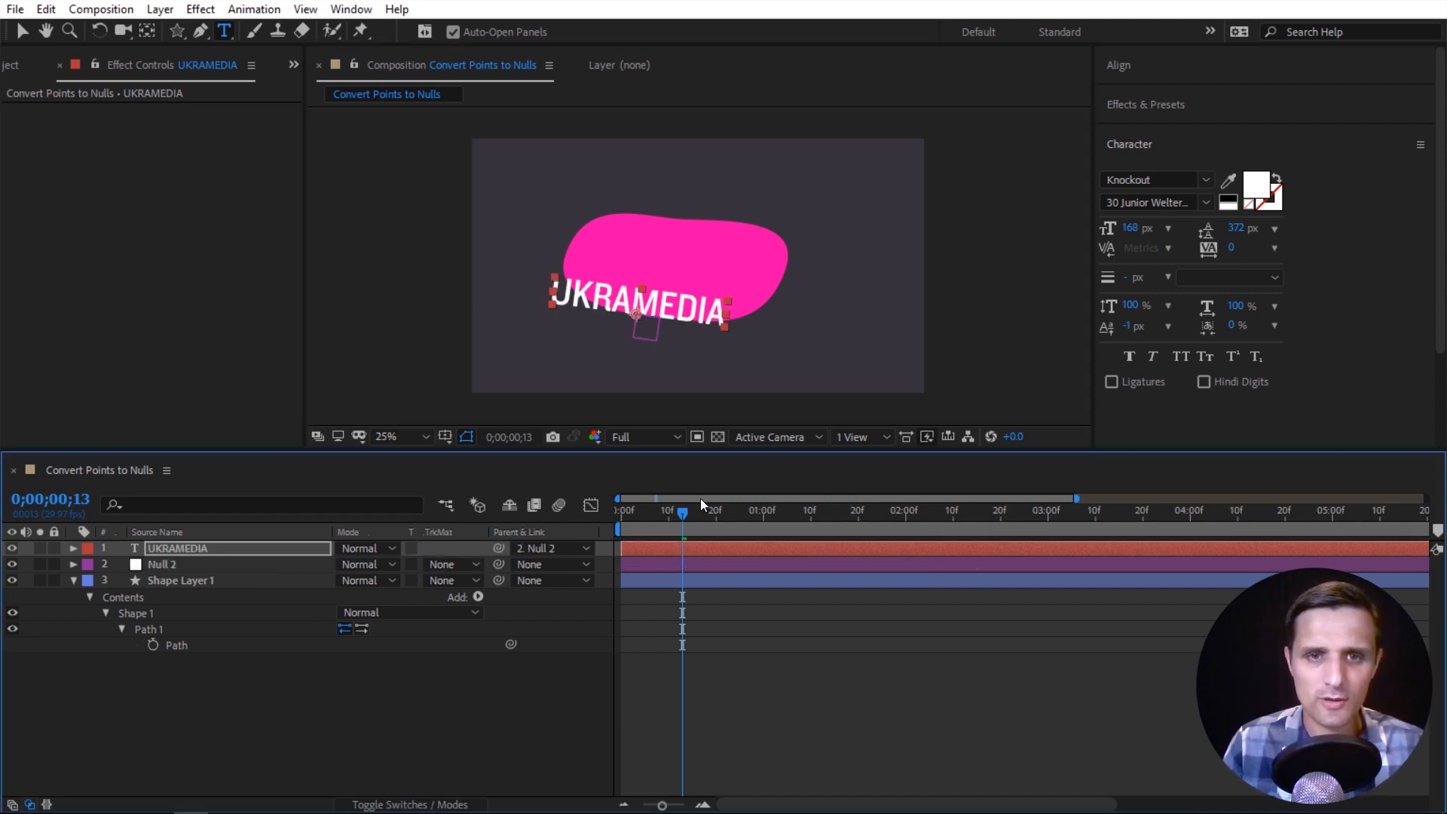
pyautogui.moveTo(680, 510); pyautogui.dragTo(758, 516)
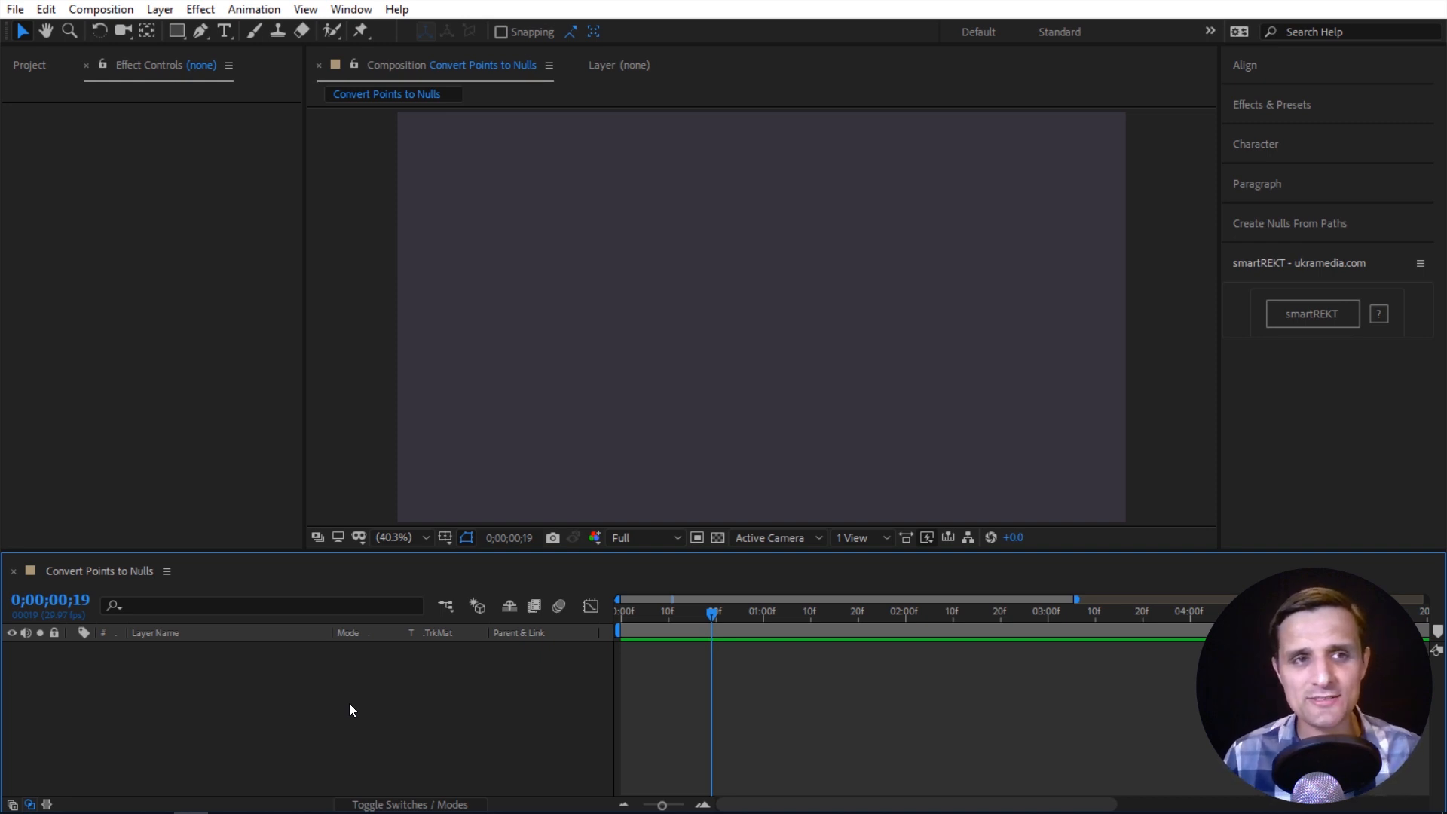
# Draw a pink rectangle about 1112 by 554 px in the composition and expand all properties of Rectangle 1.
pyautogui.click(176, 32)
pyautogui.moveTo(520, 188); pyautogui.dragTo(945, 399)
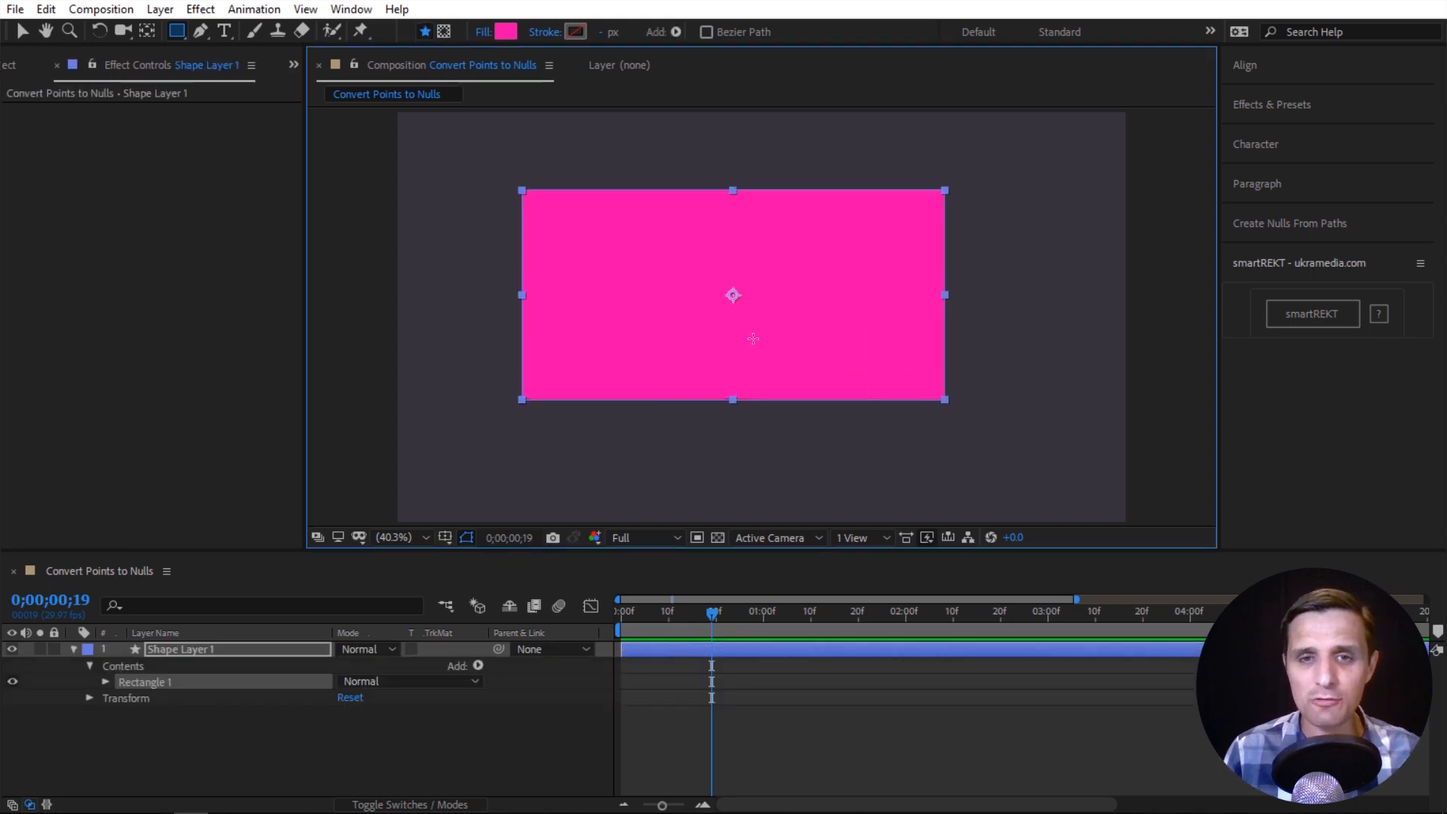
pyautogui.keyDown('ctrl'); pyautogui.click(105, 682); pyautogui.keyUp('ctrl')
pyautogui.scroll(-1, 219, 721)
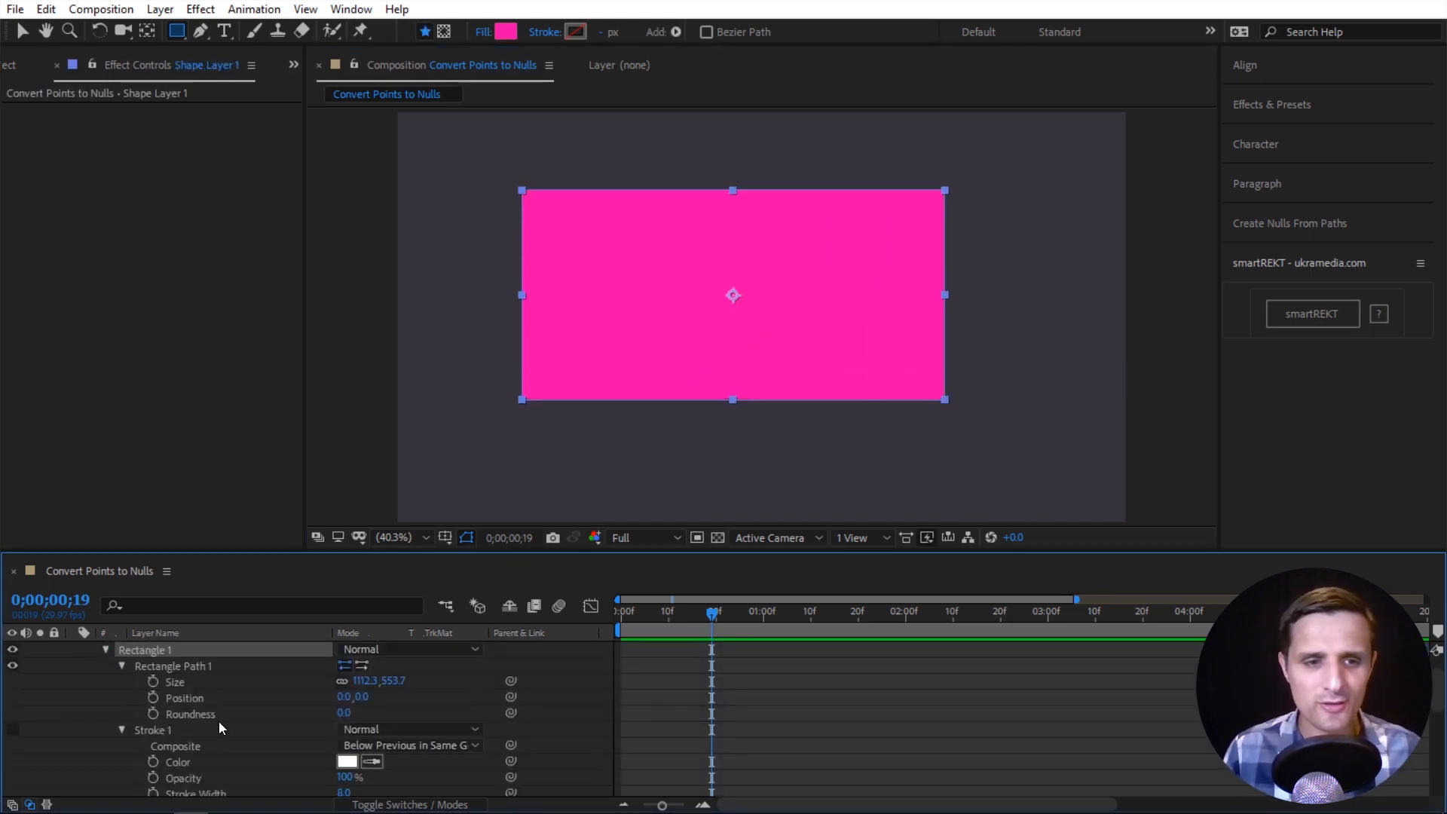
# Resize the rectangle with unconstrained proportions to 1175.3 by 393.7 px, and delete its shape layer.
pyautogui.click(182, 688)
pyautogui.moveTo(366, 681); pyautogui.dragTo(462, 694)
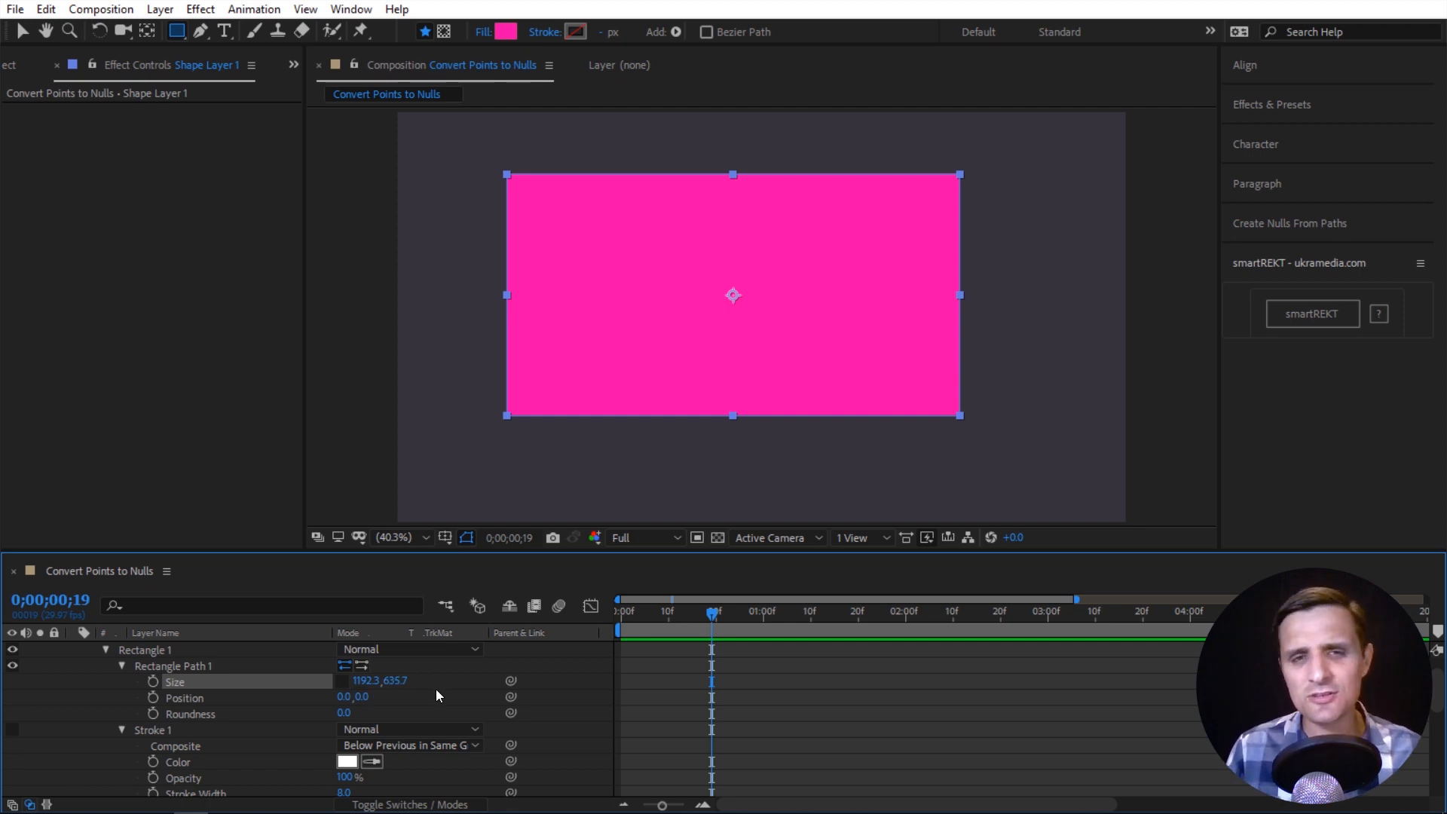
pyautogui.moveTo(397, 680); pyautogui.dragTo(429, 681)
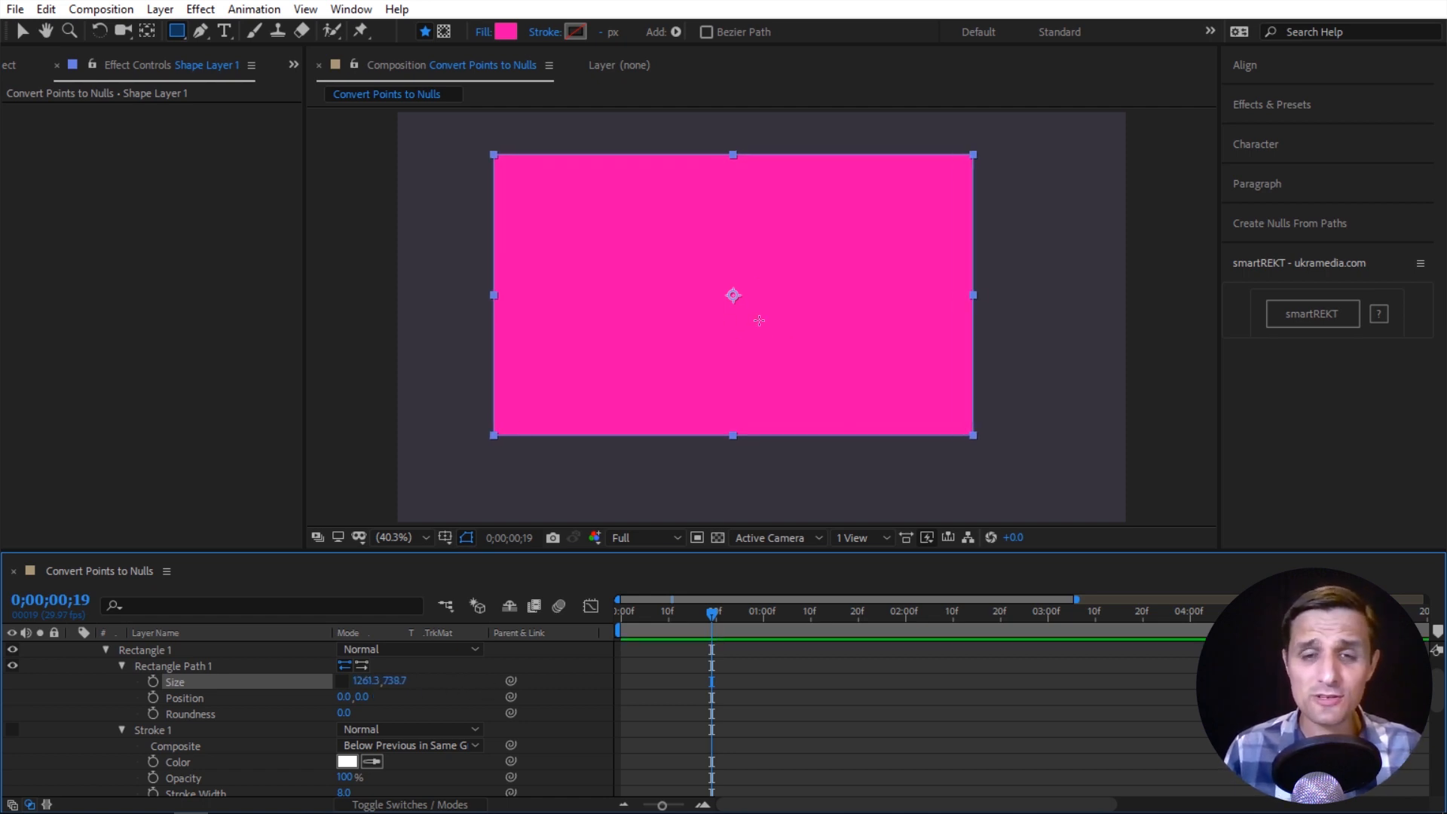
pyautogui.moveTo(370, 681)
pyautogui.mouseDown()
pyautogui.moveTo(328, 682)
pyautogui.moveTo(452, 682)
pyautogui.moveTo(332, 682)
pyautogui.moveTo(388, 682)
pyautogui.mouseUp()
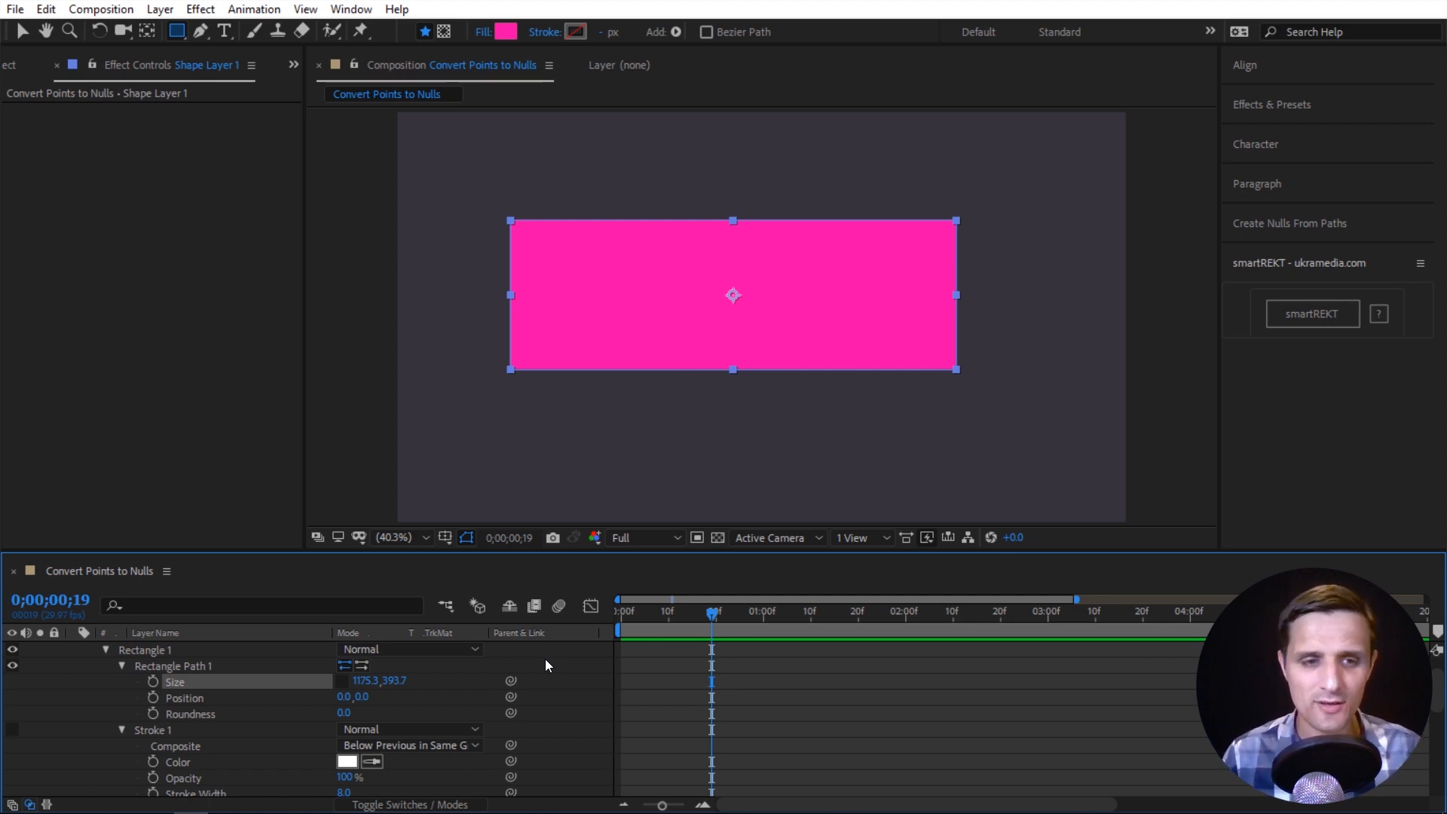
pyautogui.scroll(1, 411, 708)
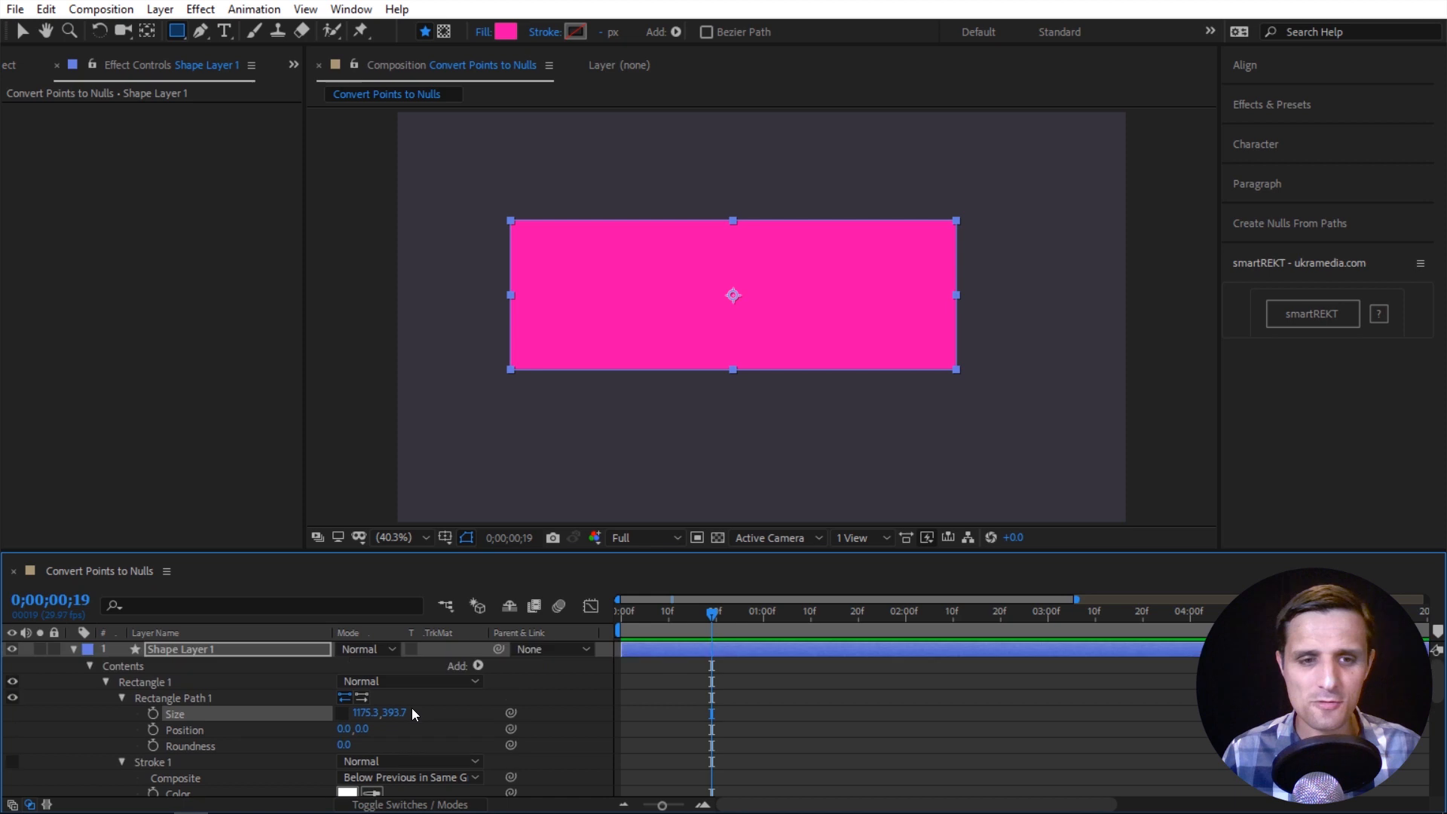
pyautogui.click(292, 653)
pyautogui.press('Delete')
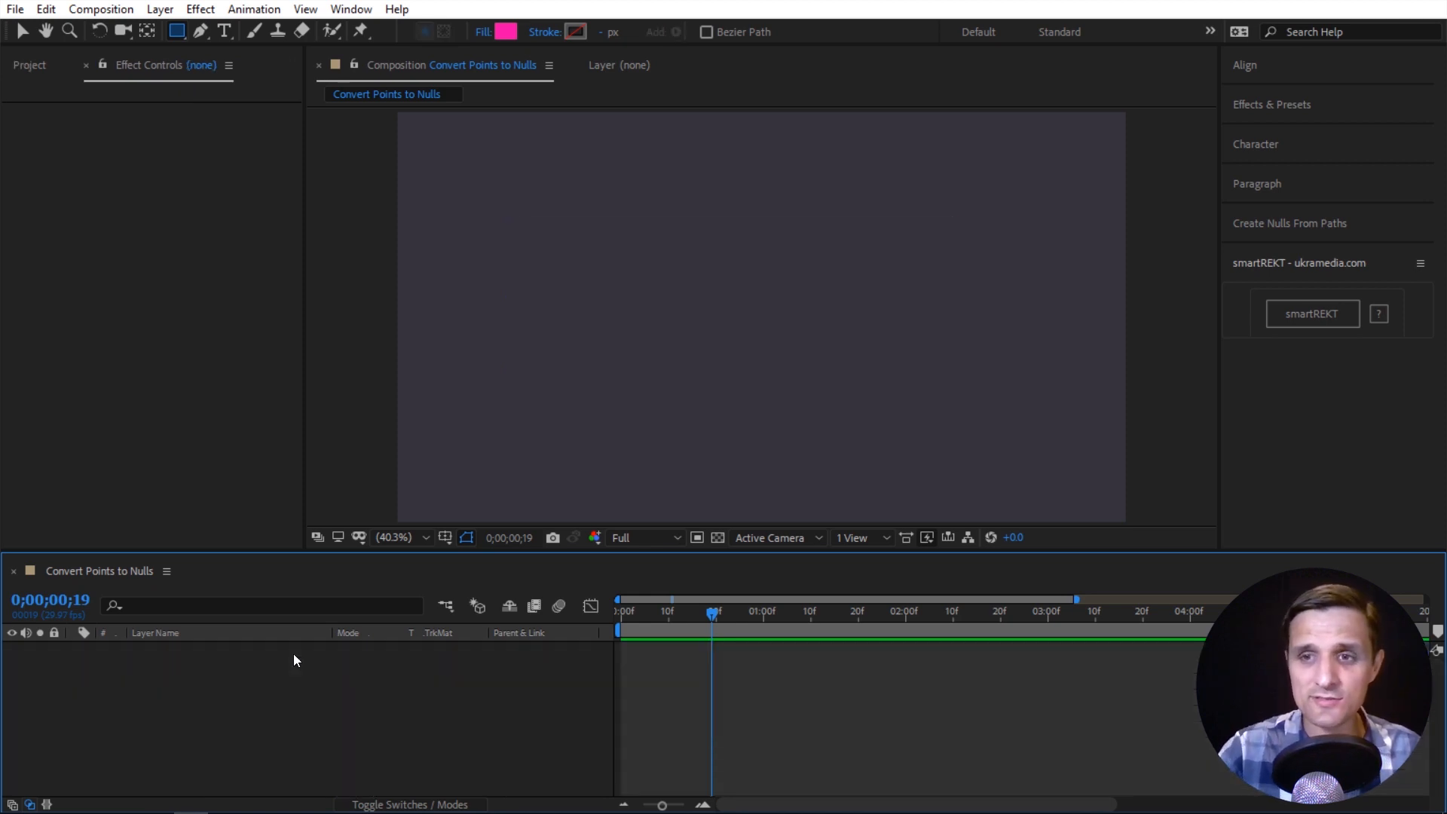
# Create a smartREKT rectangle and set its X size to 440 and Y size to 335.
pyautogui.click(1324, 323)
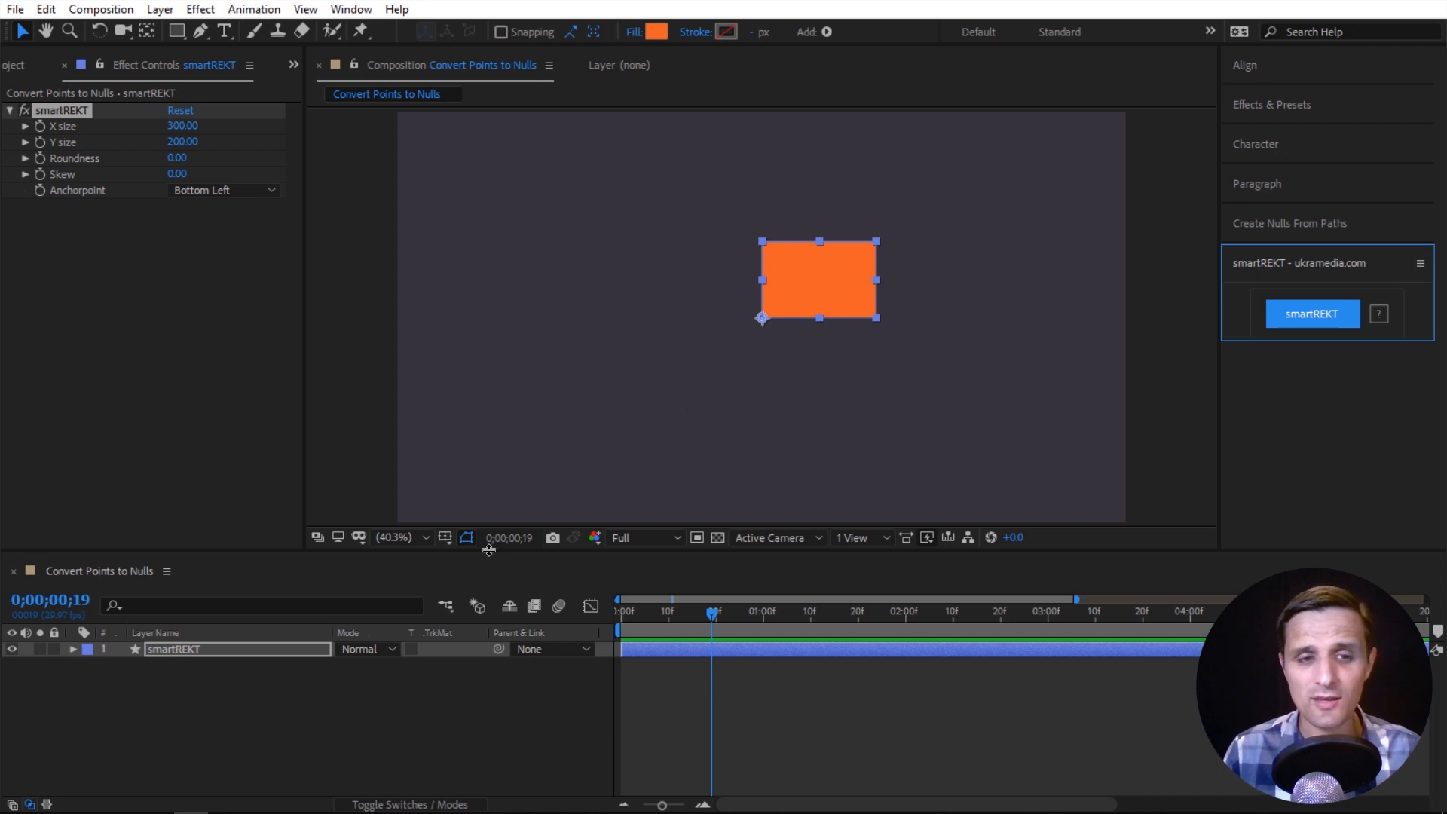
pyautogui.click(214, 651)
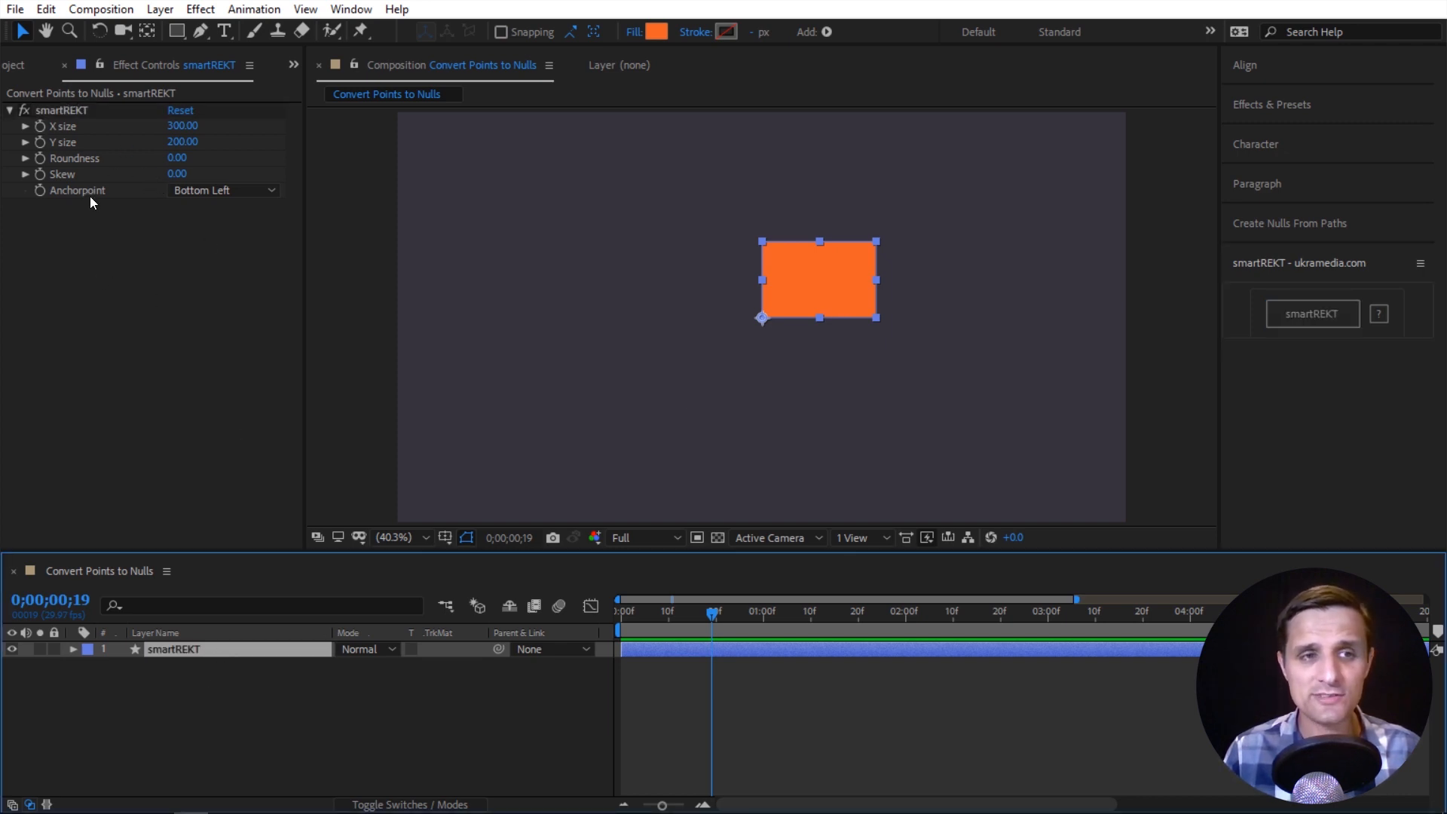
pyautogui.moveTo(179, 129); pyautogui.dragTo(299, 149)
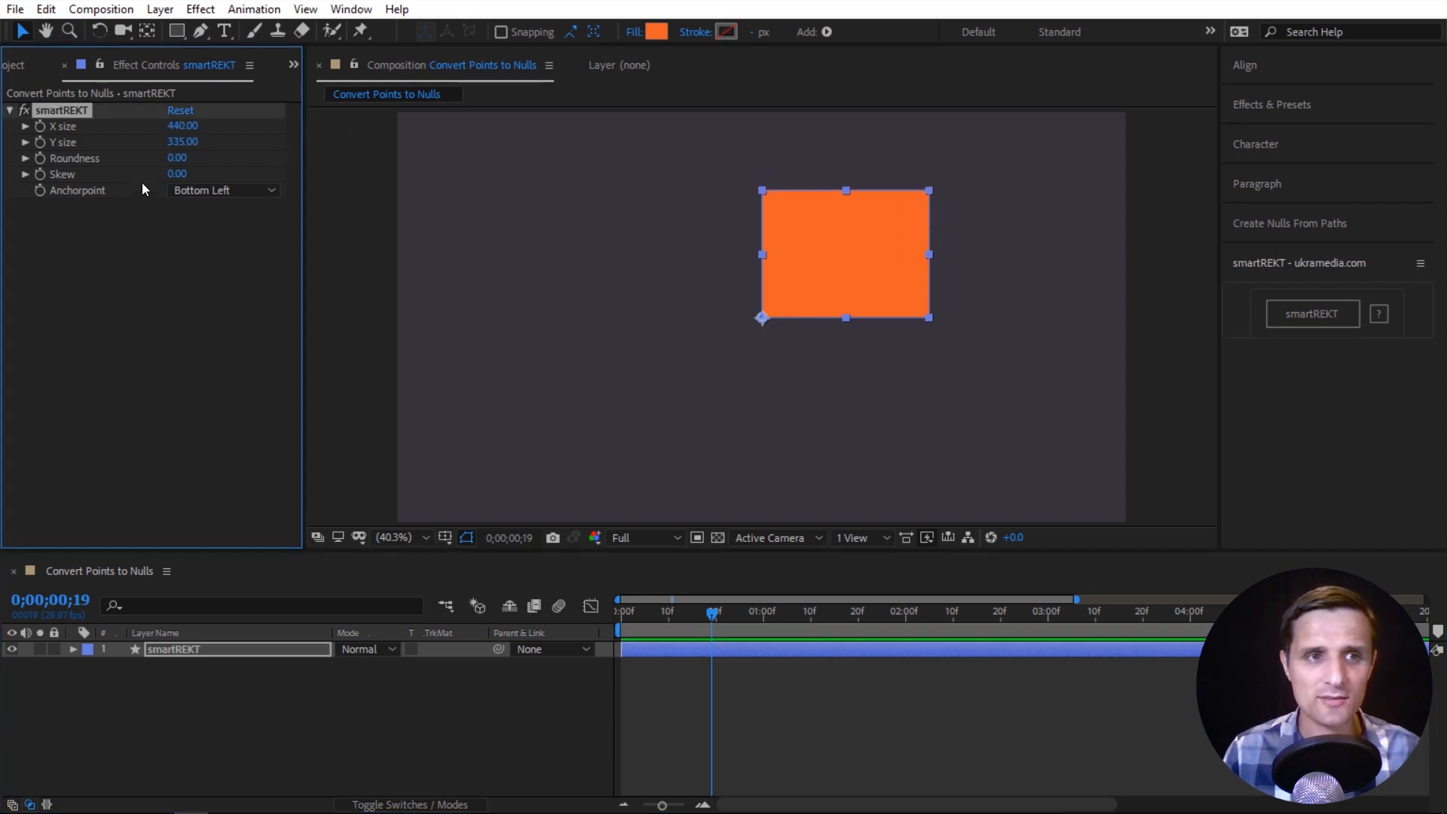
# Try changing the smartREKT rectangle's Roundness and Skew, undoing each change.
pyautogui.moveTo(176, 158); pyautogui.dragTo(287, 166)
pyautogui.hotkey('ctrl', 'z')
pyautogui.moveTo(182, 177); pyautogui.dragTo(27, 186)
pyautogui.hotkey('ctrl', 'z')
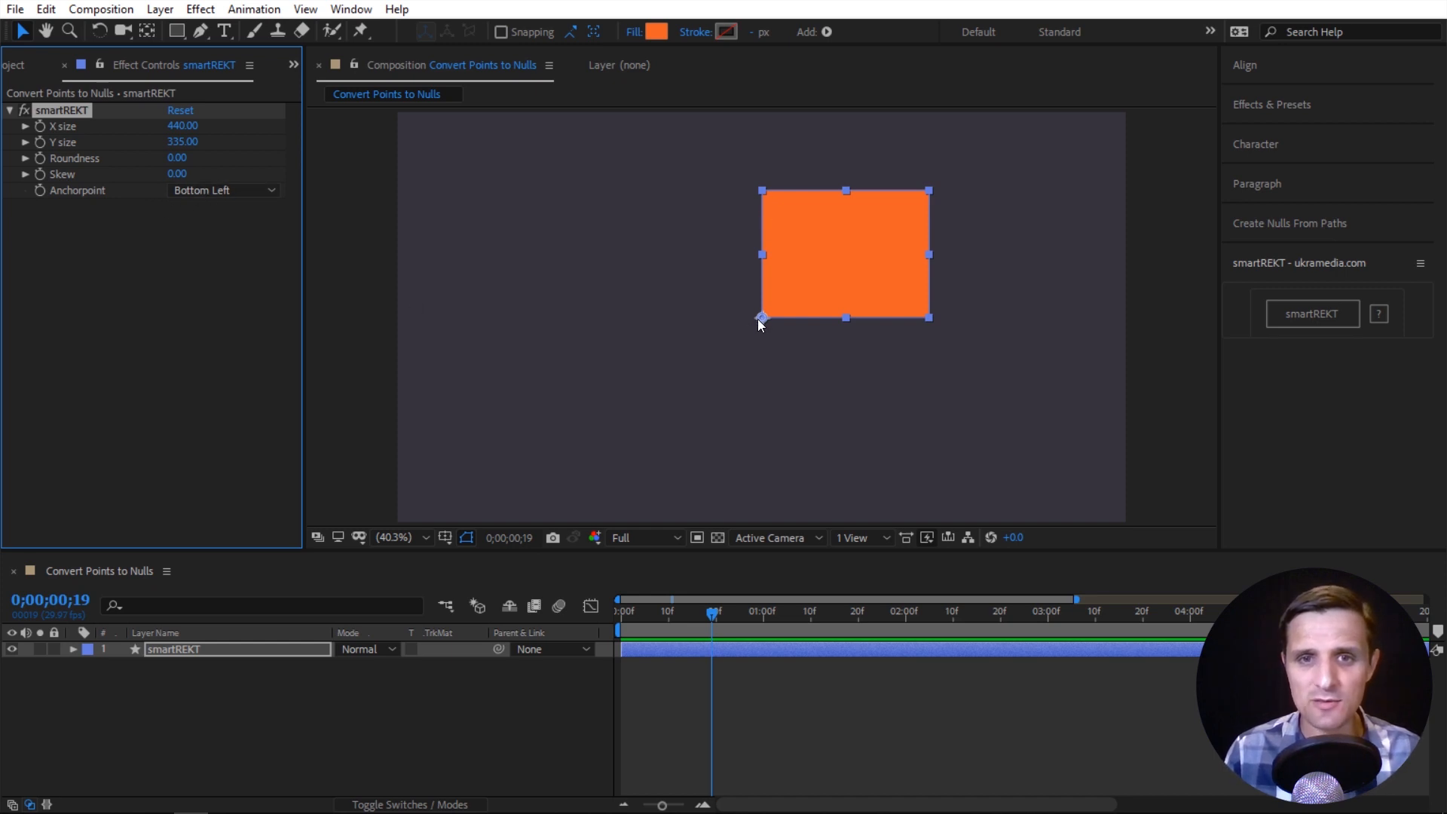
# Set the smartREKT rectangle's X size to 327, and try a different Y size and undo it.
pyautogui.moveTo(183, 126); pyautogui.dragTo(142, 148)
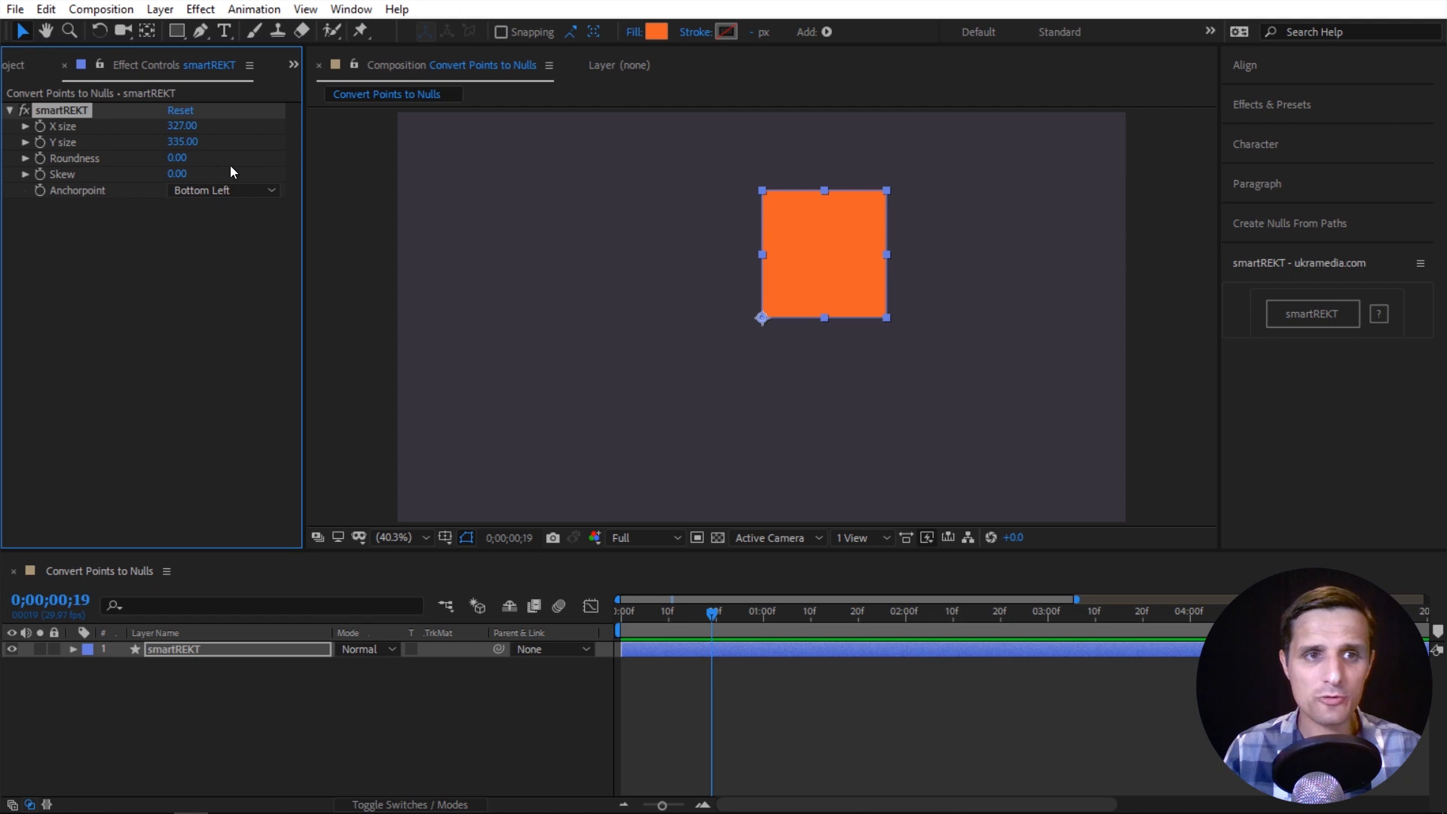
pyautogui.moveTo(183, 142)
pyautogui.mouseDown()
pyautogui.moveTo(156, 153)
pyautogui.moveTo(175, 153)
pyautogui.mouseUp()
pyautogui.hotkey('ctrl', 'z')
# Set the smartREKT rectangle's anchor point to Top Left and its X size to 170.
pyautogui.click(234, 192)
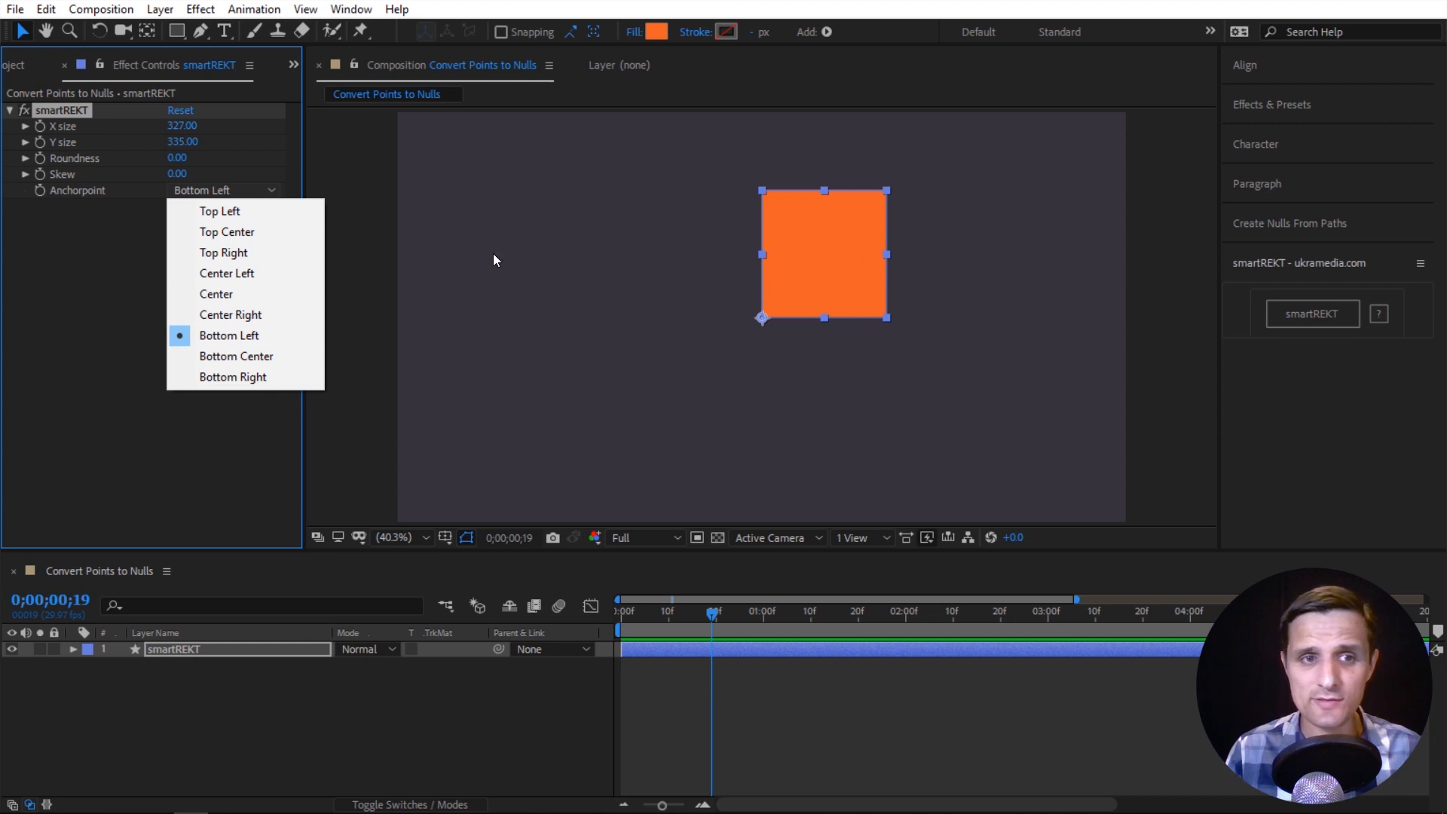
pyautogui.click(250, 211)
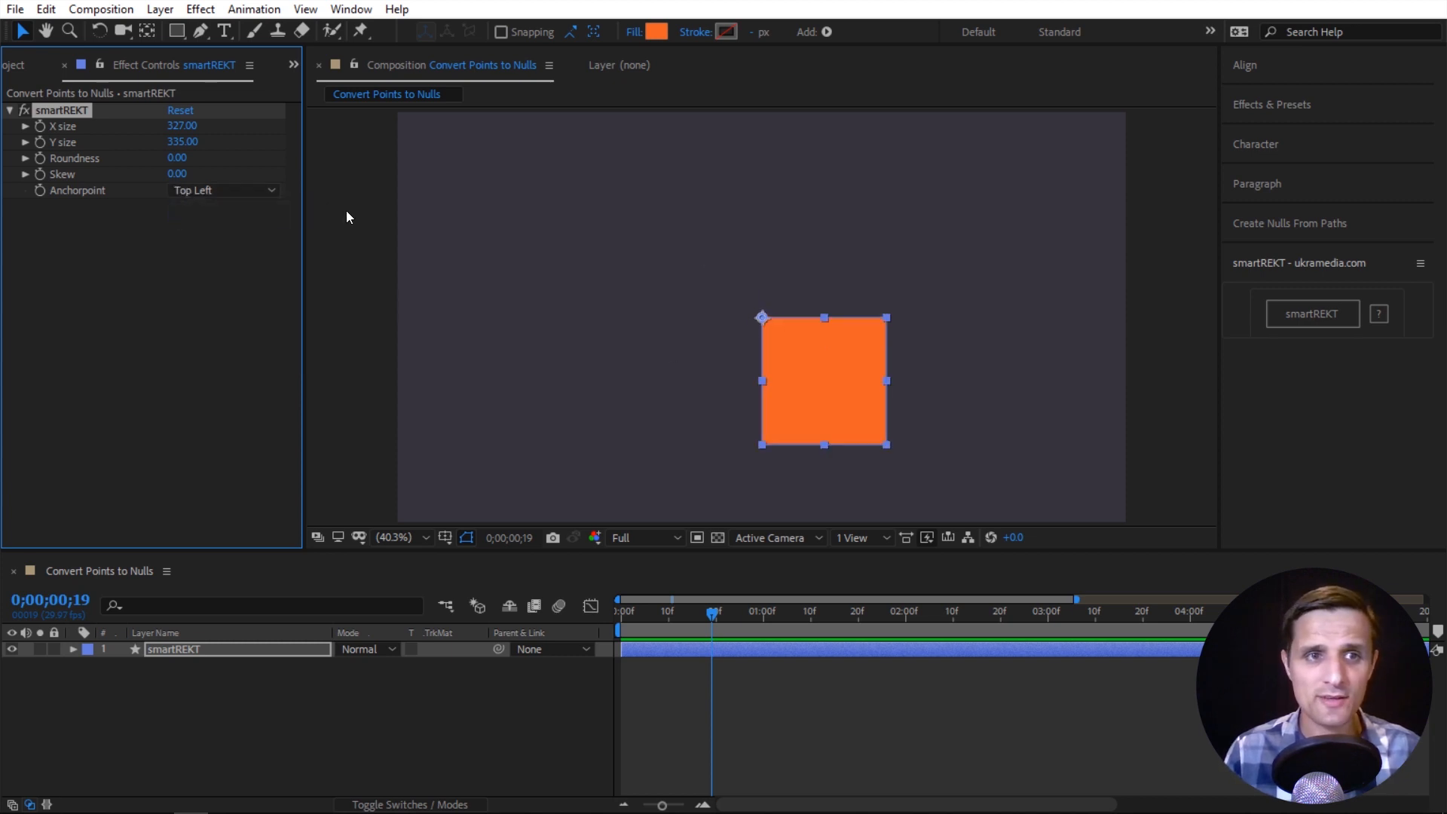
pyautogui.moveTo(181, 126); pyautogui.dragTo(91, 147)
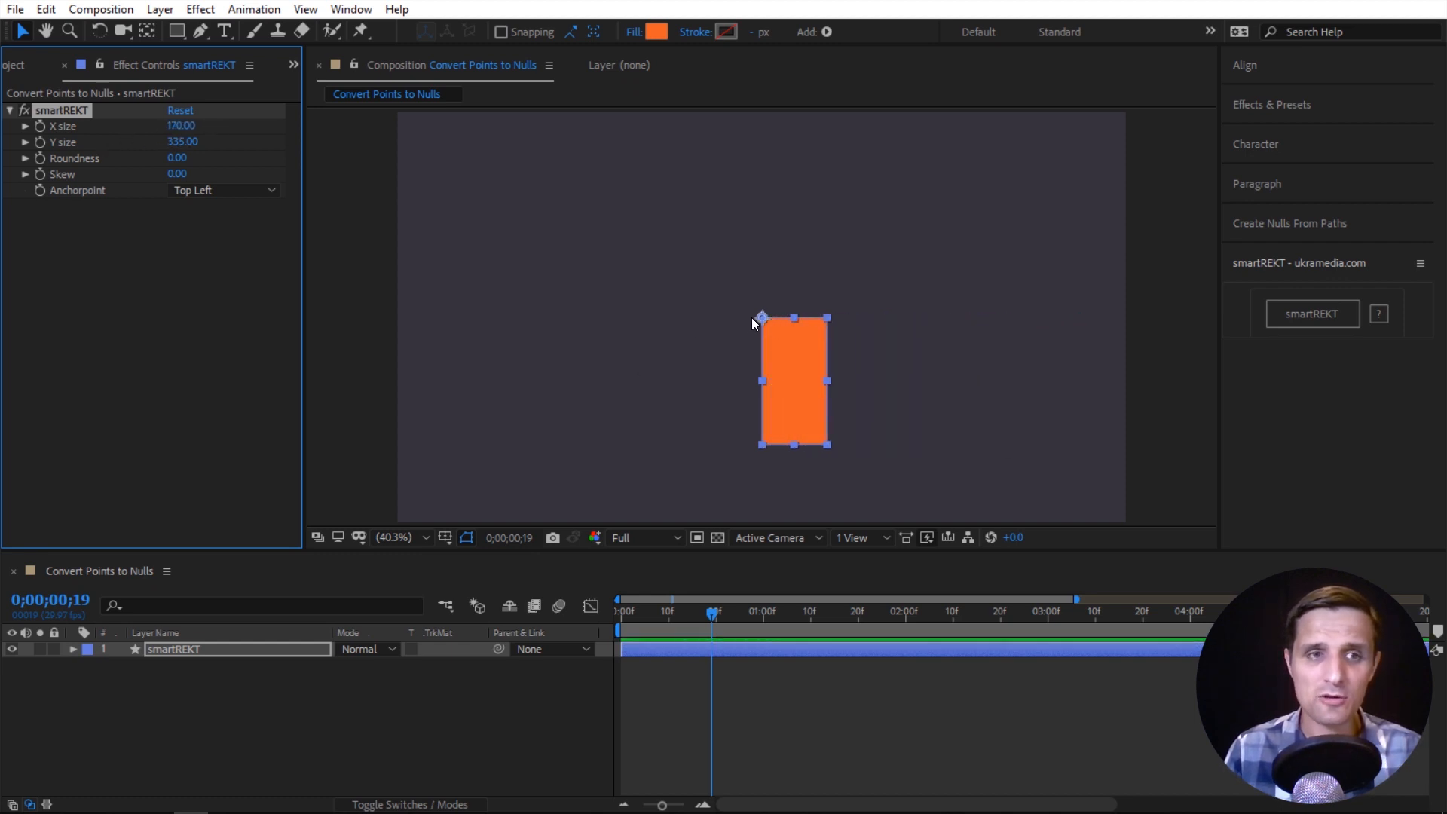
# Try a different Y size and undo it, set the rectangle's anchor point to Center, and resize it to 574 by 485.
pyautogui.moveTo(188, 145); pyautogui.dragTo(175, 148)
pyautogui.hotkey('ctrl', 'z')
pyautogui.click(238, 192)
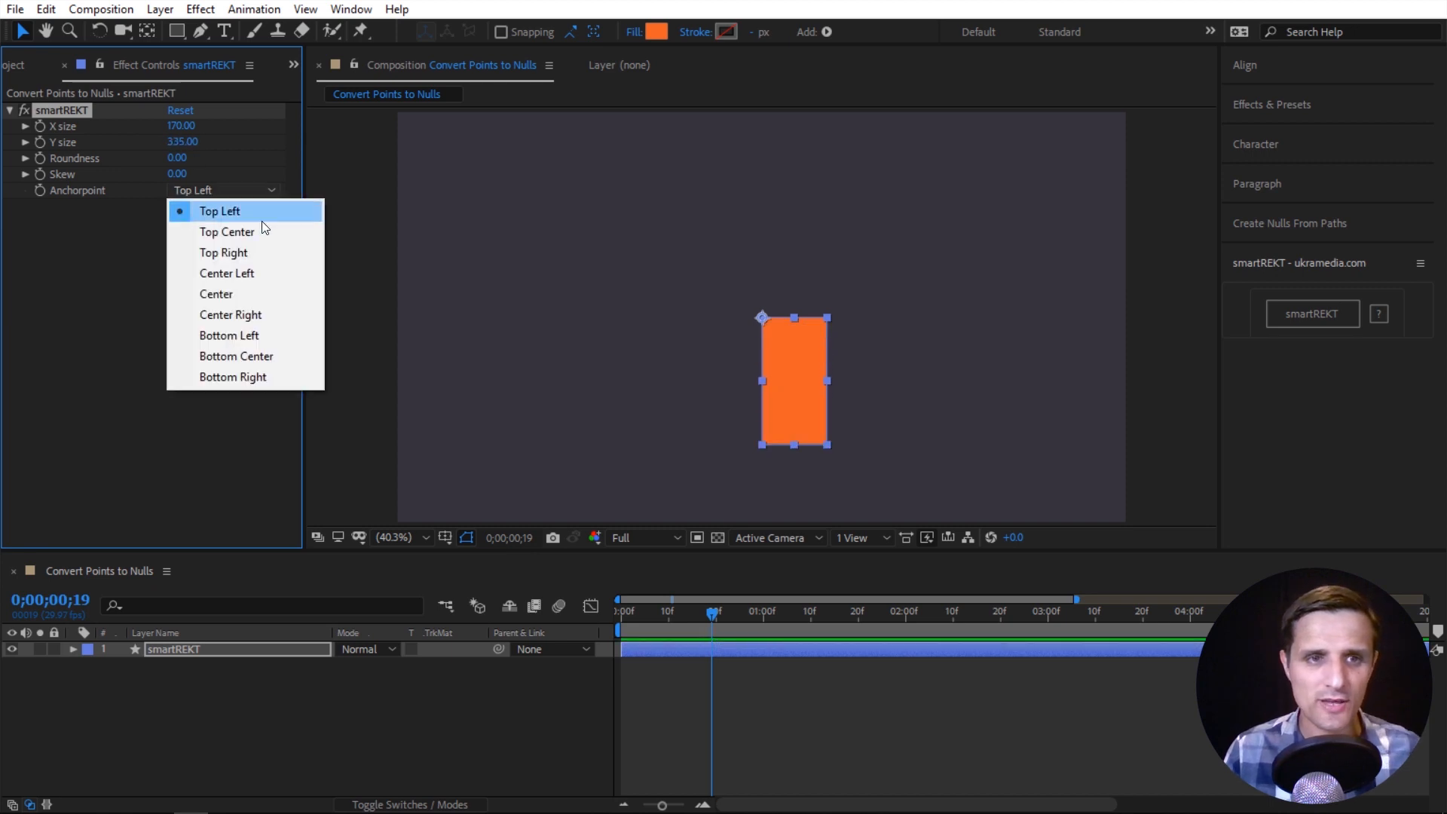
pyautogui.click(272, 291)
pyautogui.moveTo(185, 128); pyautogui.dragTo(225, 160)
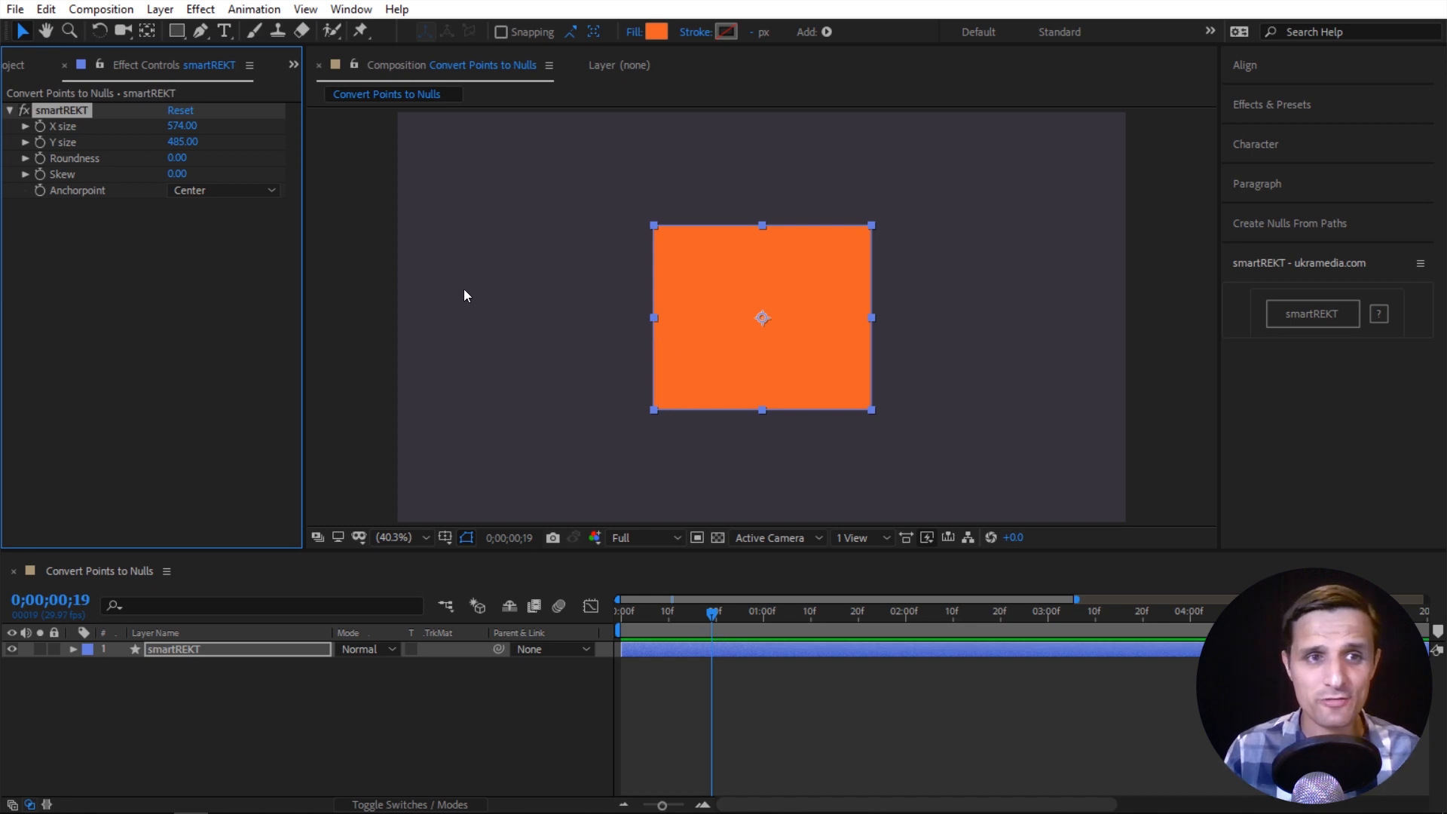
# Set the smartREKT rectangle's anchor point to Bottom Center and its X size to 473, and undo a trial Y size change.
pyautogui.click(238, 191)
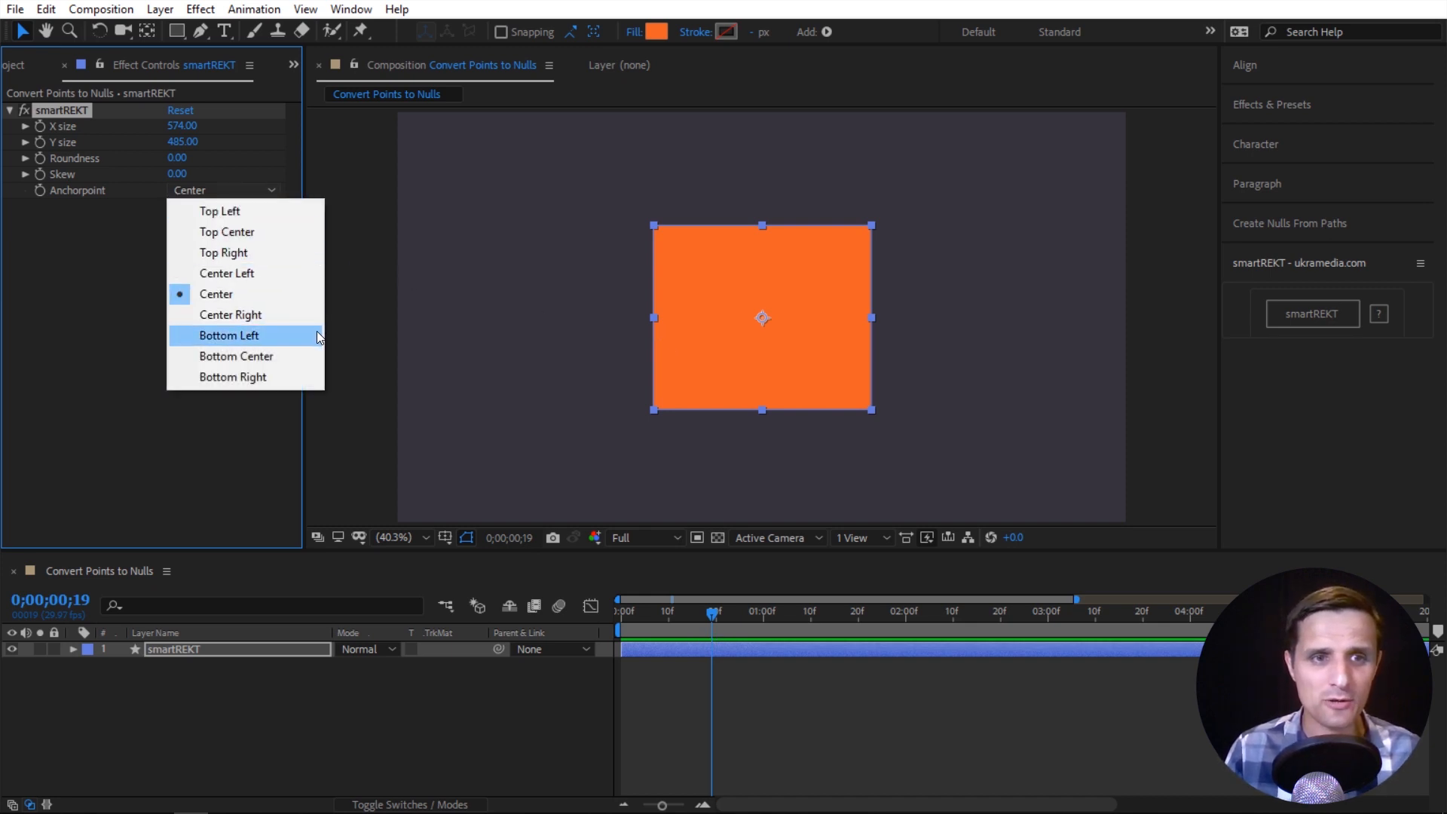
pyautogui.click(296, 355)
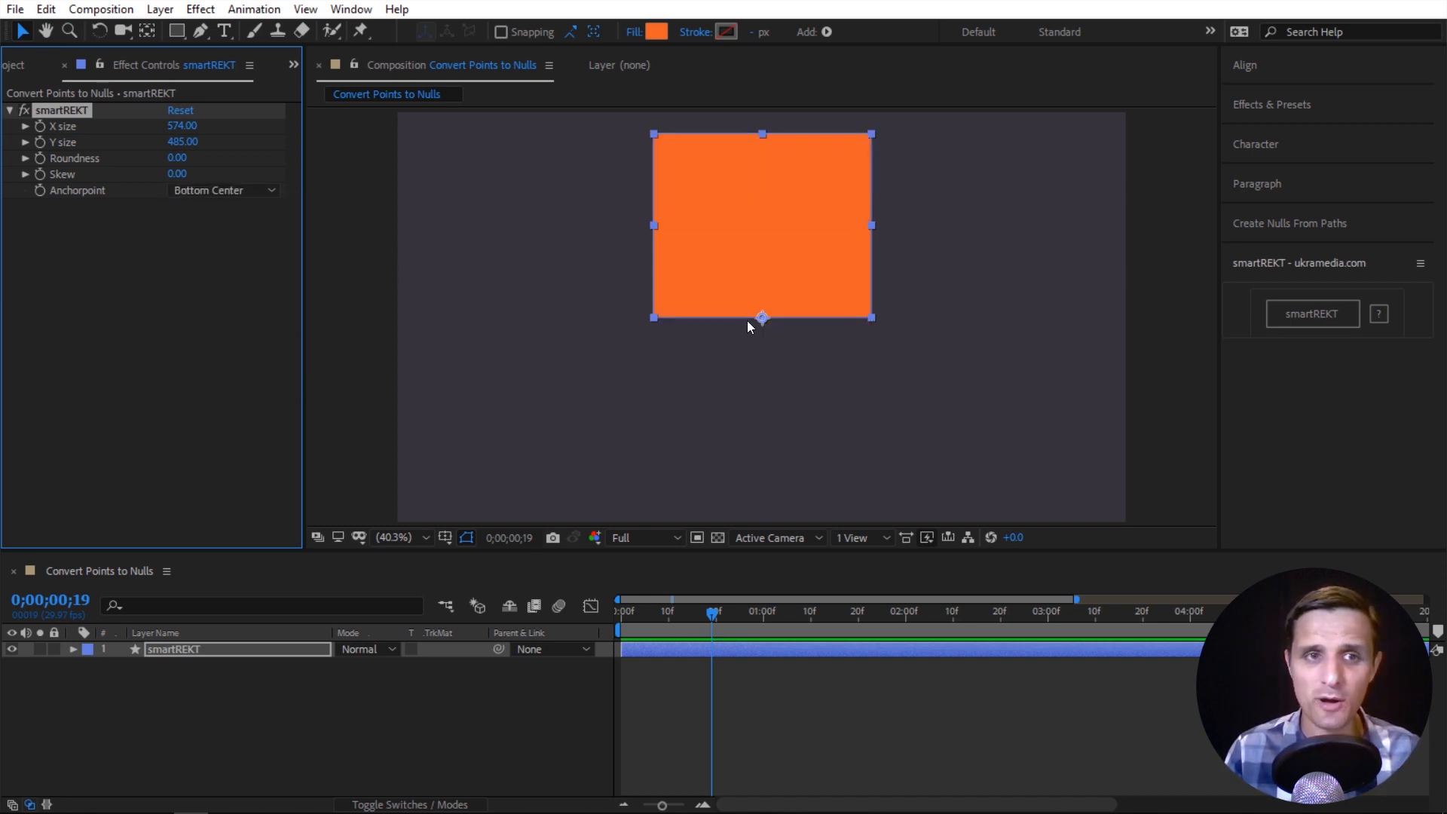
pyautogui.moveTo(185, 126)
pyautogui.mouseDown()
pyautogui.moveTo(241, 133)
pyautogui.moveTo(132, 129)
pyautogui.moveTo(172, 150)
pyautogui.mouseUp()
pyautogui.hotkey('ctrl', 'z')
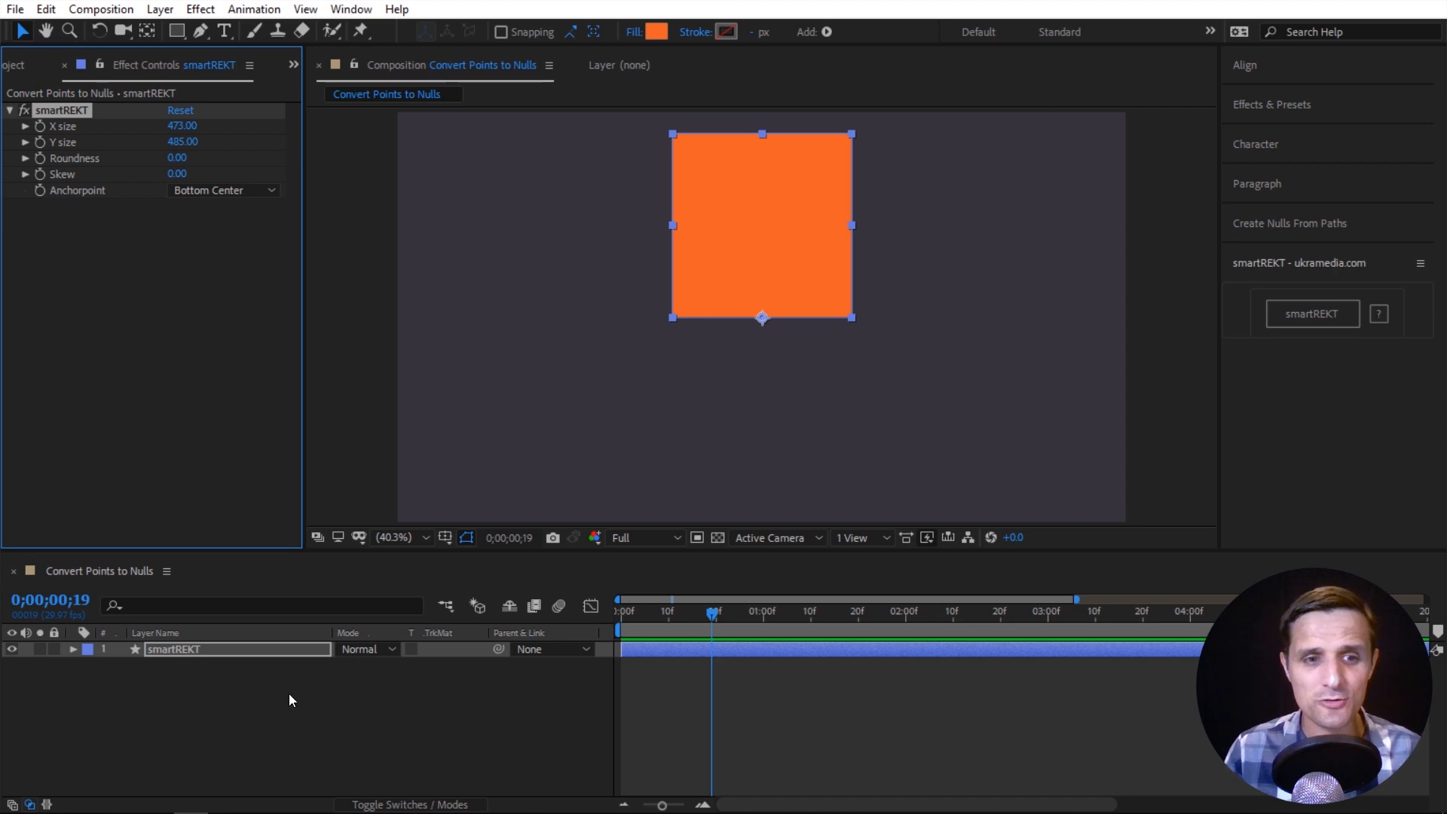
# Delete the smartREKT layer and create a text layer reading UKRAMEDIA.COM in the composition.
pyautogui.click(288, 649)
pyautogui.press('Delete')
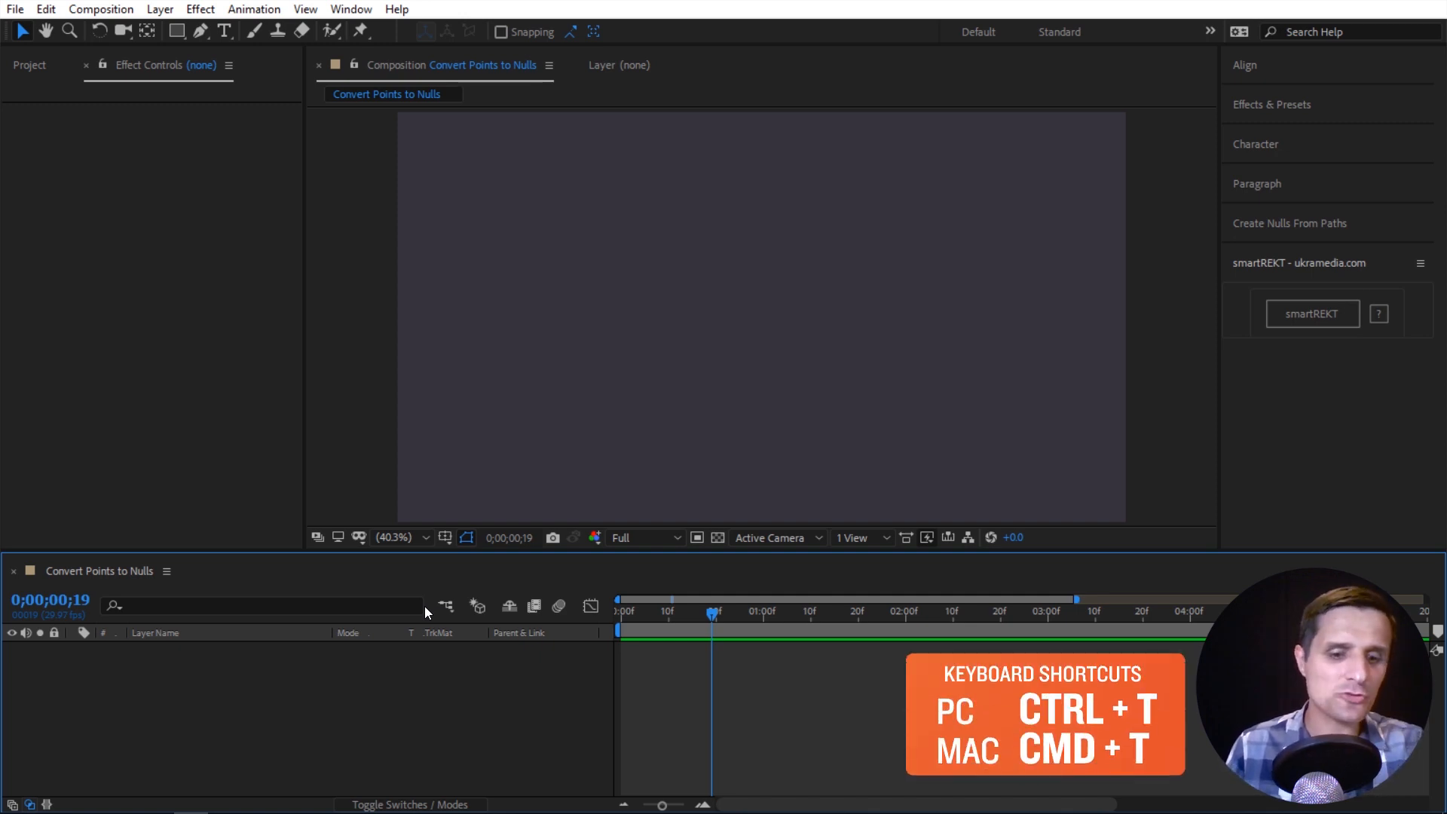
pyautogui.hotkey('ctrl', 't')
pyautogui.click(659, 314)
pyautogui.write('UKRAMEDIA.COM')
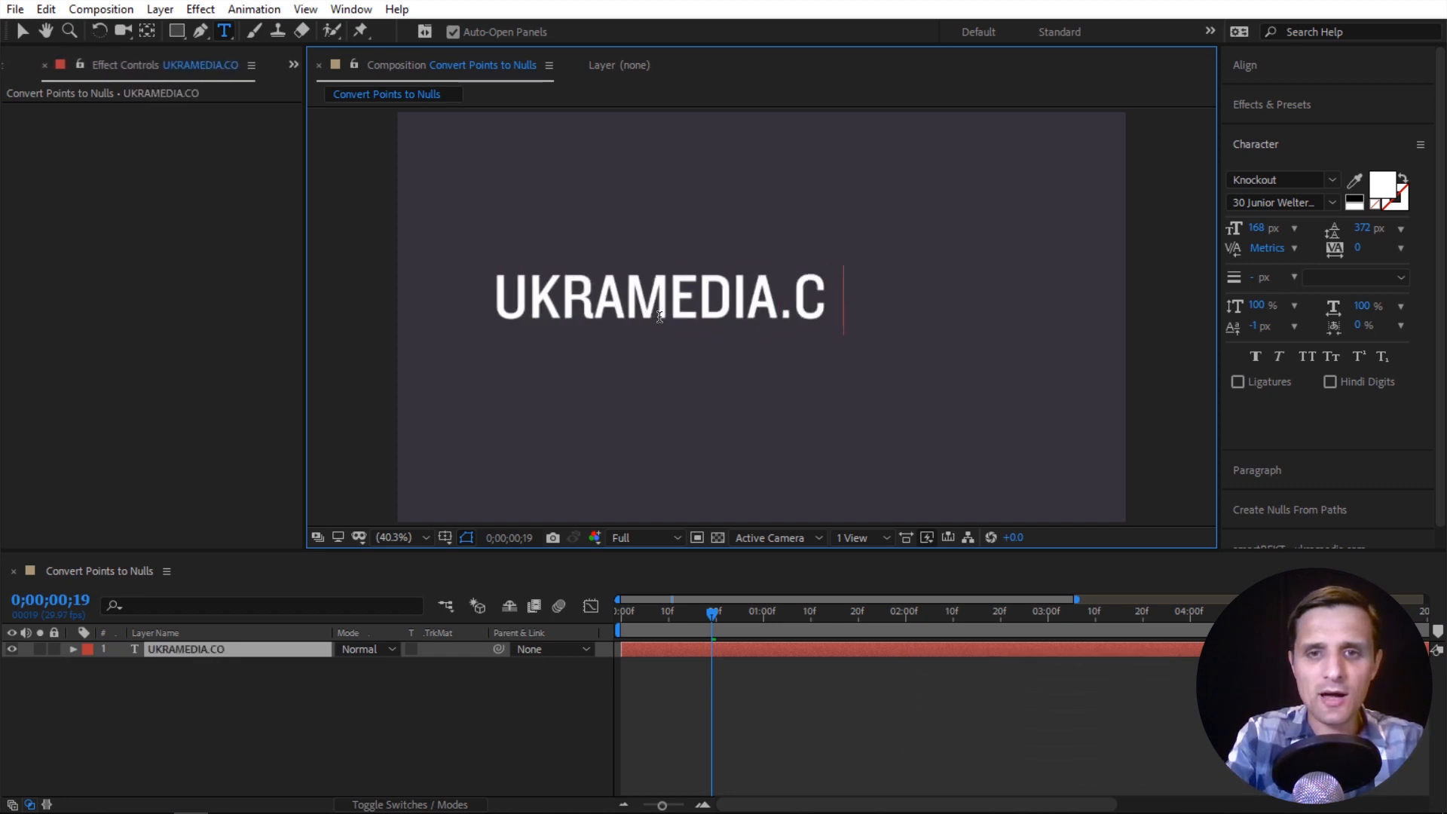
pyautogui.press('Escape')
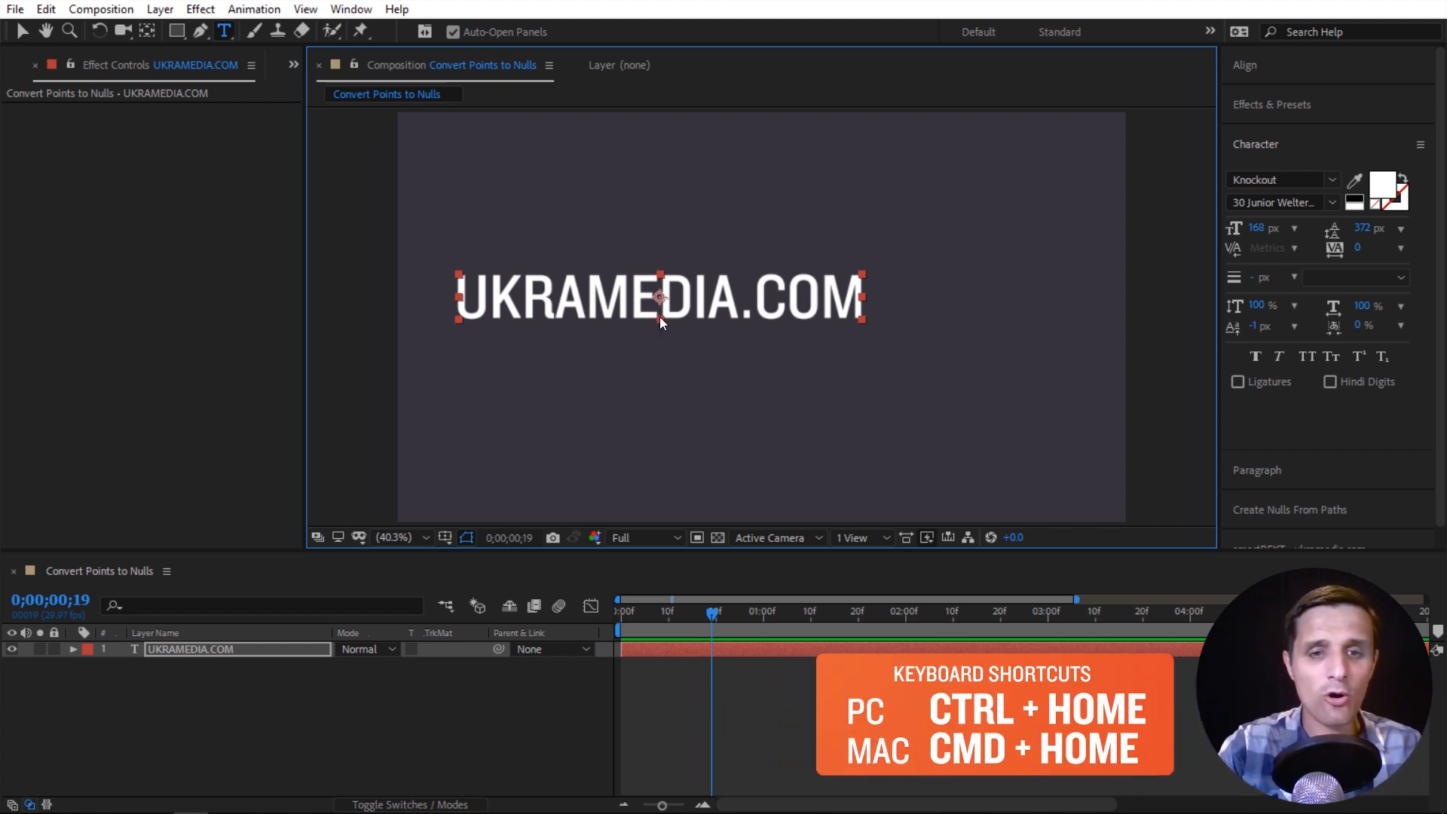
# Center the UKRAMEDIA.COM text in the composition, and move it to the upper-left part of the frame.
pyautogui.hotkey('ctrl', 'Home')
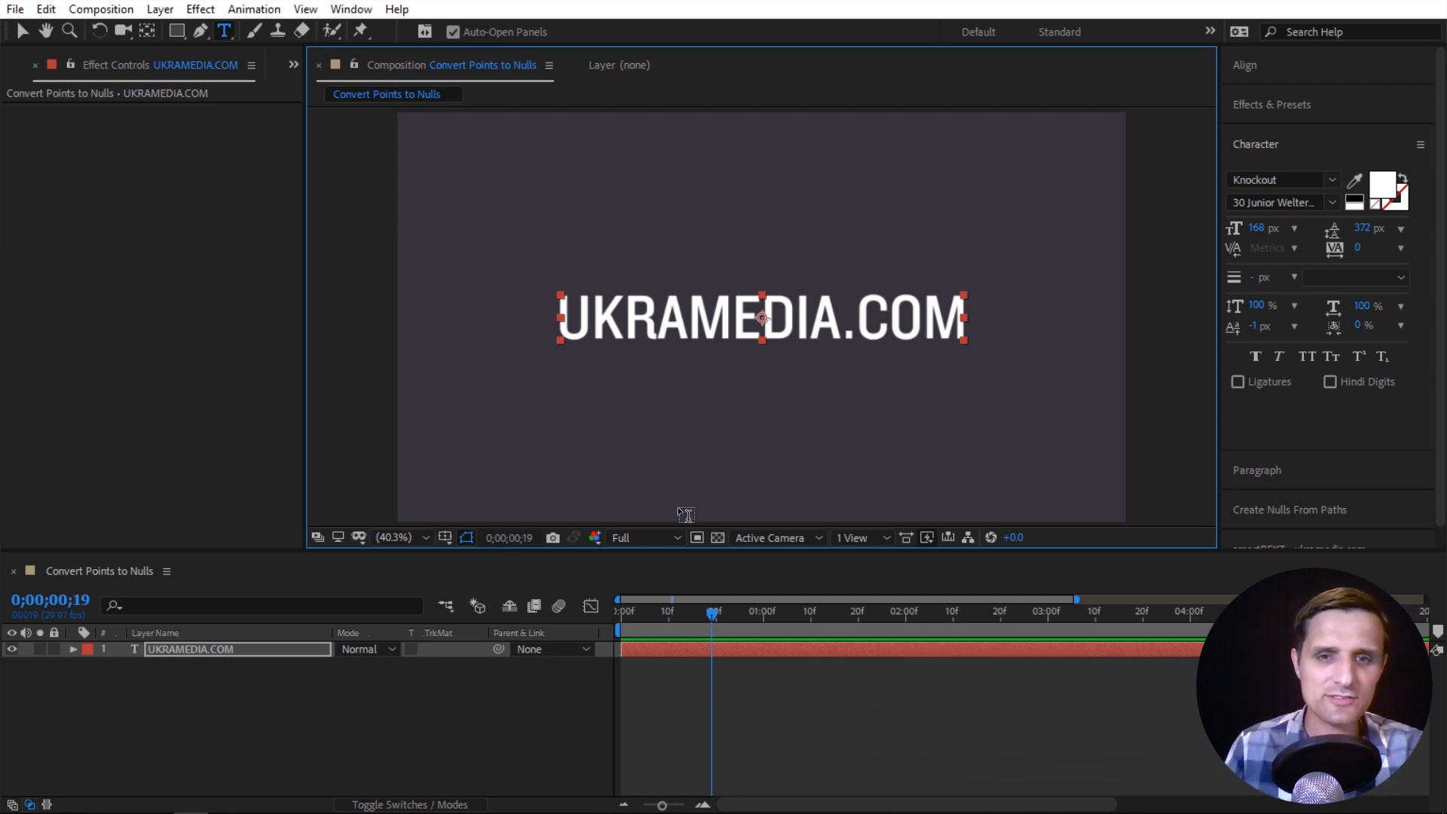
pyautogui.press('v')
pyautogui.moveTo(723, 320); pyautogui.dragTo(647, 195)
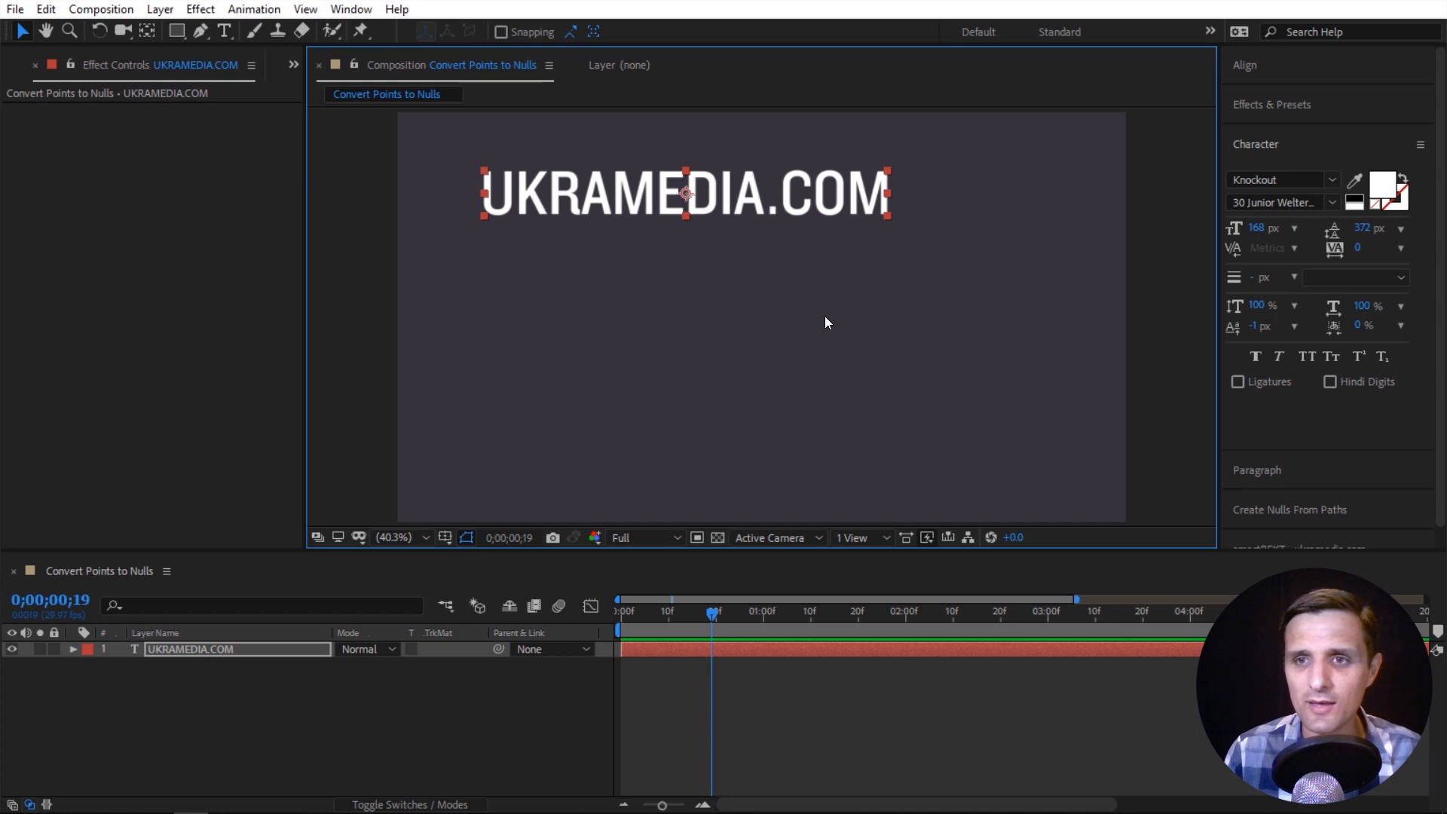
# Create a smartREKT background for the UKRAMEDIA.COM text and set its X size to 1114.76 and Y size to 157.26.
pyautogui.click(1319, 144)
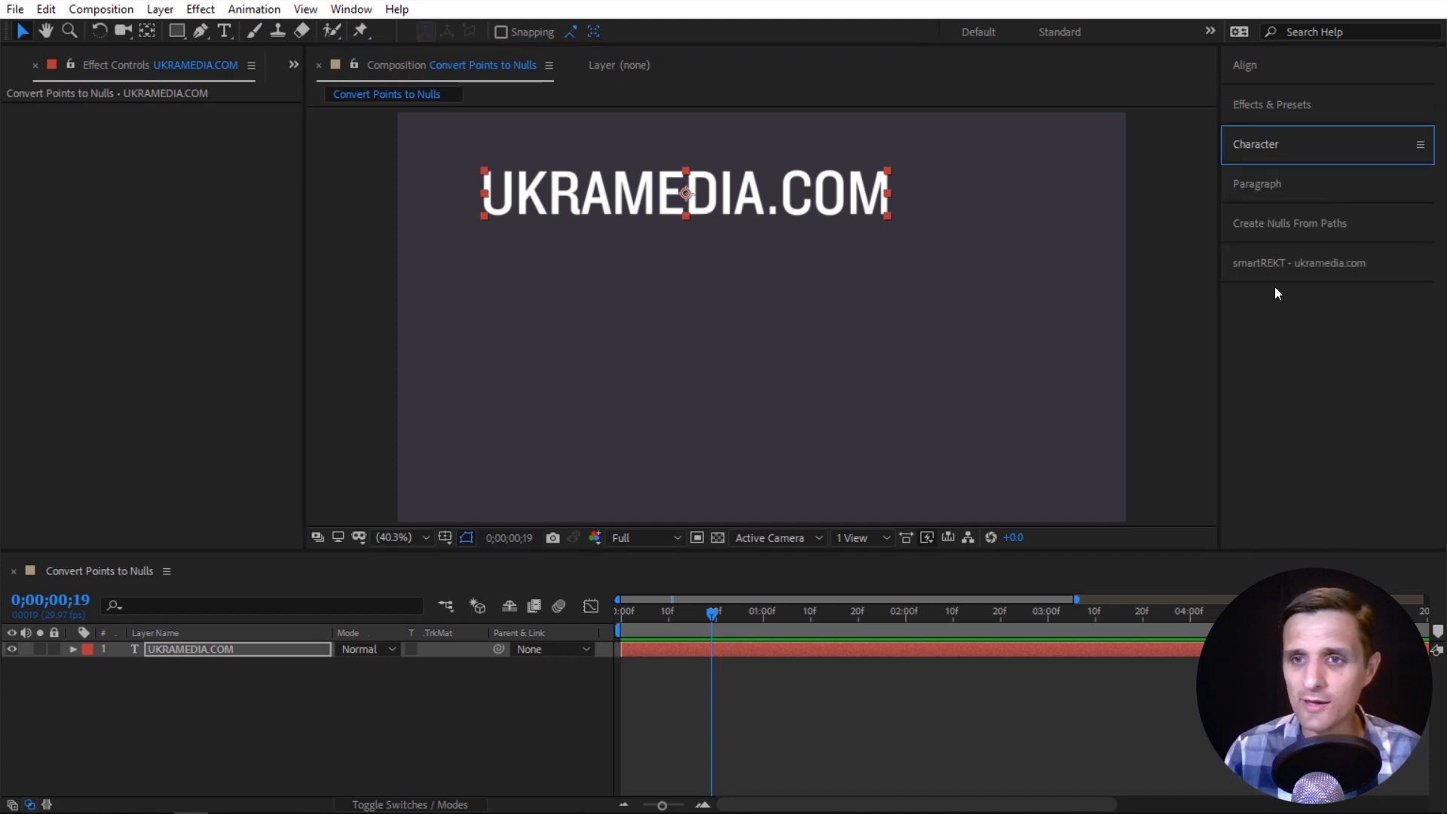
pyautogui.click(1255, 264)
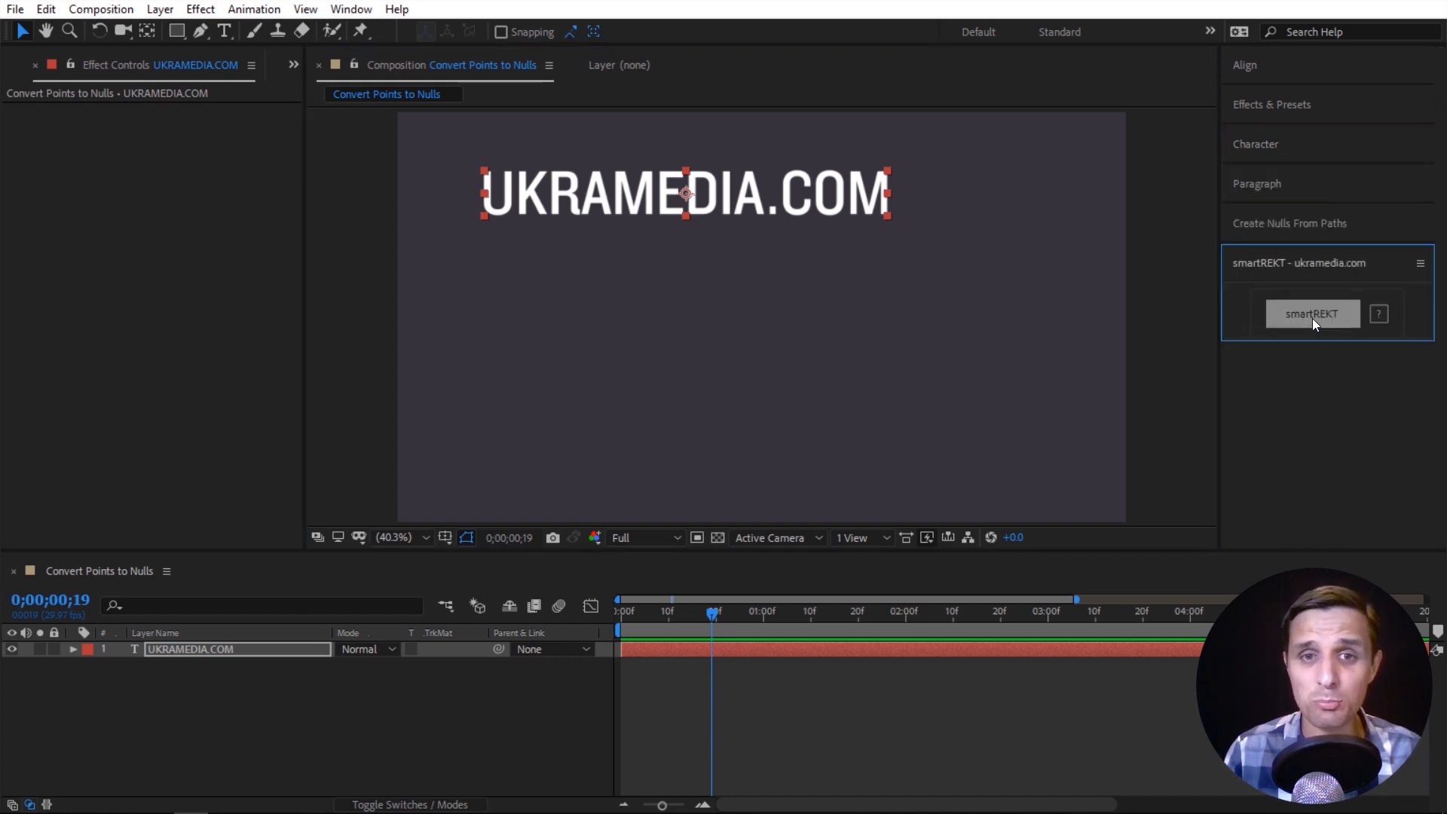
pyautogui.click(1313, 315)
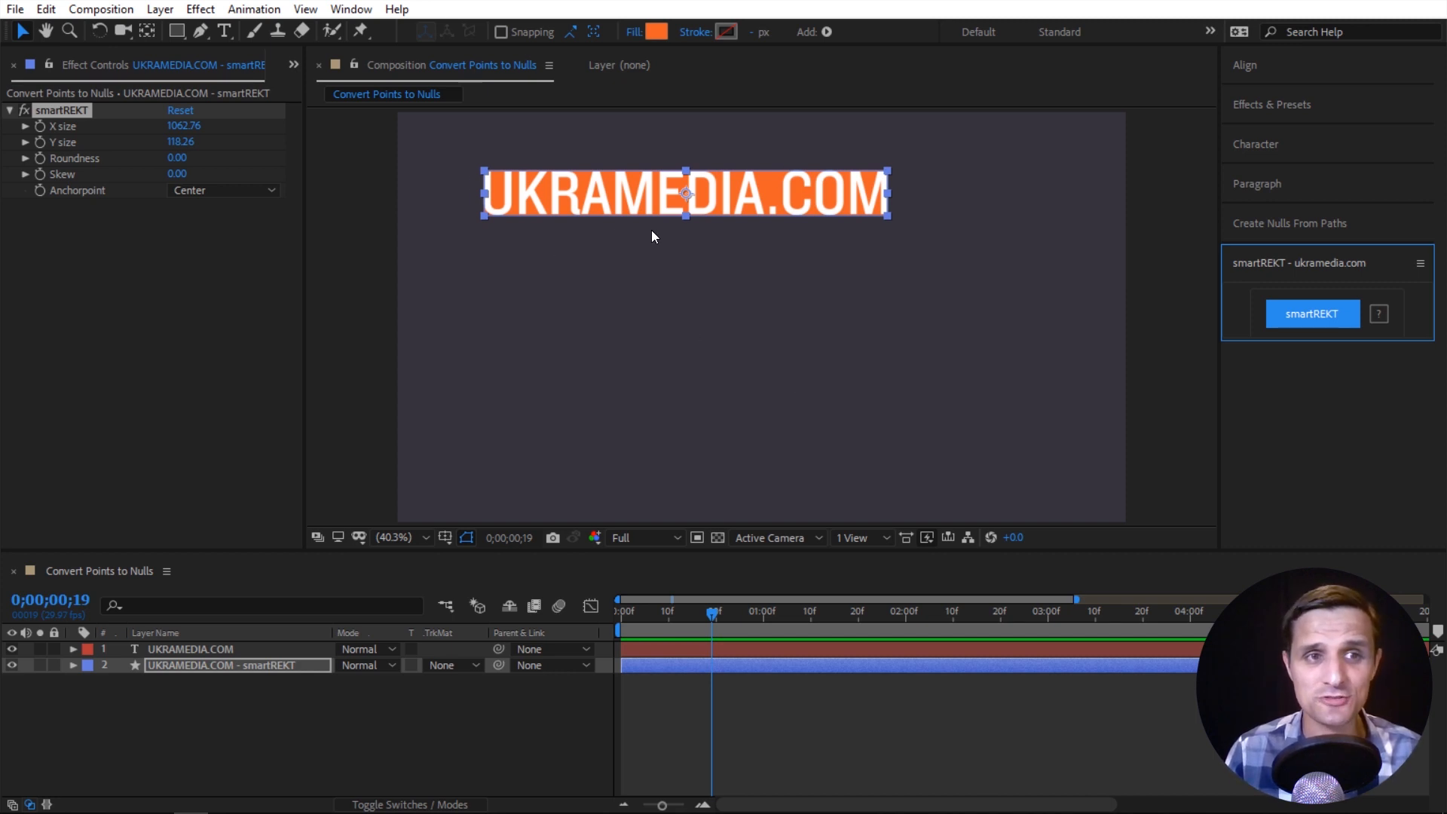
pyautogui.moveTo(180, 126); pyautogui.dragTo(217, 141)
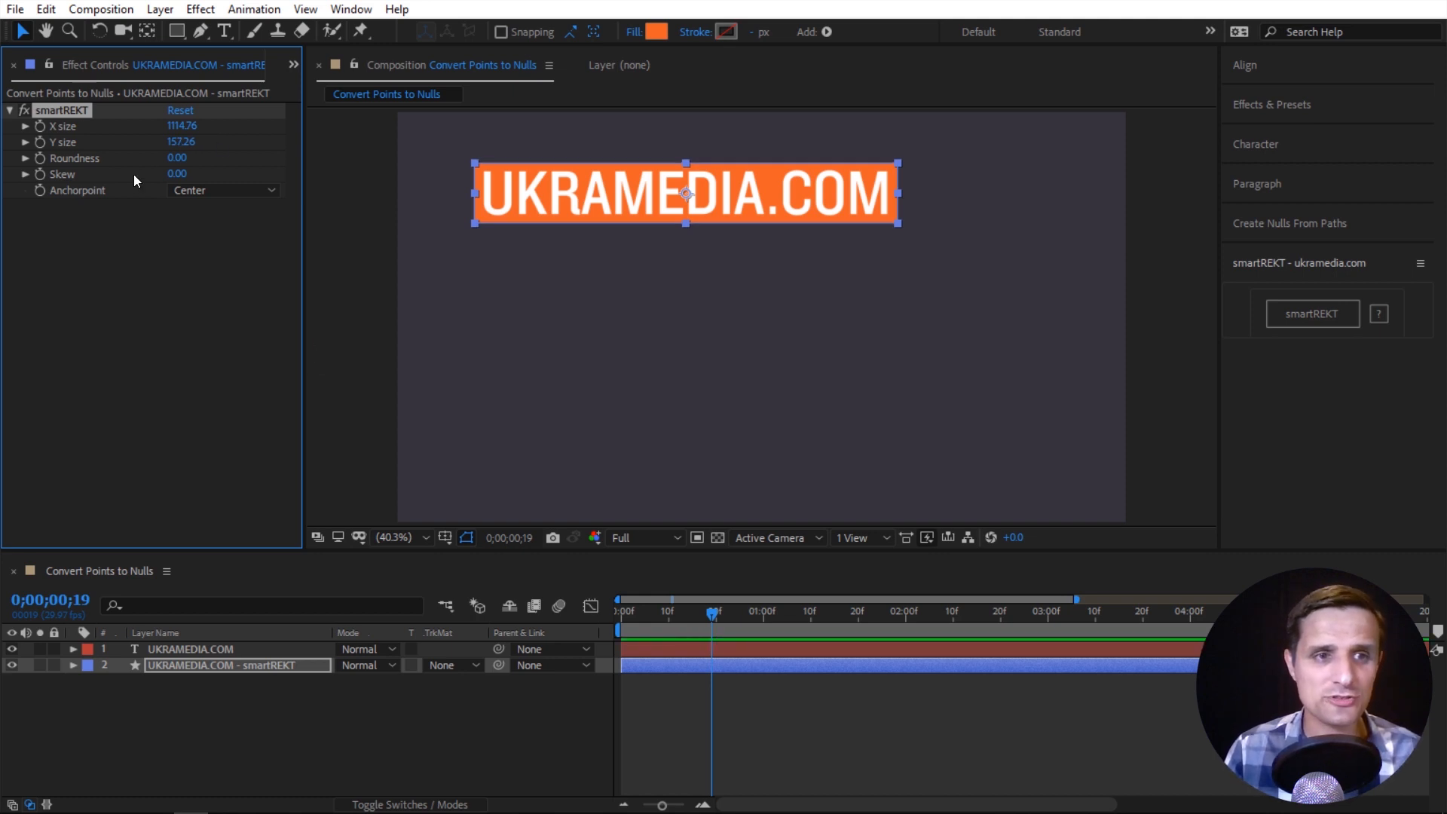
# Find UKRAMEDIA.jpg in the project's ASSETS > RASTERS folder and place it in the composition below the text.
pyautogui.scroll(1, 152, 67)
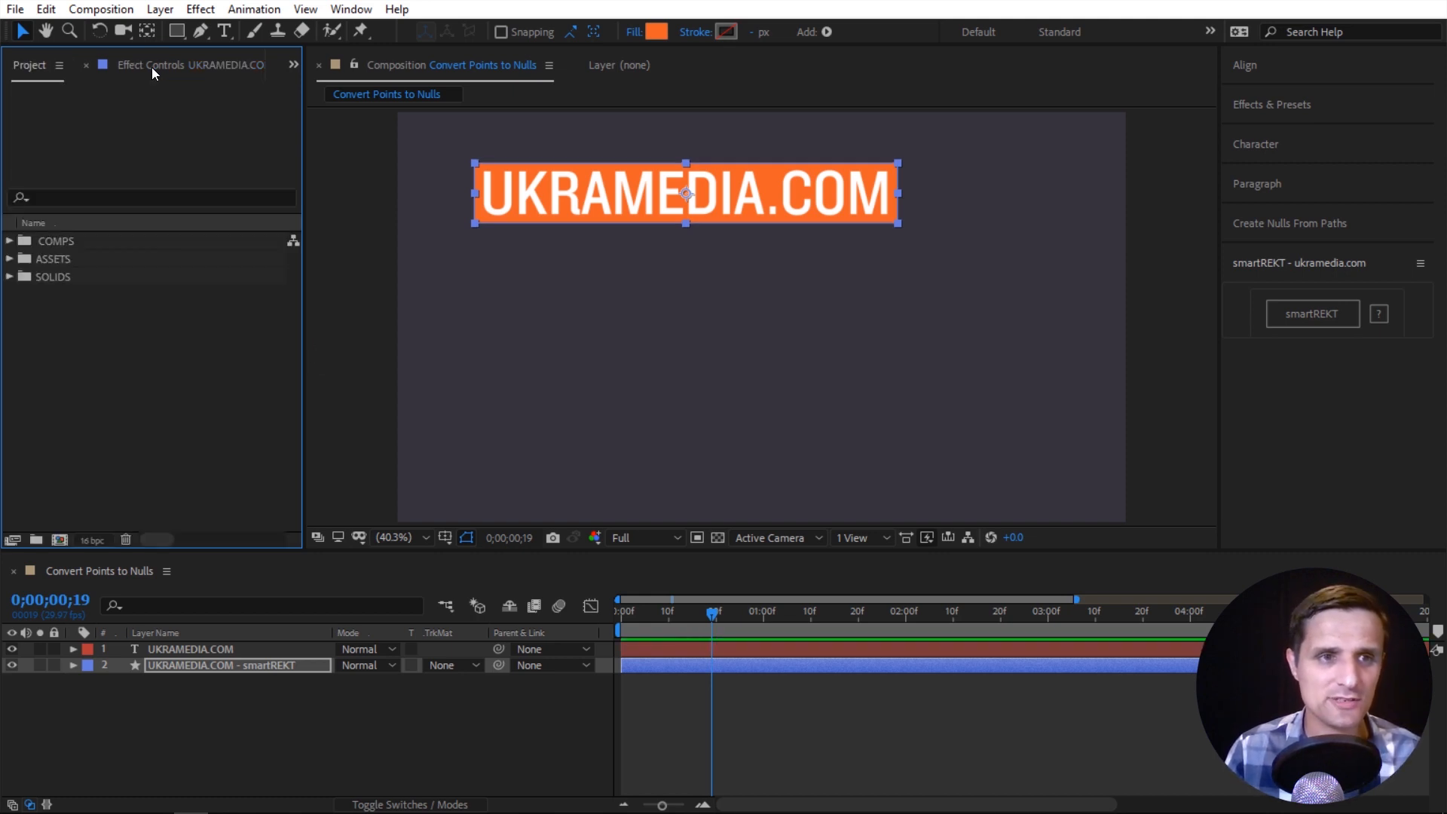
pyautogui.doubleClick(47, 258)
pyautogui.click(28, 277)
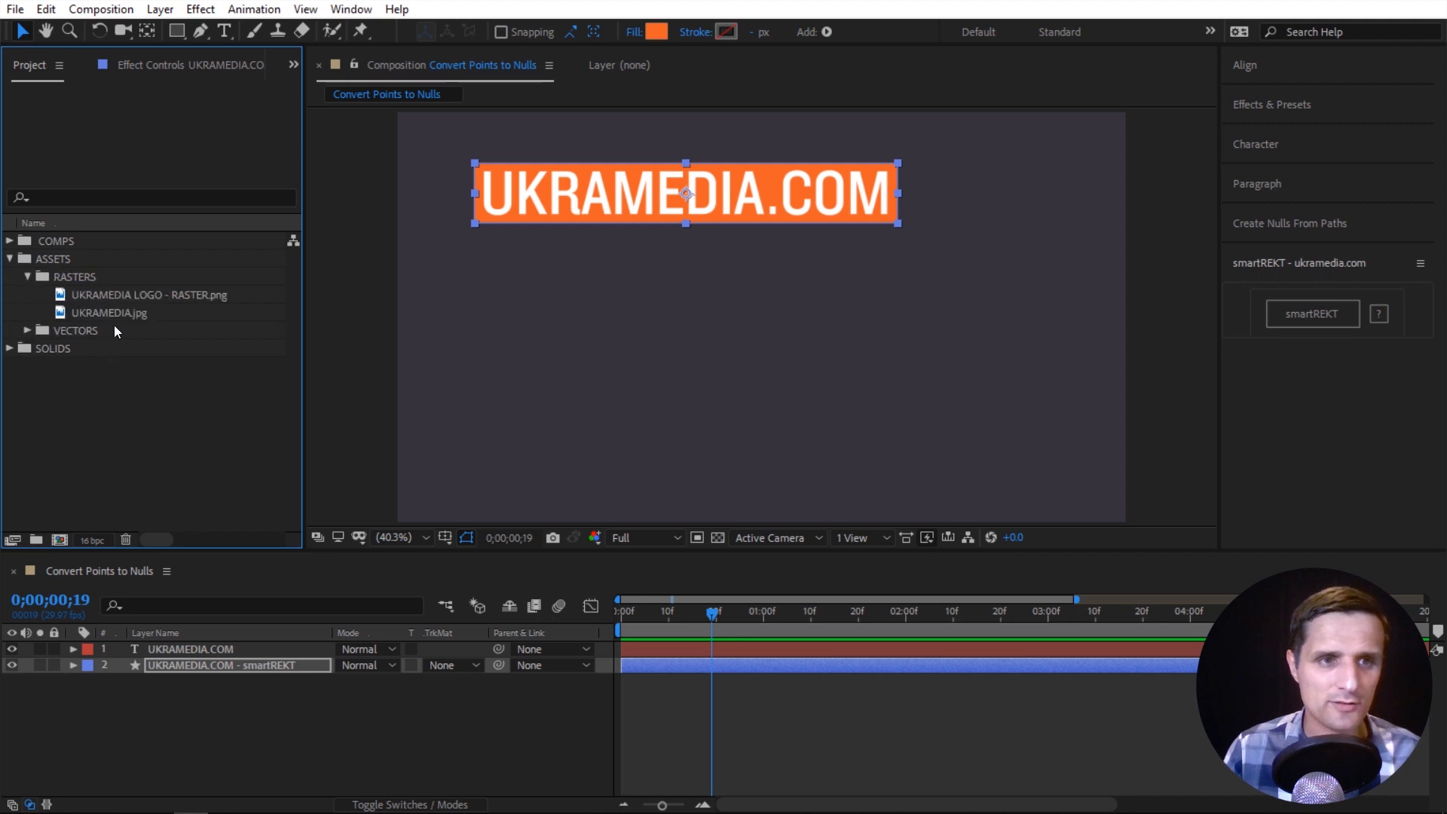
pyautogui.click(119, 315)
pyautogui.moveTo(132, 315); pyautogui.dragTo(834, 374)
# Create a smartREKT background for the UKRAMEDIA.jpg layer and set its X size to 1112 and Y size to 384.
pyautogui.click(1309, 321)
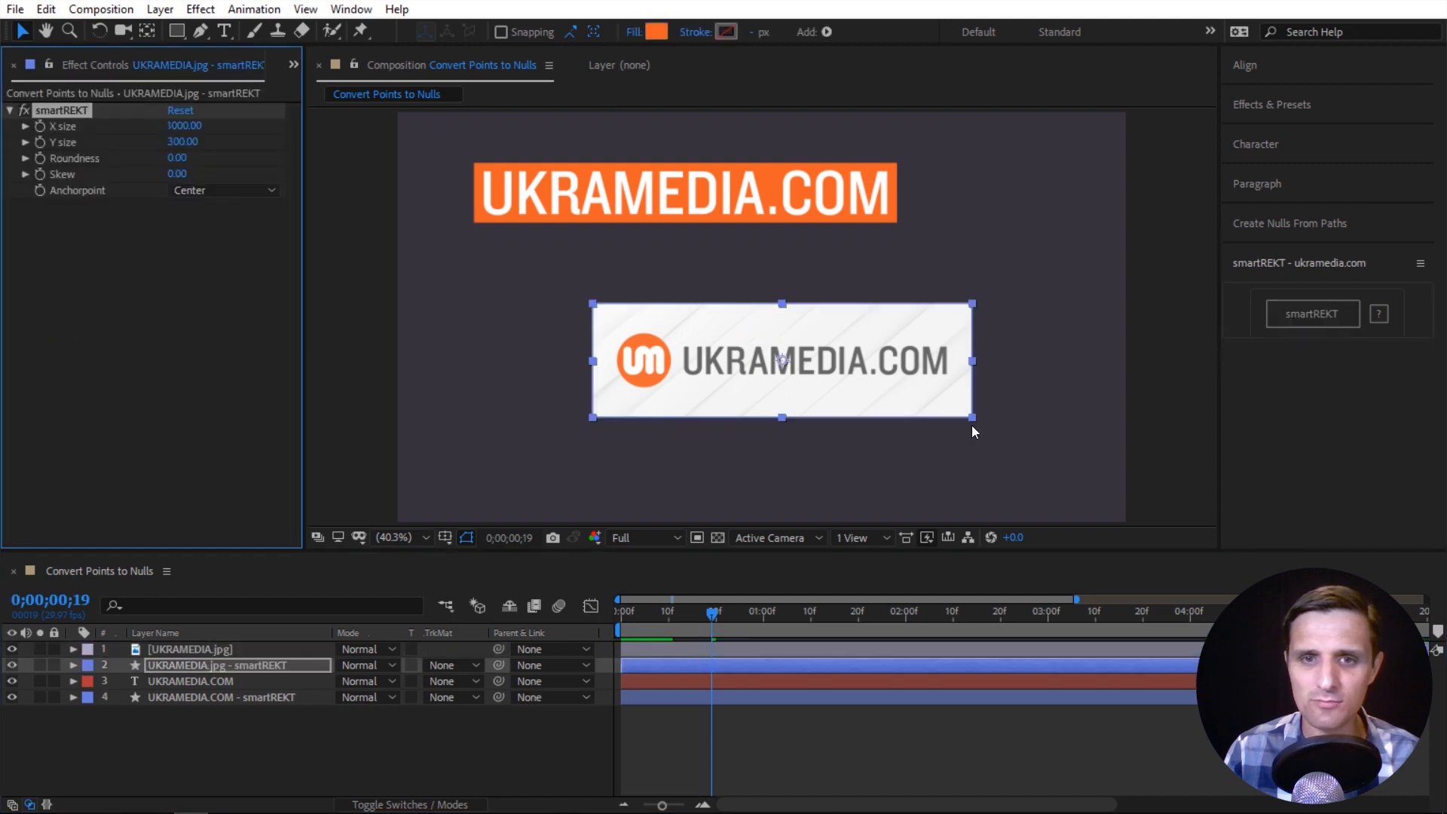
pyautogui.click(72, 664)
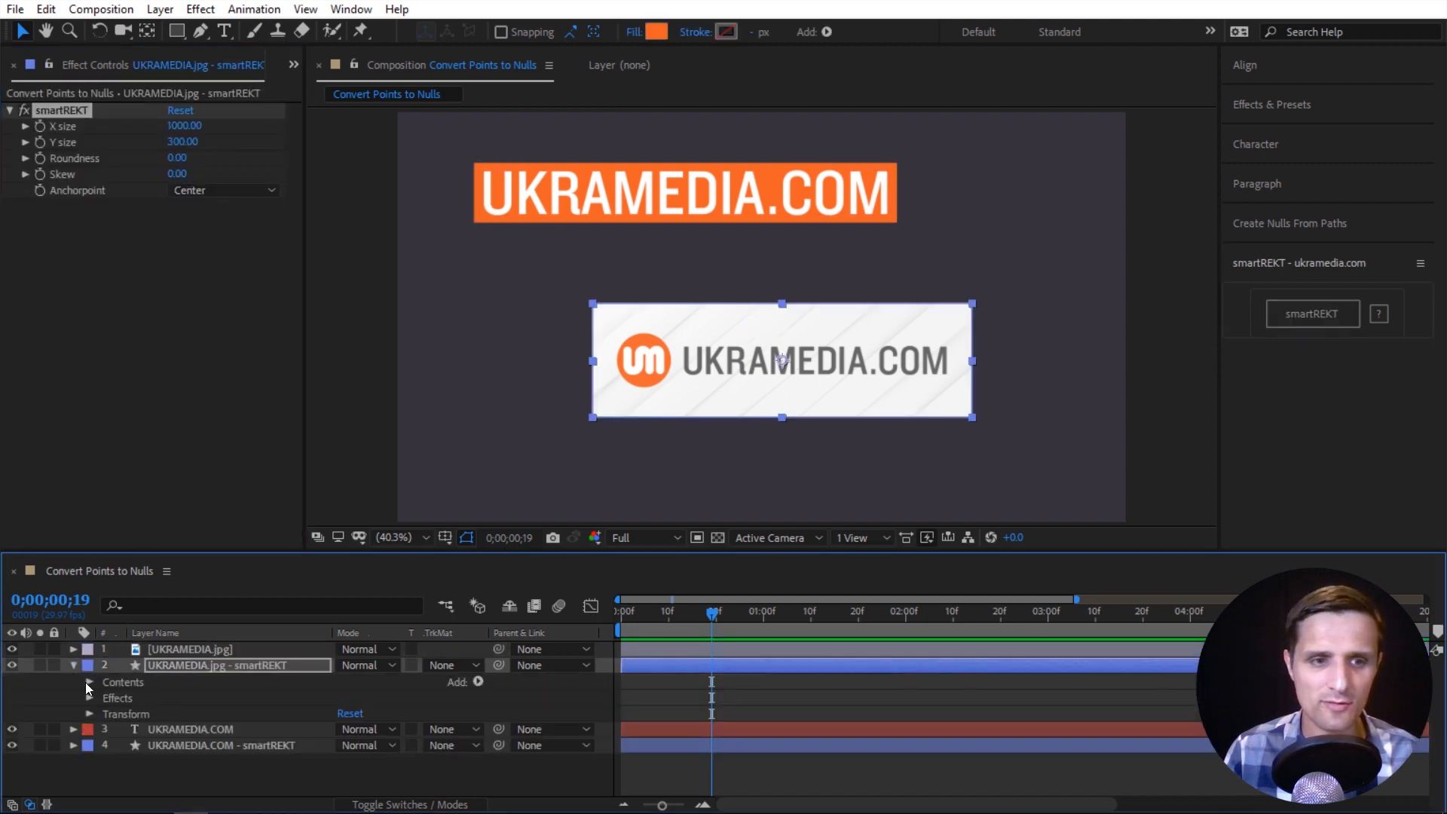
pyautogui.moveTo(184, 130); pyautogui.dragTo(294, 132)
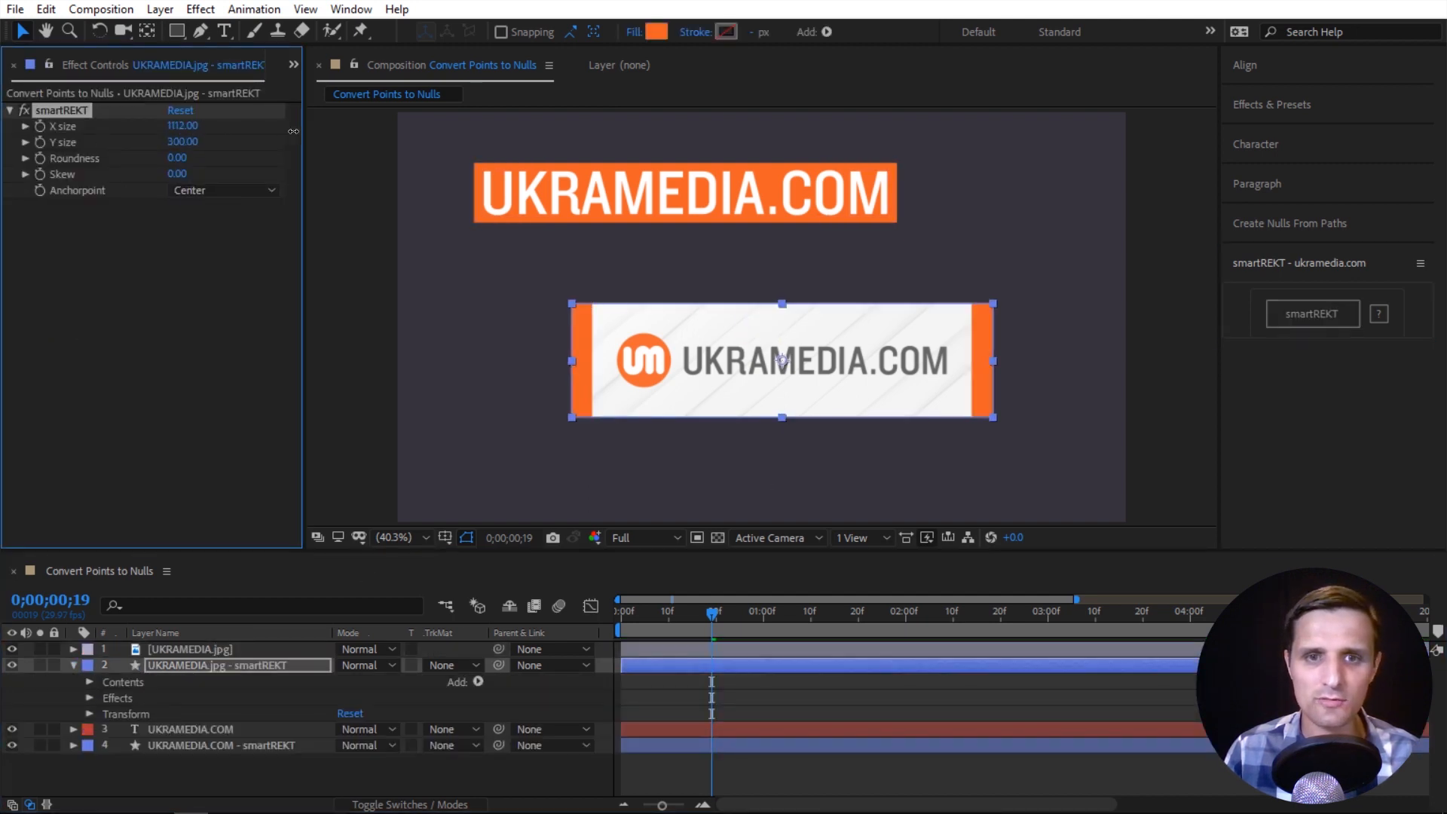
pyautogui.moveTo(188, 146); pyautogui.dragTo(268, 147)
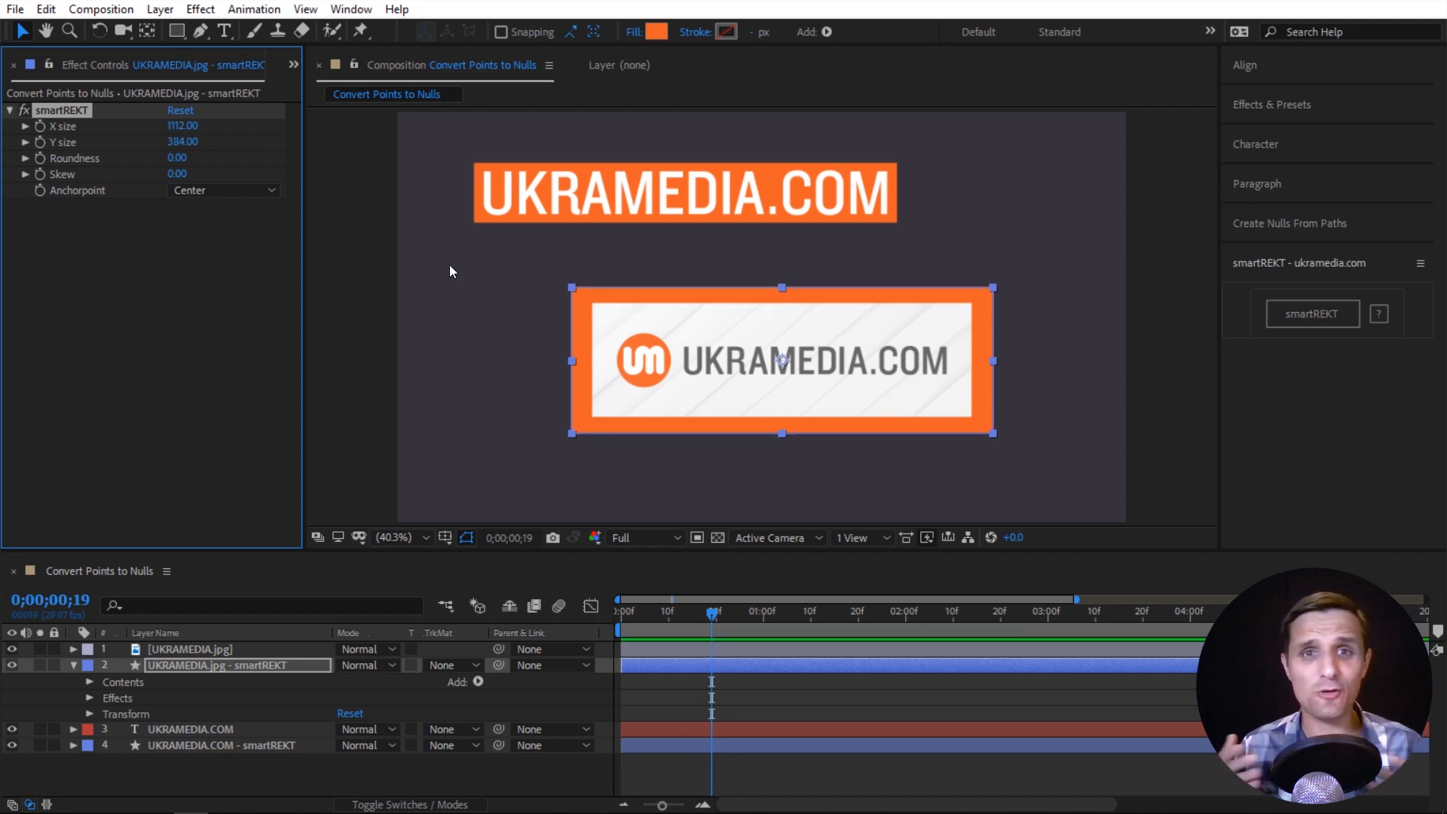